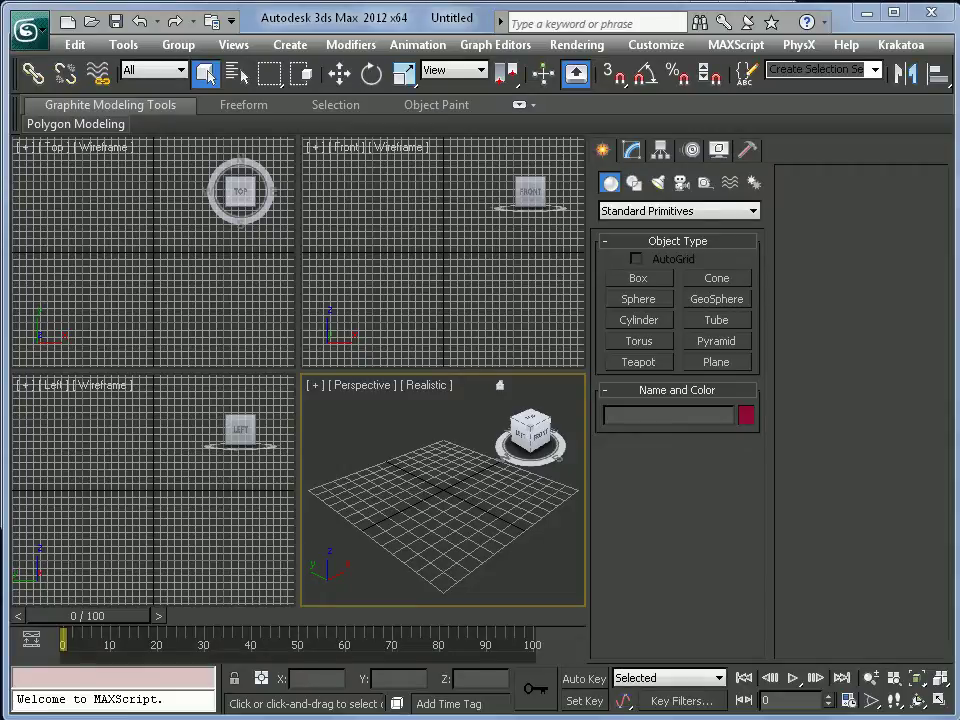
# Switch to the web browser and view the TurboSquid page of the freebie man.zip model.
pyautogui.hotkey('alt', 'Tab')
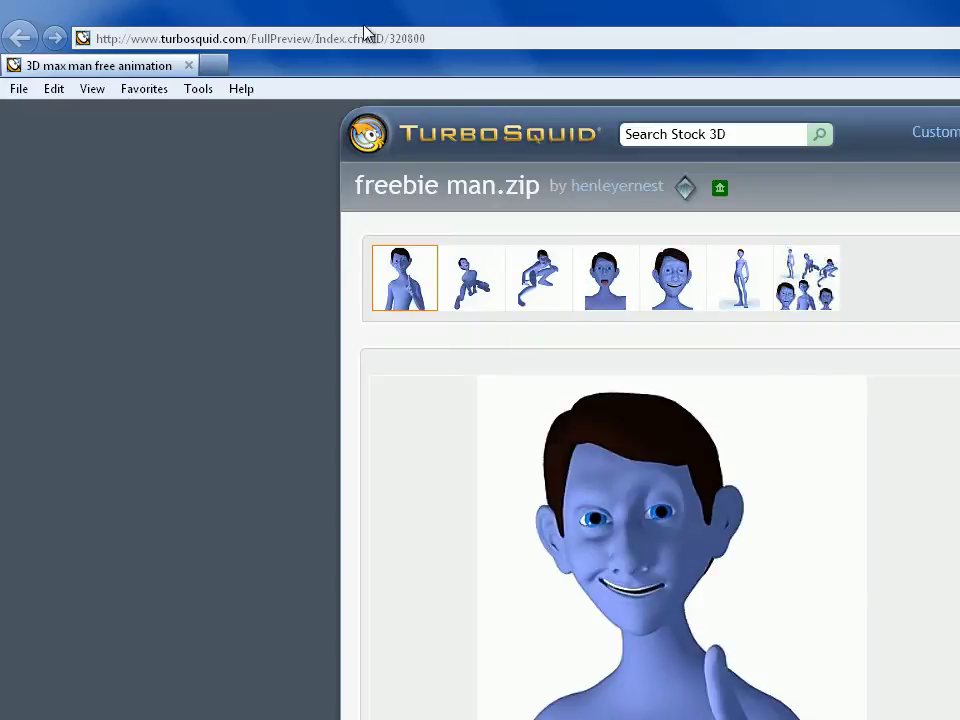
pyautogui.click(482, 37)
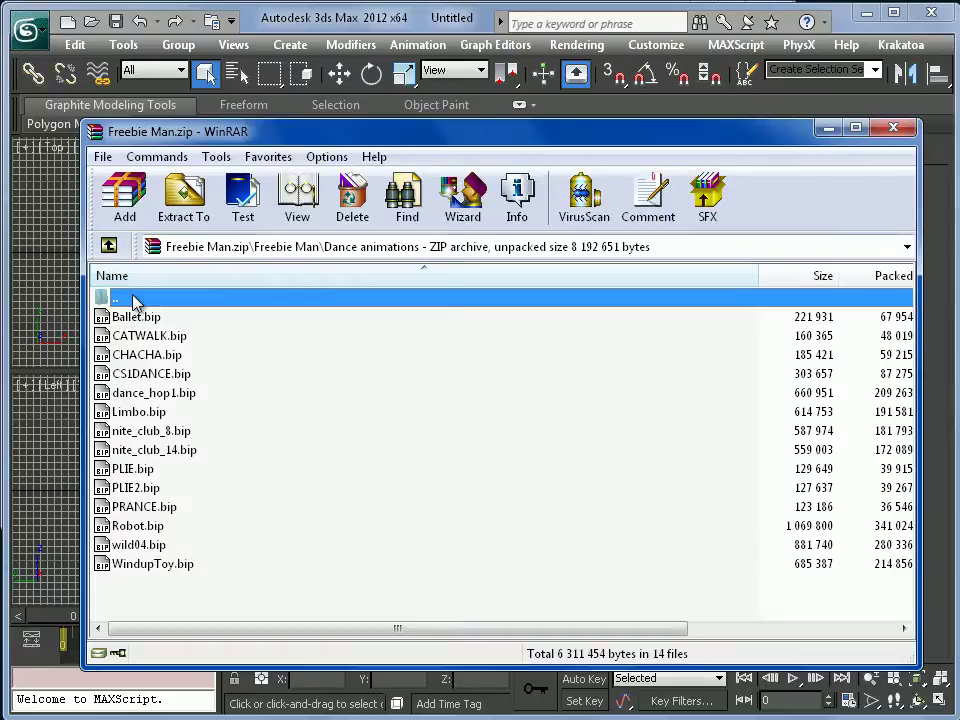
# Merge Animation guy.max from the Freebie Man folder of the Freebie Man.zip archive into the empty 3ds Max scene.
pyautogui.doubleClick(135, 298)
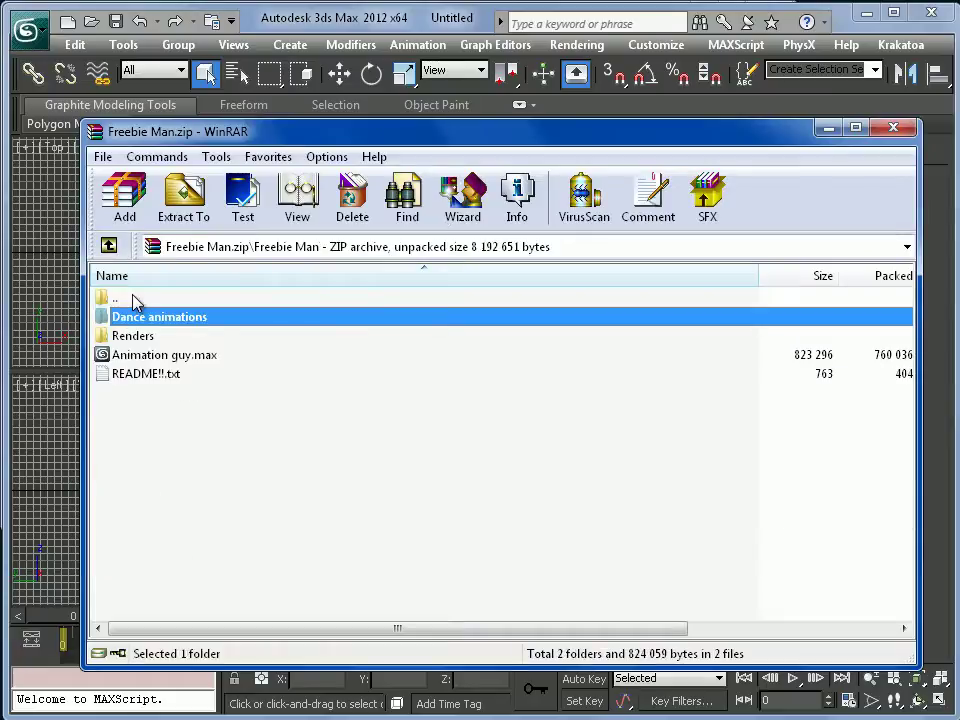
pyautogui.doubleClick(135, 298)
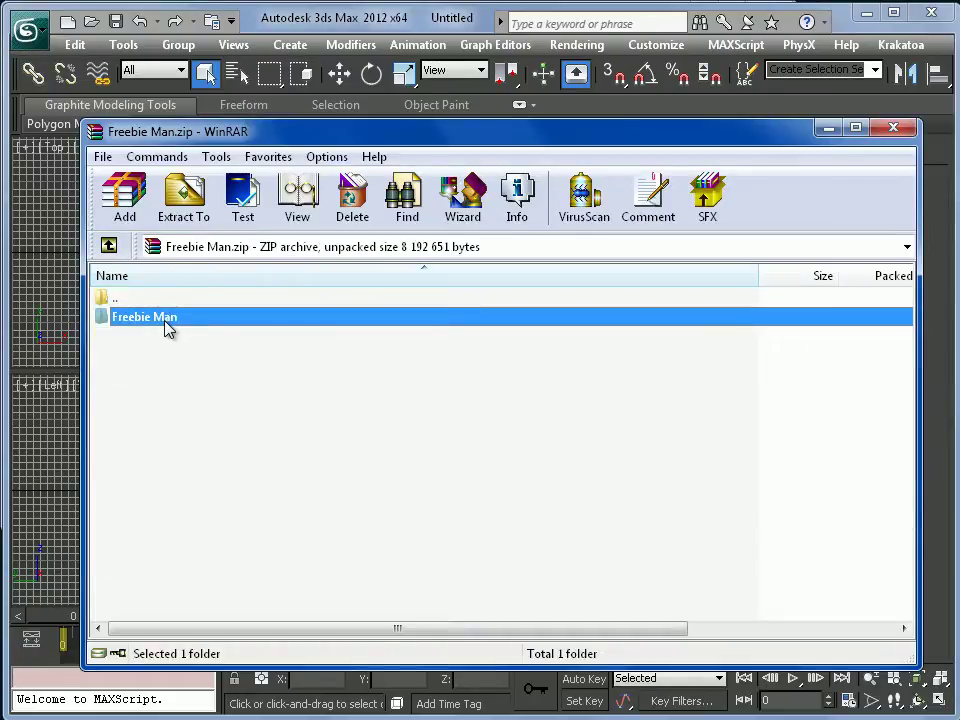
pyautogui.doubleClick(137, 325)
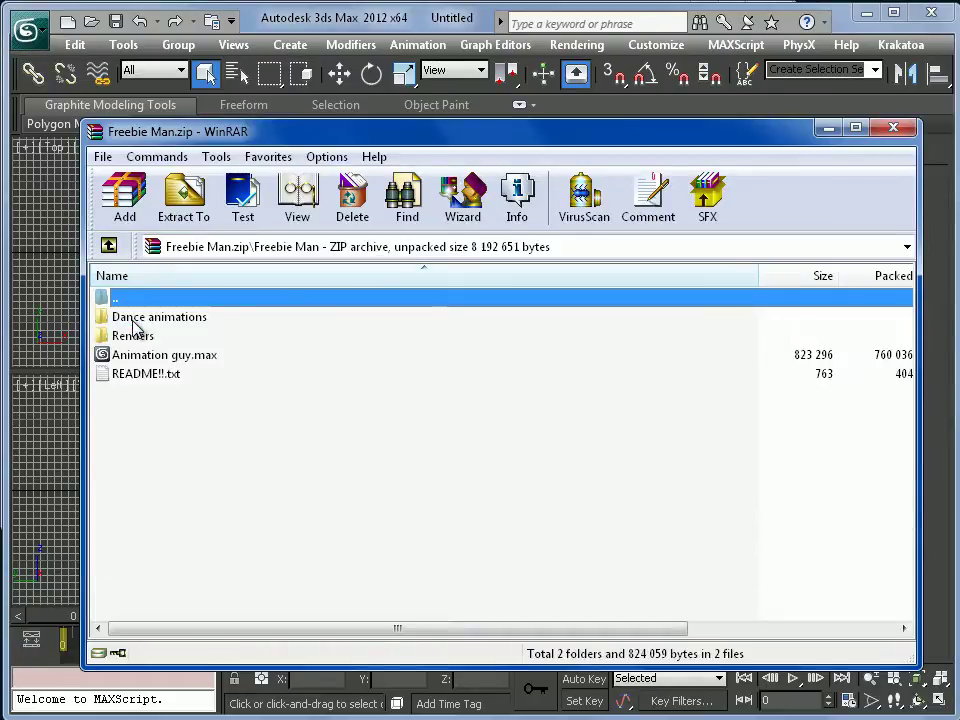
pyautogui.moveTo(235, 140); pyautogui.dragTo(750, 183)
pyautogui.moveTo(664, 398); pyautogui.dragTo(428, 499)
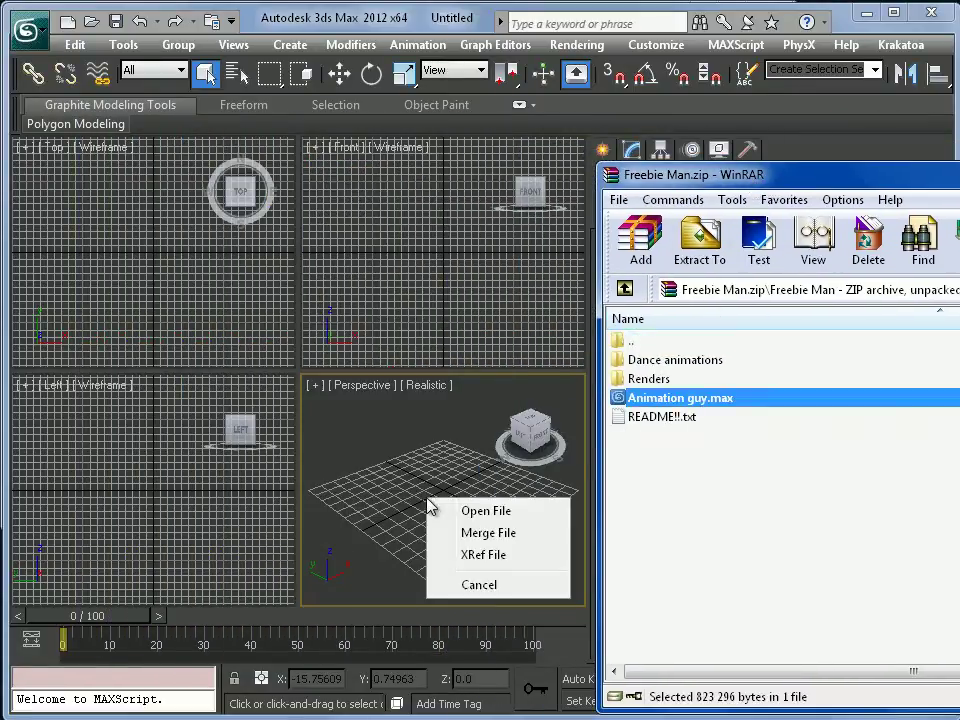
pyautogui.click(470, 533)
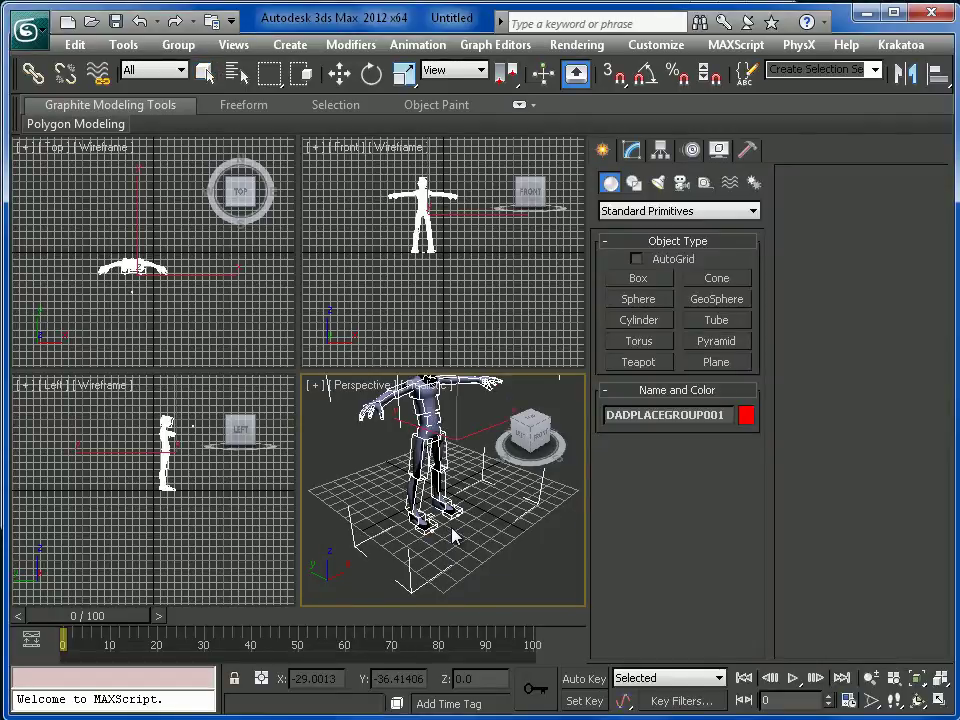
pyautogui.press('w')
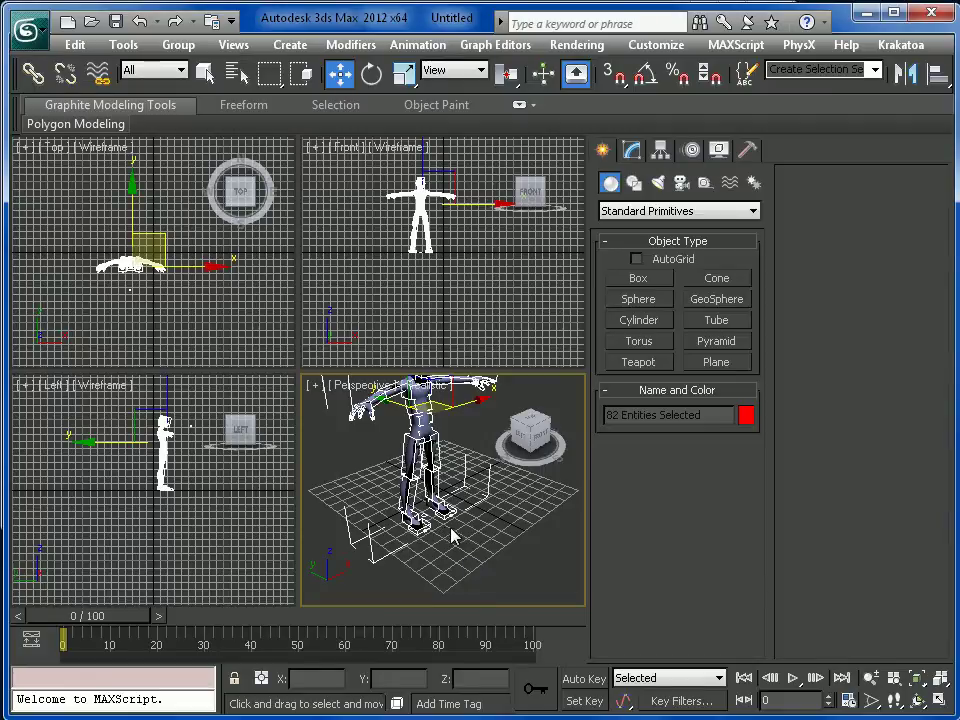
# Maximize the Perspective viewport, frame the merged character and leave no object selected.
pyautogui.click(939, 699)
pyautogui.moveTo(298, 394); pyautogui.dragTo(399, 489, button='middle')
pyautogui.scroll(3, 389, 466)
pyautogui.scroll(-3, 389, 466)
pyautogui.click(448, 454)
pyautogui.keyDown('alt'); pyautogui.moveTo(448, 454); pyautogui.dragTo(487, 410, button='middle'); pyautogui.keyUp('alt')
pyautogui.click(487, 408)
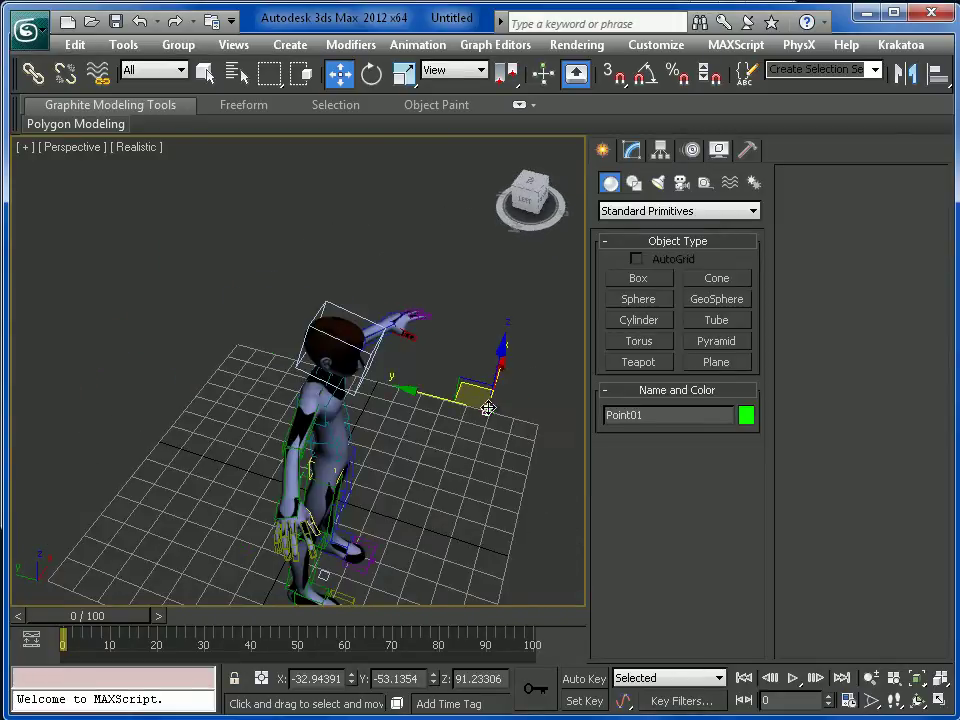
pyautogui.click(441, 436)
# Delete the character's brown hair and select the Animation Guy body mesh.
pyautogui.scroll(4, 368, 391)
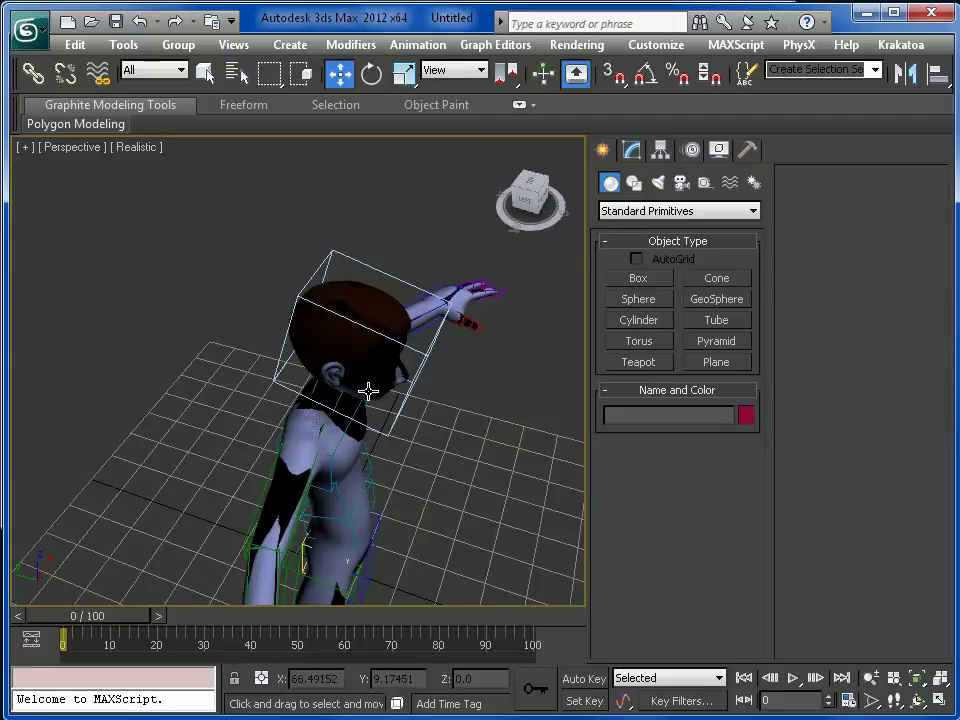
pyautogui.click(356, 300)
pyautogui.scroll(4, 461, 375)
pyautogui.click(459, 279)
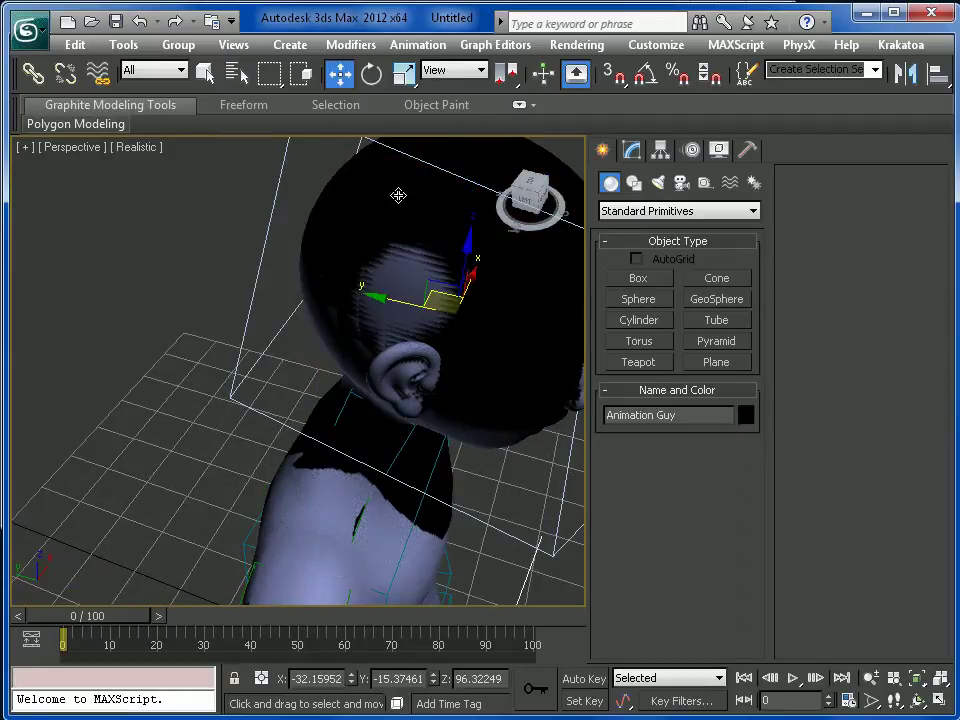
# Delete both eyeballs from the character's head.
pyautogui.keyDown('alt'); pyautogui.moveTo(398, 195); pyautogui.dragTo(251, 356, button='middle'); pyautogui.keyUp('alt')
pyautogui.click(208, 300)
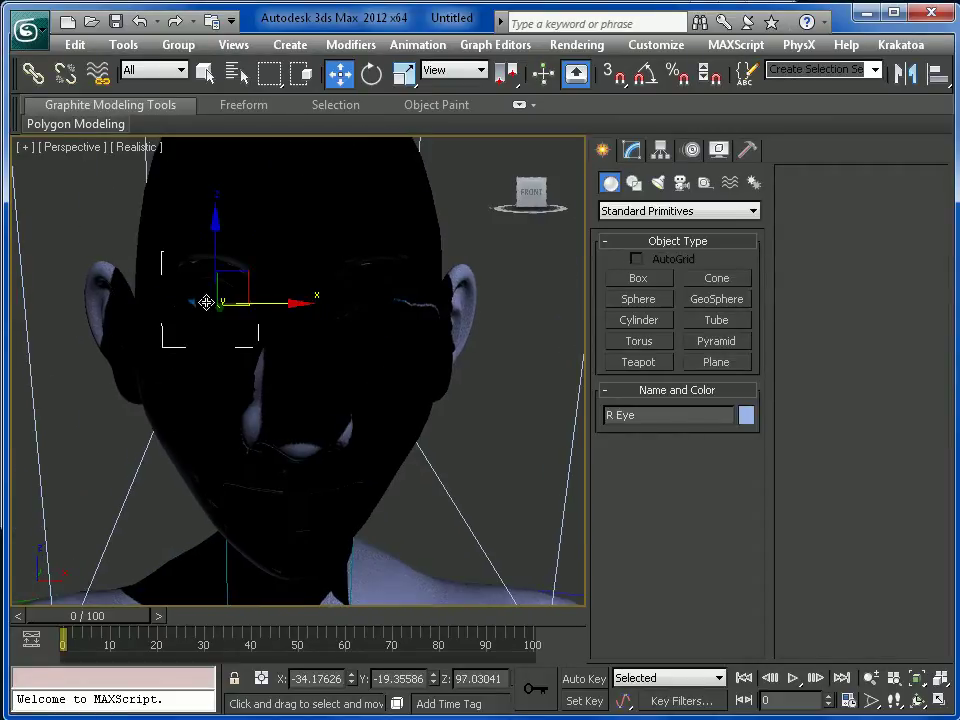
pyautogui.press('Delete')
pyautogui.click(375, 304)
pyautogui.press('Delete')
pyautogui.scroll(-5, 422, 413)
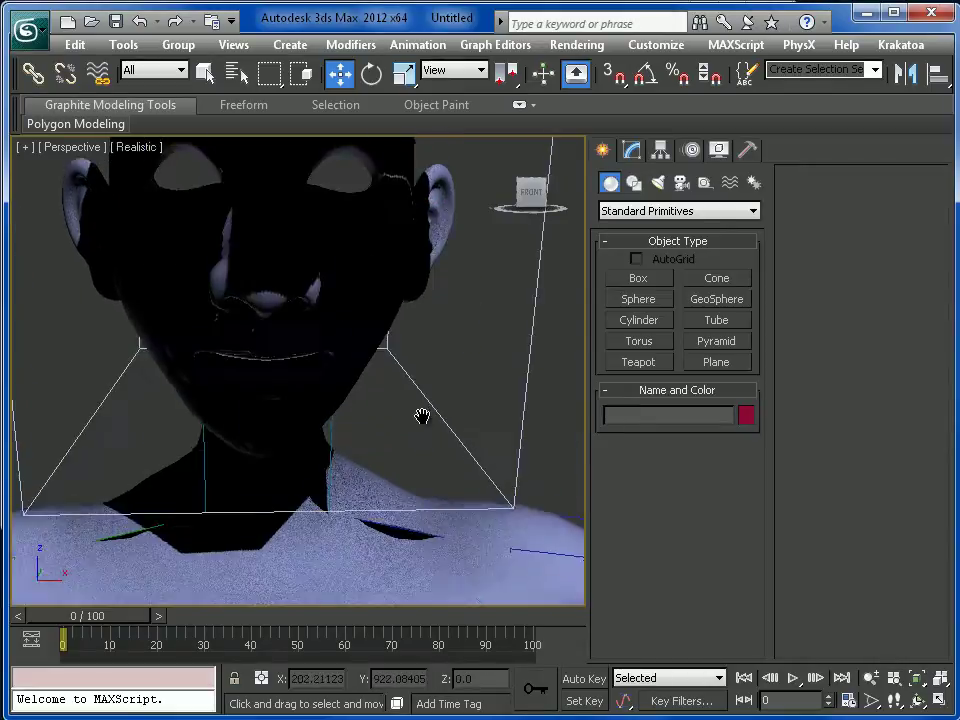
# Select the Animation Guy body mesh and inspect its torso, arms and surrounding biped bones from the front.
pyautogui.keyDown('alt'); pyautogui.moveTo(441, 434); pyautogui.dragTo(368, 355, button='middle'); pyautogui.keyUp('alt')
pyautogui.scroll(4, 357, 437)
pyautogui.click(355, 418)
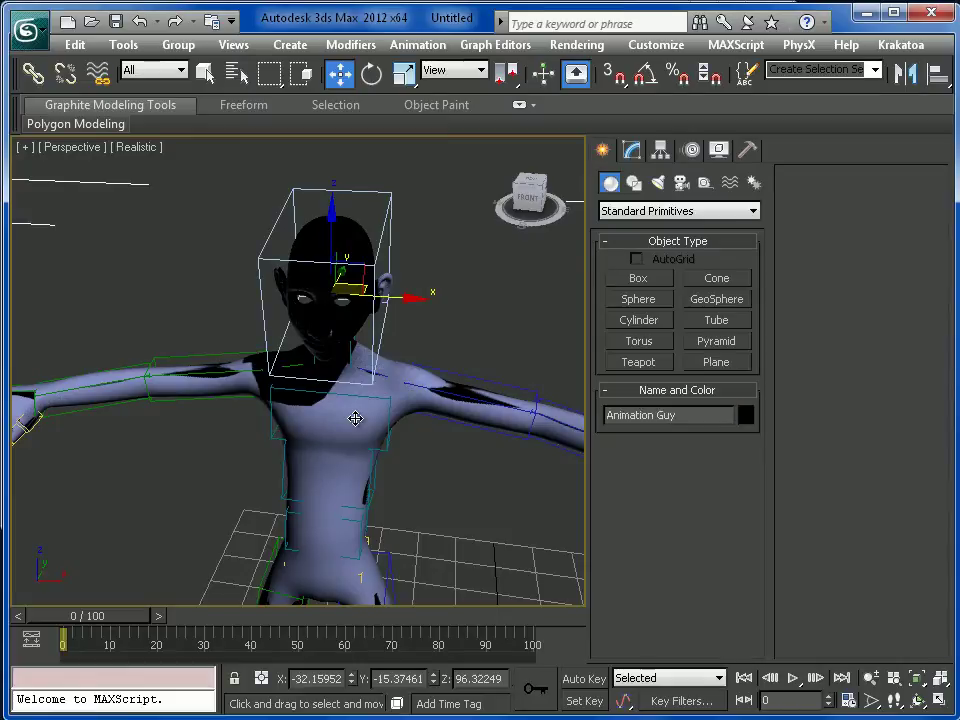
pyautogui.moveTo(431, 497)
pyautogui.keyDown('alt'); pyautogui.mouseDown(button='middle')
pyautogui.moveTo(401, 499)
pyautogui.moveTo(447, 494)
pyautogui.mouseUp(button='middle'); pyautogui.keyUp('alt')
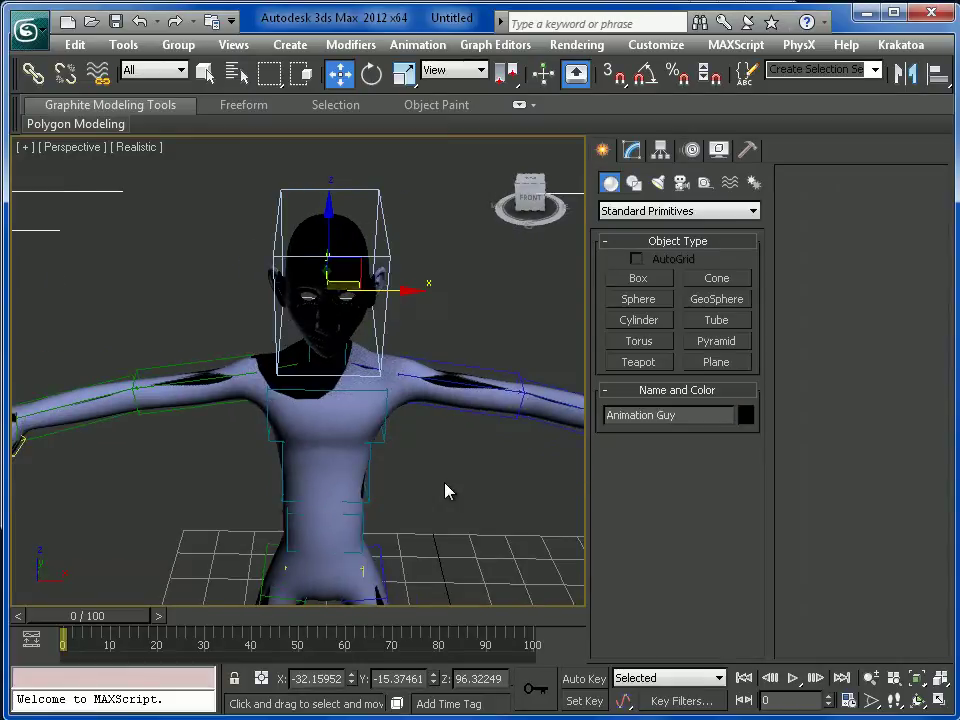
pyautogui.scroll(-5, 380, 422)
pyautogui.keyDown('alt'); pyautogui.moveTo(426, 450); pyautogui.dragTo(390, 458, button='middle'); pyautogui.keyUp('alt')
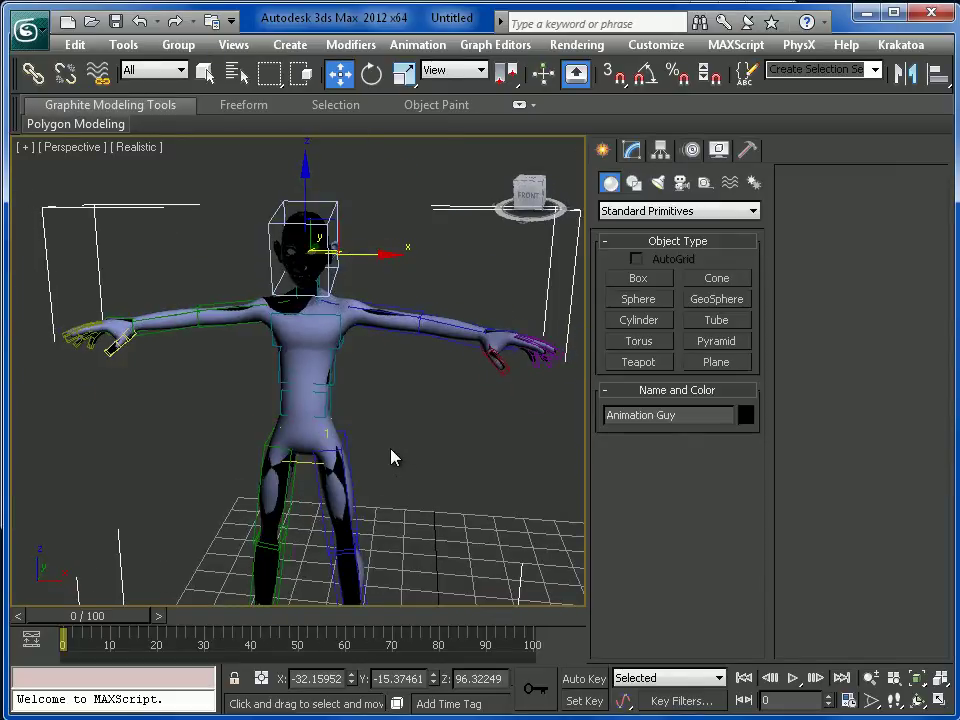
pyautogui.keyDown('alt'); pyautogui.moveTo(392, 457); pyautogui.dragTo(435, 476, button='middle'); pyautogui.keyUp('alt')
pyautogui.keyDown('alt'); pyautogui.moveTo(489, 435); pyautogui.dragTo(446, 437, button='middle'); pyautogui.keyUp('alt')
pyautogui.scroll(3, 440, 437)
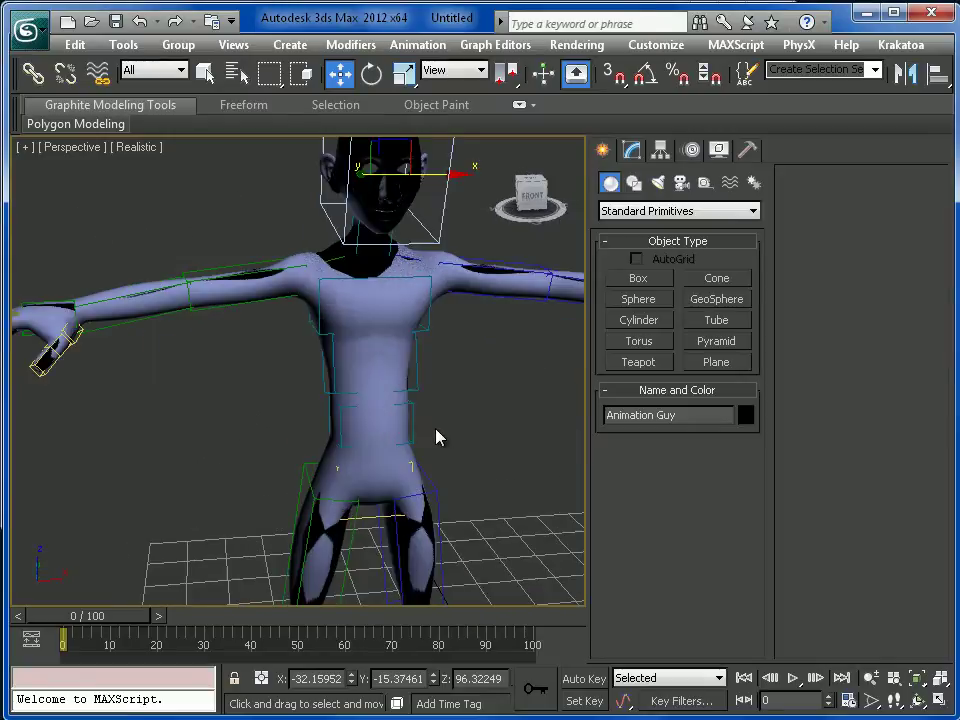
# Freeze the transforms of the Animation Guy mesh and accept the extra layer of controllers.
pyautogui.rightClick(362, 352)
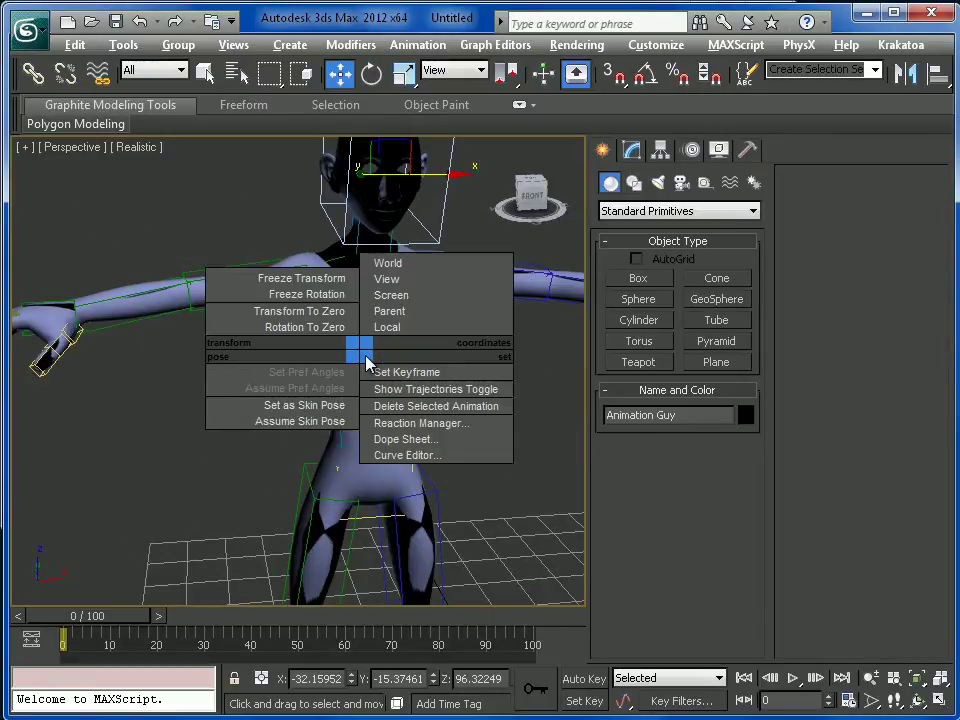
pyautogui.click(316, 255)
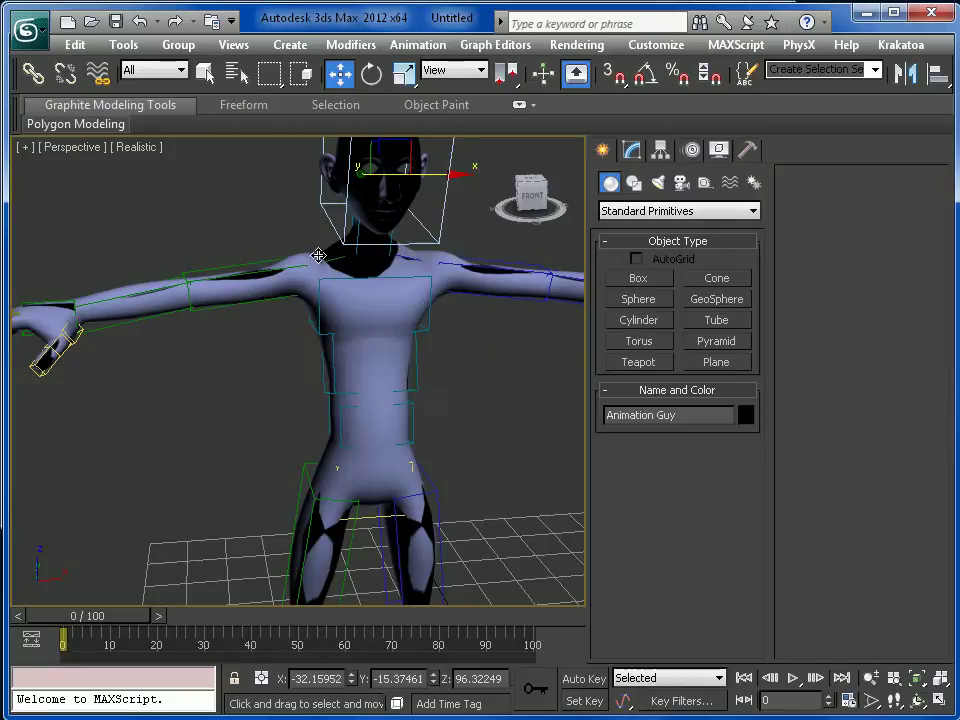
pyautogui.rightClick(381, 353)
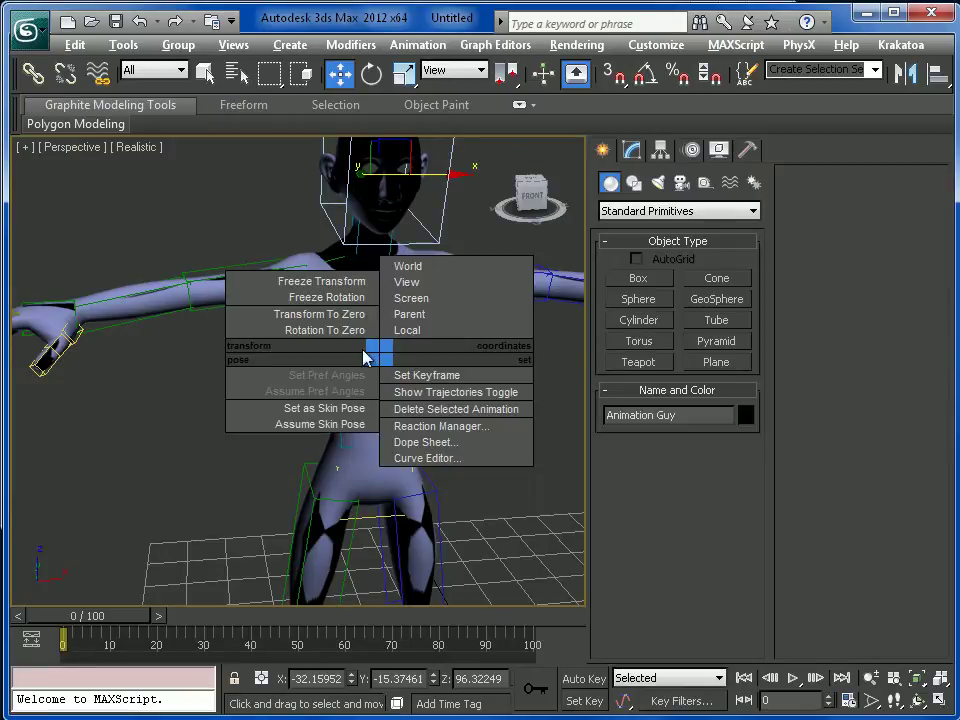
pyautogui.click(364, 284)
pyautogui.moveTo(726, 407); pyautogui.dragTo(336, 348)
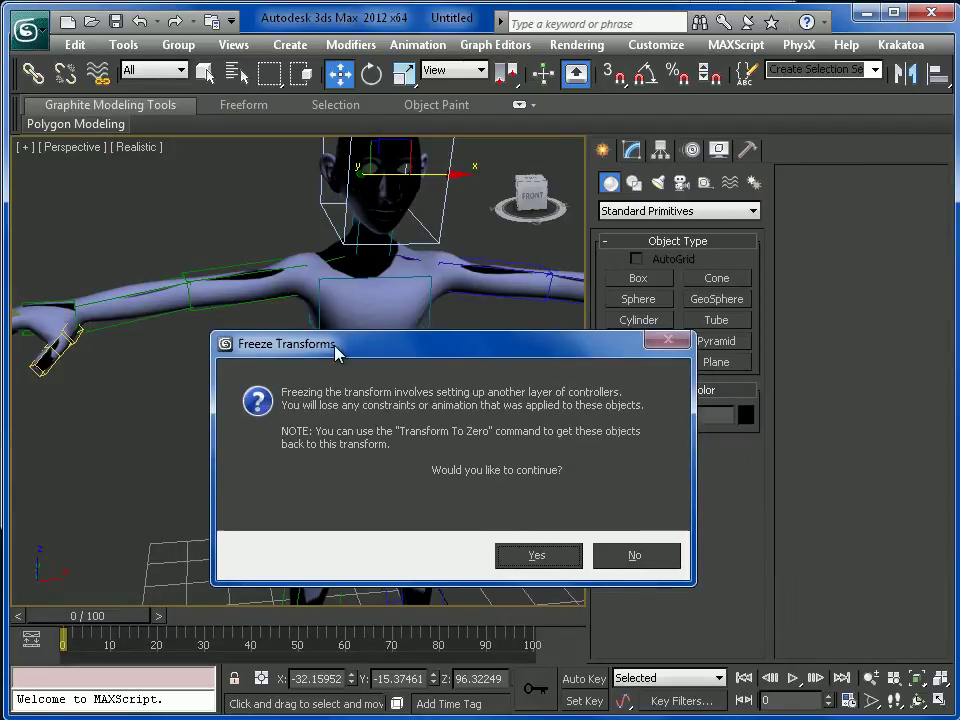
pyautogui.click(510, 556)
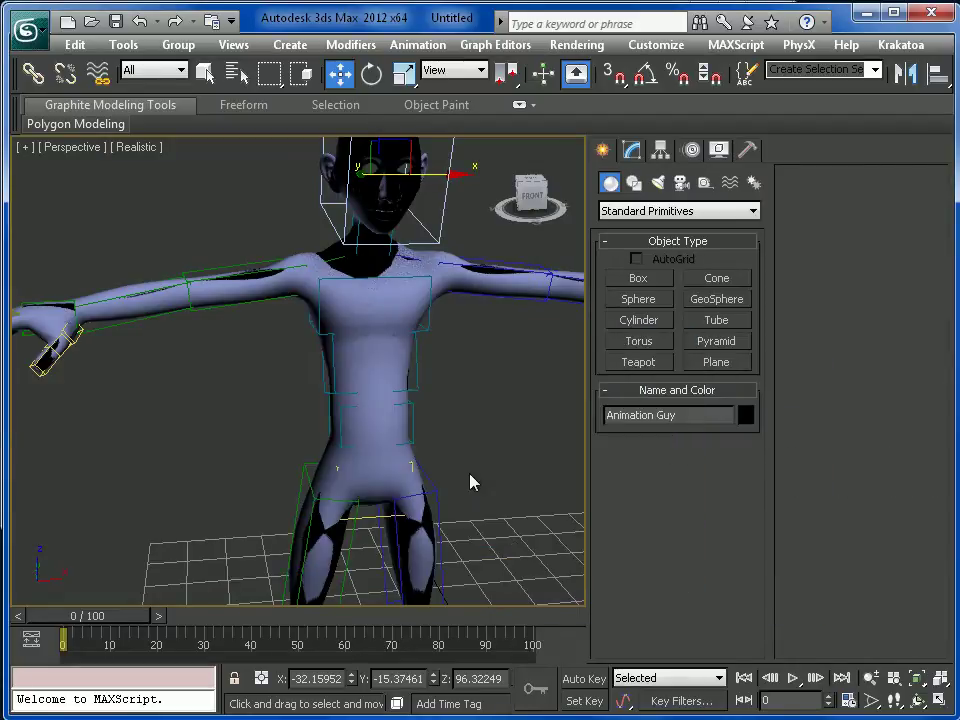
pyautogui.rightClick(381, 305)
pyautogui.click(362, 263)
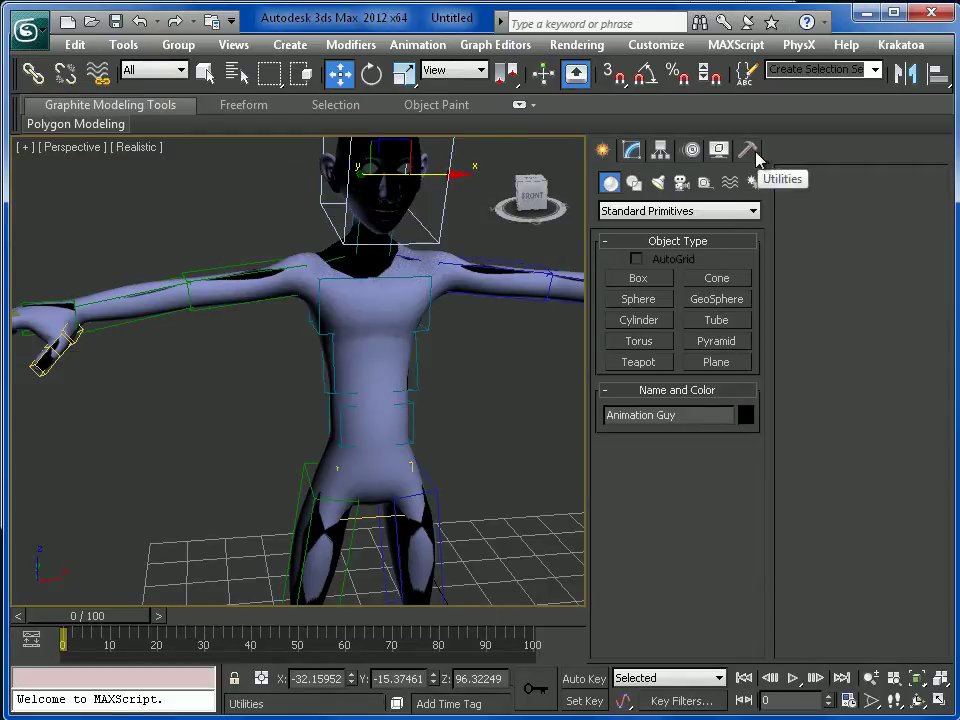
# Delete the TurboSmooth and Physique modifiers from the Animation Guy mesh.
pyautogui.click(631, 152)
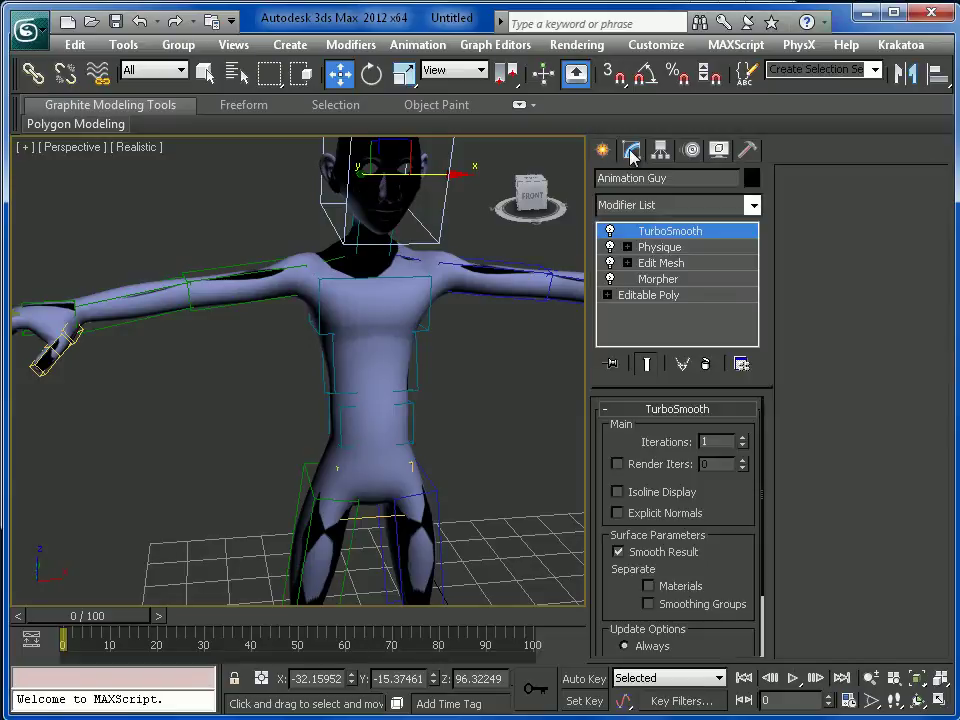
pyautogui.rightClick(664, 234)
pyautogui.click(705, 263)
pyautogui.rightClick(668, 238)
pyautogui.click(705, 264)
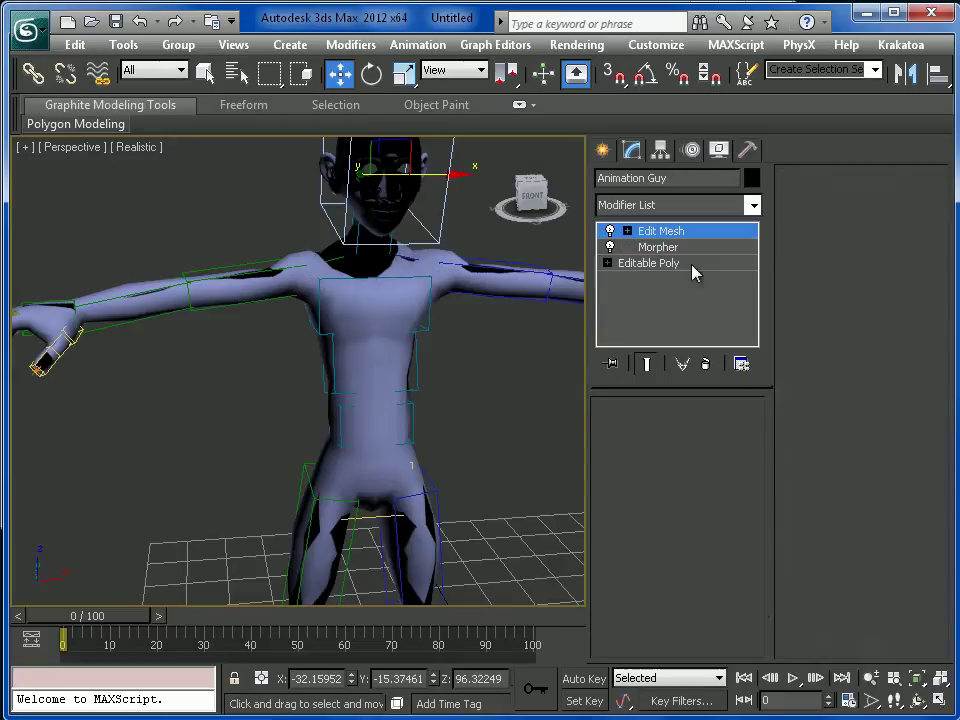
# Delete the Morpher modifier from the Animation Guy mesh and make Edit Mesh the active stack level.
pyautogui.rightClick(668, 236)
pyautogui.click(650, 247)
pyautogui.rightClick(653, 250)
pyautogui.click(676, 284)
pyautogui.click(640, 247)
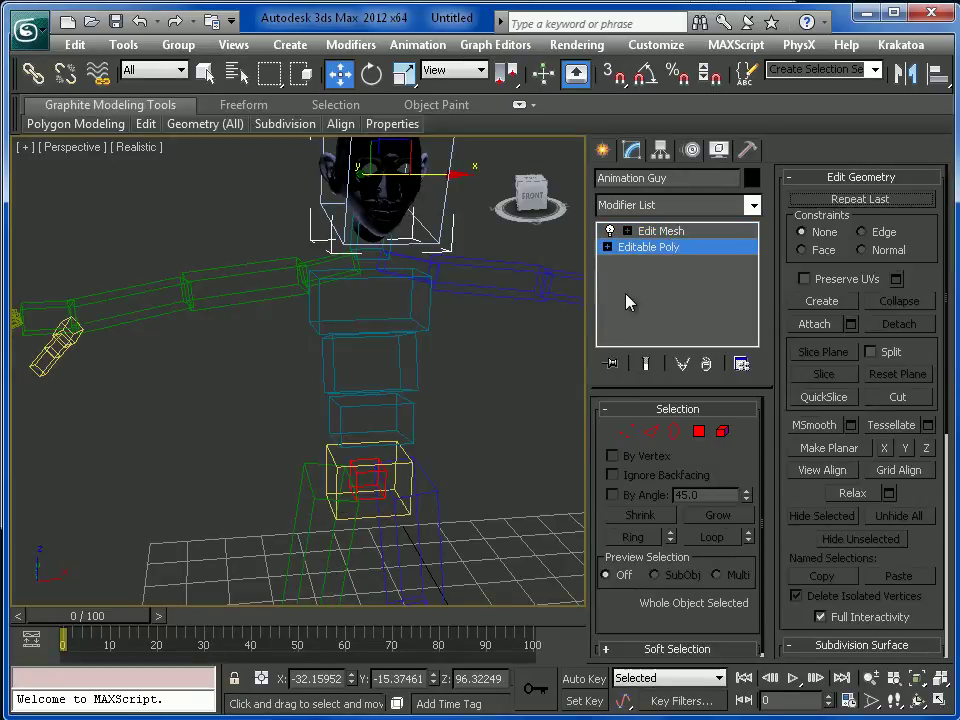
pyautogui.click(661, 233)
# Convert the Animation Guy mesh to an Editable Poly to collapse its remaining modifier stack.
pyautogui.moveTo(494, 387)
pyautogui.mouseDown(button='middle')
pyautogui.moveTo(467, 396)
pyautogui.moveTo(481, 397)
pyautogui.mouseUp(button='middle')
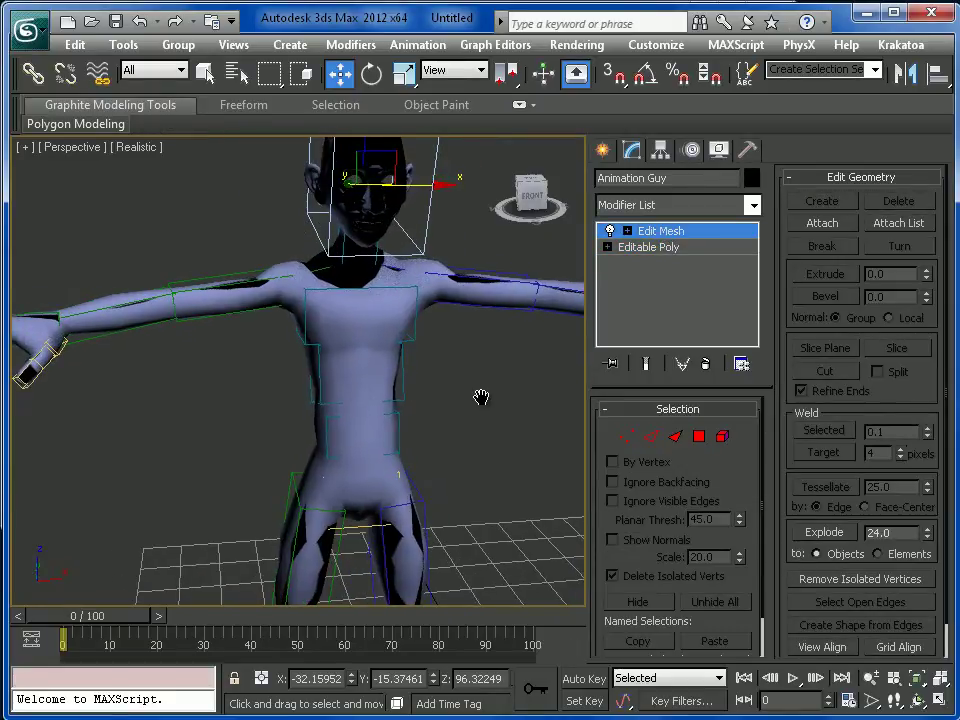
pyautogui.scroll(3, 481, 397)
pyautogui.scroll(-3, 490, 400)
pyautogui.scroll(-3, 444, 373)
pyautogui.scroll(3, 443, 376)
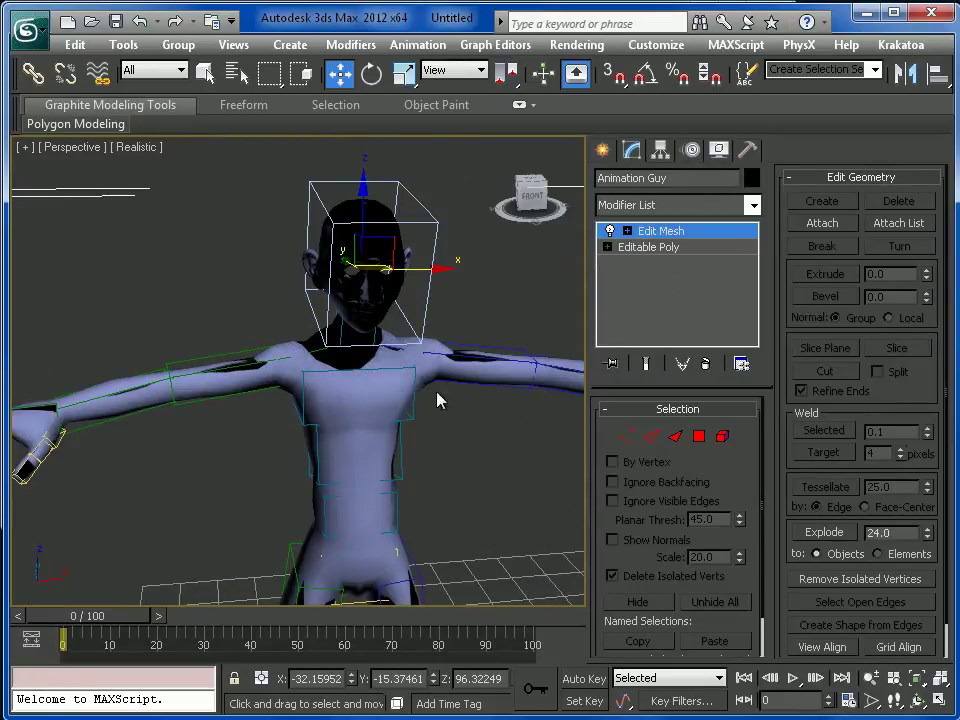
pyautogui.rightClick(376, 386)
pyautogui.moveTo(456, 573)
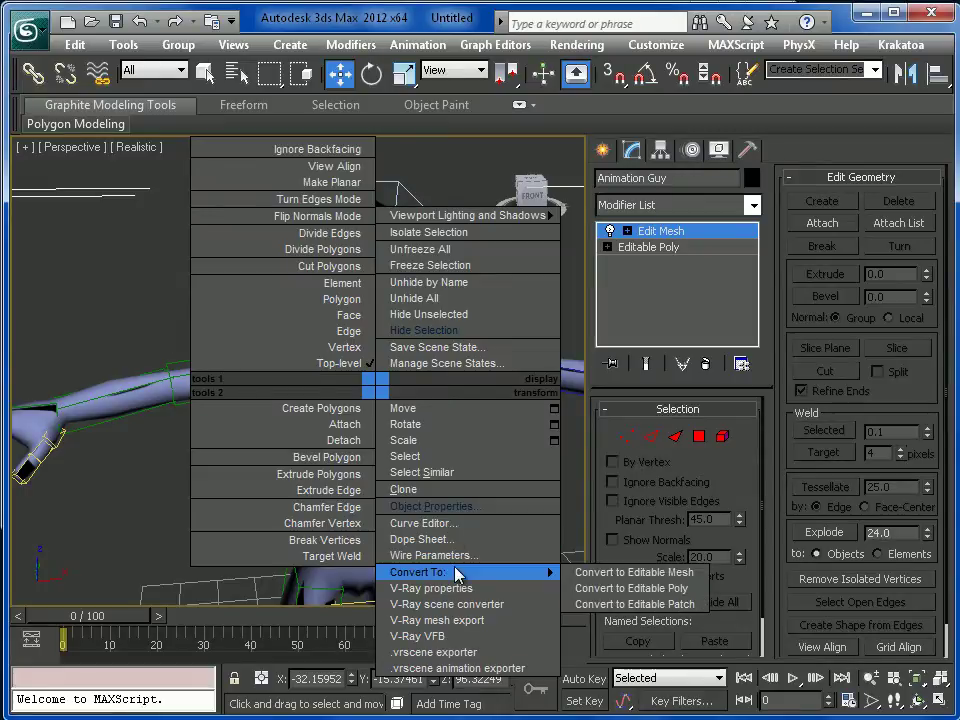
pyautogui.click(560, 598)
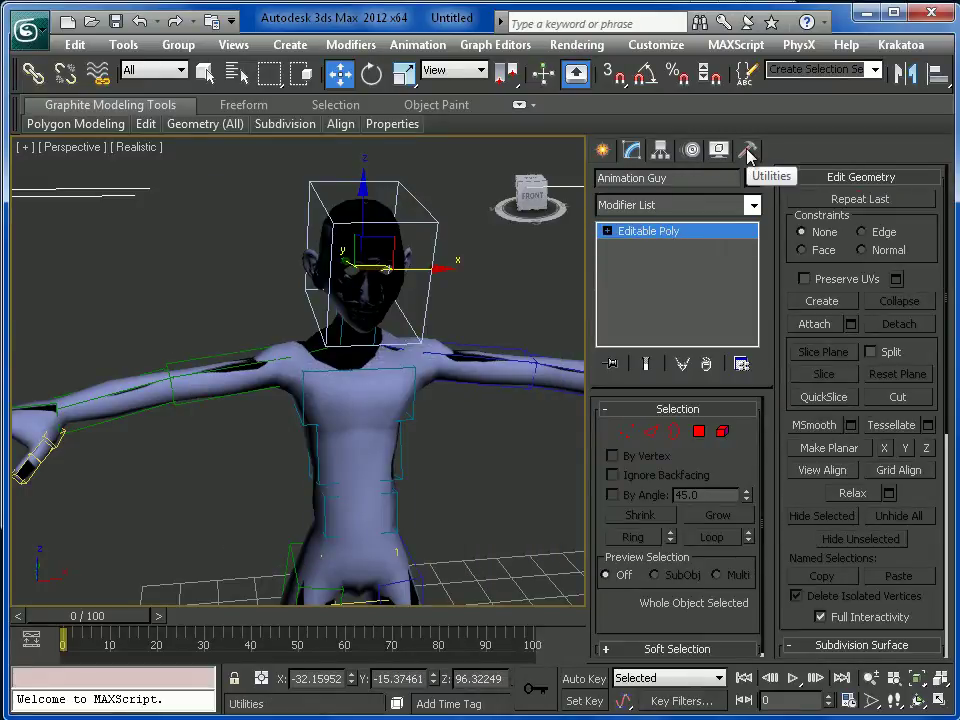
# Apply Reset XForm to the selected Animation Guy mesh.
pyautogui.click(747, 150)
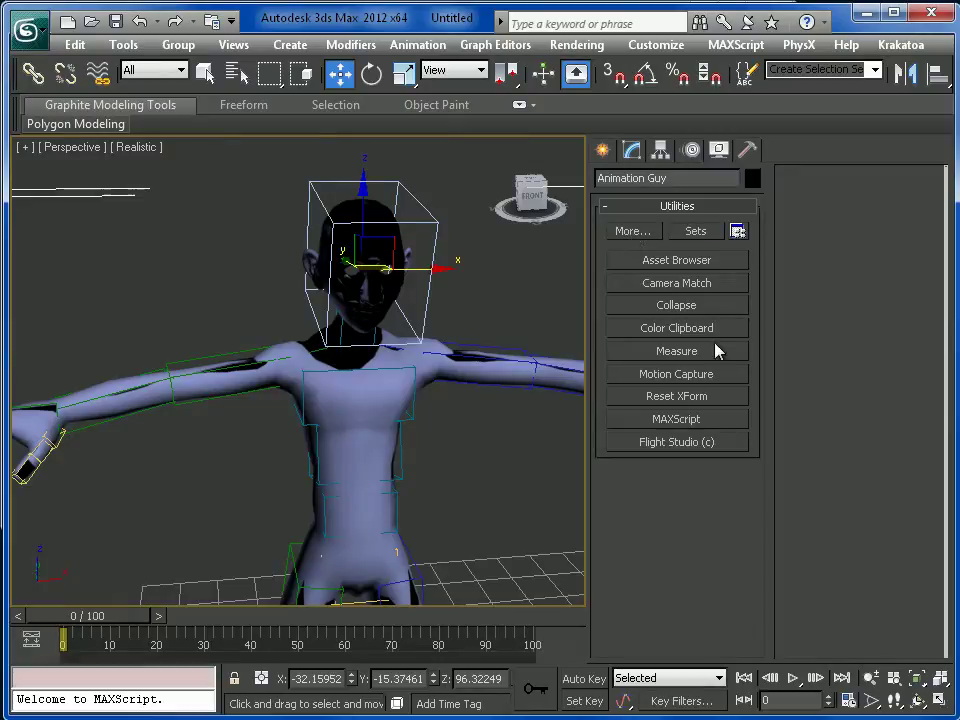
pyautogui.click(705, 398)
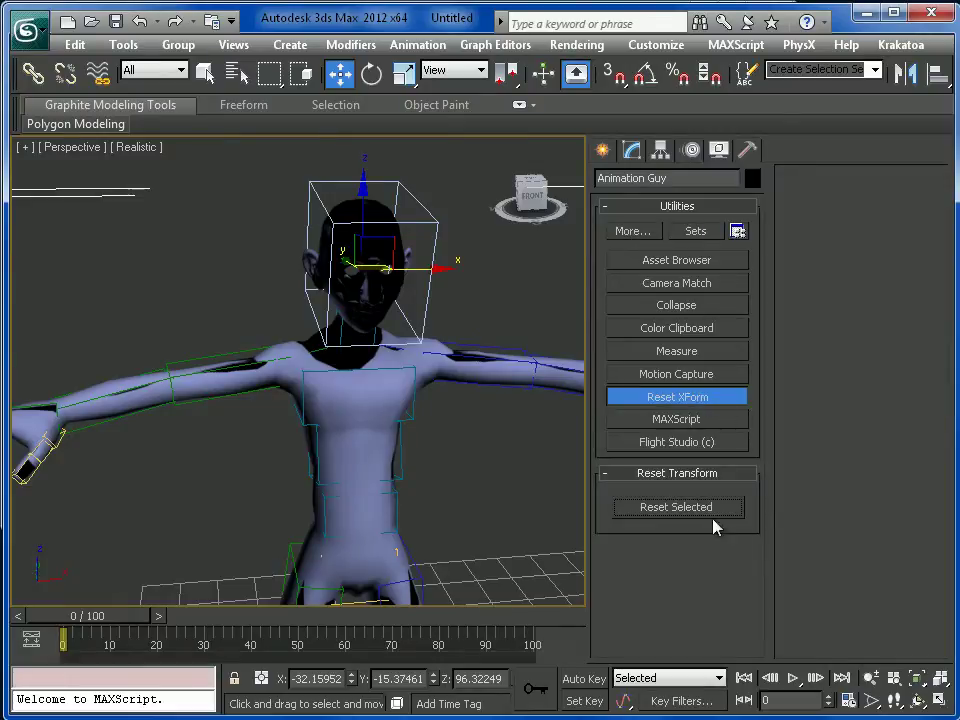
pyautogui.click(677, 512)
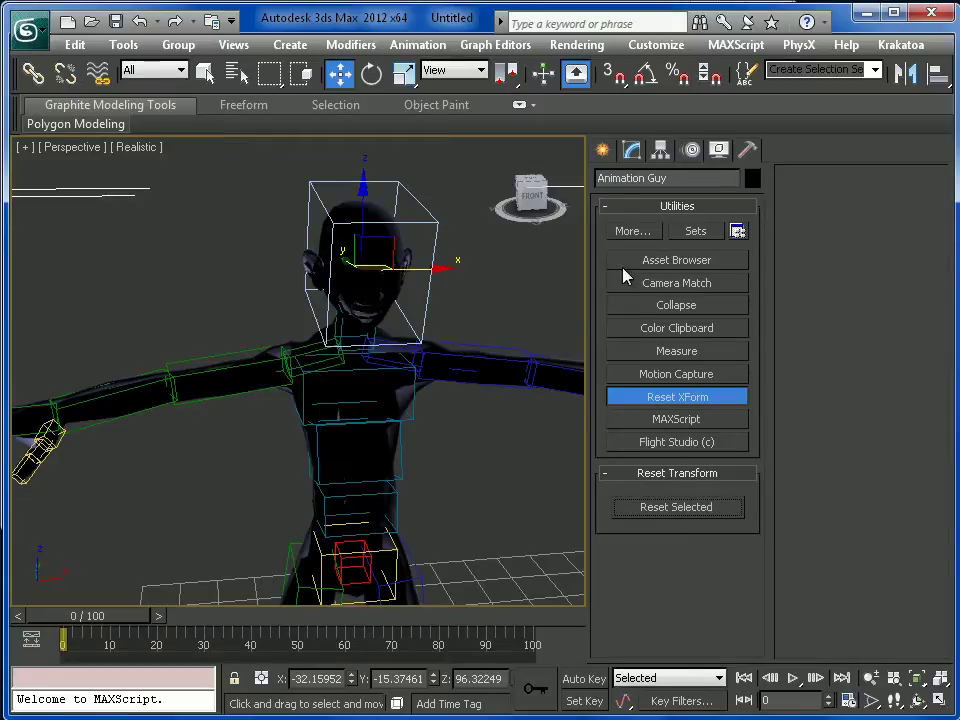
# Convert the Animation Guy mesh to an Editable Poly again to collapse the XForm modifier.
pyautogui.click(605, 151)
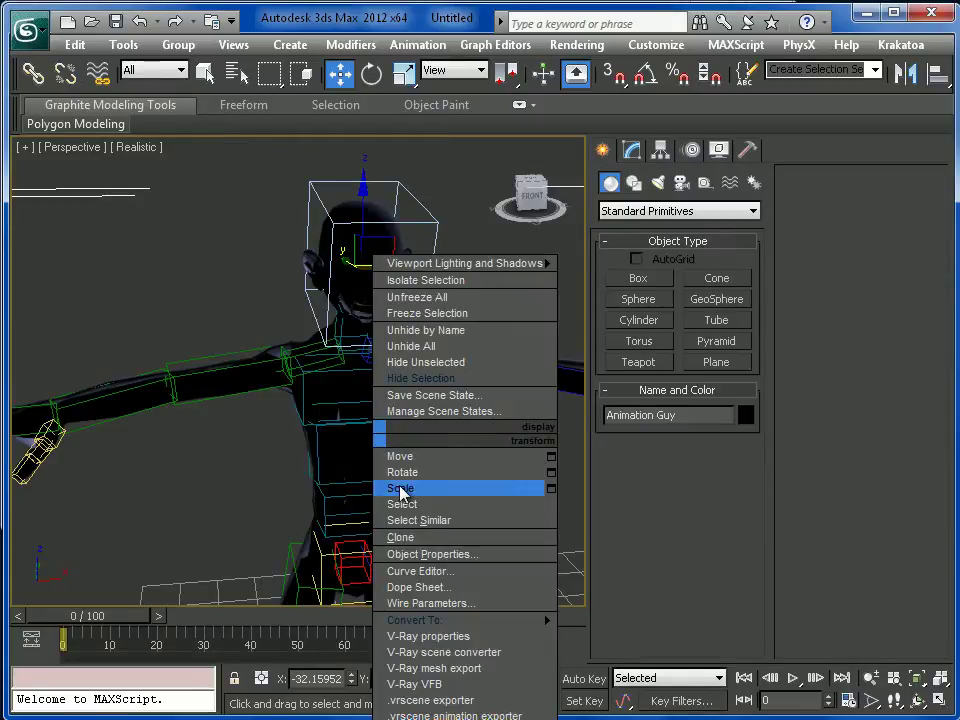
pyautogui.moveTo(455, 622)
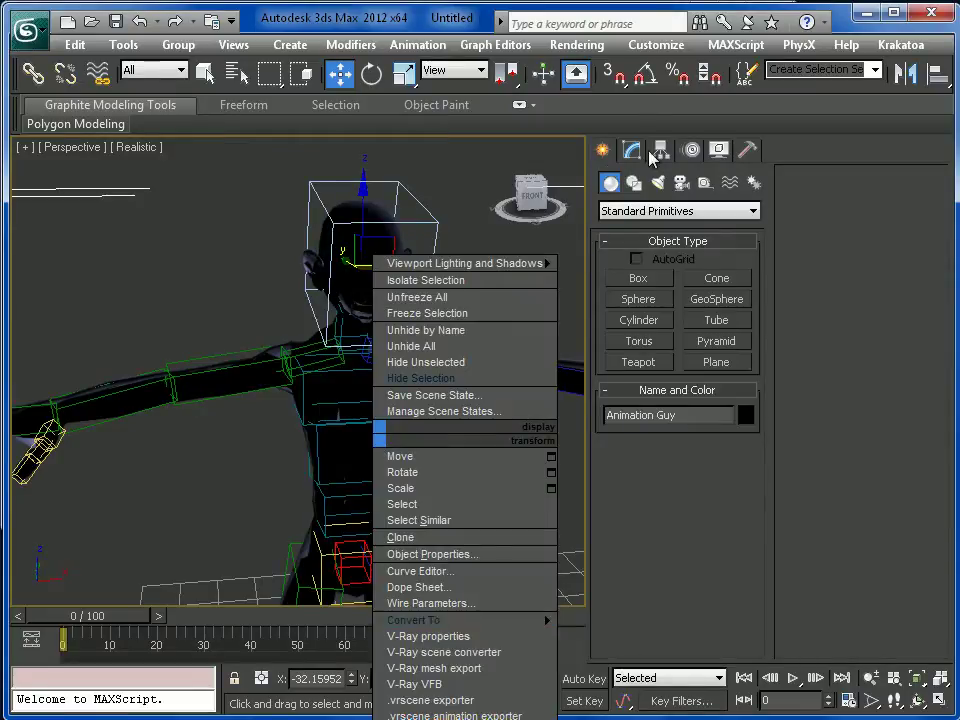
pyautogui.click(638, 158)
pyautogui.click(632, 152)
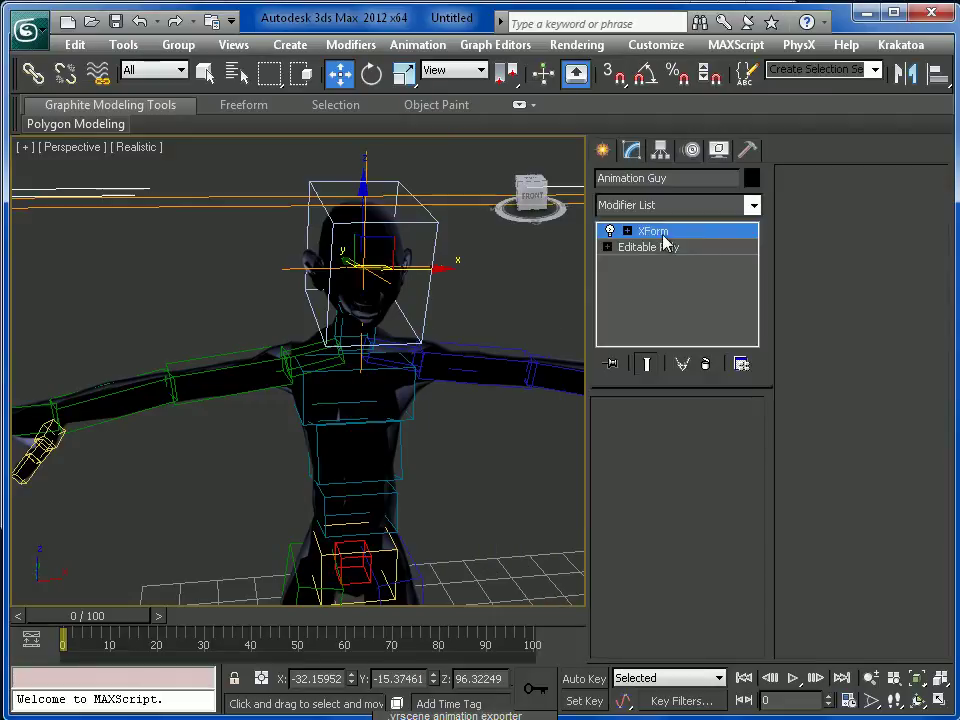
pyautogui.rightClick(350, 422)
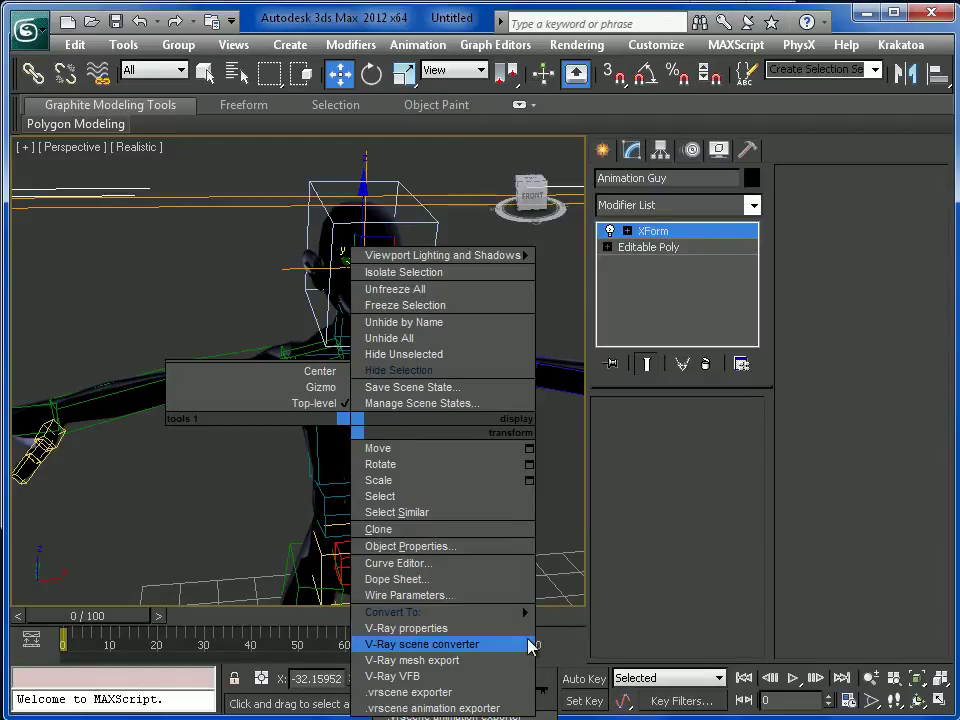
pyautogui.moveTo(491, 619)
pyautogui.click(566, 628)
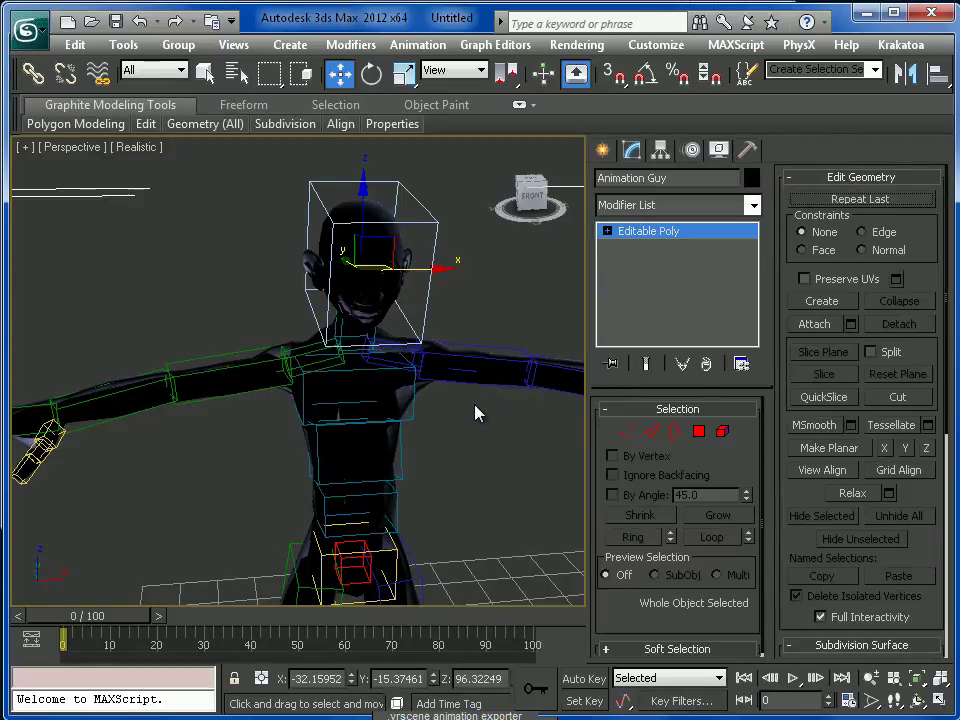
# Flip the normals of all polygons on the Animation Guy mesh and return to object level.
pyautogui.keyDown('alt'); pyautogui.moveTo(461, 420); pyautogui.dragTo(457, 362, button='middle'); pyautogui.keyUp('alt')
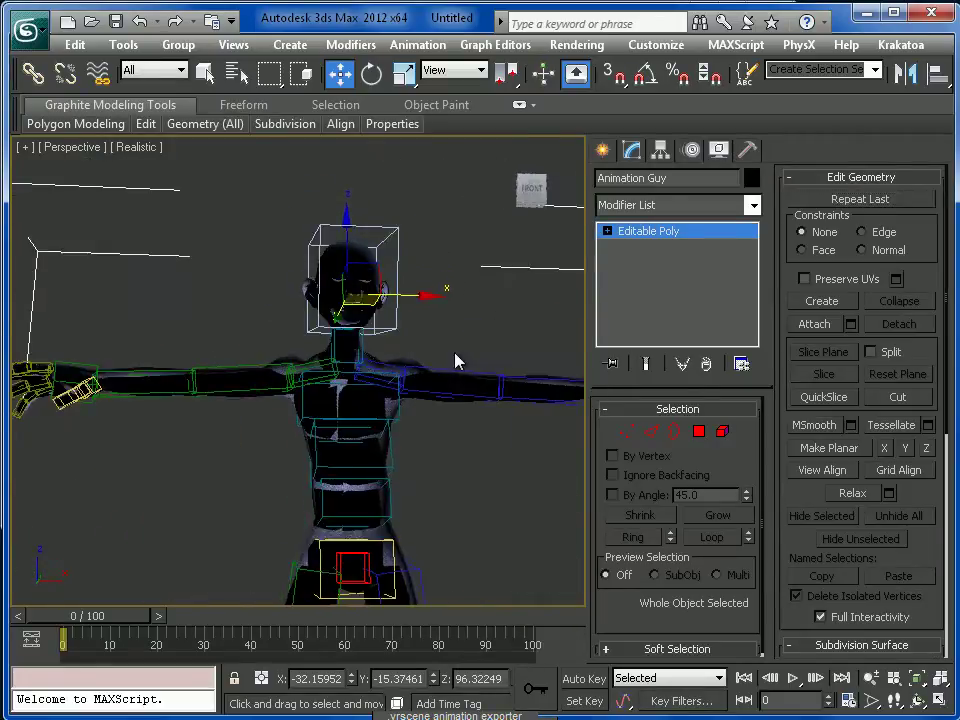
pyautogui.click(698, 431)
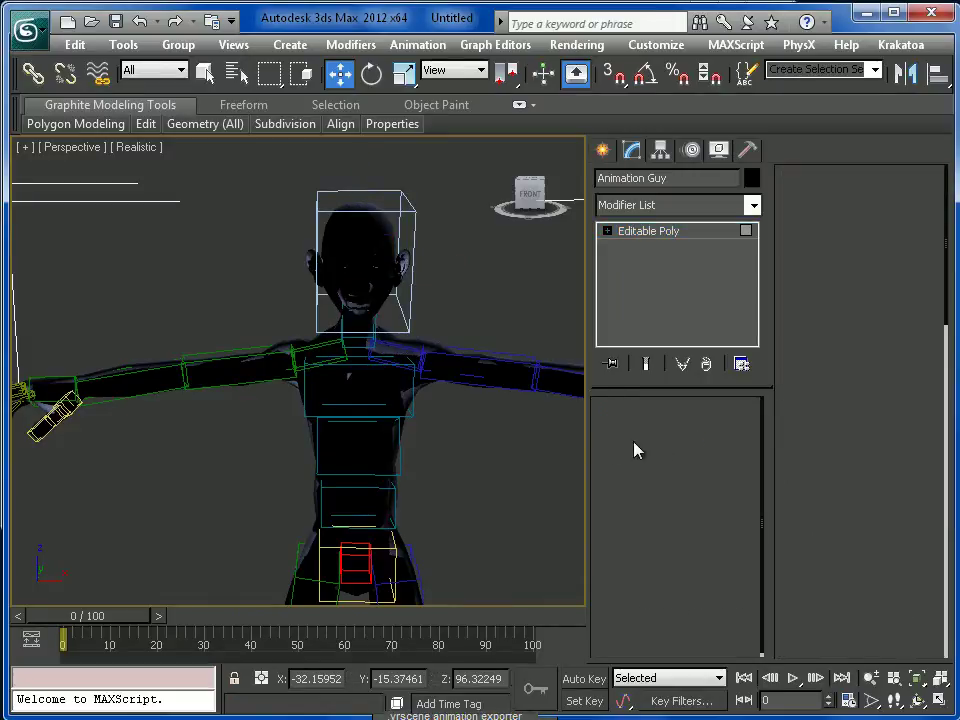
pyautogui.hotkey('ctrl', 'a')
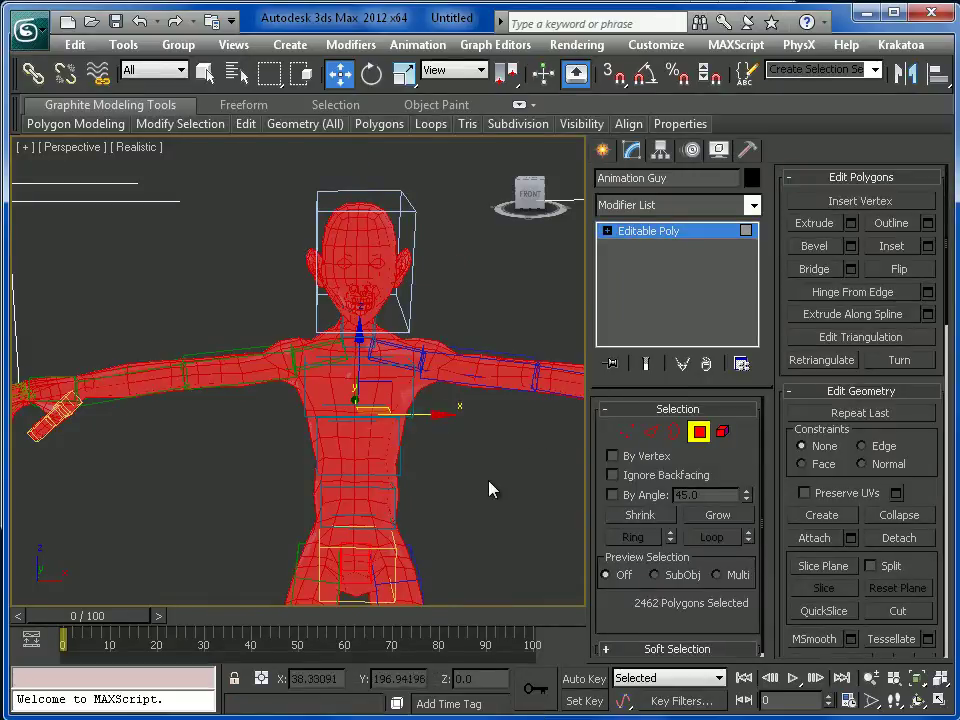
pyautogui.scroll(3, 456, 420)
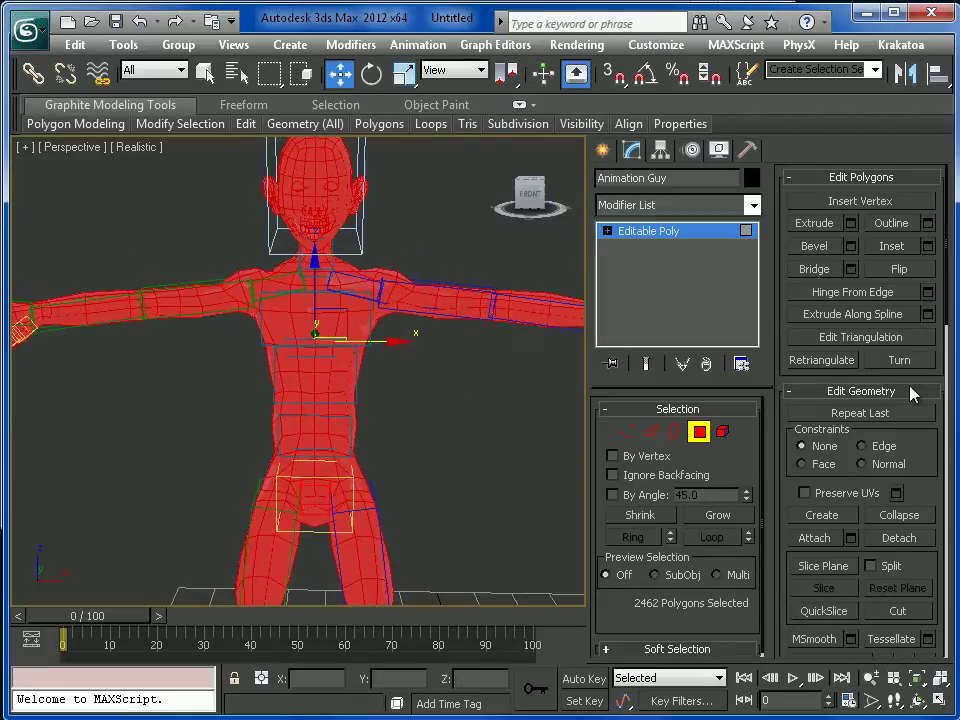
pyautogui.click(897, 271)
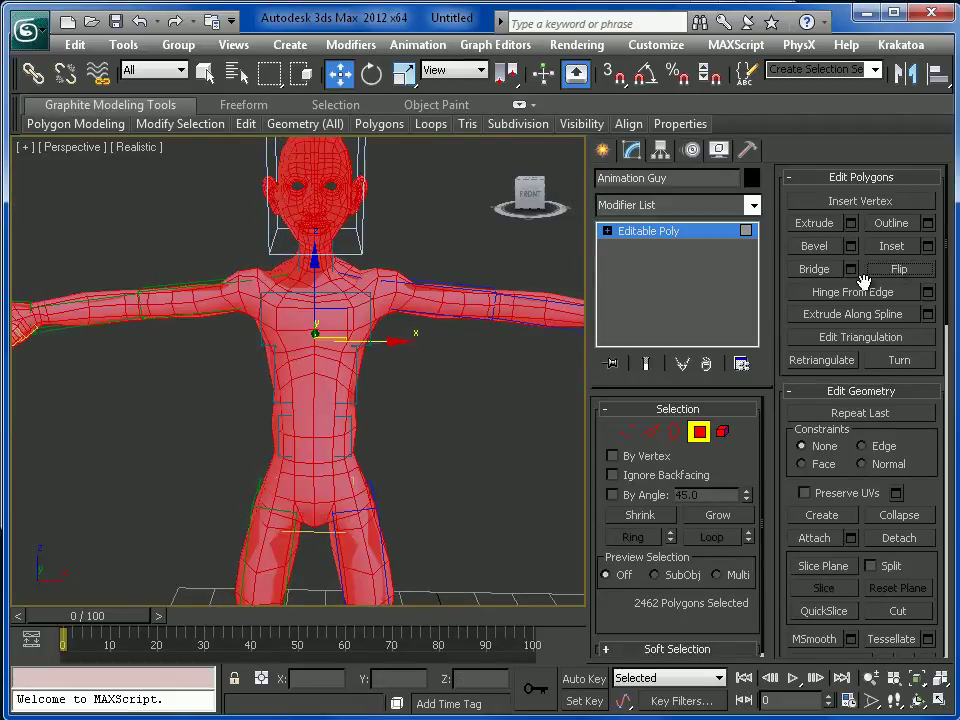
pyautogui.click(698, 431)
# Change the Perspective viewport shading from Realistic to Shaded and inspect the character's surface.
pyautogui.keyDown('alt'); pyautogui.moveTo(450, 407); pyautogui.dragTo(391, 416, button='middle'); pyautogui.keyUp('alt')
pyautogui.scroll(3, 514, 421)
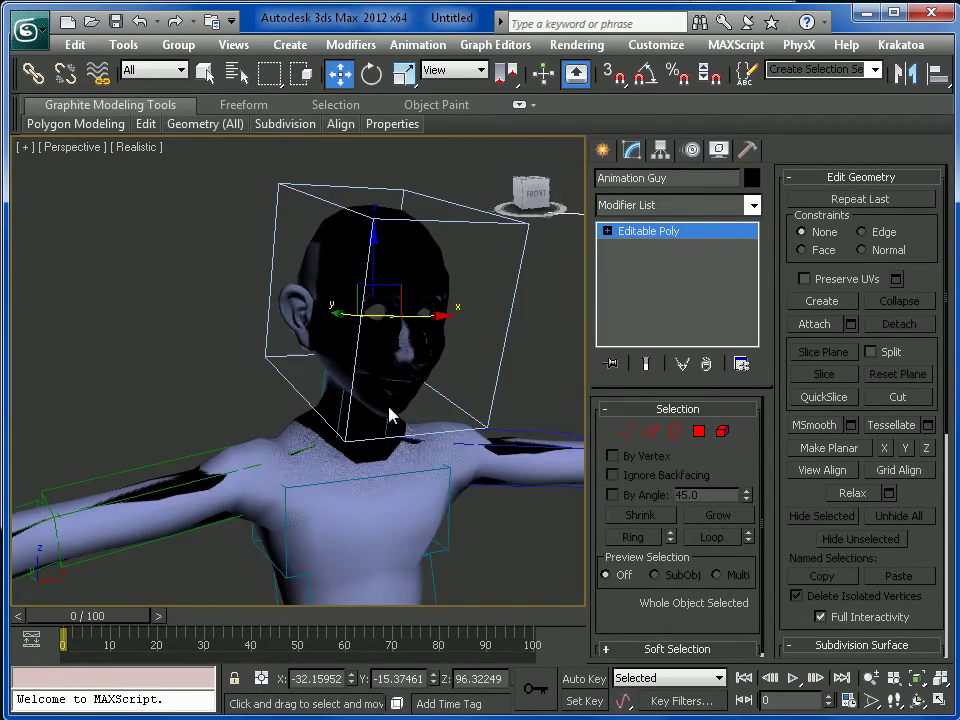
pyautogui.click(142, 148)
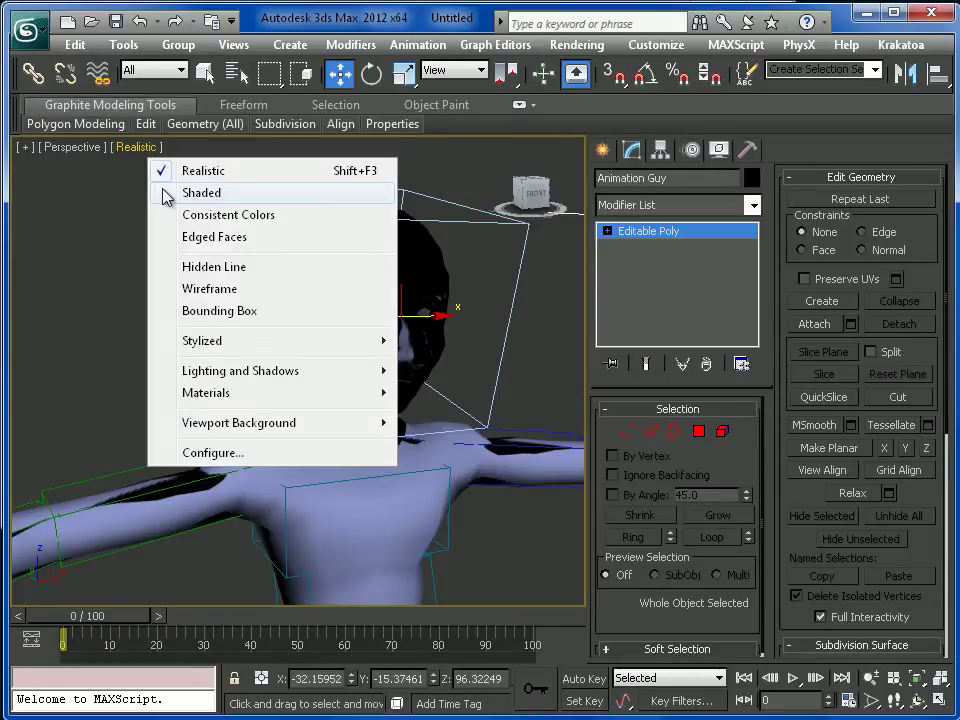
pyautogui.click(171, 193)
pyautogui.moveTo(491, 399)
pyautogui.keyDown('alt'); pyautogui.mouseDown(button='middle')
pyautogui.moveTo(405, 407)
pyautogui.moveTo(407, 294)
pyautogui.moveTo(422, 341)
pyautogui.mouseUp(button='middle'); pyautogui.keyUp('alt')
pyautogui.click(140, 150)
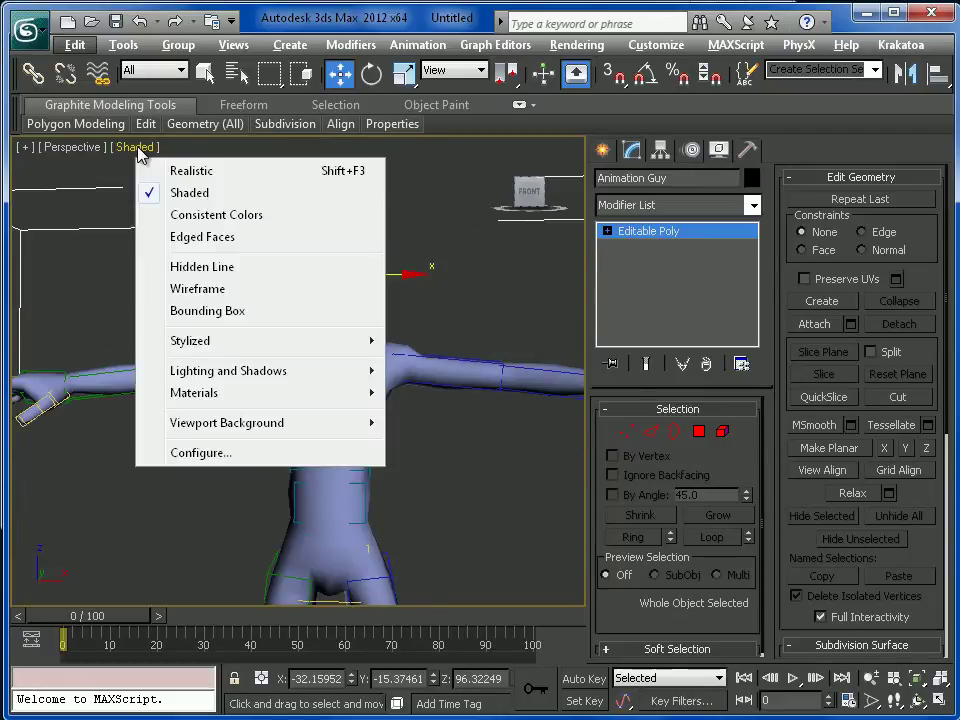
pyautogui.click(321, 25)
pyautogui.moveTo(420, 335)
pyautogui.keyDown('alt'); pyautogui.mouseDown(button='middle')
pyautogui.moveTo(465, 389)
pyautogui.moveTo(426, 349)
pyautogui.moveTo(430, 340)
pyautogui.mouseUp(button='middle'); pyautogui.keyUp('alt')
pyautogui.scroll(4, 440, 375)
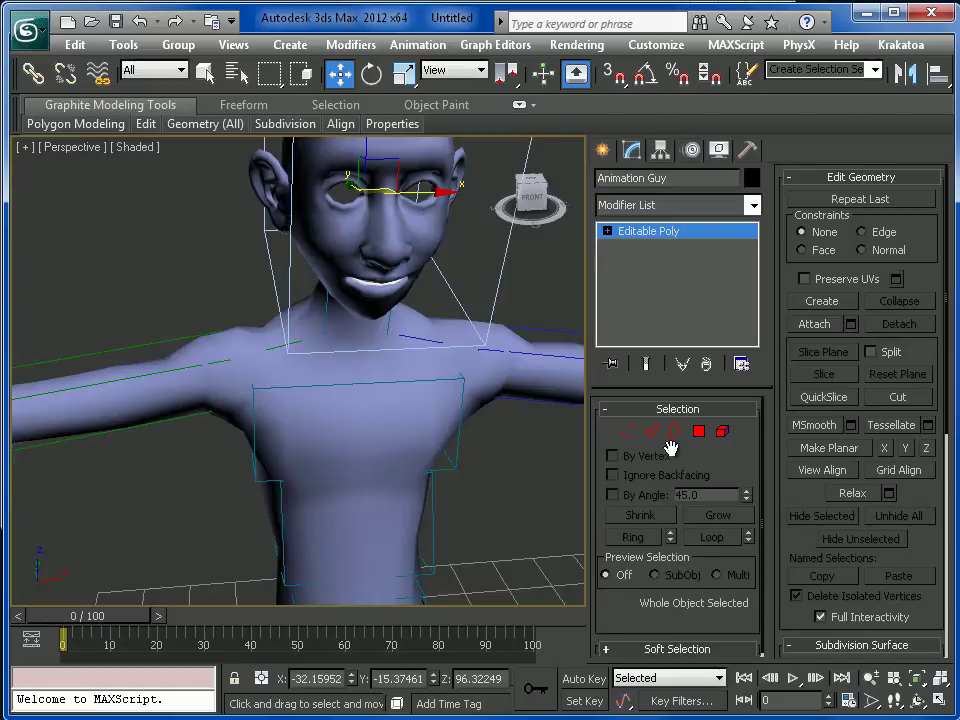
# Select all open borders around the eye sockets and cap them, leaving border editing when done.
pyautogui.click(676, 431)
pyautogui.click(414, 326)
pyautogui.keyDown('alt'); pyautogui.moveTo(414, 326); pyautogui.dragTo(364, 210, button='middle'); pyautogui.keyUp('alt')
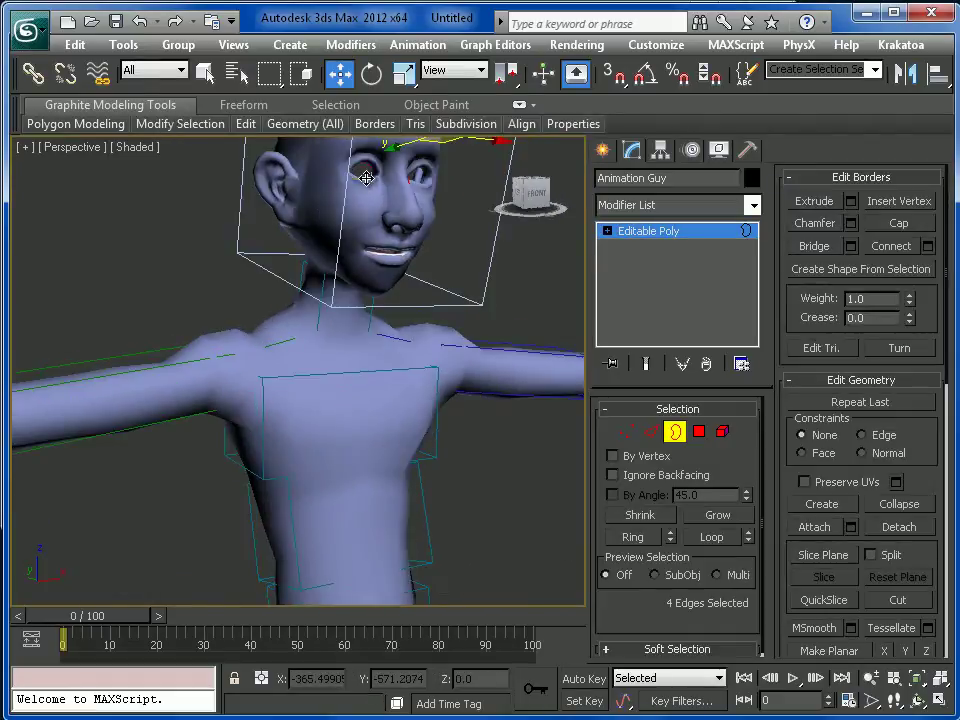
pyautogui.click(366, 178)
pyautogui.moveTo(452, 306); pyautogui.dragTo(390, 278, button='middle')
pyautogui.hotkey('ctrl', 'a')
pyautogui.keyDown('alt'); pyautogui.moveTo(440, 330); pyautogui.dragTo(450, 264, button='middle'); pyautogui.keyUp('alt')
pyautogui.moveTo(276, 227); pyautogui.dragTo(305, 272)
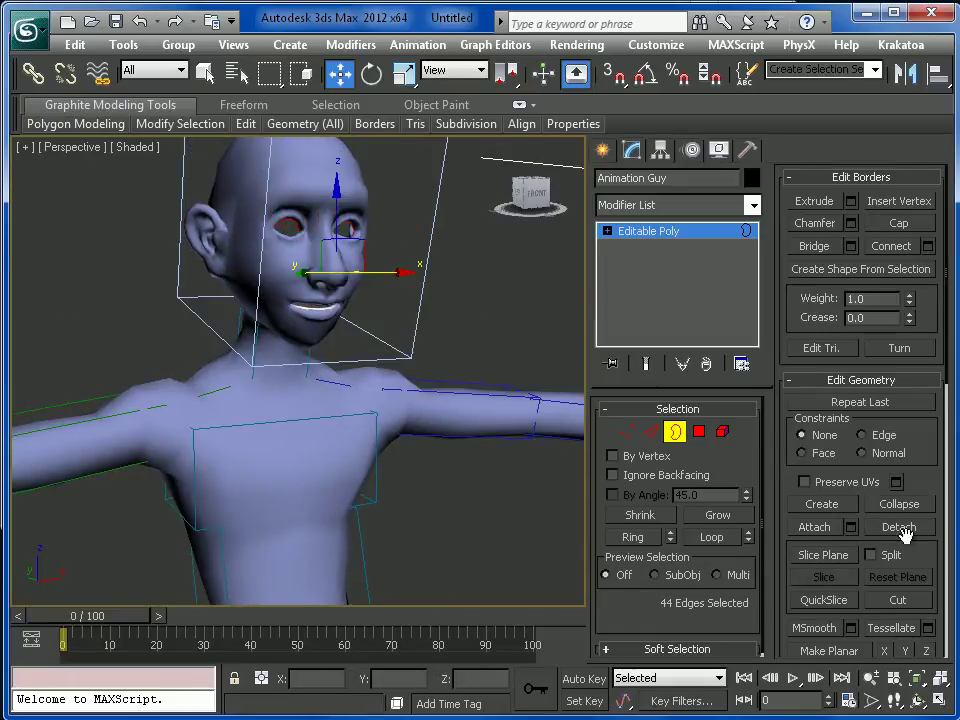
pyautogui.keyDown('alt'); pyautogui.moveTo(274, 471); pyautogui.dragTo(257, 446, button='middle'); pyautogui.keyUp('alt')
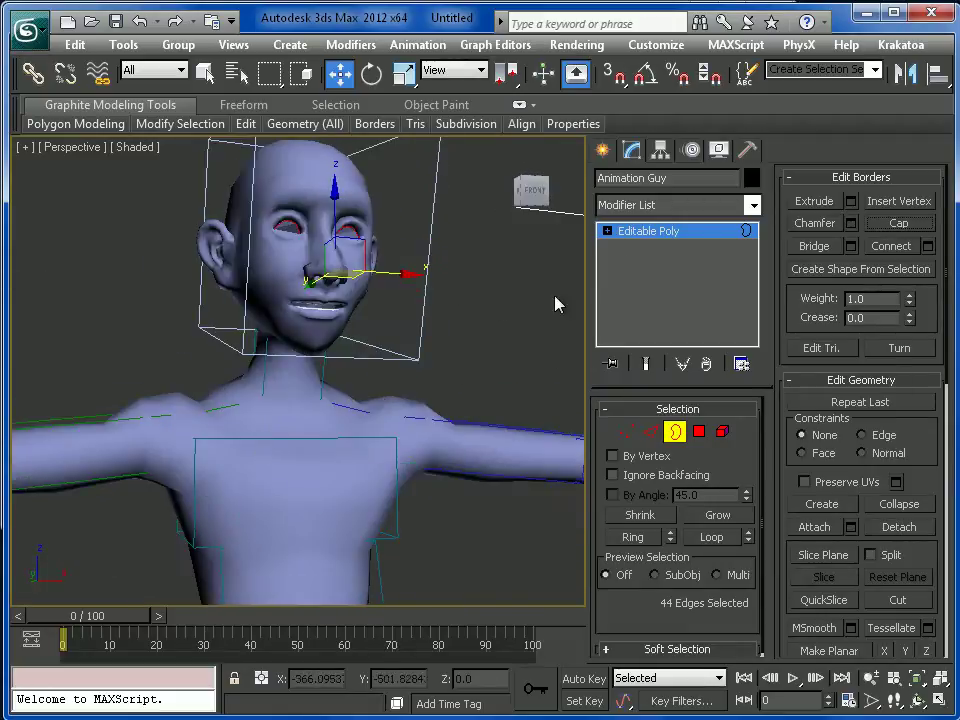
pyautogui.click(643, 234)
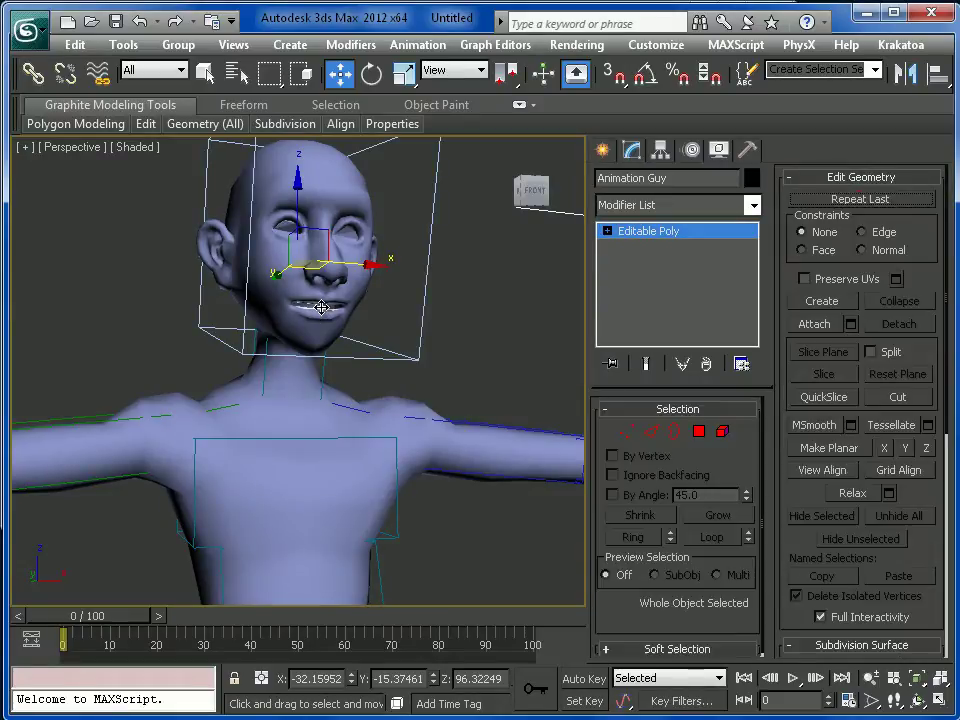
# Select the character's teeth in the viewport to check which object they belong to.
pyautogui.press('q')
pyautogui.click(328, 311)
pyautogui.keyDown('alt'); pyautogui.moveTo(328, 311); pyautogui.dragTo(469, 371, button='middle'); pyautogui.keyUp('alt')
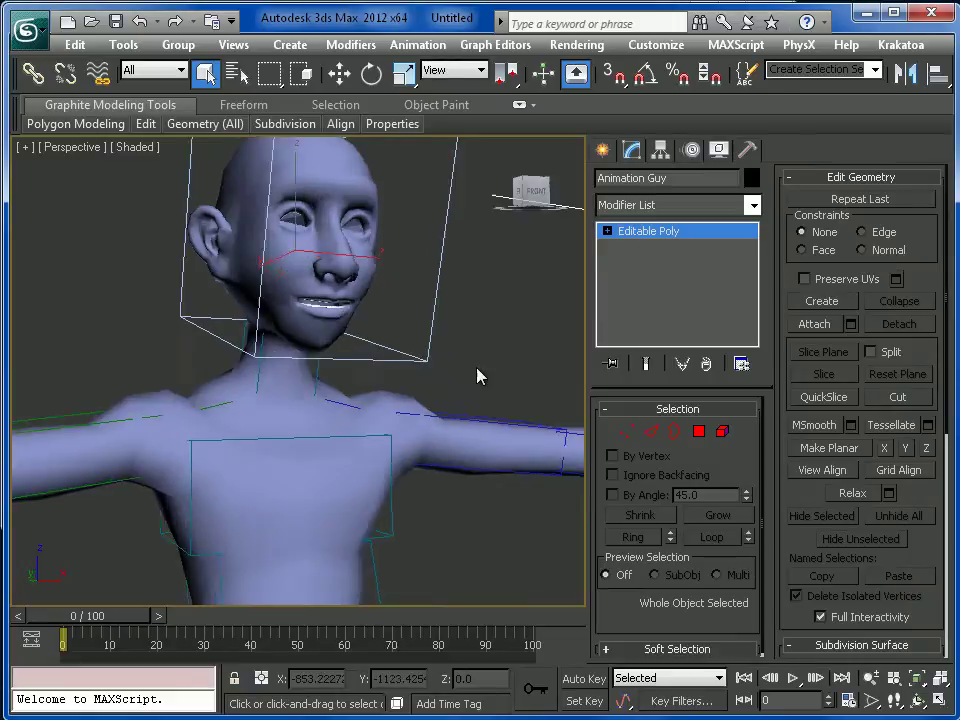
pyautogui.click(337, 312)
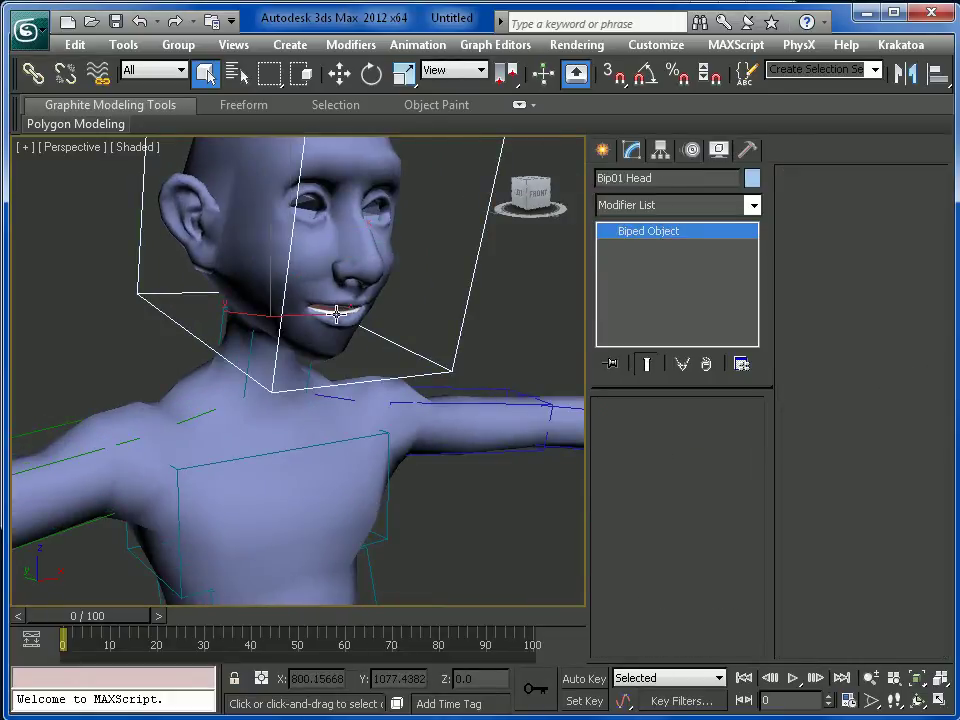
pyautogui.click(337, 312)
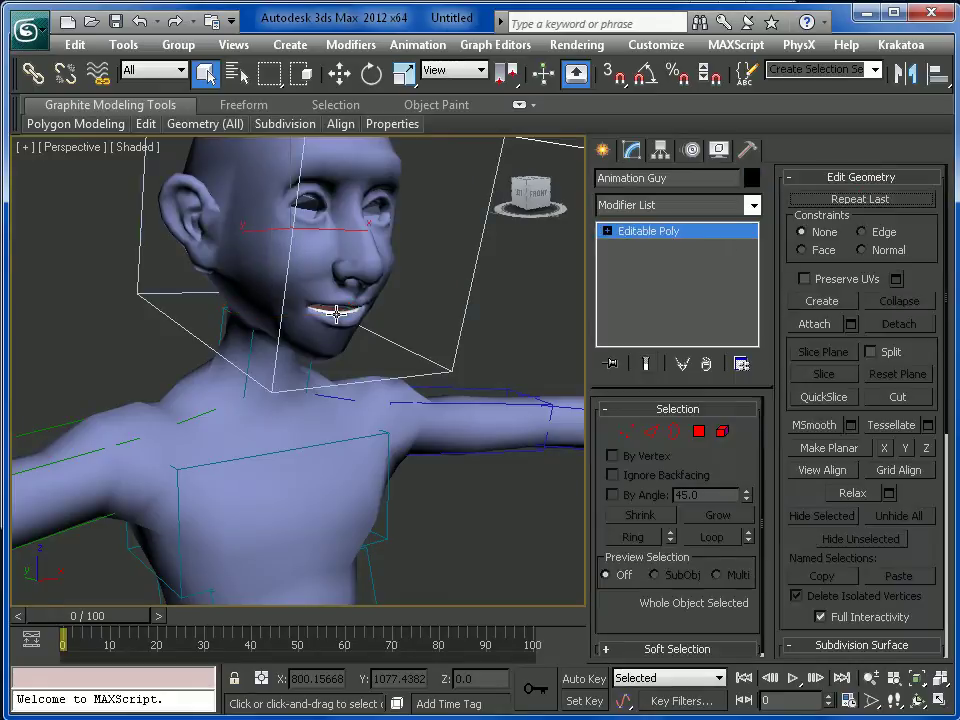
pyautogui.moveTo(375, 354)
pyautogui.keyDown('alt'); pyautogui.mouseDown(button='middle')
pyautogui.moveTo(317, 386)
pyautogui.moveTo(371, 366)
pyautogui.mouseUp(button='middle'); pyautogui.keyUp('alt')
pyautogui.scroll(-5, 371, 368)
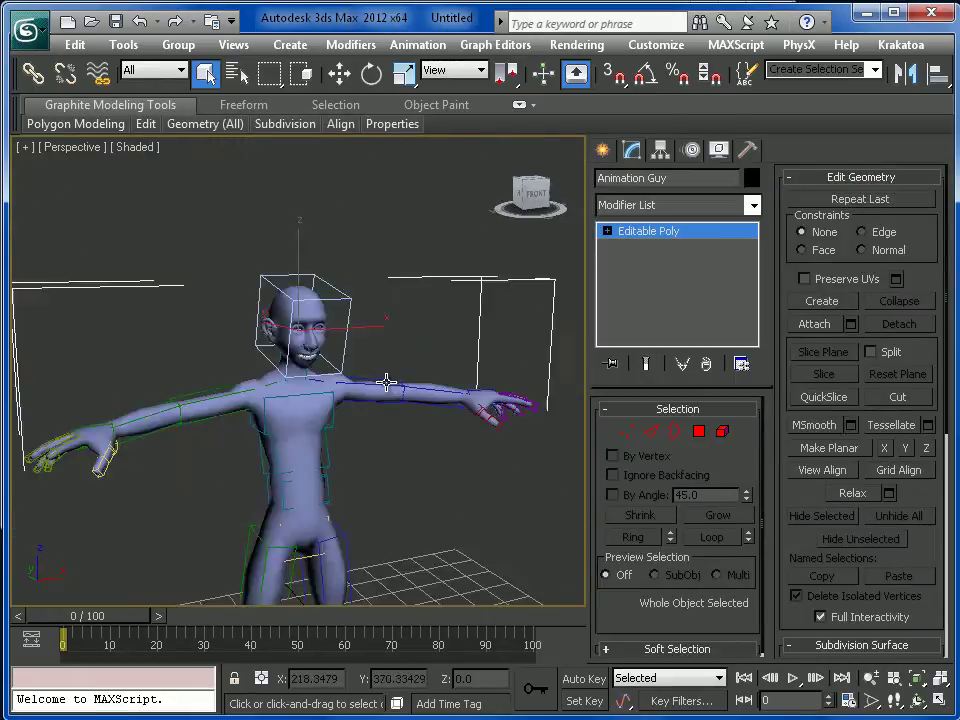
# Select the visible teeth as an element of the Animation Guy mesh and move them back inside the mouth.
pyautogui.press('w')
pyautogui.keyDown('alt'); pyautogui.moveTo(295, 276); pyautogui.dragTo(345, 463, button='middle'); pyautogui.keyUp('alt')
pyautogui.scroll(6, 350, 458)
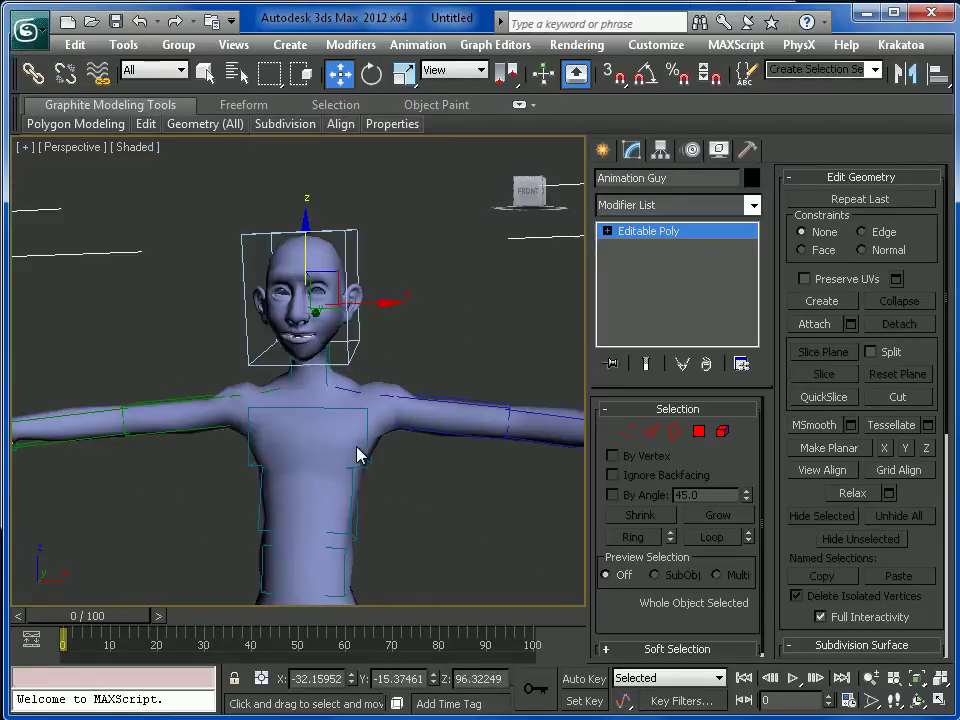
pyautogui.click(723, 430)
pyautogui.click(335, 296)
pyautogui.click(328, 305)
pyautogui.moveTo(311, 313); pyautogui.dragTo(308, 301)
pyautogui.click(368, 350)
# Adjust the remaining teeth element inside the mouth, clear the selection and return to object level.
pyautogui.keyDown('alt'); pyautogui.moveTo(374, 387); pyautogui.dragTo(445, 412, button='middle'); pyautogui.keyUp('alt')
pyautogui.scroll(4, 461, 420)
pyautogui.click(325, 322)
pyautogui.click(324, 324)
pyautogui.keyDown('alt'); pyautogui.moveTo(324, 323); pyautogui.dragTo(311, 341, button='middle'); pyautogui.keyUp('alt')
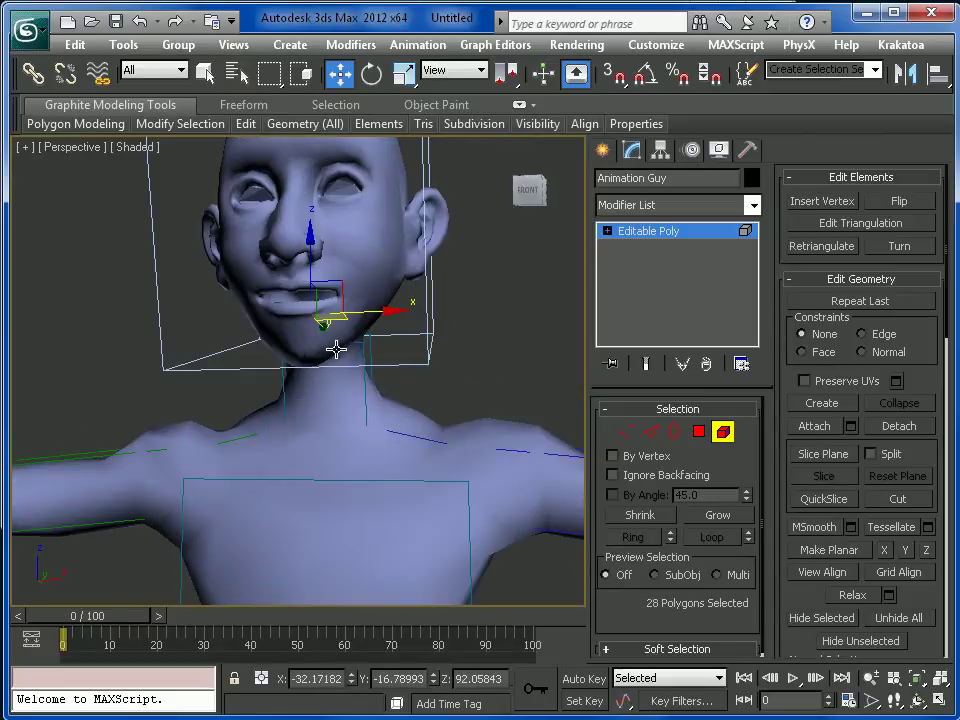
pyautogui.hotkey('ctrl', 'd')
pyautogui.keyDown('alt'); pyautogui.moveTo(388, 393); pyautogui.dragTo(454, 499, button='middle'); pyautogui.keyUp('alt')
pyautogui.click(733, 438)
pyautogui.scroll(-3, 534, 495)
pyautogui.scroll(-3, 495, 490)
pyautogui.scroll(-3, 443, 472)
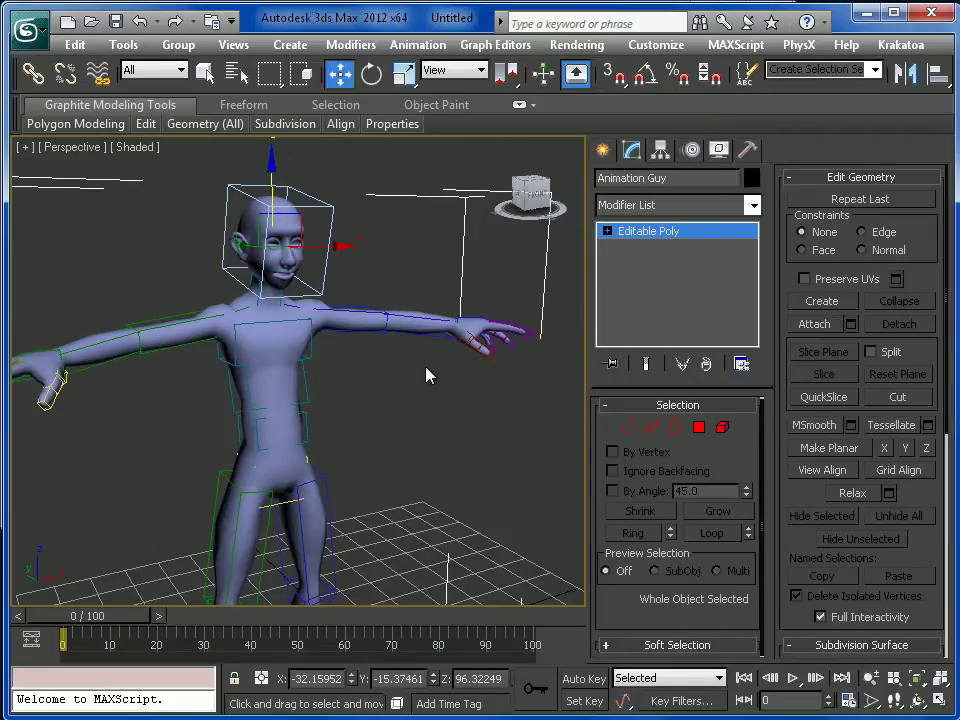
# Add a Skin modifier to the Animation Guy mesh.
pyautogui.click(681, 206)
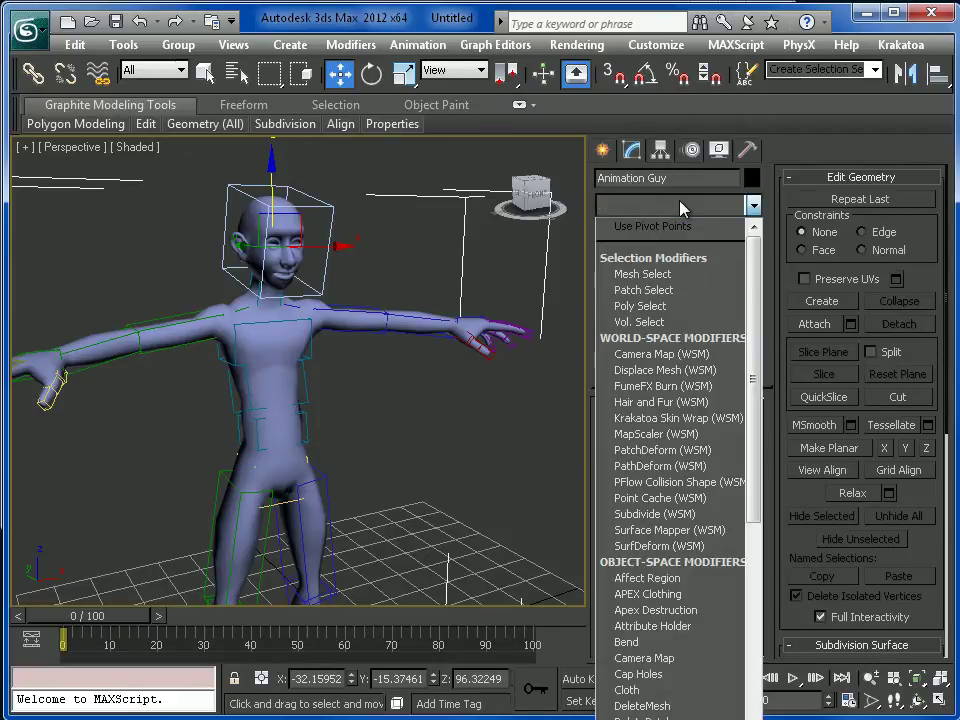
pyautogui.write('skin')
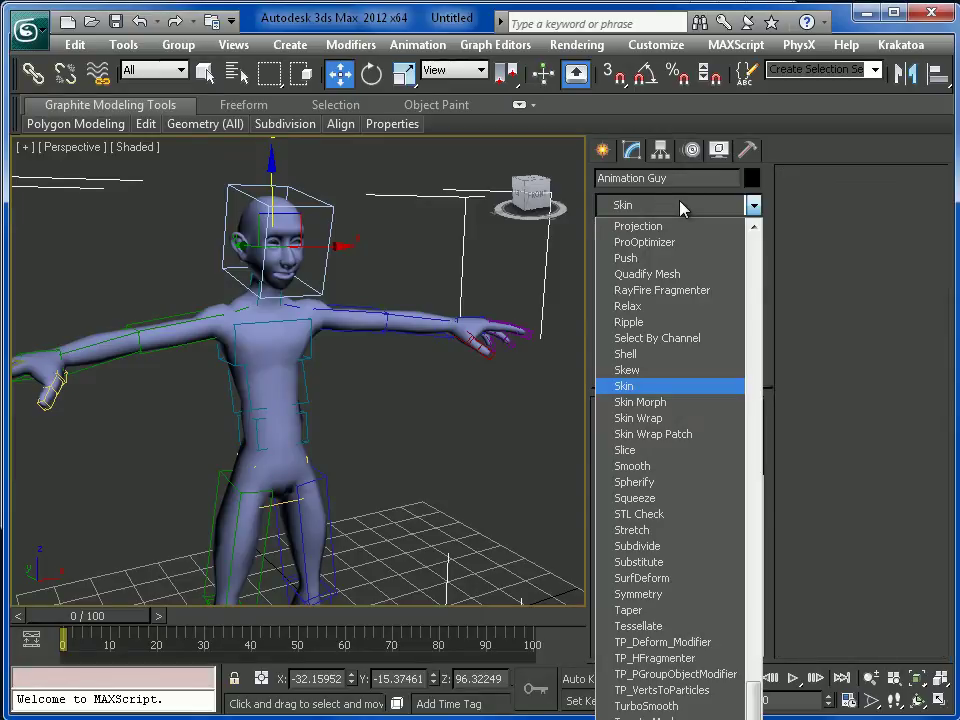
pyautogui.press('Return')
# Add all listed Bip01 bones to the Skin modifier.
pyautogui.scroll(-5, 257, 424)
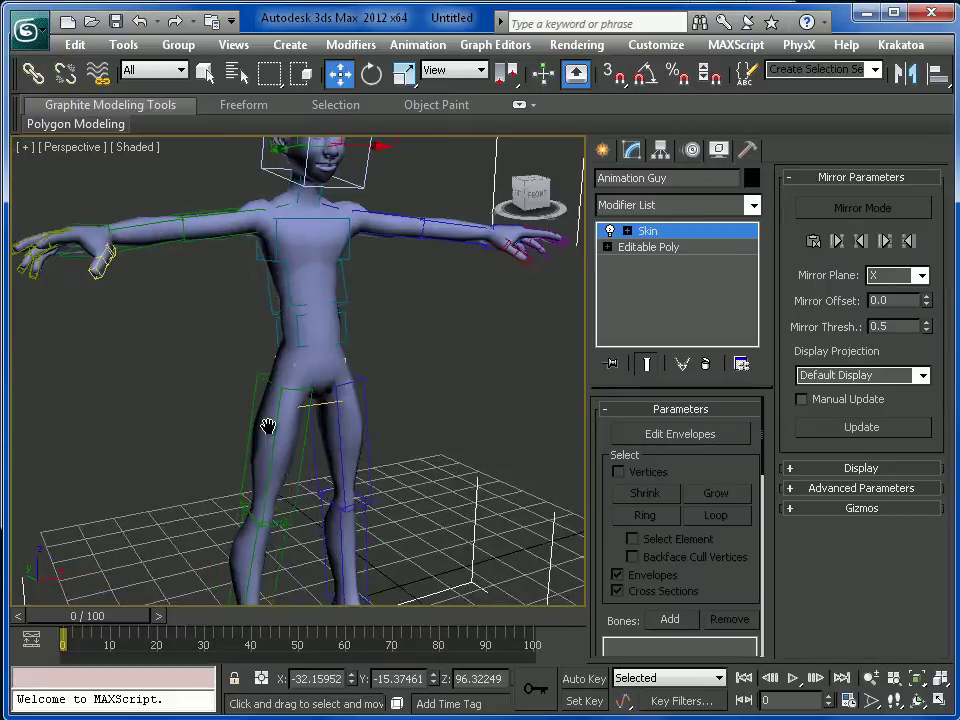
pyautogui.scroll(4, 492, 369)
pyautogui.moveTo(384, 303); pyautogui.dragTo(390, 414, button='middle')
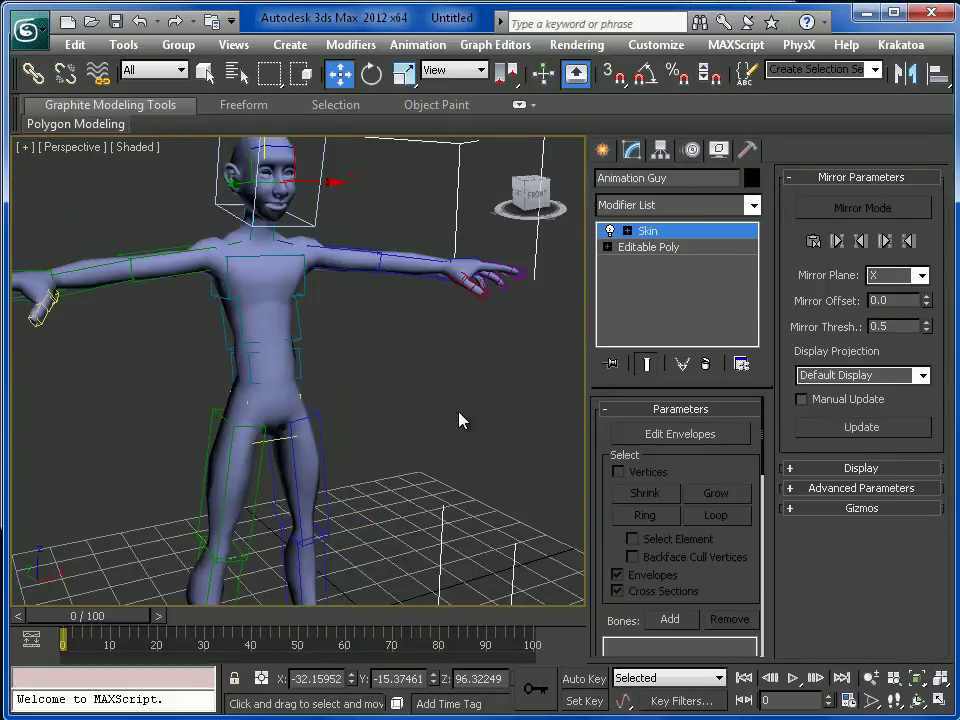
pyautogui.click(668, 621)
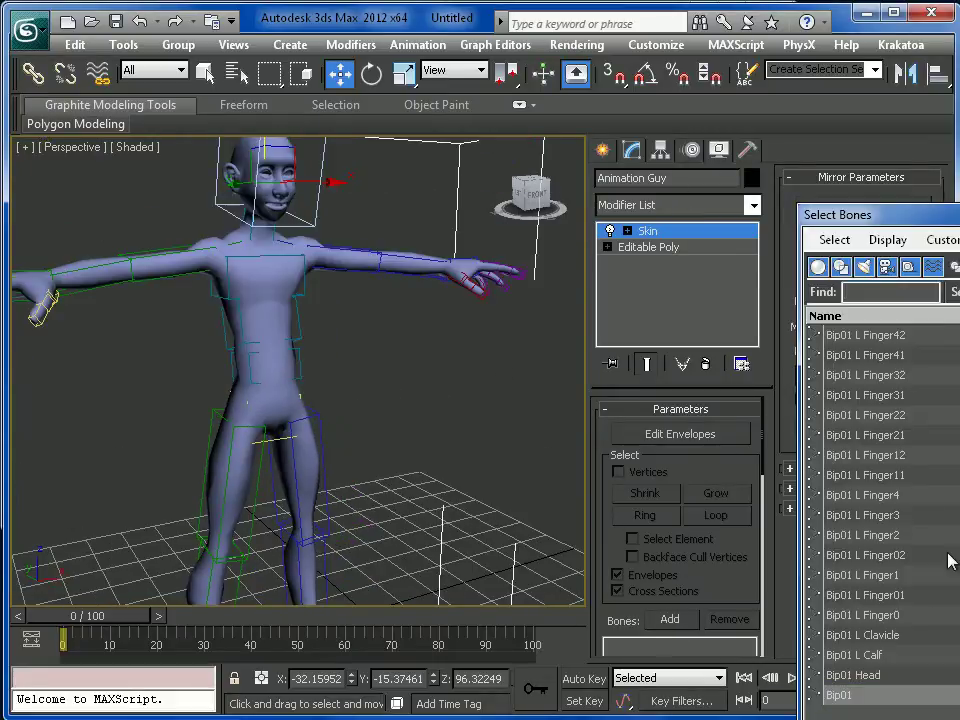
pyautogui.moveTo(893, 226); pyautogui.dragTo(315, 100)
pyautogui.moveTo(664, 548); pyautogui.dragTo(643, 257)
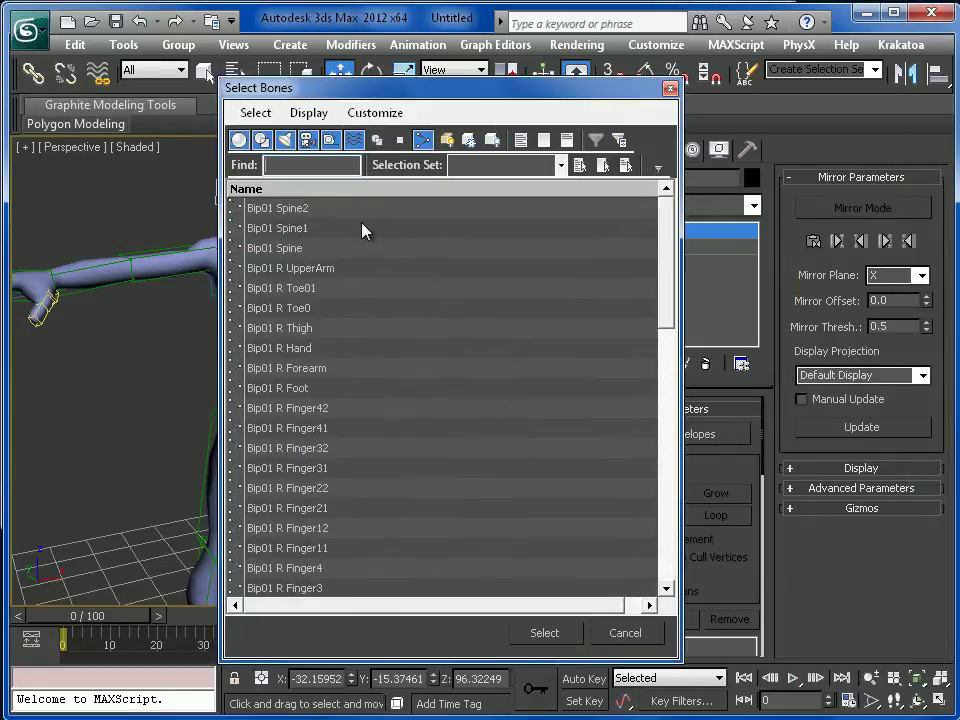
pyautogui.hotkey('ctrl', 'a')
pyautogui.click(546, 634)
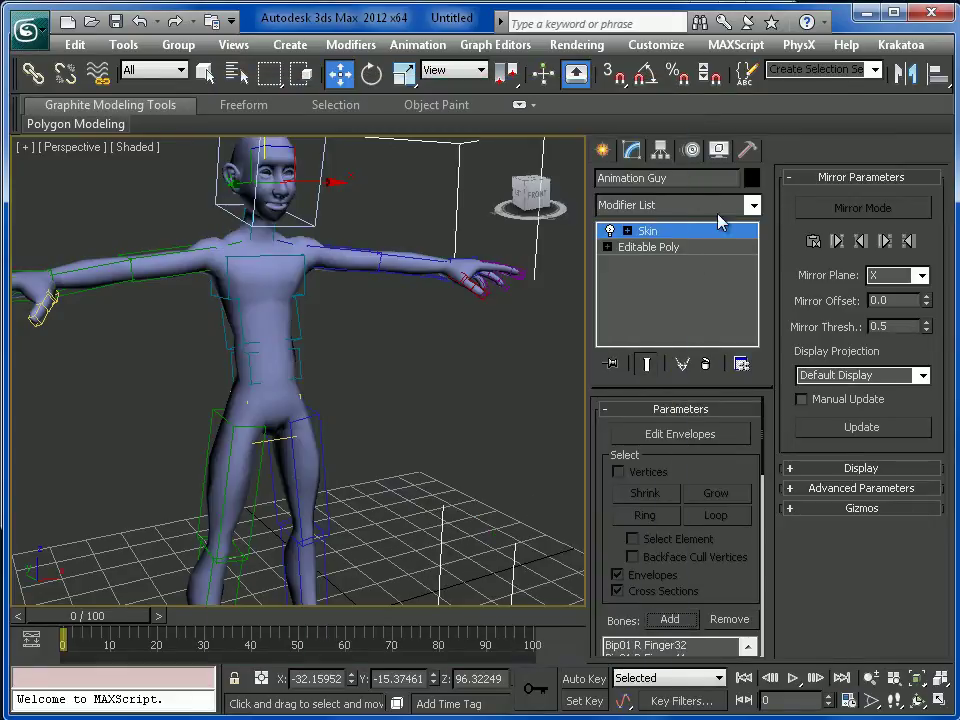
# Select a left-hand finger bone of the biped and load the Ballet.bip animation, accepting the obsolete format notice.
pyautogui.click(461, 285)
pyautogui.click(509, 288)
pyautogui.click(692, 153)
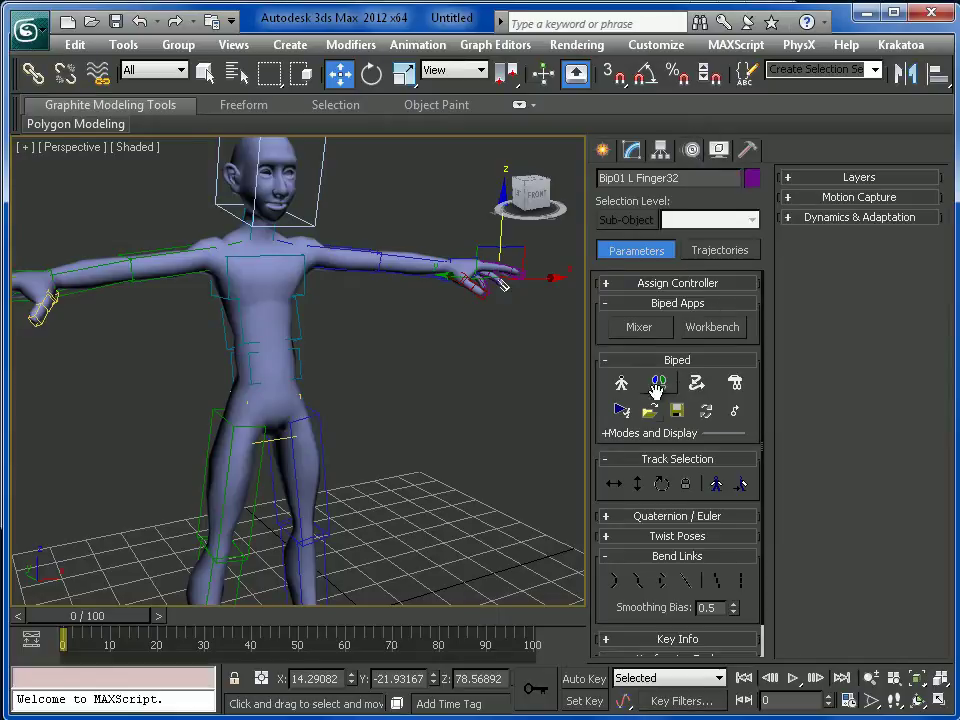
pyautogui.click(648, 418)
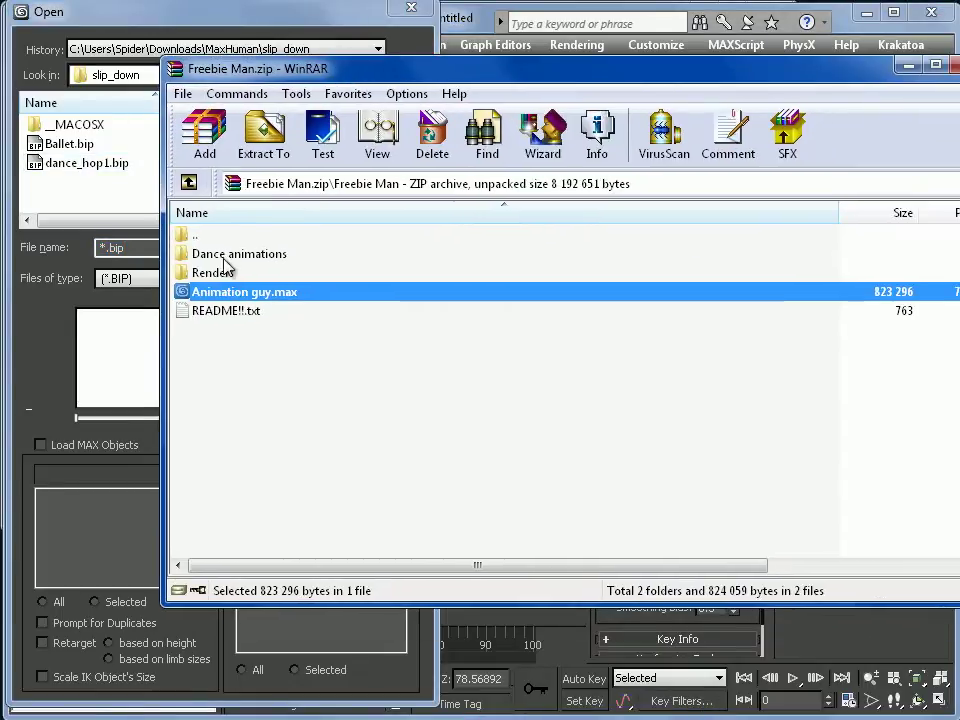
pyautogui.doubleClick(226, 256)
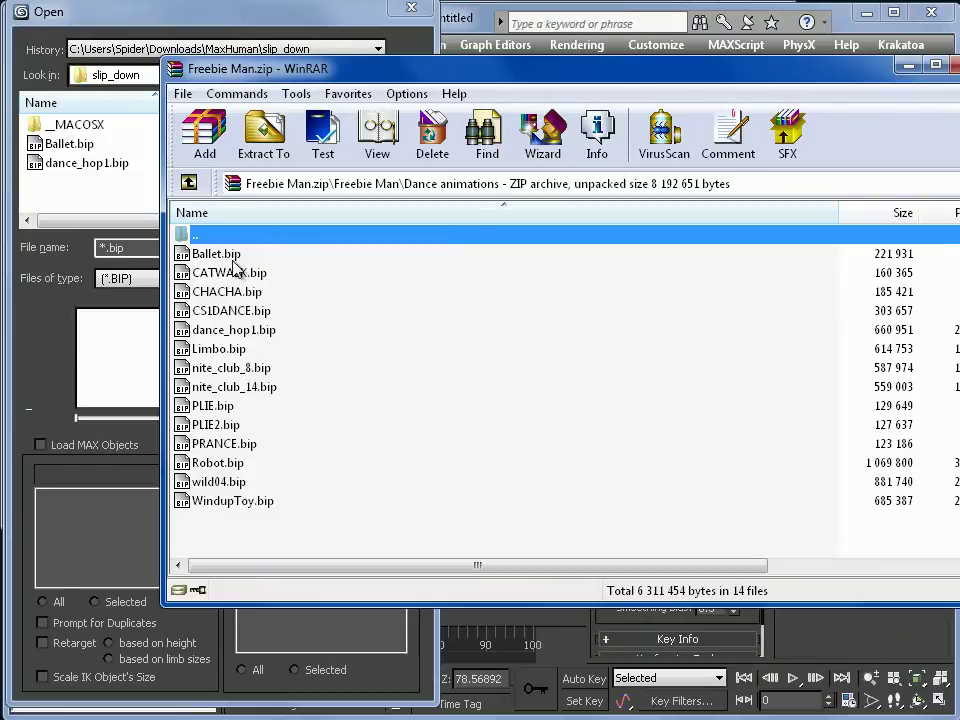
pyautogui.click(954, 66)
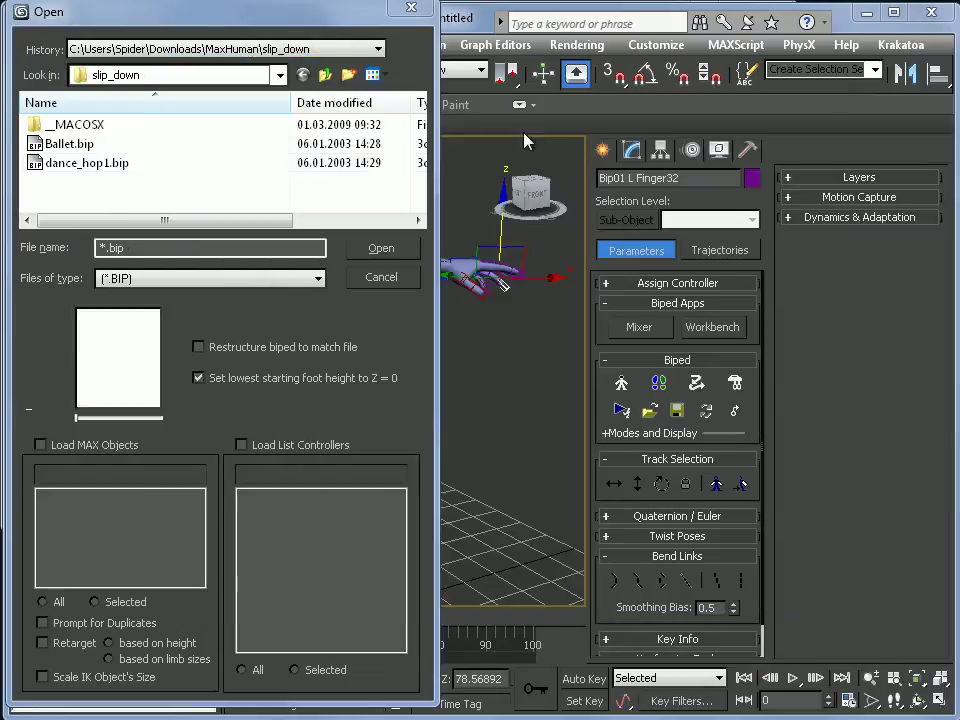
pyautogui.doubleClick(79, 148)
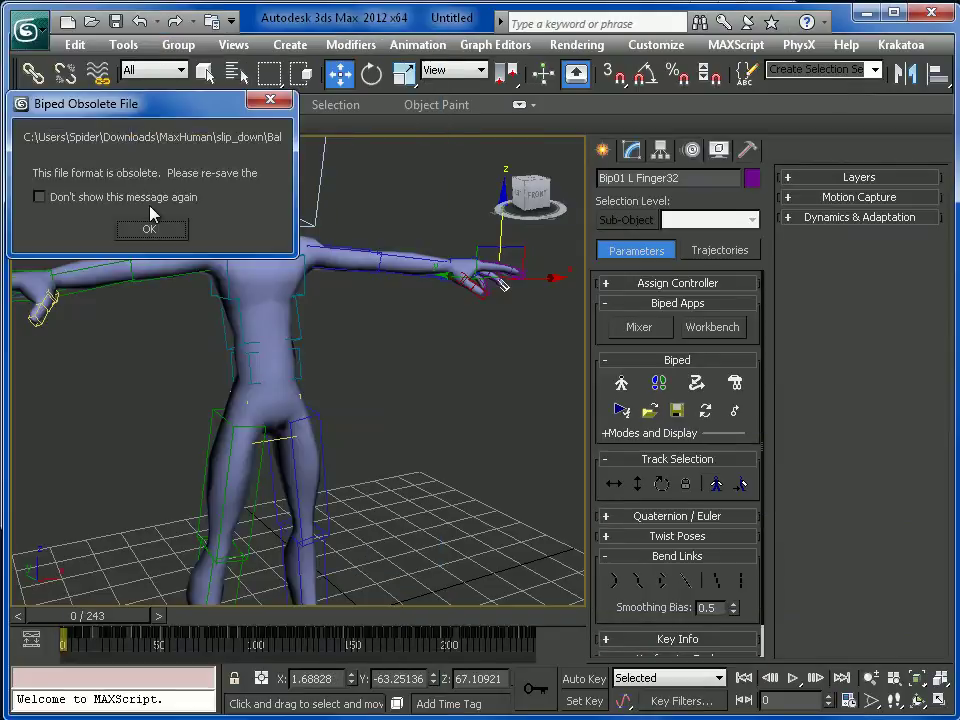
pyautogui.click(150, 229)
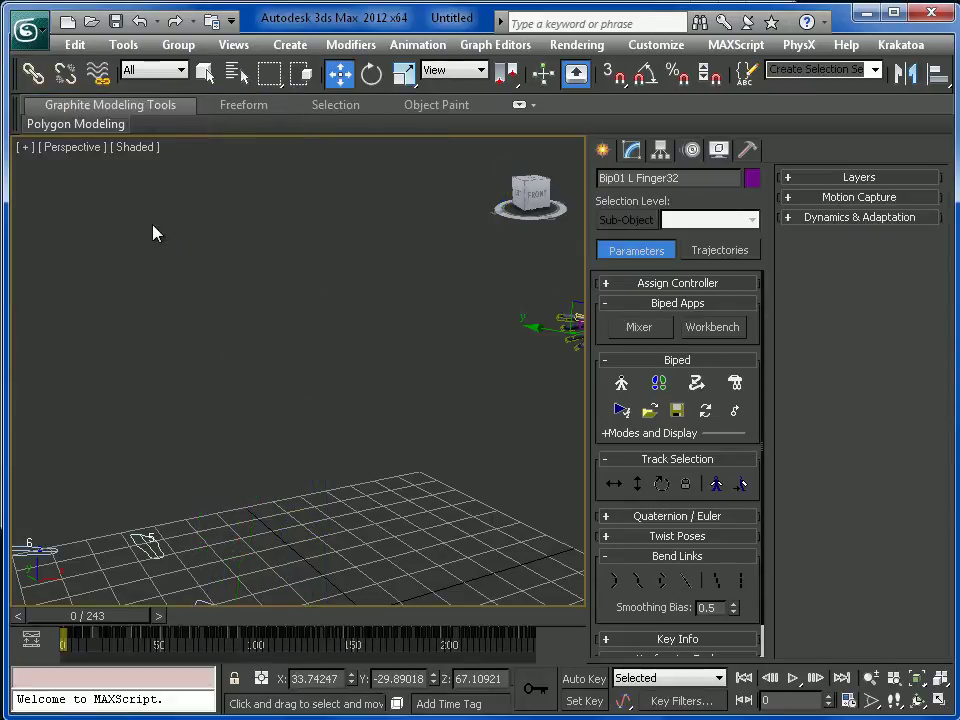
# Advance the animation to frame 64 and examine the mesh deformation around both knees.
pyautogui.moveTo(331, 408); pyautogui.dragTo(254, 354, button='middle')
pyautogui.scroll(-2, 254, 354)
pyautogui.moveTo(365, 371); pyautogui.dragTo(194, 396, button='middle')
pyautogui.scroll(1, 194, 396)
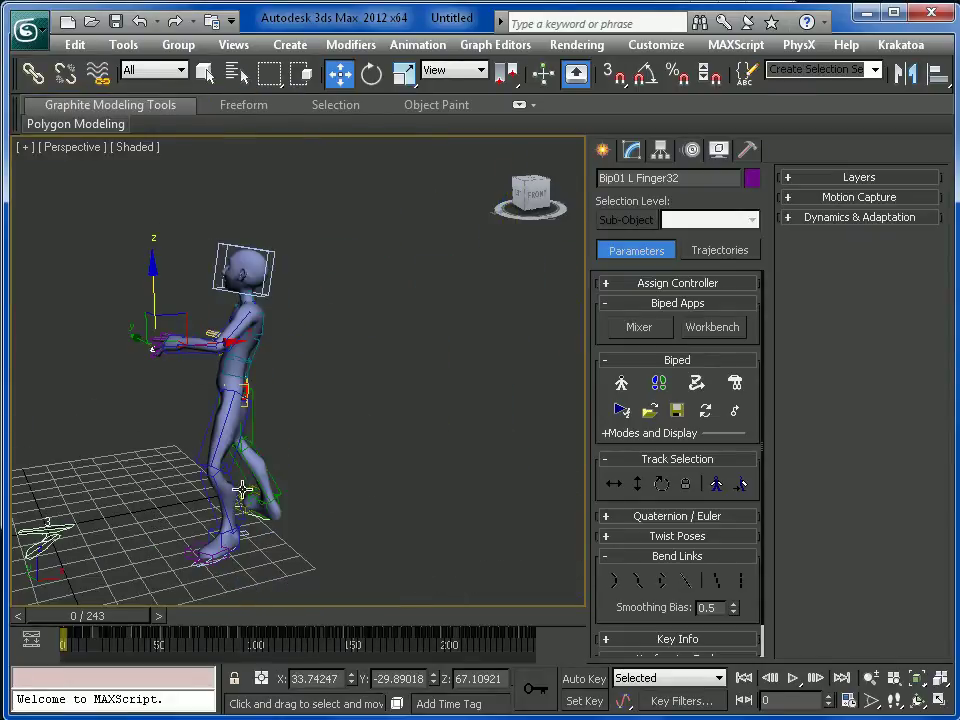
pyautogui.moveTo(104, 624); pyautogui.dragTo(215, 631)
pyautogui.moveTo(156, 491); pyautogui.dragTo(300, 491, button='middle')
pyautogui.scroll(3, 300, 491)
pyautogui.moveTo(146, 469); pyautogui.dragTo(294, 452, button='middle')
pyautogui.scroll(2, 294, 452)
pyautogui.moveTo(224, 474); pyautogui.dragTo(306, 340, button='middle')
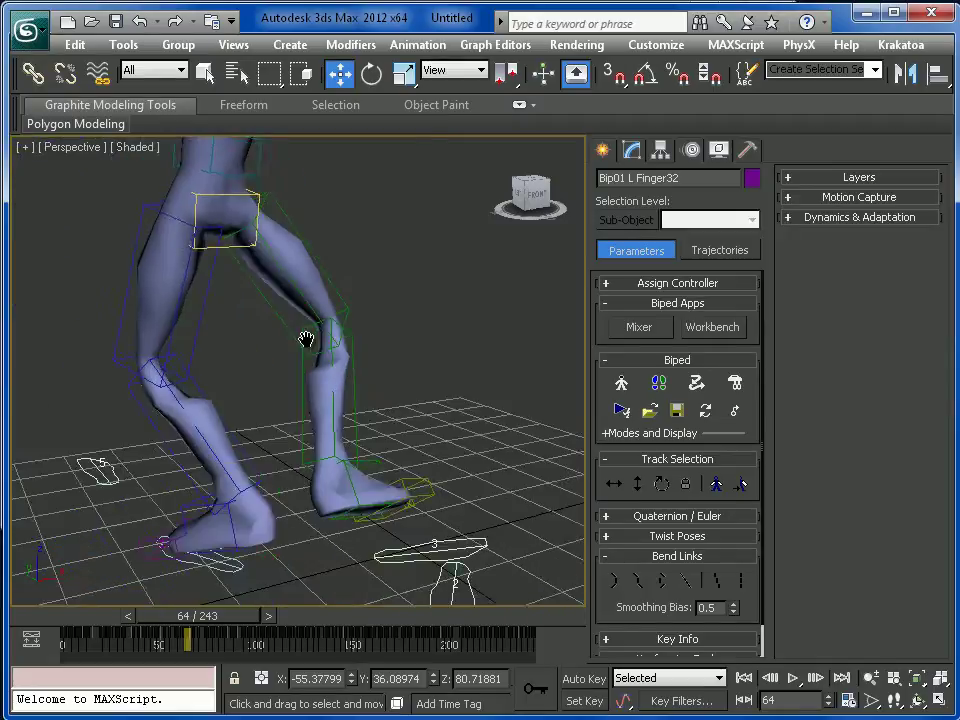
pyautogui.scroll(2, 306, 339)
pyautogui.keyDown('alt'); pyautogui.moveTo(369, 376); pyautogui.dragTo(293, 400, button='middle'); pyautogui.keyUp('alt')
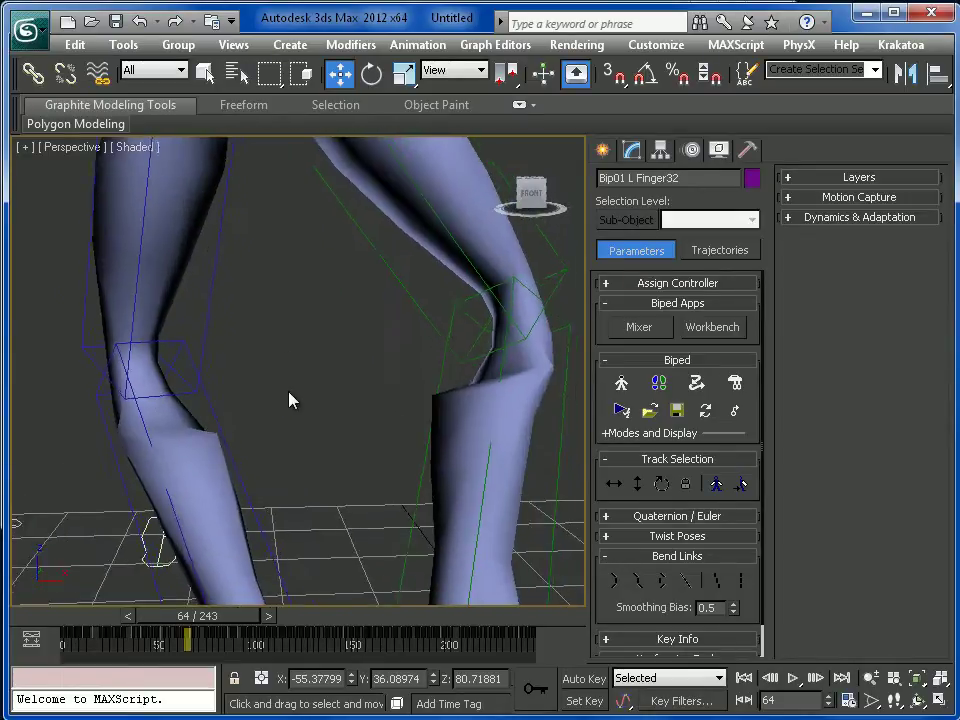
# Select the Animation Guy mesh, start editing its Skin envelopes and select the right calf envelope.
pyautogui.scroll(-3, 293, 400)
pyautogui.click(406, 409)
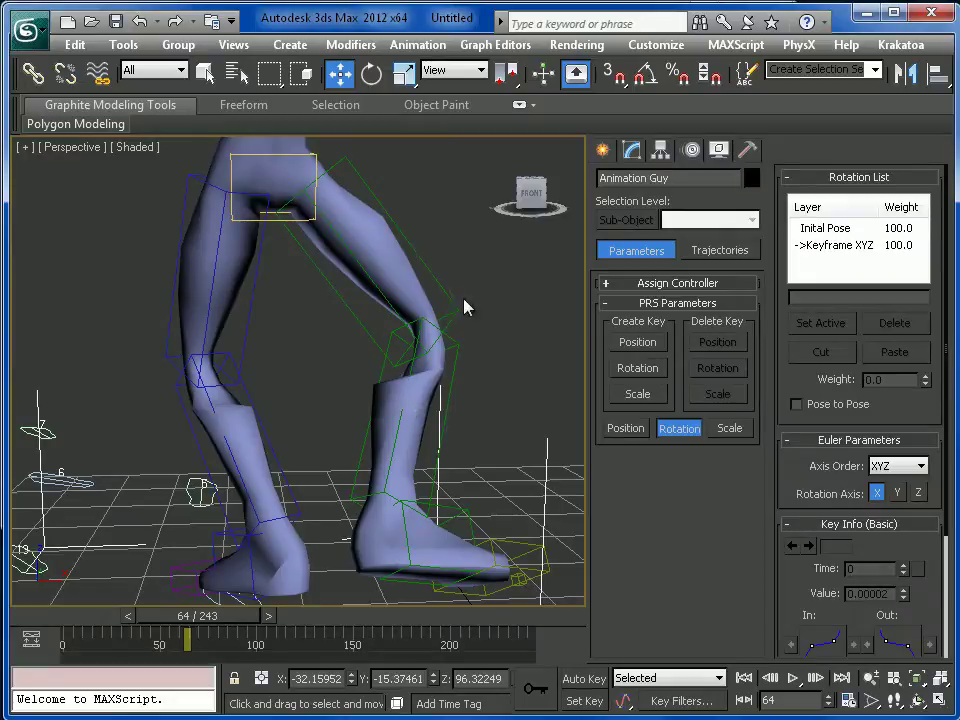
pyautogui.click(631, 149)
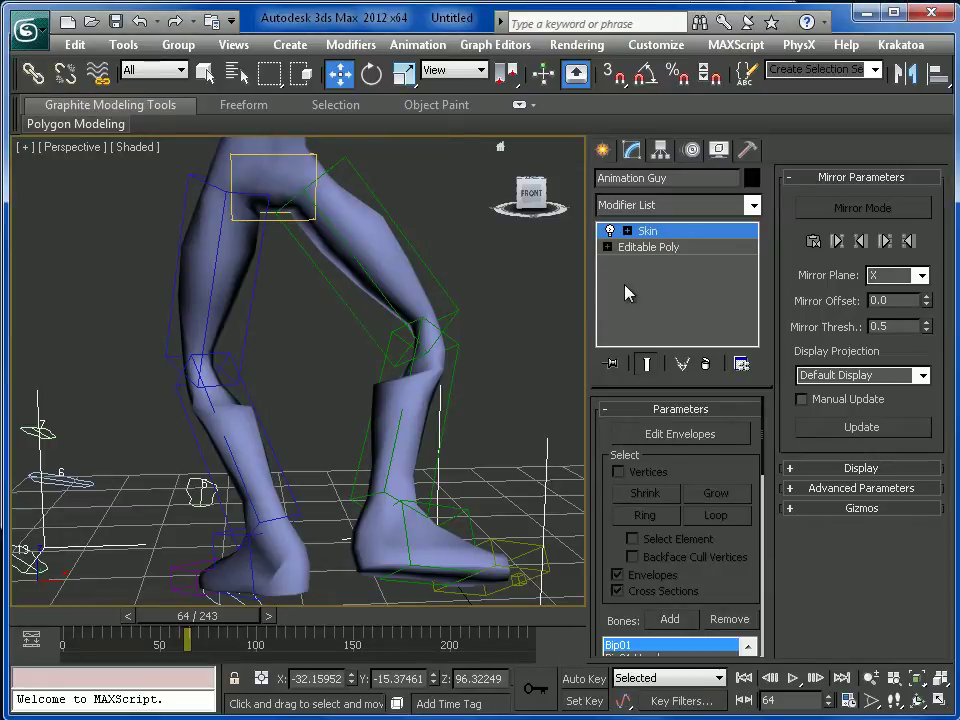
pyautogui.click(665, 435)
pyautogui.click(411, 384)
pyautogui.keyDown('alt'); pyautogui.moveTo(411, 384); pyautogui.dragTo(379, 433, button='middle'); pyautogui.keyUp('alt')
pyautogui.scroll(3, 380, 420)
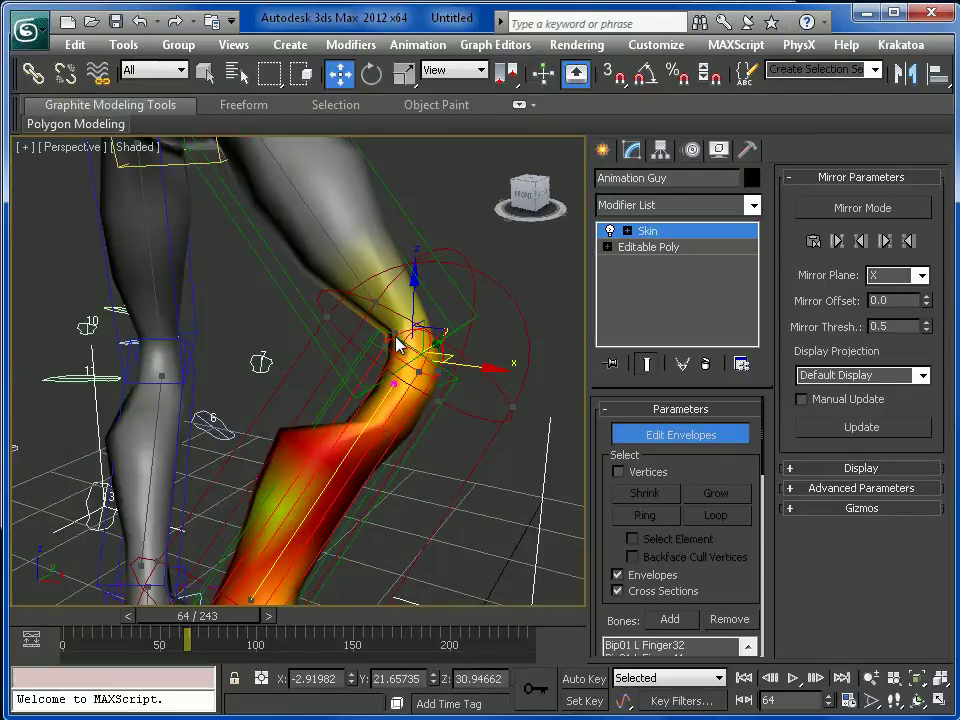
# Enlarge the right calf's inner envelope at the knee and move its knee end down the shin using the Local coordinate system.
pyautogui.moveTo(463, 367); pyautogui.dragTo(317, 239)
pyautogui.click(397, 384)
pyautogui.moveTo(442, 330)
pyautogui.mouseDown()
pyautogui.moveTo(417, 343)
pyautogui.moveTo(429, 336)
pyautogui.mouseUp()
pyautogui.click(455, 69)
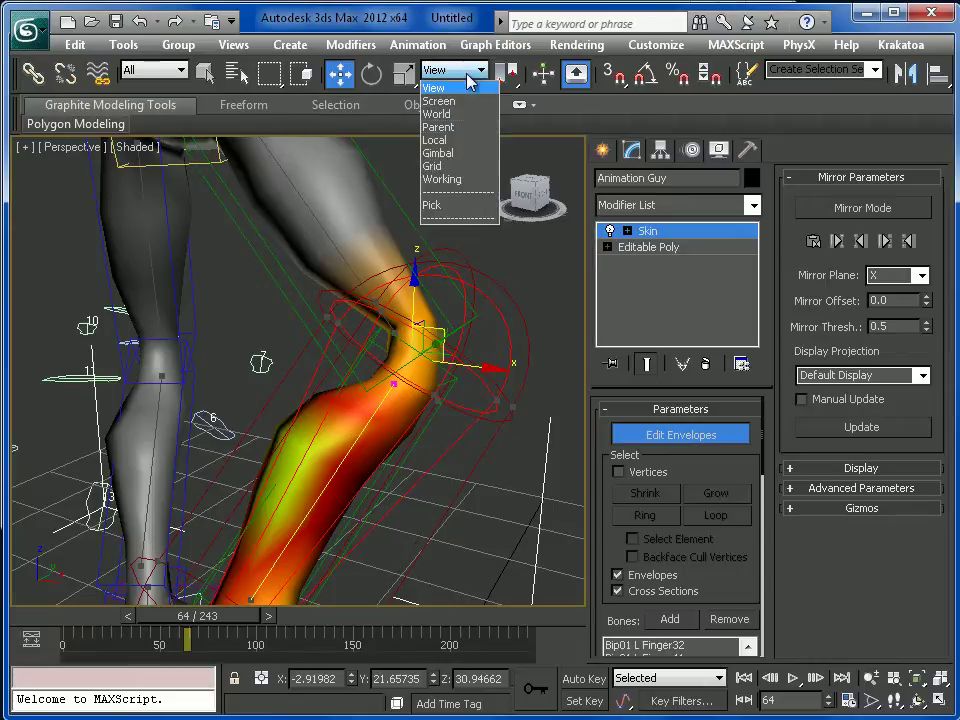
pyautogui.click(440, 140)
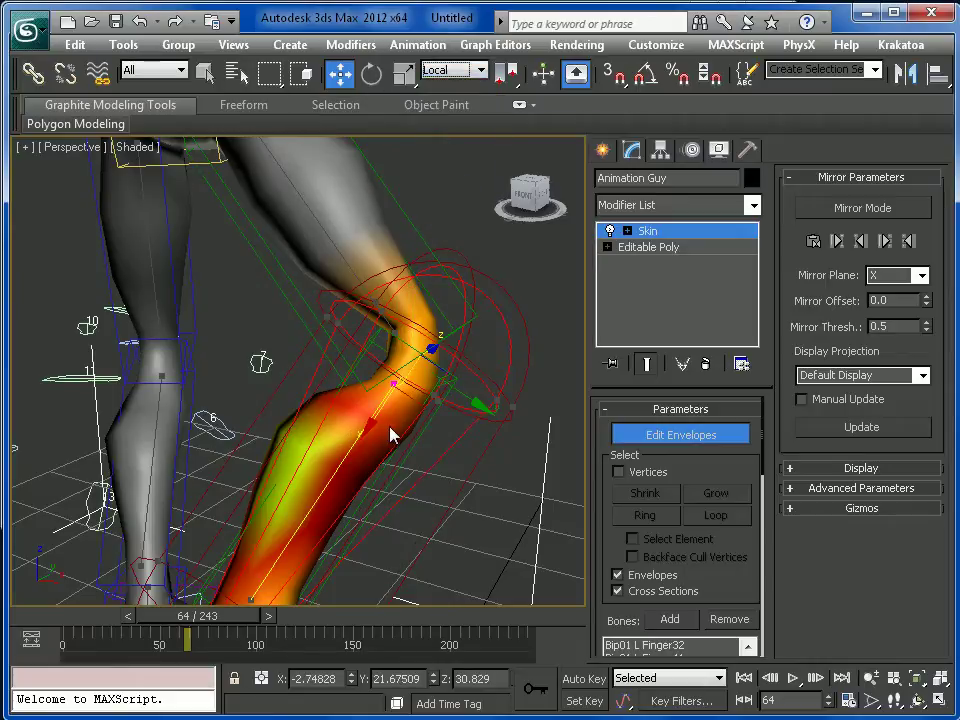
pyautogui.moveTo(375, 422); pyautogui.dragTo(359, 447)
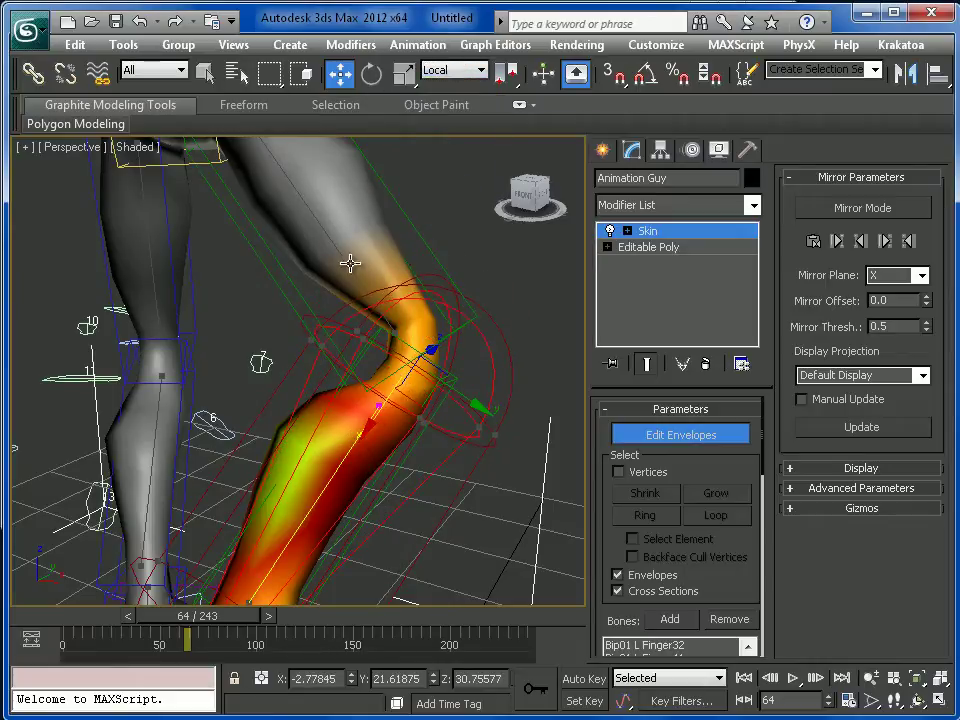
# Shrink the right thigh's outer envelope at the knee and move its knee end up along the thigh.
pyautogui.click(352, 263)
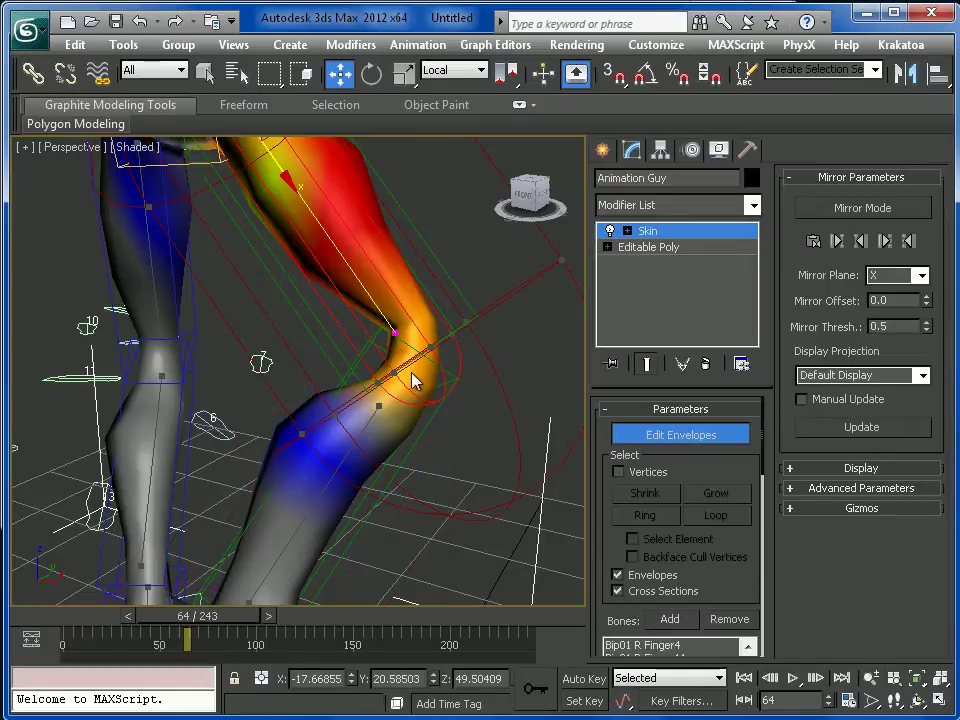
pyautogui.click(323, 451)
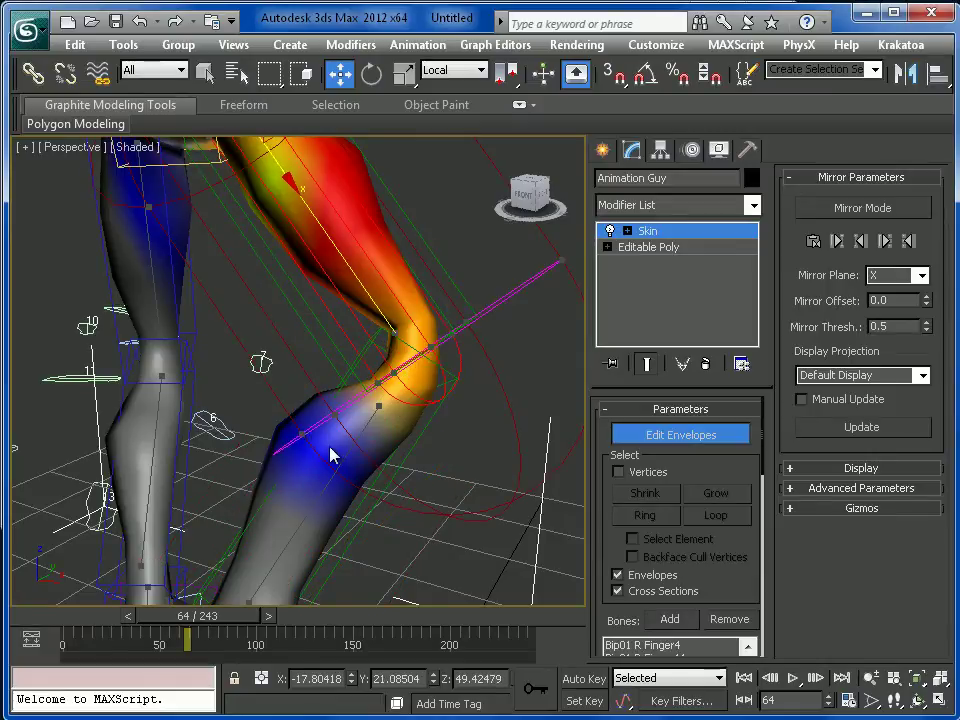
pyautogui.moveTo(270, 176); pyautogui.dragTo(313, 246, button='middle')
pyautogui.moveTo(335, 167); pyautogui.dragTo(174, 336)
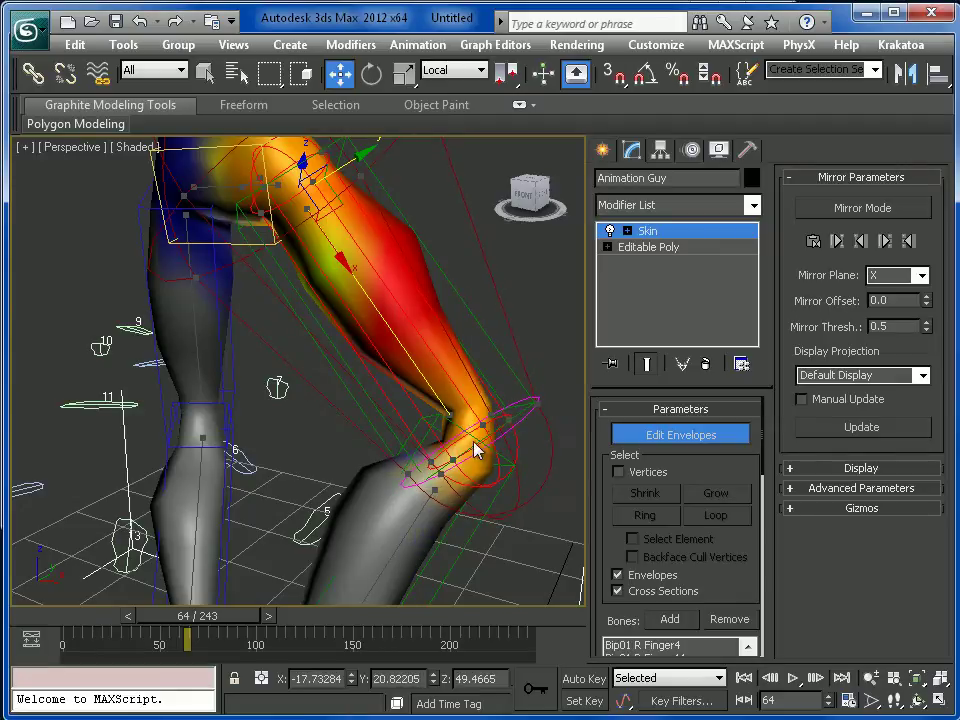
pyautogui.moveTo(483, 423); pyautogui.dragTo(484, 423)
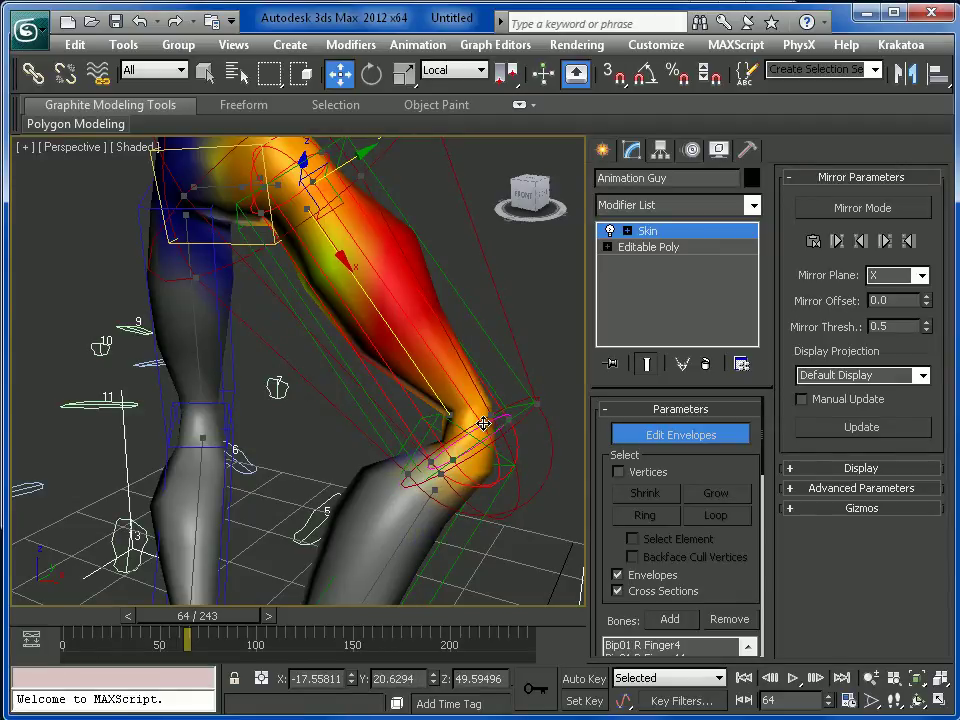
pyautogui.click(450, 415)
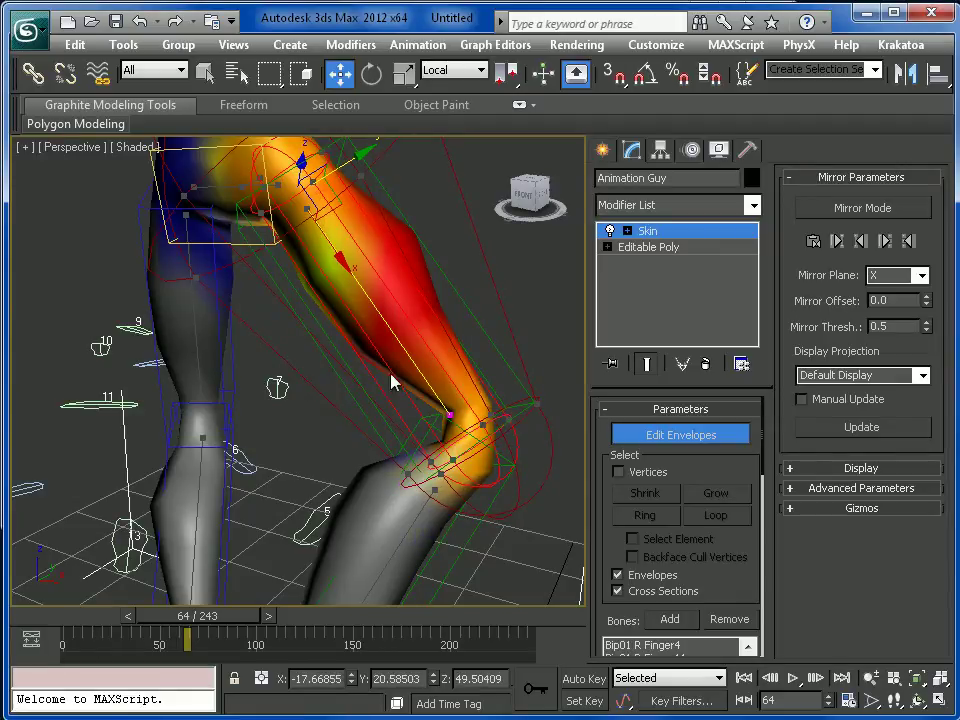
pyautogui.moveTo(336, 249); pyautogui.dragTo(317, 208)
# Select the right calf envelope's knee end and shift it slightly along its local Y axis.
pyautogui.keyDown('alt'); pyautogui.moveTo(546, 384); pyautogui.dragTo(452, 497, button='middle'); pyautogui.keyUp('alt')
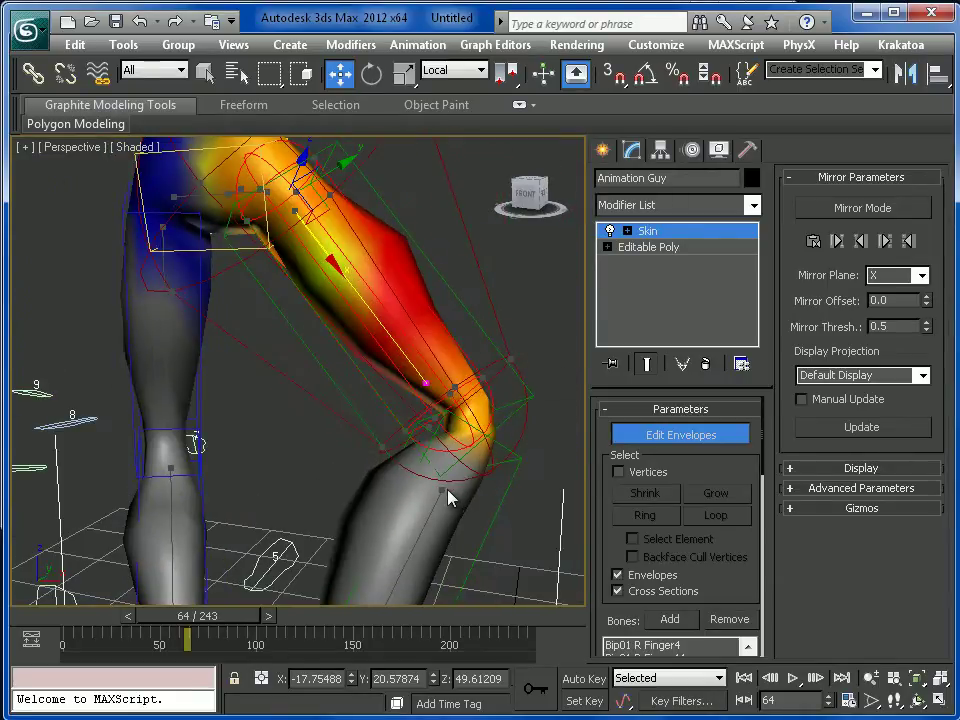
pyautogui.click(440, 493)
pyautogui.moveTo(527, 488)
pyautogui.mouseDown()
pyautogui.moveTo(512, 468)
pyautogui.moveTo(538, 490)
pyautogui.moveTo(530, 484)
pyautogui.mouseUp()
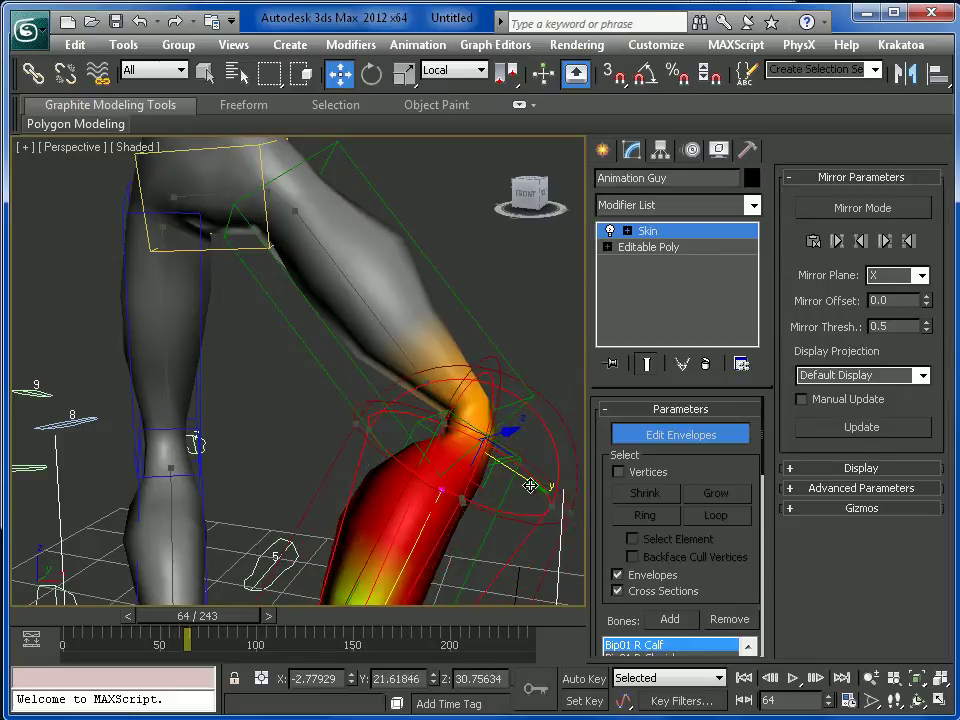
# Select the left calf envelope and widen its inner envelope at the knee.
pyautogui.keyDown('alt'); pyautogui.moveTo(389, 378); pyautogui.dragTo(358, 398, button='middle'); pyautogui.keyUp('alt')
pyautogui.click(316, 460)
pyautogui.keyDown('alt'); pyautogui.moveTo(315, 446); pyautogui.dragTo(380, 428, button='middle'); pyautogui.keyUp('alt')
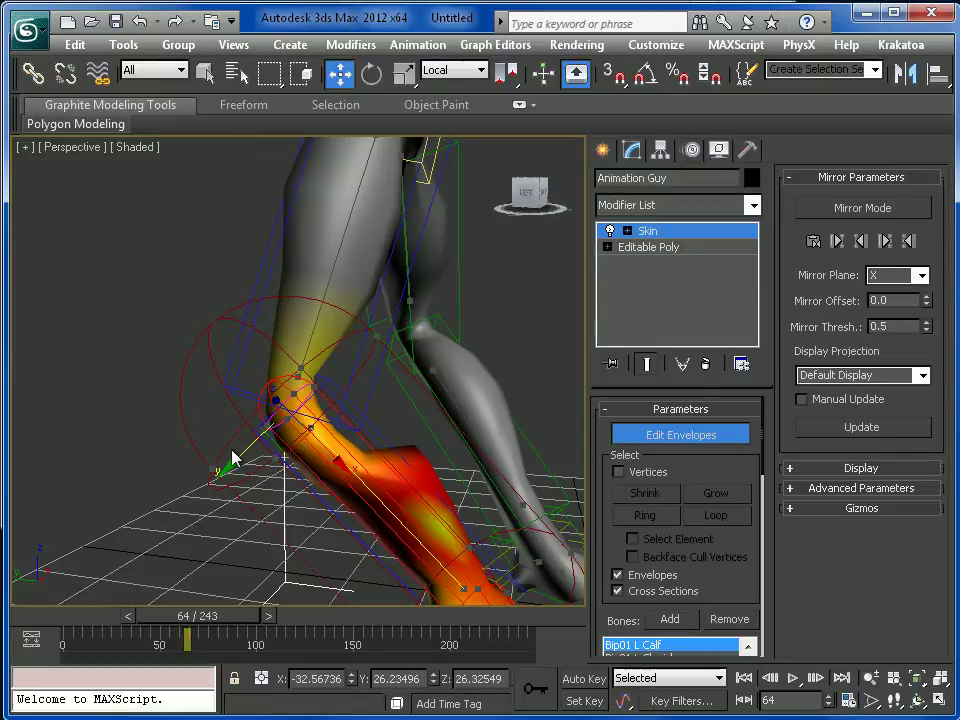
pyautogui.moveTo(233, 458); pyautogui.dragTo(135, 539)
# Shrink the left thigh's outer envelope at the knee and move its knee end up along the thigh.
pyautogui.click(305, 352)
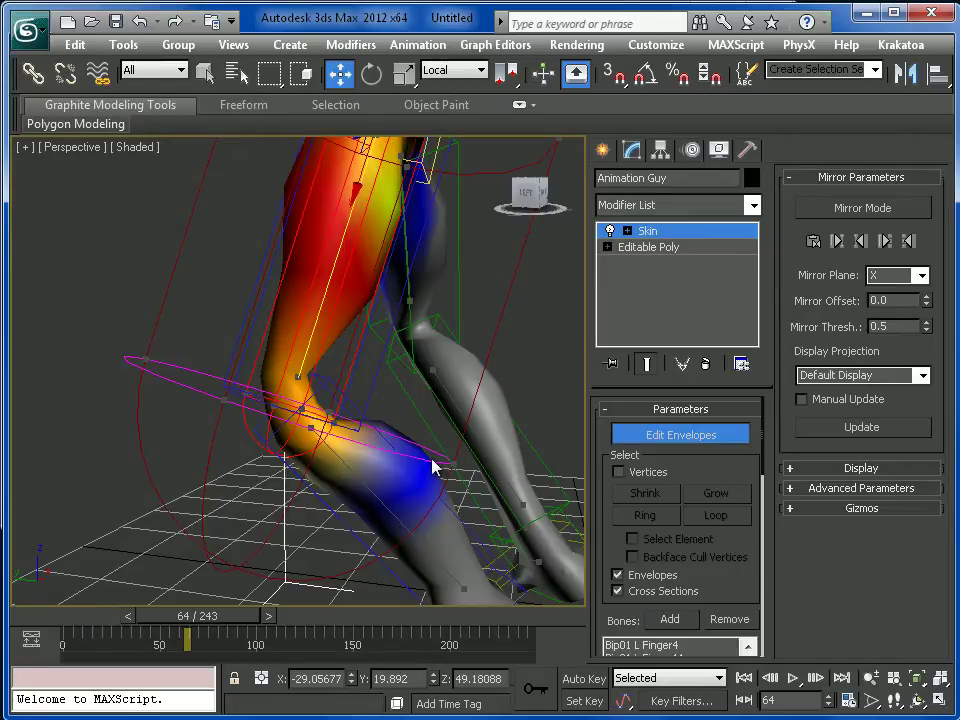
pyautogui.moveTo(406, 170); pyautogui.dragTo(393, 235, button='middle')
pyautogui.moveTo(319, 185); pyautogui.dragTo(409, 238)
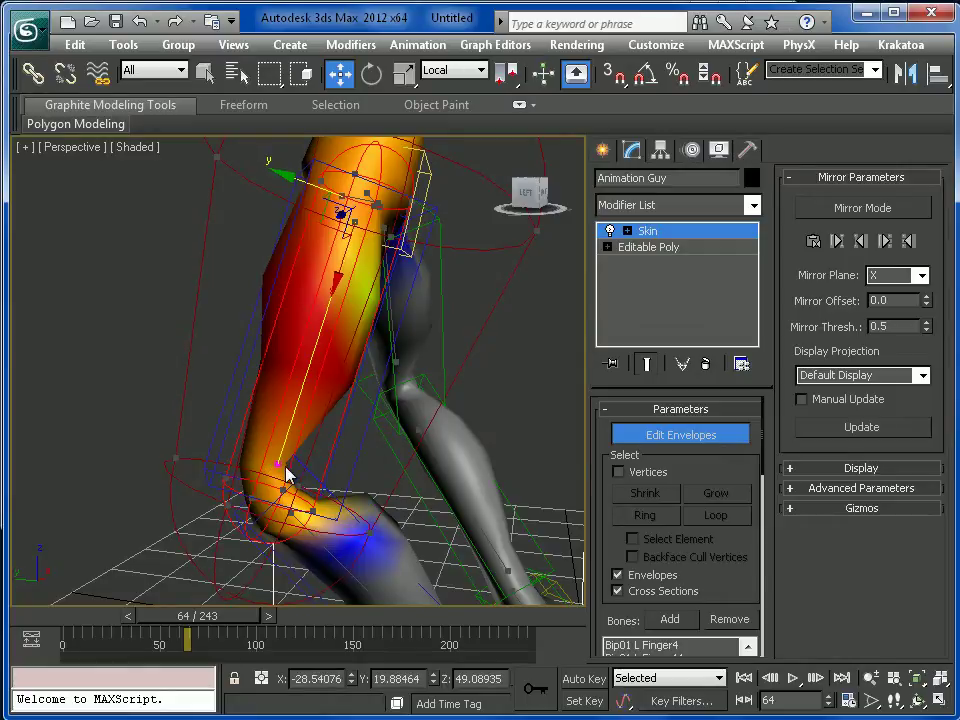
pyautogui.moveTo(287, 178)
pyautogui.mouseDown()
pyautogui.moveTo(298, 183)
pyautogui.moveTo(284, 177)
pyautogui.mouseUp()
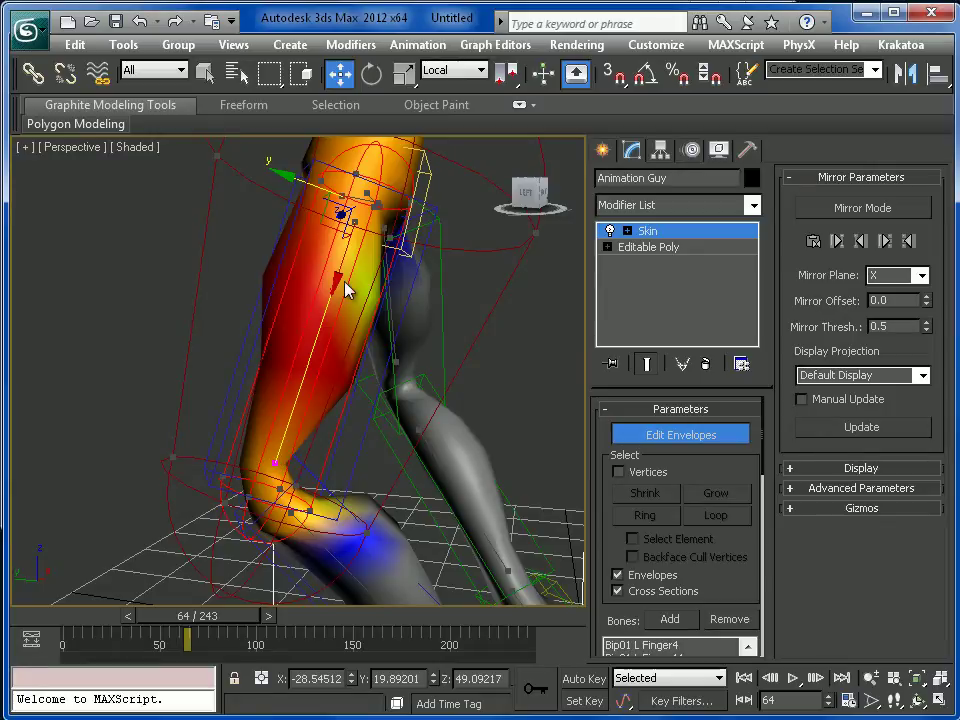
pyautogui.moveTo(336, 278); pyautogui.dragTo(337, 225)
# Finish editing the Skin envelopes and return the animation to frame 0.
pyautogui.keyDown('alt'); pyautogui.moveTo(453, 429); pyautogui.dragTo(337, 440, button='middle'); pyautogui.keyUp('alt')
pyautogui.scroll(-4, 358, 442)
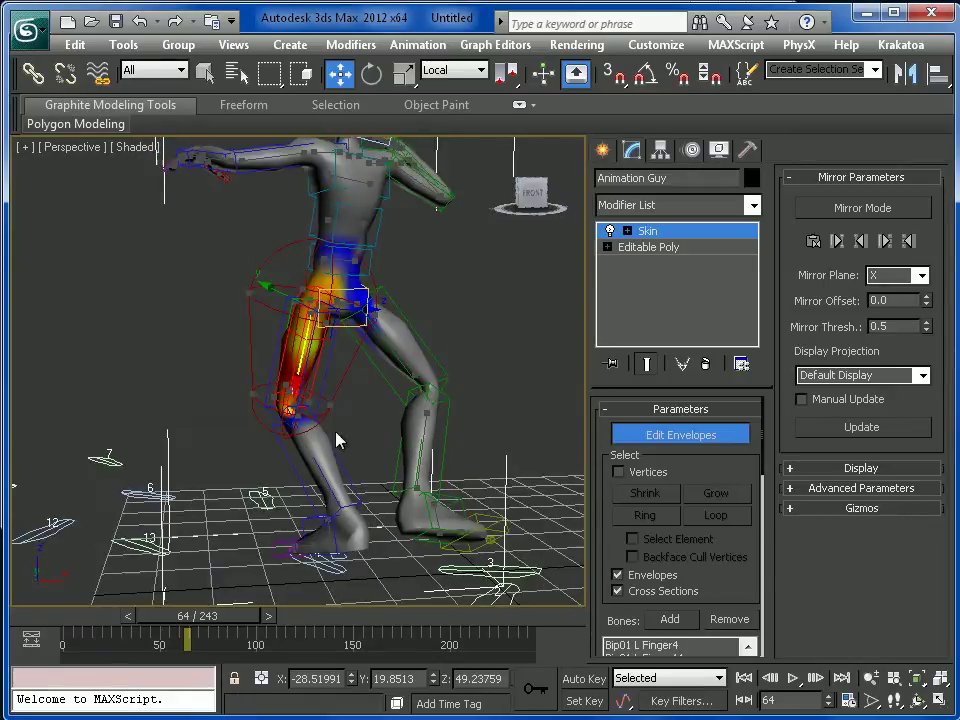
pyautogui.click(670, 432)
pyautogui.moveTo(158, 628); pyautogui.dragTo(85, 617)
# Examine the skinned character's head, arms and body from several angles at frame 0.
pyautogui.scroll(-3, 400, 484)
pyautogui.keyDown('alt'); pyautogui.moveTo(560, 440); pyautogui.dragTo(383, 463, button='middle'); pyautogui.keyUp('alt')
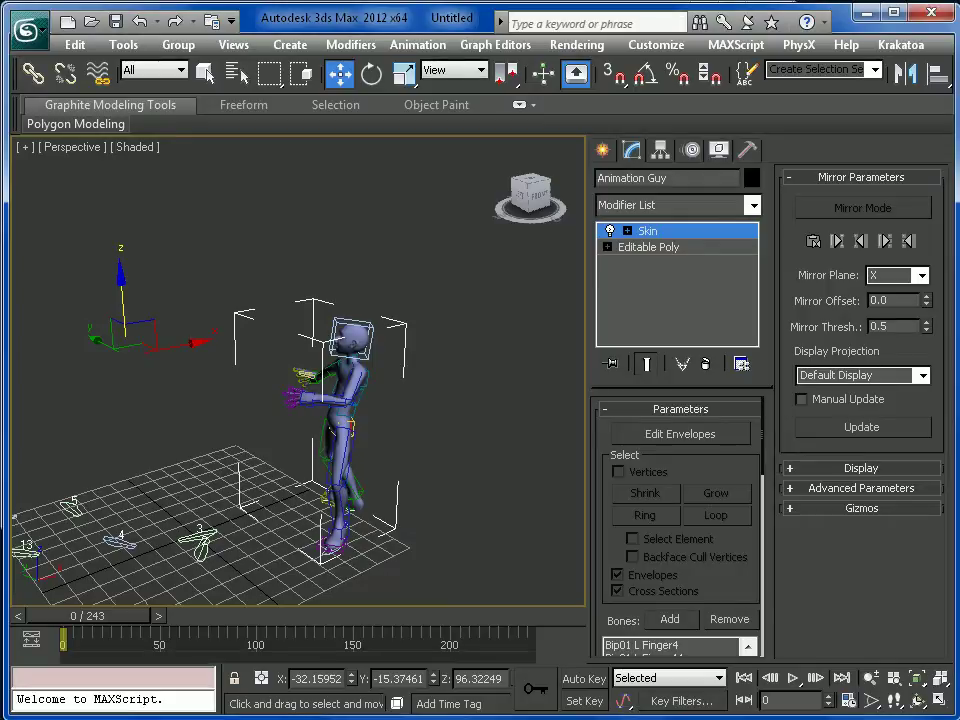
pyautogui.moveTo(446, 452); pyautogui.dragTo(371, 481, button='middle')
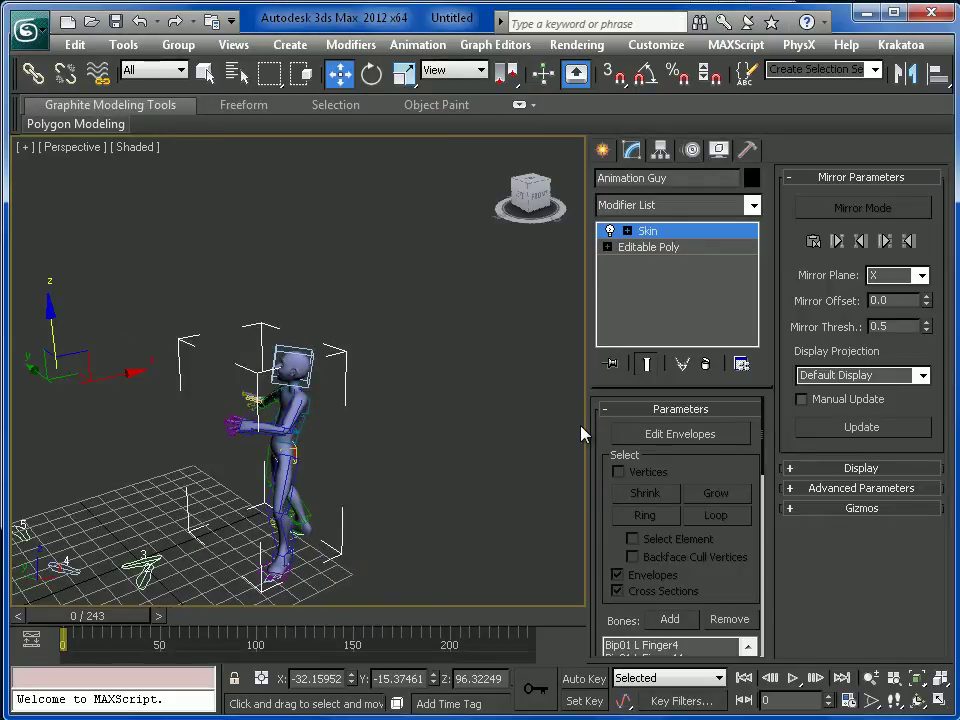
pyautogui.keyDown('alt'); pyautogui.moveTo(583, 424); pyautogui.dragTo(457, 427, button='middle'); pyautogui.keyUp('alt')
pyautogui.scroll(6, 457, 427)
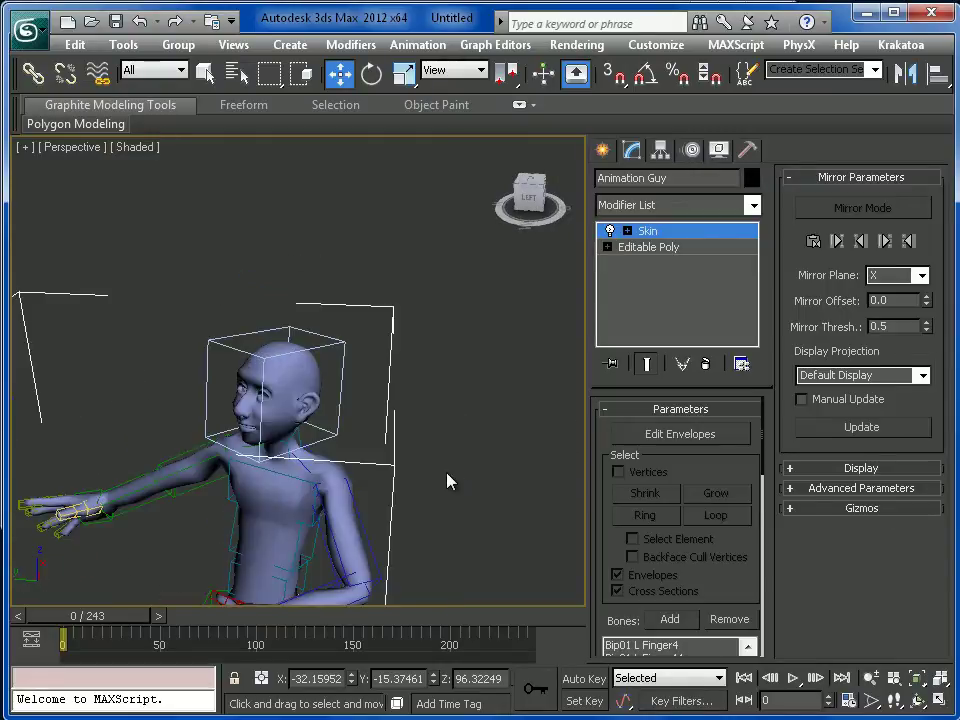
pyautogui.scroll(-5, 422, 467)
pyautogui.keyDown('alt'); pyautogui.moveTo(422, 467); pyautogui.dragTo(520, 380, button='middle'); pyautogui.keyUp('alt')
pyautogui.scroll(4, 390, 477)
pyautogui.scroll(2, 412, 432)
pyautogui.scroll(-4, 369, 435)
pyautogui.scroll(-4, 402, 365)
pyautogui.scroll(2, 384, 413)
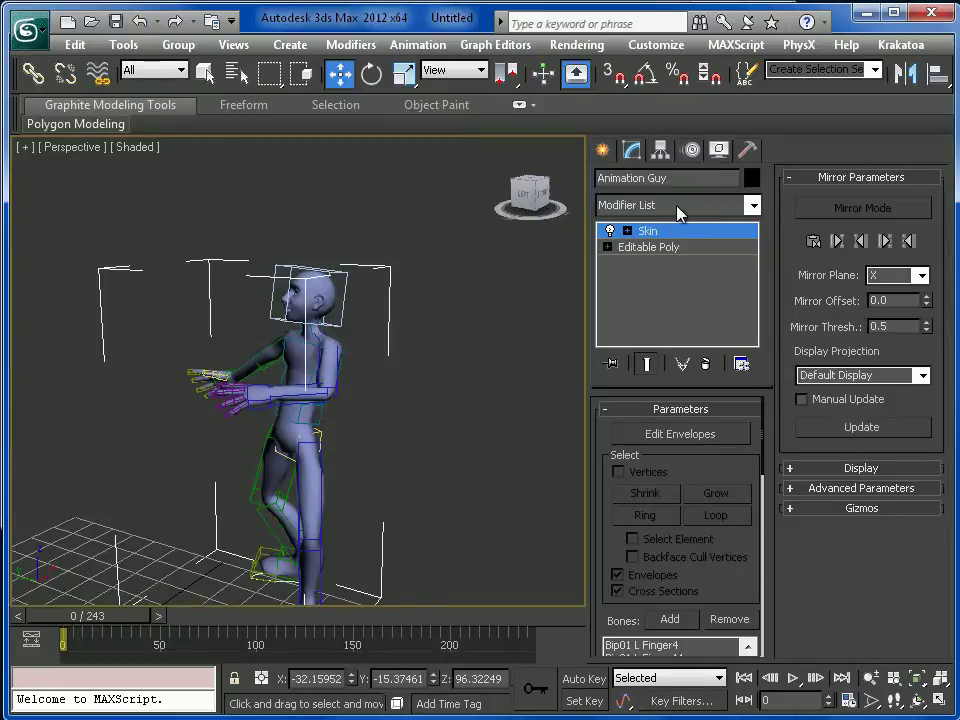
# Add a volumeBreaker modifier above Skin on the Animation Guy mesh.
pyautogui.click(679, 213)
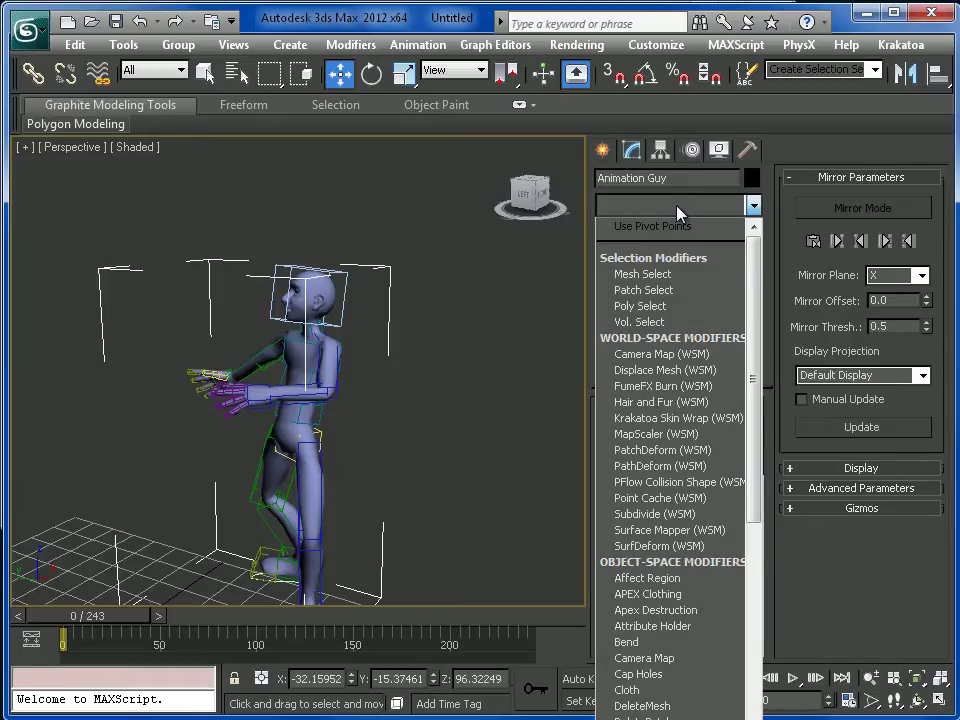
pyautogui.press('v')
pyautogui.press('v')
pyautogui.press('v')
pyautogui.press('v')
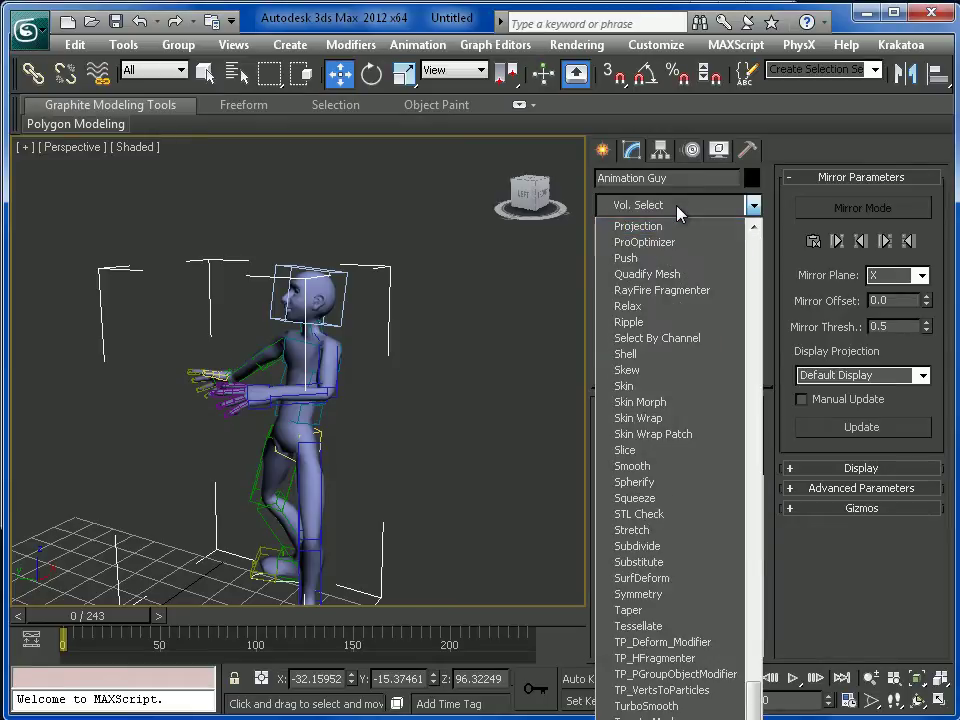
pyautogui.press('Return')
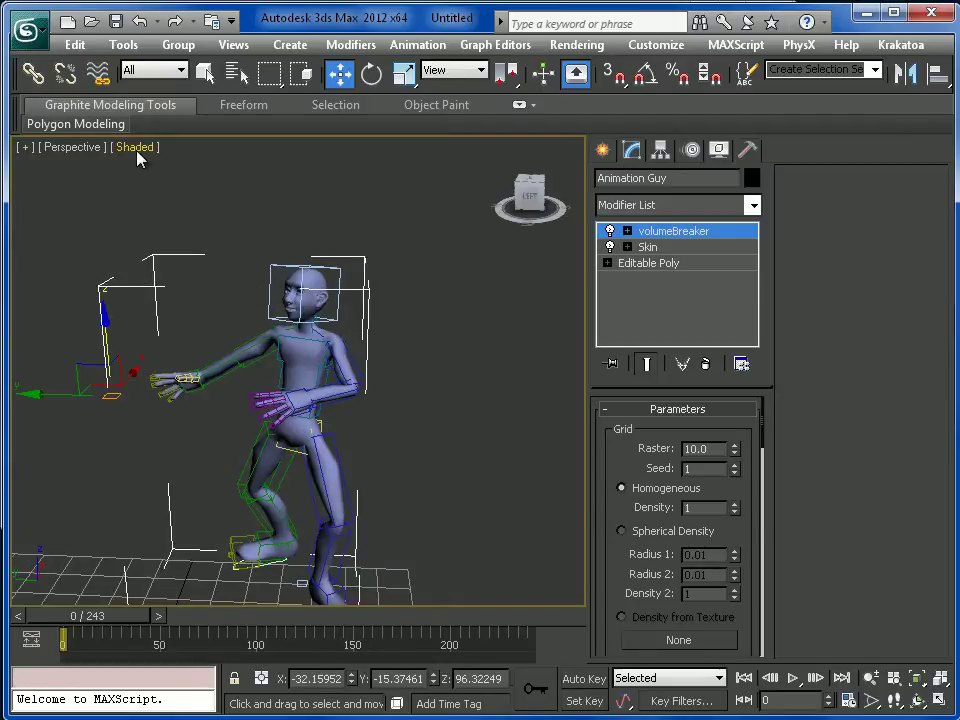
# Display edged faces on the shaded character in the perspective viewport.
pyautogui.click(136, 147)
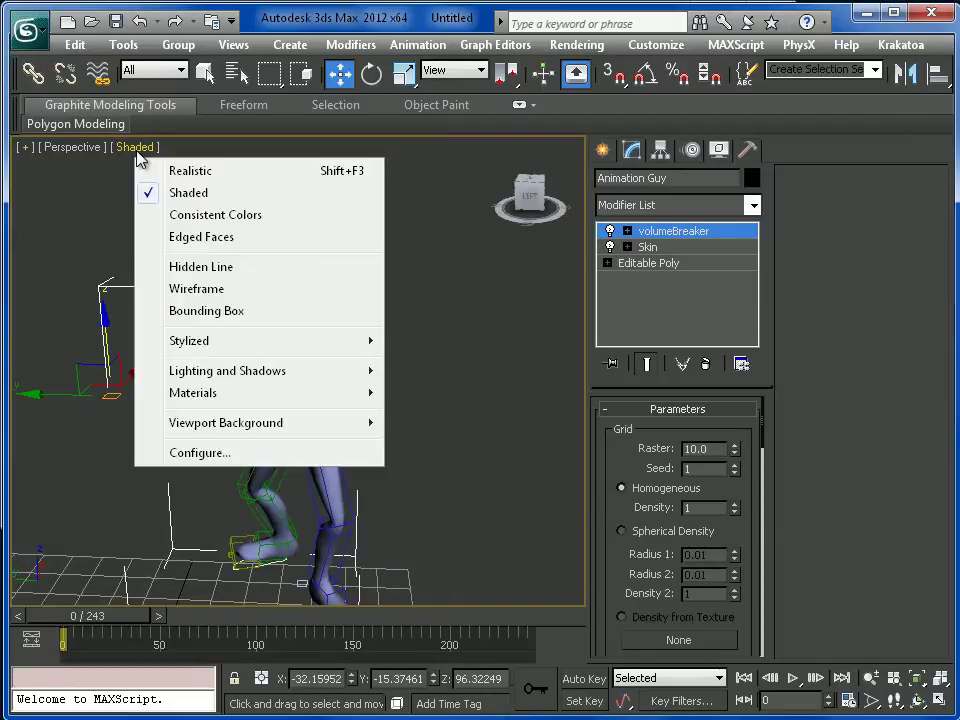
pyautogui.click(190, 247)
pyautogui.scroll(5, 390, 330)
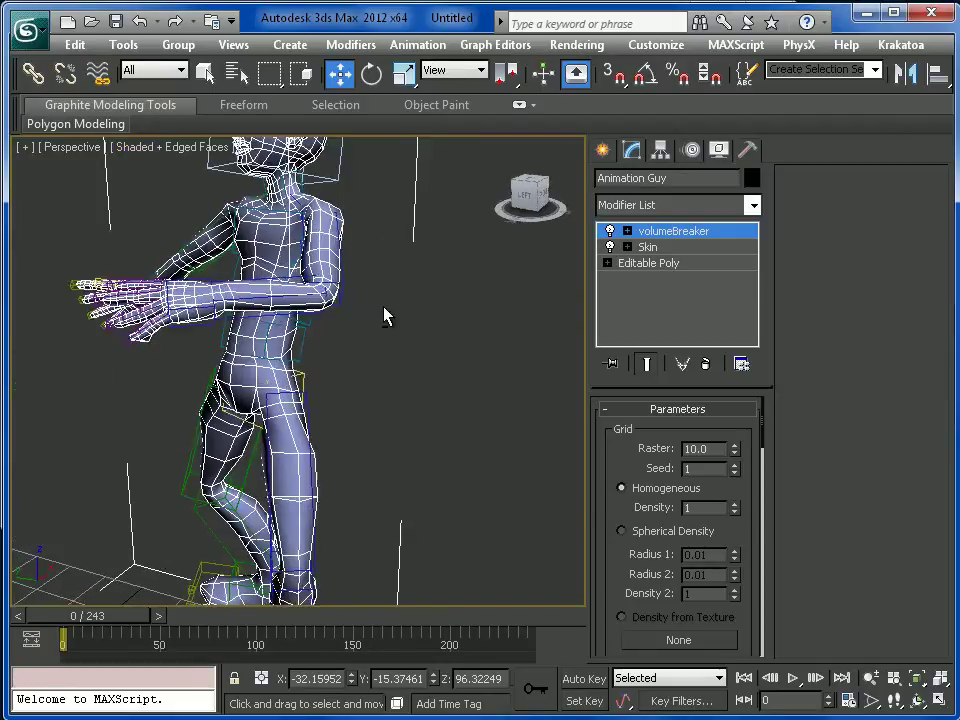
pyautogui.keyDown('alt'); pyautogui.moveTo(381, 316); pyautogui.dragTo(465, 334, button='middle'); pyautogui.keyUp('alt')
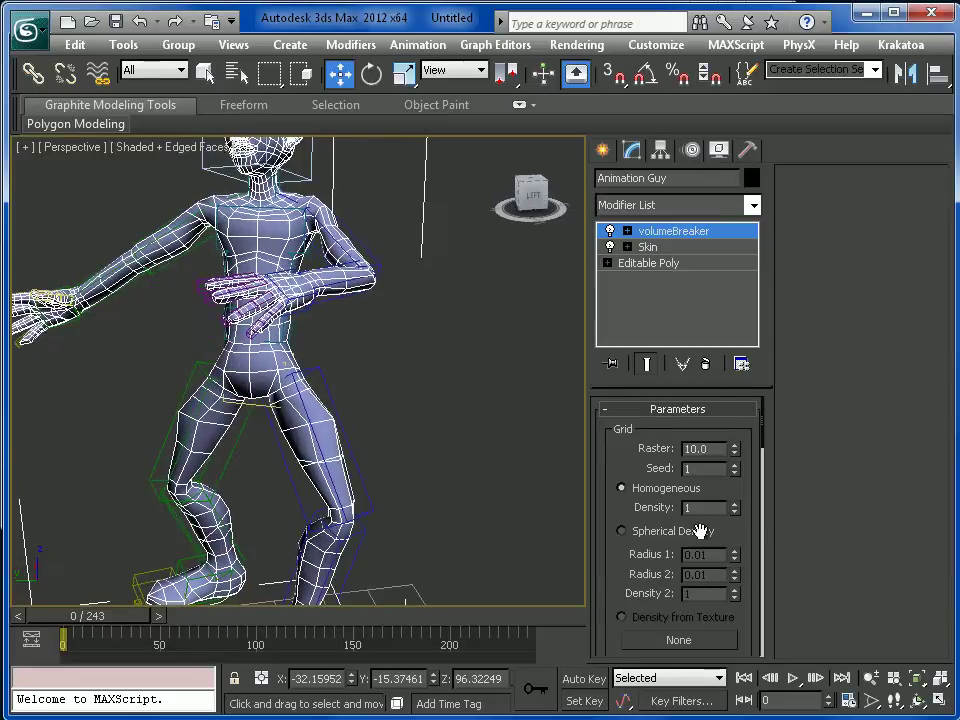
pyautogui.keyDown('alt'); pyautogui.moveTo(432, 446); pyautogui.dragTo(422, 448, button='middle'); pyautogui.keyUp('alt')
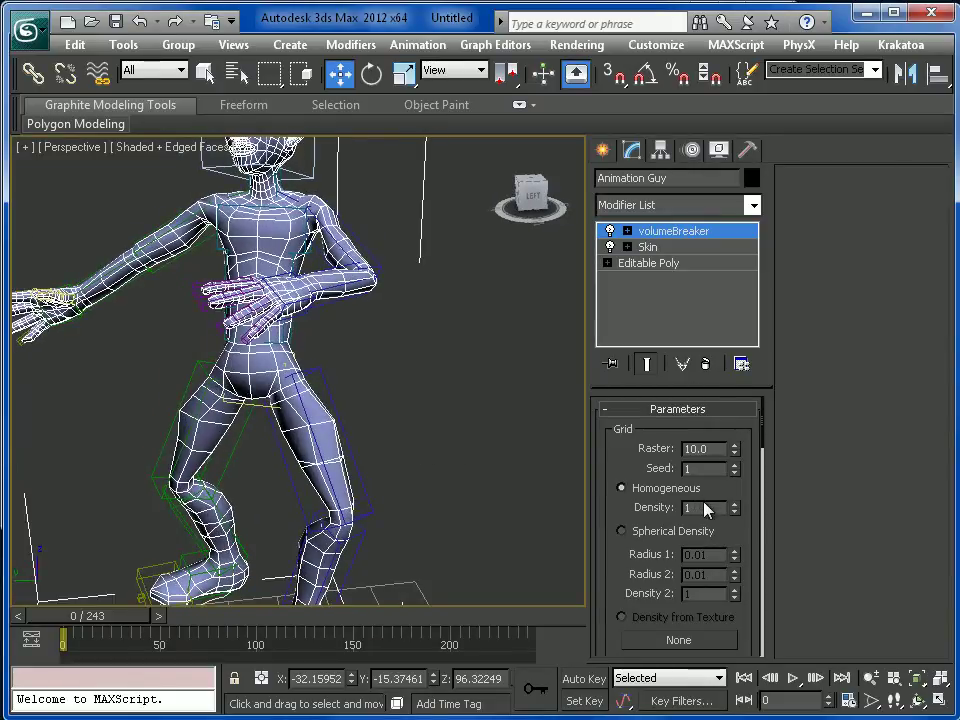
# Set the volumeBreaker's homogeneous density to 100.
pyautogui.moveTo(652, 510); pyautogui.dragTo(616, 612)
pyautogui.moveTo(625, 512); pyautogui.dragTo(635, 577)
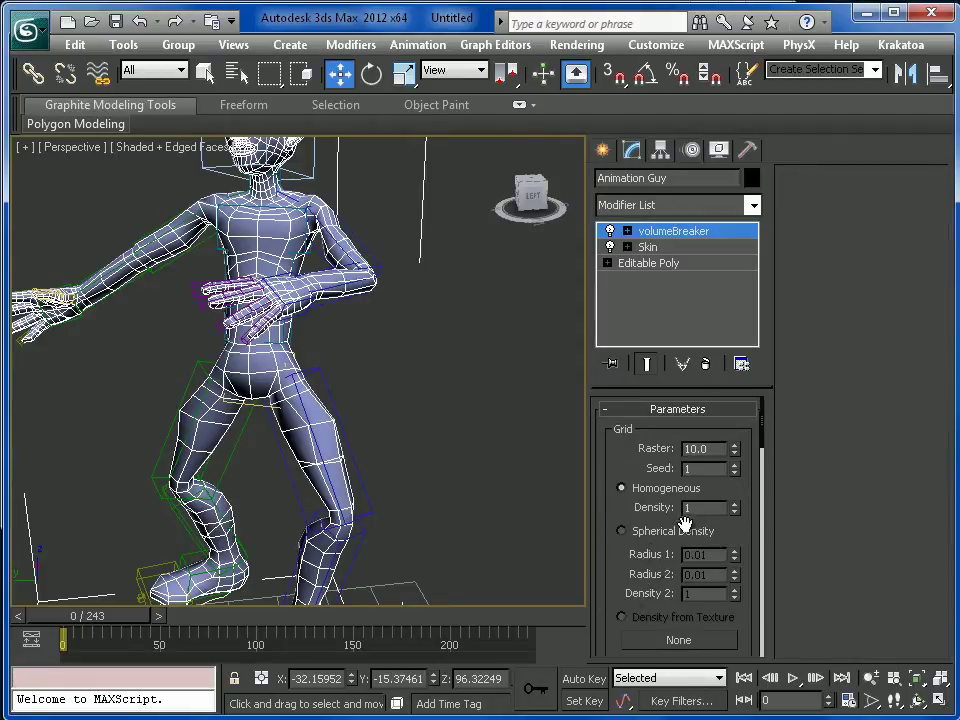
pyautogui.moveTo(665, 510); pyautogui.dragTo(684, 487)
pyautogui.write('00')
pyautogui.press('Return')
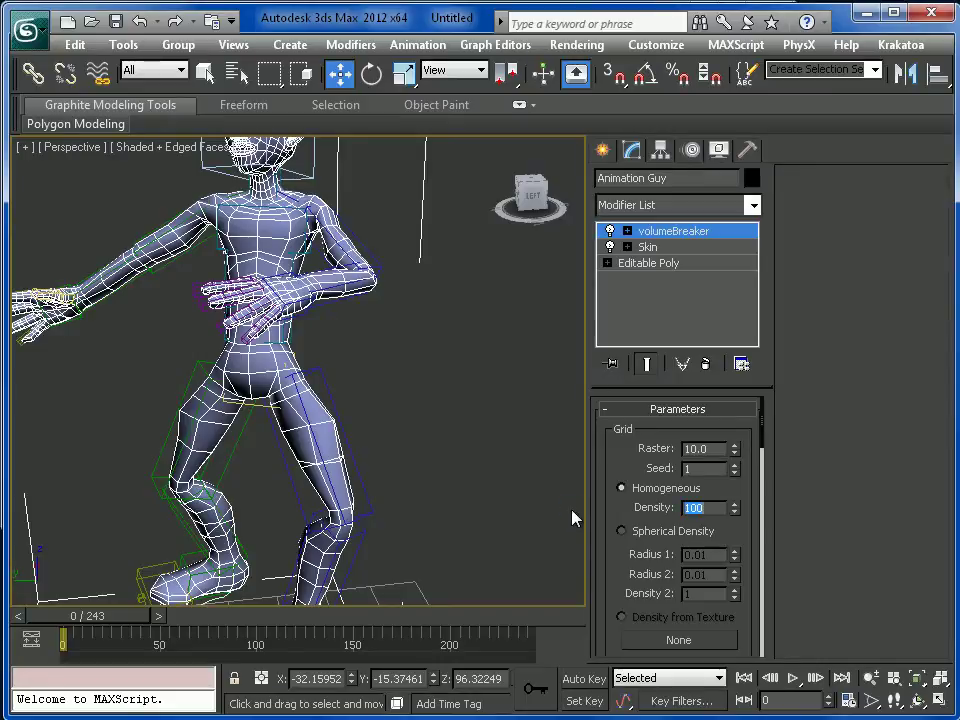
# Set the volumeBreaker grid raster to 5.0 and check the cuts on the torso and hand.
pyautogui.moveTo(430, 373); pyautogui.dragTo(420, 426, button='middle')
pyautogui.scroll(5, 420, 426)
pyautogui.moveTo(266, 372); pyautogui.dragTo(446, 536, button='middle')
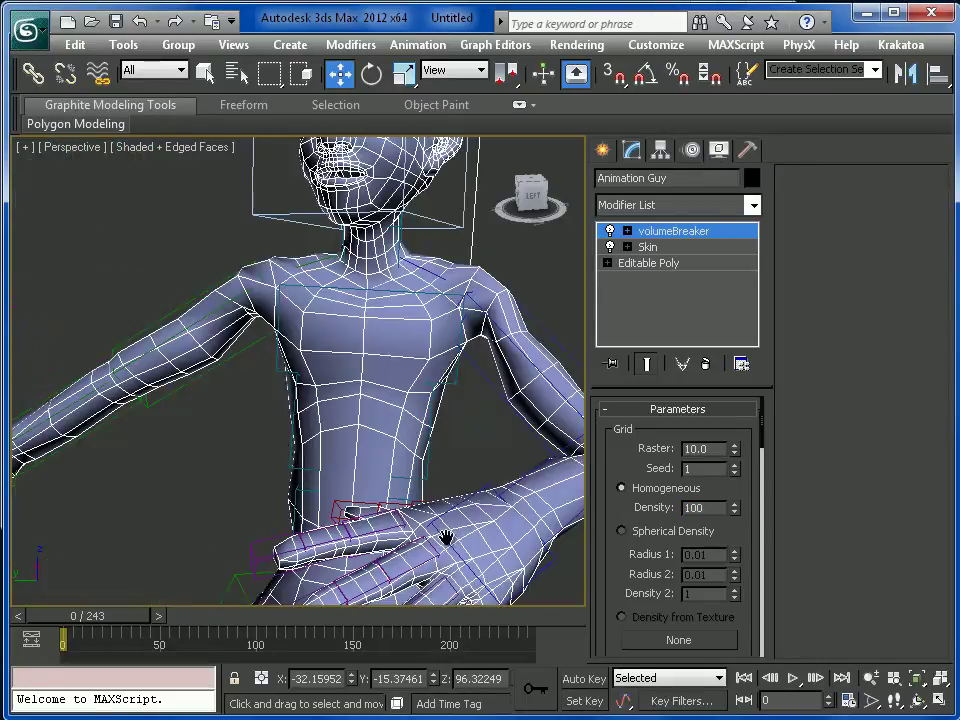
pyautogui.moveTo(718, 452); pyautogui.dragTo(640, 451)
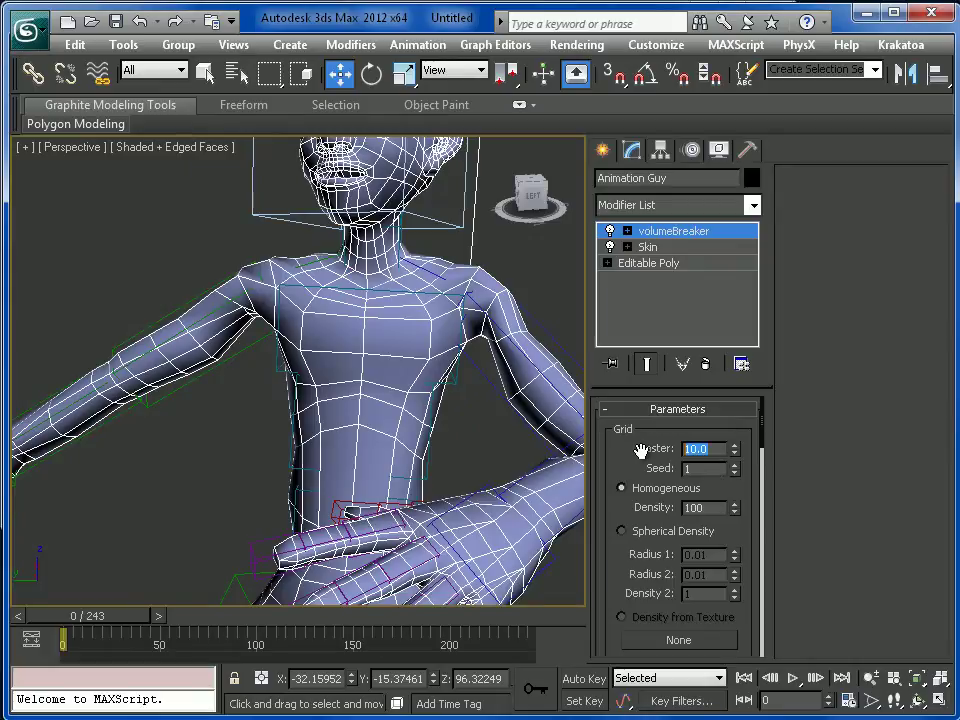
pyautogui.press('Return')
pyautogui.moveTo(542, 475); pyautogui.dragTo(489, 305, button='middle')
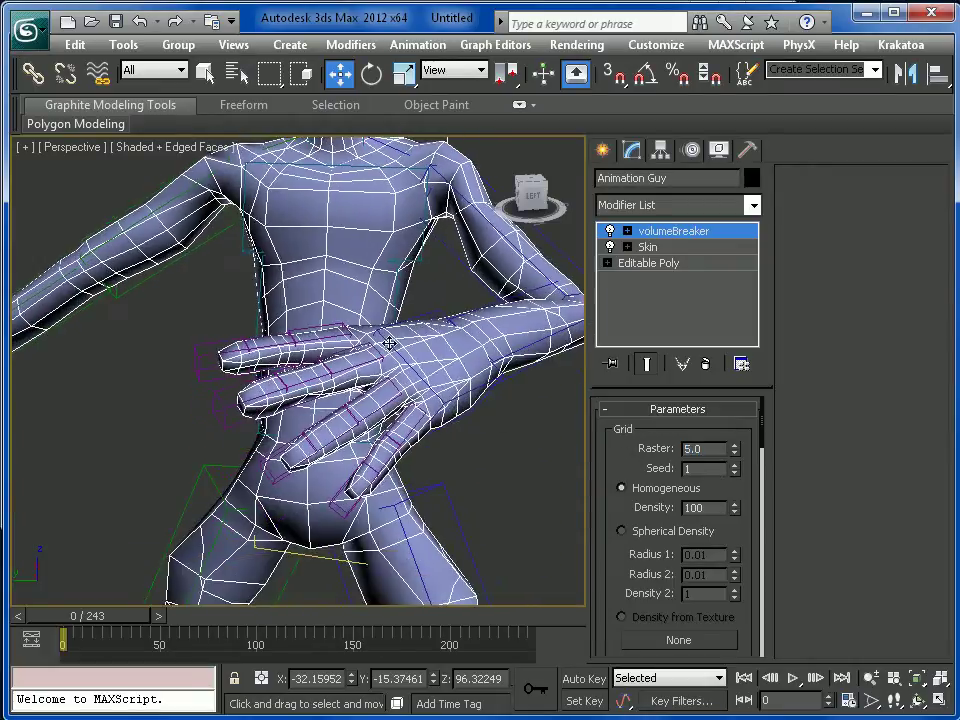
pyautogui.moveTo(311, 222); pyautogui.dragTo(318, 277, button='middle')
pyautogui.moveTo(466, 466); pyautogui.dragTo(357, 292, button='middle')
# Raise the volumeBreaker's homogeneous density to 500.
pyautogui.moveTo(708, 454); pyautogui.dragTo(643, 460)
pyautogui.moveTo(708, 507); pyautogui.dragTo(643, 507)
pyautogui.write('500')
pyautogui.press('Return')
pyautogui.moveTo(418, 433); pyautogui.dragTo(380, 470, button='middle')
pyautogui.moveTo(321, 319); pyautogui.dragTo(323, 340, button='middle')
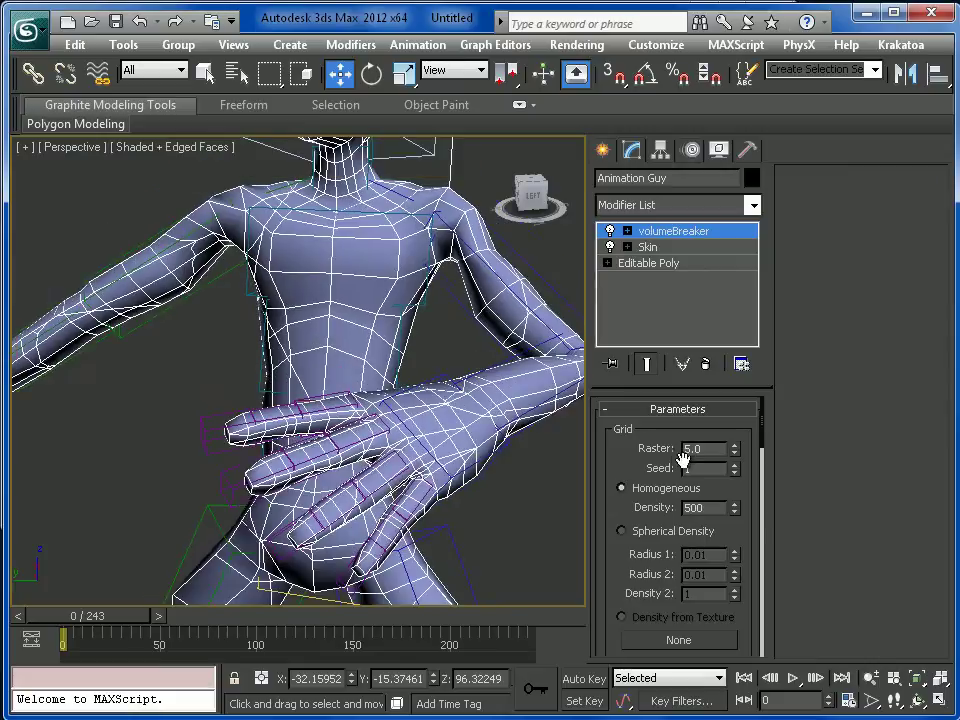
# Set the grid raster to 3.0 and inspect the fracture lines over the body.
pyautogui.moveTo(706, 449); pyautogui.dragTo(601, 449)
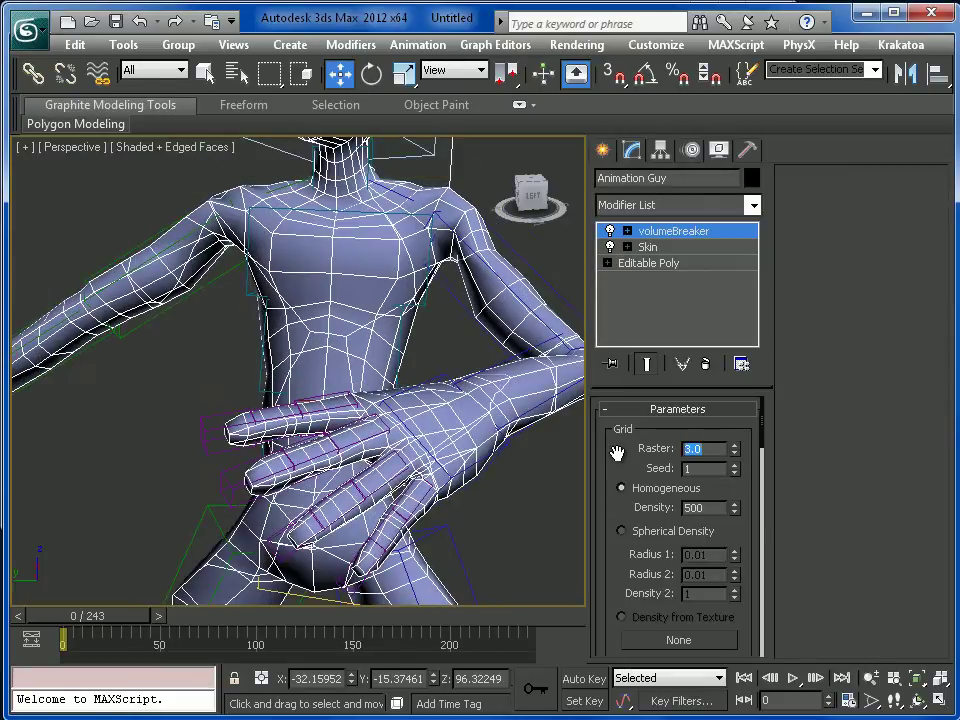
pyautogui.moveTo(475, 422); pyautogui.dragTo(443, 379, button='middle')
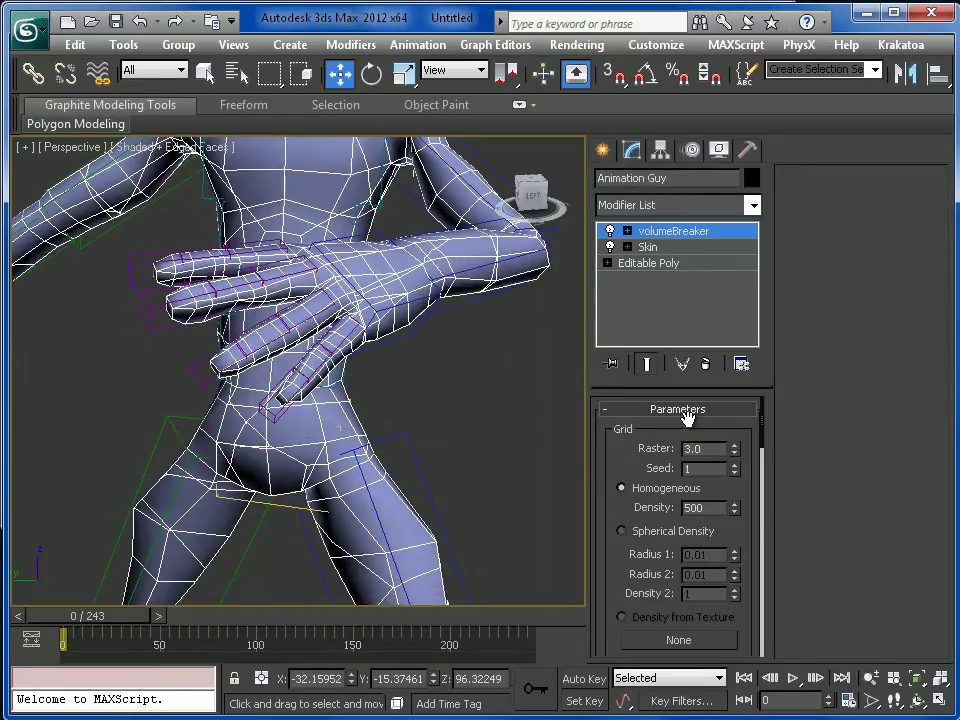
pyautogui.doubleClick(706, 449)
pyautogui.moveTo(492, 420); pyautogui.dragTo(440, 456, button='middle')
pyautogui.moveTo(651, 435); pyautogui.dragTo(669, 465)
pyautogui.moveTo(463, 444); pyautogui.dragTo(464, 485, button='middle')
pyautogui.moveTo(620, 465)
pyautogui.mouseDown()
pyautogui.moveTo(617, 454)
pyautogui.moveTo(624, 478)
pyautogui.mouseUp()
pyautogui.moveTo(530, 464); pyautogui.dragTo(472, 509, button='middle')
# Set the grid raster to 2.0 and check the cuts from the hips up to the head.
pyautogui.moveTo(717, 507); pyautogui.dragTo(621, 508)
pyautogui.moveTo(715, 452); pyautogui.dragTo(588, 464)
pyautogui.write('2')
pyautogui.press('Return')
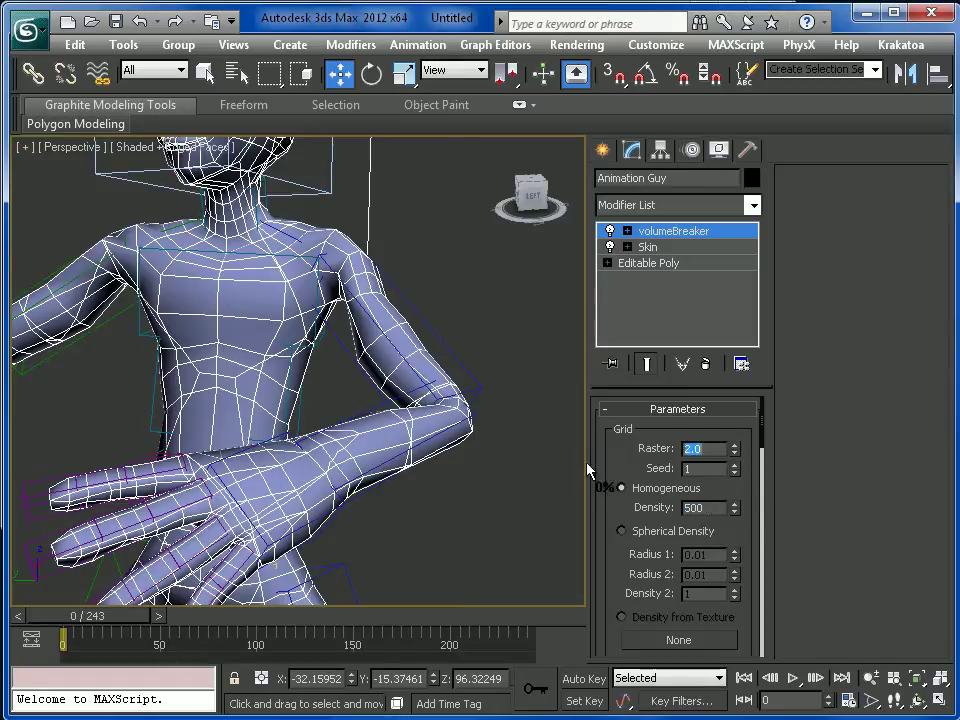
pyautogui.scroll(-5, 510, 420)
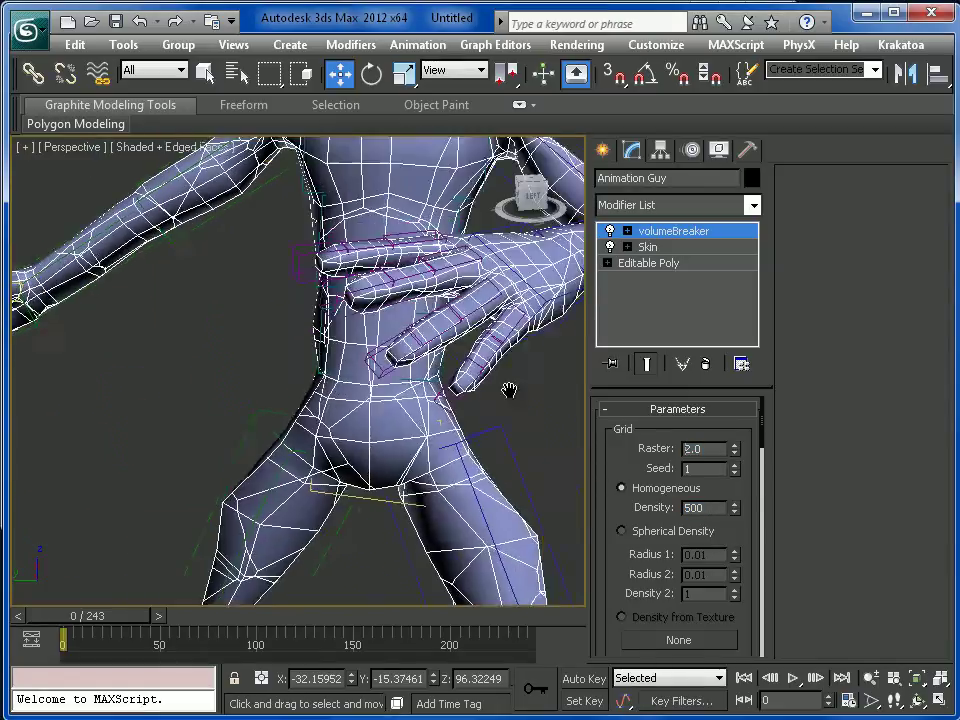
pyautogui.scroll(6, 486, 403)
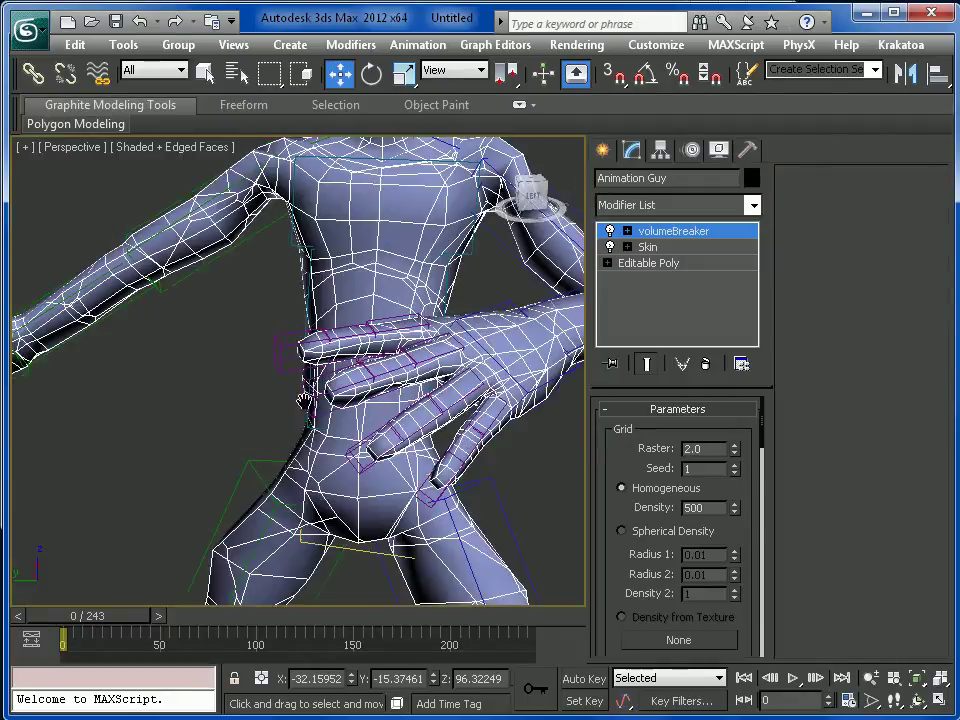
pyautogui.scroll(2, 311, 452)
pyautogui.scroll(3, 311, 452)
pyautogui.scroll(-3, 313, 448)
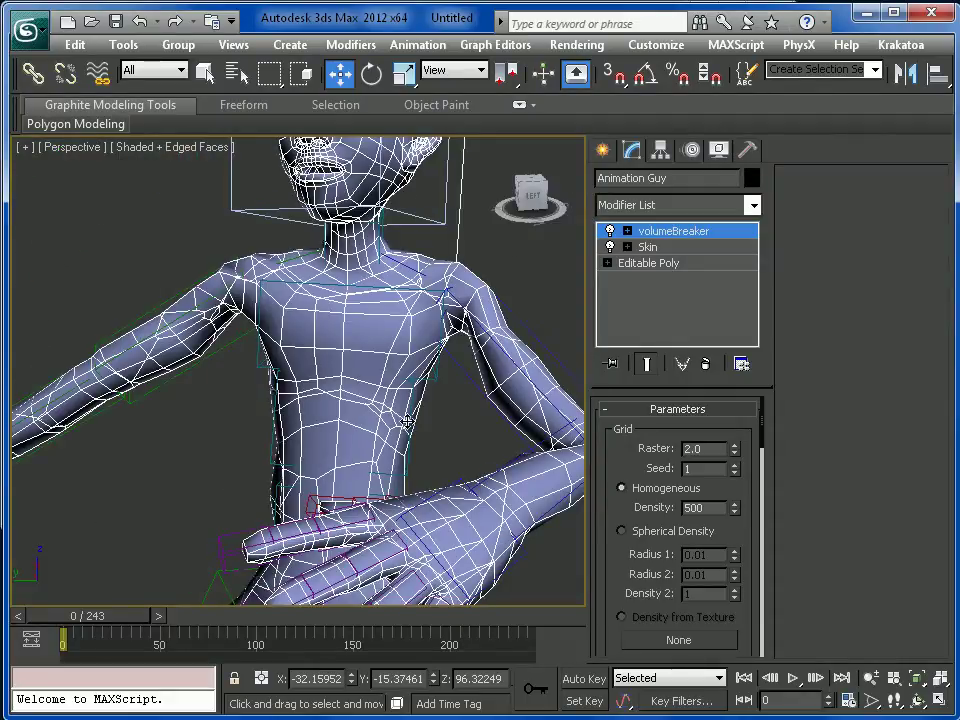
pyautogui.moveTo(306, 316); pyautogui.dragTo(388, 478, button='middle')
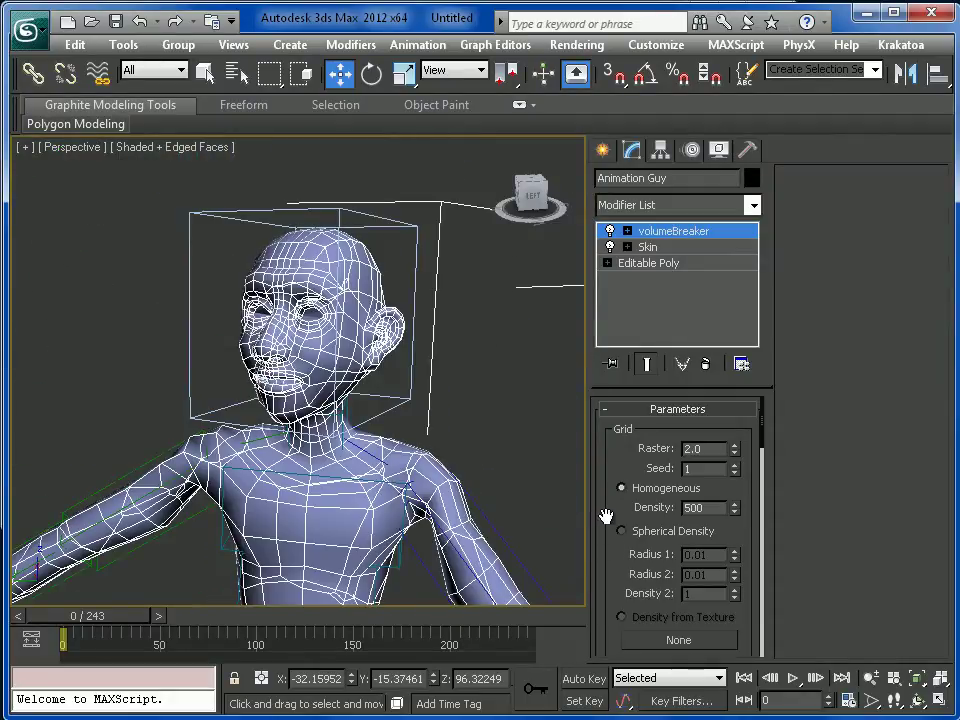
# Switch the volumeBreaker fracture pattern to Regular bricks.
pyautogui.moveTo(609, 515); pyautogui.dragTo(668, 500)
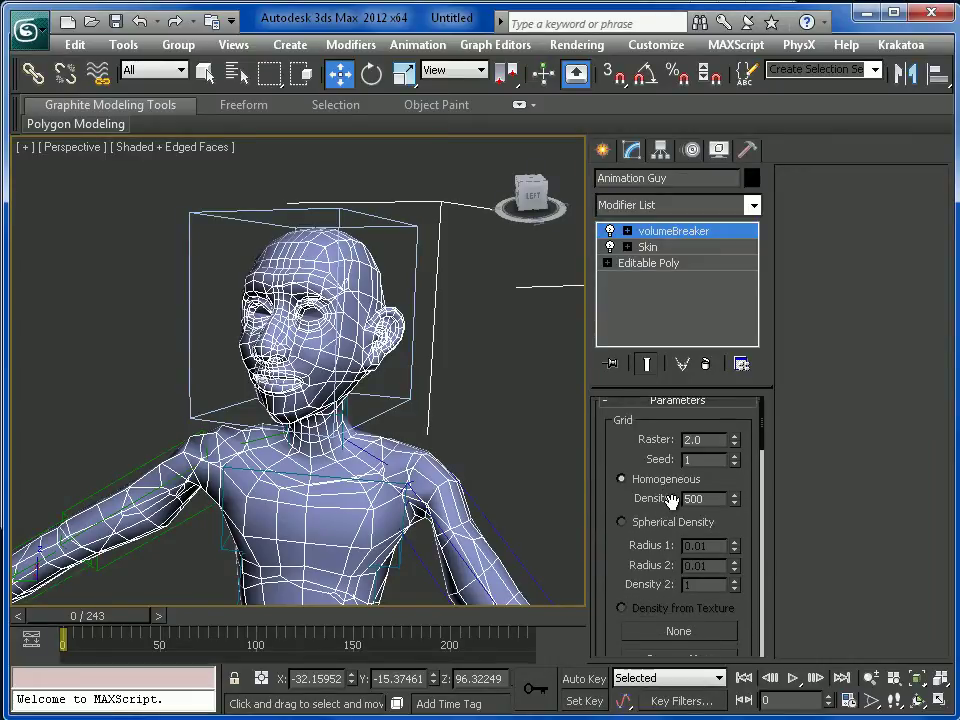
pyautogui.moveTo(602, 484); pyautogui.dragTo(597, 385)
pyautogui.moveTo(626, 463); pyautogui.dragTo(631, 303)
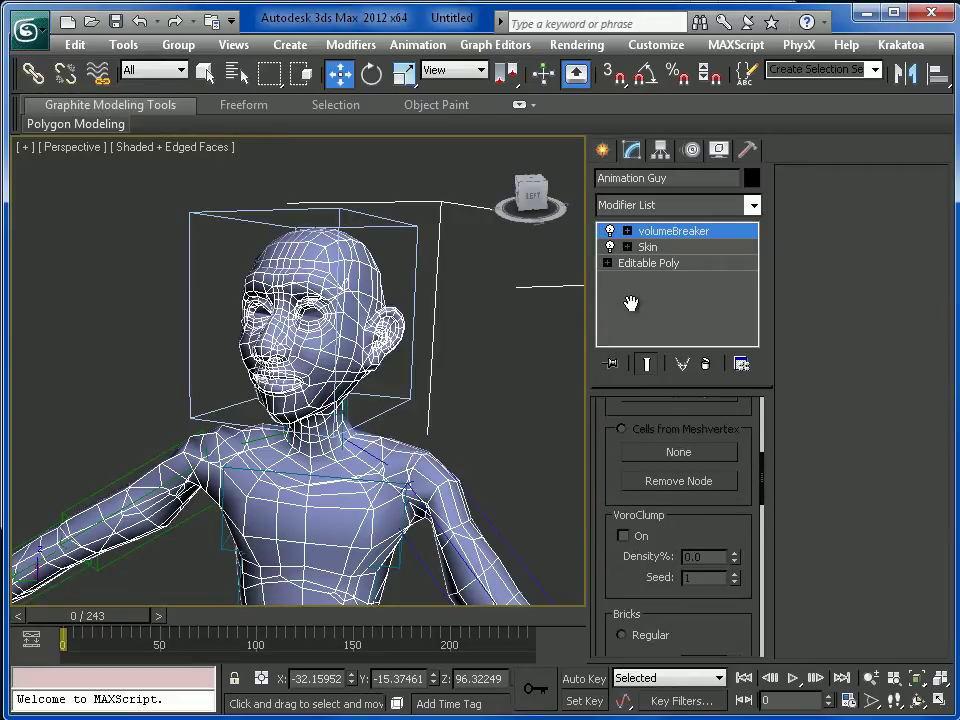
pyautogui.moveTo(641, 580); pyautogui.dragTo(645, 449)
pyautogui.scroll(-2, 628, 488)
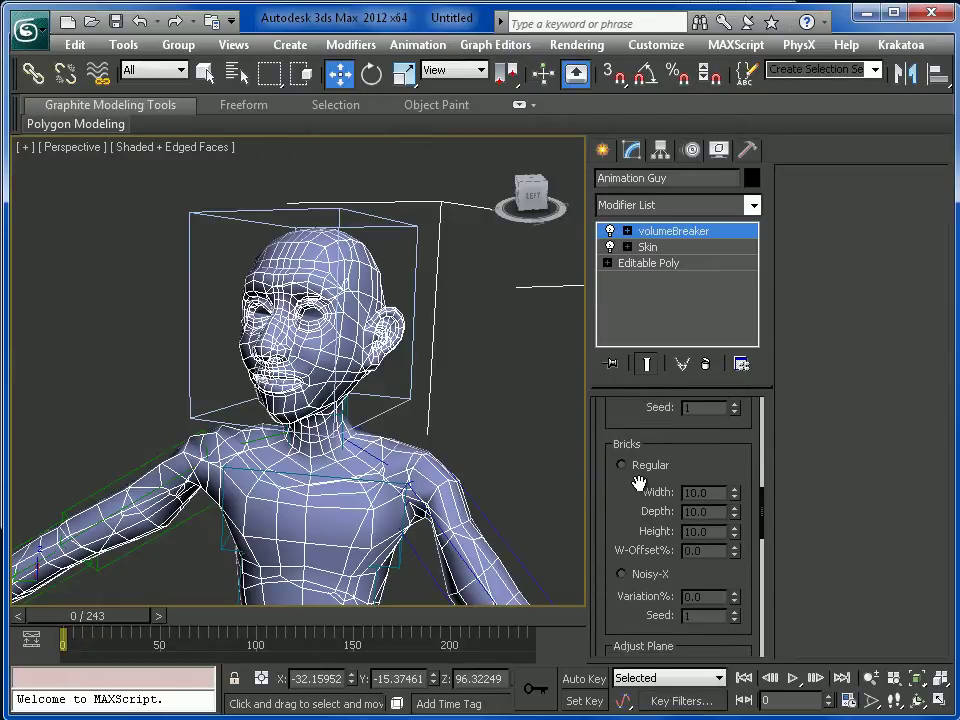
pyautogui.scroll(1, 611, 507)
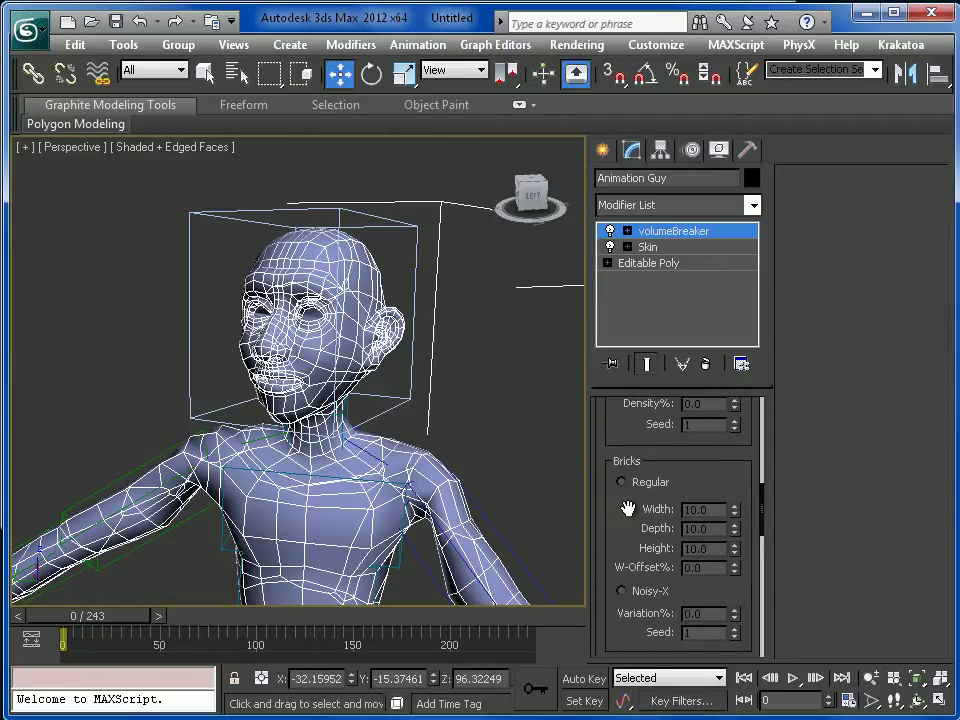
pyautogui.moveTo(631, 523); pyautogui.dragTo(638, 525)
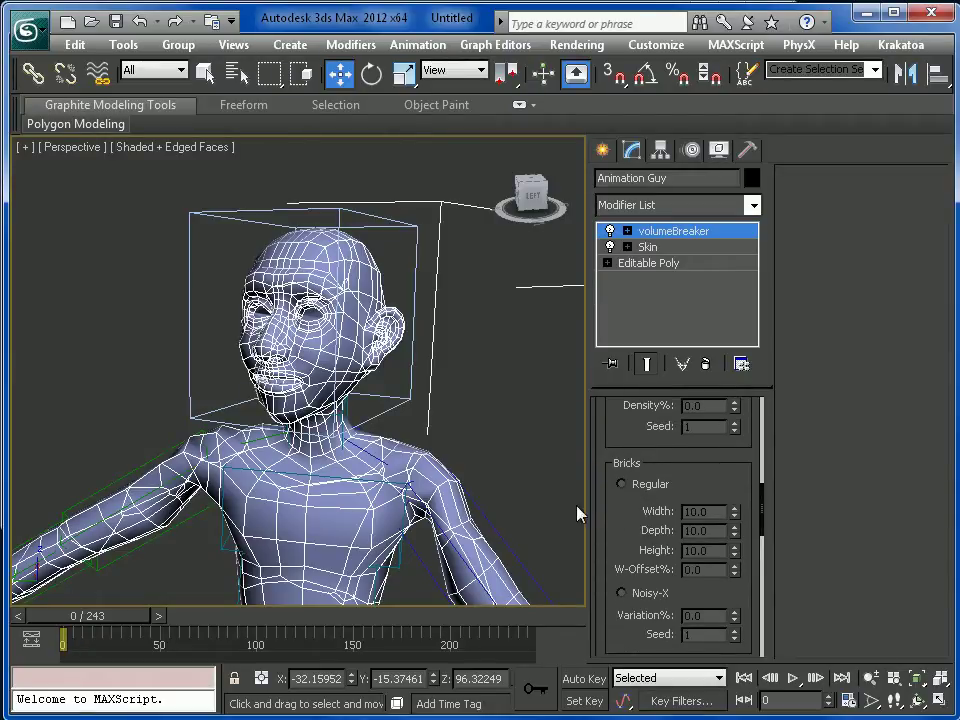
pyautogui.click(639, 489)
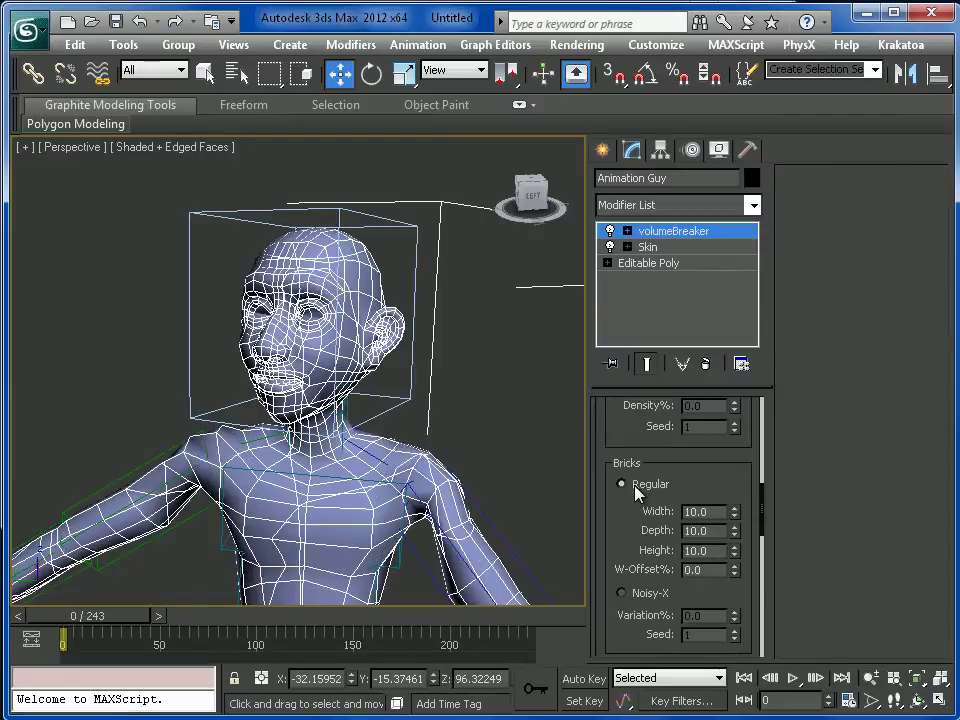
# Set the brick width and depth to 5.0 each.
pyautogui.moveTo(605, 517); pyautogui.dragTo(641, 416)
pyautogui.write('5')
pyautogui.press('Return')
pyautogui.moveTo(716, 432); pyautogui.dragTo(625, 433)
pyautogui.write('5')
pyautogui.press('Return')
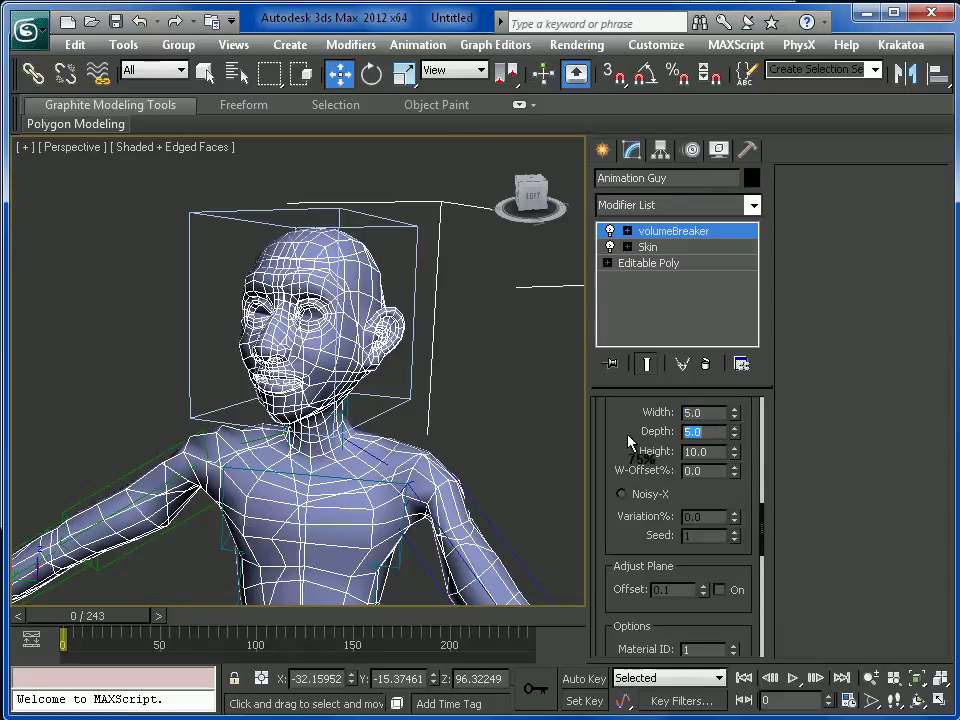
# Switch the fracture pattern from bricks back to Homogeneous cells.
pyautogui.moveTo(400, 570); pyautogui.dragTo(394, 430, button='middle')
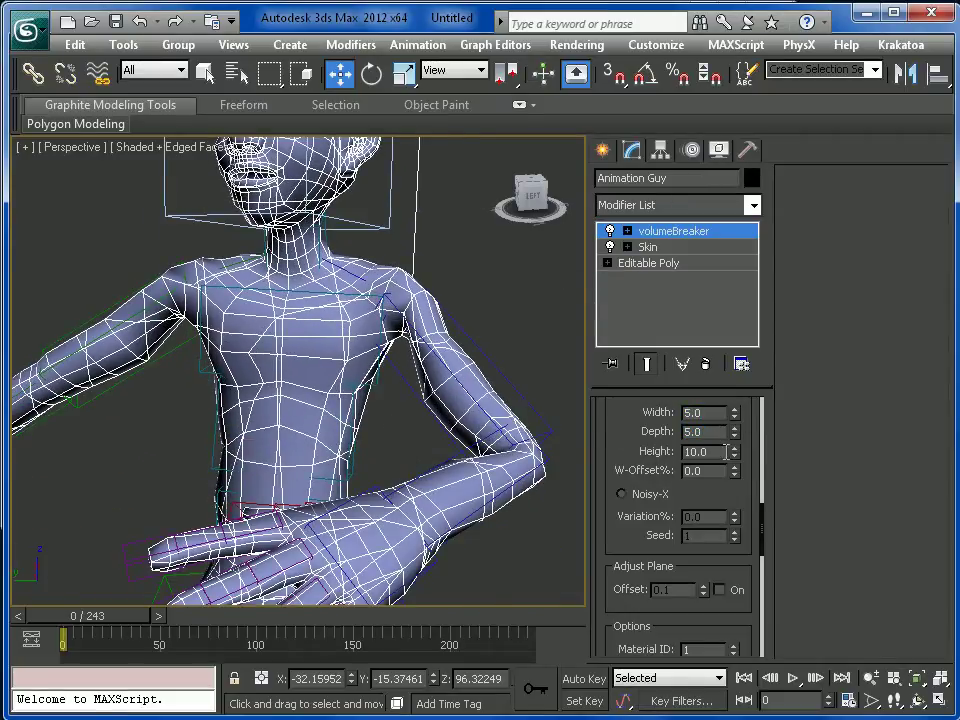
pyautogui.scroll(-5, 615, 460)
pyautogui.scroll(8, 610, 508)
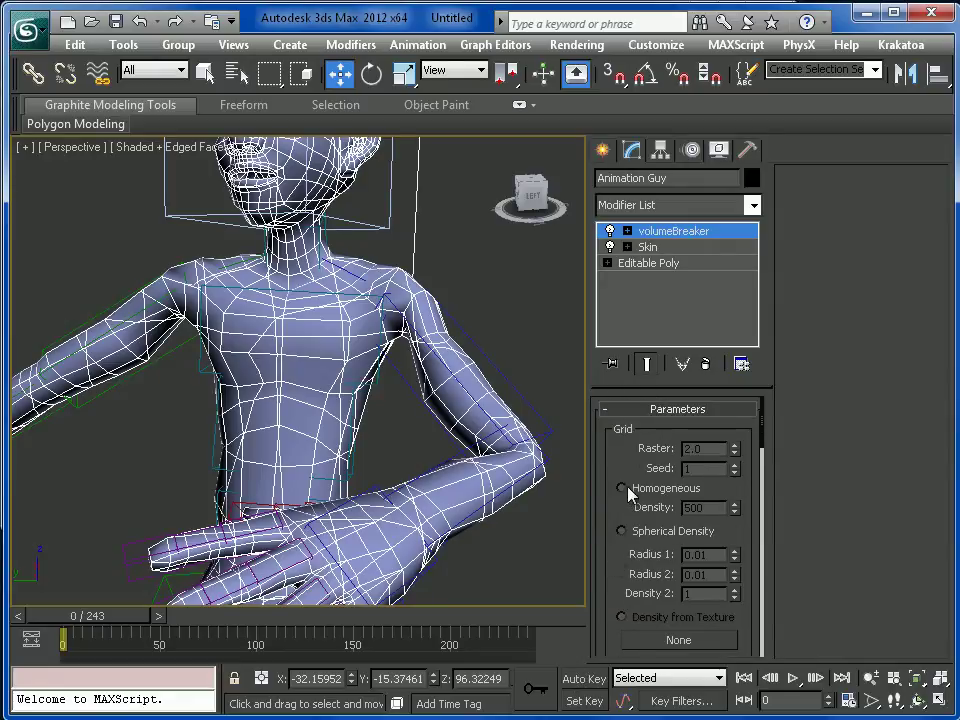
pyautogui.click(622, 489)
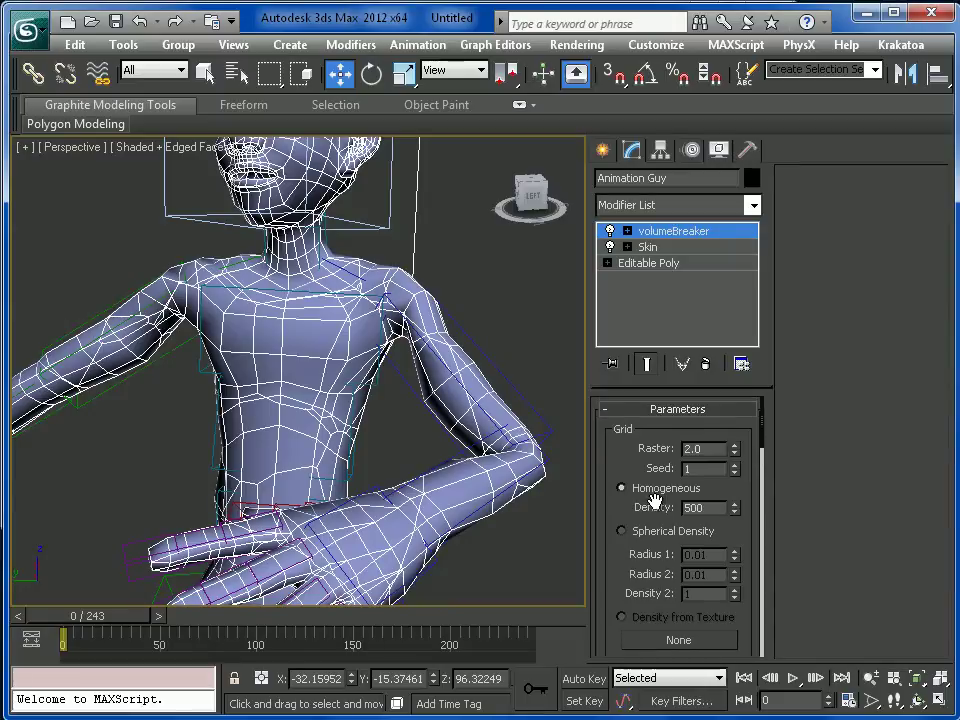
# Examine the homogeneous fracture cuts across the whole character and review the volumeBreaker's Cells from Meshvertex and VoroClump options.
pyautogui.scroll(-4, 433, 501)
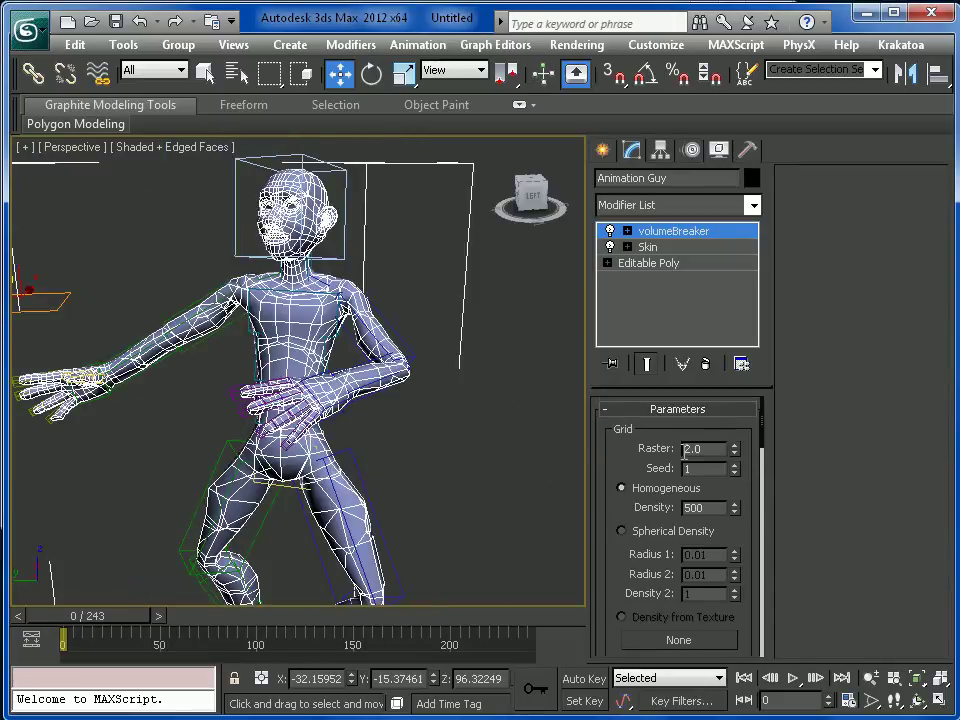
pyautogui.moveTo(621, 506); pyautogui.dragTo(645, 491)
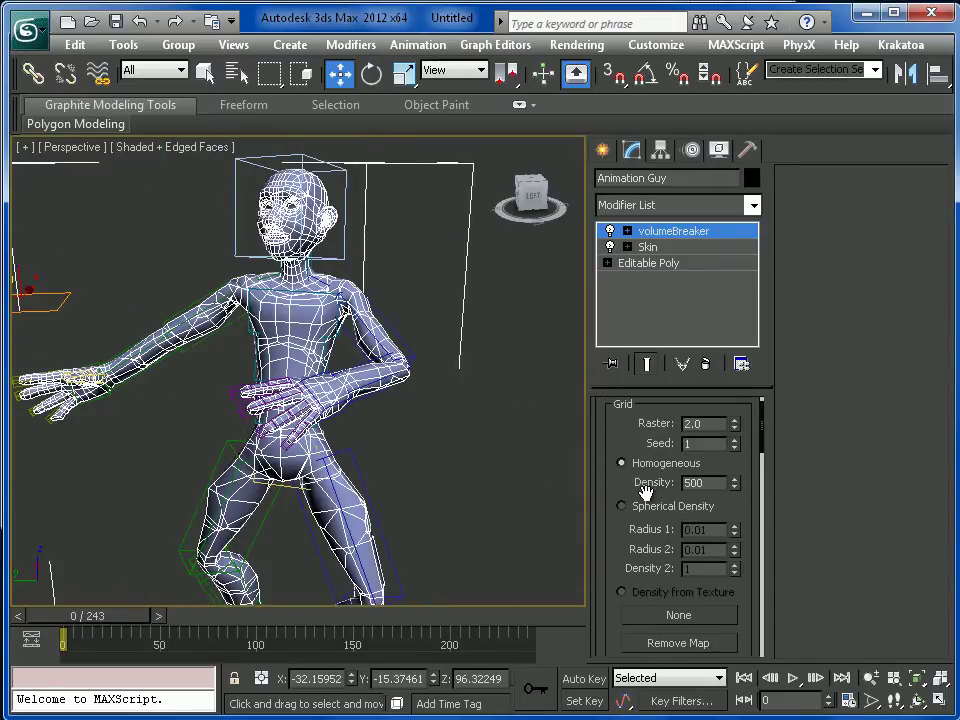
pyautogui.moveTo(435, 517); pyautogui.dragTo(417, 542, button='middle')
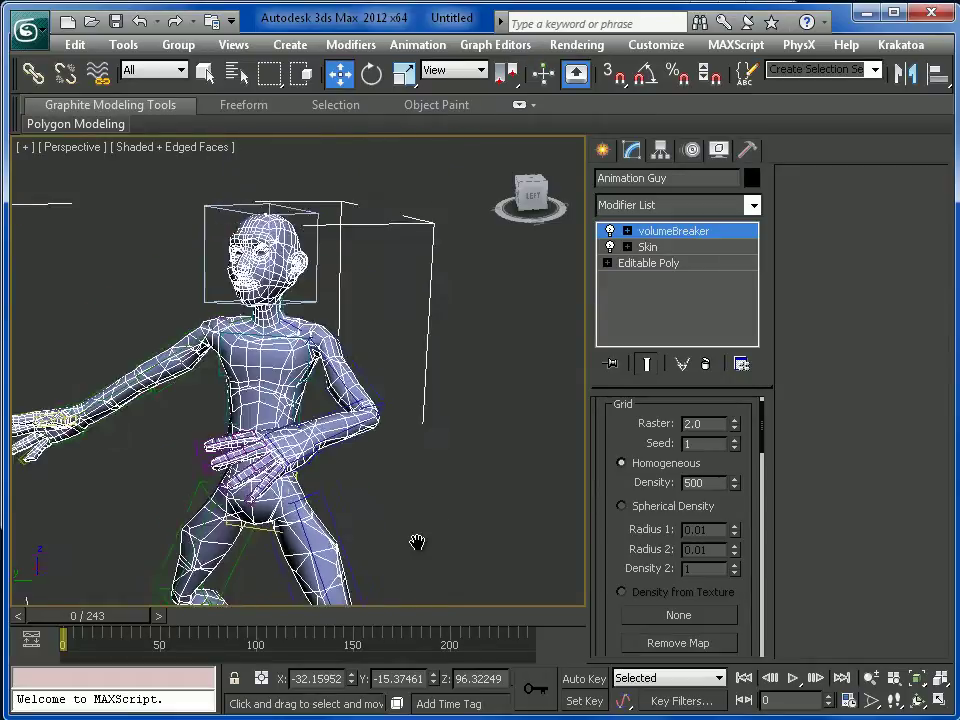
pyautogui.scroll(4, 418, 536)
pyautogui.moveTo(467, 516); pyautogui.dragTo(507, 473, button='middle')
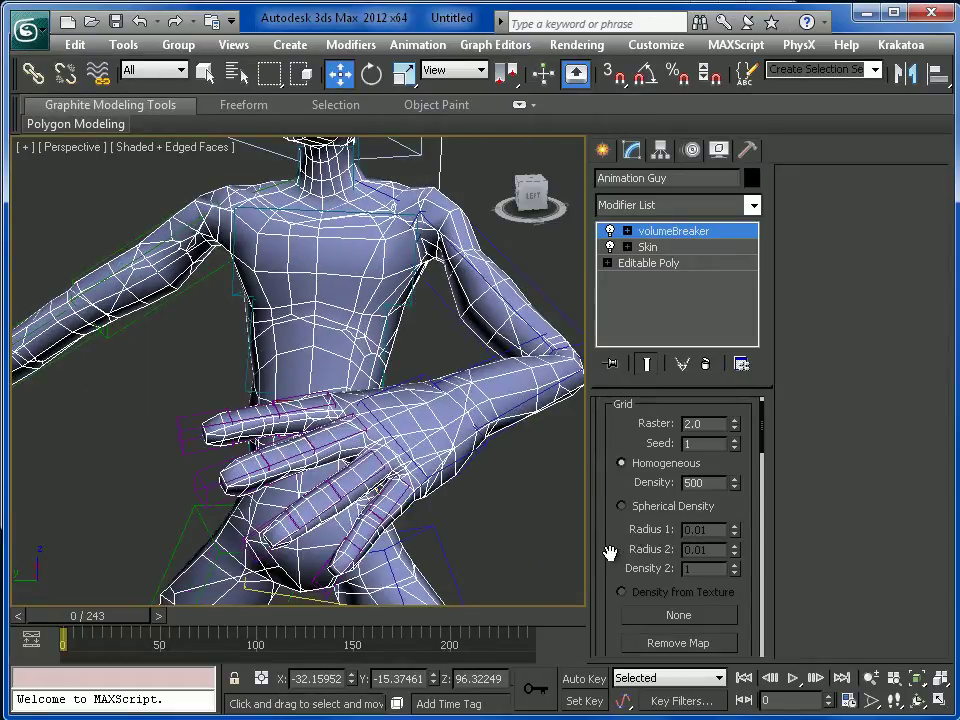
pyautogui.moveTo(610, 553); pyautogui.dragTo(606, 573)
pyautogui.moveTo(525, 536); pyautogui.dragTo(503, 517, button='middle')
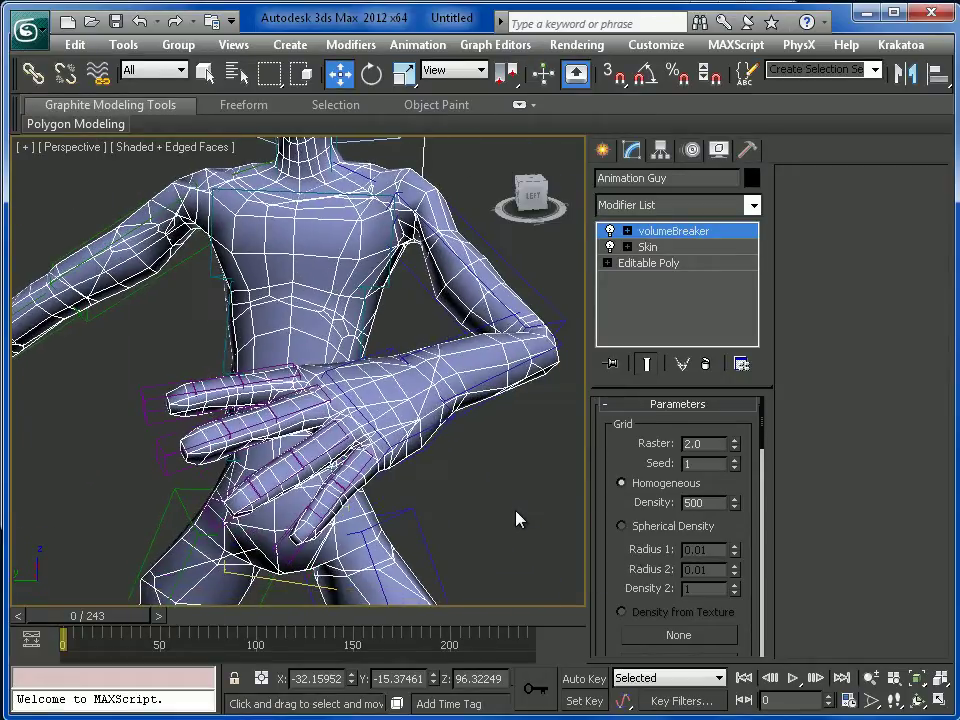
pyautogui.scroll(-3, 485, 522)
pyautogui.moveTo(615, 553); pyautogui.dragTo(643, 382)
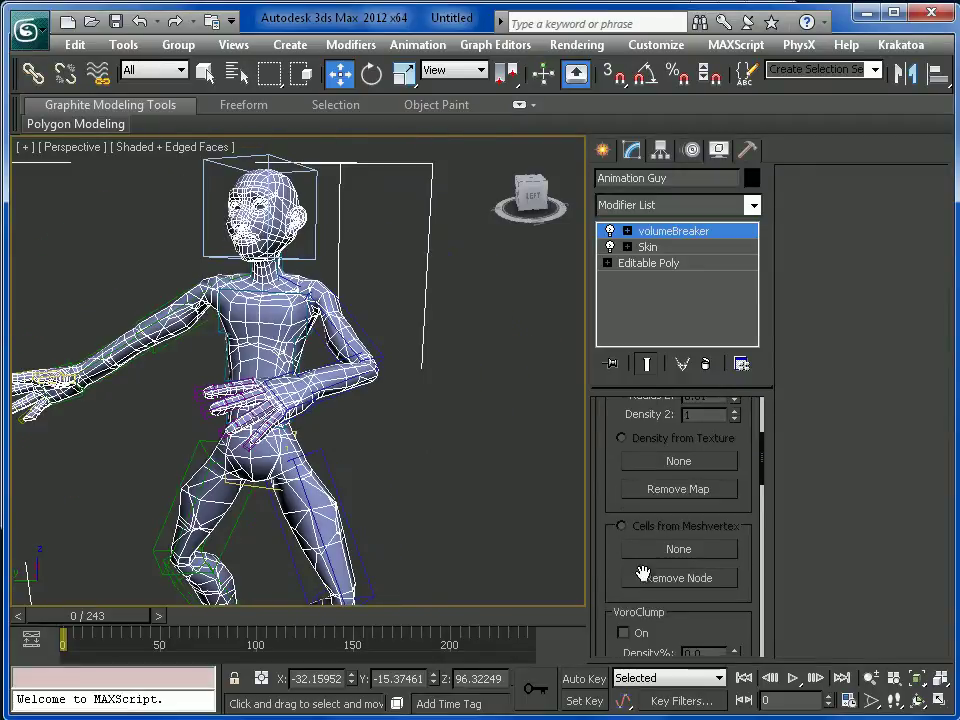
pyautogui.moveTo(692, 621); pyautogui.dragTo(700, 538)
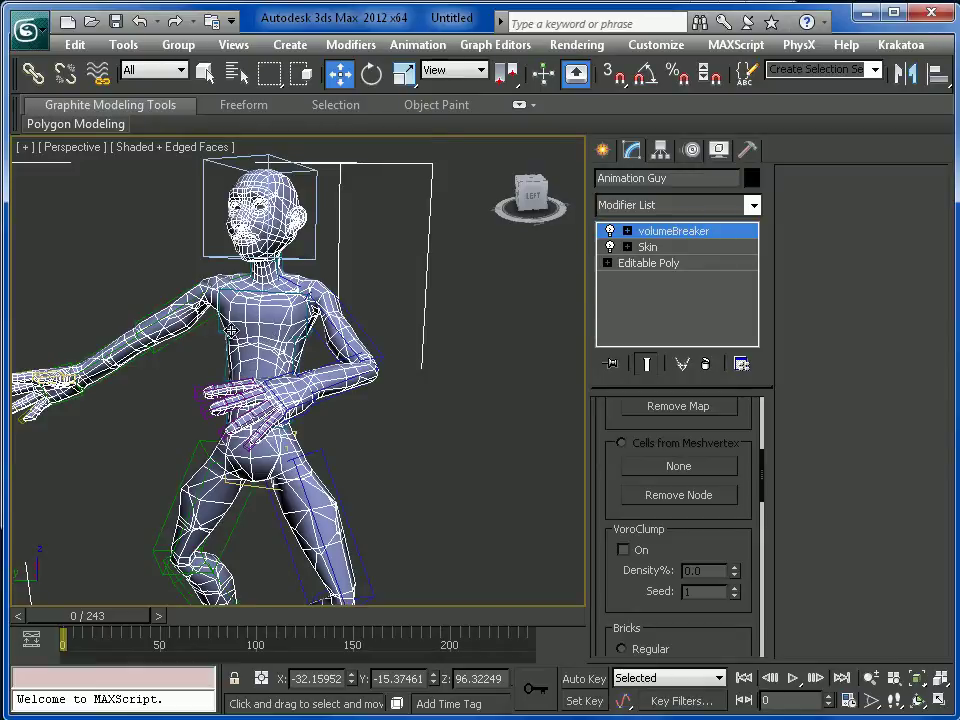
pyautogui.moveTo(443, 499); pyautogui.dragTo(280, 360, button='middle')
pyautogui.scroll(3, 445, 533)
pyautogui.scroll(-4, 436, 516)
pyautogui.keyDown('alt'); pyautogui.moveTo(439, 514); pyautogui.dragTo(484, 508, button='middle'); pyautogui.keyUp('alt')
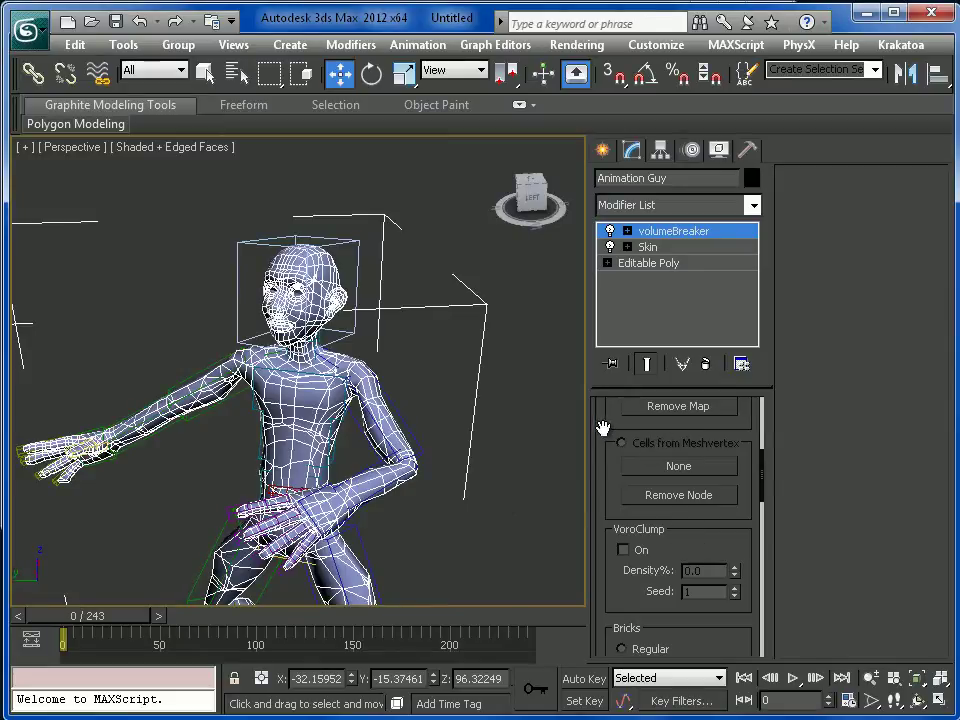
pyautogui.moveTo(606, 437); pyautogui.dragTo(580, 542)
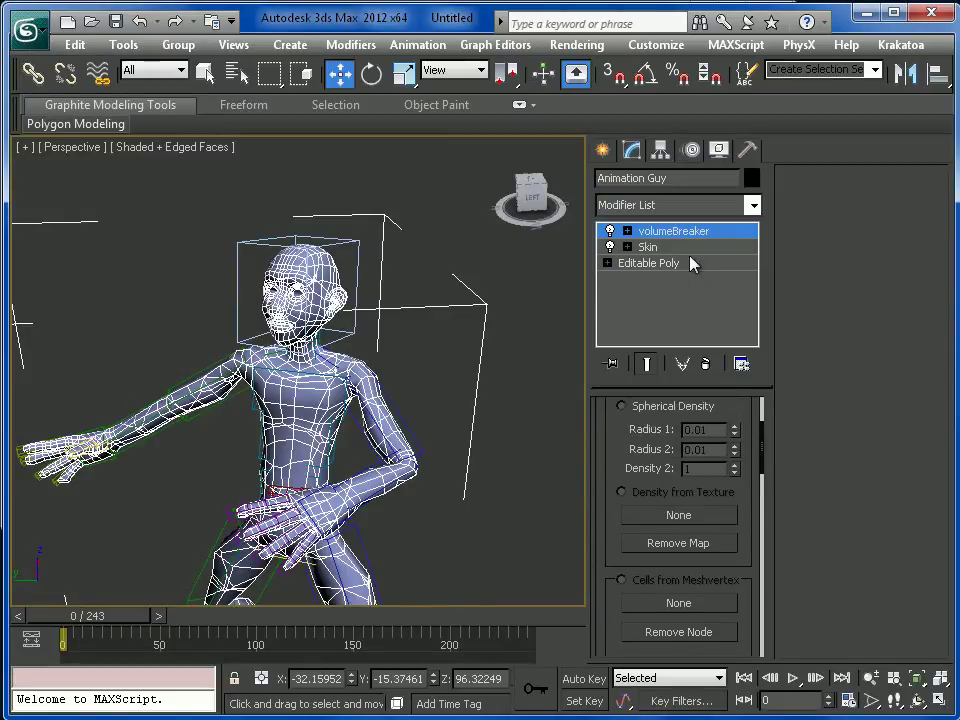
pyautogui.scroll(5, 610, 480)
pyautogui.moveTo(688, 246)
pyautogui.mouseDown()
pyautogui.moveTo(677, 246)
pyautogui.moveTo(678, 263)
pyautogui.moveTo(695, 257)
pyautogui.mouseUp()
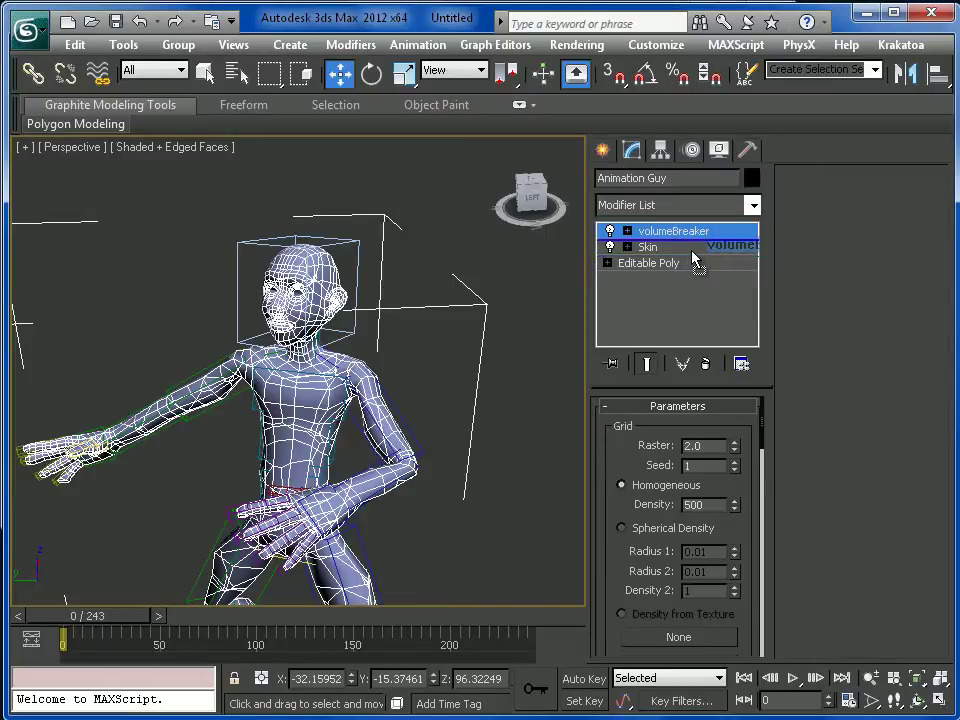
pyautogui.moveTo(693, 254); pyautogui.dragTo(693, 254)
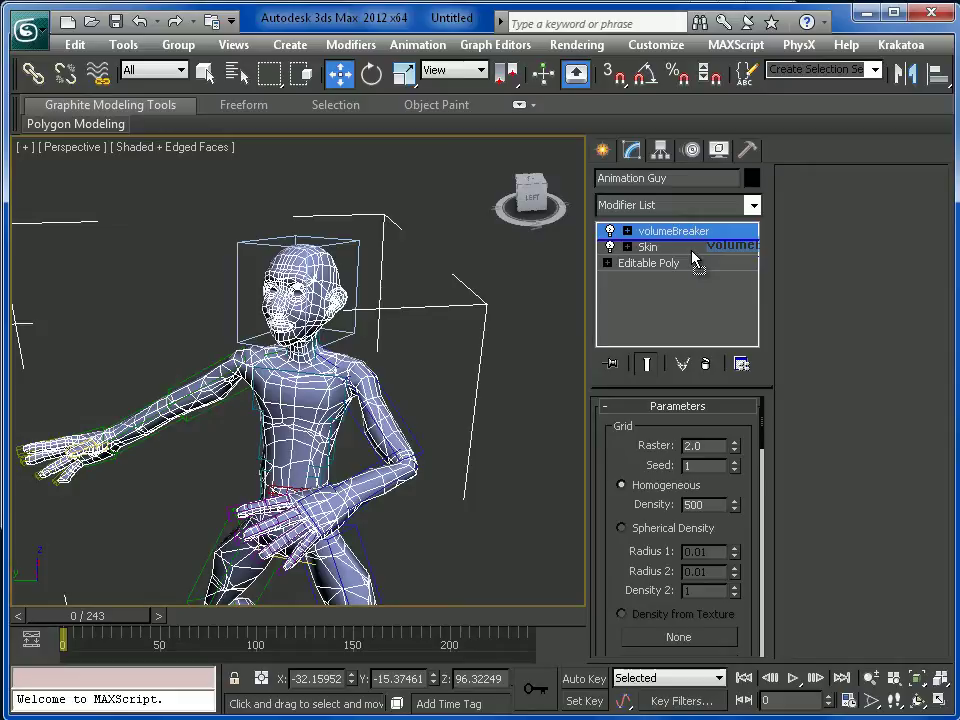
pyautogui.moveTo(693, 254); pyautogui.dragTo(694, 241)
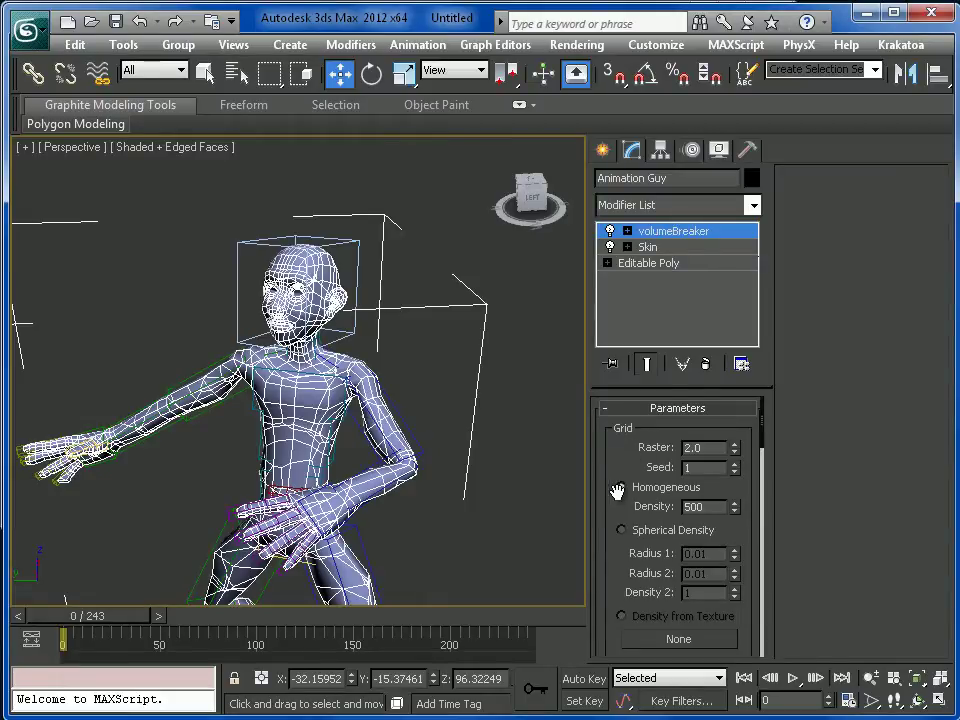
pyautogui.scroll(-2, 620, 492)
pyautogui.scroll(2, 619, 440)
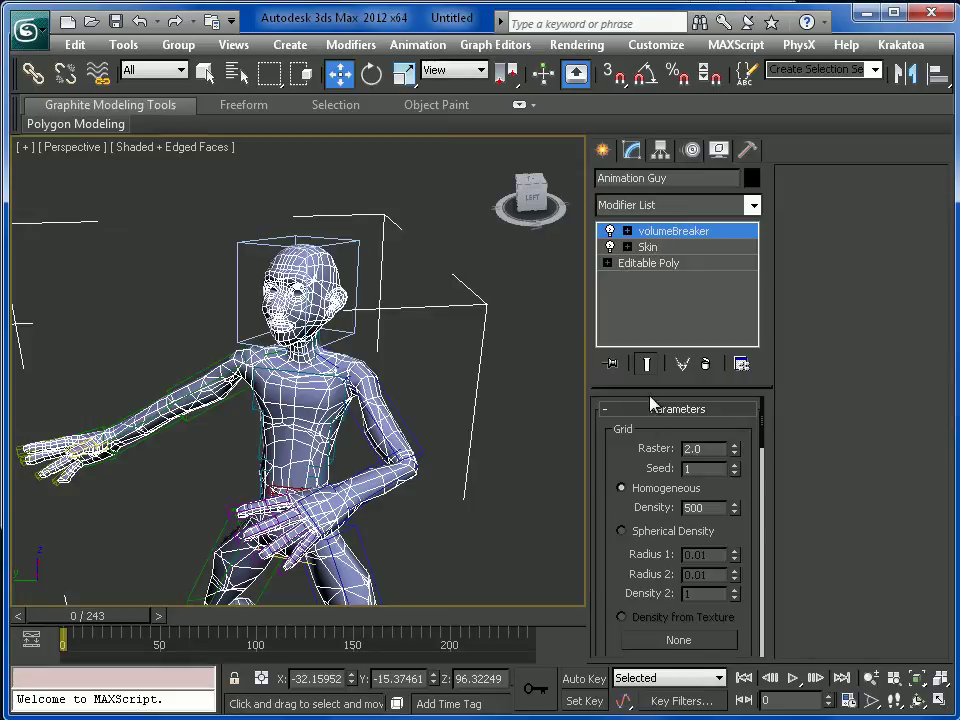
pyautogui.moveTo(624, 480)
pyautogui.mouseDown()
pyautogui.moveTo(617, 455)
pyautogui.moveTo(623, 487)
pyautogui.moveTo(628, 460)
pyautogui.moveTo(628, 482)
pyautogui.mouseUp()
pyautogui.click(622, 487)
pyautogui.scroll(-1, 617, 435)
pyautogui.scroll(1, 617, 435)
pyautogui.moveTo(621, 451); pyautogui.dragTo(617, 474)
pyautogui.moveTo(623, 469)
pyautogui.mouseDown()
pyautogui.moveTo(621, 445)
pyautogui.moveTo(623, 477)
pyautogui.mouseUp()
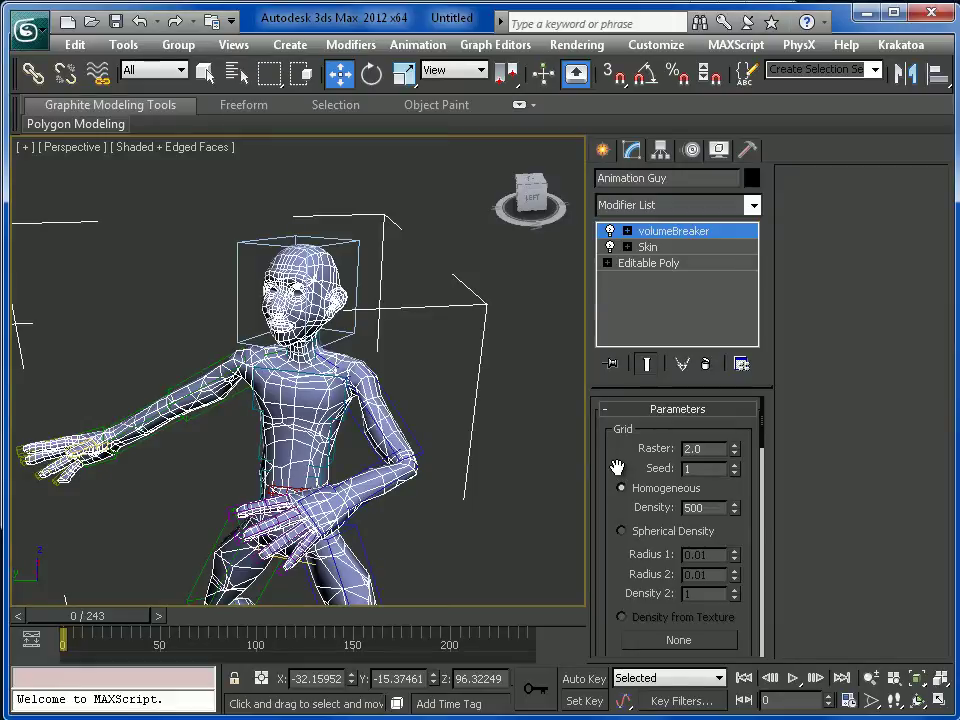
pyautogui.moveTo(611, 461)
pyautogui.mouseDown()
pyautogui.moveTo(626, 414)
pyautogui.moveTo(618, 482)
pyautogui.mouseUp()
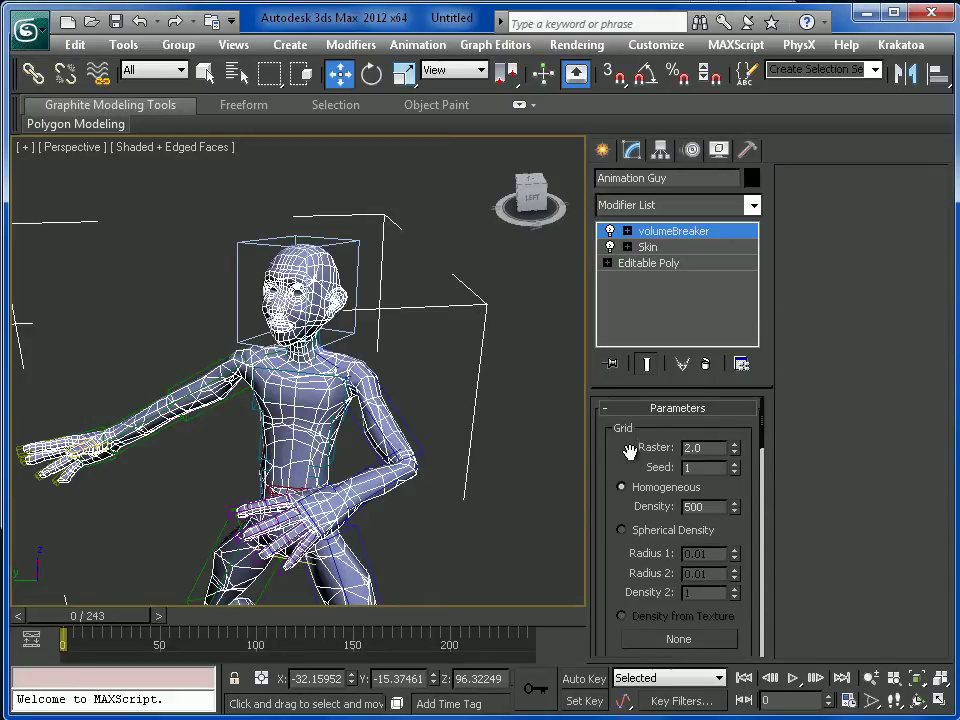
pyautogui.moveTo(473, 516); pyautogui.dragTo(482, 397, button='middle')
pyautogui.scroll(-3, 491, 461)
pyautogui.scroll(3, 497, 403)
pyautogui.press('z')
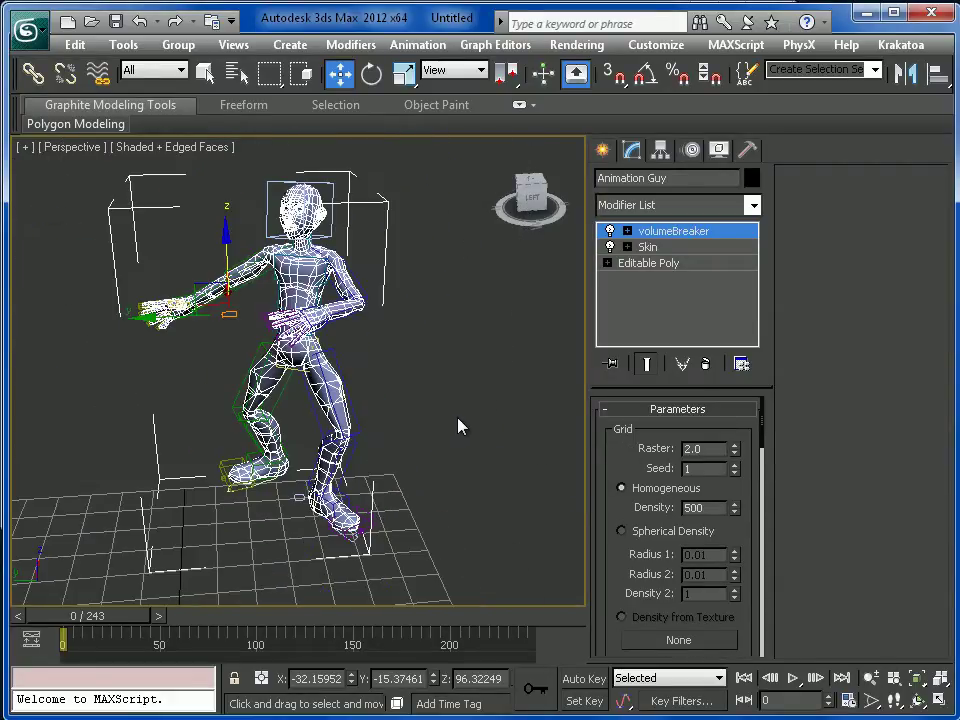
pyautogui.moveTo(662, 240); pyautogui.dragTo(650, 283)
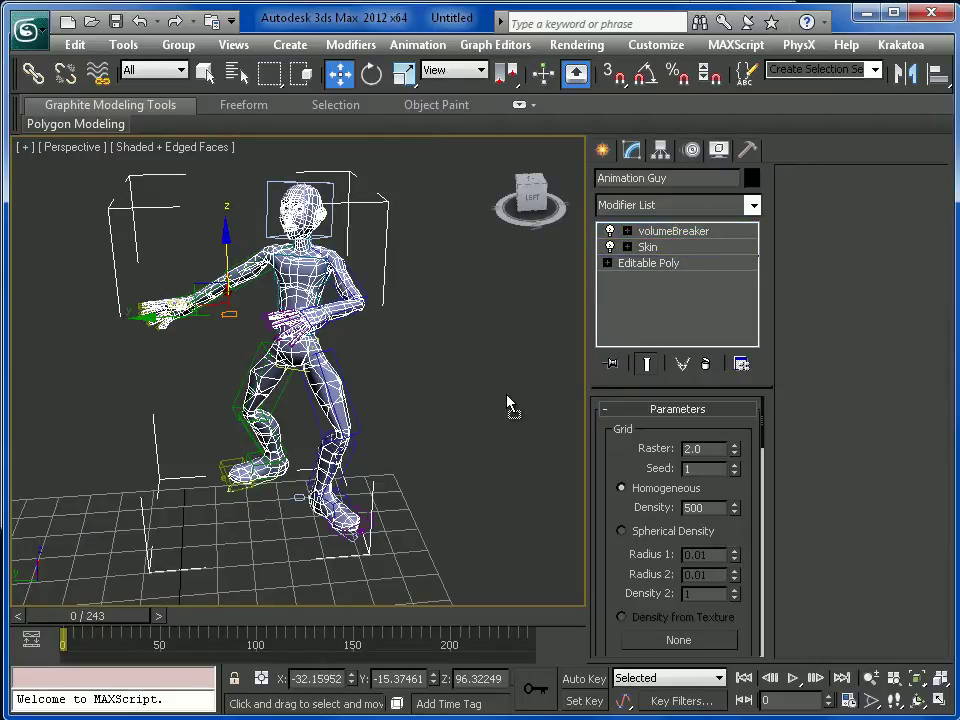
# Create a Thinking particle system on the ground grid beside the character's feet.
pyautogui.click(602, 150)
pyautogui.moveTo(140, 612); pyautogui.dragTo(70, 616)
pyautogui.click(665, 212)
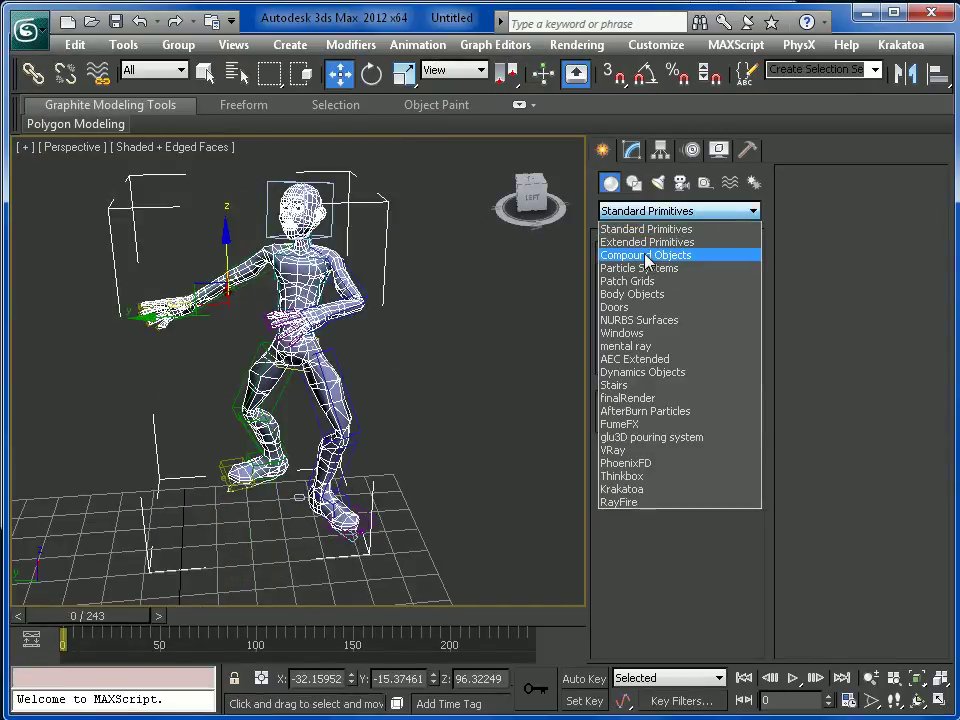
pyautogui.click(647, 268)
pyautogui.click(710, 343)
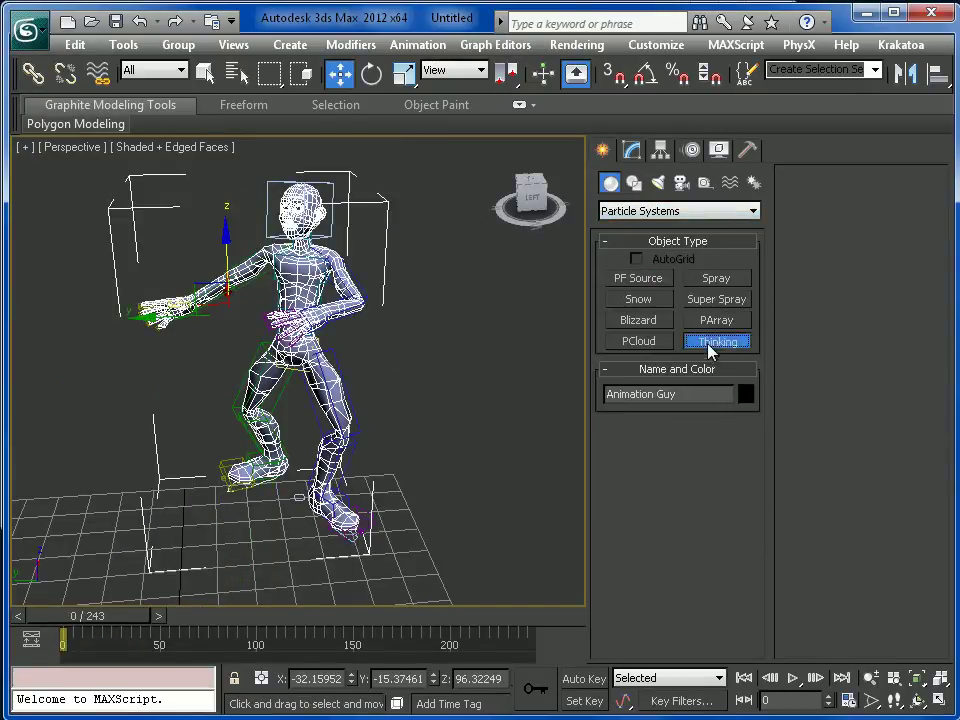
pyautogui.click(458, 507)
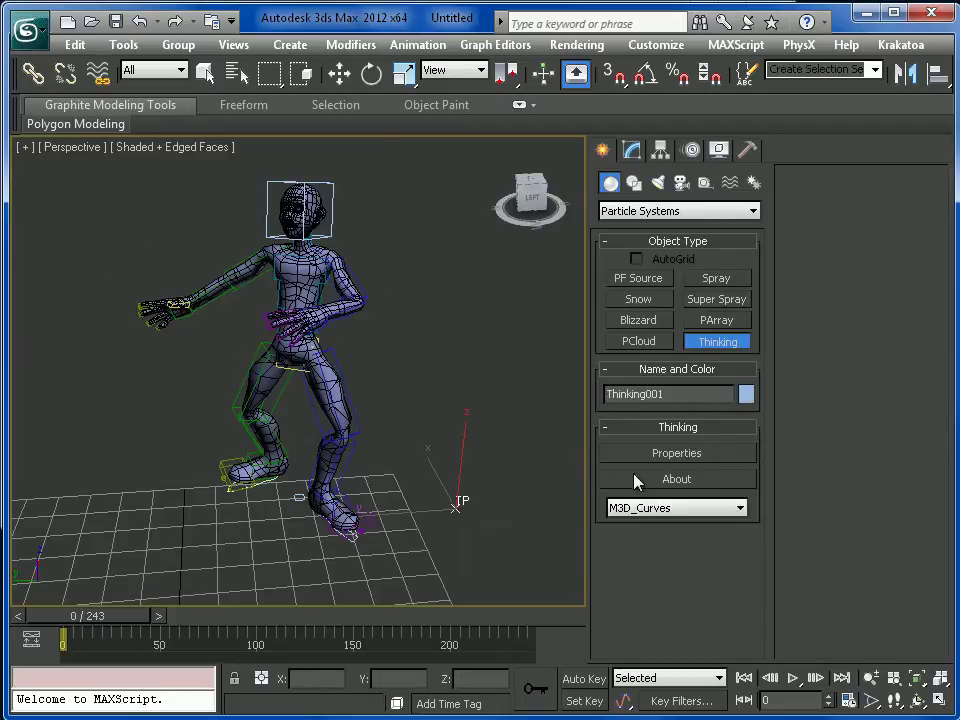
pyautogui.rightClick(512, 467)
# Open the properties of the Thinking particle system and fit their window to the screen.
pyautogui.click(630, 150)
pyautogui.click(671, 441)
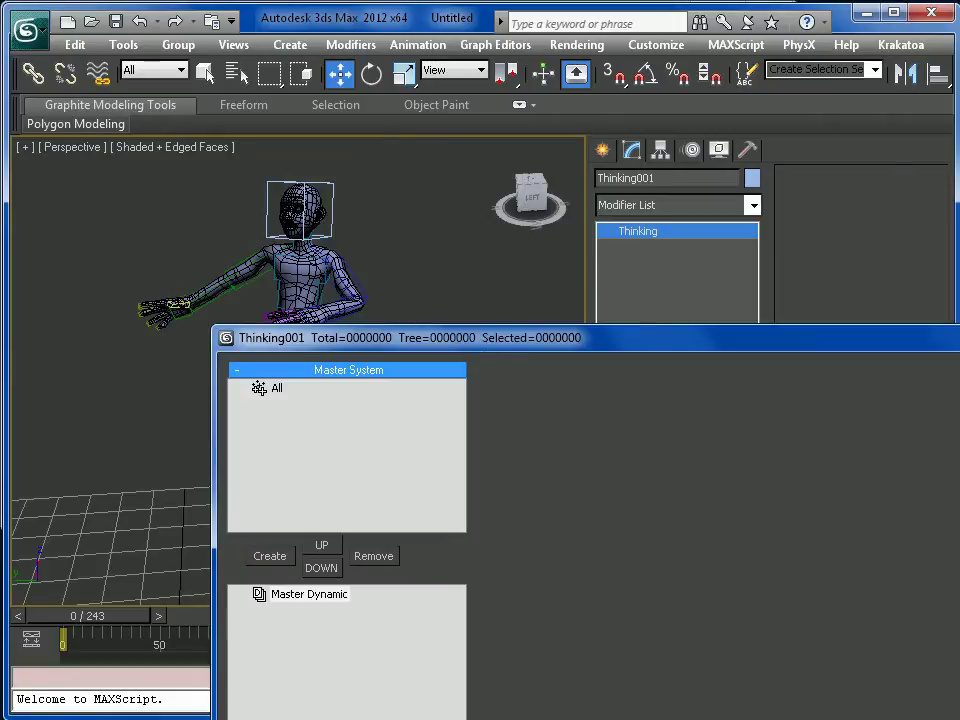
pyautogui.moveTo(666, 345); pyautogui.dragTo(475, 40)
pyautogui.moveTo(959, 719); pyautogui.dragTo(955, 716)
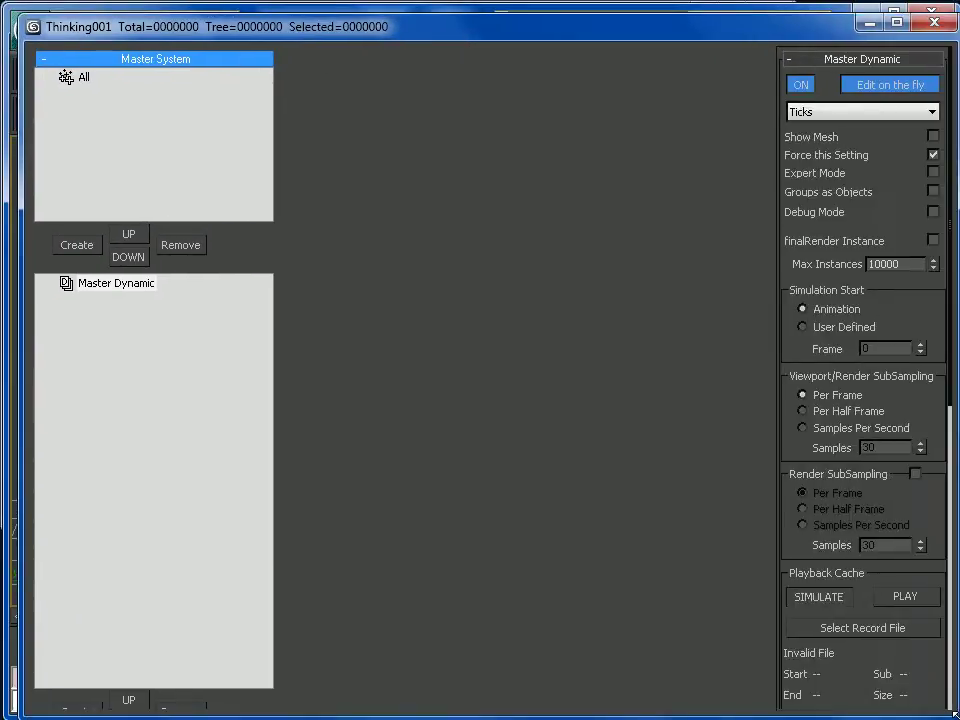
# Create a particle group under All and name it BaseMesh.
pyautogui.click(84, 79)
pyautogui.click(76, 244)
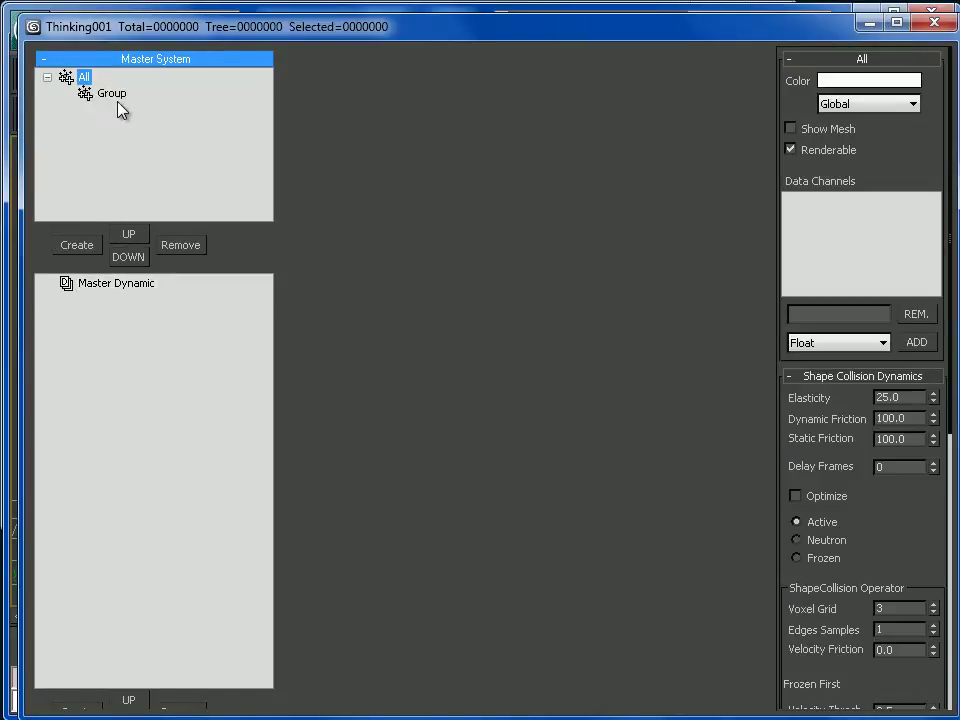
pyautogui.write('BaseMesh')
pyautogui.press('Return')
# Create a second particle group under All and name it Fragments.
pyautogui.click(85, 78)
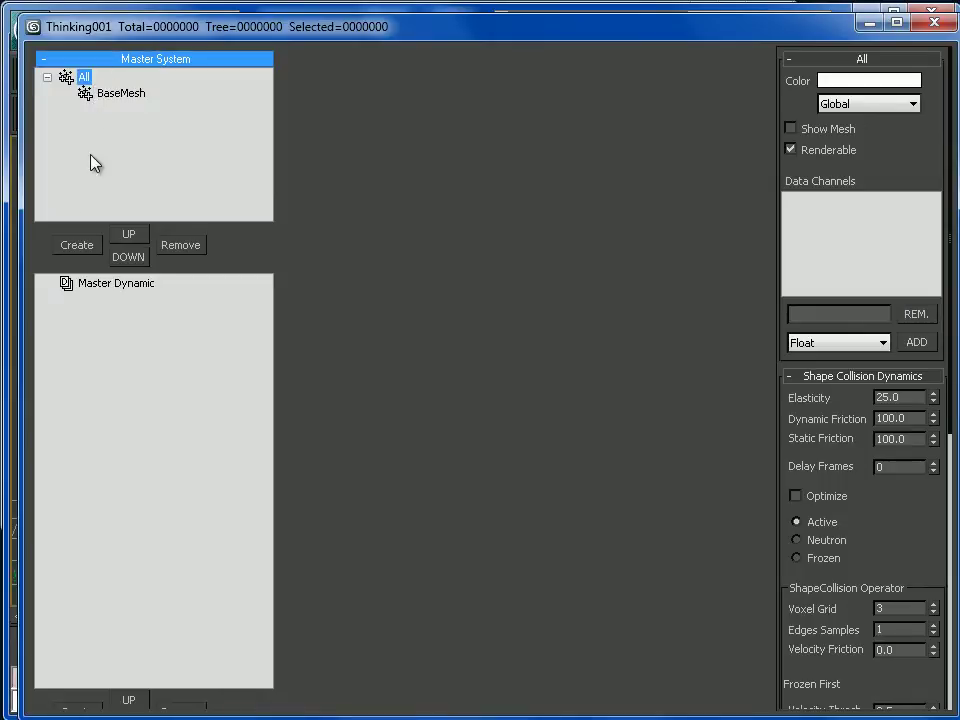
pyautogui.click(80, 243)
pyautogui.click(115, 110)
pyautogui.click(120, 109)
pyautogui.write('Fragments')
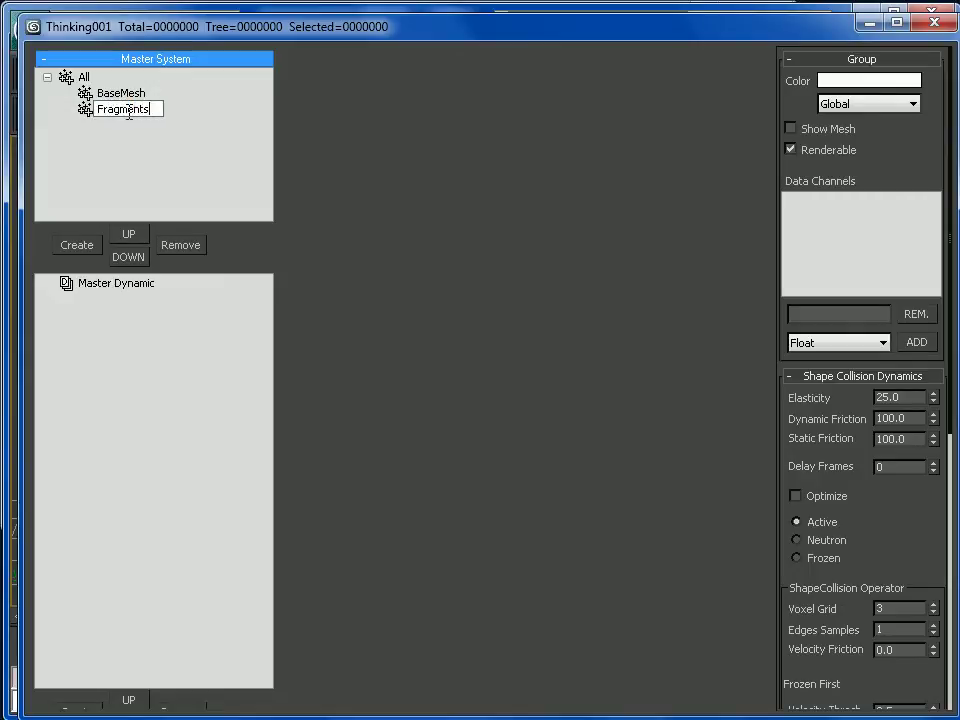
# Create a dynamic set under Master Dynamic and enlarge its node canvas.
pyautogui.click(92, 285)
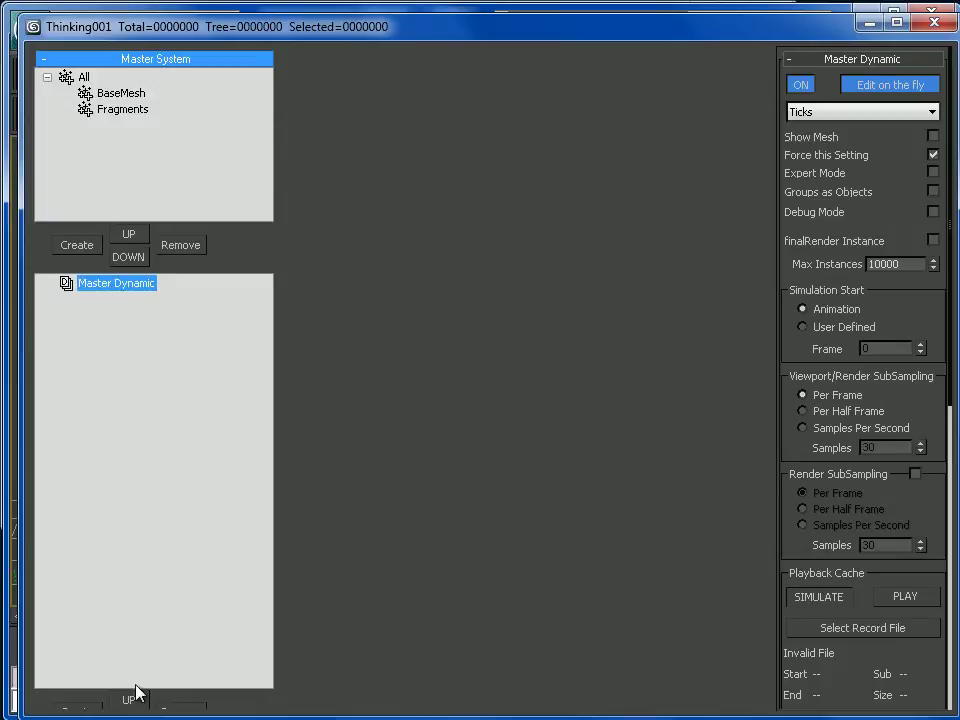
pyautogui.moveTo(92, 689); pyautogui.dragTo(82, 618)
pyautogui.click(80, 638)
pyautogui.click(128, 301)
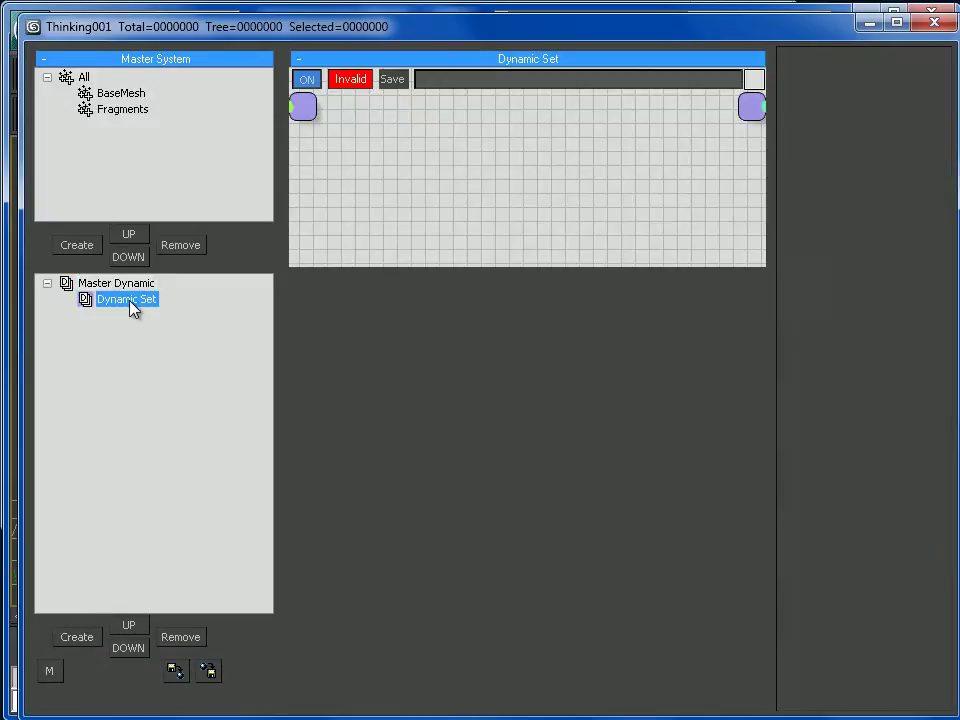
pyautogui.moveTo(399, 298); pyautogui.dragTo(405, 551)
# Add an Obj.To Particle generator operator to the dynamic set.
pyautogui.rightClick(289, 287)
pyautogui.moveTo(343, 304)
pyautogui.moveTo(373, 342)
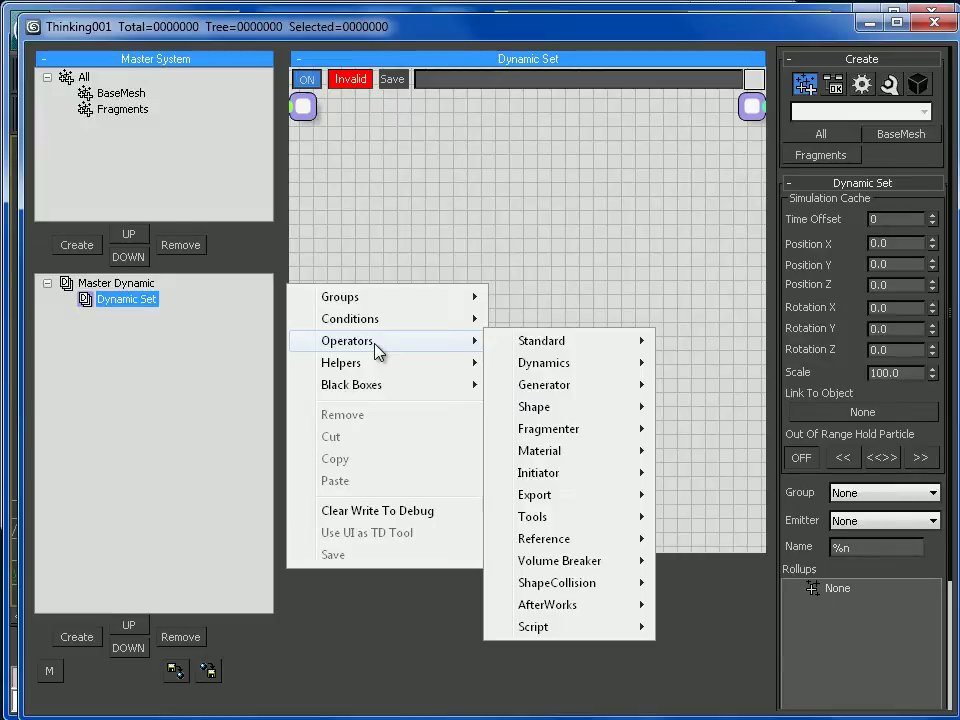
pyautogui.moveTo(455, 319)
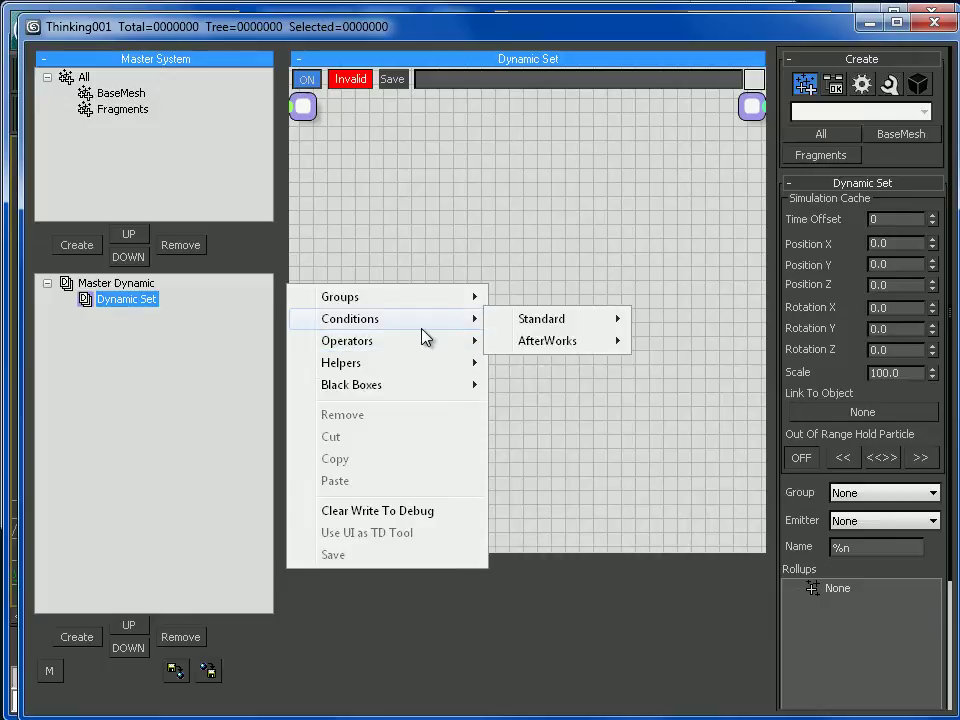
pyautogui.moveTo(424, 336)
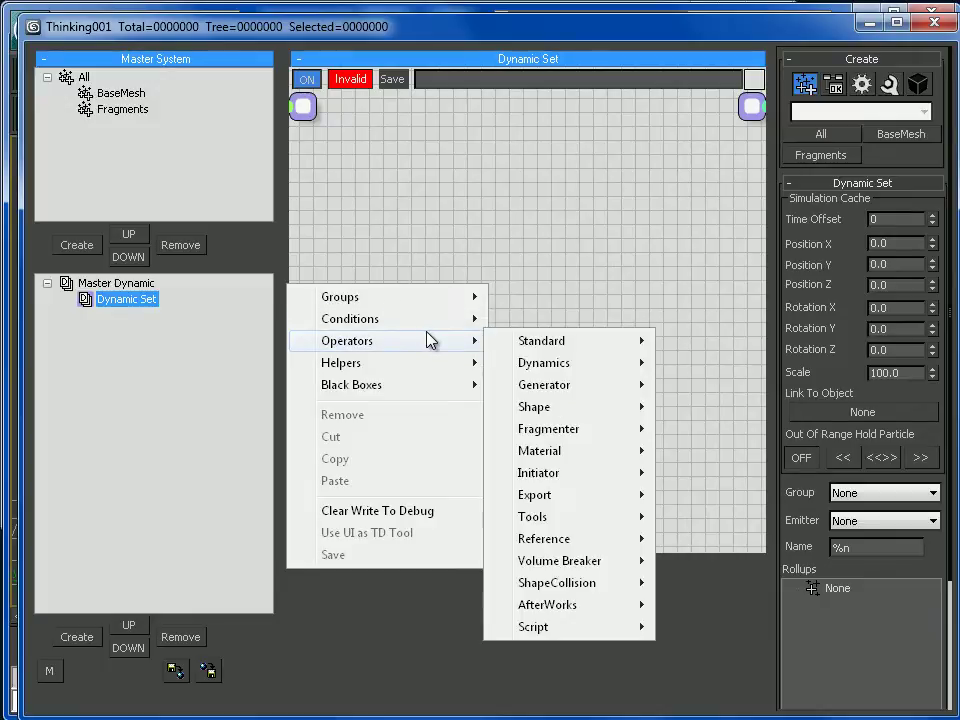
pyautogui.moveTo(539, 349)
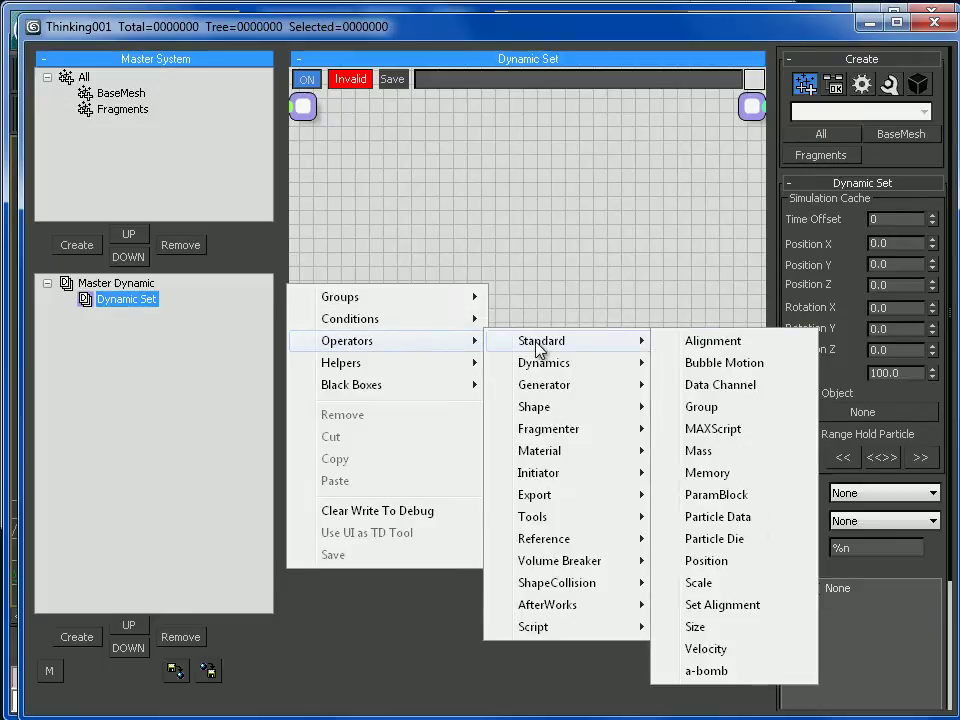
pyautogui.moveTo(570, 388)
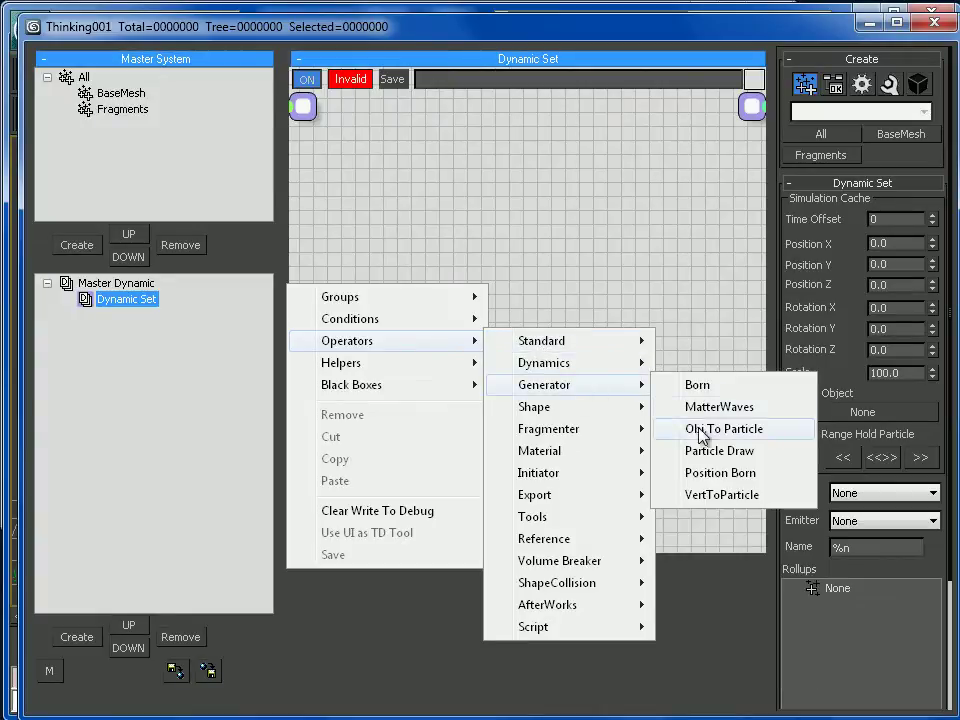
pyautogui.click(668, 430)
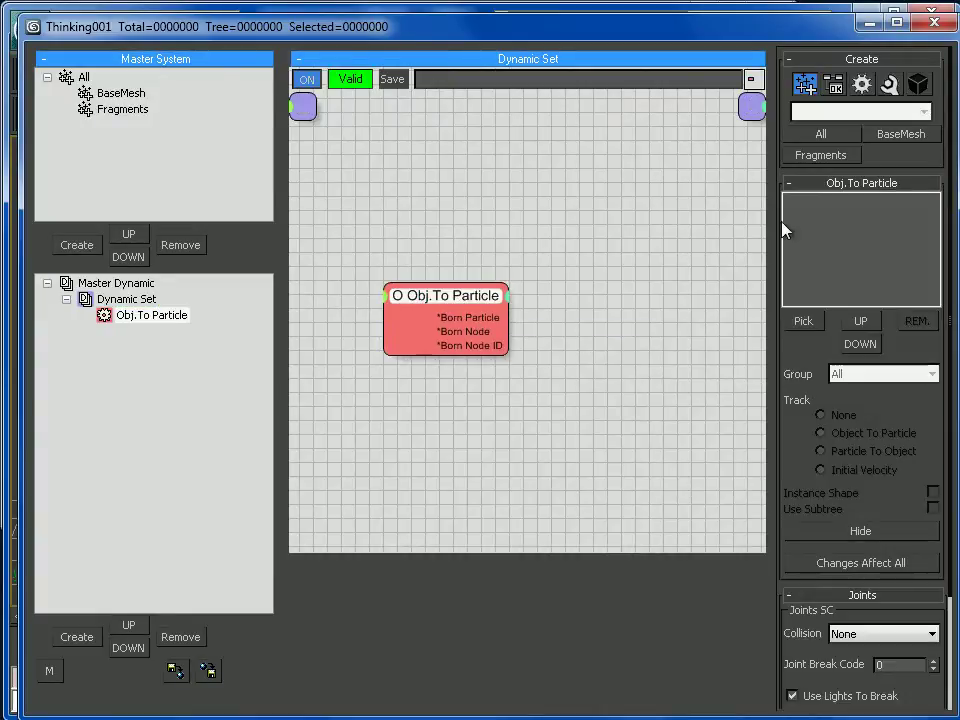
# Add the Animation Guy mesh to the Obj.To Particle operator and assign it to the BaseMesh group.
pyautogui.click(804, 321)
pyautogui.moveTo(712, 190); pyautogui.dragTo(681, 454)
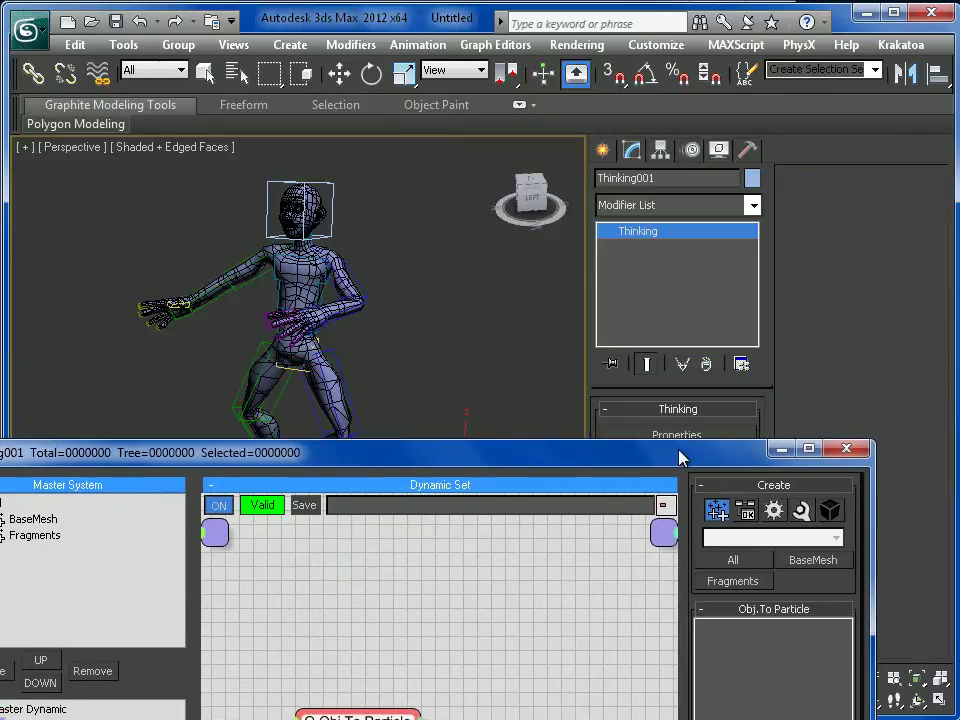
pyautogui.click(316, 294)
pyautogui.moveTo(599, 447); pyautogui.dragTo(690, 82)
pyautogui.click(829, 258)
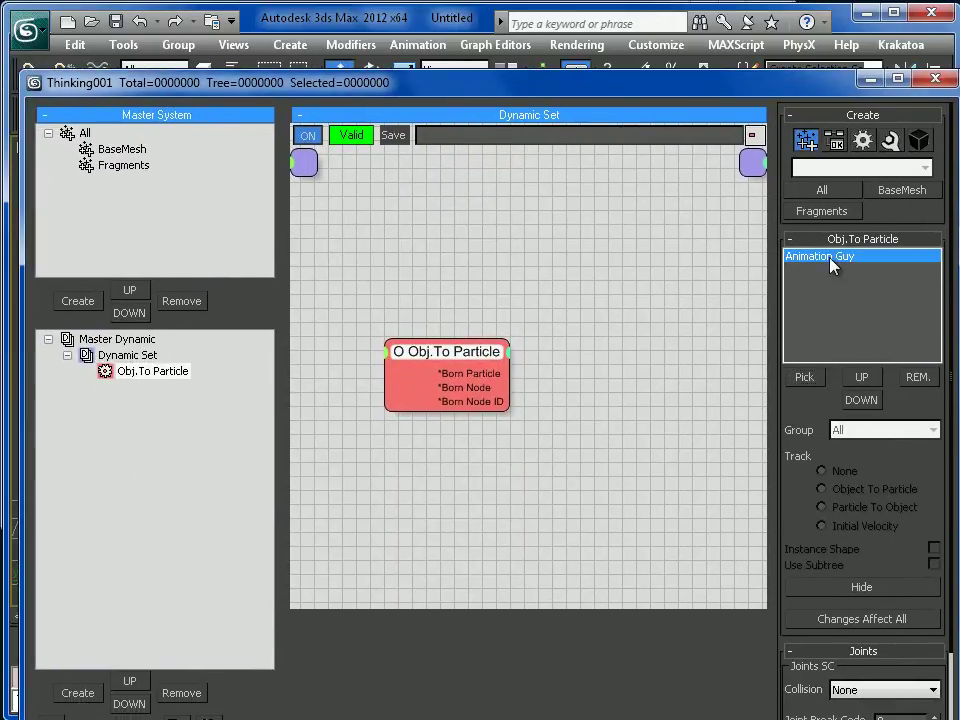
pyautogui.click(876, 430)
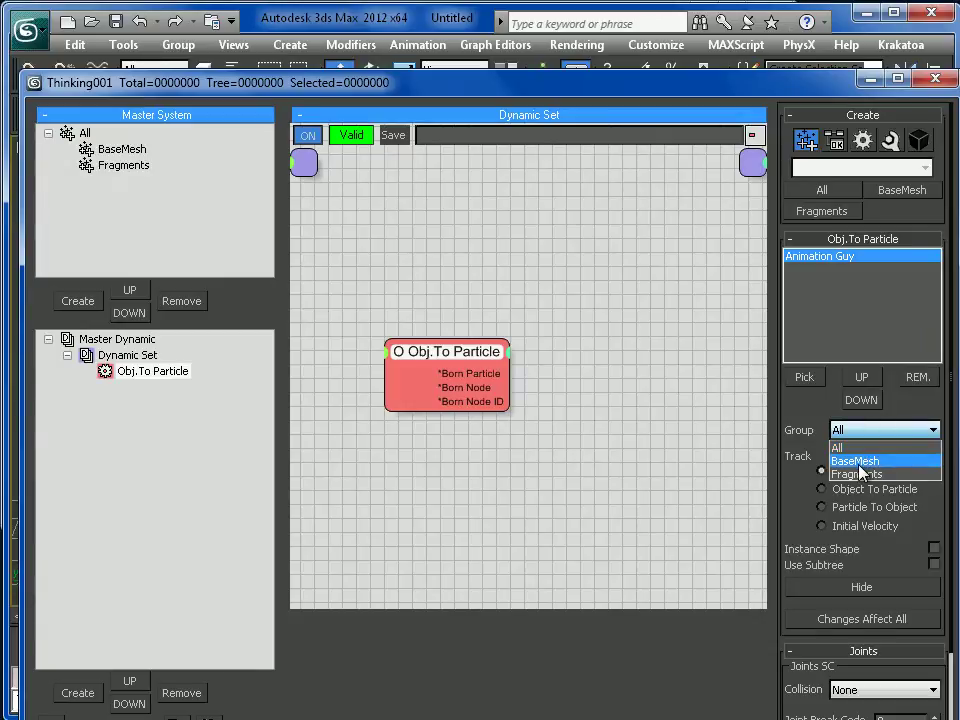
pyautogui.click(856, 461)
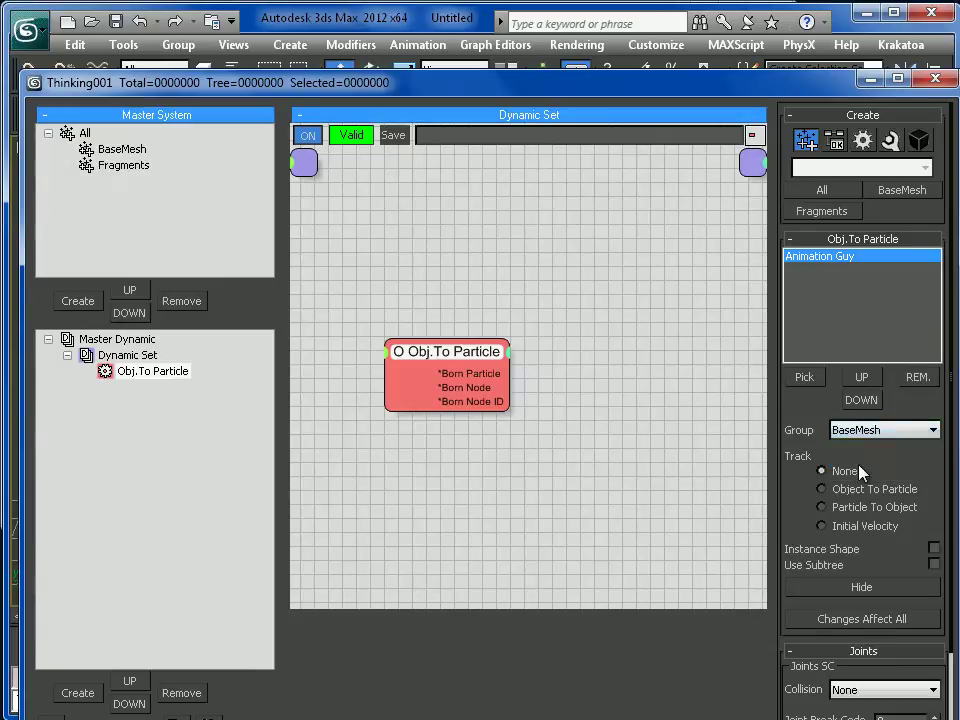
# Enable Instance Shape, set tracking to Object To Particle, and hide the original Animation Guy mesh.
pyautogui.click(933, 548)
pyautogui.click(869, 597)
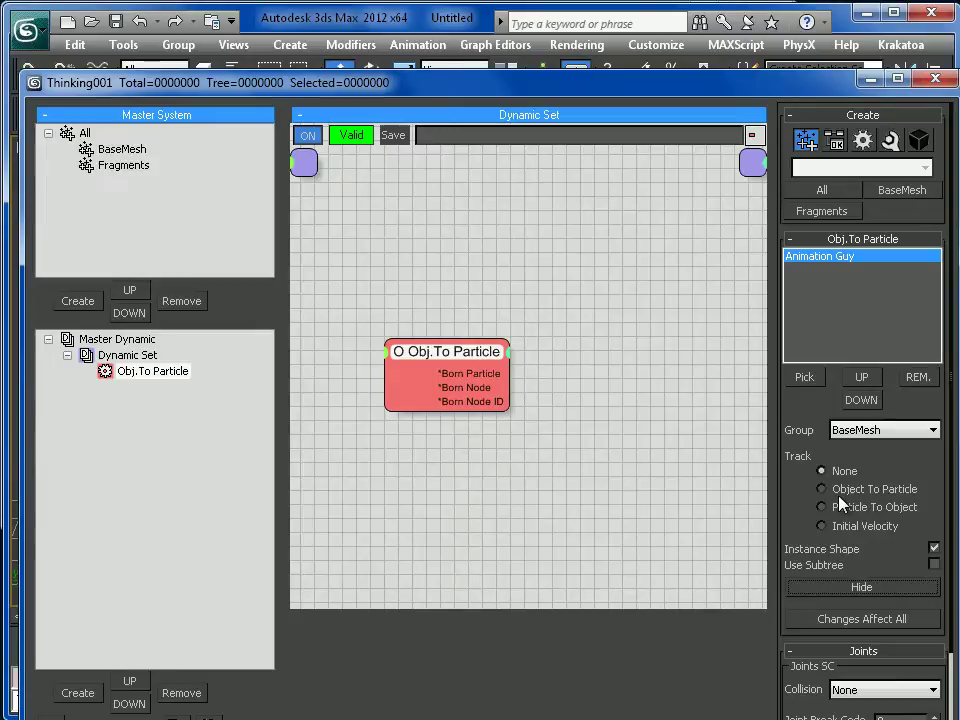
pyautogui.click(823, 489)
pyautogui.click(840, 585)
pyautogui.click(873, 78)
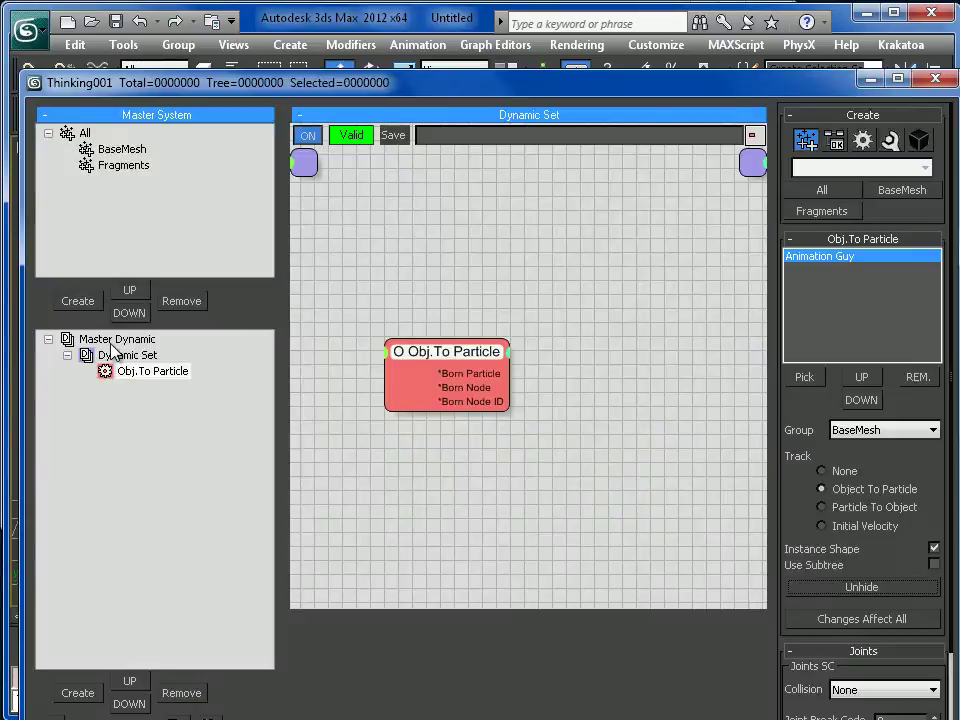
# Turn on Show Mesh in the Master Dynamic settings and check the particle mesh in the viewport.
pyautogui.click(111, 341)
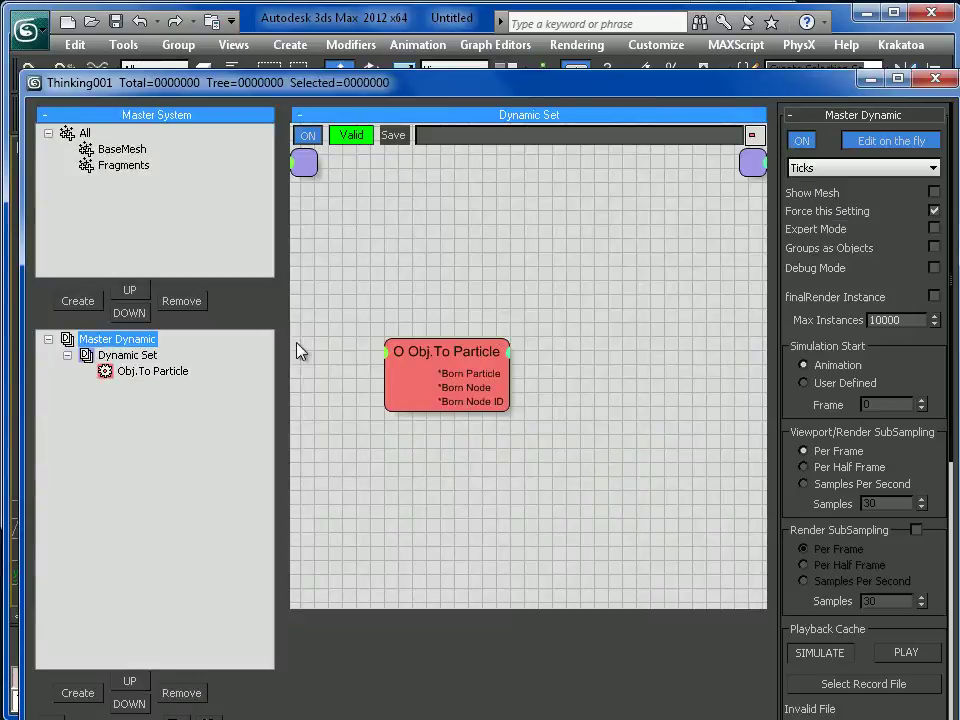
pyautogui.click(934, 210)
pyautogui.click(934, 193)
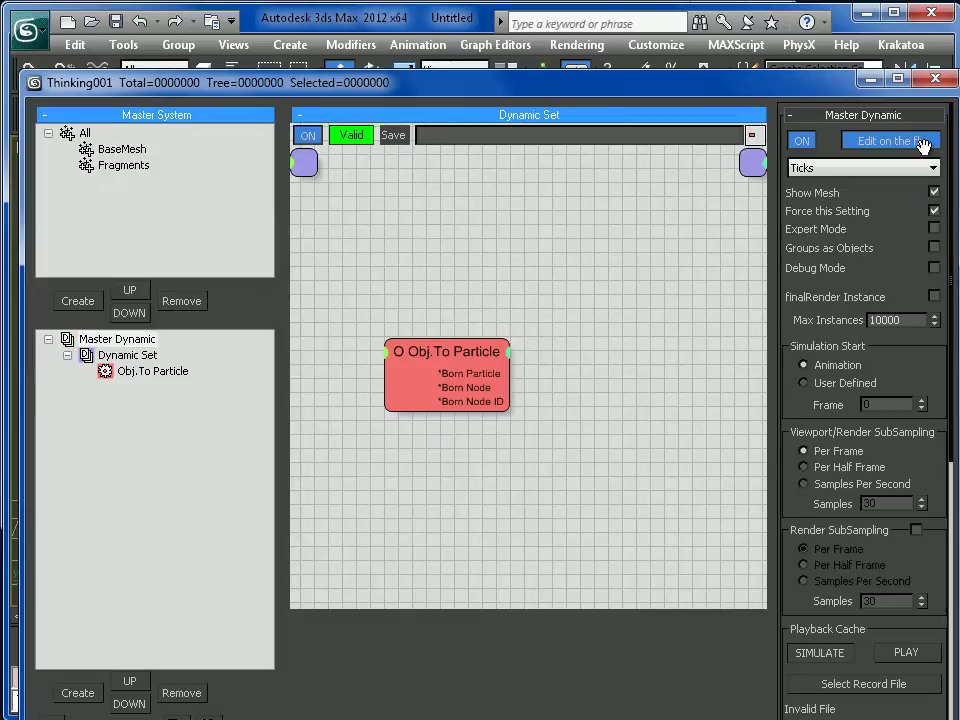
pyautogui.click(873, 79)
pyautogui.moveTo(86, 630); pyautogui.dragTo(37, 622)
pyautogui.press('w')
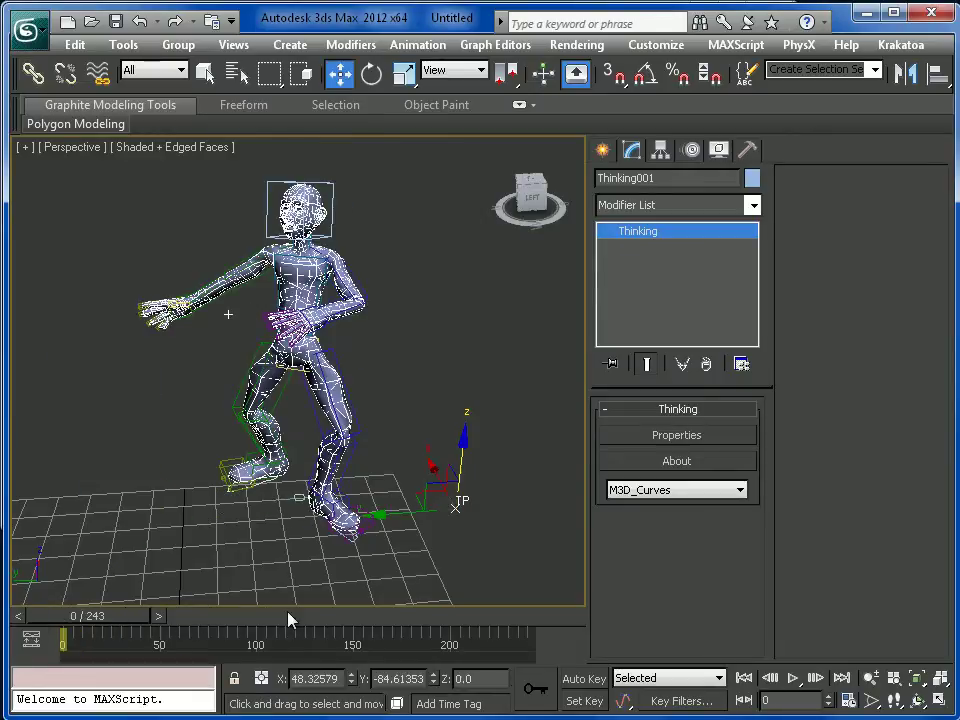
pyautogui.click(676, 434)
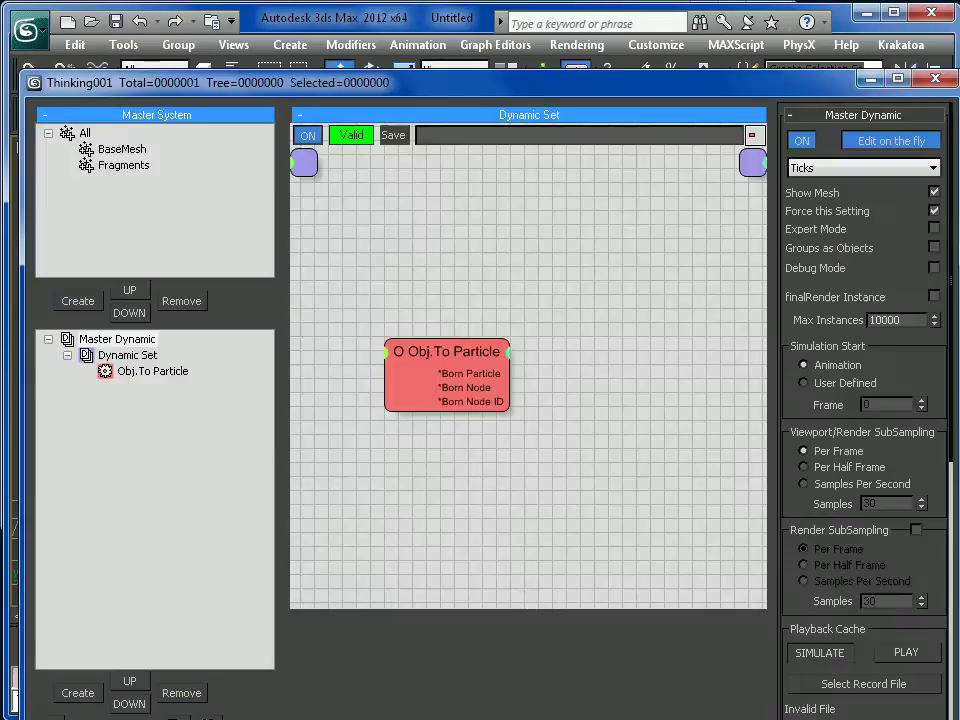
# In the Obj.To Particle operator, unhide the original Animation Guy mesh and turn off Instance Shape.
pyautogui.click(152, 371)
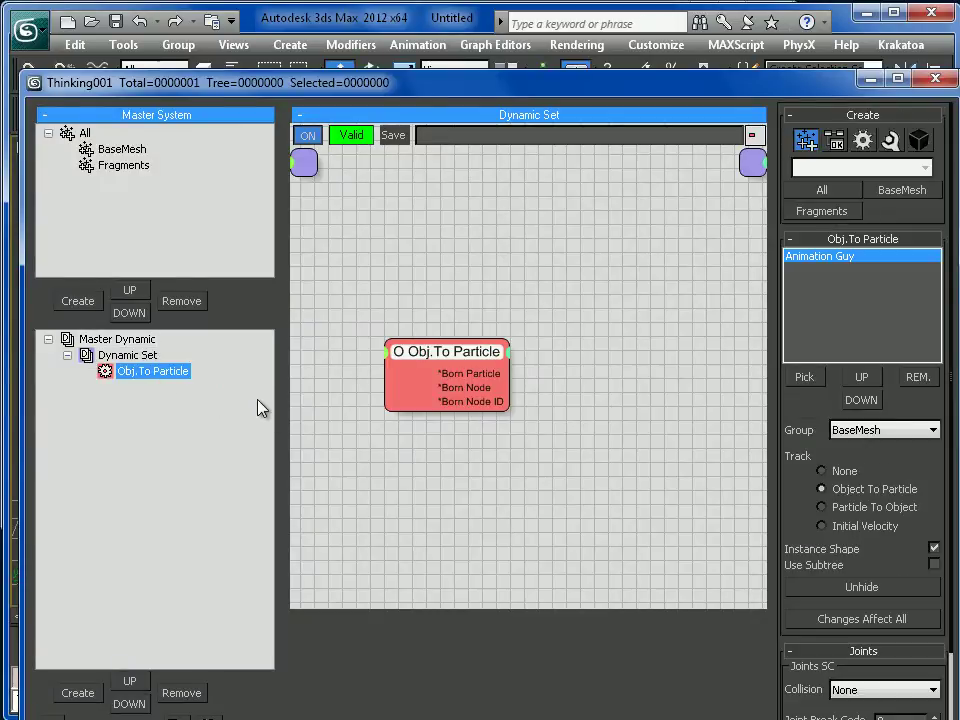
pyautogui.click(862, 588)
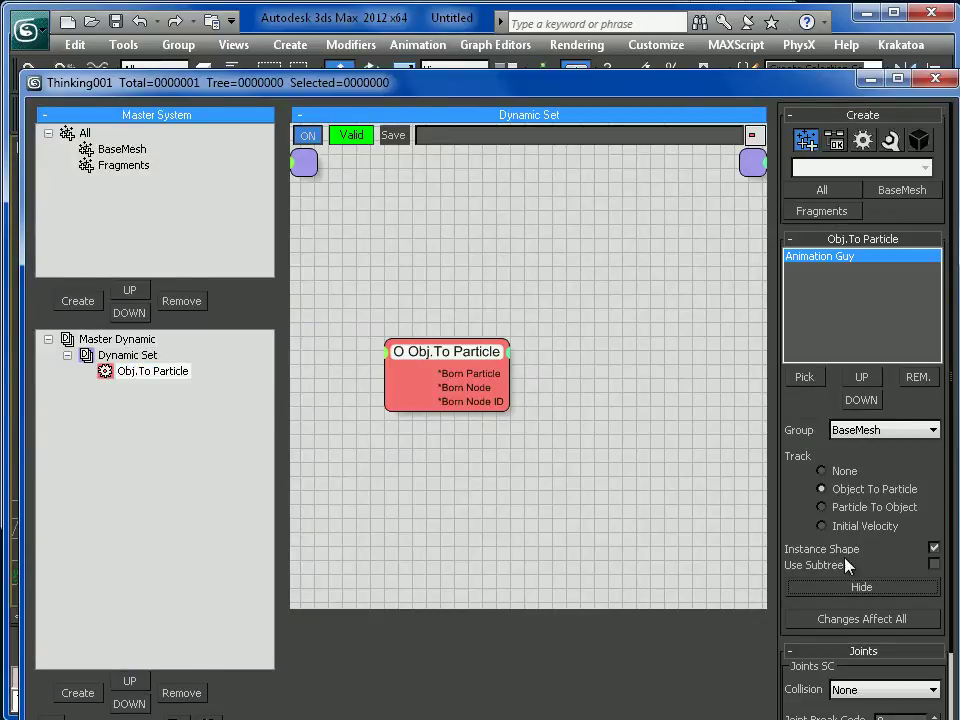
pyautogui.moveTo(609, 82); pyautogui.dragTo(599, 58)
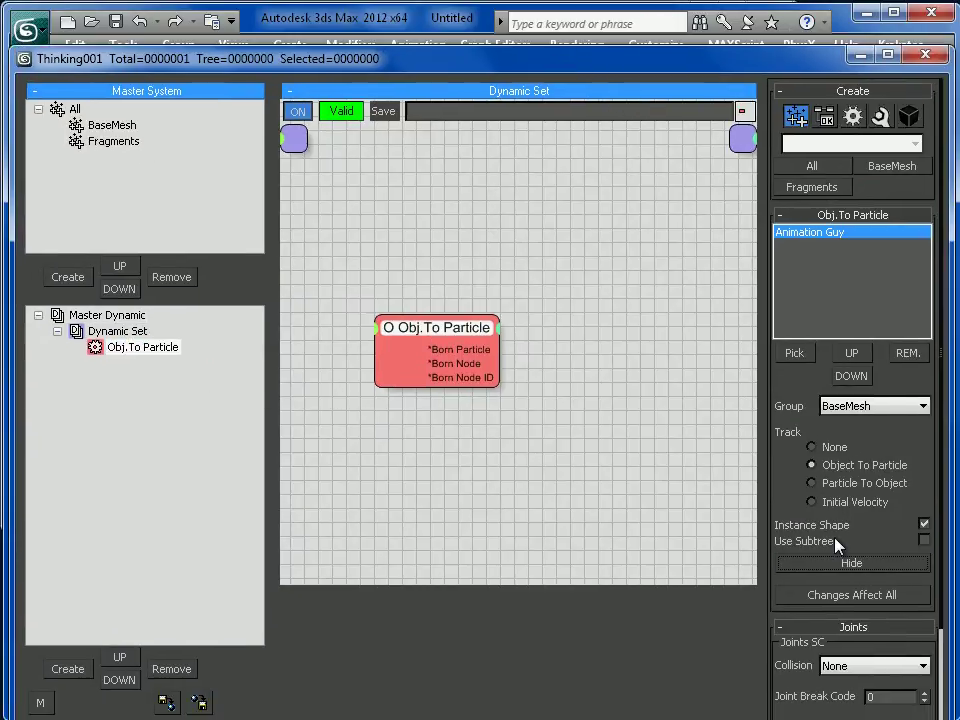
pyautogui.click(923, 523)
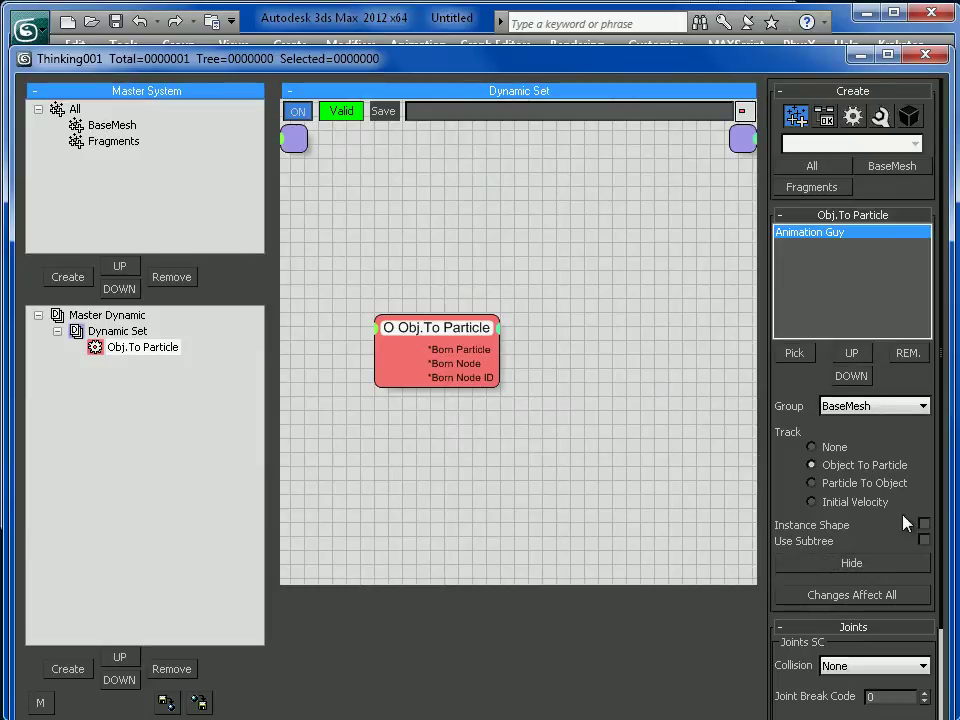
pyautogui.moveTo(440, 68); pyautogui.dragTo(469, 40)
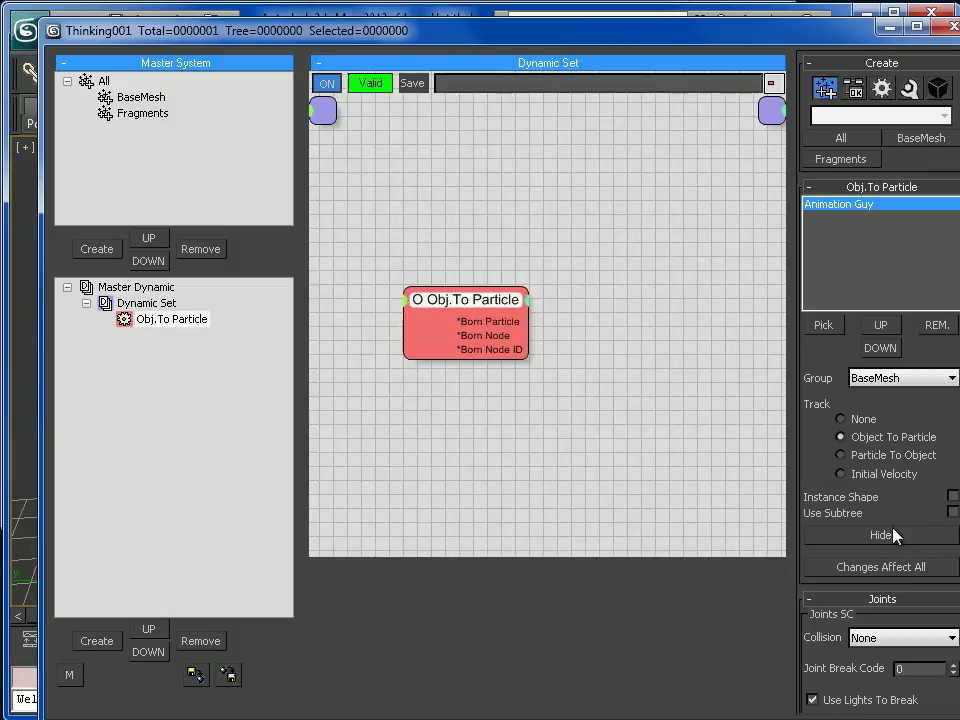
# Create a second dynamic set under Master Dynamic and rename the first one as Create.
pyautogui.click(130, 288)
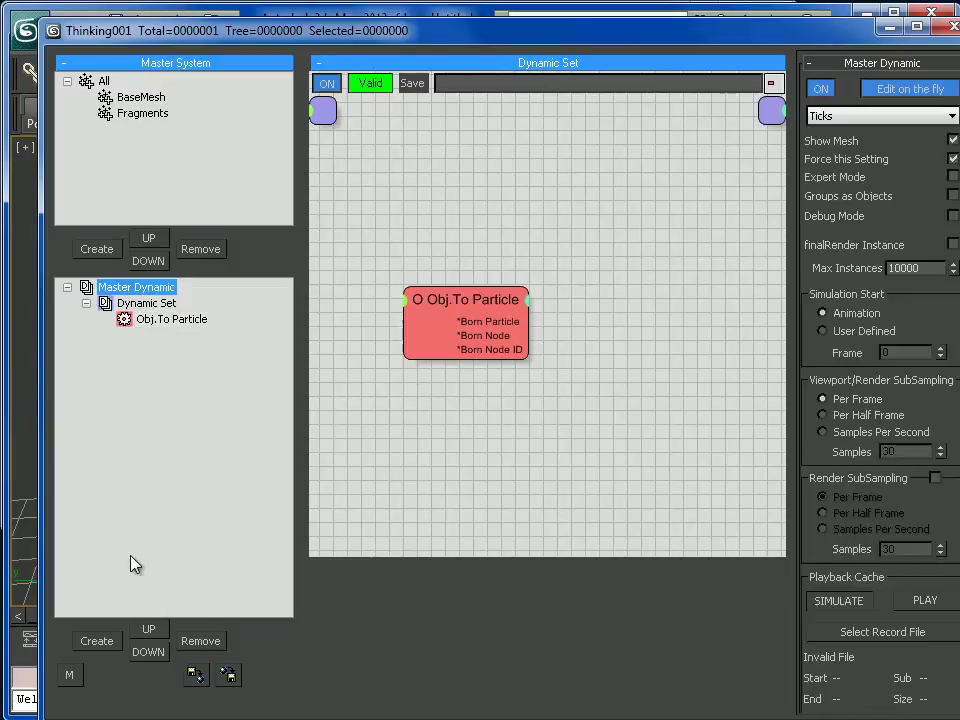
pyautogui.click(93, 638)
pyautogui.click(160, 304)
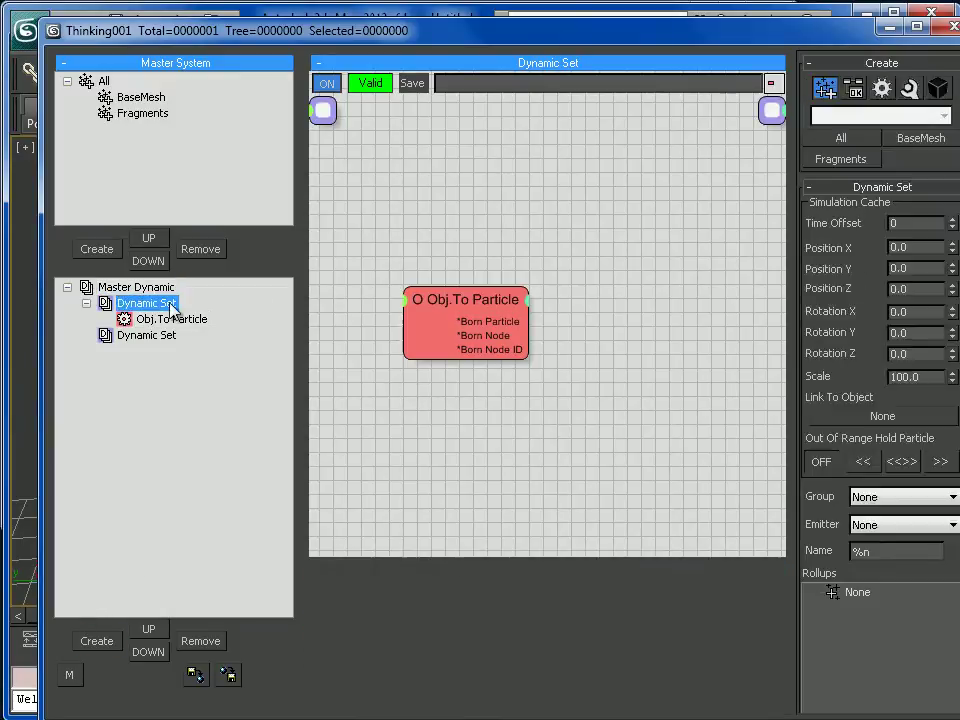
pyautogui.click(171, 304)
pyautogui.write('Create')
pyautogui.press('Return')
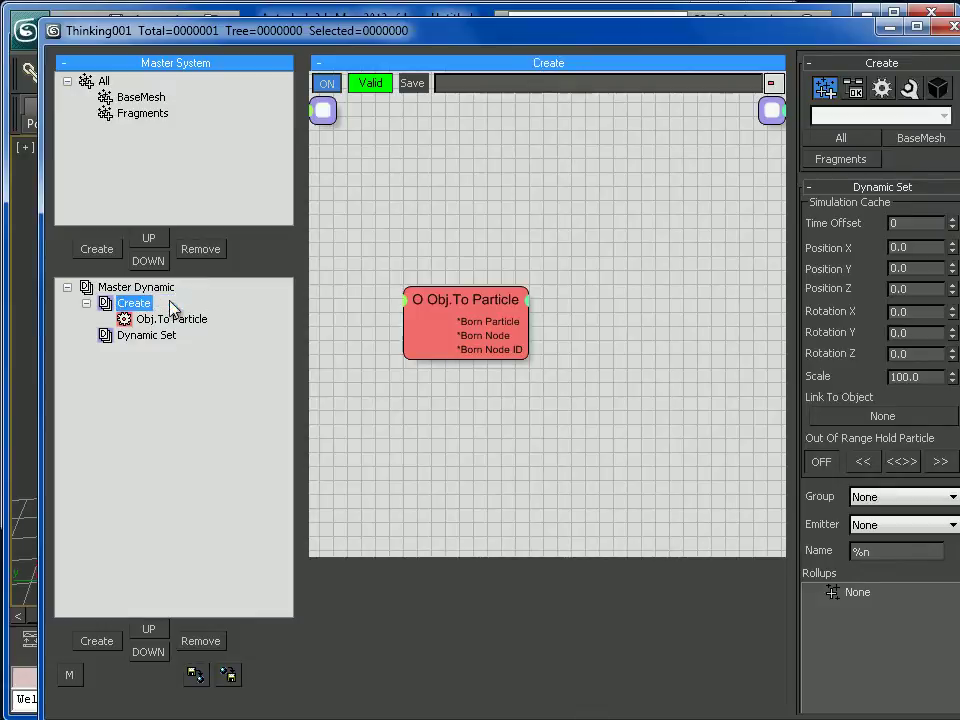
# Rename the new dynamic set as GeomInstance and enlarge its node work area.
pyautogui.click(166, 337)
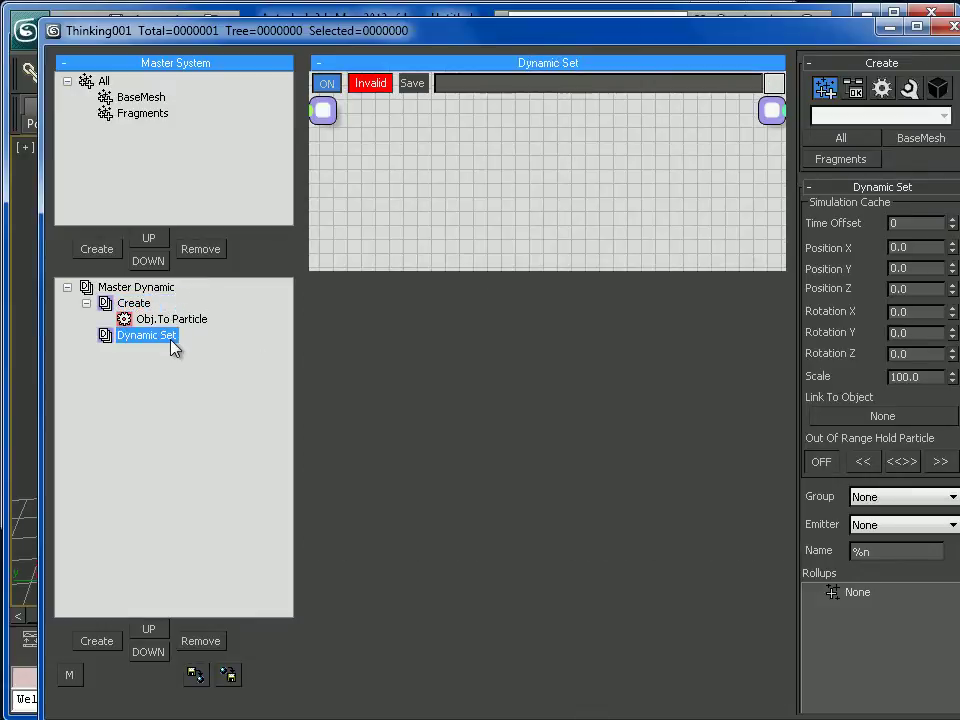
pyautogui.click(171, 340)
pyautogui.write('GeomIn')
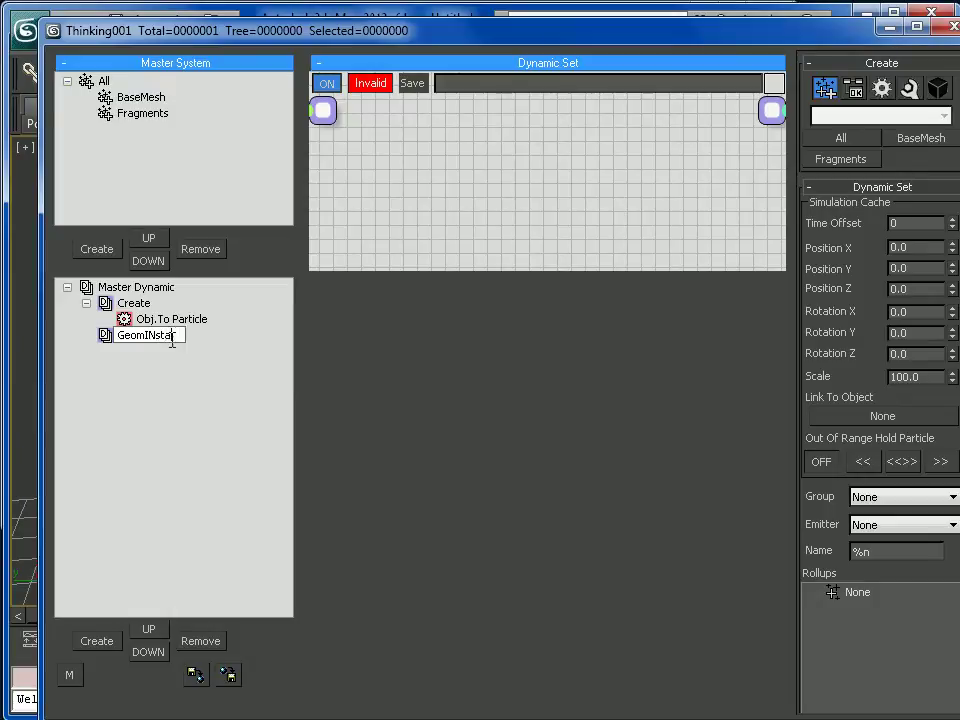
pyautogui.write('stance')
pyautogui.press('Return')
pyautogui.moveTo(567, 263); pyautogui.dragTo(549, 590)
# Add a BaseMesh group node to the GeomInstance set.
pyautogui.rightClick(369, 221)
pyautogui.moveTo(373, 230)
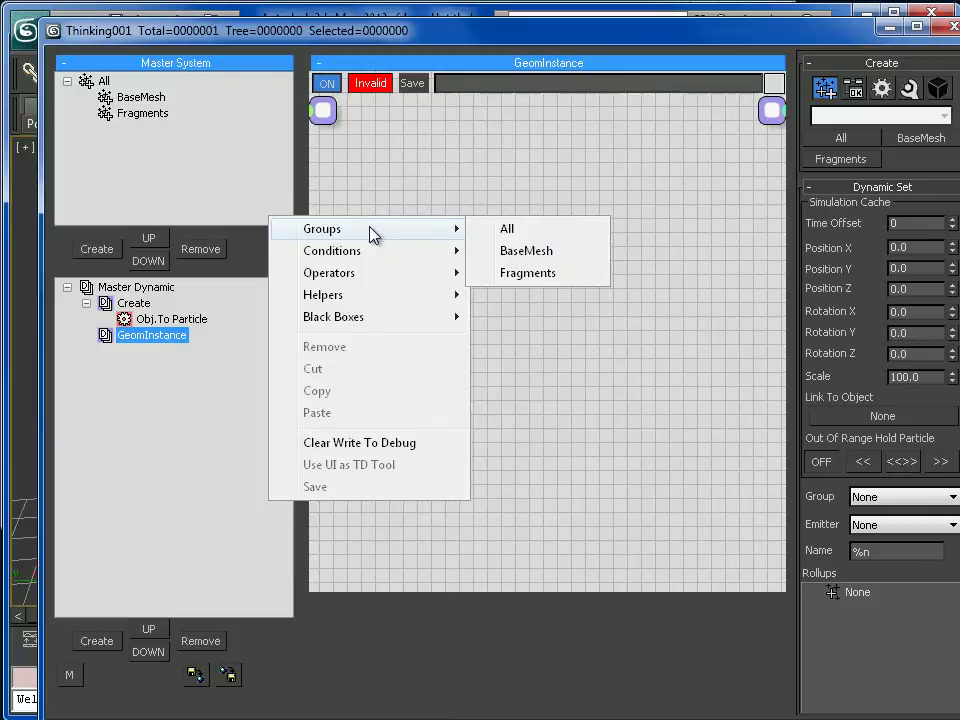
pyautogui.click(530, 251)
pyautogui.click(439, 242)
# Add a Geom Instance shape operator and wire the BaseMesh Particle output to its Particle input.
pyautogui.rightClick(589, 219)
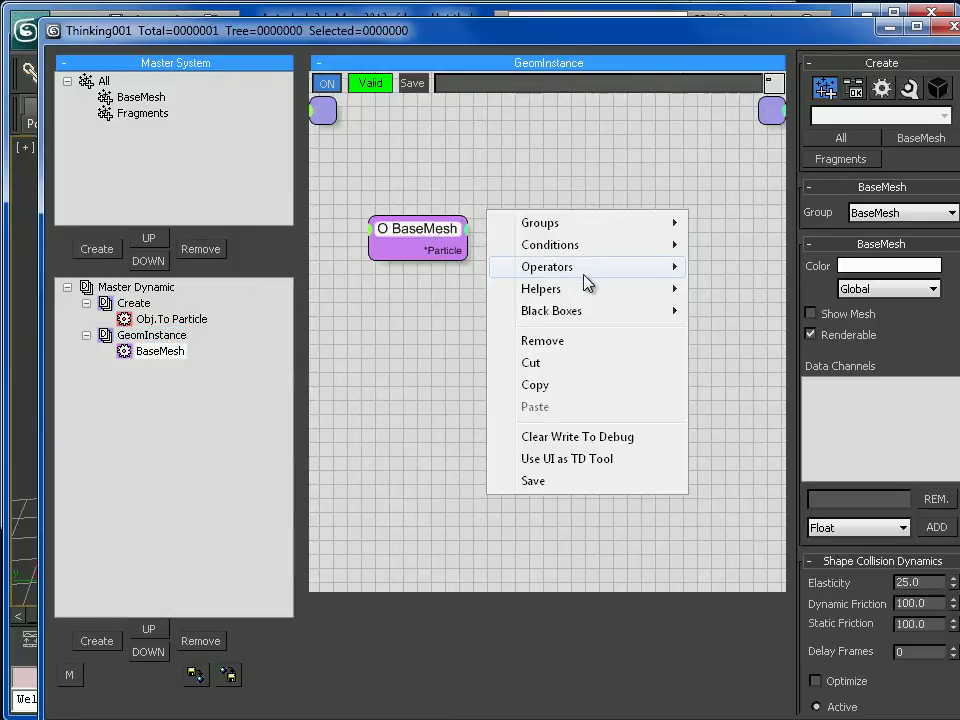
pyautogui.moveTo(607, 270)
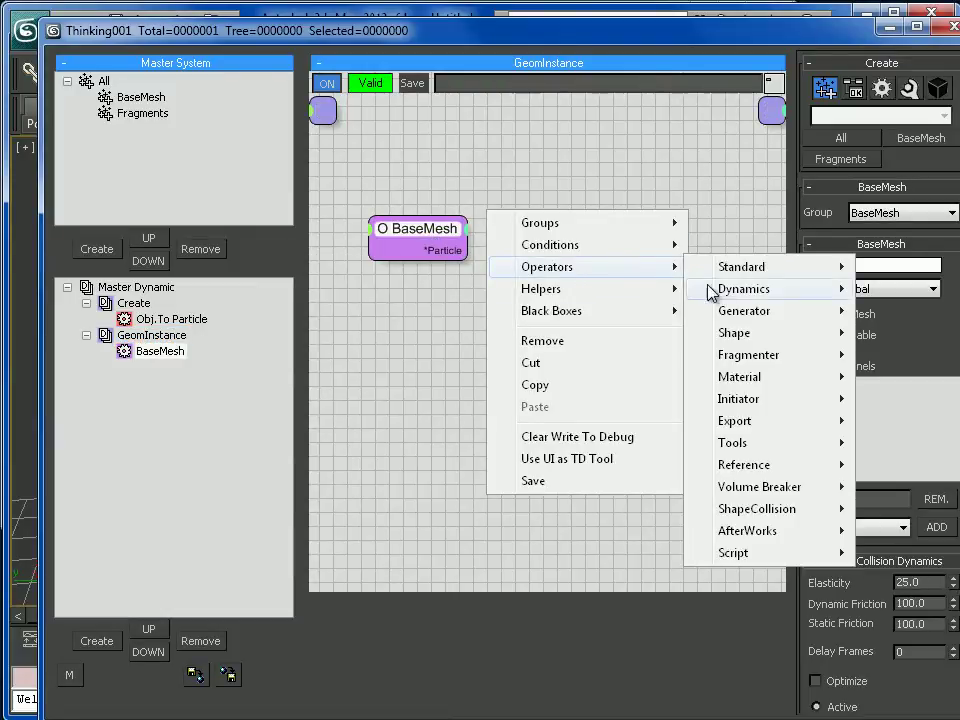
pyautogui.moveTo(748, 298)
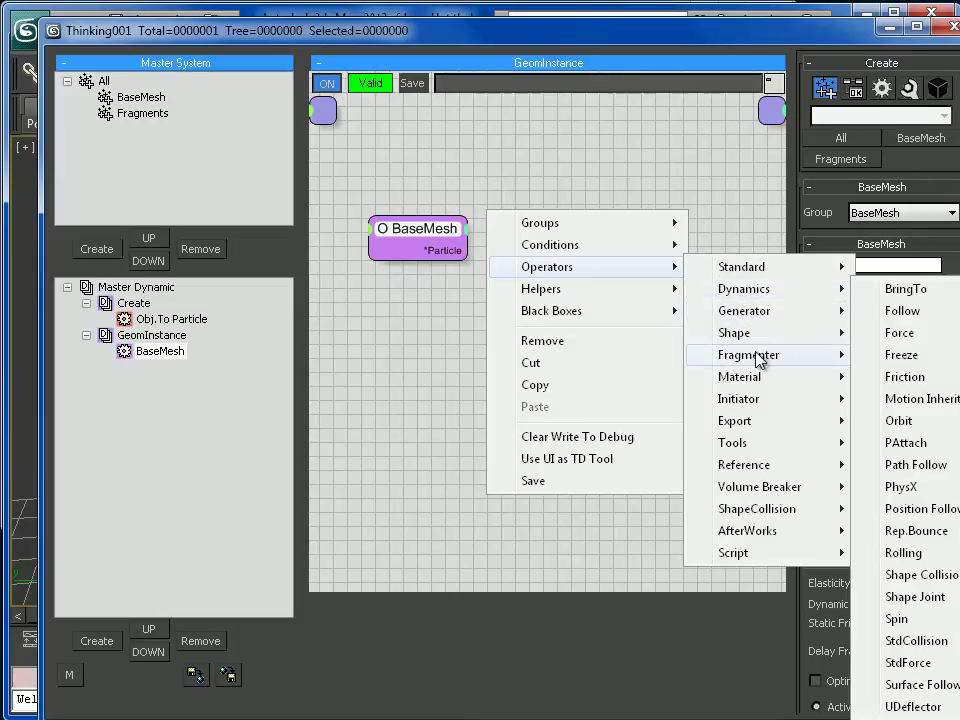
pyautogui.moveTo(770, 333)
pyautogui.click(909, 343)
pyautogui.moveTo(602, 246); pyautogui.dragTo(467, 250)
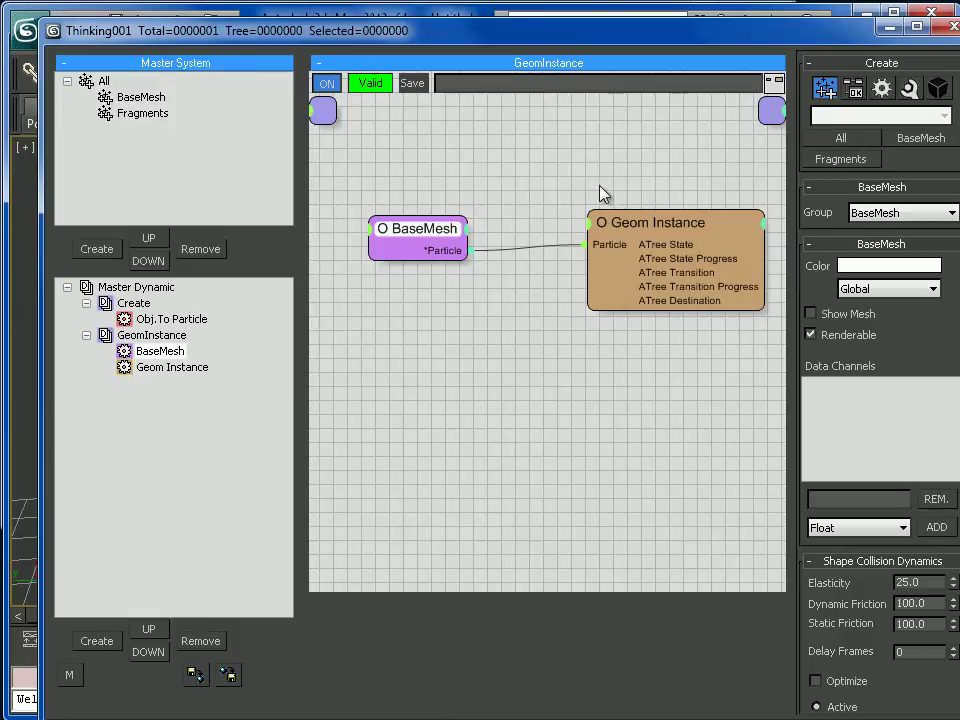
pyautogui.moveTo(645, 222); pyautogui.dragTo(647, 225)
# Assign the Animation Guy mesh as the Geom Instance object and remove Bip01 Head from its list.
pyautogui.moveTo(620, 32); pyautogui.dragTo(422, 284)
pyautogui.click(627, 590)
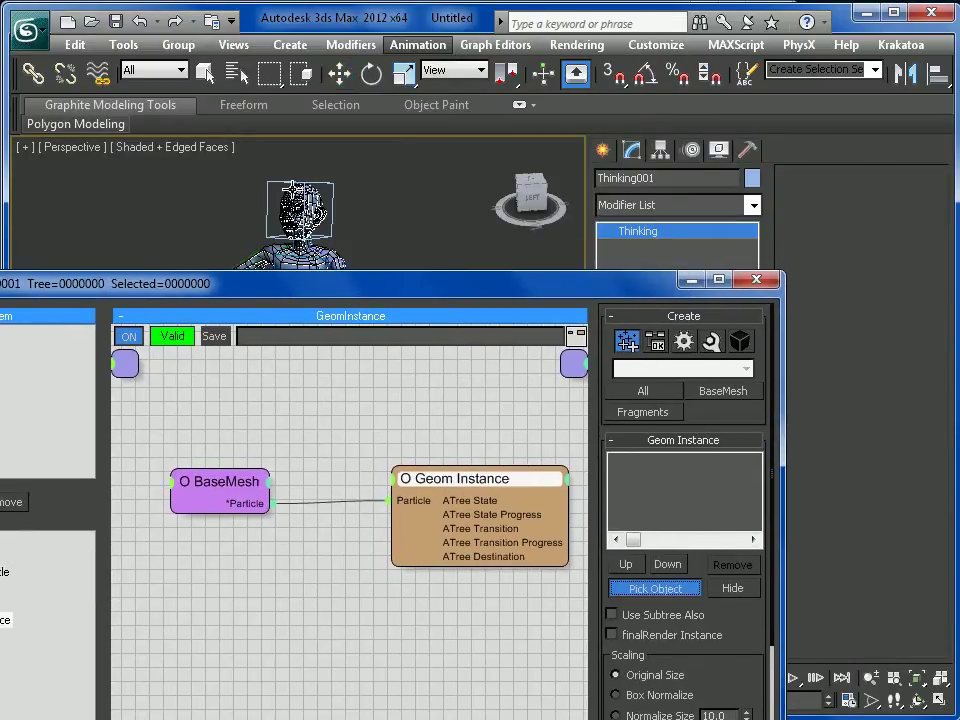
pyautogui.click(296, 192)
pyautogui.click(697, 508)
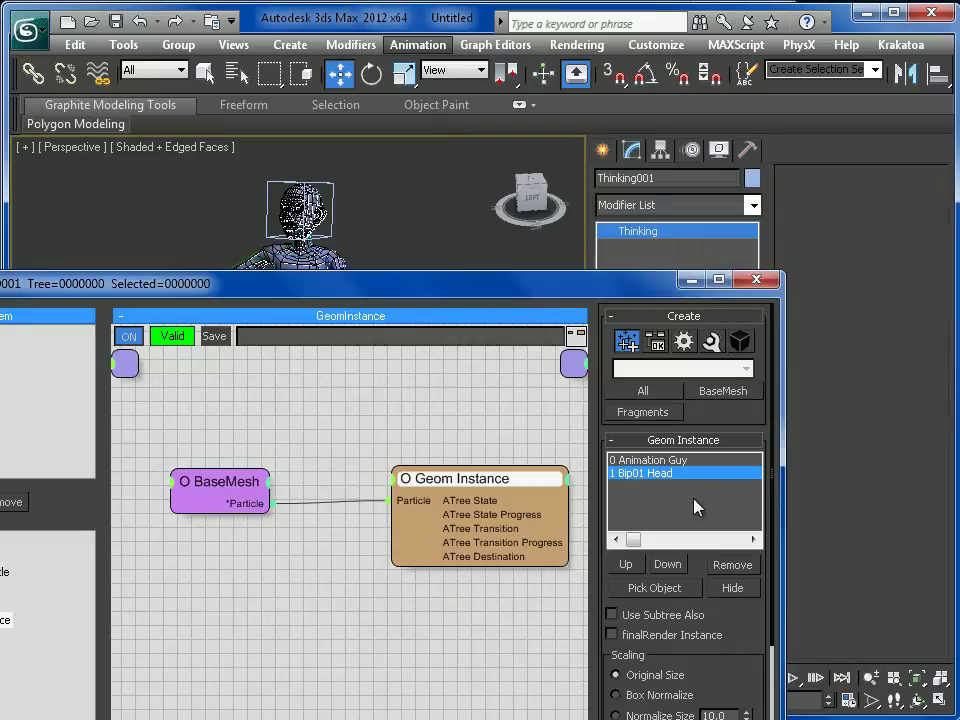
pyautogui.click(733, 567)
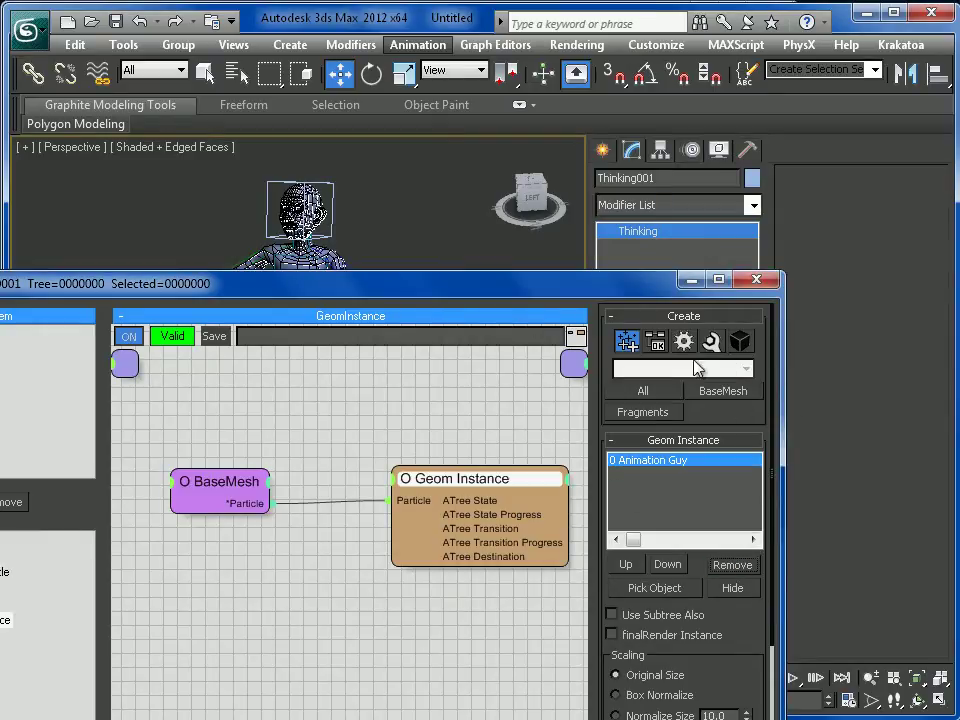
pyautogui.moveTo(590, 291); pyautogui.dragTo(796, 43)
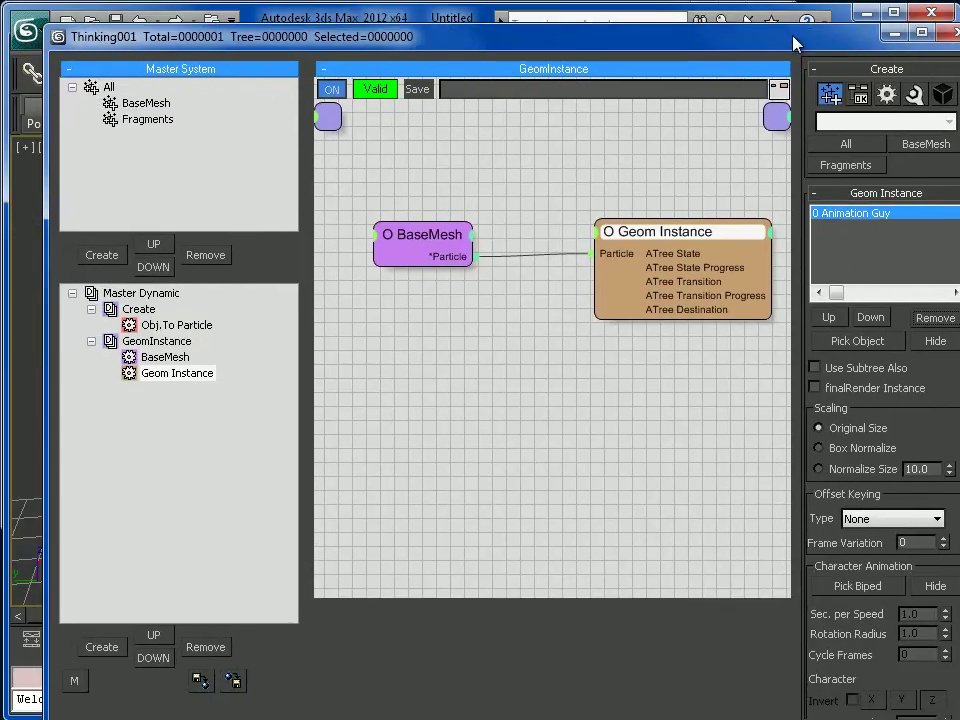
# Hide the original Animation Guy mesh in the viewport and scrub the timeline to check the instanced particle mesh.
pyautogui.click(890, 35)
pyautogui.moveTo(88, 617); pyautogui.dragTo(190, 615)
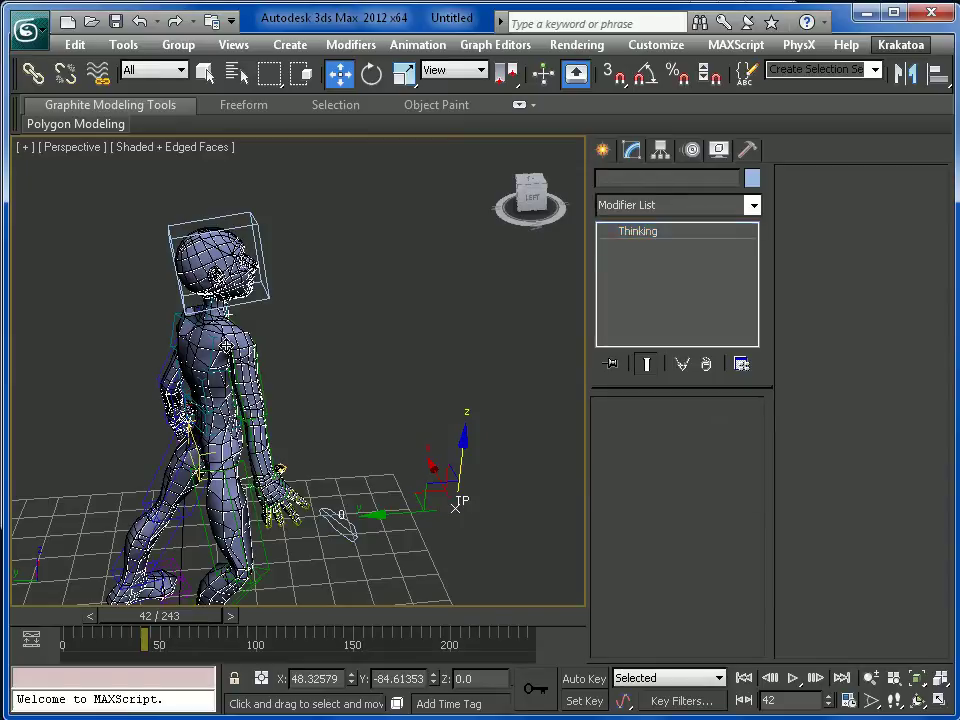
pyautogui.click(227, 347)
pyautogui.rightClick(222, 340)
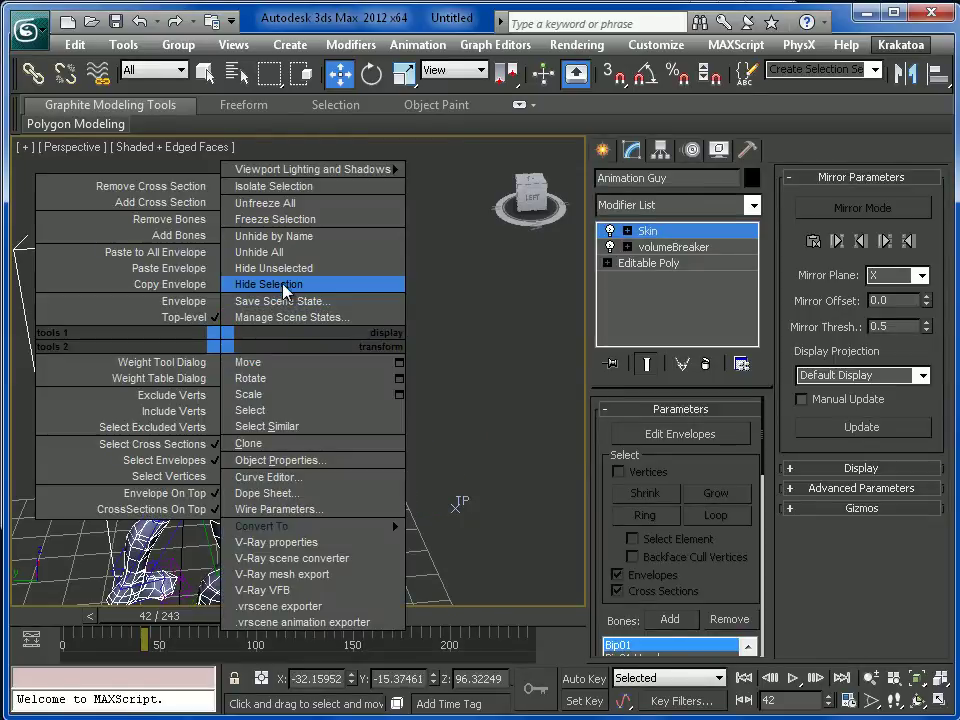
pyautogui.click(278, 285)
pyautogui.moveTo(142, 620); pyautogui.dragTo(39, 621)
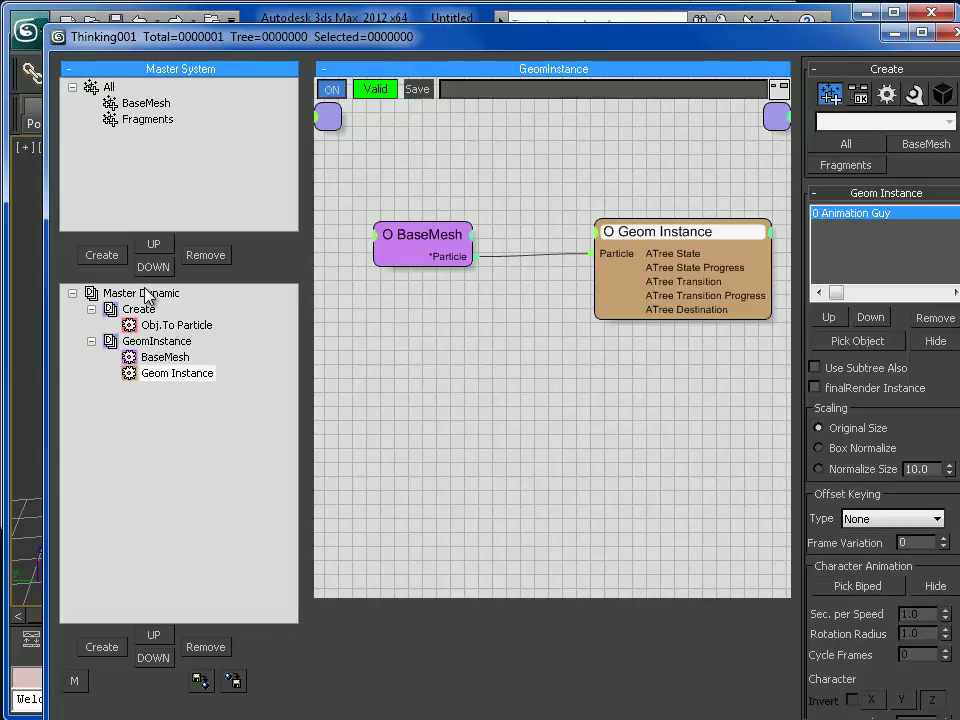
# Create another dynamic set under Master Dynamic, name it FragmentMe and enlarge its node work area.
pyautogui.click(148, 292)
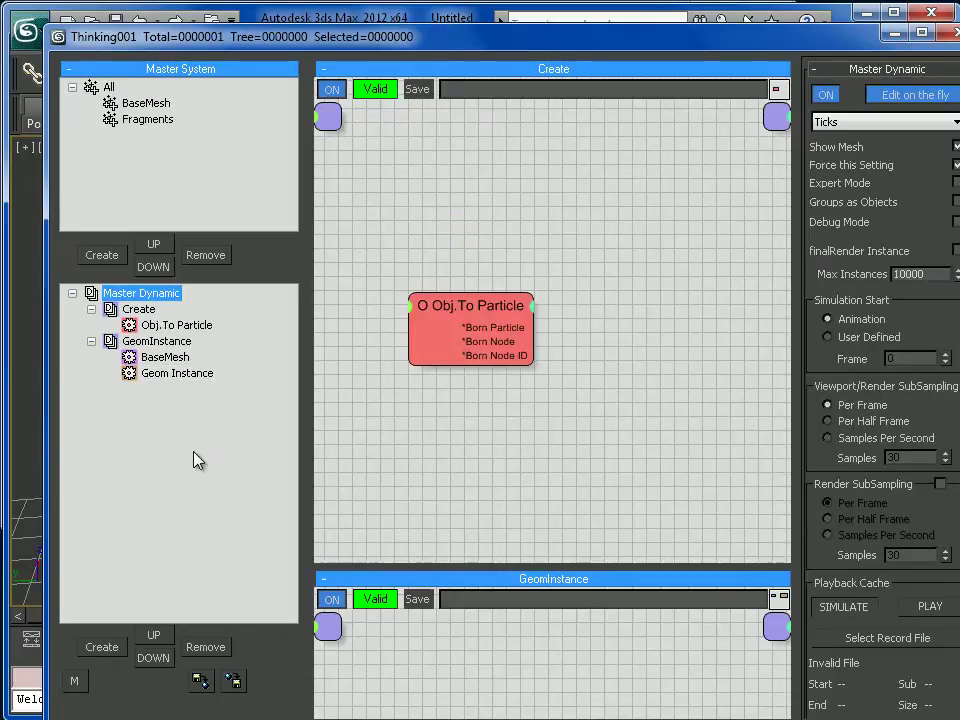
pyautogui.click(101, 647)
pyautogui.click(152, 390)
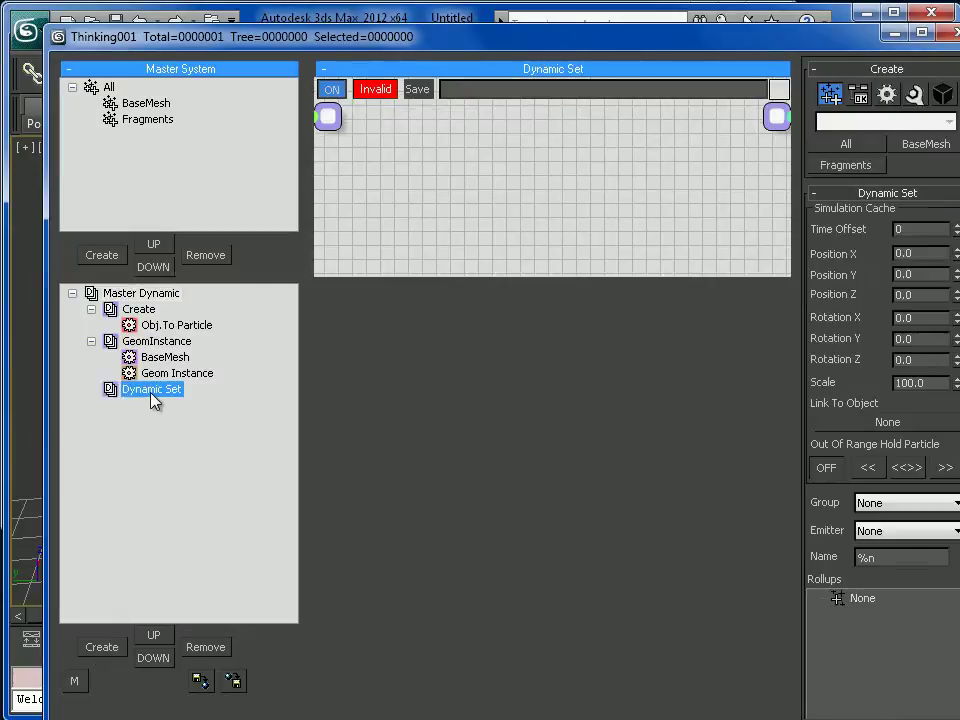
pyautogui.press('F2')
pyautogui.write('FragmentMe')
pyautogui.press('Return')
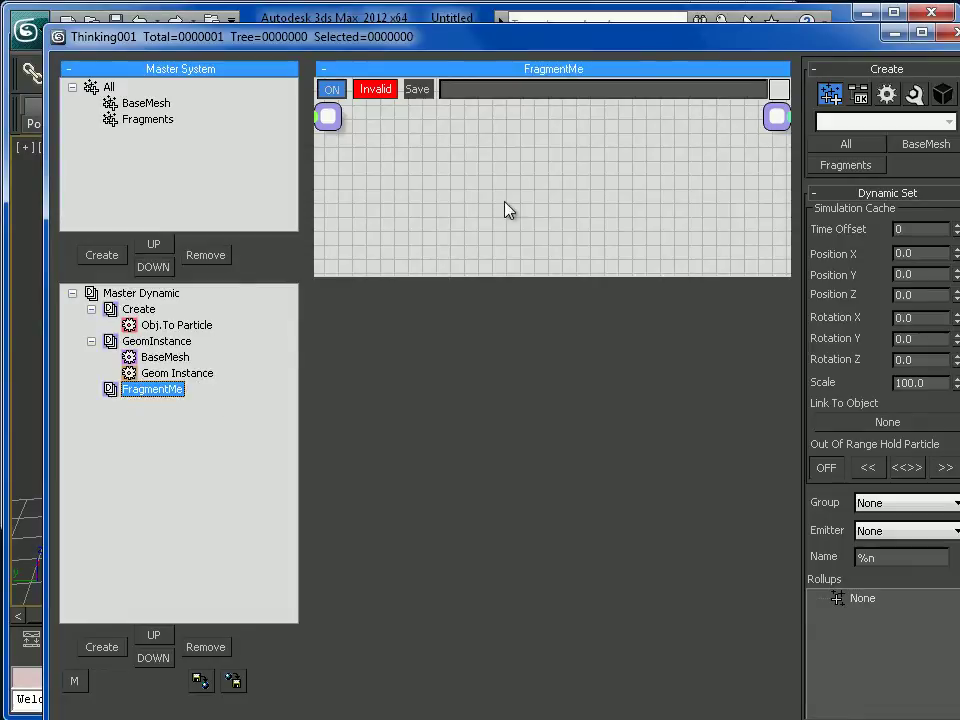
pyautogui.moveTo(459, 275); pyautogui.dragTo(459, 497)
# Add a BaseMesh group node to the FragmentMe set.
pyautogui.rightClick(377, 236)
pyautogui.moveTo(396, 251)
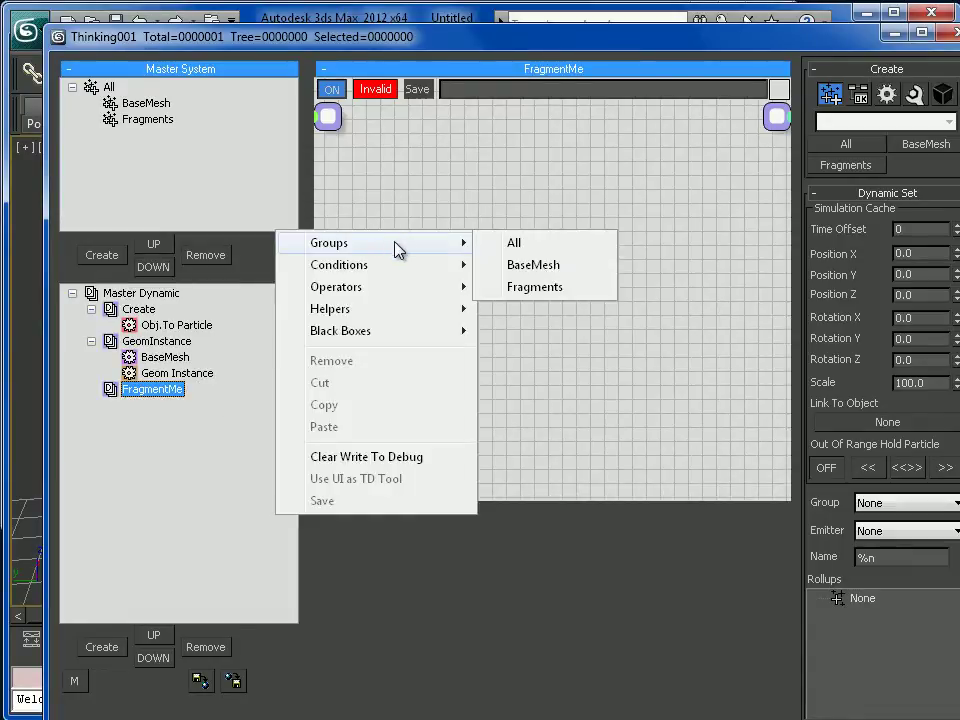
pyautogui.click(534, 264)
pyautogui.moveTo(426, 256); pyautogui.dragTo(405, 260)
pyautogui.click(589, 246)
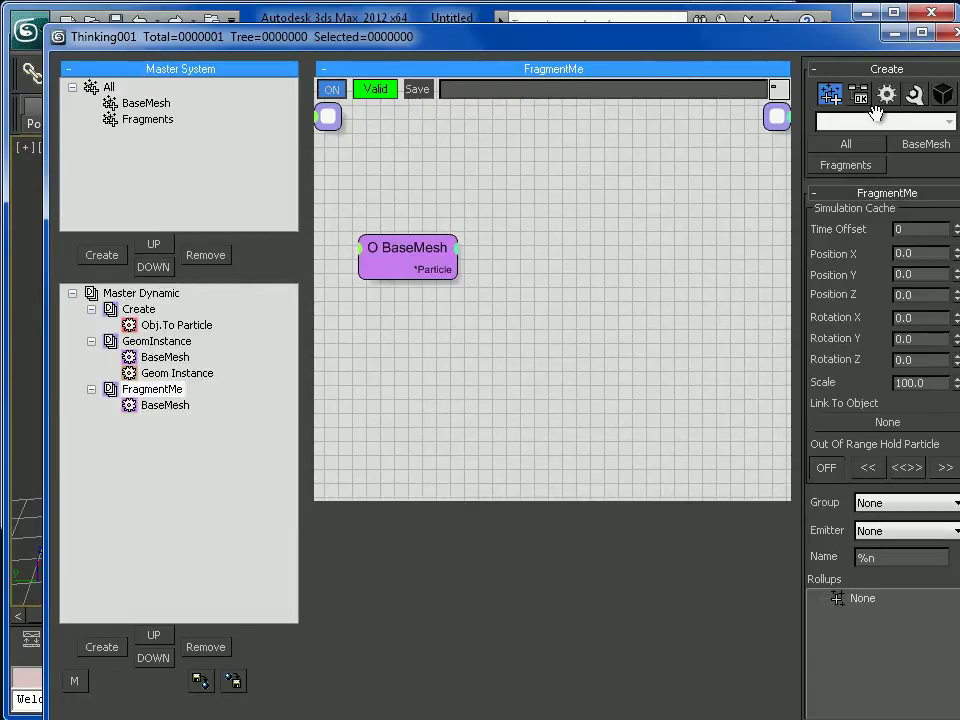
# Add a Fragment operator to the FragmentMe set and wire the BaseMesh Particle output to its Particle input.
pyautogui.rightClick(395, 250)
pyautogui.moveTo(533, 310)
pyautogui.moveTo(680, 394)
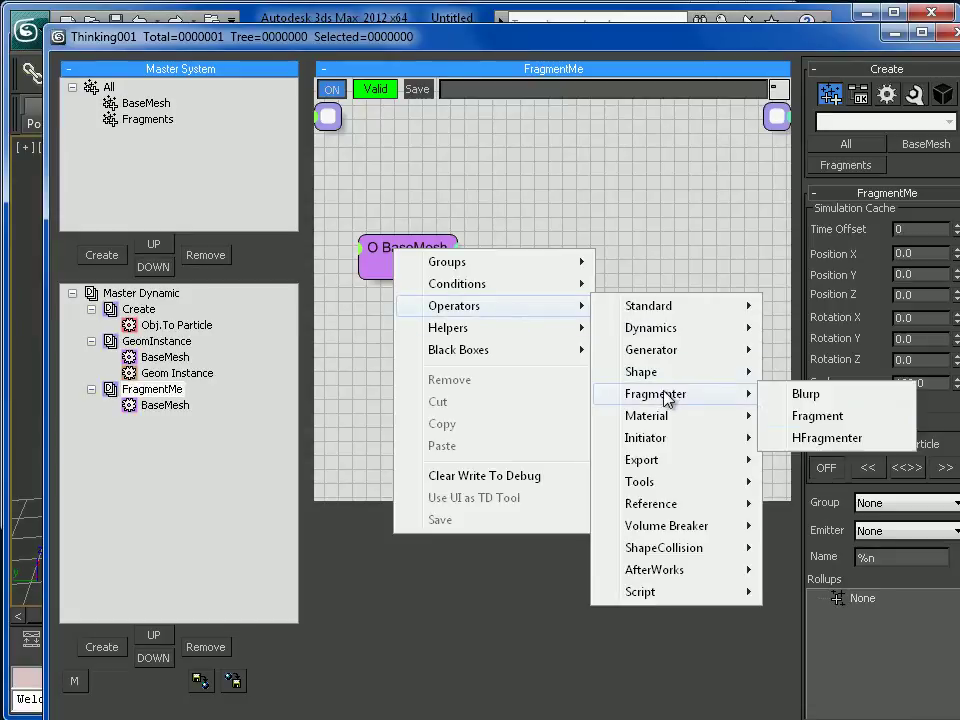
pyautogui.click(803, 422)
pyautogui.moveTo(613, 246); pyautogui.dragTo(681, 216)
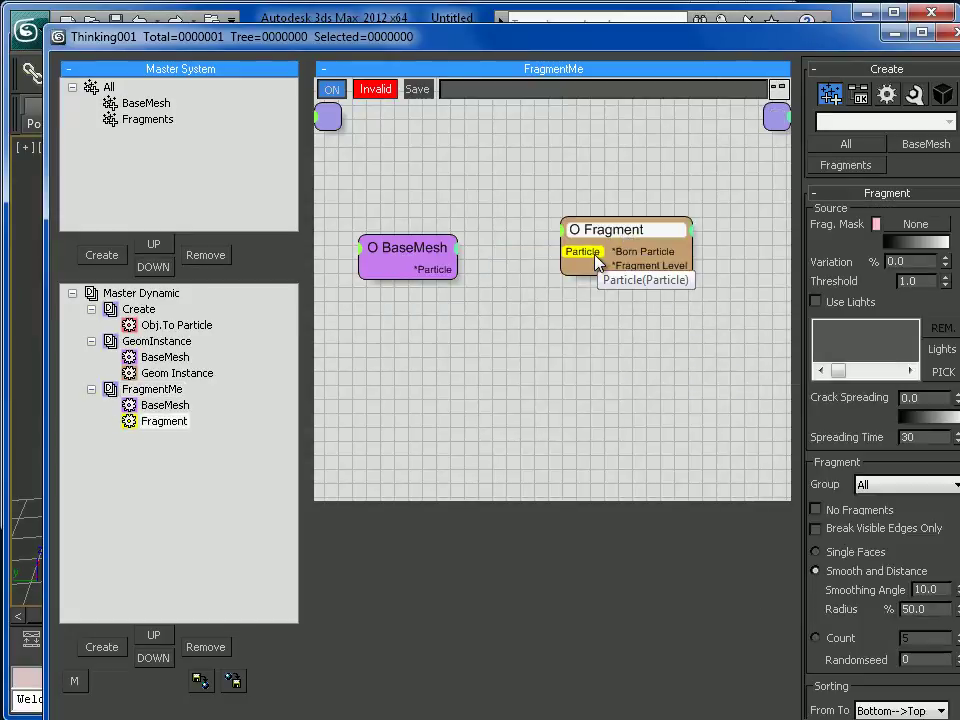
pyautogui.moveTo(463, 278); pyautogui.dragTo(431, 279)
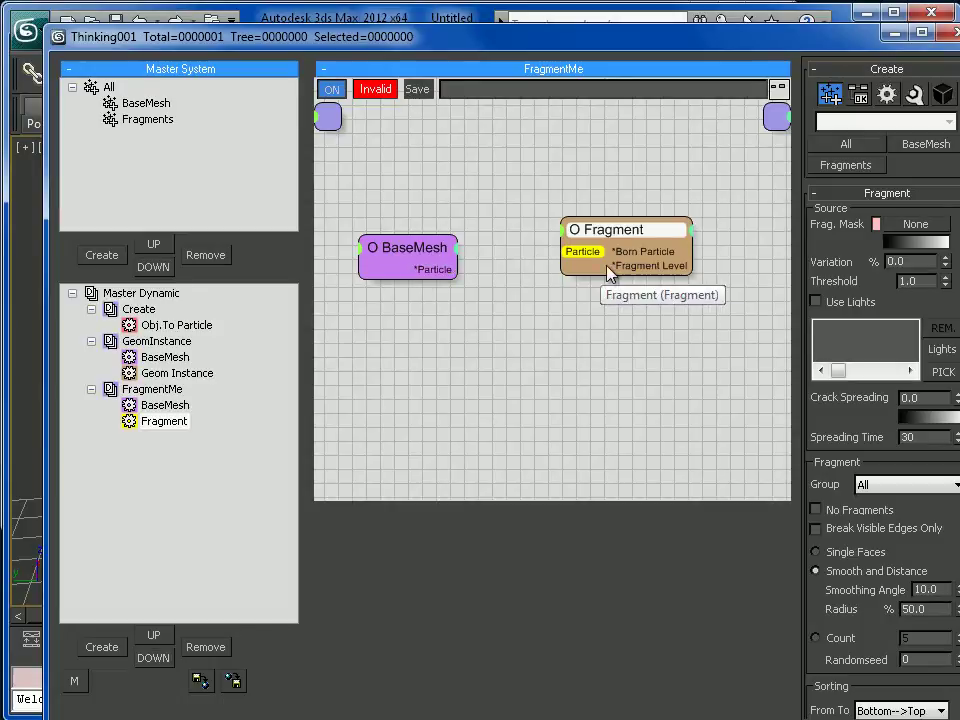
pyautogui.moveTo(563, 251); pyautogui.dragTo(440, 275)
pyautogui.moveTo(617, 251); pyautogui.dragTo(587, 284)
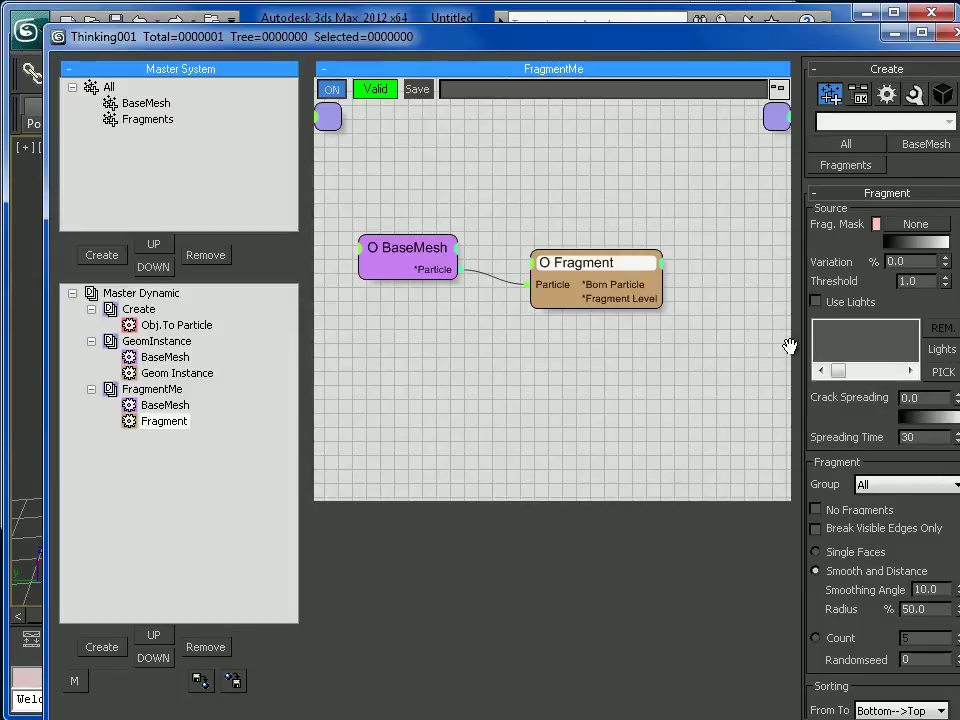
# Set the Fragment operator's Smoothing Angle to 180 and turn on Break Visible Edges Only.
pyautogui.moveTo(832, 414); pyautogui.dragTo(835, 306)
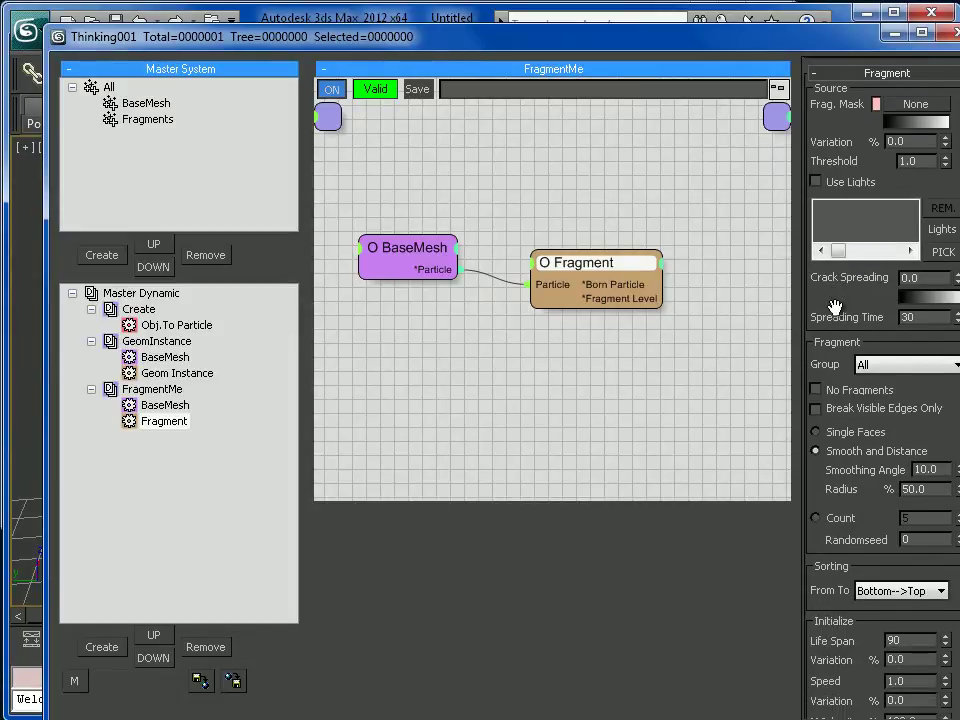
pyautogui.moveTo(940, 469); pyautogui.dragTo(861, 466)
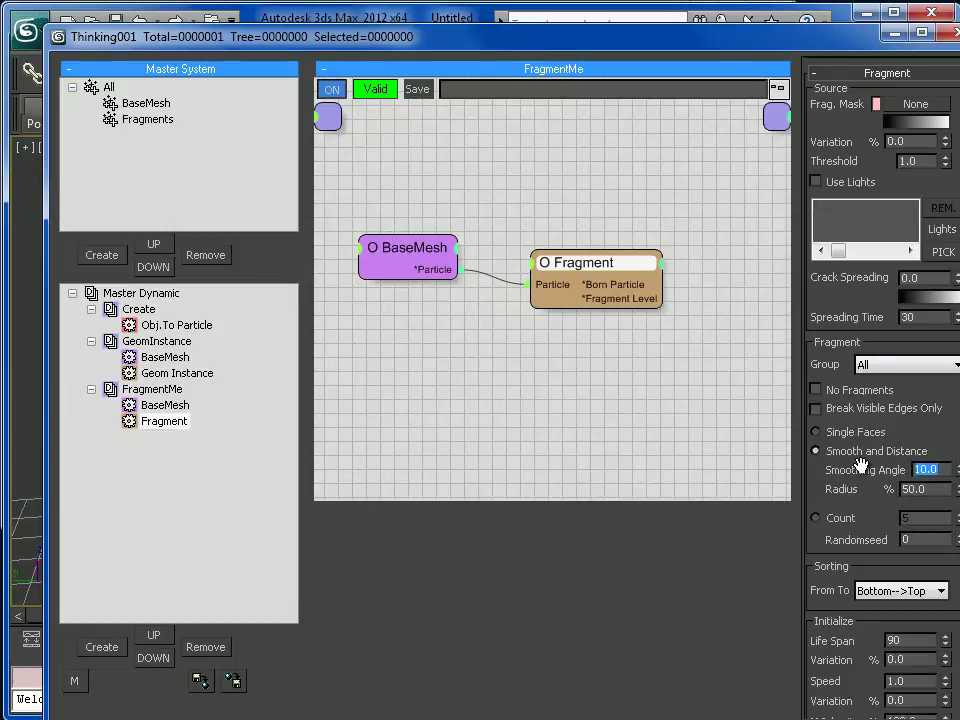
pyautogui.write('1')
pyautogui.press('Return')
pyautogui.moveTo(826, 492); pyautogui.dragTo(830, 596)
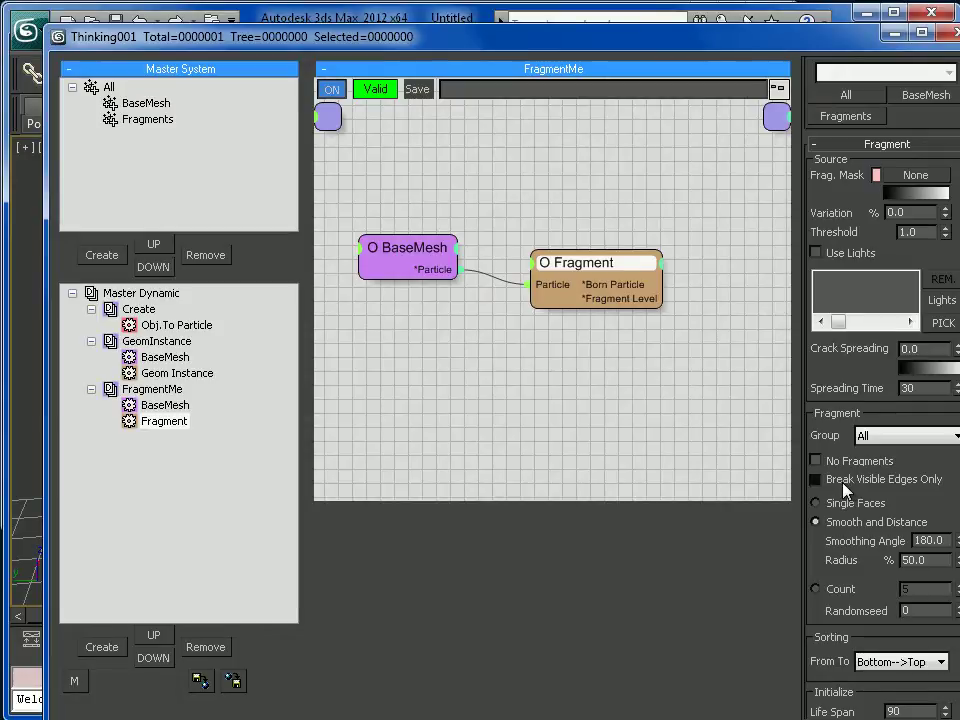
pyautogui.scroll(-5, 825, 546)
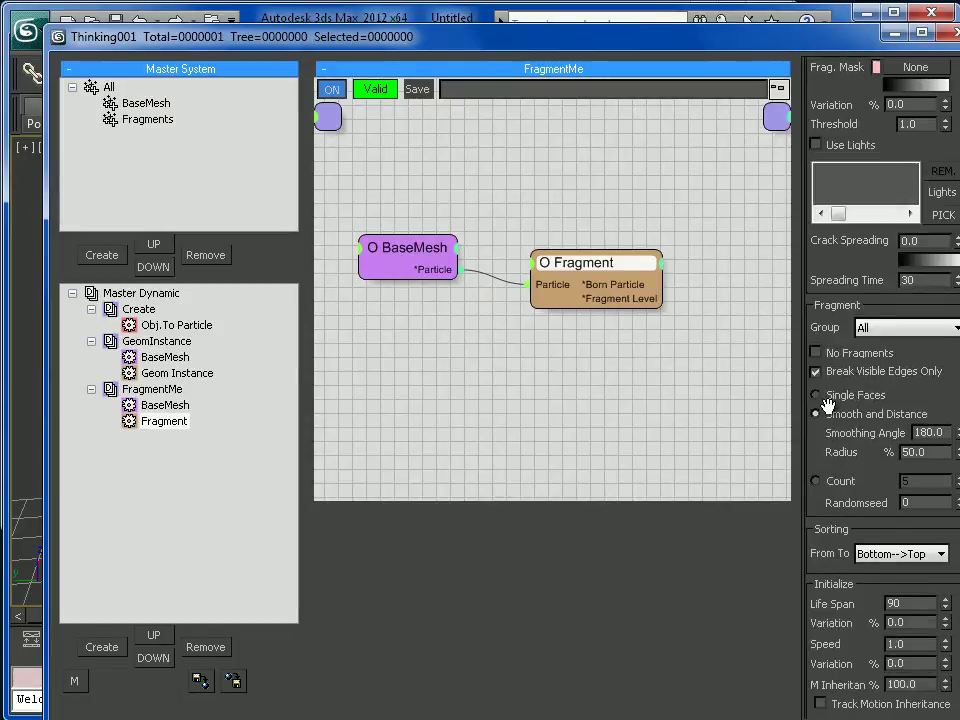
# Set the Fragment operator's motion inheritance to 300%.
pyautogui.scroll(-2, 833, 360)
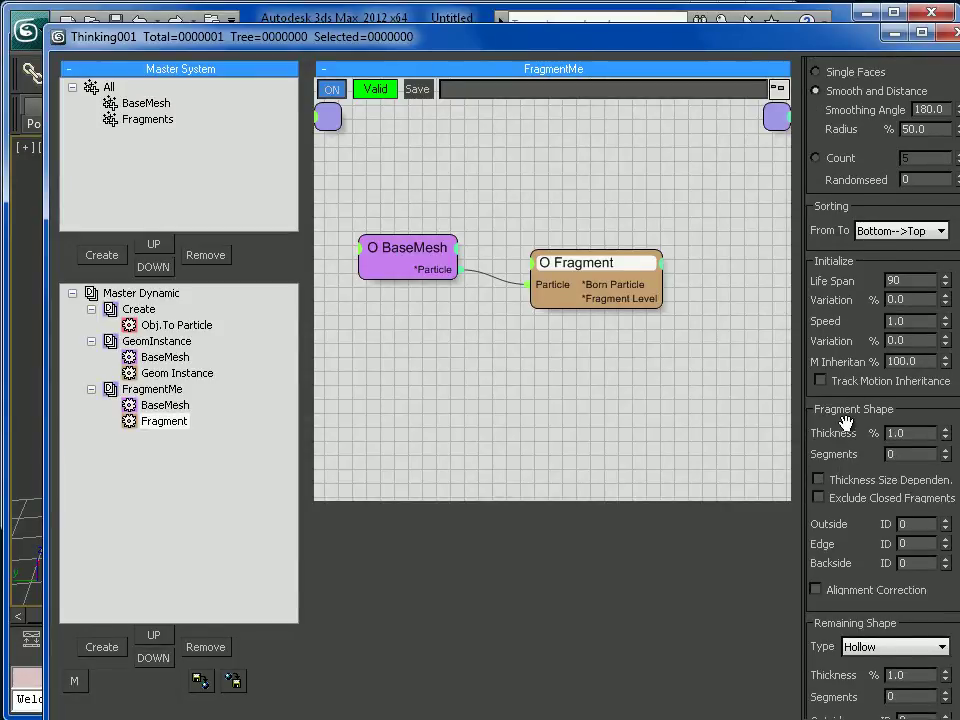
pyautogui.doubleClick(918, 368)
pyautogui.write('200')
pyautogui.press('Return')
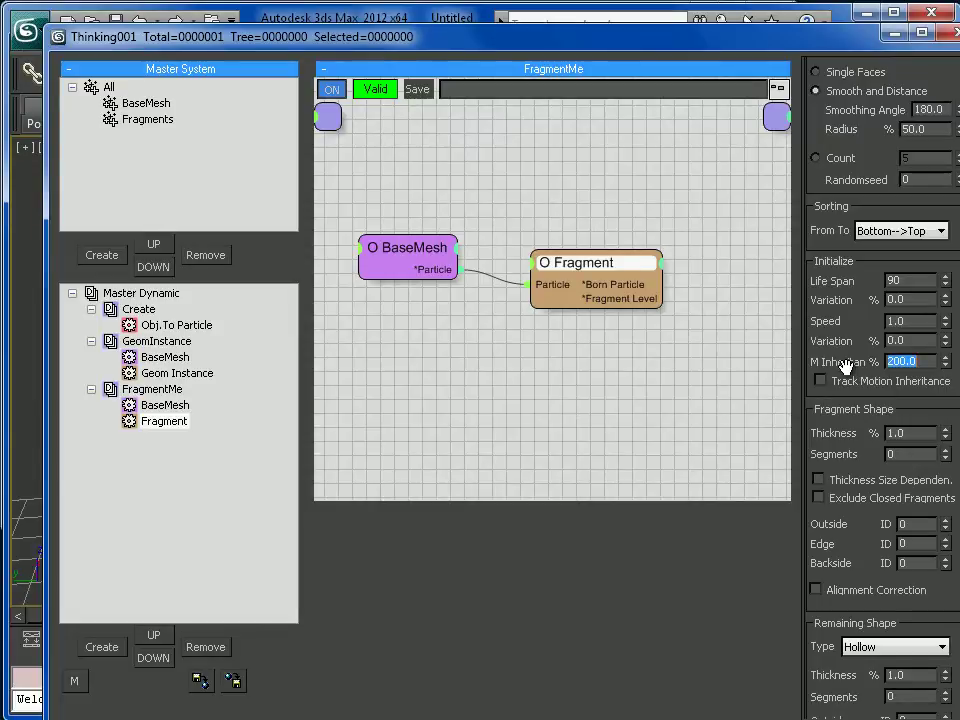
pyautogui.write('60')
pyautogui.moveTo(899, 361); pyautogui.dragTo(854, 344)
pyautogui.write('300')
pyautogui.press('Return')
pyautogui.click(835, 354)
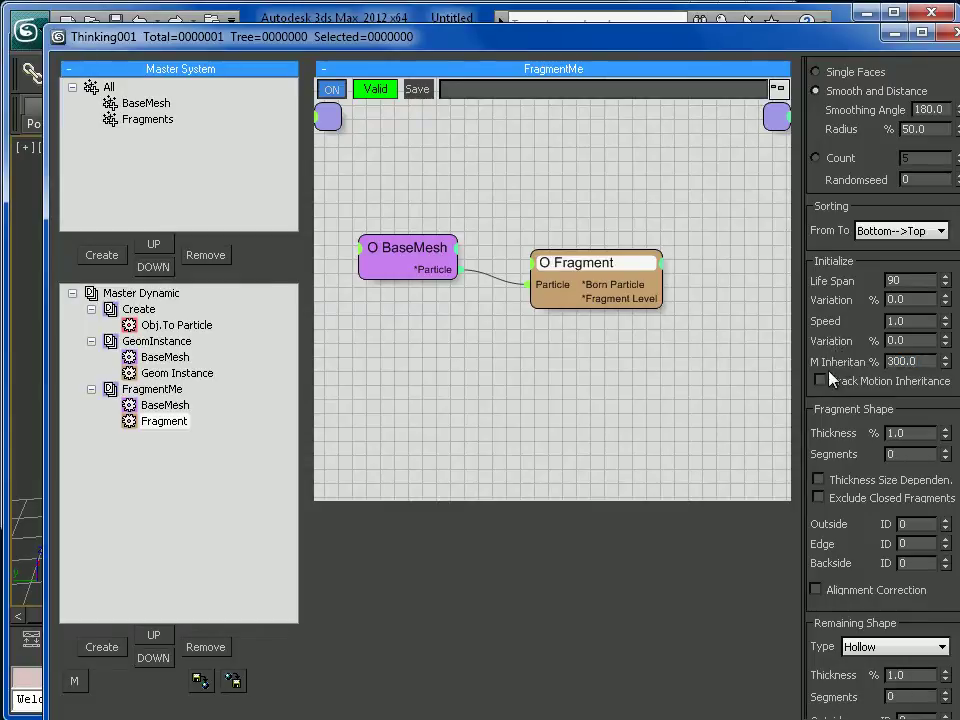
# Reset the fragments' initial Speed to 0 and set their Life Span to 1000.
pyautogui.rightClick(944, 322)
pyautogui.scroll(2, 840, 337)
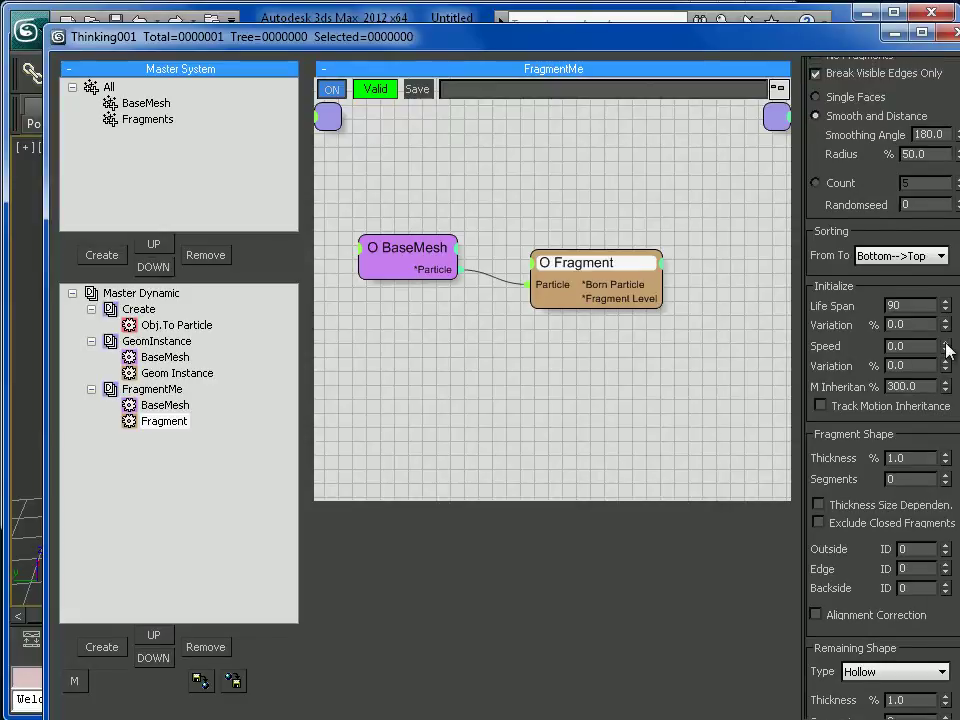
pyautogui.moveTo(921, 305); pyautogui.dragTo(770, 290)
pyautogui.write('1000')
pyautogui.scroll(-4, 831, 330)
pyautogui.scroll(-1, 838, 371)
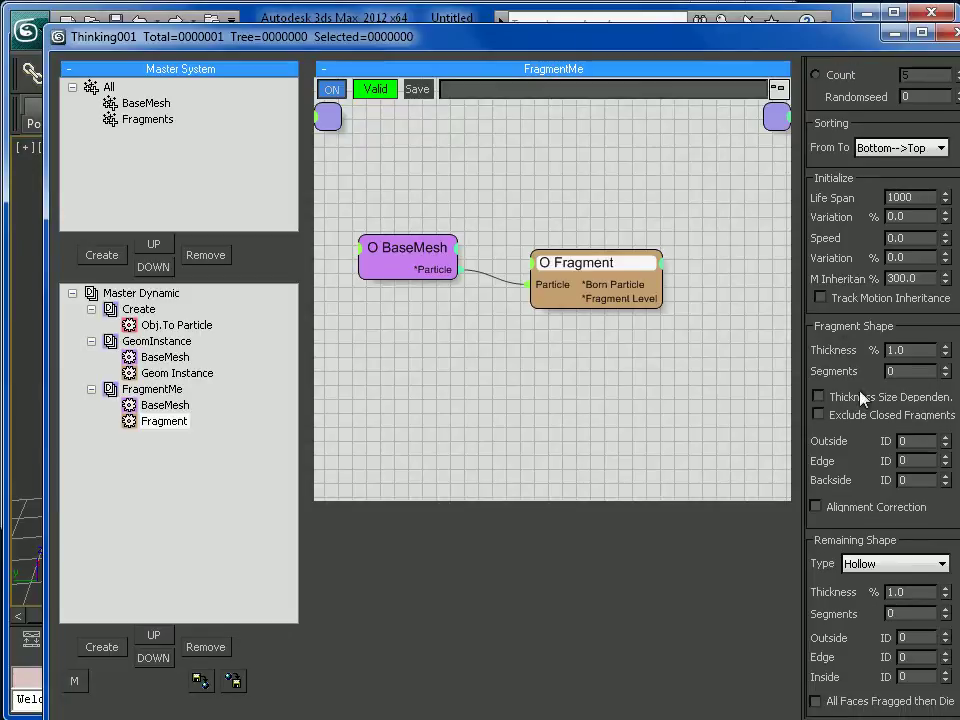
# Turn on Exclude Closed Fragments in the Fragment operator's fragment shape settings.
pyautogui.moveTo(801, 352); pyautogui.dragTo(851, 445)
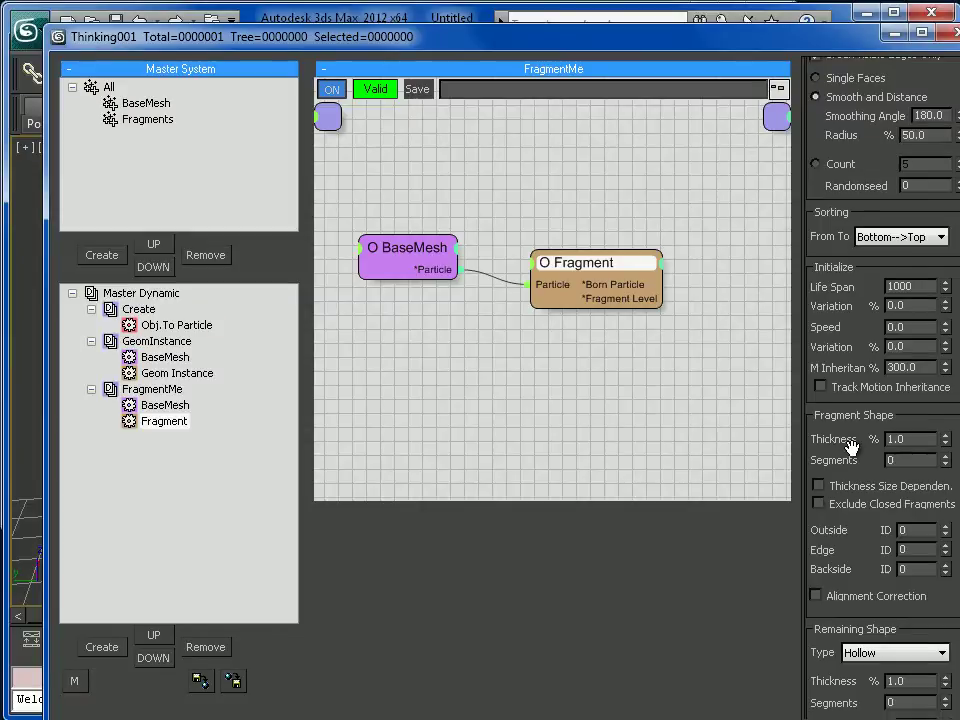
pyautogui.moveTo(838, 541); pyautogui.dragTo(843, 401)
pyautogui.click(831, 461)
pyautogui.moveTo(831, 553); pyautogui.dragTo(846, 426)
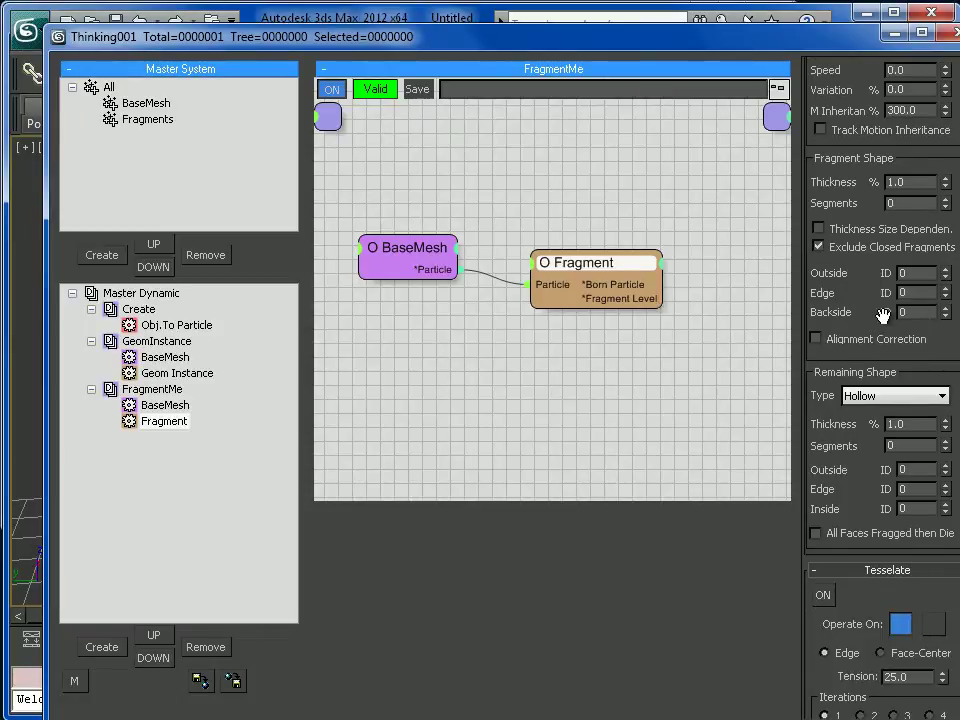
pyautogui.moveTo(860, 311); pyautogui.dragTo(880, 338)
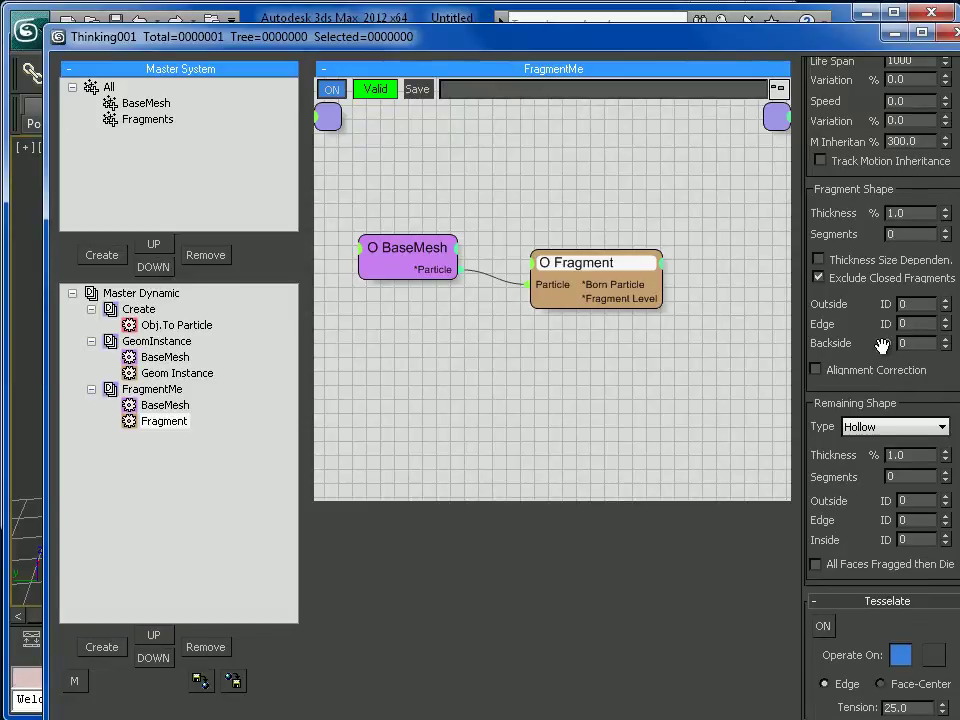
pyautogui.moveTo(880, 341); pyautogui.dragTo(886, 362)
pyautogui.moveTo(957, 382); pyautogui.dragTo(940, 440)
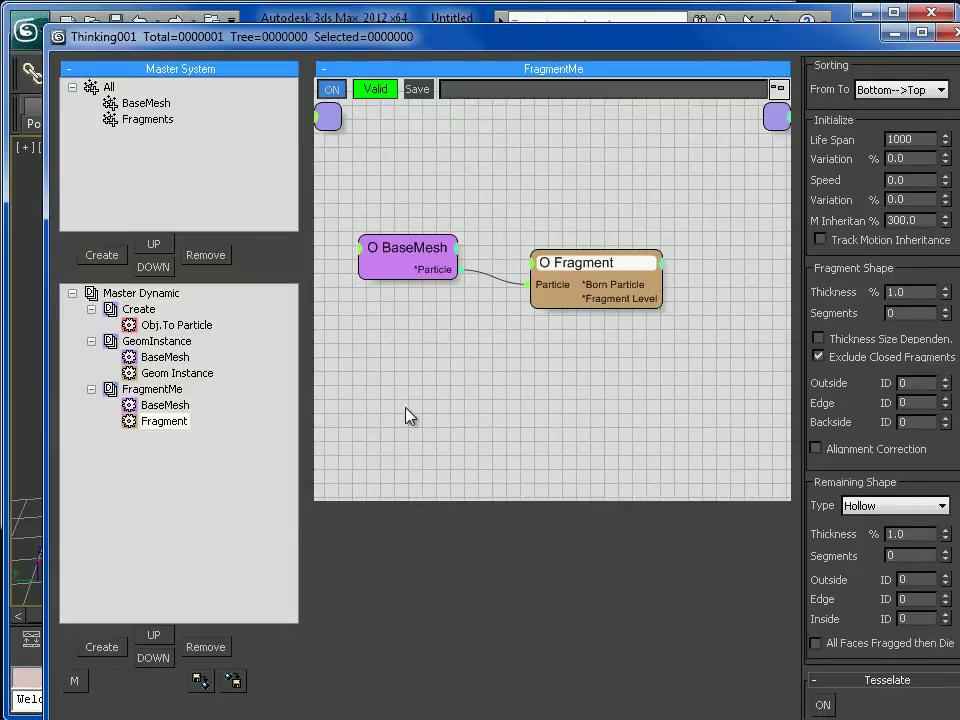
# Assign the pieces generated by the Fragment operator to the Fragments group.
pyautogui.moveTo(424, 42); pyautogui.dragTo(393, 42)
pyautogui.moveTo(926, 457); pyautogui.dragTo(933, 348)
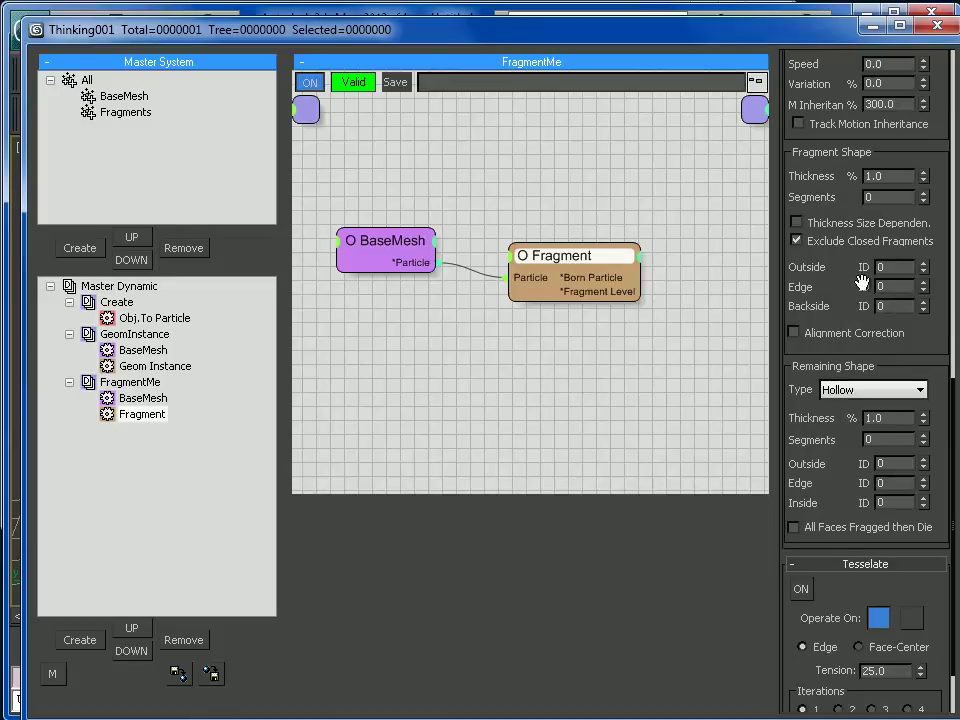
pyautogui.moveTo(829, 302); pyautogui.dragTo(820, 295)
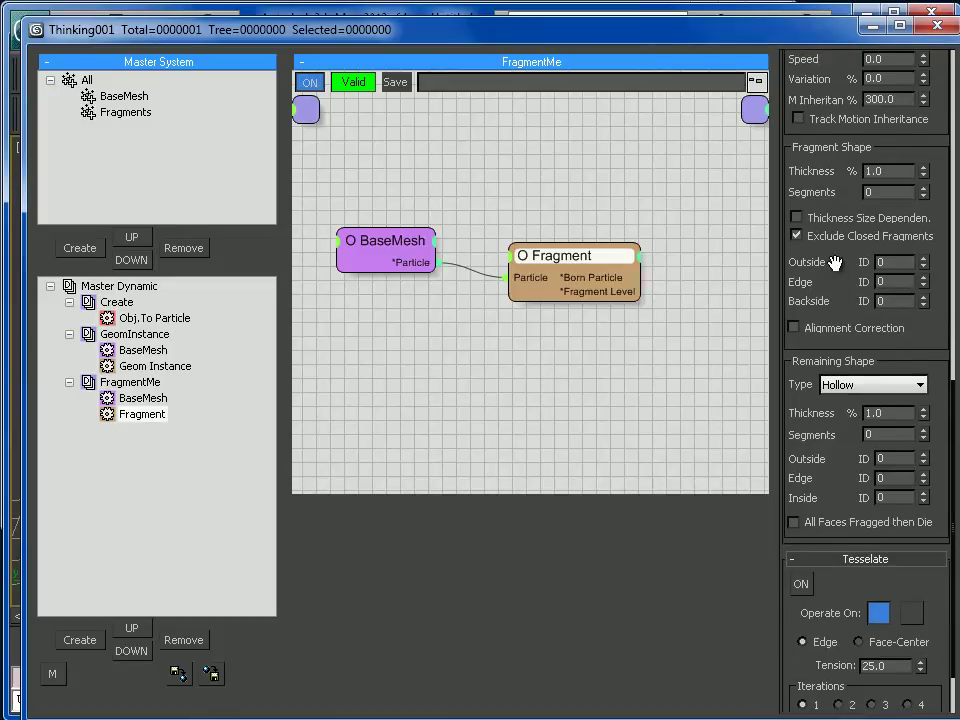
pyautogui.moveTo(940, 356); pyautogui.dragTo(928, 328)
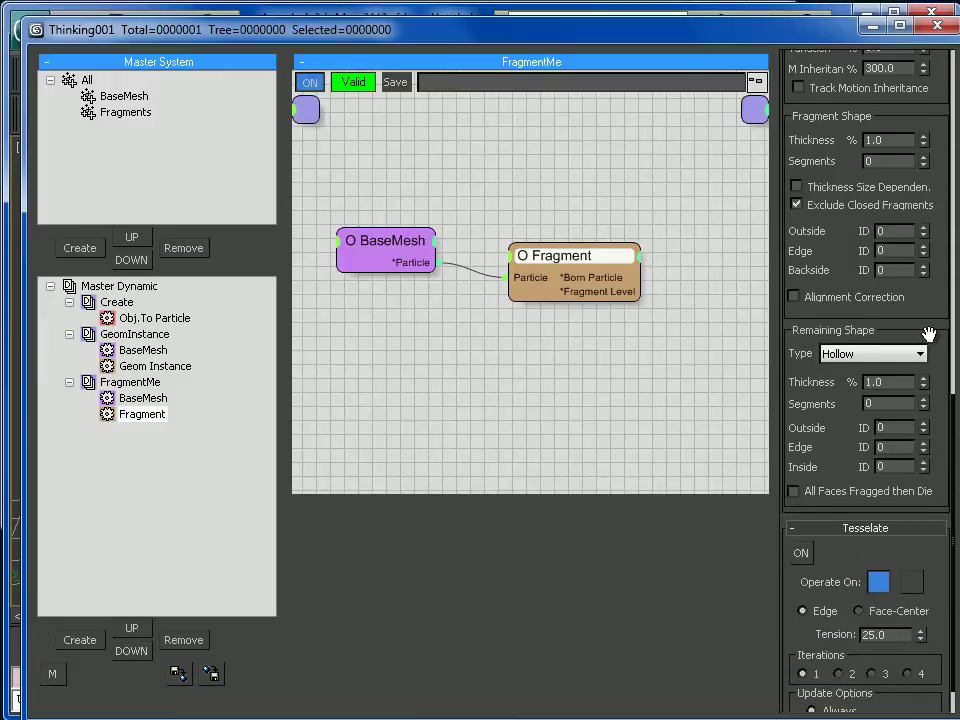
pyautogui.moveTo(818, 386)
pyautogui.mouseDown()
pyautogui.moveTo(827, 351)
pyautogui.moveTo(818, 398)
pyautogui.mouseUp()
pyautogui.click(795, 342)
pyautogui.scroll(7, 821, 465)
pyautogui.moveTo(827, 392); pyautogui.dragTo(809, 560)
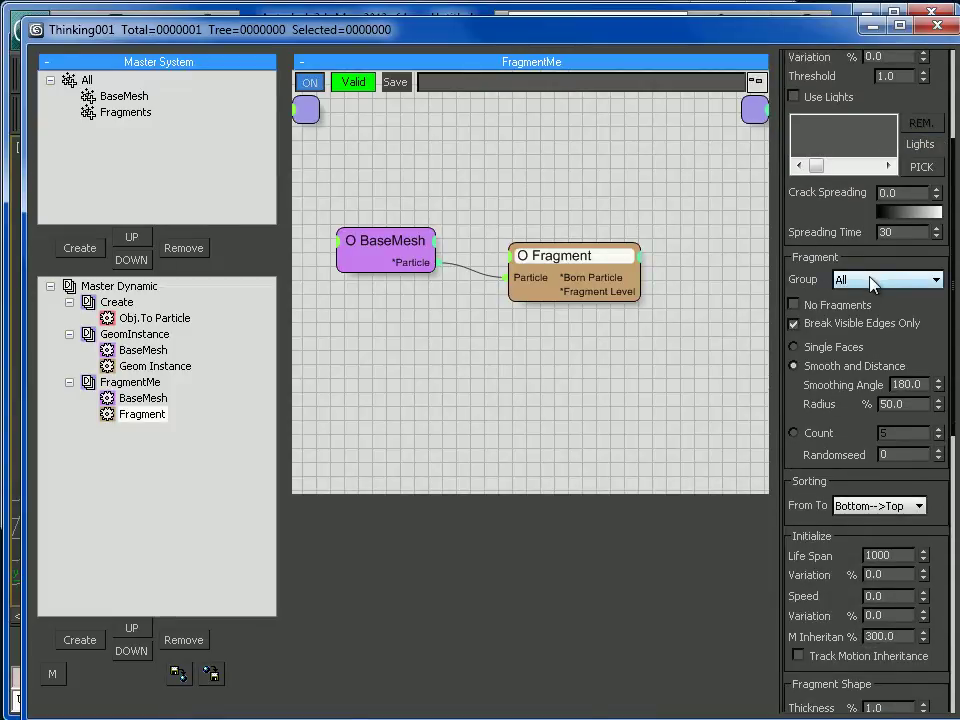
pyautogui.click(932, 280)
pyautogui.click(866, 325)
pyautogui.moveTo(831, 66); pyautogui.dragTo(832, 247)
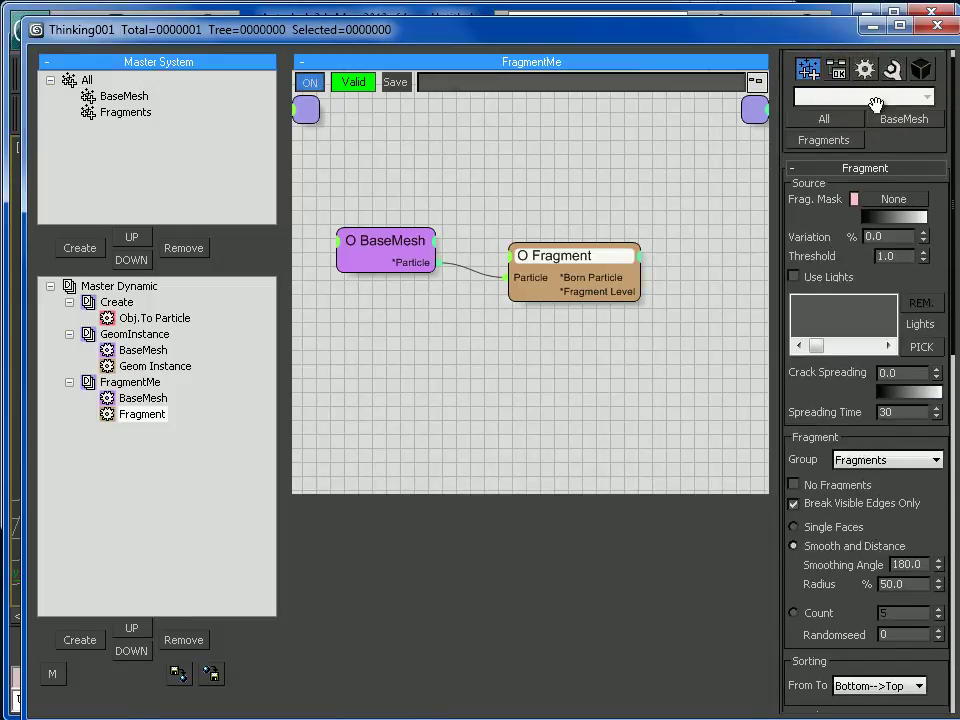
# Scrub the timeline to test the fragmentation and set the Fragment operator's Threshold to 0.
pyautogui.click(868, 25)
pyautogui.moveTo(101, 617); pyautogui.dragTo(71, 625)
pyautogui.press('w')
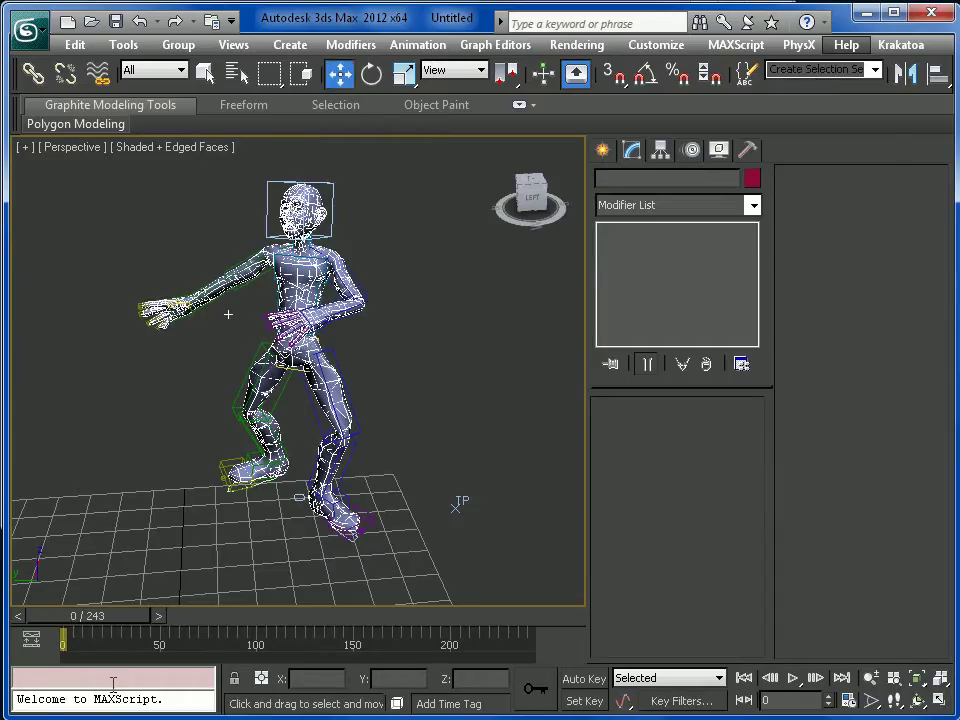
pyautogui.click(525, 715)
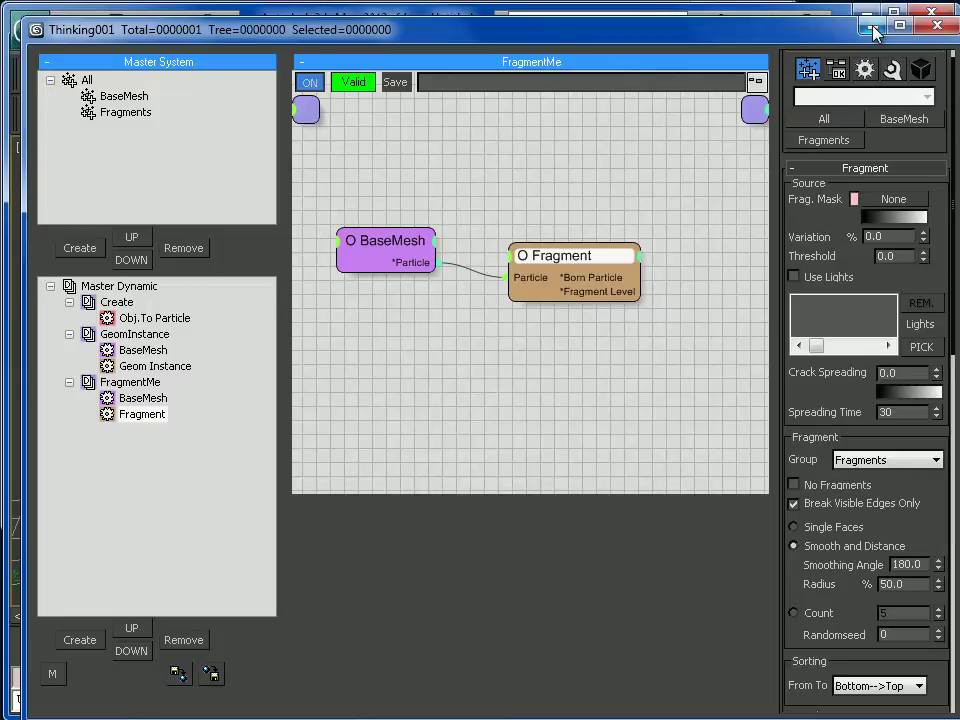
# Choose Bottom-->Top as the fragment sorting order and scrub the timeline to check the break-up.
pyautogui.moveTo(930, 491); pyautogui.dragTo(921, 304)
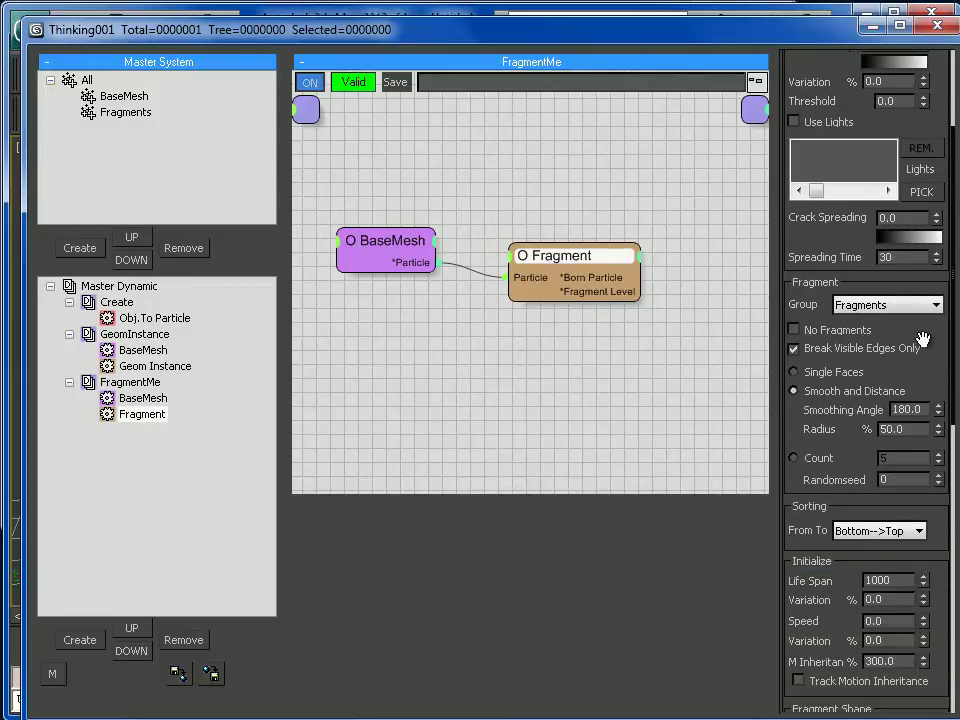
pyautogui.click(885, 531)
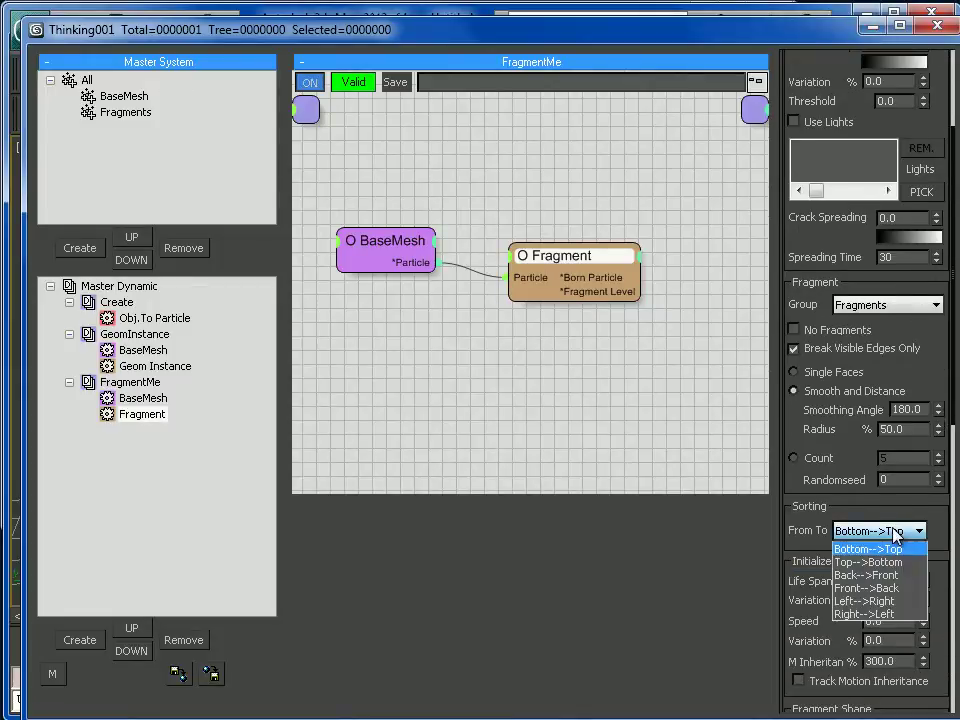
pyautogui.click(868, 549)
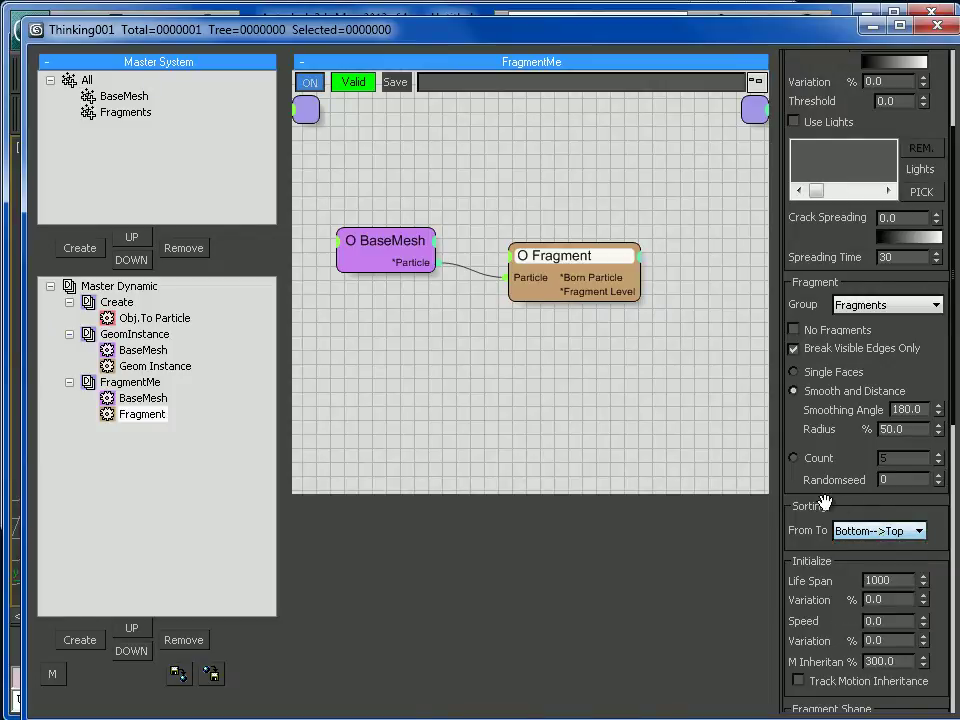
pyautogui.click(872, 27)
pyautogui.moveTo(137, 614); pyautogui.dragTo(39, 624)
pyautogui.press('w')
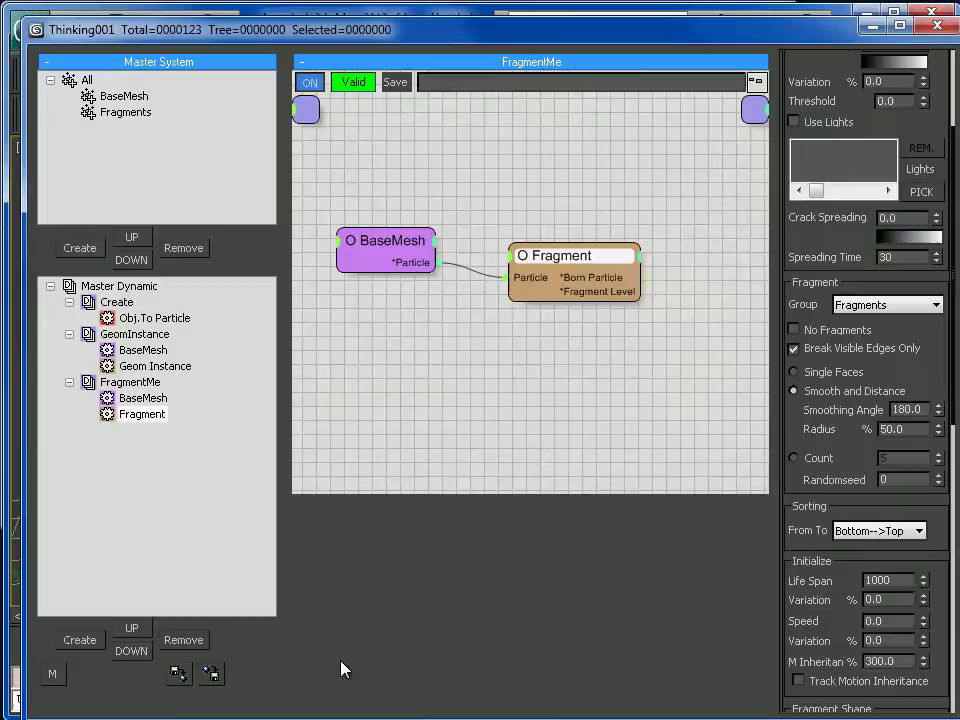
# Add a Velocity operator to the FragmentMe set and wire the Fragment's Born Particle output to its Particle input.
pyautogui.moveTo(558, 442); pyautogui.dragTo(358, 510, button='middle')
pyautogui.rightClick(425, 328)
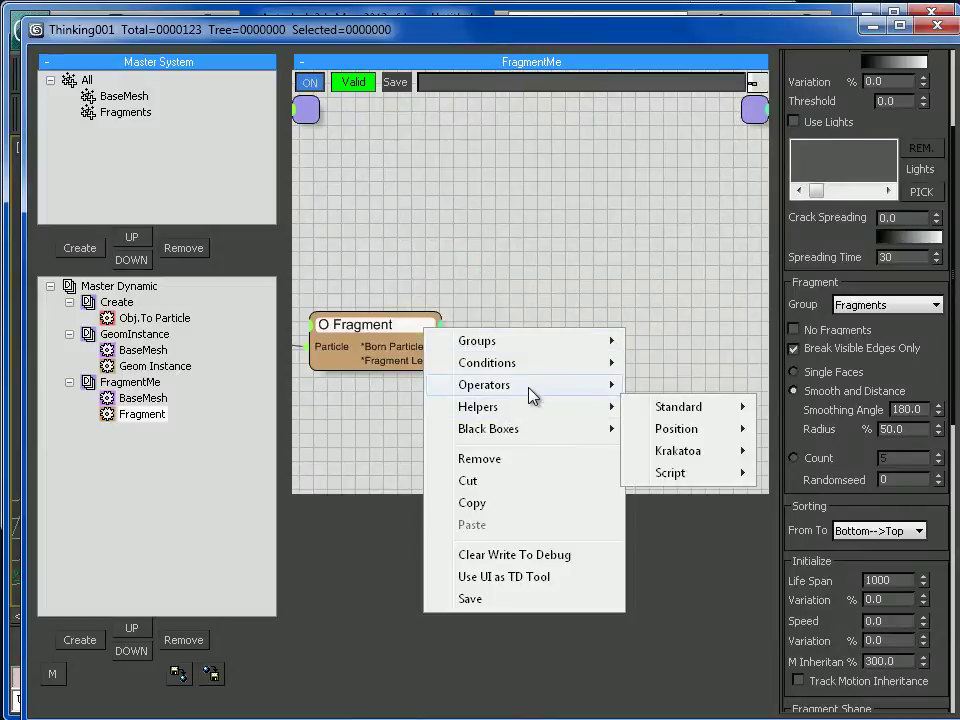
pyautogui.moveTo(596, 383)
pyautogui.moveTo(672, 397)
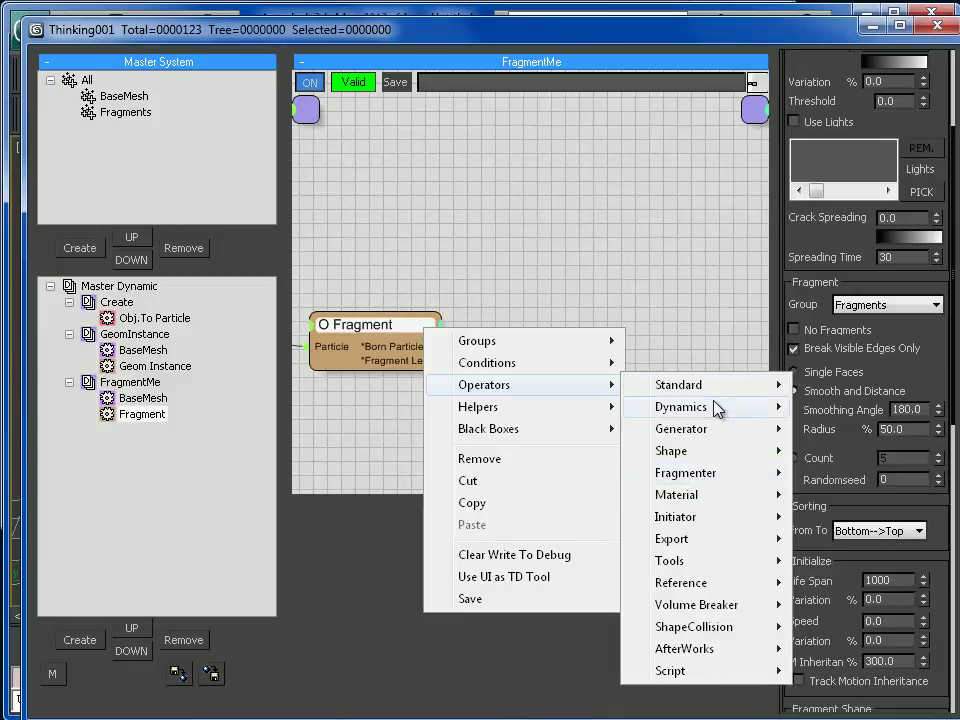
pyautogui.click(885, 692)
pyautogui.moveTo(553, 343); pyautogui.dragTo(424, 345)
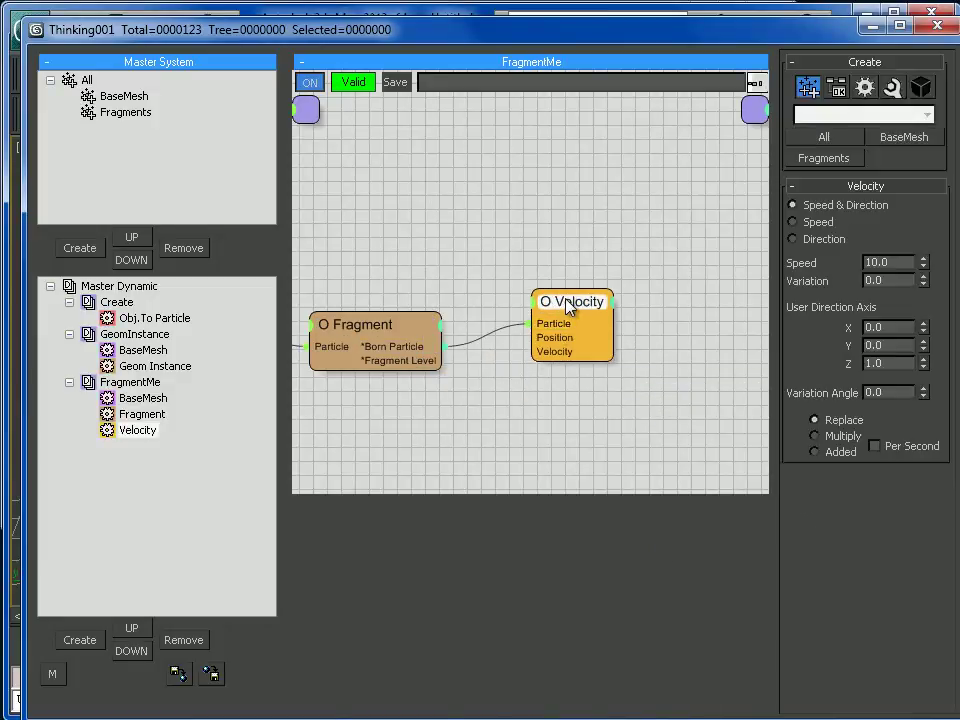
# Set the Velocity operator to Added mode with Speed 50, Variation 50 and Variation Angle 180.
pyautogui.click(829, 455)
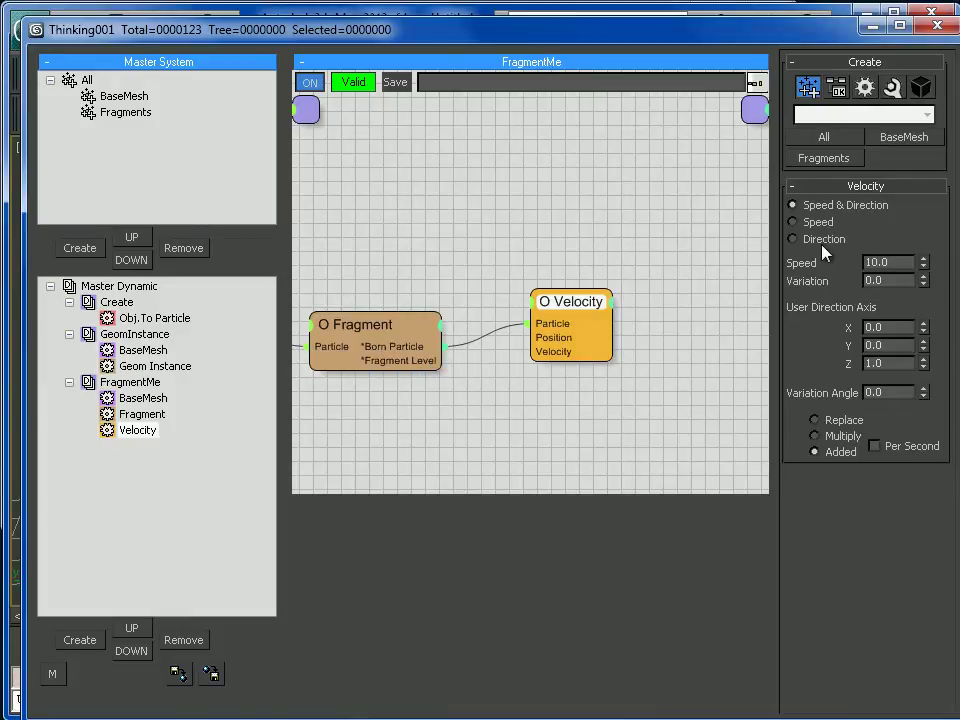
pyautogui.press('Return')
pyautogui.write('50')
pyautogui.press('Tab')
pyautogui.write('850')
pyautogui.doubleClick(888, 392)
pyautogui.write('10')
pyautogui.write('80')
pyautogui.press('Return')
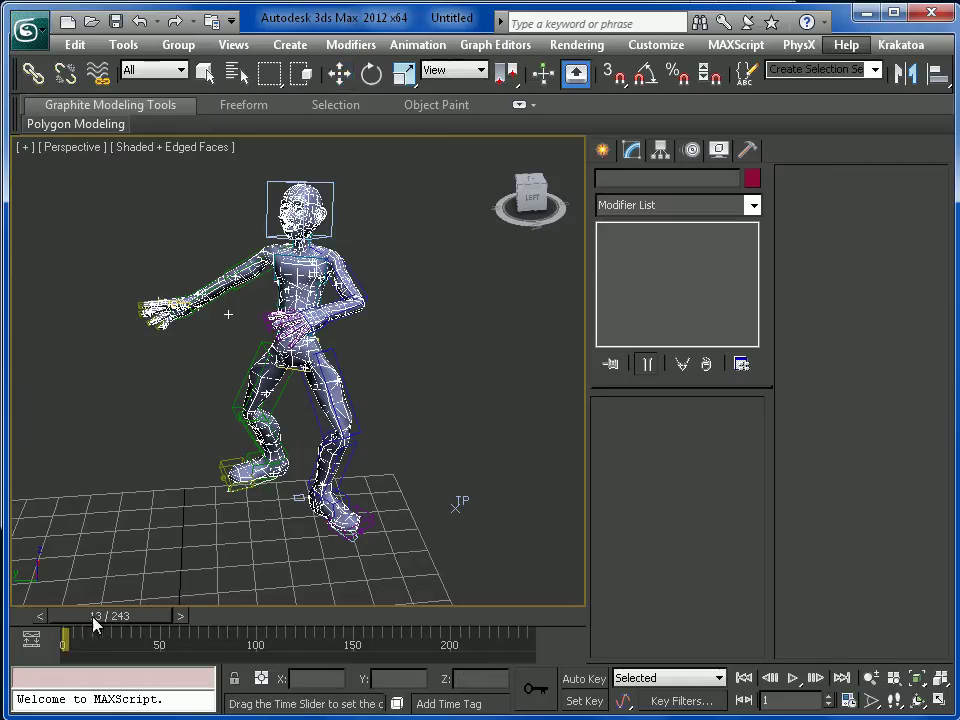
# Scrub and play the timeline to preview the scattering fragments, and return to the first frame.
pyautogui.moveTo(104, 625); pyautogui.dragTo(155, 627)
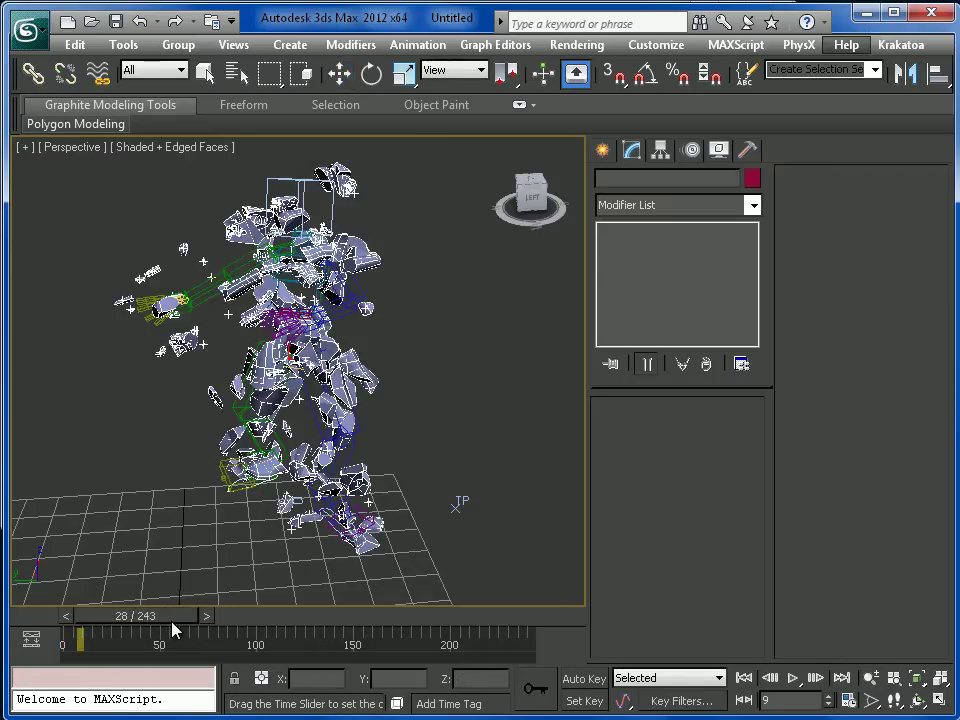
pyautogui.click(766, 679)
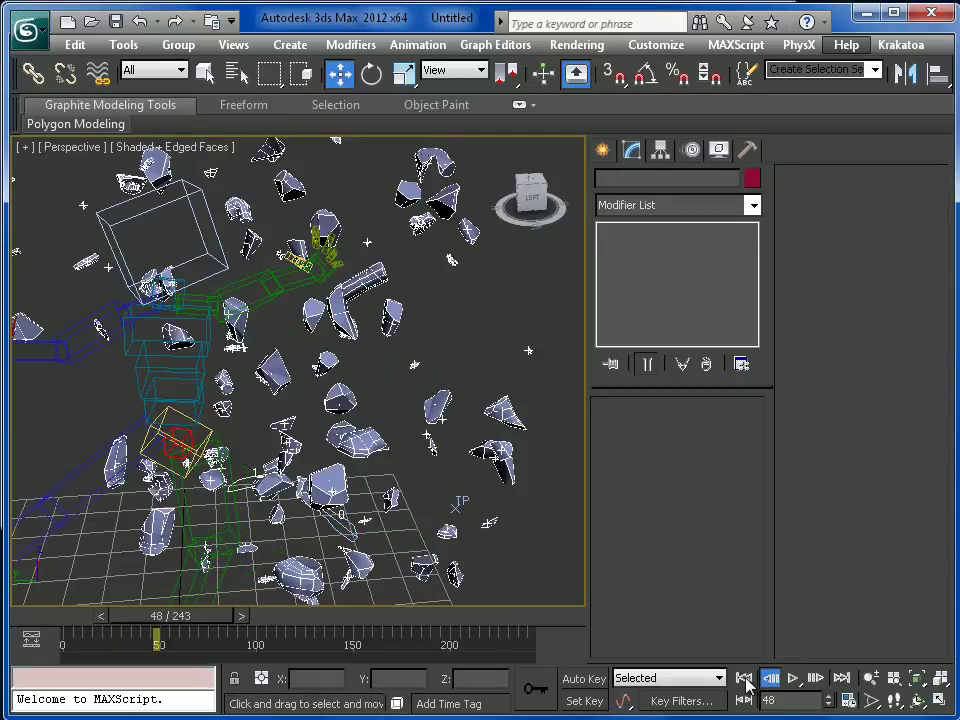
pyautogui.click(744, 679)
# Set the Fragment operator's Threshold back to 1.
pyautogui.scroll(2, 405, 478)
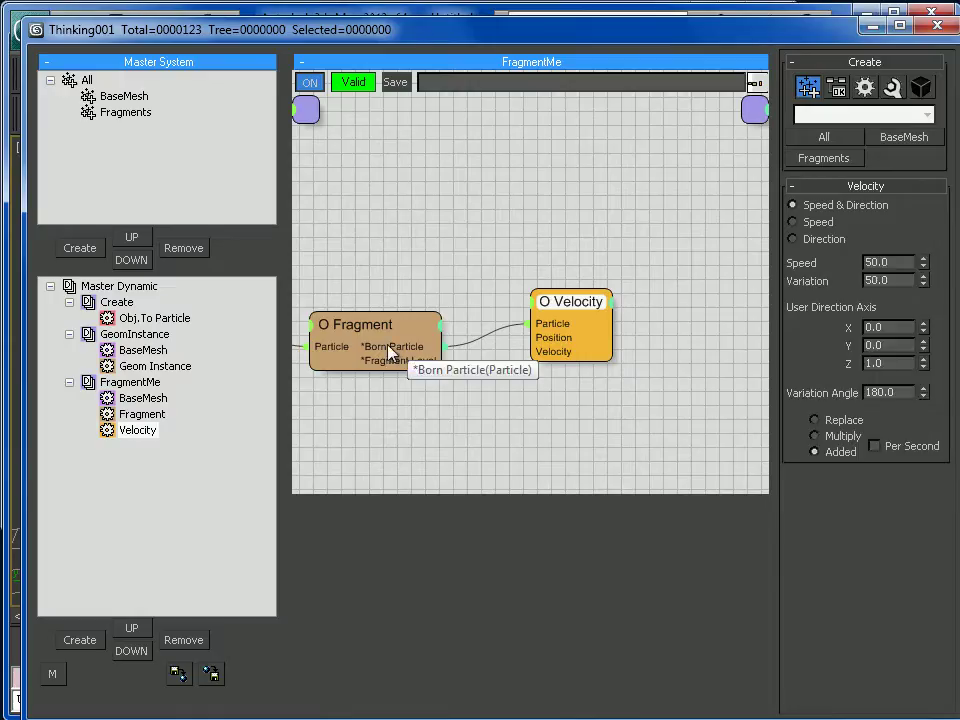
pyautogui.click(395, 345)
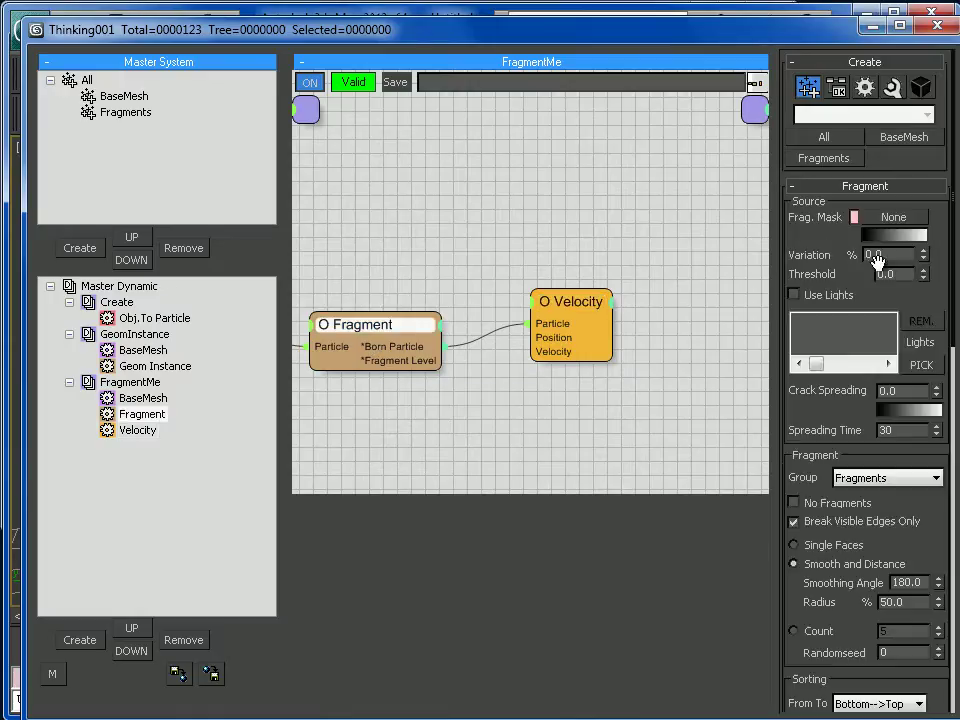
pyautogui.write('1')
pyautogui.press('Return')
pyautogui.click(872, 27)
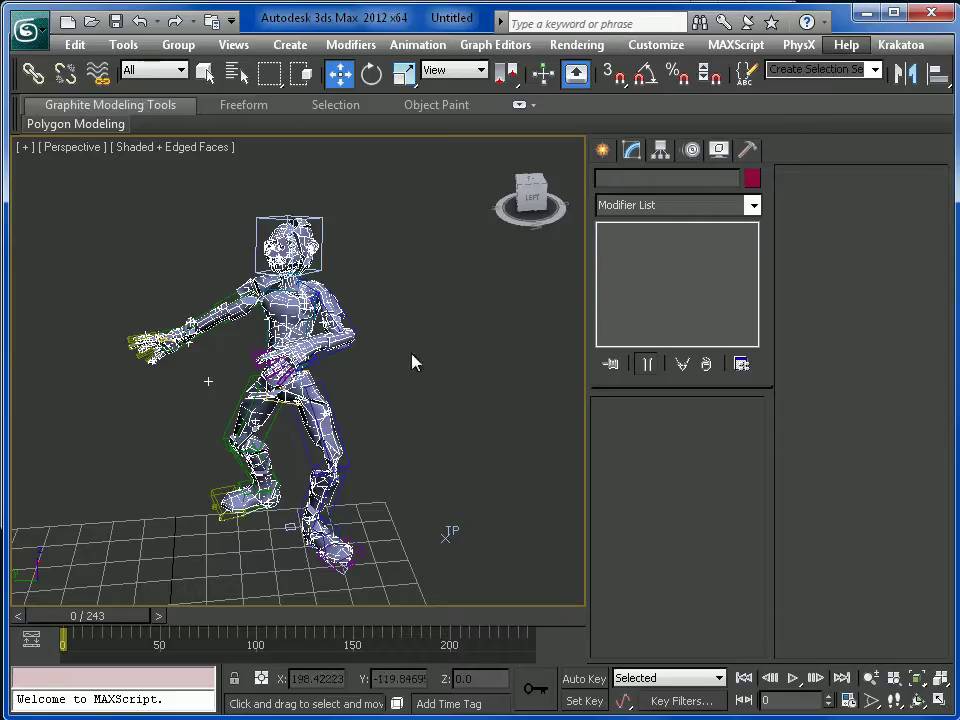
# Inspect the character's hips up close and step a frame forward and back to refresh the mesh at frame 0.
pyautogui.moveTo(388, 378); pyautogui.dragTo(396, 423, button='middle')
pyautogui.click(608, 148)
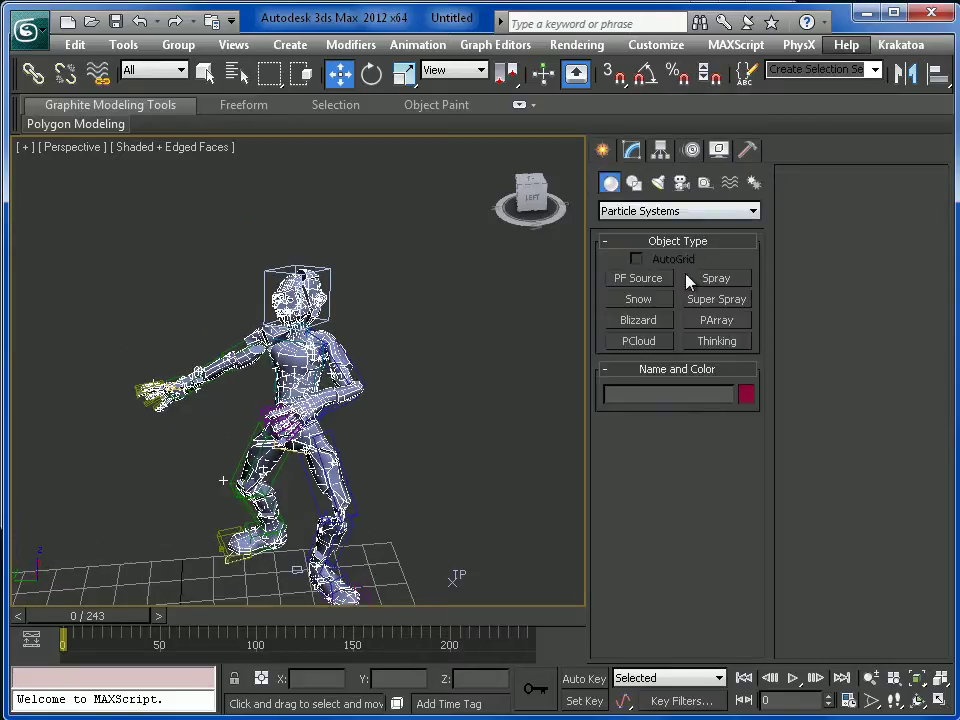
pyautogui.scroll(6, 394, 390)
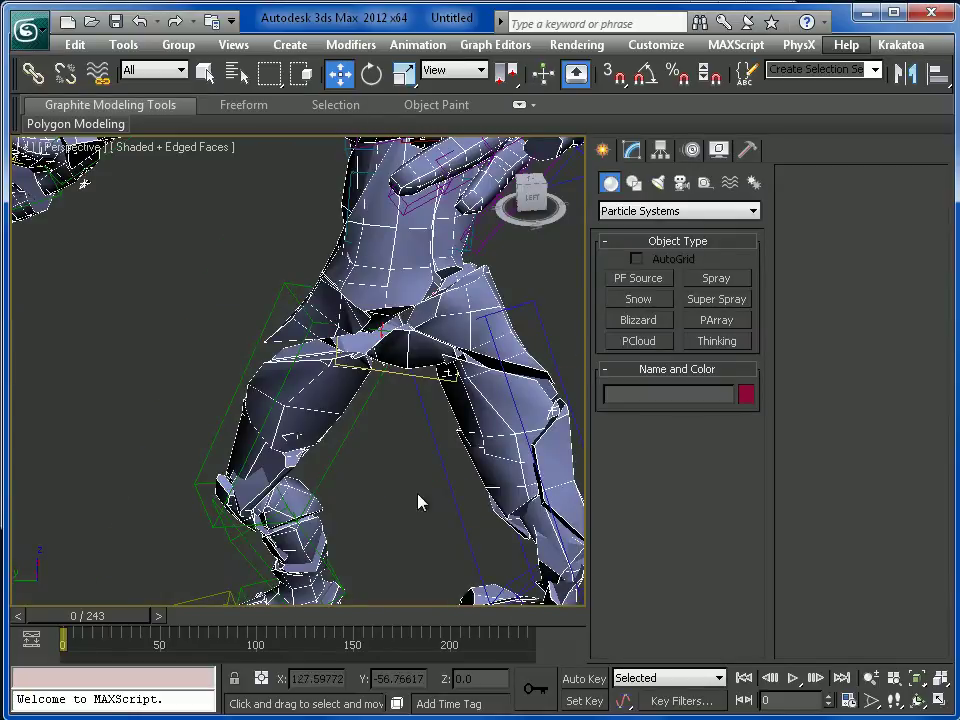
pyautogui.click(817, 678)
pyautogui.click(772, 679)
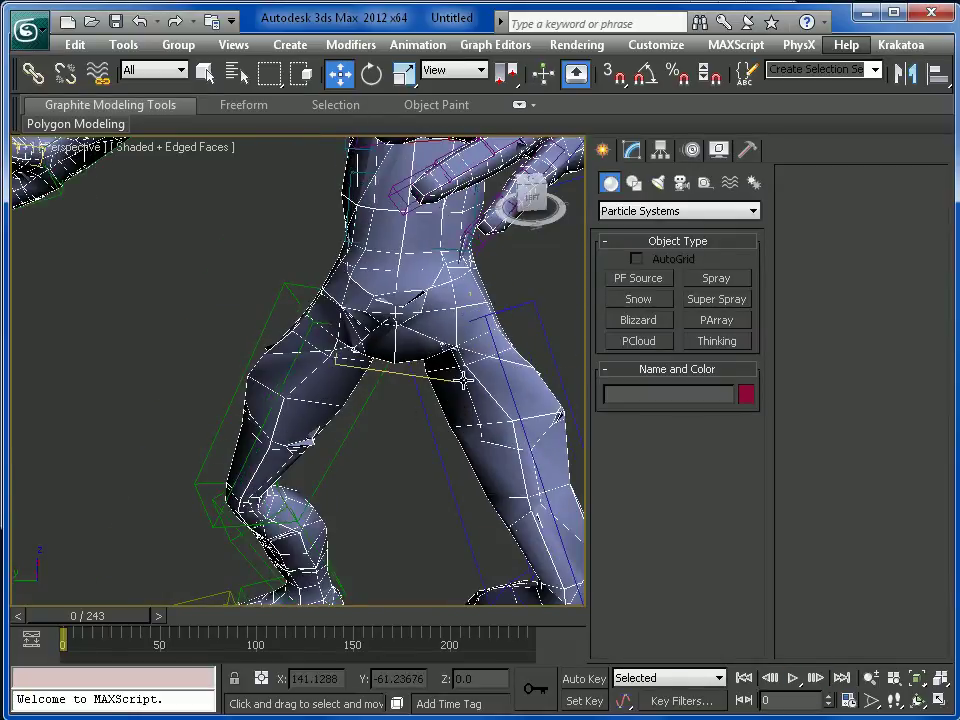
# Create a standard Omni light on the ground grid beside the character's feet.
pyautogui.click(658, 183)
pyautogui.click(625, 211)
pyautogui.click(622, 242)
pyautogui.click(639, 320)
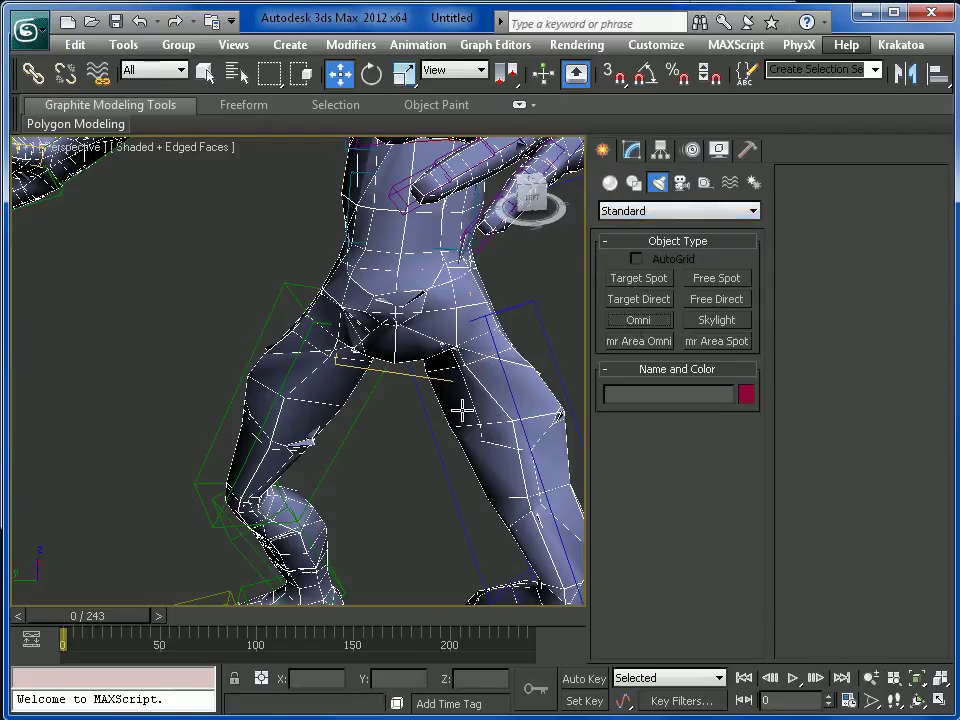
pyautogui.scroll(-6, 439, 343)
pyautogui.scroll(-5, 352, 459)
pyautogui.moveTo(206, 507); pyautogui.dragTo(160, 526)
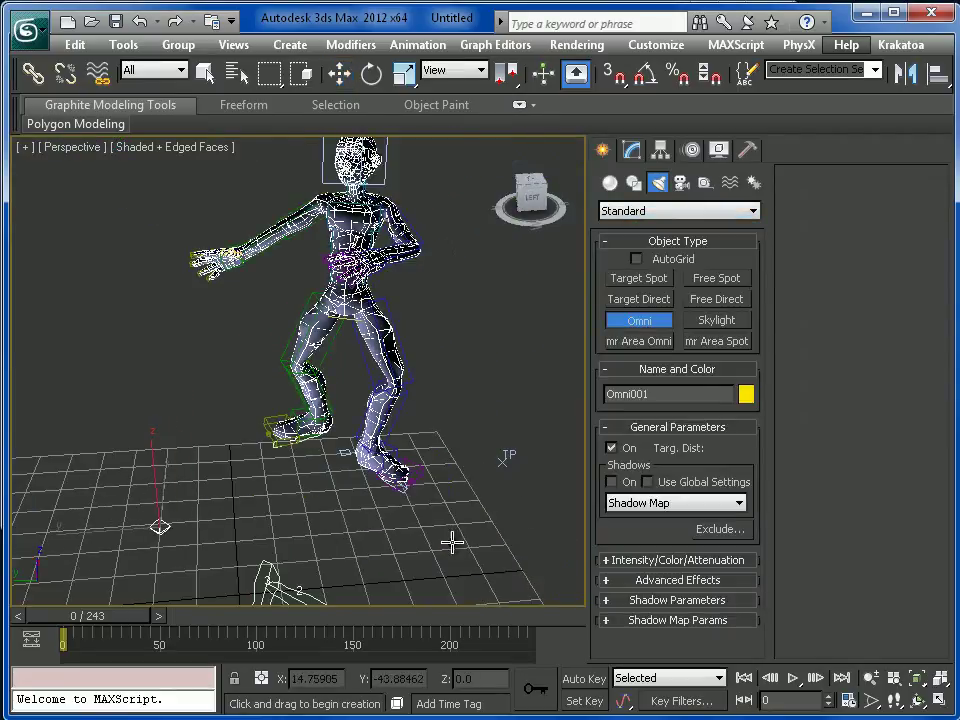
# Enable and show the Omni light's Far Attenuation and set both its Start and End to 30.72.
pyautogui.click(616, 566)
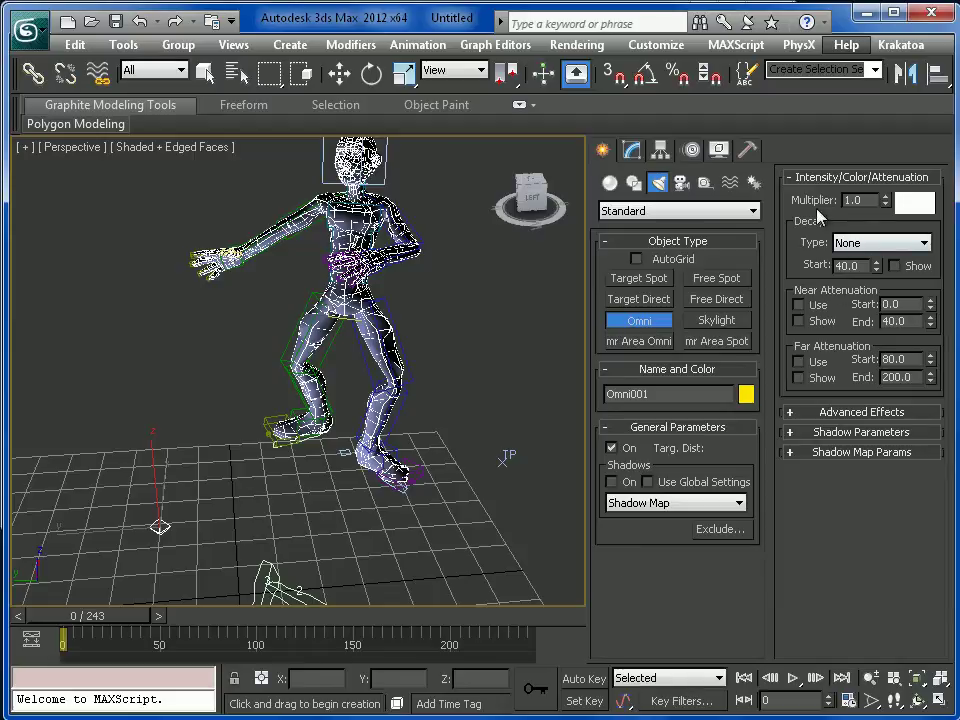
pyautogui.click(799, 361)
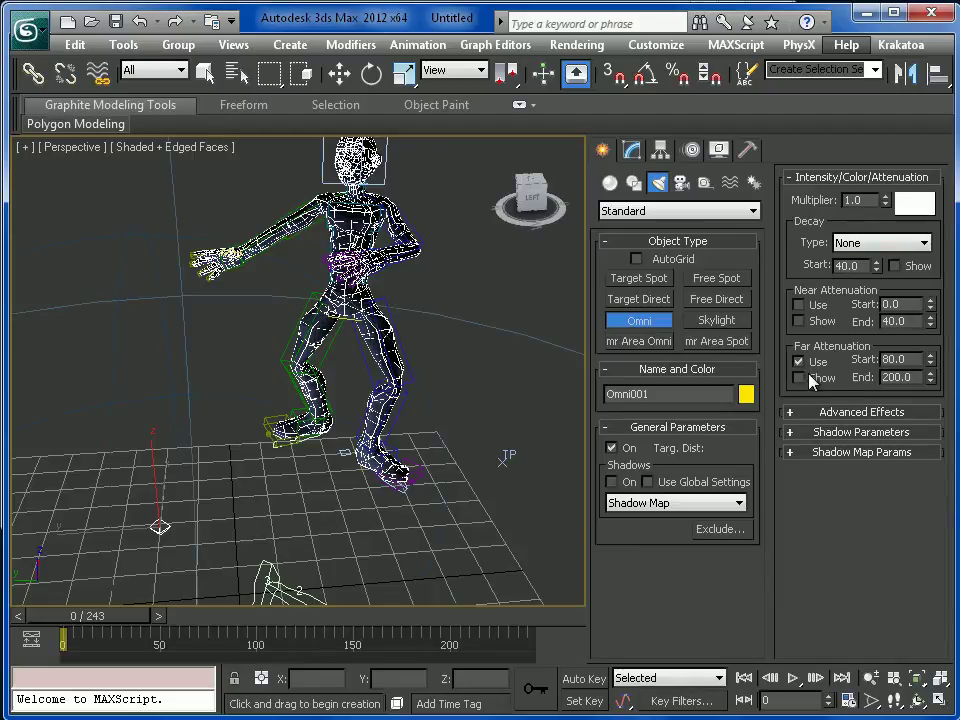
pyautogui.click(797, 377)
pyautogui.moveTo(931, 358); pyautogui.dragTo(944, 279)
pyautogui.moveTo(929, 380); pyautogui.dragTo(929, 339)
pyautogui.moveTo(942, 266); pyautogui.dragTo(930, 372)
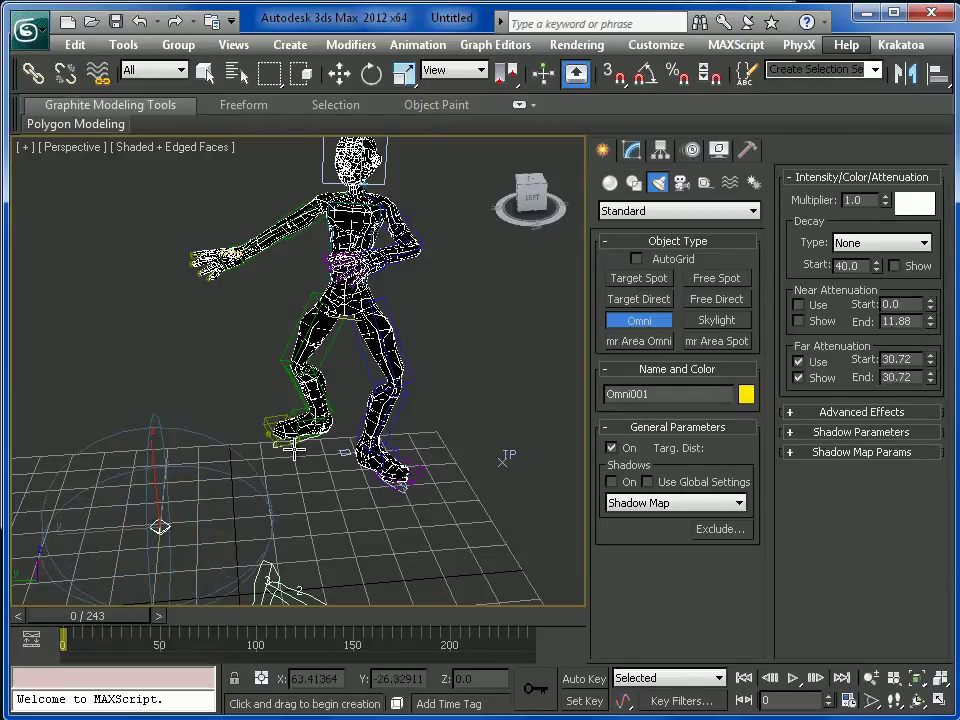
# Scrub through the dance animation and go to frame 50.
pyautogui.moveTo(305, 504); pyautogui.dragTo(315, 422, button='middle')
pyautogui.scroll(-5, 315, 424)
pyautogui.scroll(4, 300, 340)
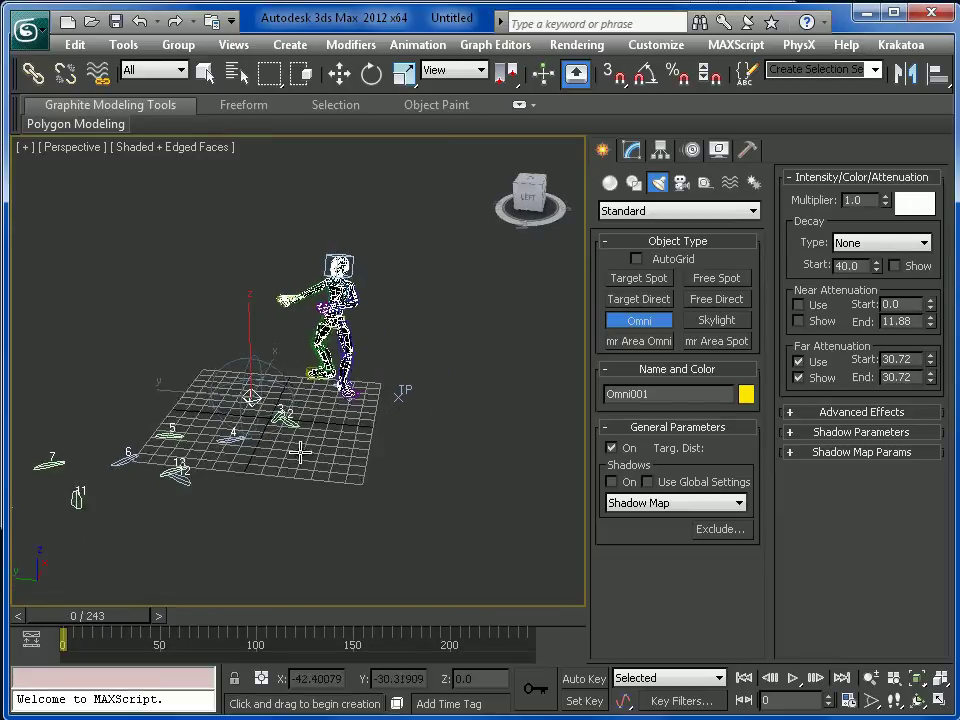
pyautogui.moveTo(103, 621); pyautogui.dragTo(226, 632)
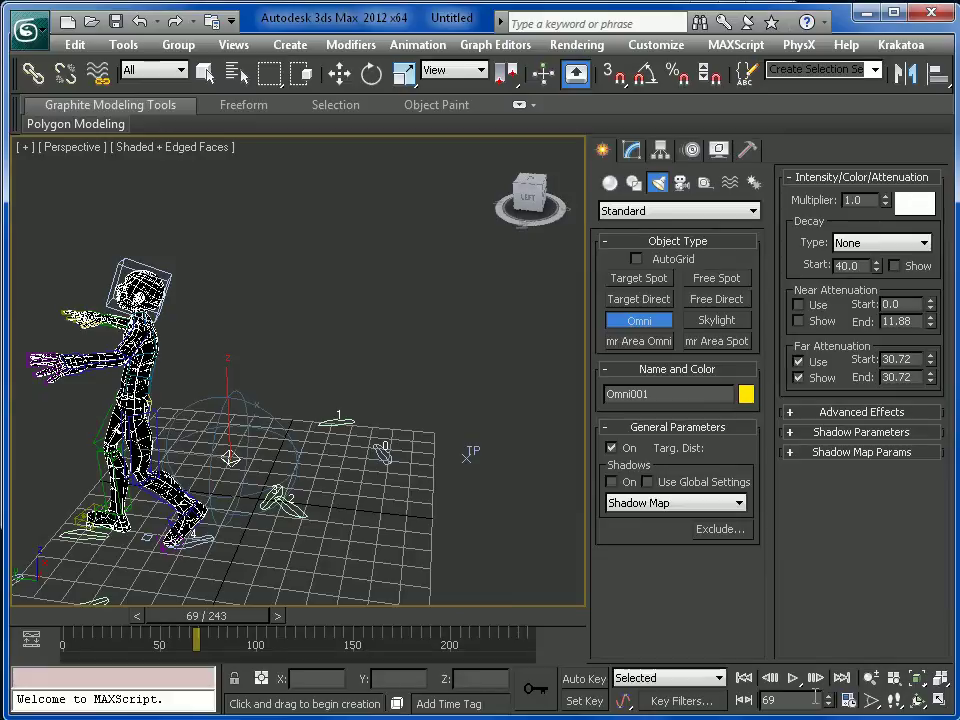
pyautogui.write('50')
pyautogui.press('Return')
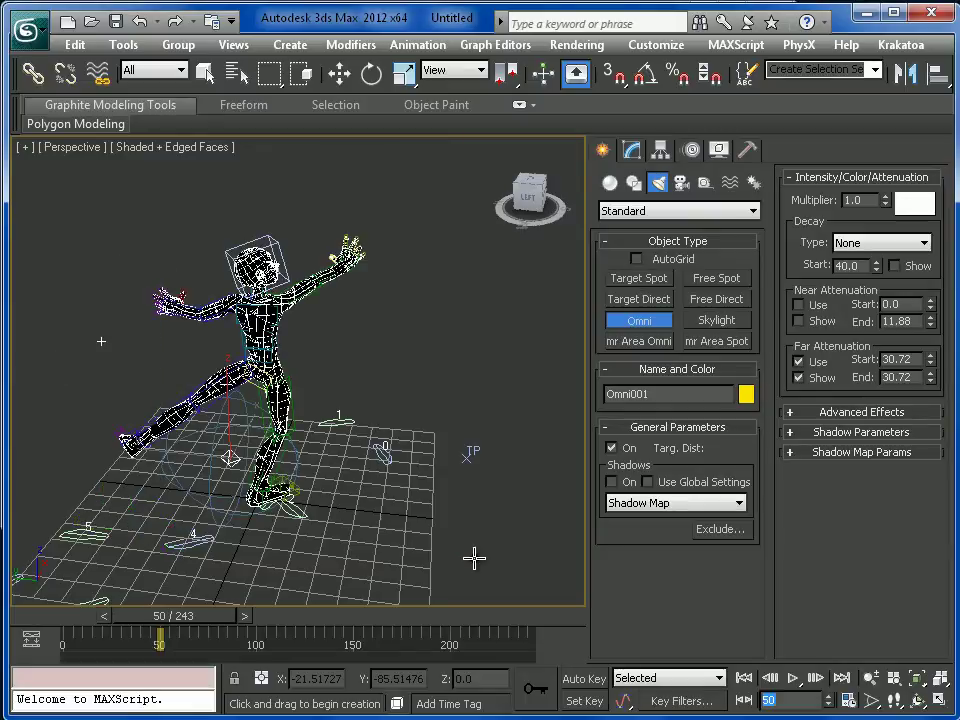
# Move the Omni light beside the character's outstretched foot, with its attenuation sphere around the foot.
pyautogui.moveTo(222, 456); pyautogui.dragTo(381, 525, button='middle')
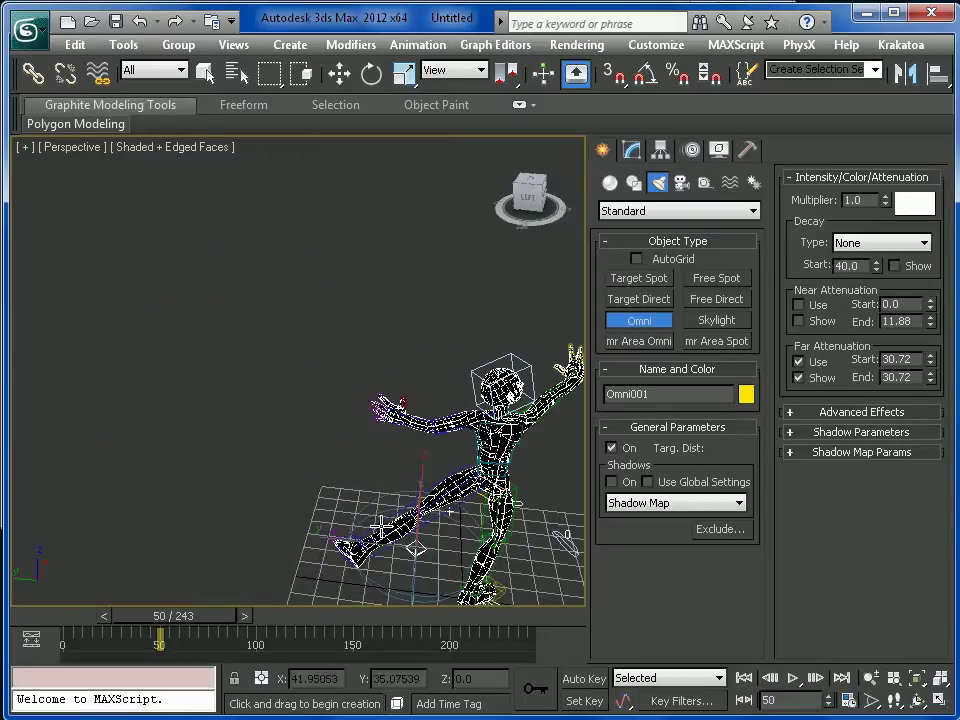
pyautogui.rightClick(432, 548)
pyautogui.moveTo(433, 553); pyautogui.dragTo(303, 533)
pyautogui.keyDown('alt'); pyautogui.moveTo(303, 508); pyautogui.dragTo(256, 494, button='middle'); pyautogui.keyUp('alt')
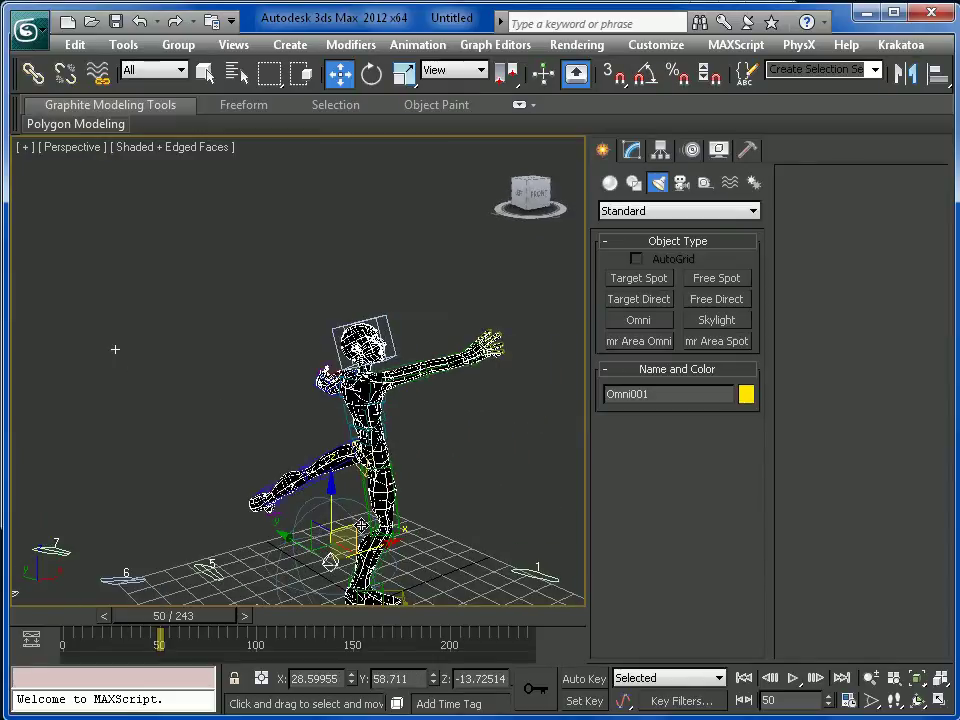
pyautogui.moveTo(343, 535); pyautogui.dragTo(256, 480)
pyautogui.keyDown('alt'); pyautogui.moveTo(420, 499); pyautogui.dragTo(288, 515, button='middle'); pyautogui.keyUp('alt')
pyautogui.moveTo(264, 491)
pyautogui.mouseDown()
pyautogui.moveTo(258, 474)
pyautogui.moveTo(269, 470)
pyautogui.mouseUp()
pyautogui.keyDown('alt'); pyautogui.moveTo(287, 481); pyautogui.dragTo(156, 514, button='middle'); pyautogui.keyUp('alt')
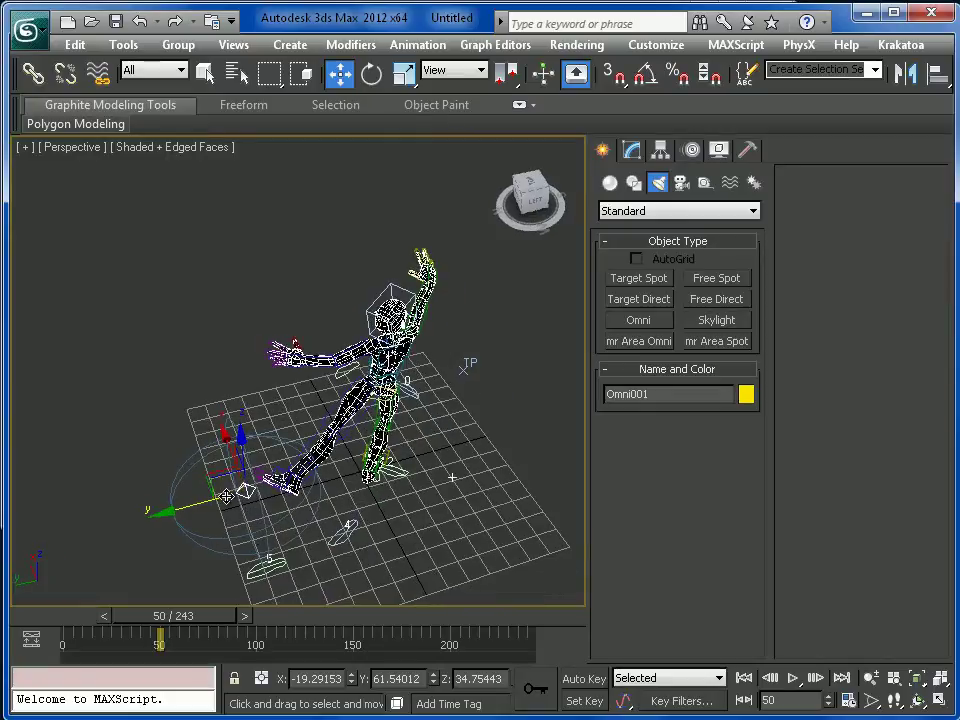
pyautogui.moveTo(205, 469); pyautogui.dragTo(228, 482)
pyautogui.keyDown('alt'); pyautogui.moveTo(258, 434); pyautogui.dragTo(262, 510, button='middle'); pyautogui.keyUp('alt')
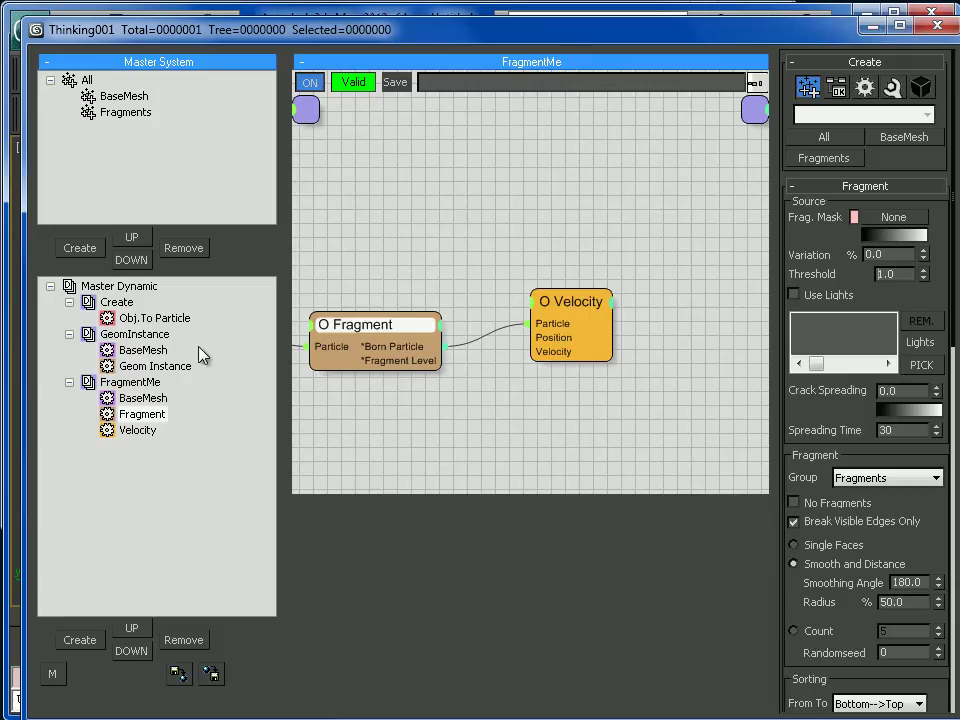
# Enable Use Lights in the Fragment operator and pick the Omni light as its light source.
pyautogui.click(797, 295)
pyautogui.click(921, 365)
pyautogui.moveTo(783, 42); pyautogui.dragTo(632, 540)
pyautogui.click(263, 497)
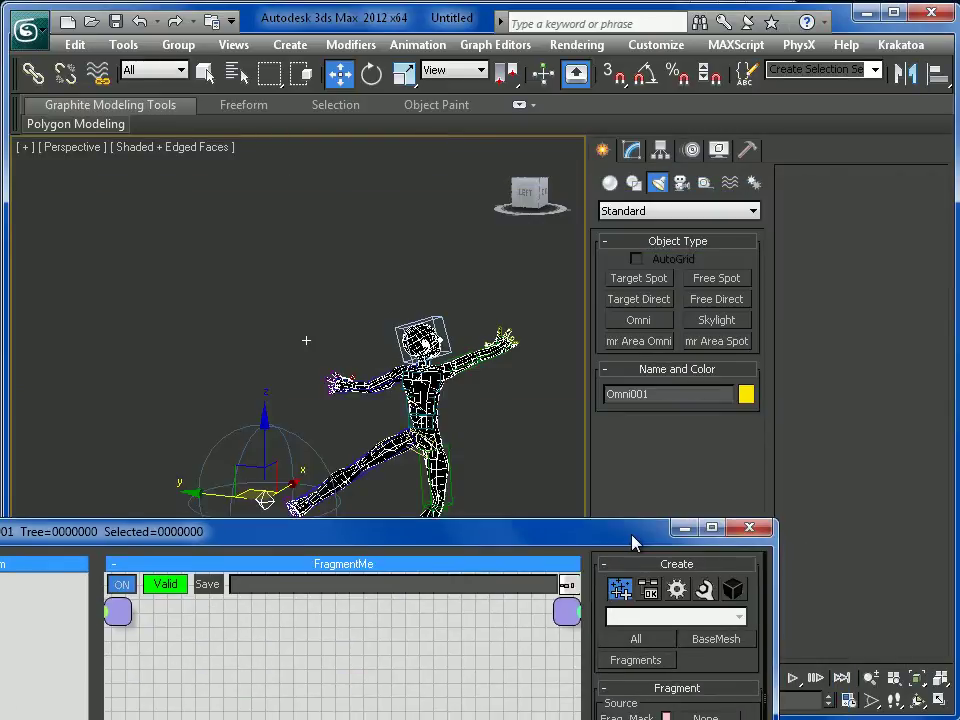
pyautogui.doubleClick(632, 540)
pyautogui.doubleClick(694, 10)
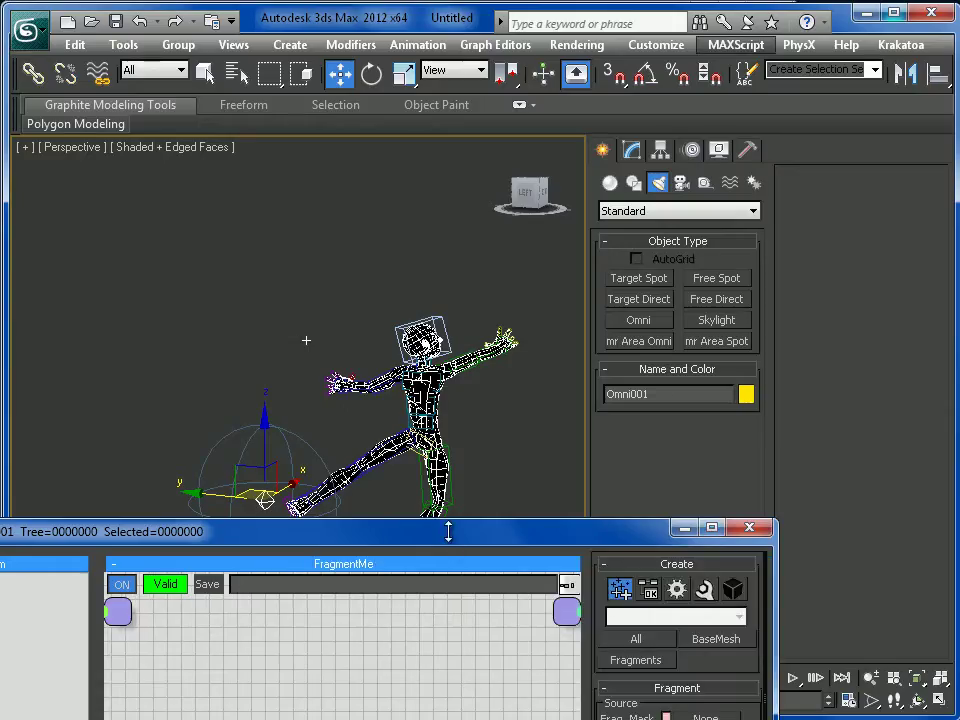
pyautogui.moveTo(466, 523); pyautogui.dragTo(656, 49)
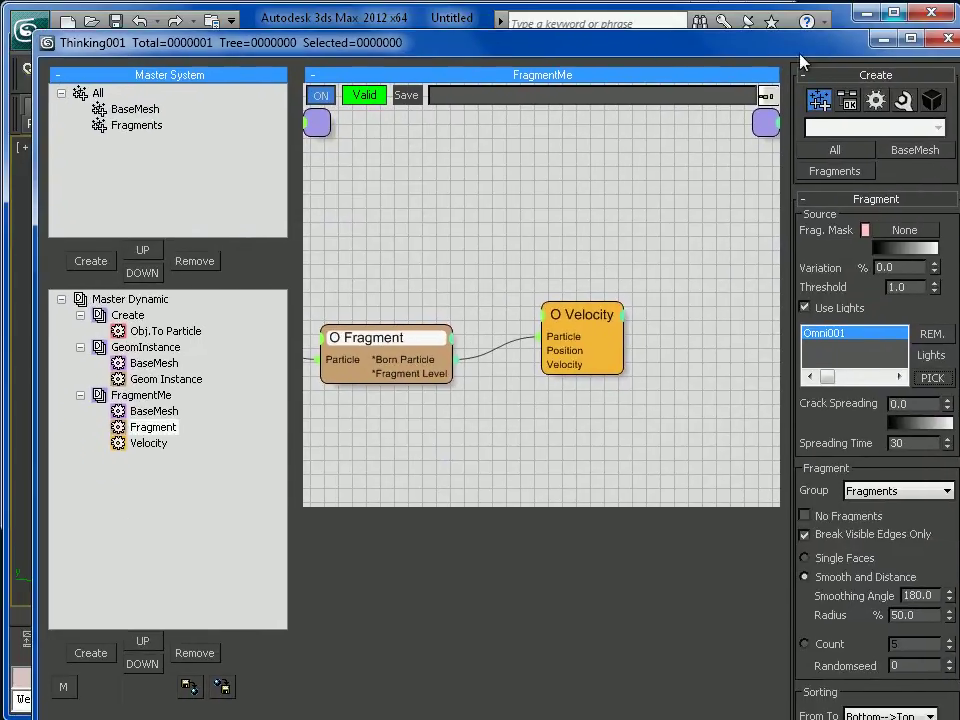
# Scrub the animation to check how the light triggers the fragmentation, and return to the first frame.
pyautogui.click(876, 41)
pyautogui.moveTo(71, 621); pyautogui.dragTo(116, 621)
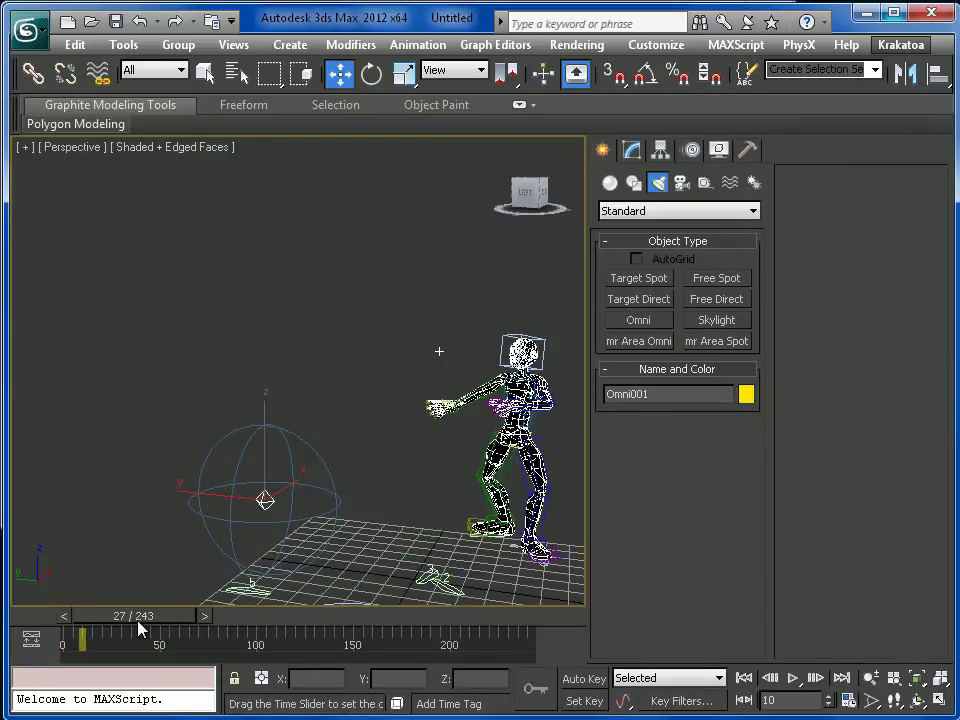
pyautogui.moveTo(165, 627); pyautogui.dragTo(186, 627)
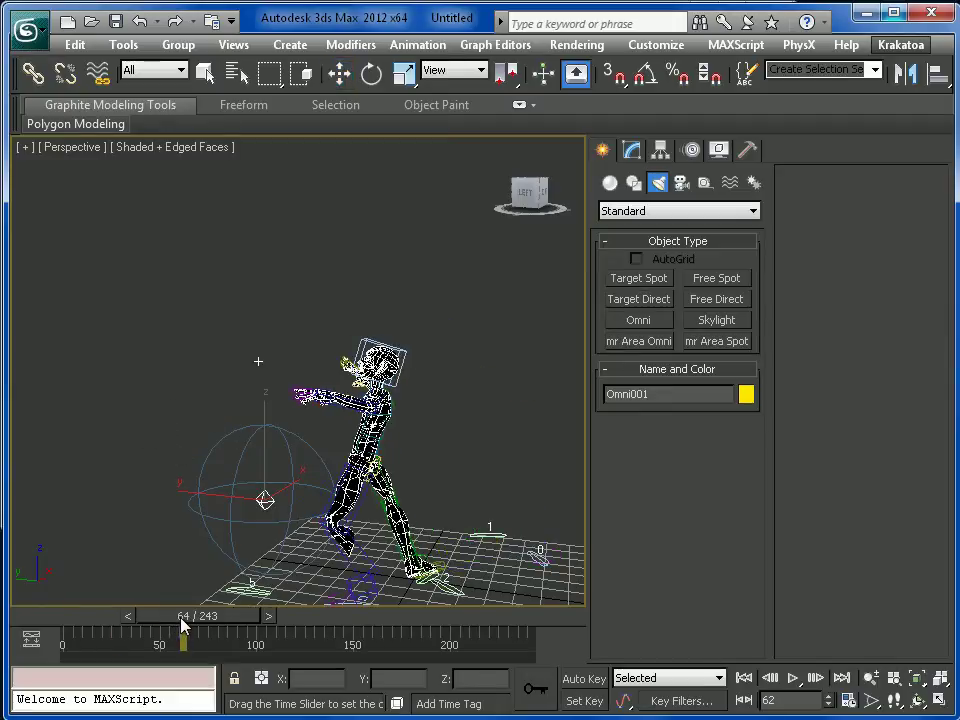
pyautogui.click(744, 680)
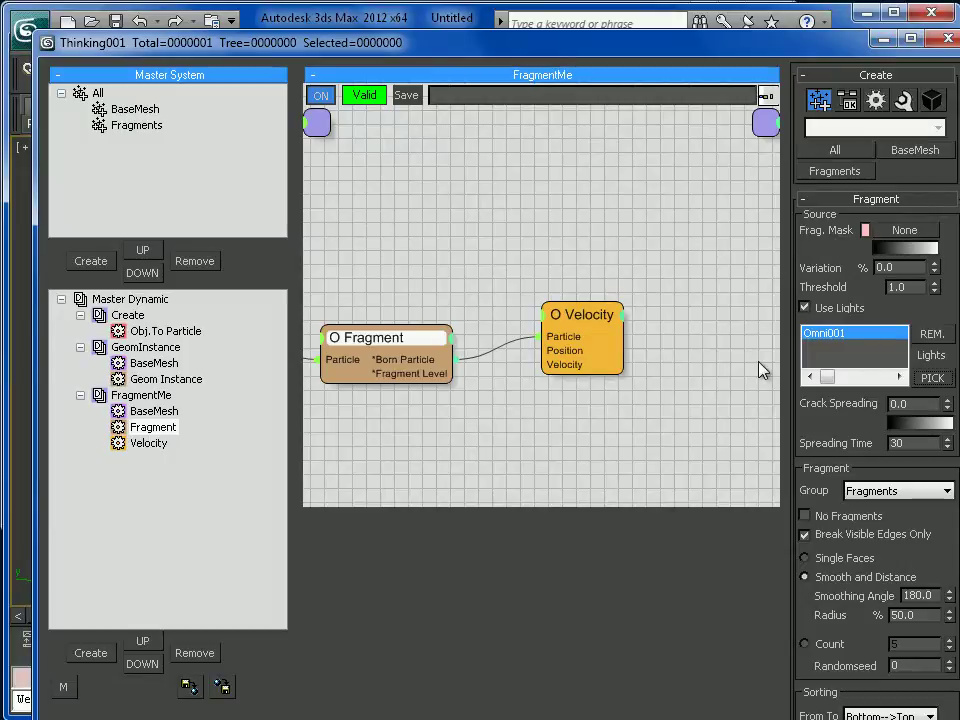
# Set the Velocity operator's Speed to 20 and Variation to 10.
pyautogui.click(589, 317)
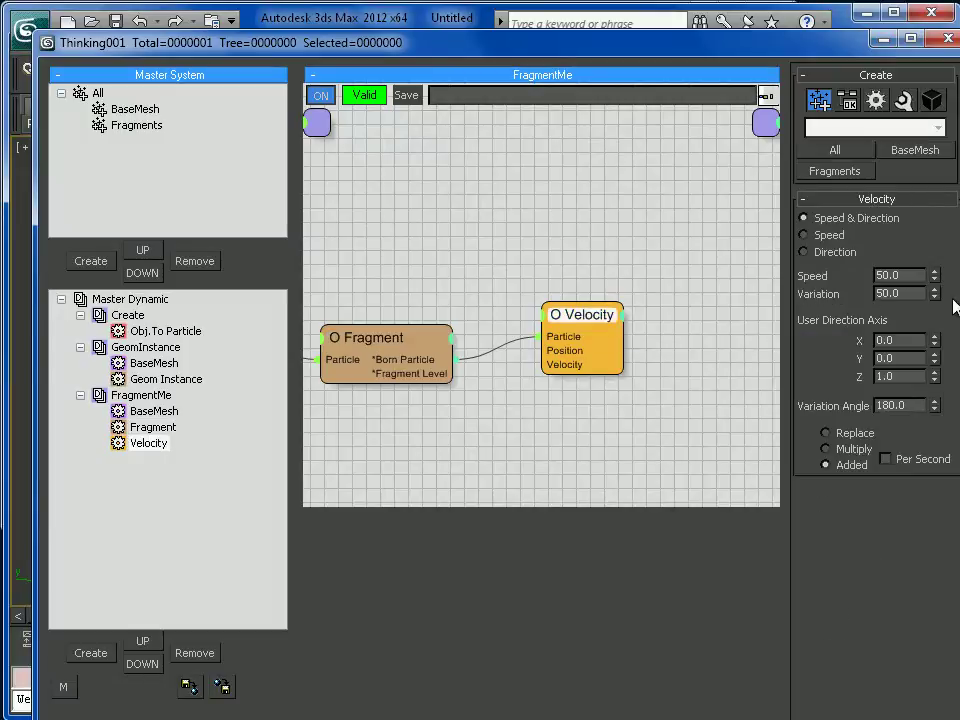
pyautogui.doubleClick(911, 276)
pyautogui.write('20')
pyautogui.press('Tab')
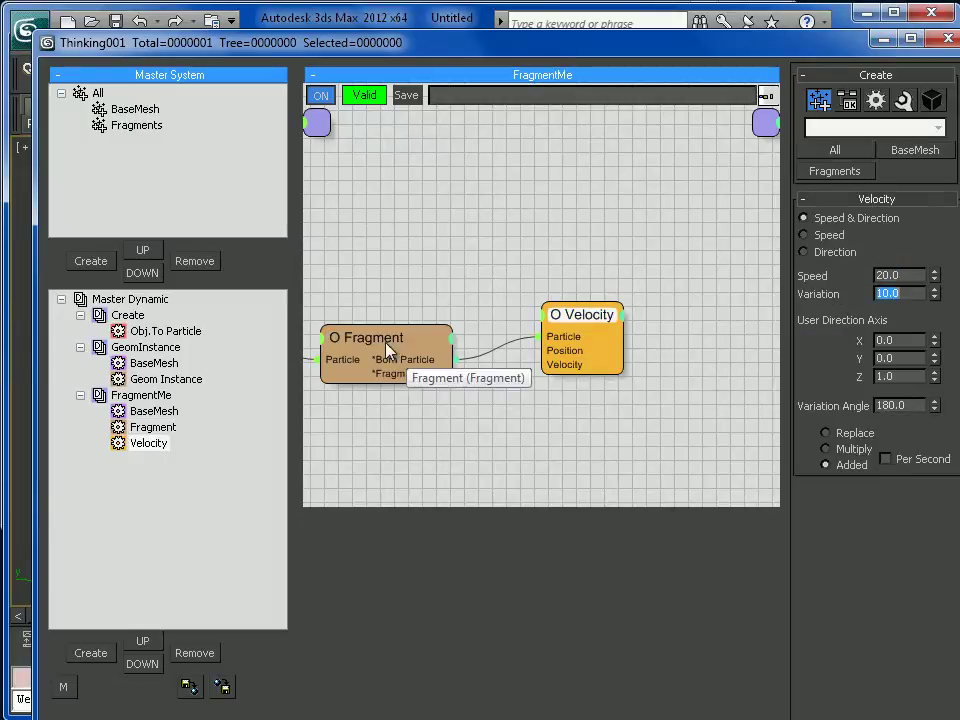
# Try a Crack Spreading value of 0.1 in the Fragment operator.
pyautogui.click(385, 370)
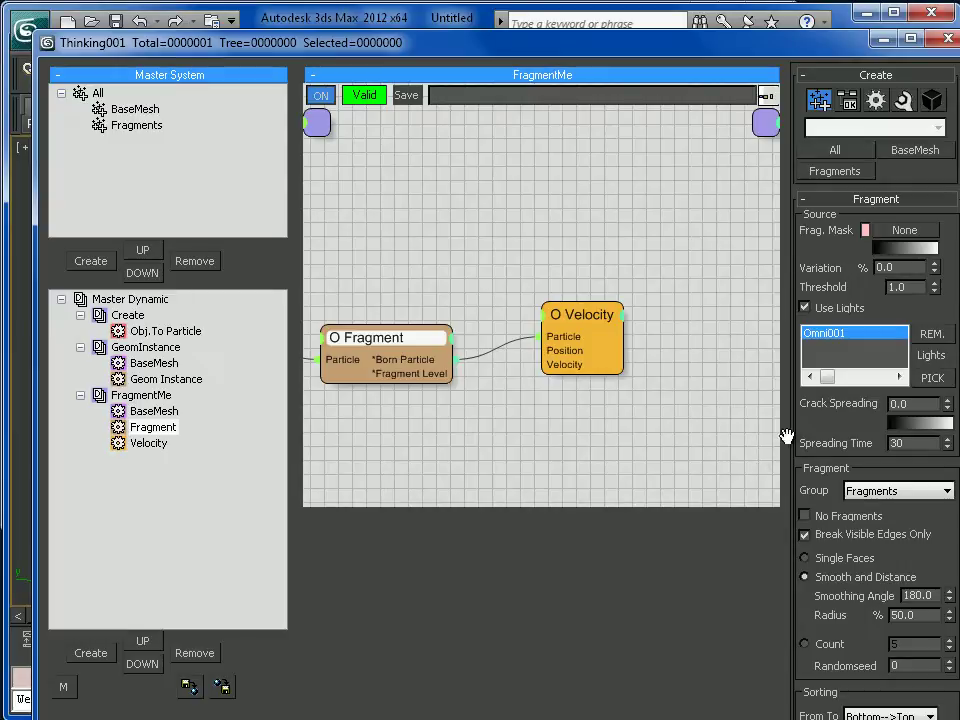
pyautogui.moveTo(918, 404); pyautogui.dragTo(826, 405)
pyautogui.write('0.1')
pyautogui.press('Return')
pyautogui.moveTo(903, 409); pyautogui.dragTo(821, 407)
pyautogui.moveTo(806, 425); pyautogui.dragTo(808, 419)
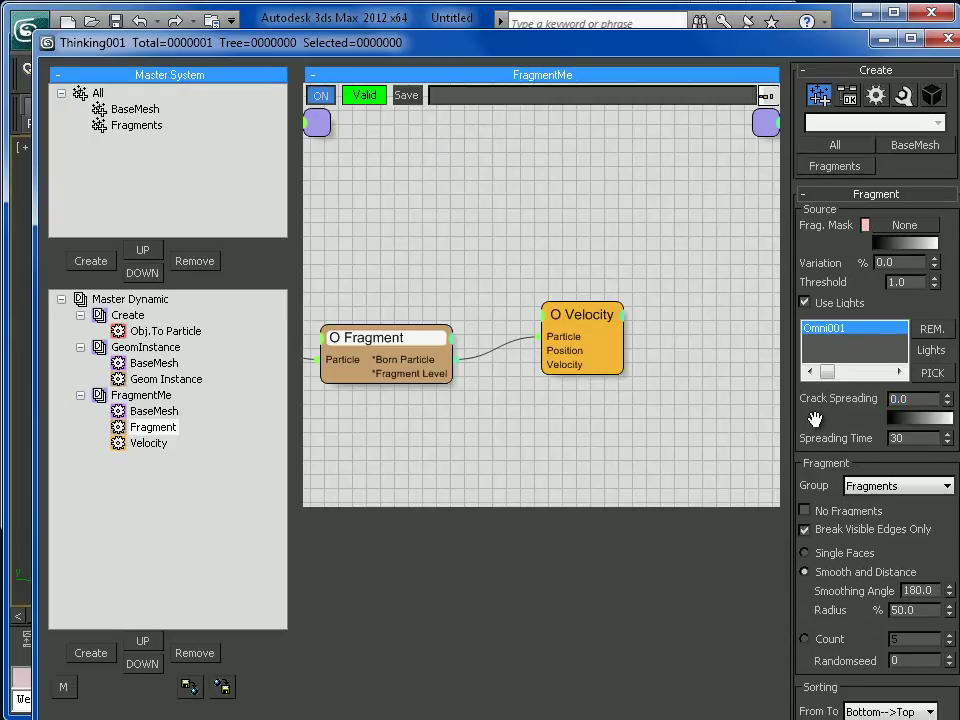
pyautogui.moveTo(905, 398); pyautogui.dragTo(849, 396)
# Inspect the alpha gradient that controls the Fragment operator's Crack Spreading and close it unchanged.
pyautogui.click(918, 417)
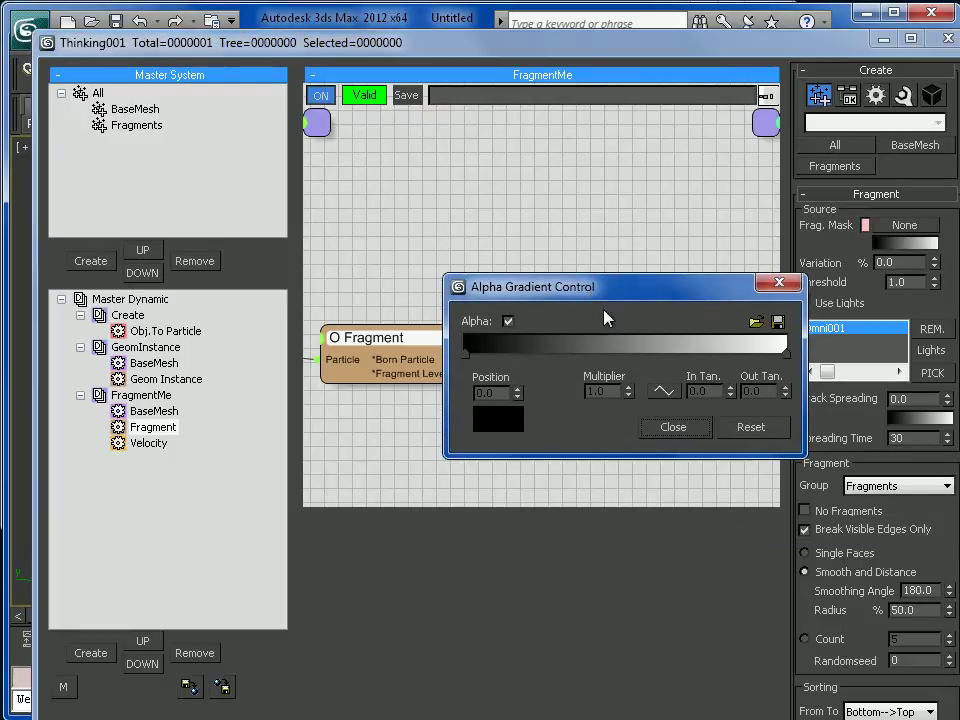
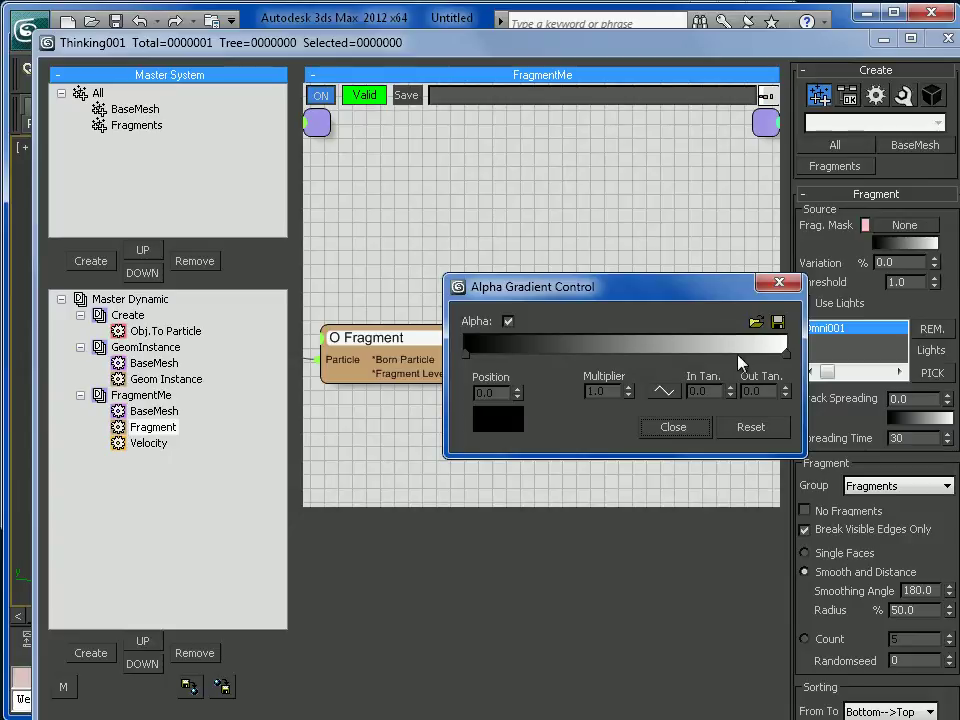
pyautogui.moveTo(645, 287); pyautogui.dragTo(540, 232)
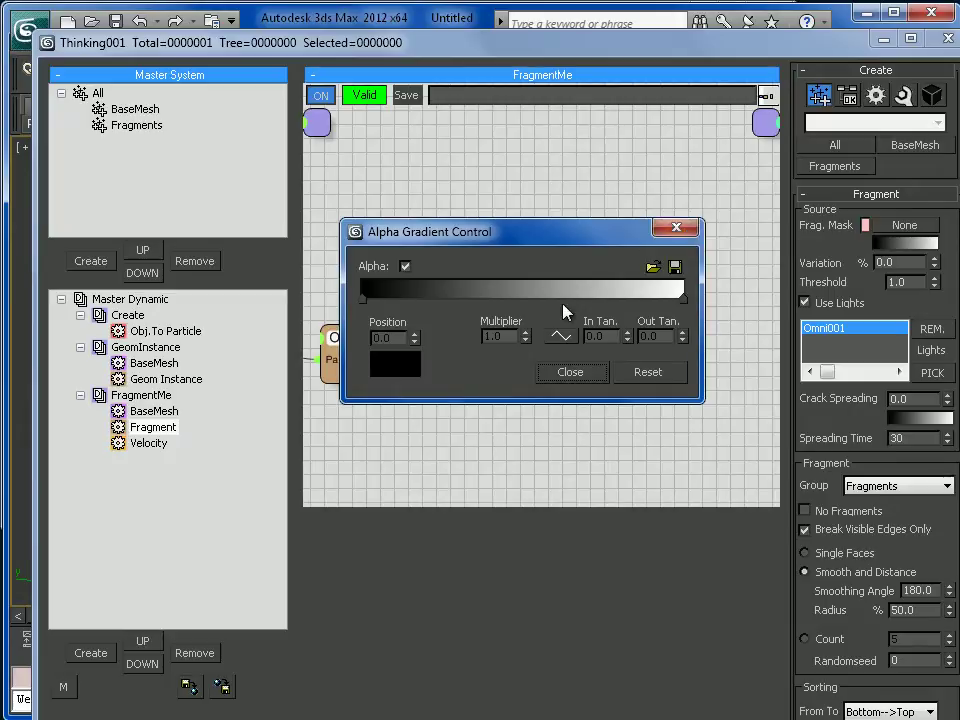
pyautogui.click(677, 230)
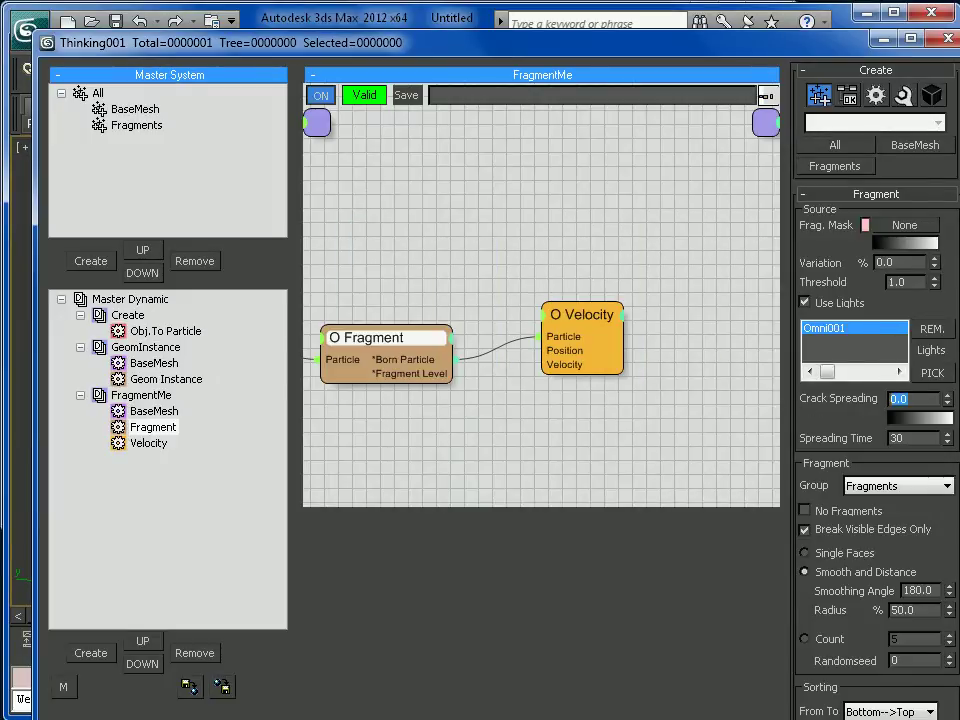
# Set the Fragment operator's Crack Spreading to 200 and Spreading Time to 100.
pyautogui.click(834, 409)
pyautogui.write('200')
pyautogui.press('Tab')
pyautogui.moveTo(808, 435); pyautogui.dragTo(803, 422)
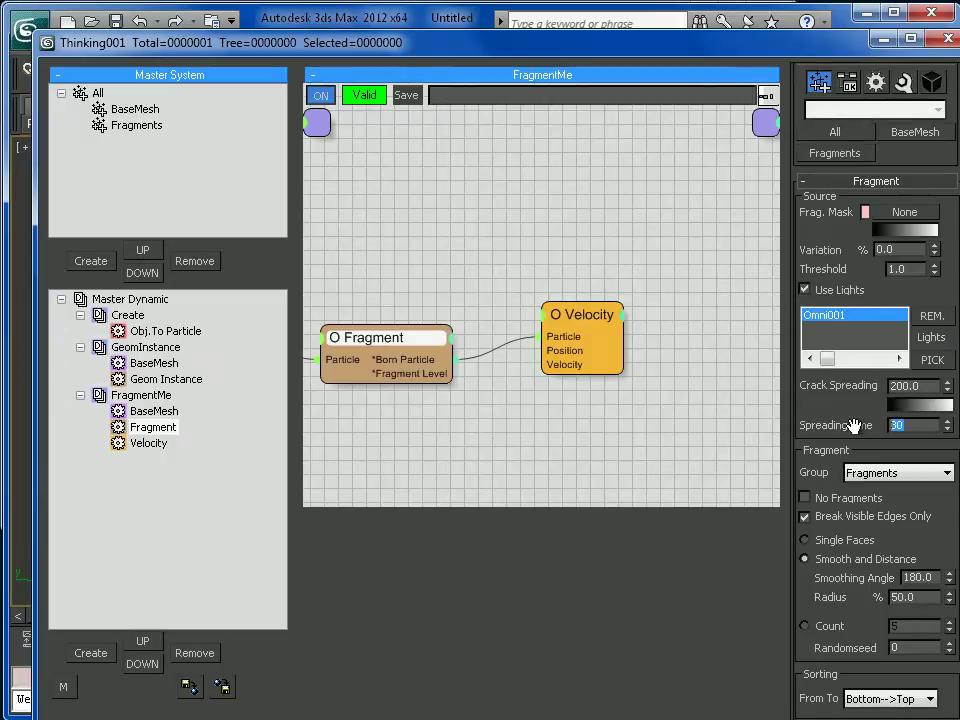
pyautogui.write('200')
pyautogui.press('Return')
pyautogui.write('100')
pyautogui.press('Return')
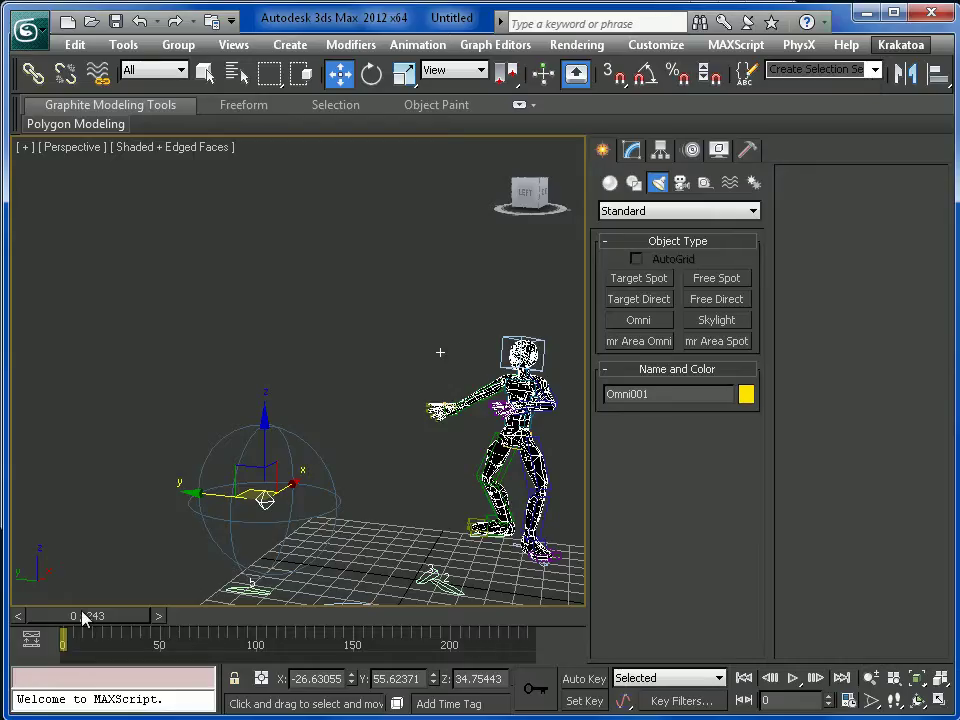
# Scrub past the moment the character reaches the light to preview the crack spreading, and return to frame 0.
pyautogui.moveTo(82, 612); pyautogui.dragTo(104, 612)
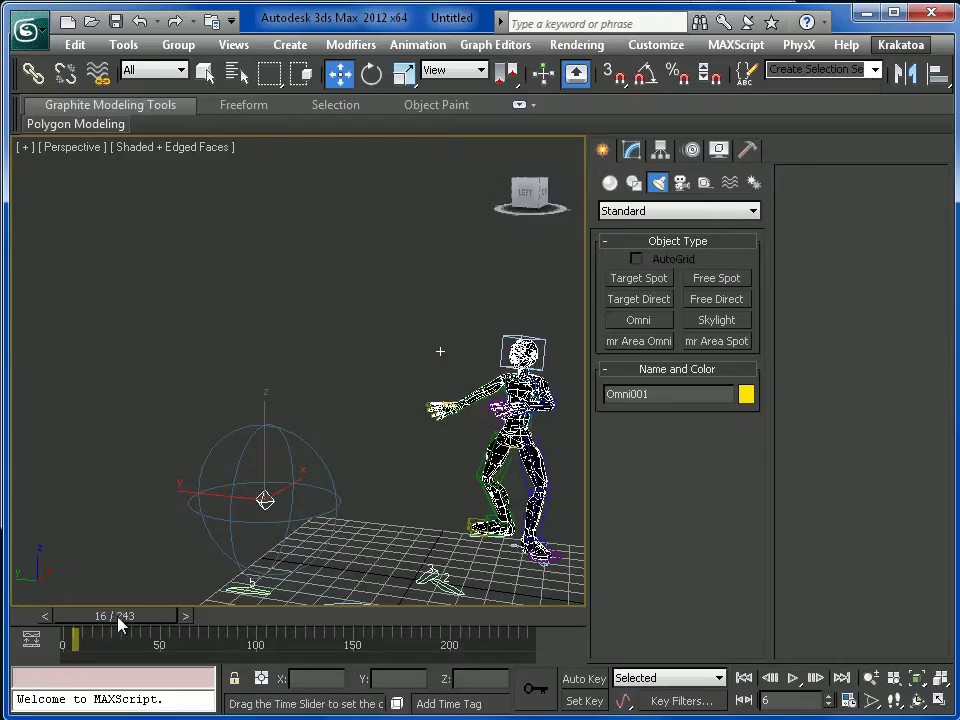
pyautogui.moveTo(122, 622); pyautogui.dragTo(229, 628)
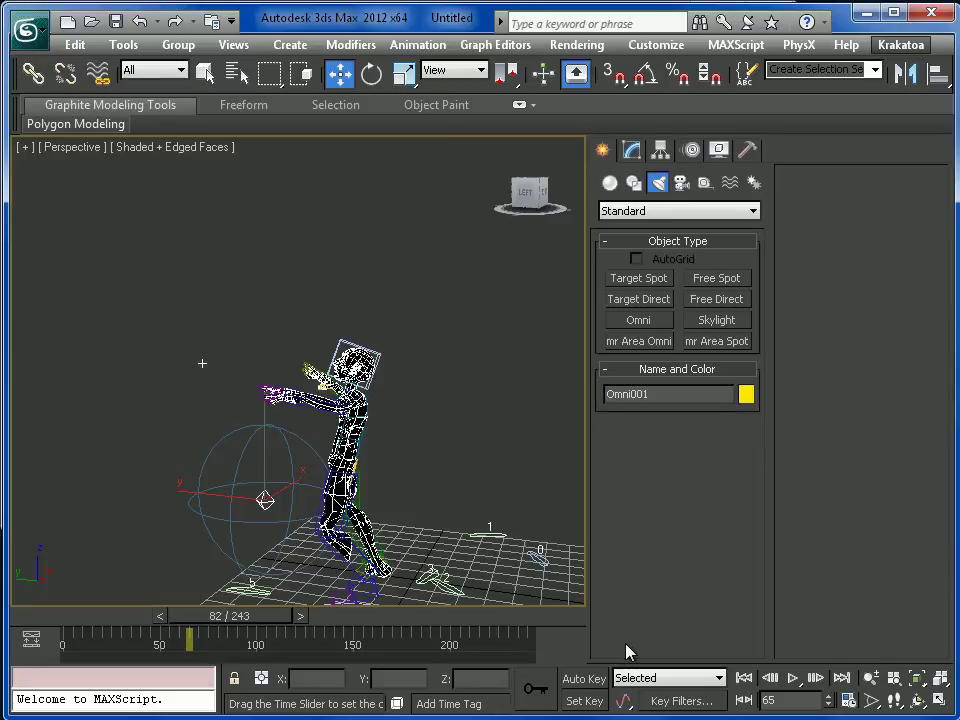
pyautogui.click(744, 679)
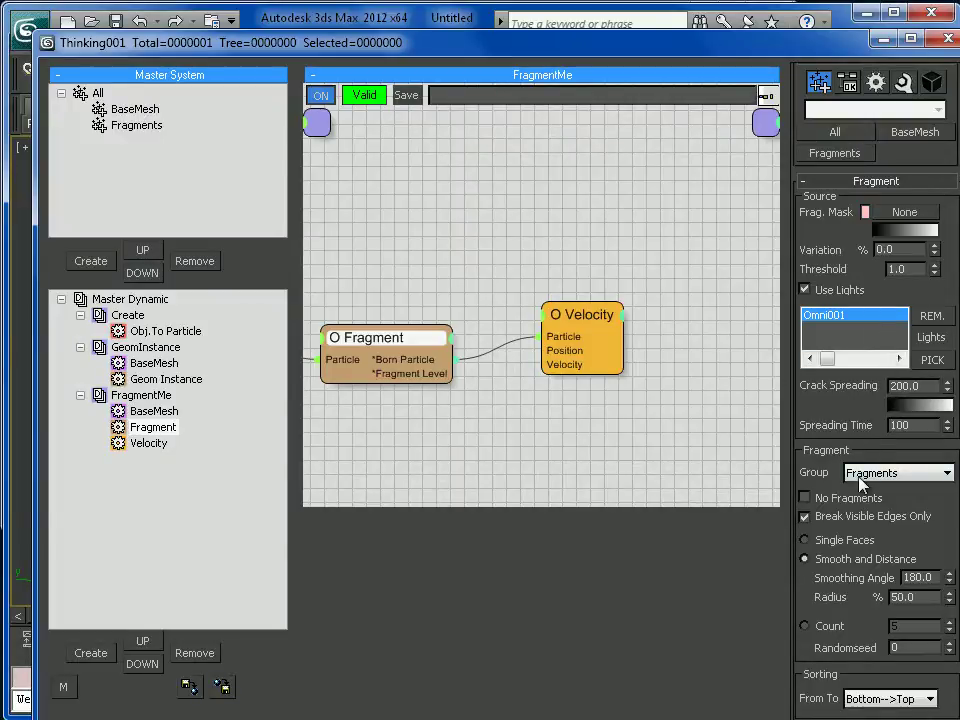
# Raise the Fragment operator's Crack Spreading to 500 and minimize the thinkingParticles window.
pyautogui.doubleClick(897, 386)
pyautogui.write('500')
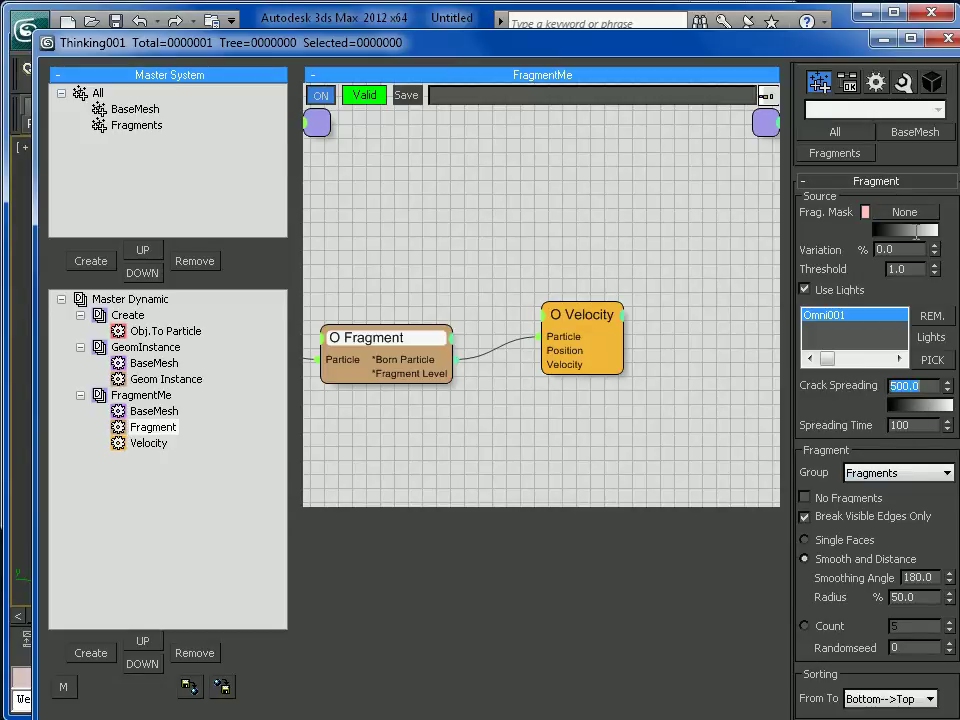
pyautogui.click(884, 39)
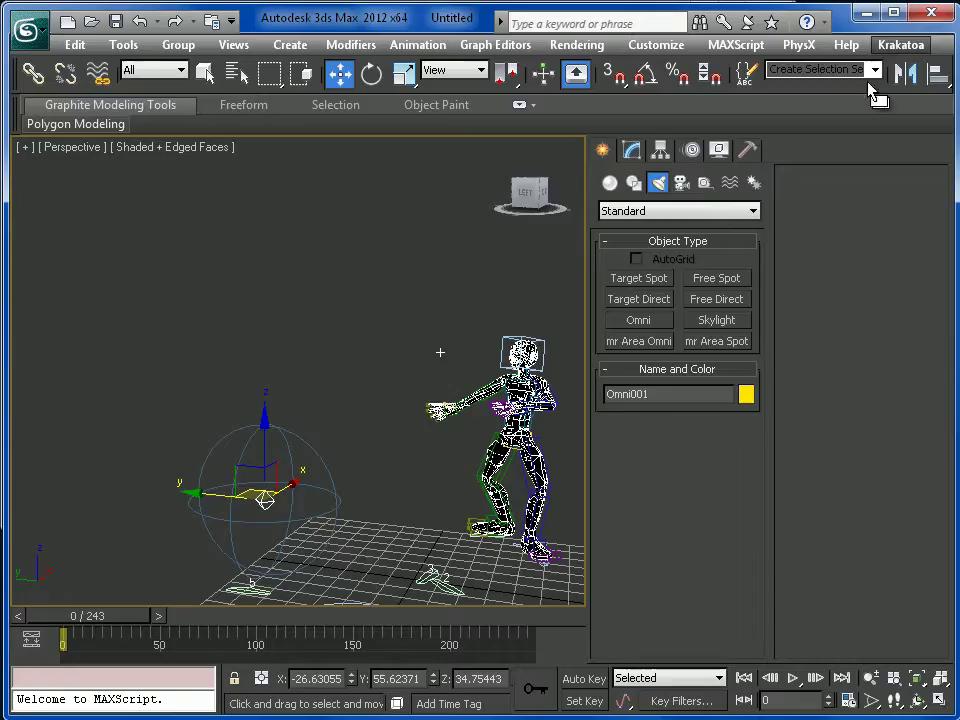
# Change the playback option in the Time Configuration and accept the settings.
pyautogui.click(846, 700)
pyautogui.click(357, 288)
pyautogui.click(499, 569)
# Play the animation from the start until the character passes through the light, and rewind to the first frame.
pyautogui.click(793, 678)
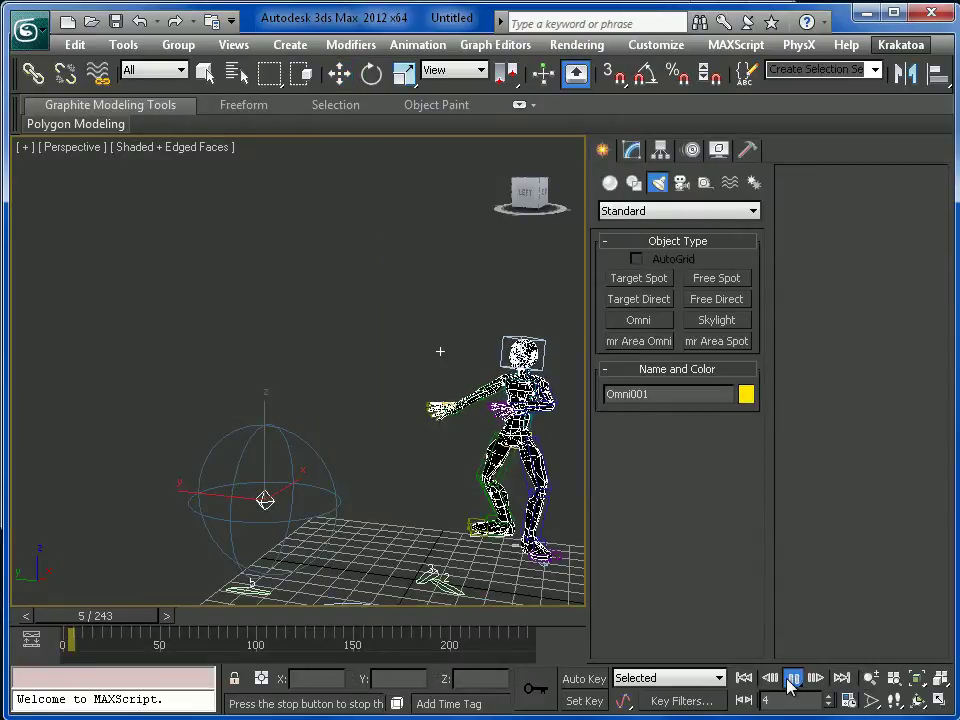
pyautogui.click(793, 678)
pyautogui.press('Home')
pyautogui.click(791, 684)
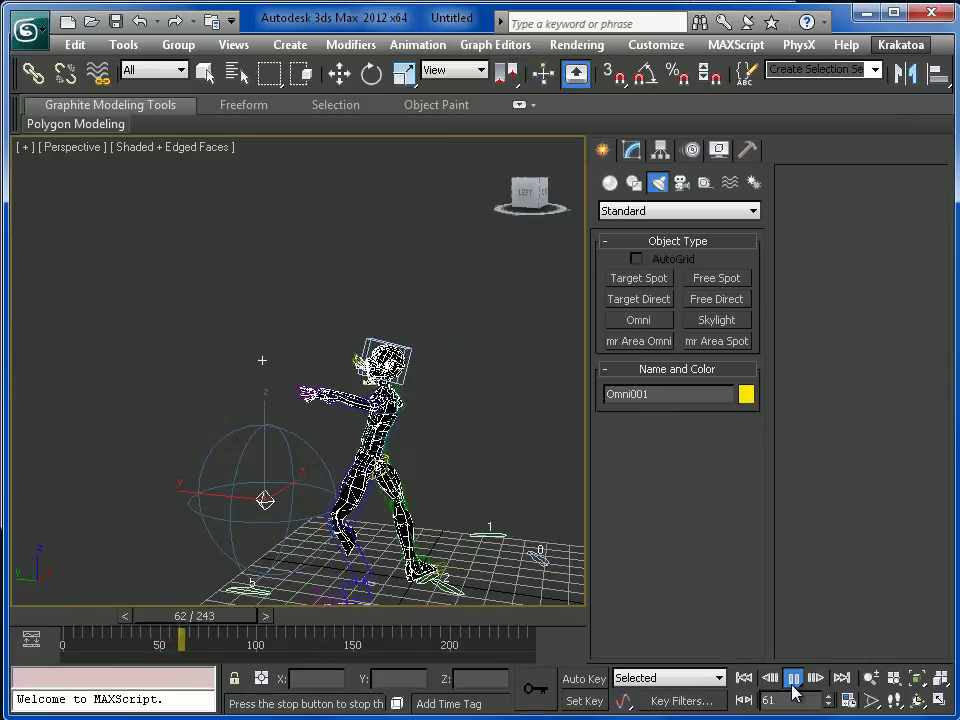
pyautogui.click(793, 678)
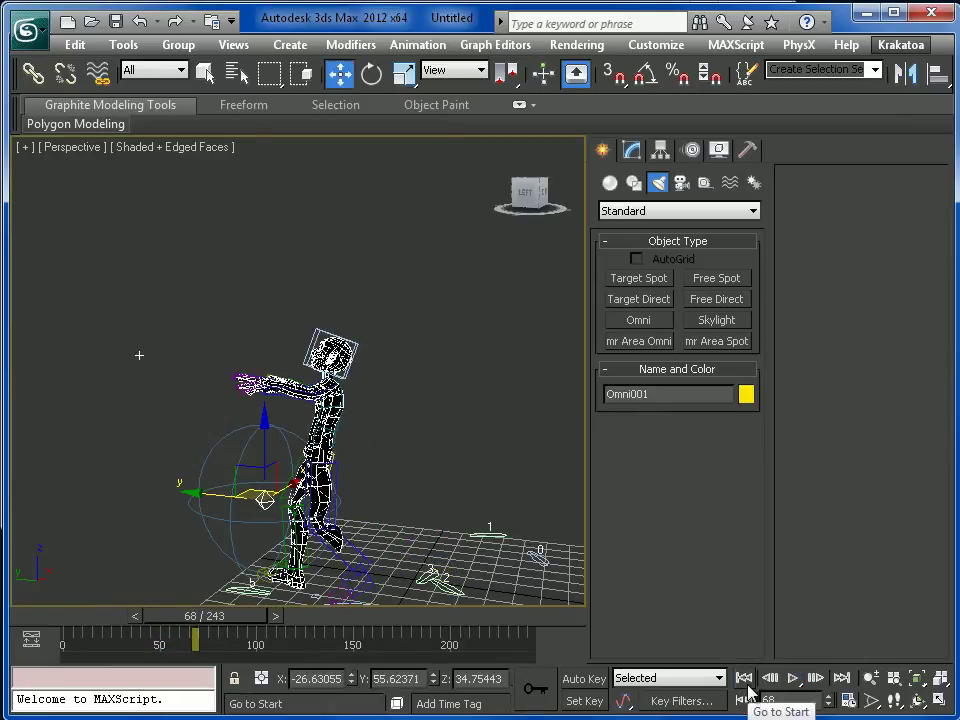
pyautogui.click(743, 678)
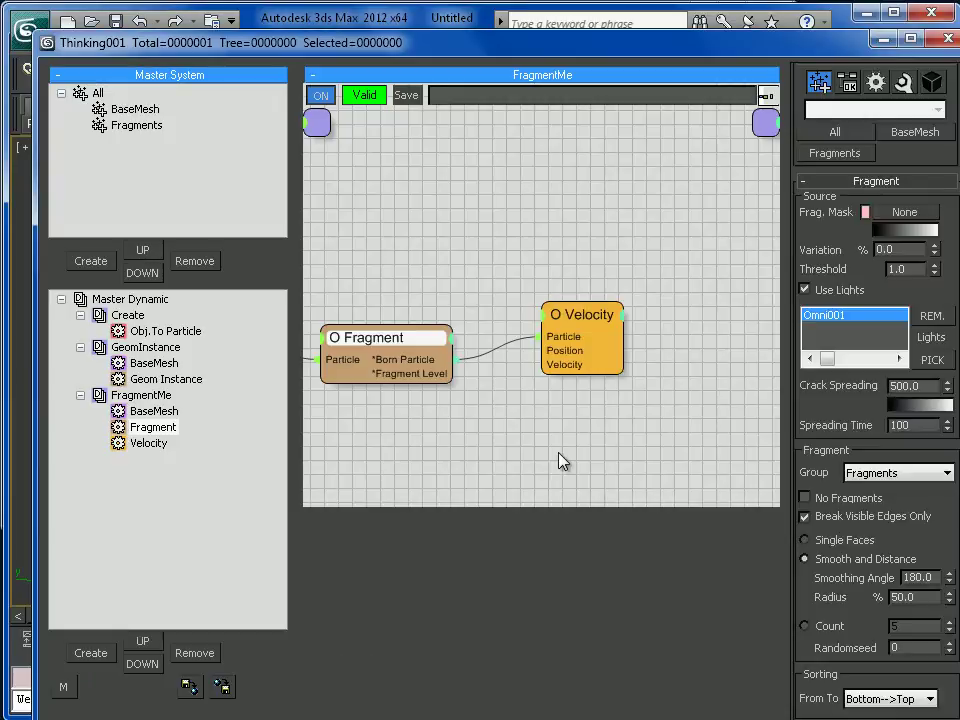
# Raise the Fragment operator's Crack Spreading to 2000 in the FragmentMe dynamic set.
pyautogui.moveTo(560, 460); pyautogui.dragTo(531, 463, button='middle')
pyautogui.moveTo(695, 412)
pyautogui.mouseDown(button='middle')
pyautogui.moveTo(710, 453)
pyautogui.moveTo(684, 401)
pyautogui.moveTo(697, 392)
pyautogui.mouseUp(button='middle')
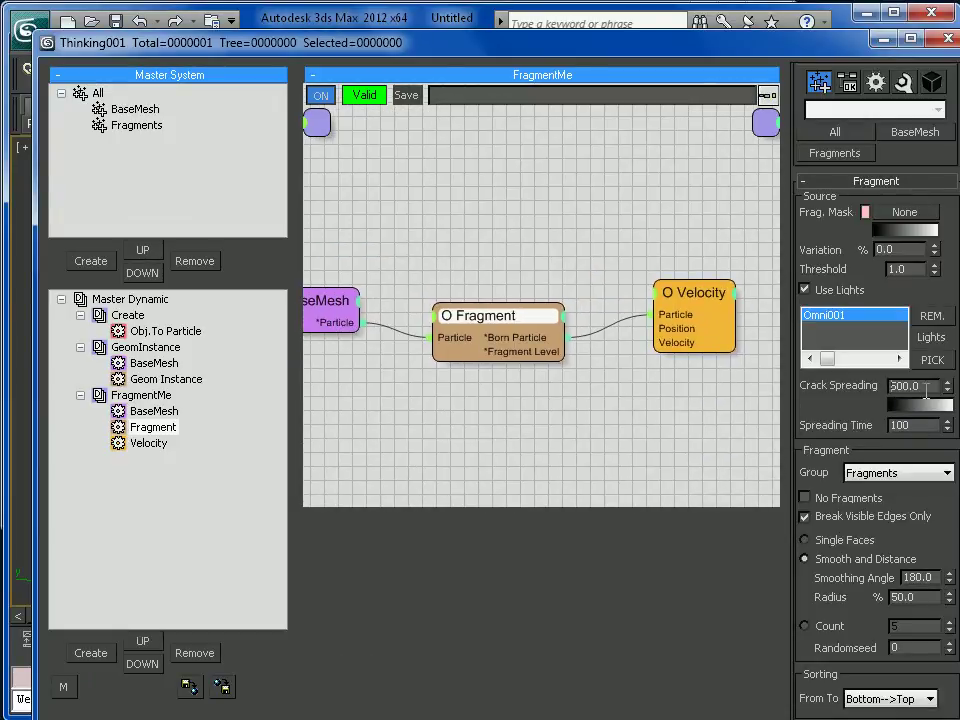
pyautogui.moveTo(926, 387); pyautogui.dragTo(848, 387)
pyautogui.write('1000')
pyautogui.press('BackSpace')
pyautogui.press('BackSpace')
pyautogui.press('BackSpace')
pyautogui.press('BackSpace')
pyautogui.write('20')
pyautogui.press('Return')
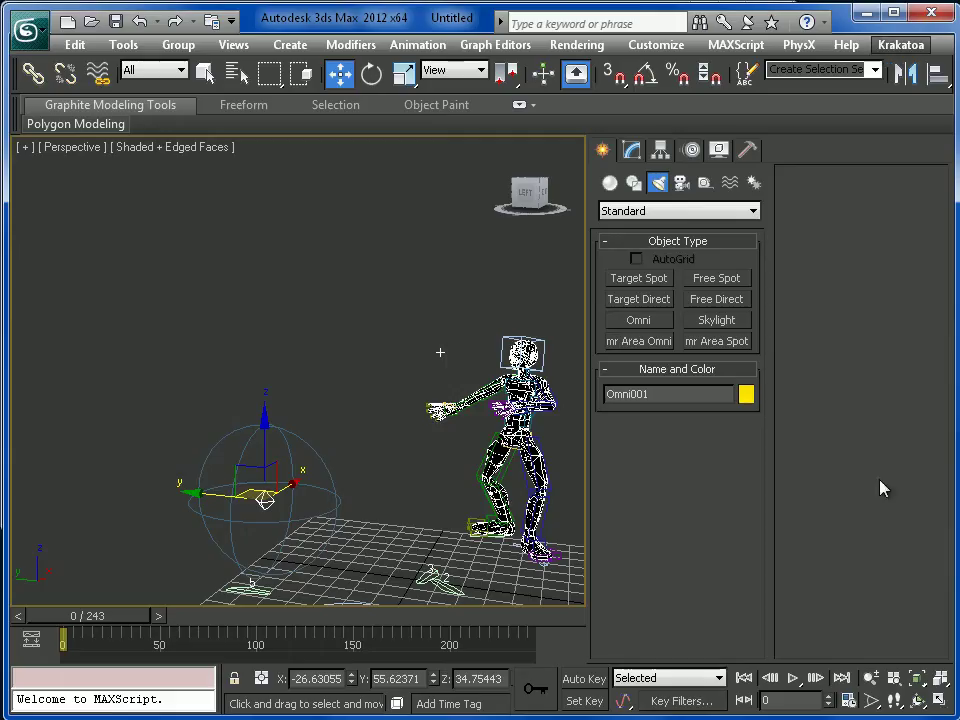
# Play the animation to about frame 72 to preview the character's fragmentation, and rewind to frame 0.
pyautogui.click(793, 678)
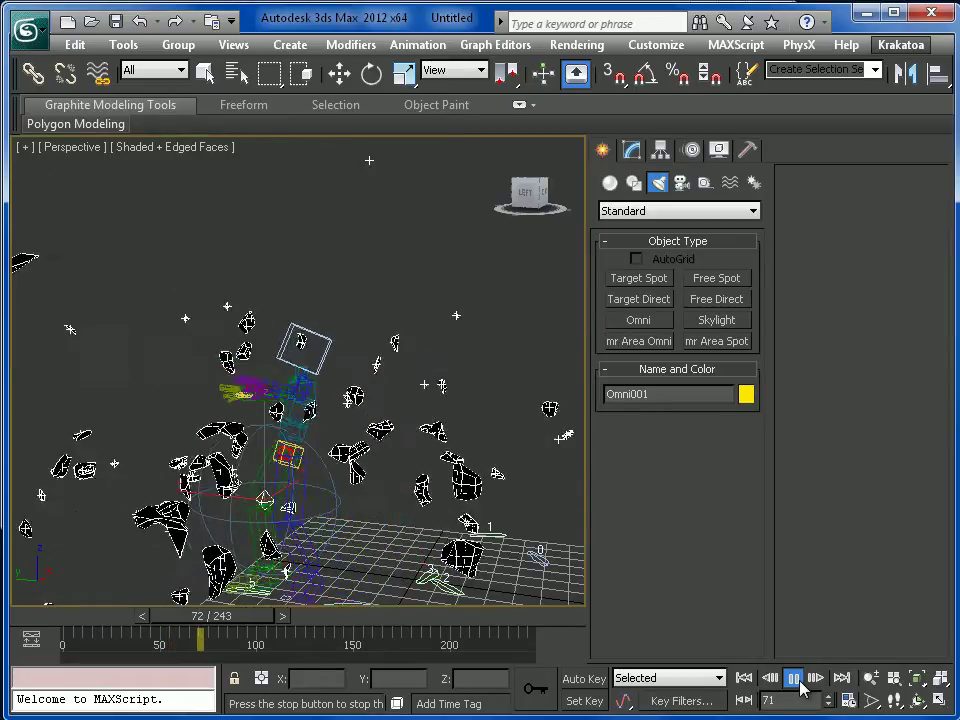
pyautogui.click(793, 678)
pyautogui.click(744, 678)
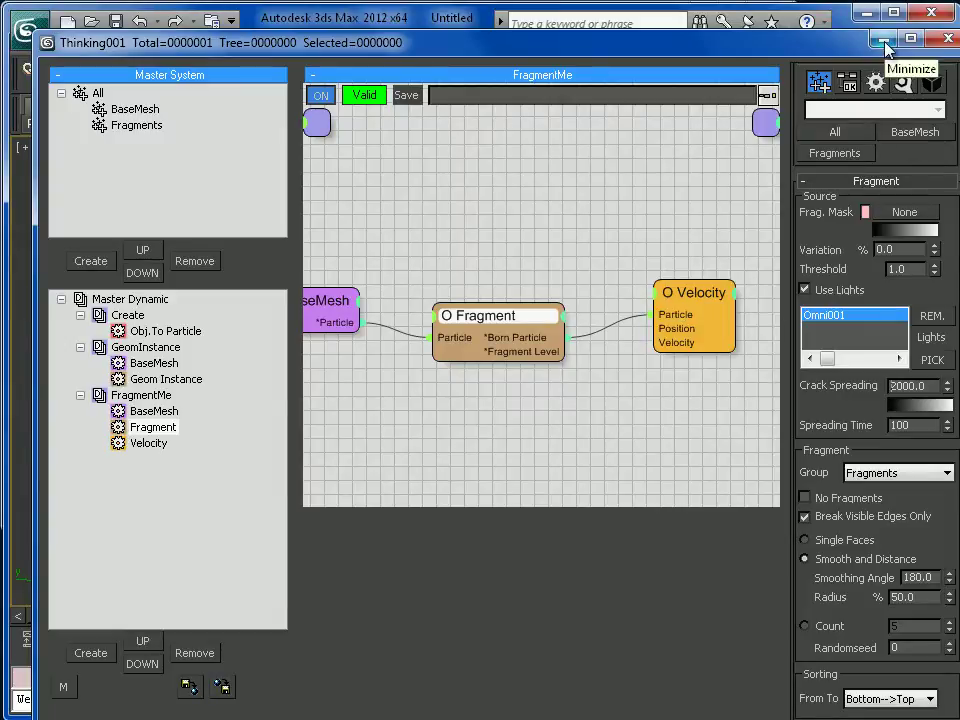
# Review the Fragment operator's settings, and minimize the thinkingParticles window to return to the character and light in the perspective view.
pyautogui.moveTo(838, 407); pyautogui.dragTo(851, 462)
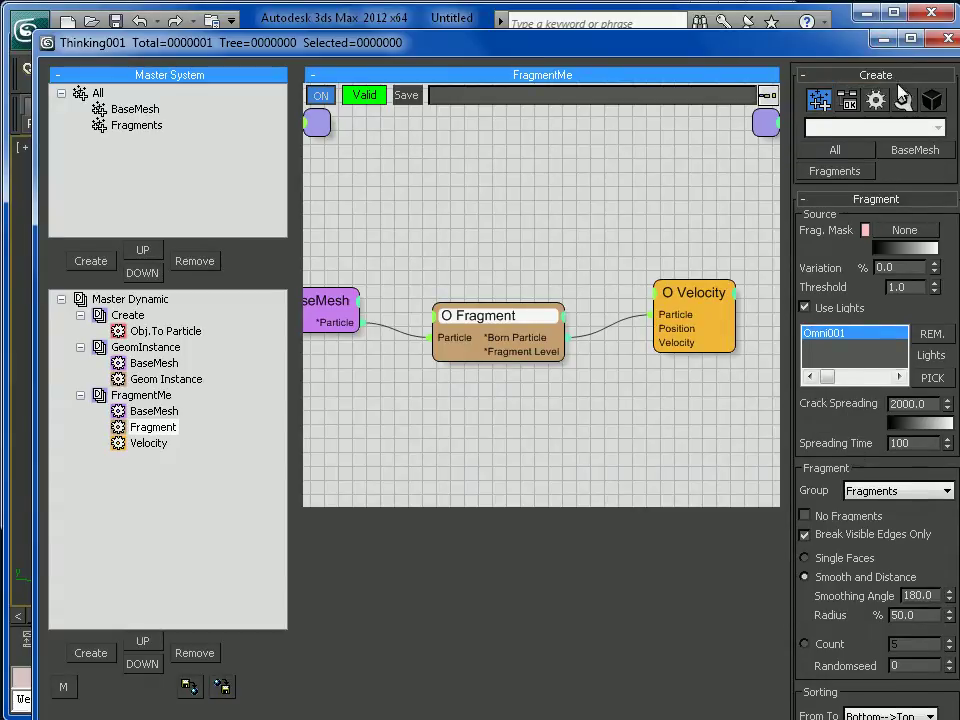
pyautogui.click(880, 38)
pyautogui.moveTo(440, 352); pyautogui.dragTo(362, 318, button='middle')
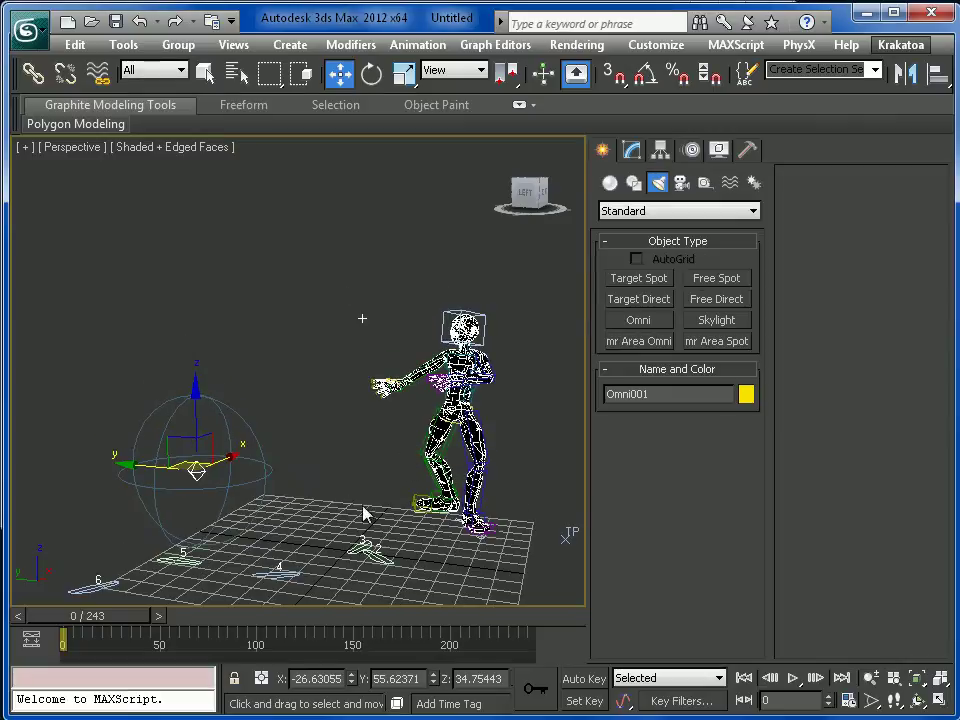
# Turn on anti-aliasing in the finalRender global options and set its filter to Mitchell-Netravali.
pyautogui.press('F10')
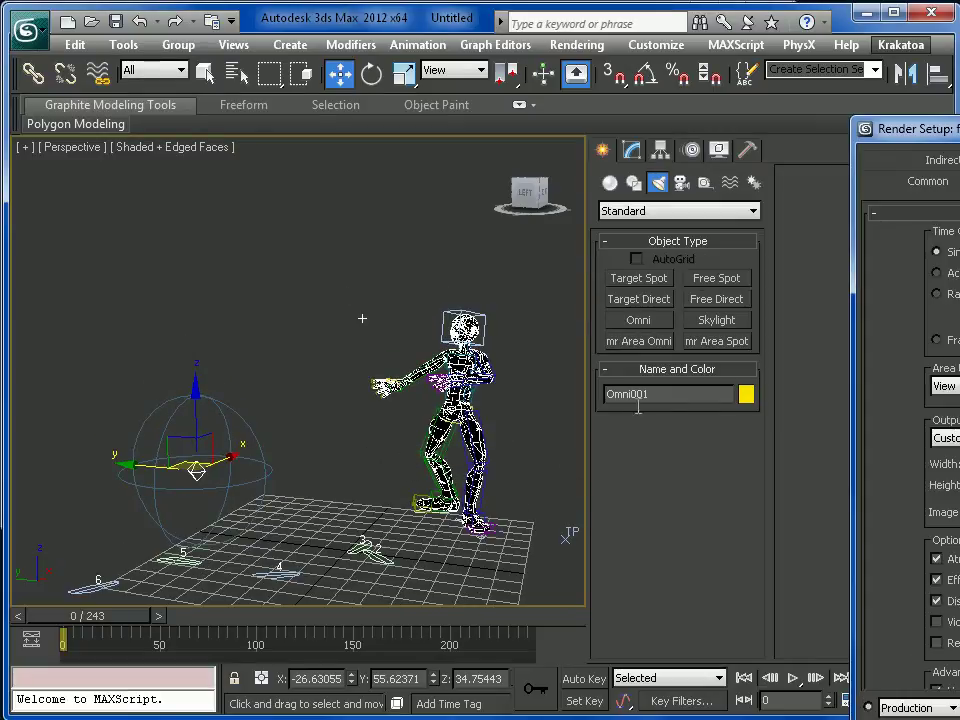
pyautogui.moveTo(930, 119); pyautogui.dragTo(408, 64)
pyautogui.click(527, 115)
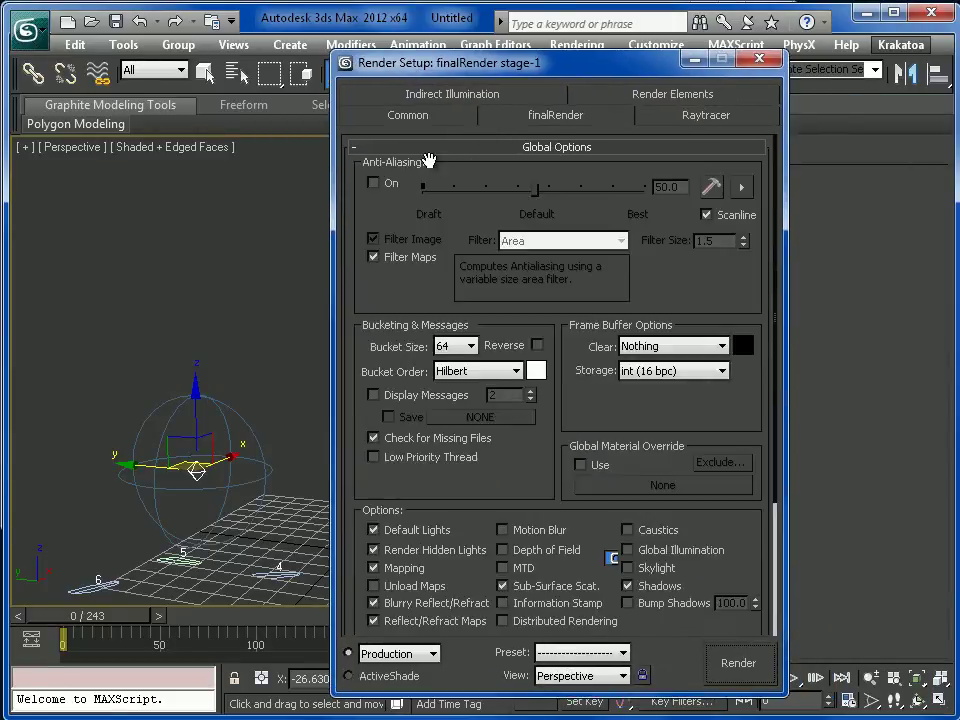
pyautogui.click(373, 183)
pyautogui.click(562, 241)
pyautogui.click(548, 340)
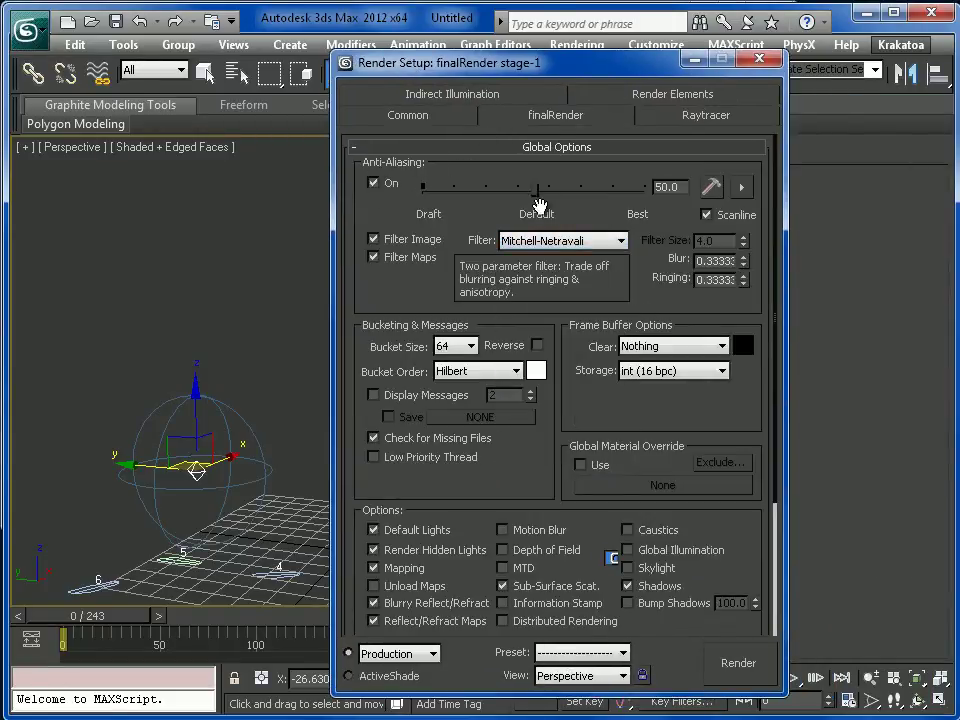
# Enable the finalRender skylight as Physical Sky with Sunlight switched on, and get the render settings out of the way.
pyautogui.click(462, 112)
pyautogui.click(452, 94)
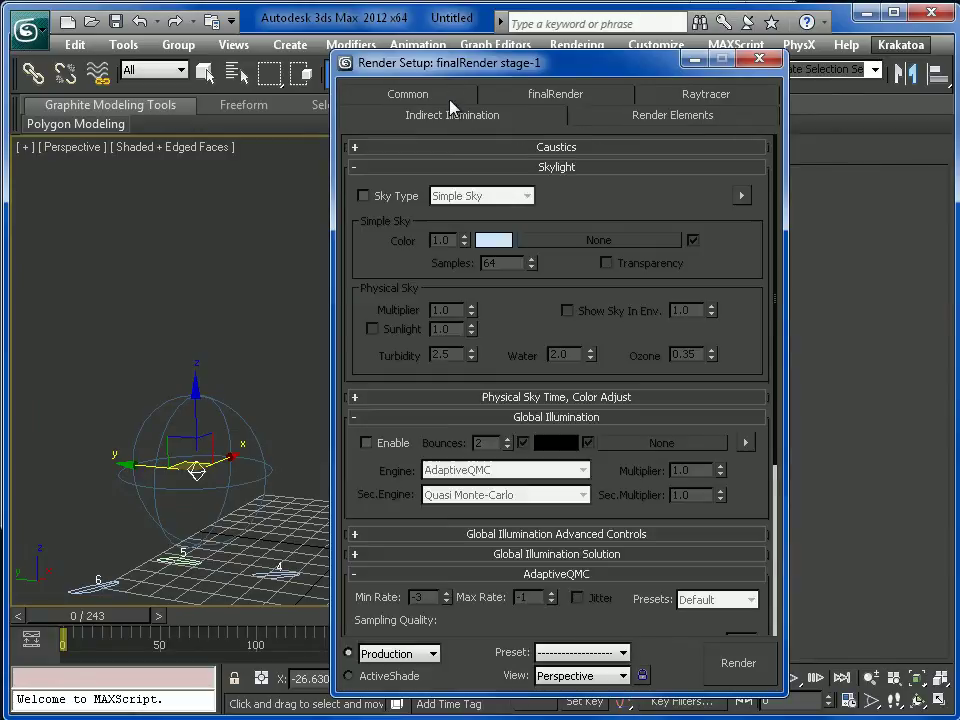
pyautogui.click(364, 196)
pyautogui.click(470, 196)
pyautogui.click(455, 228)
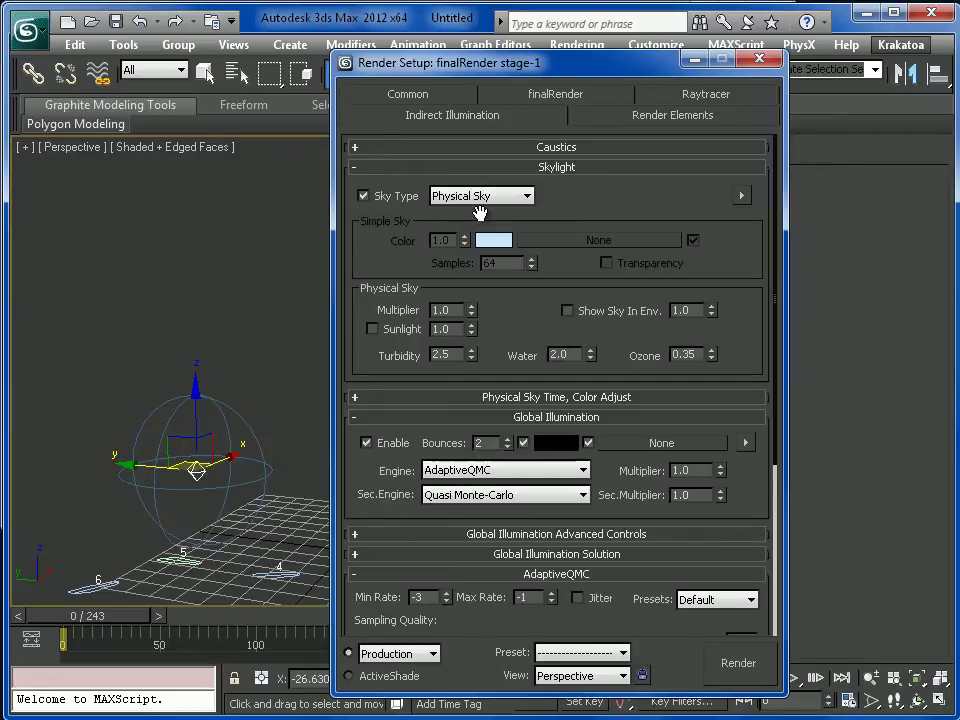
pyautogui.click(371, 329)
pyautogui.click(695, 59)
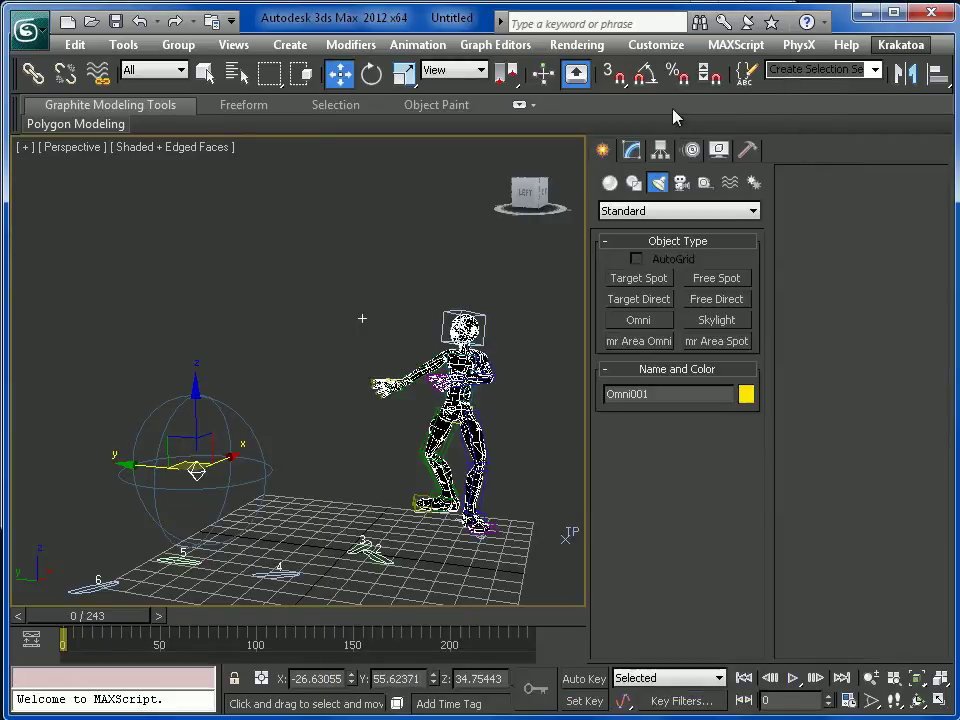
# Test-render frame 0 of the perspective view, first from a distance and again closer to the character's upper body.
pyautogui.hotkey('shift', 'q')
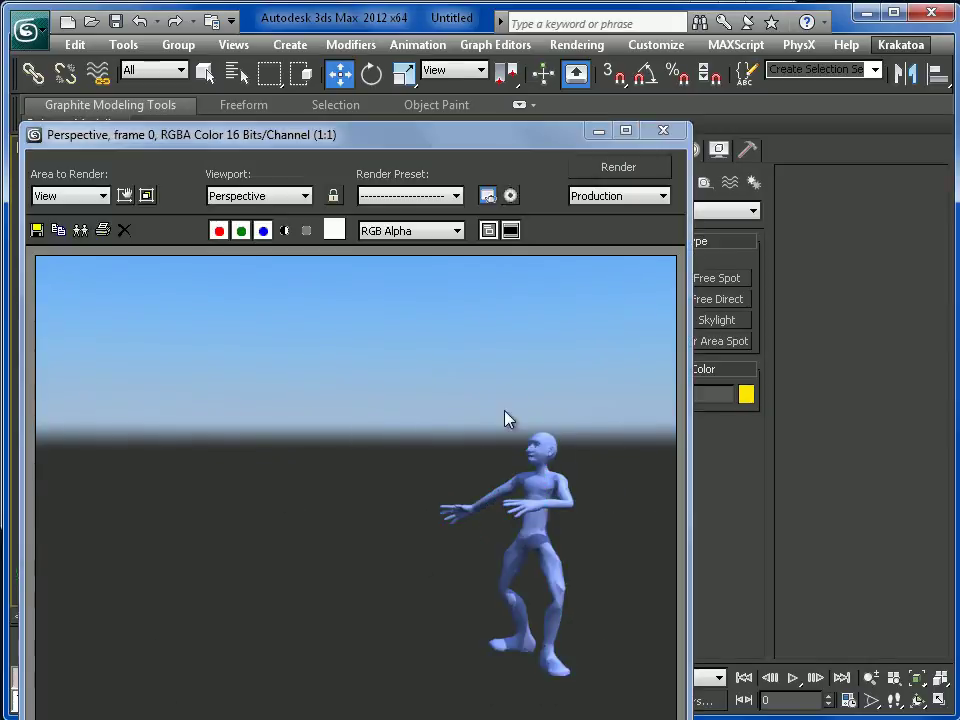
pyautogui.click(663, 130)
pyautogui.scroll(6, 330, 318)
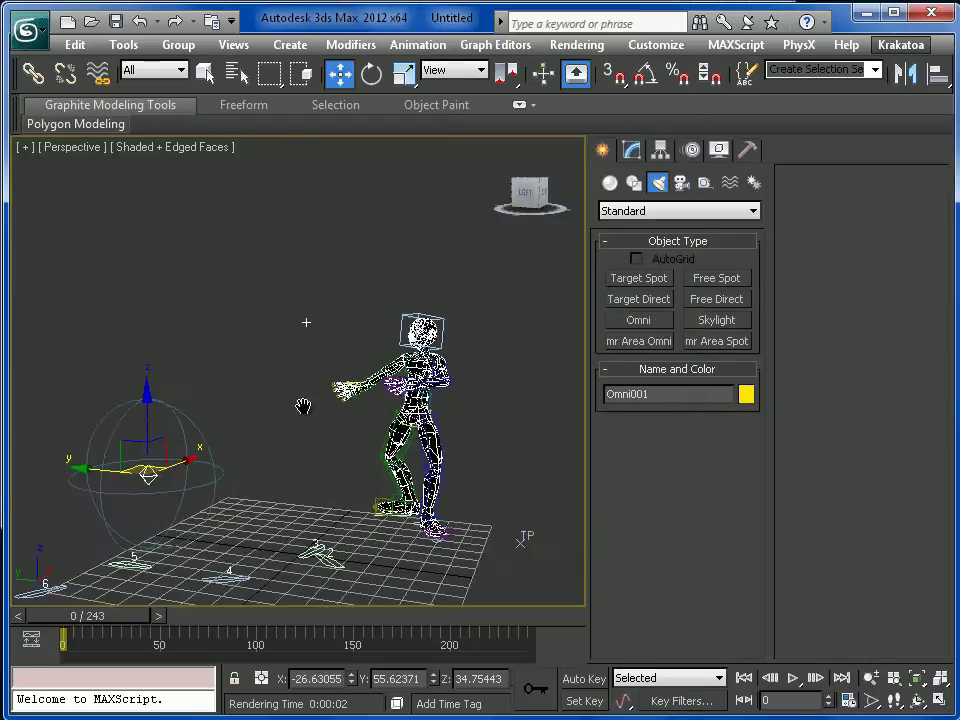
pyautogui.moveTo(182, 302); pyautogui.dragTo(202, 300, button='middle')
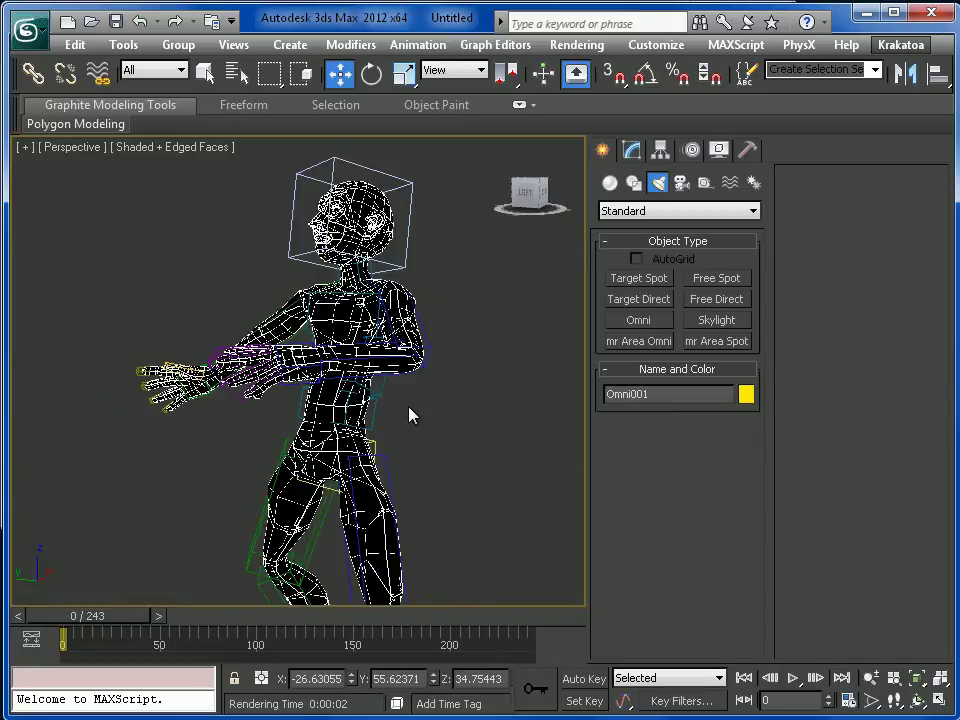
pyautogui.hotkey('shift', 'q')
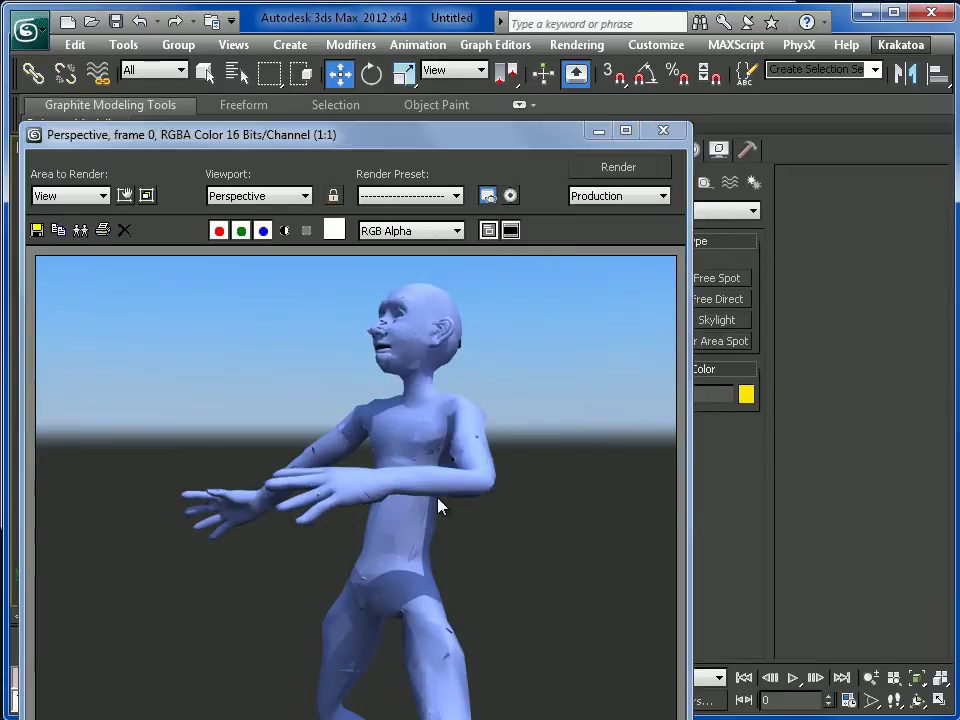
pyautogui.moveTo(372, 142); pyautogui.dragTo(390, 78)
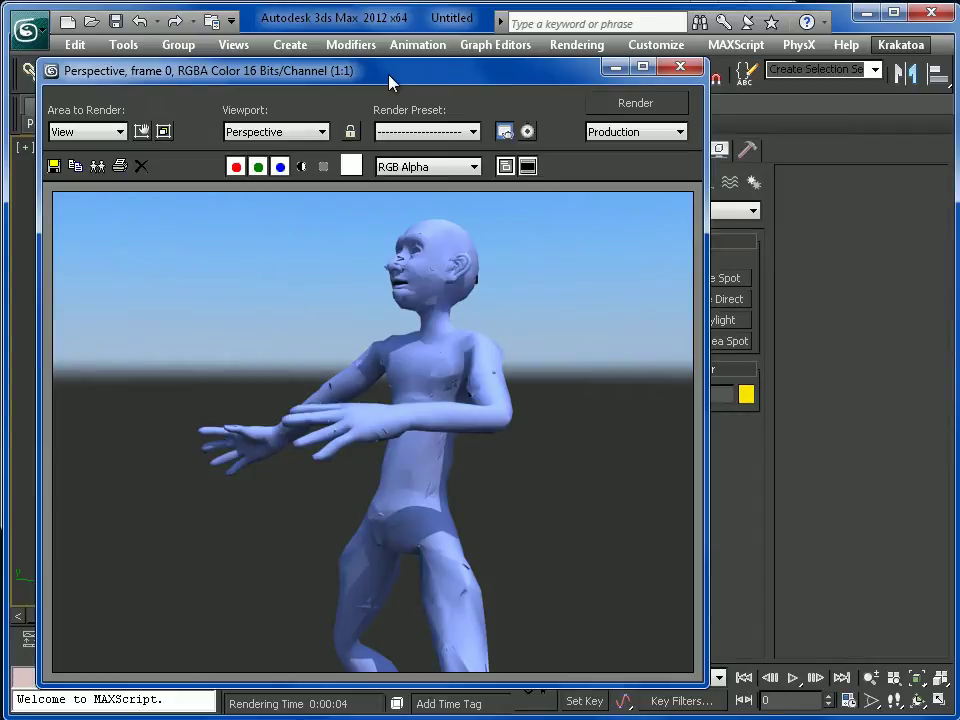
pyautogui.moveTo(389, 76); pyautogui.dragTo(418, 76)
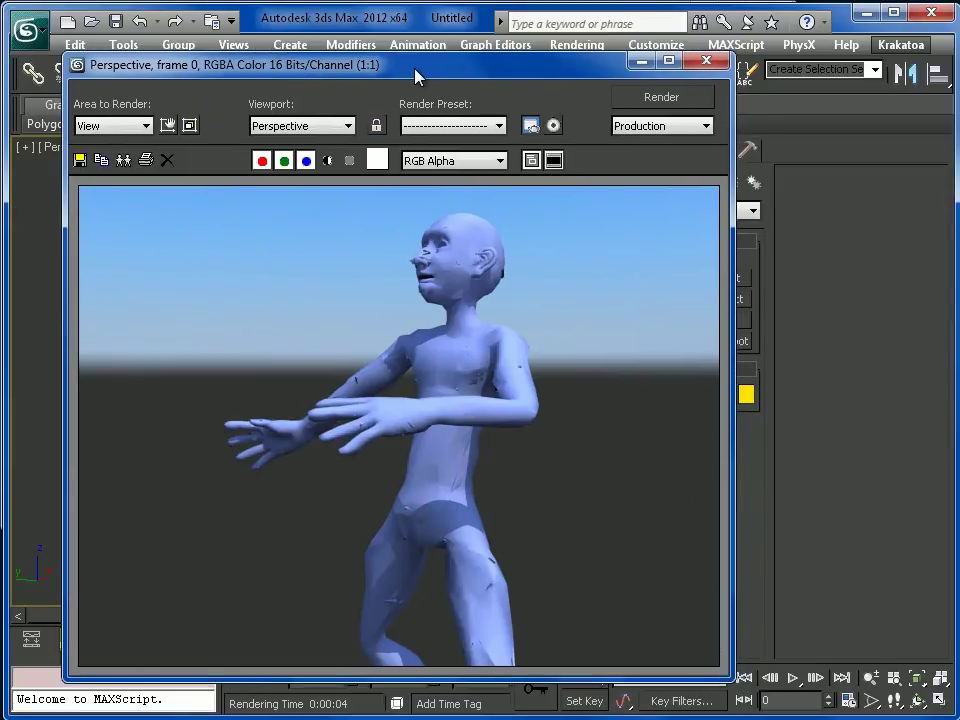
pyautogui.moveTo(580, 68); pyautogui.dragTo(583, 42)
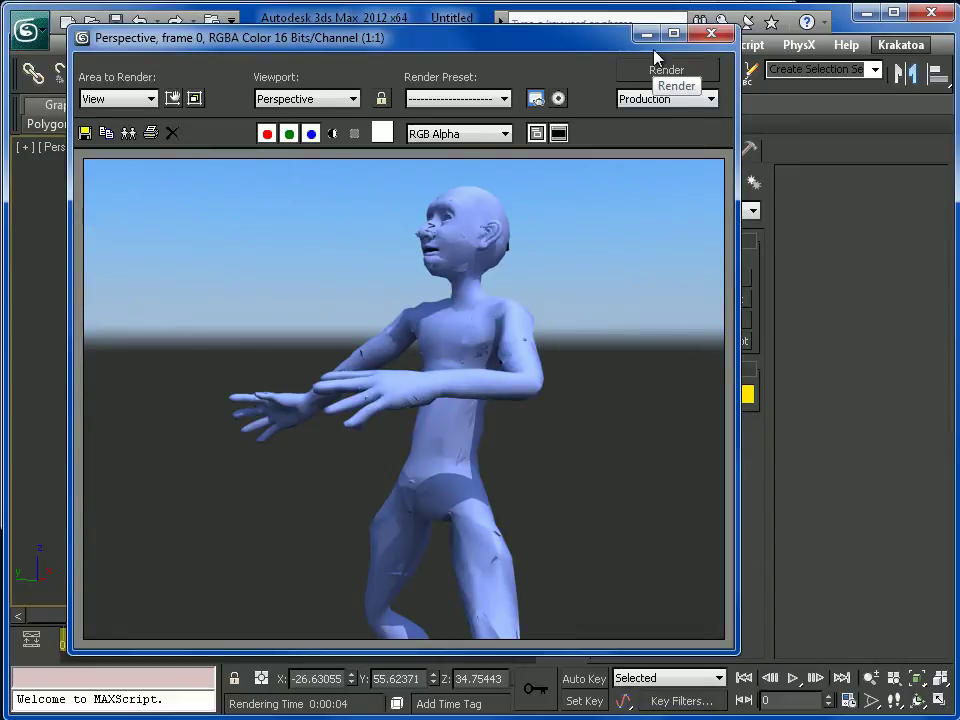
pyautogui.click(711, 35)
# Scrub the animation forward to frame 61, checking the walking character and its fragments from a wider view.
pyautogui.moveTo(115, 630); pyautogui.dragTo(145, 630)
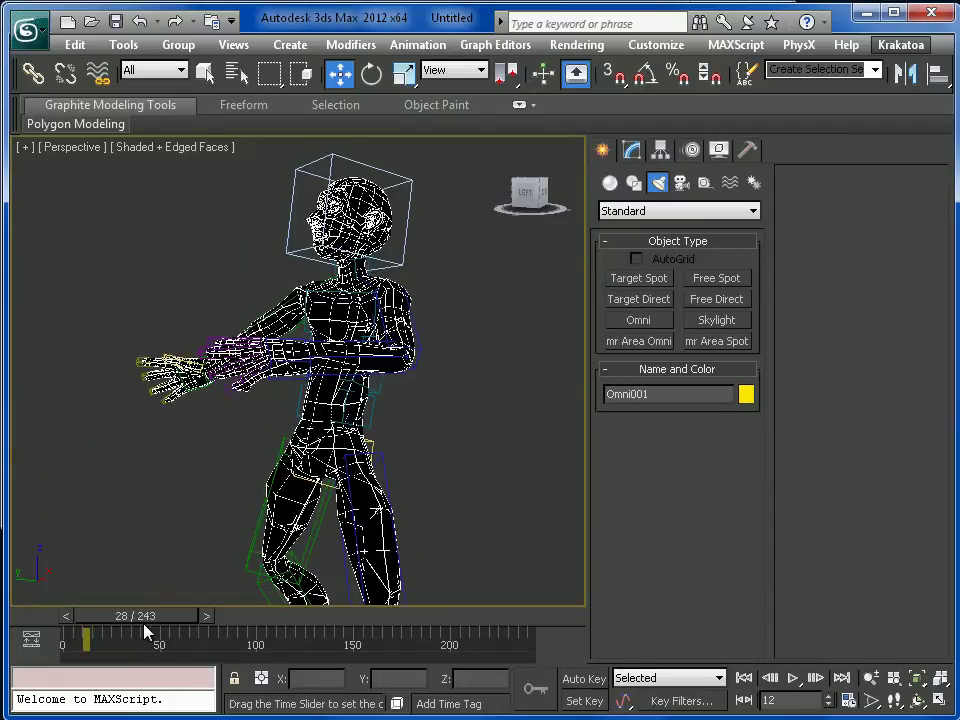
pyautogui.moveTo(348, 498); pyautogui.dragTo(455, 440, button='middle')
pyautogui.scroll(-3, 455, 440)
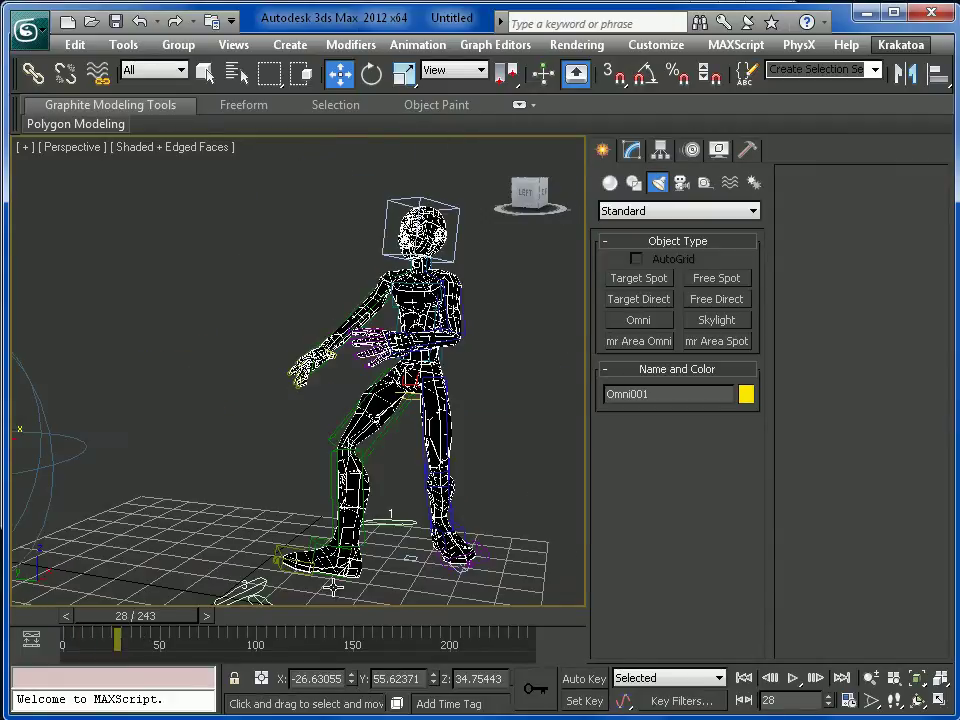
pyautogui.moveTo(161, 624); pyautogui.dragTo(190, 622)
pyautogui.moveTo(340, 524); pyautogui.dragTo(450, 480, button='middle')
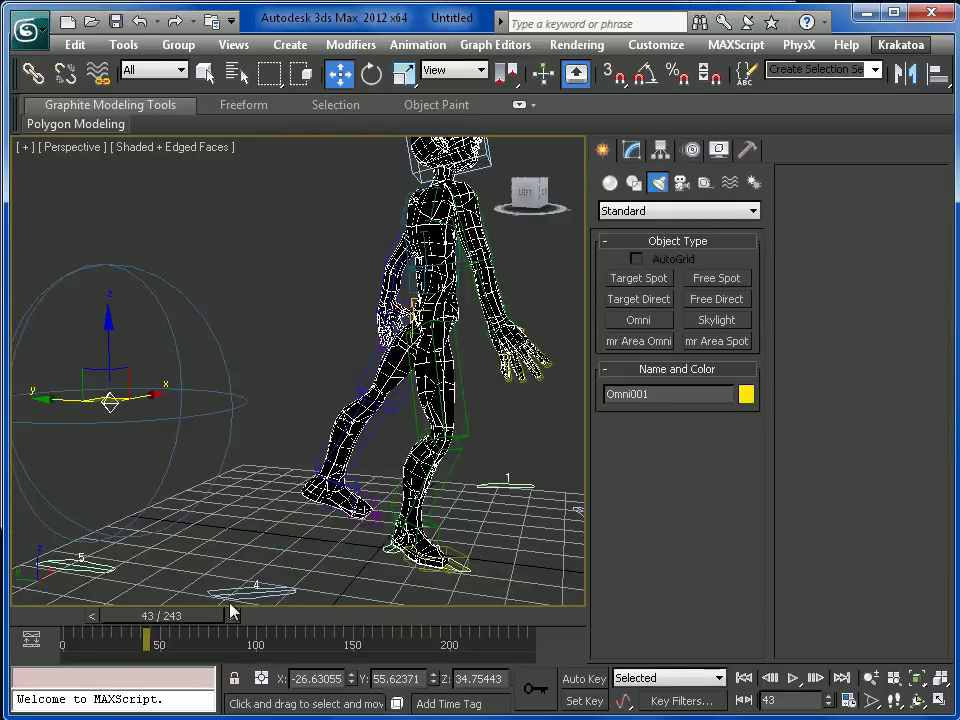
pyautogui.moveTo(193, 619); pyautogui.dragTo(222, 622)
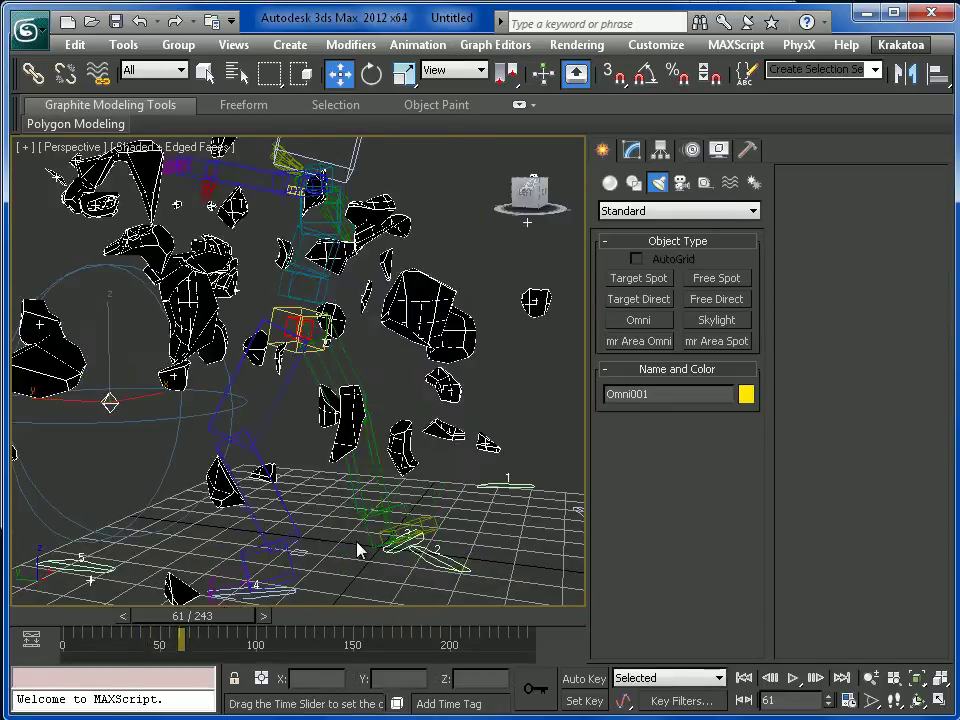
pyautogui.moveTo(364, 508); pyautogui.dragTo(424, 482, button='middle')
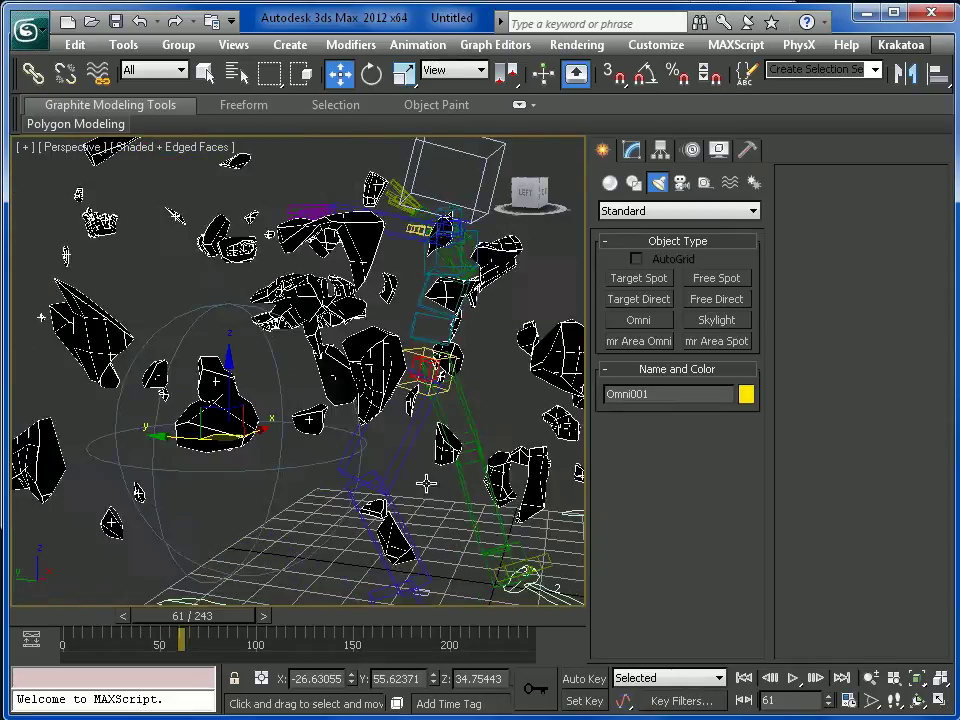
# Test-render the flying fragments at frame 61 in the perspective view and close the rendered image.
pyautogui.scroll(-5, 377, 523)
pyautogui.scroll(4, 380, 525)
pyautogui.hotkey('shift', 'q')
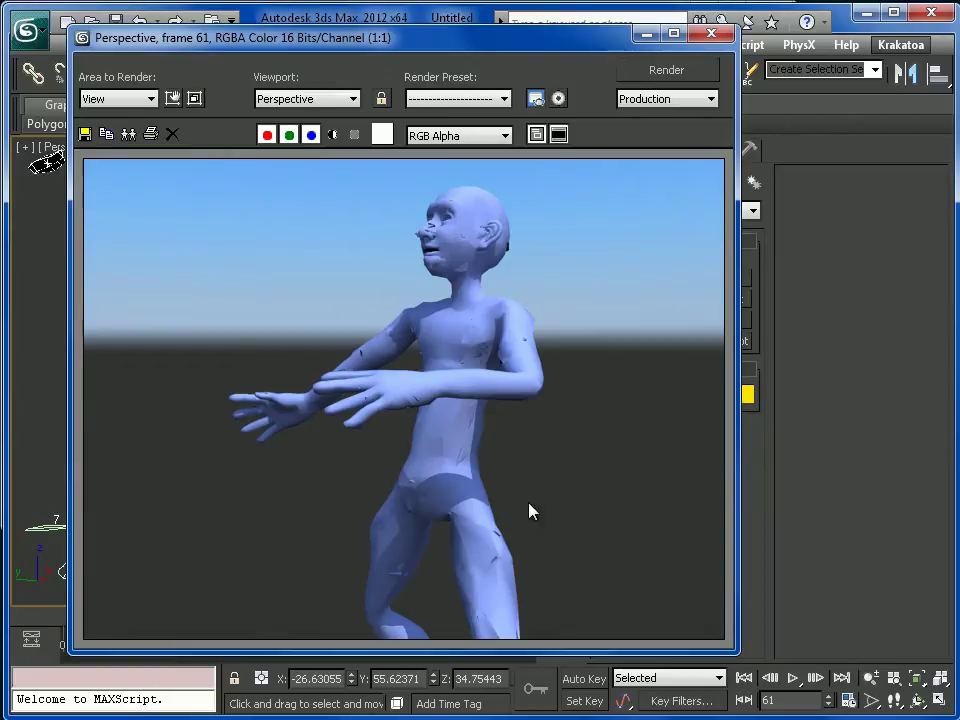
pyautogui.hotkey('shift', 'q')
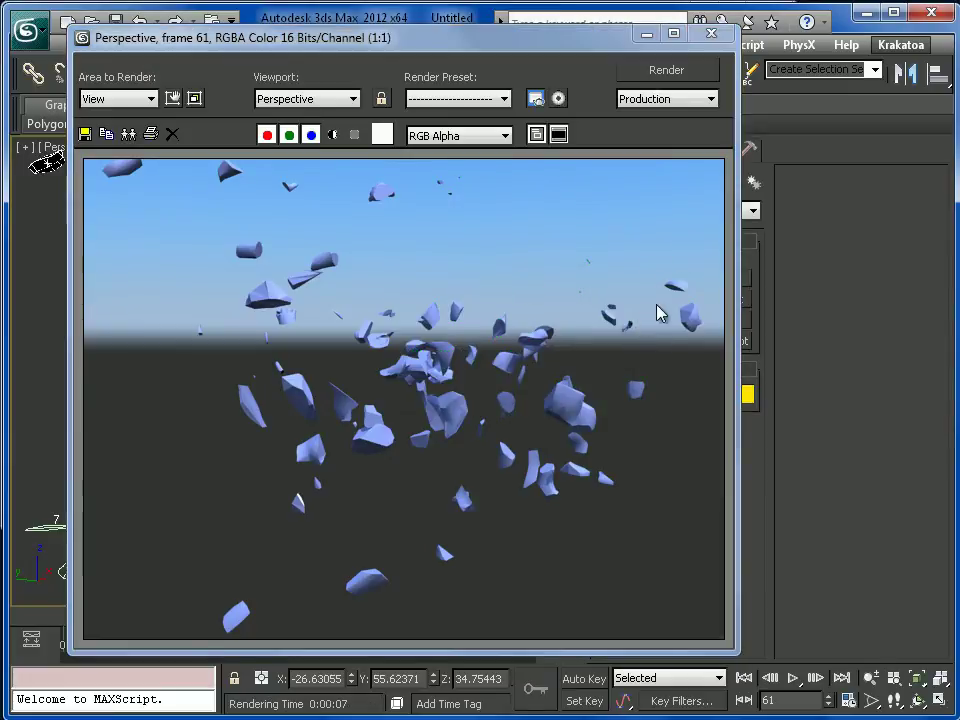
pyautogui.click(711, 34)
# Return to frame 0 and examine the character's fractured mesh closely from head to legs.
pyautogui.click(72, 626)
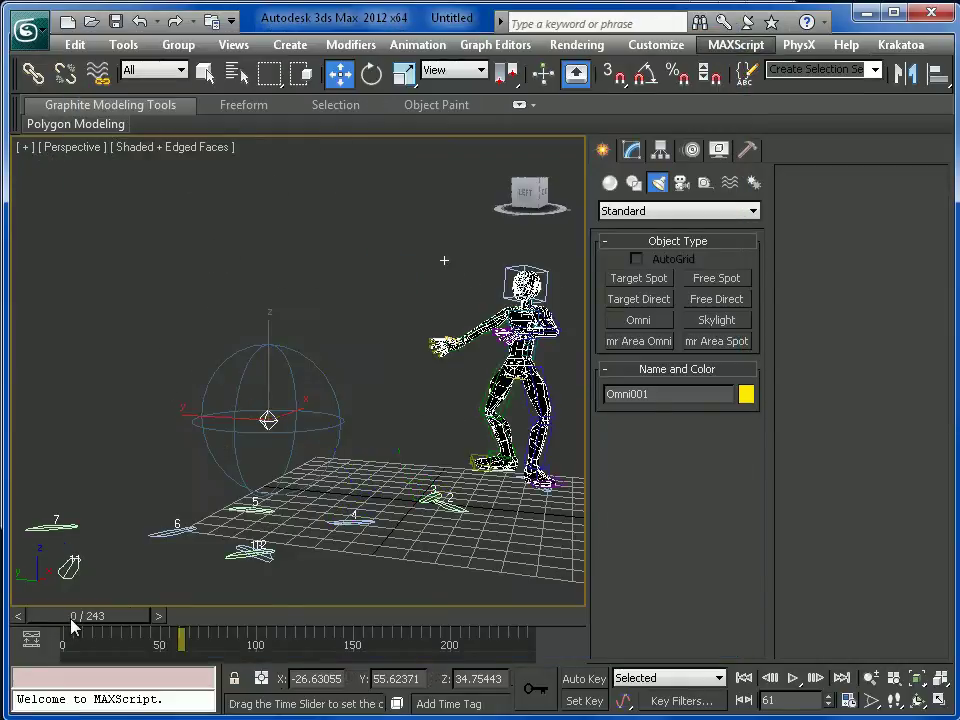
pyautogui.moveTo(407, 425); pyautogui.dragTo(297, 469, button='middle')
pyautogui.scroll(3, 393, 472)
pyautogui.moveTo(400, 476); pyautogui.dragTo(208, 363, button='middle')
pyautogui.scroll(3, 313, 437)
pyautogui.moveTo(313, 437); pyautogui.dragTo(427, 472, button='middle')
pyautogui.scroll(-3, 439, 476)
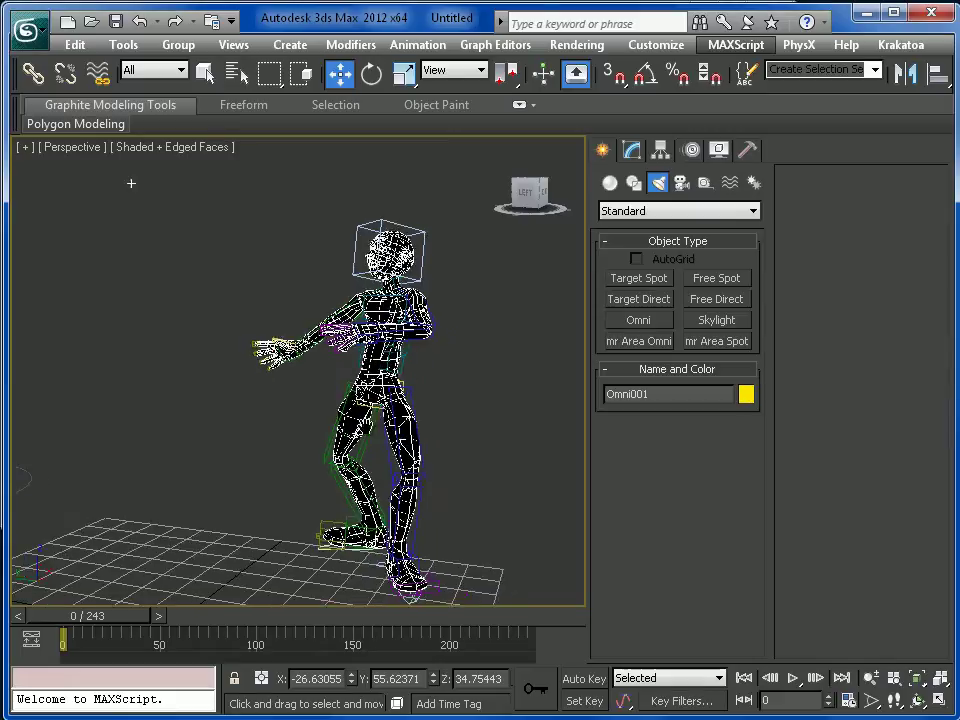
pyautogui.scroll(-2, 131, 183)
pyautogui.scroll(3, 396, 448)
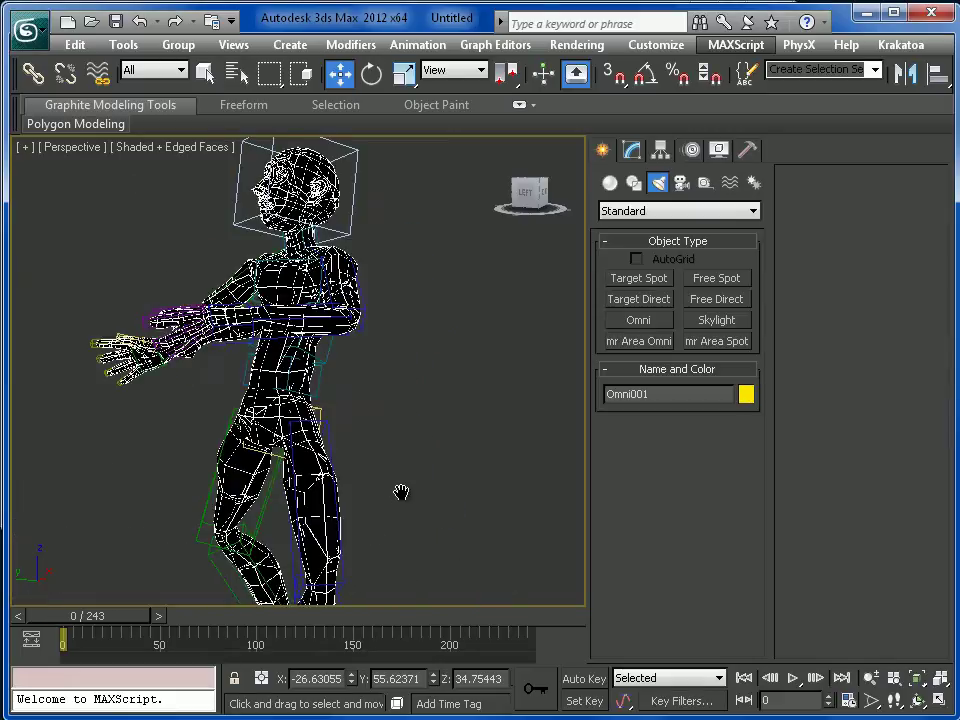
pyautogui.scroll(2, 401, 495)
pyautogui.scroll(-2, 414, 476)
pyautogui.moveTo(414, 475); pyautogui.dragTo(357, 398, button='middle')
pyautogui.scroll(2, 416, 478)
pyautogui.scroll(-4, 416, 474)
pyautogui.scroll(3, 356, 420)
pyautogui.scroll(1, 429, 426)
pyautogui.scroll(2, 409, 444)
pyautogui.scroll(-6, 420, 450)
pyautogui.scroll(4, 418, 488)
pyautogui.moveTo(355, 440); pyautogui.dragTo(608, 441, button='middle')
pyautogui.moveTo(329, 470); pyautogui.dragTo(201, 436, button='middle')
pyautogui.scroll(-3, 269, 436)
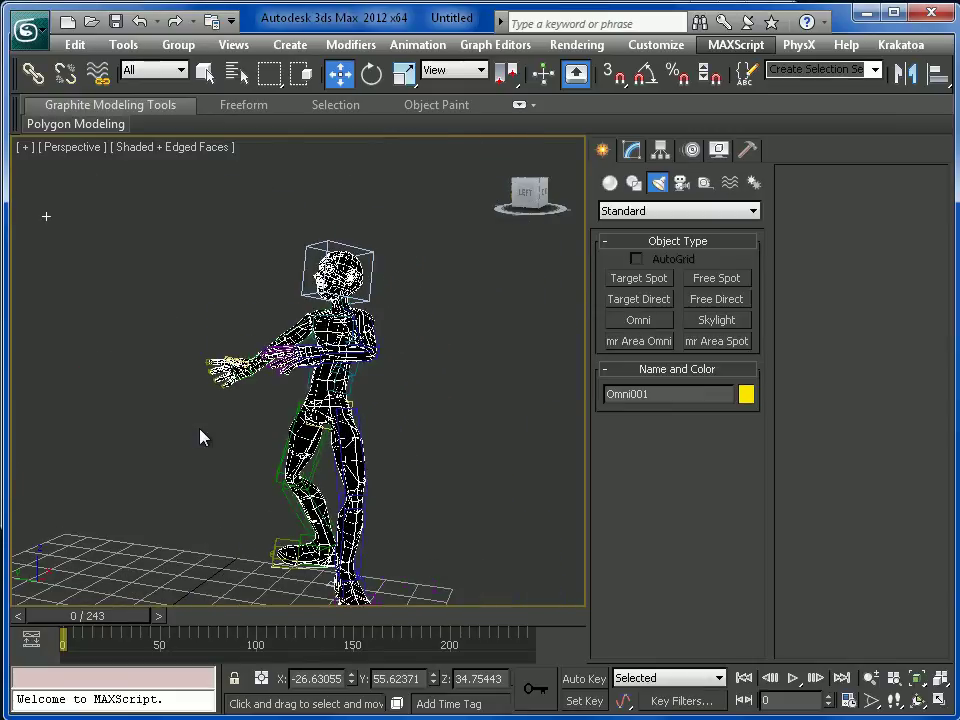
pyautogui.scroll(6, 200, 437)
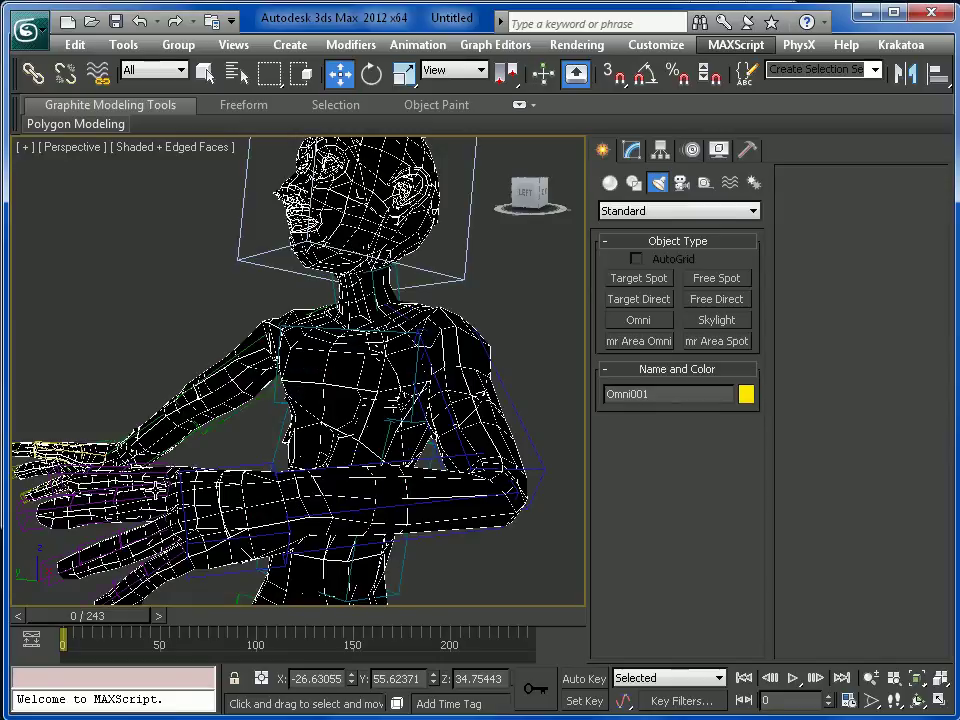
pyautogui.scroll(-4, 265, 434)
pyautogui.moveTo(139, 476); pyautogui.dragTo(130, 360, button='middle')
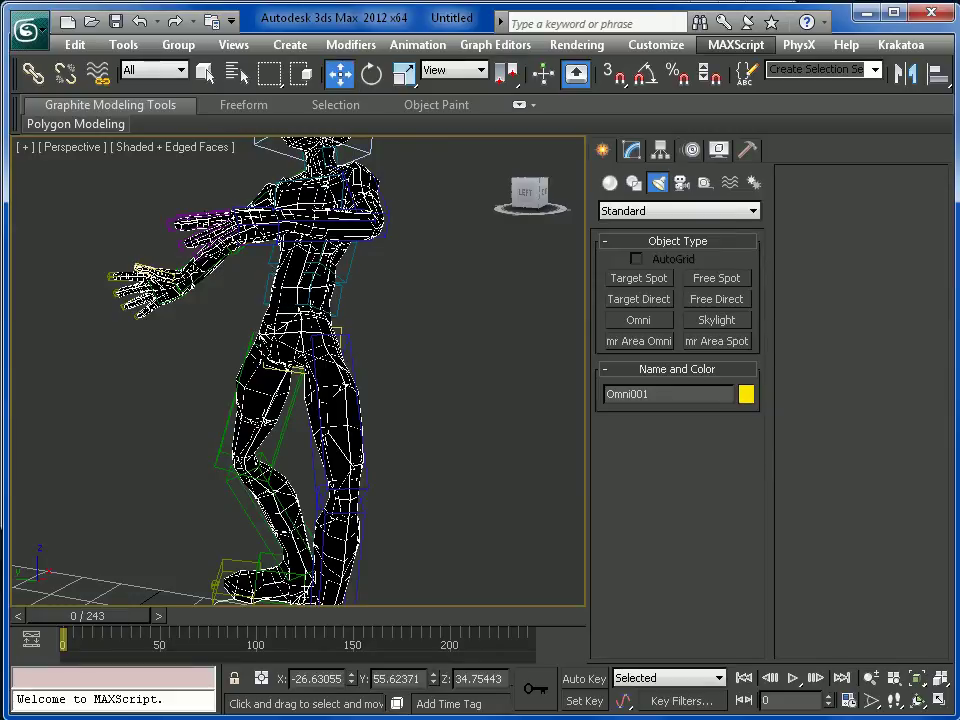
# Unhide the Animation Guy object by name.
pyautogui.rightClick(428, 402)
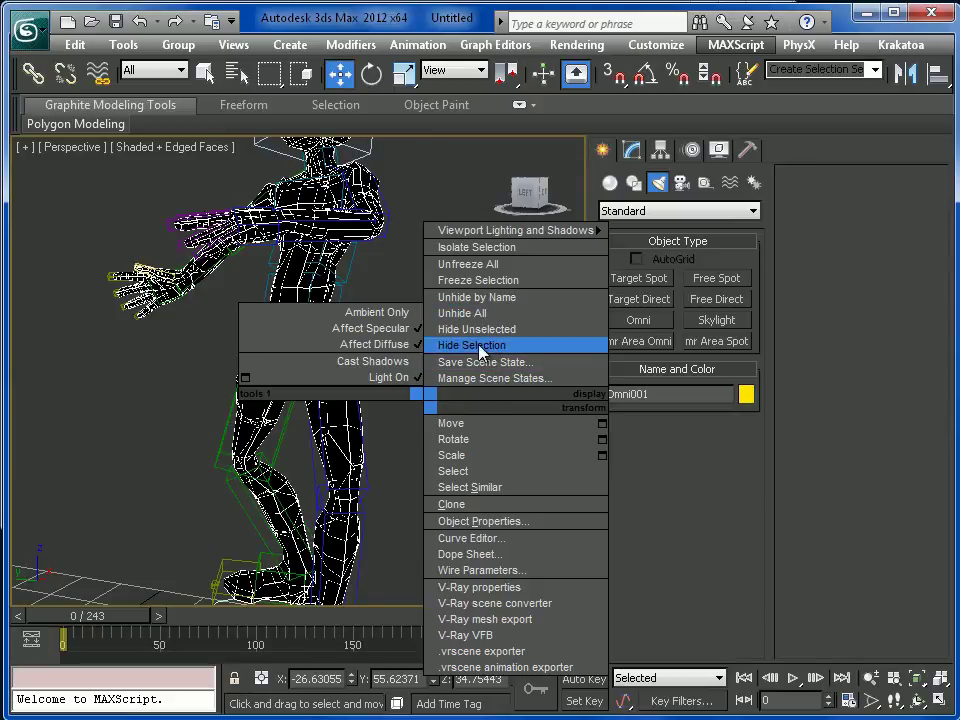
pyautogui.click(488, 298)
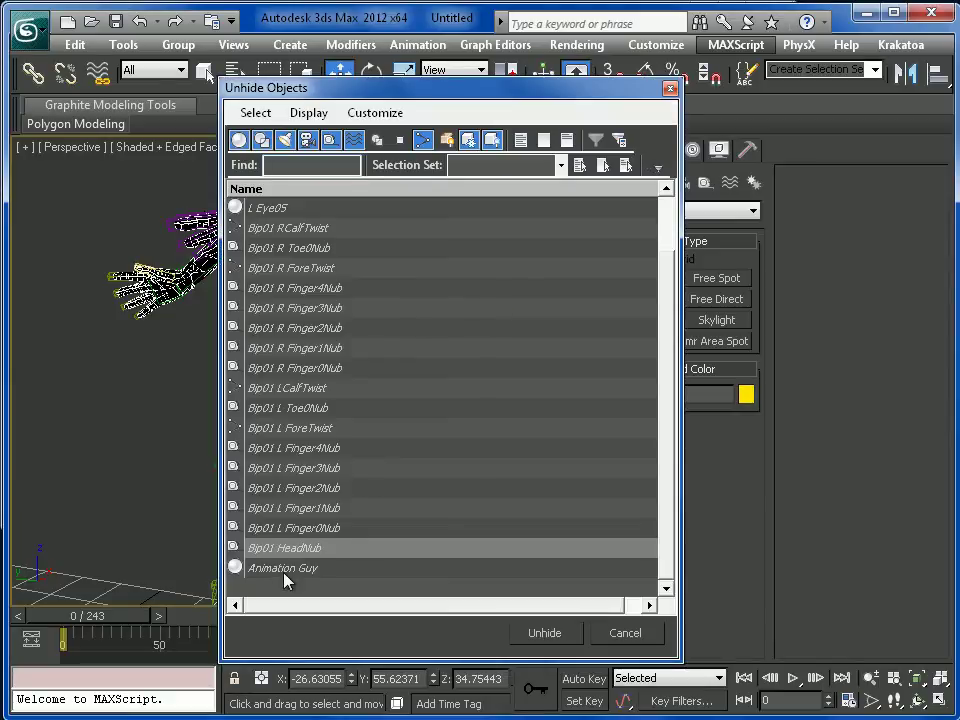
pyautogui.doubleClick(283, 570)
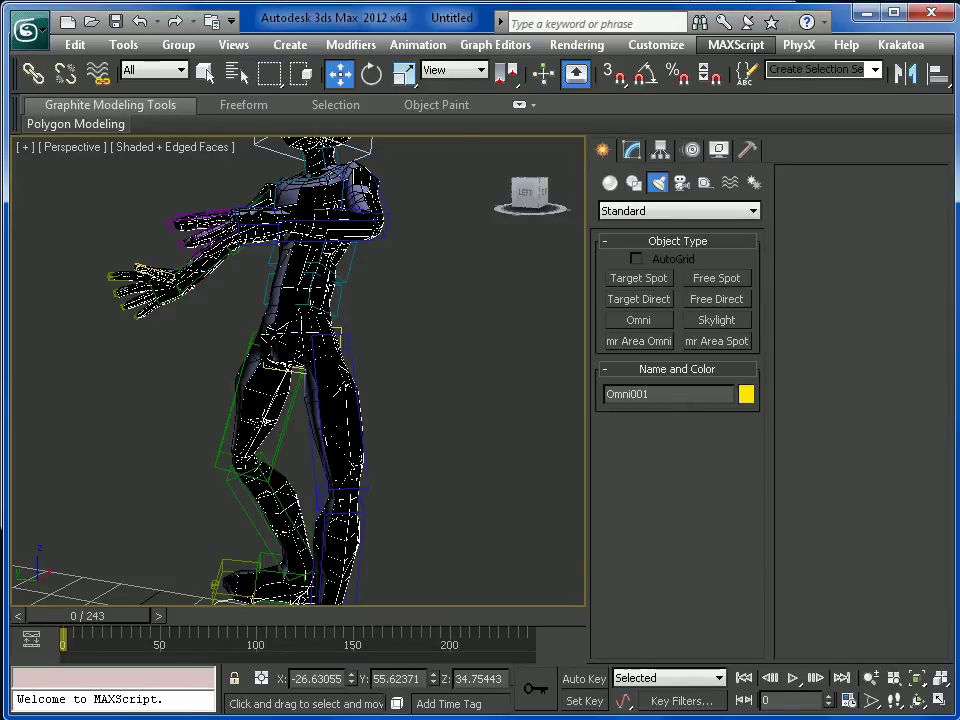
# Change the material in the first sample slot to the finalRender fR-Glass type.
pyautogui.press('q')
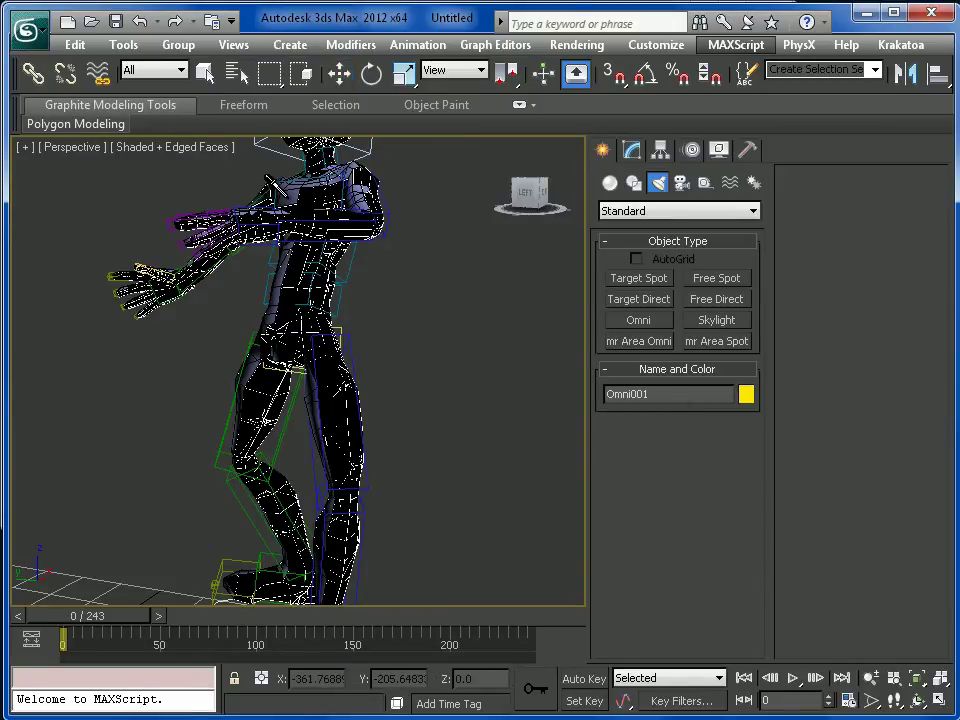
pyautogui.press('w')
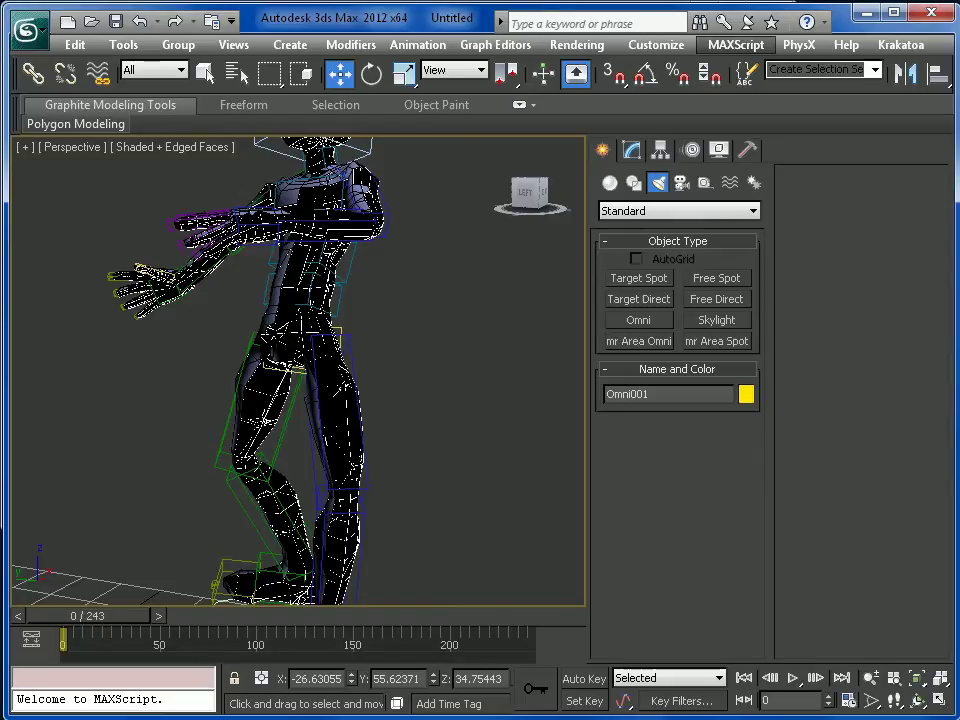
pyautogui.press('m')
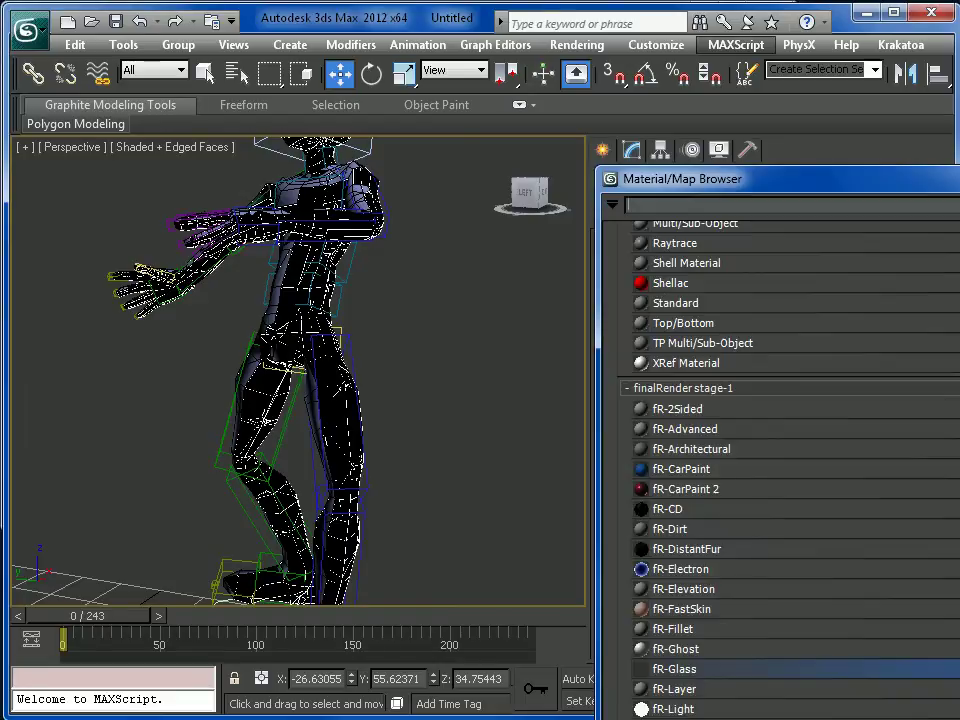
pyautogui.doubleClick(672, 669)
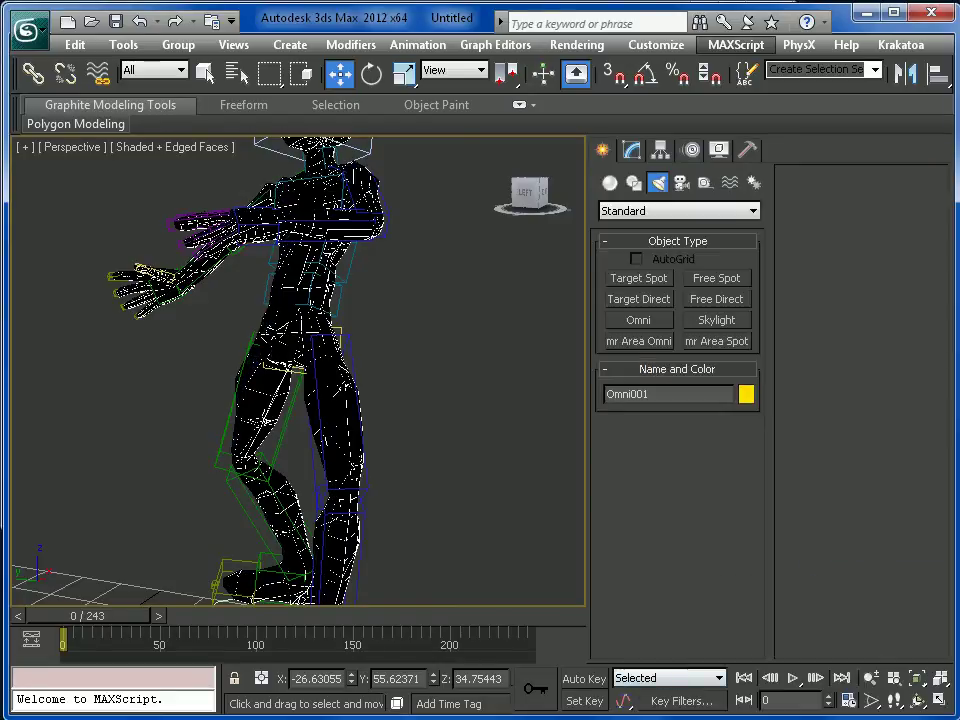
# Open sub-material 1 of the Multi/Sub-Object material and reapply the finalRender fR-Glass type to it.
pyautogui.press('m')
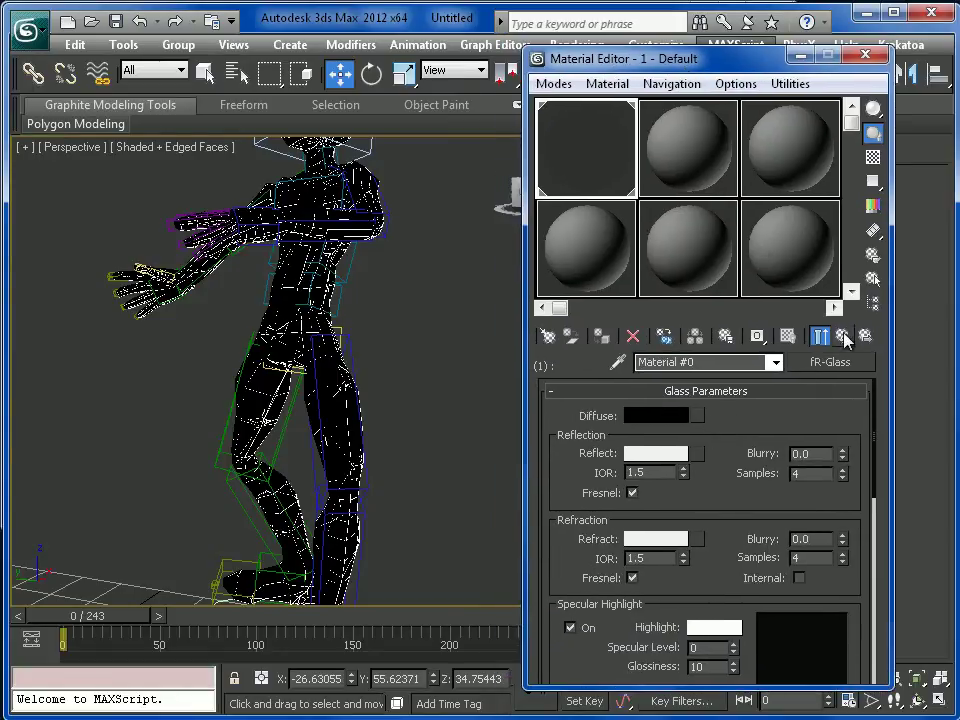
pyautogui.moveTo(735, 60); pyautogui.dragTo(714, 66)
pyautogui.click(637, 363)
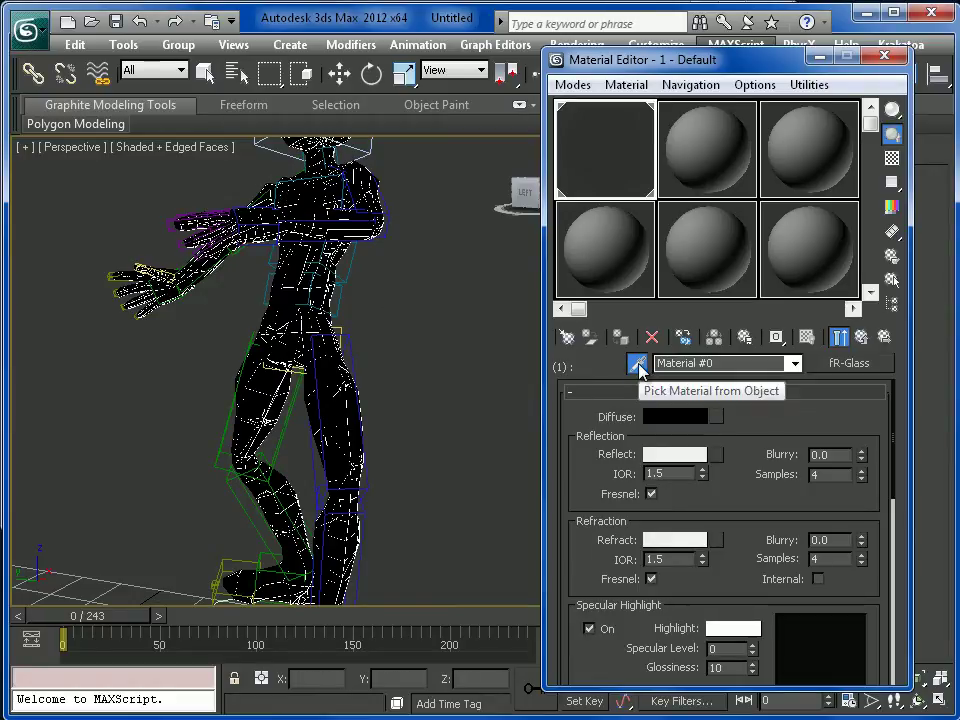
pyautogui.click(633, 366)
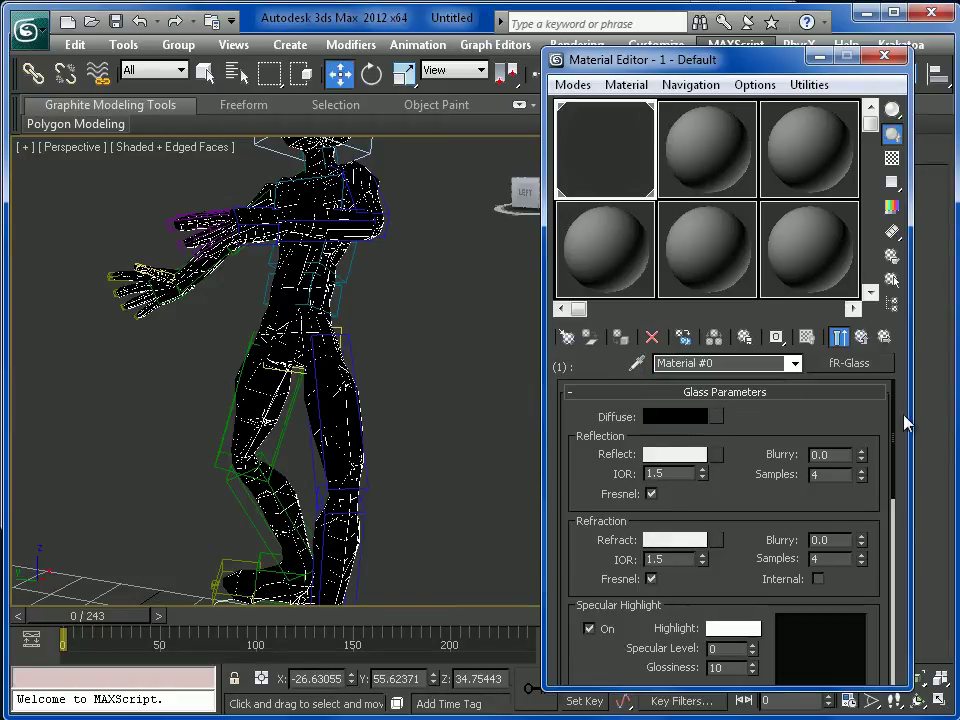
pyautogui.click(861, 337)
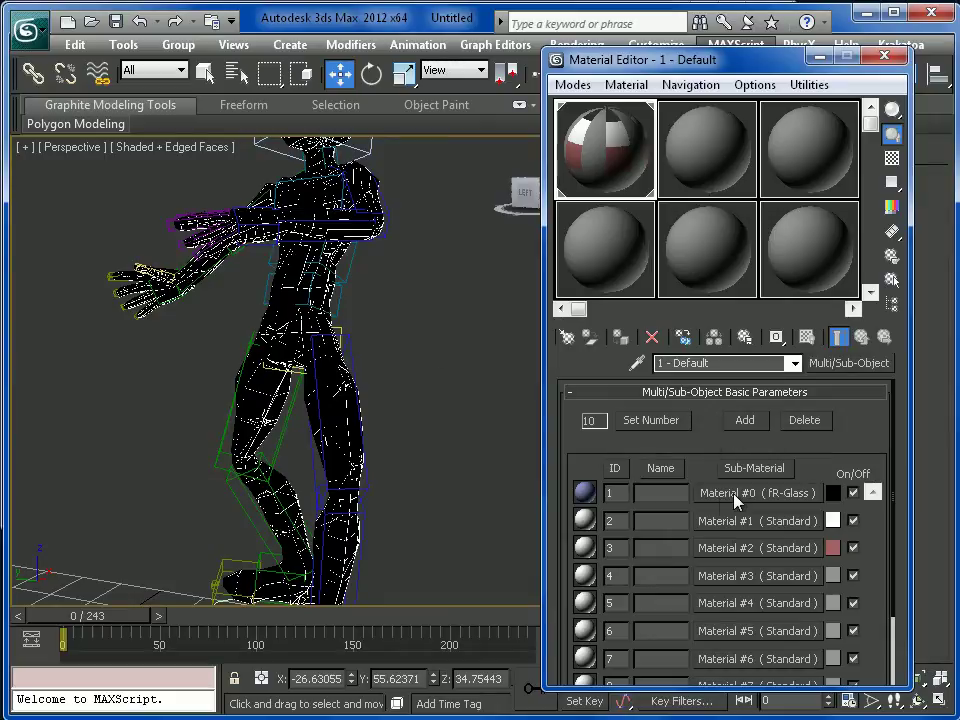
pyautogui.click(758, 498)
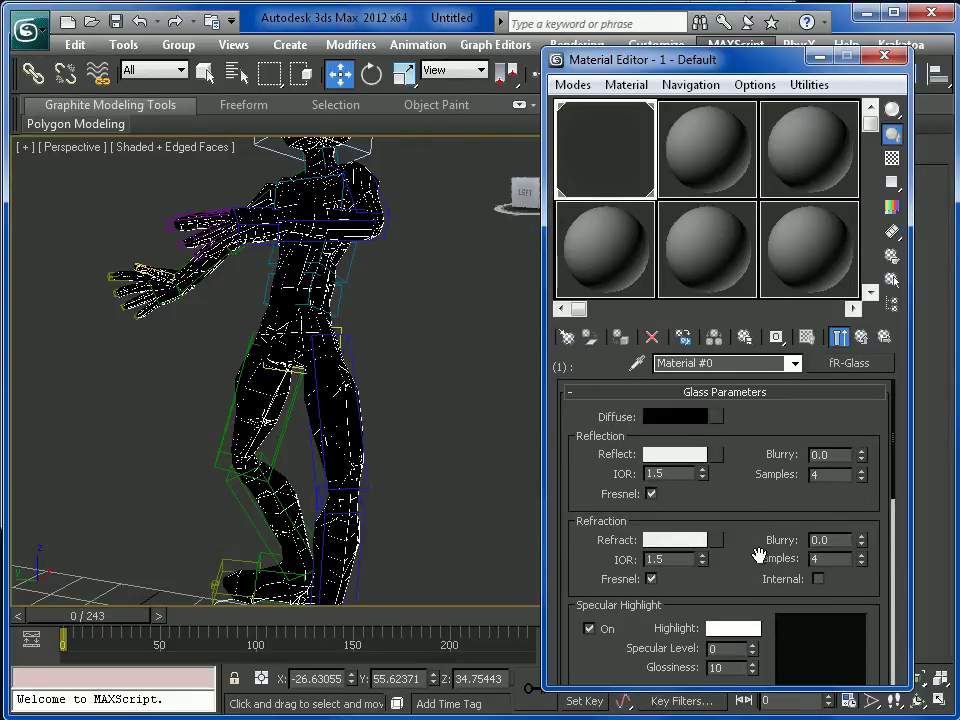
pyautogui.moveTo(733, 501)
pyautogui.mouseDown()
pyautogui.moveTo(743, 488)
pyautogui.moveTo(741, 516)
pyautogui.mouseUp()
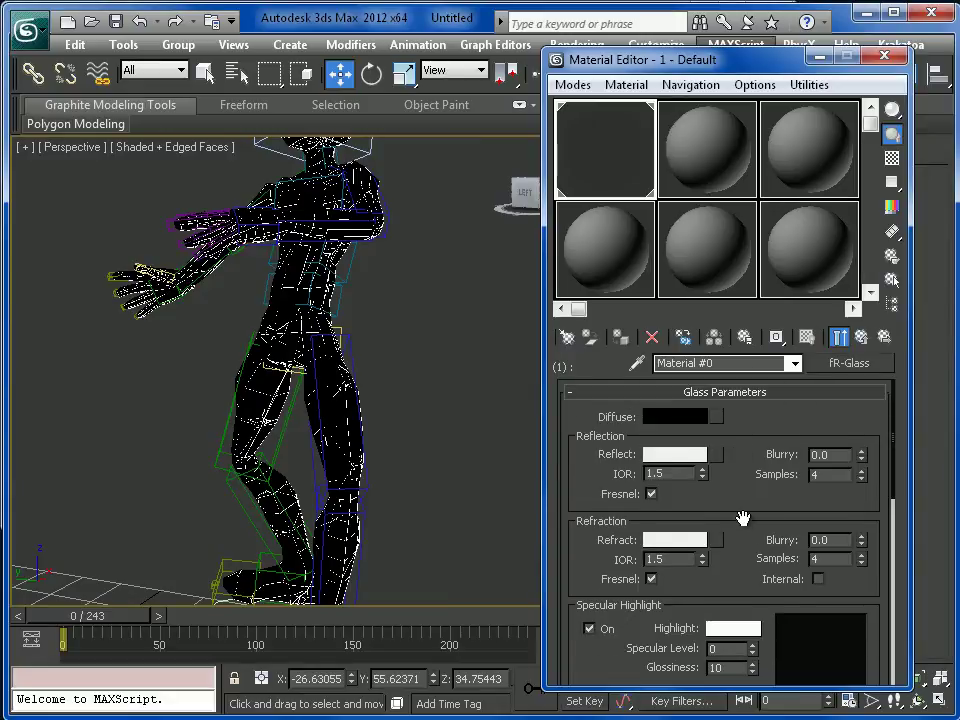
pyautogui.click(851, 362)
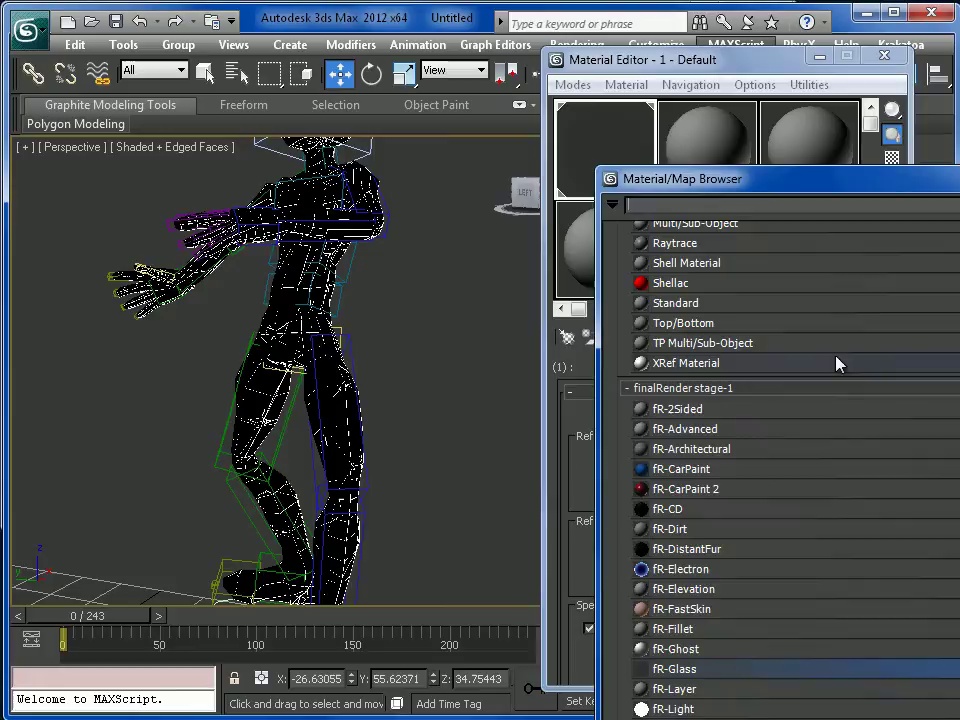
pyautogui.doubleClick(676, 669)
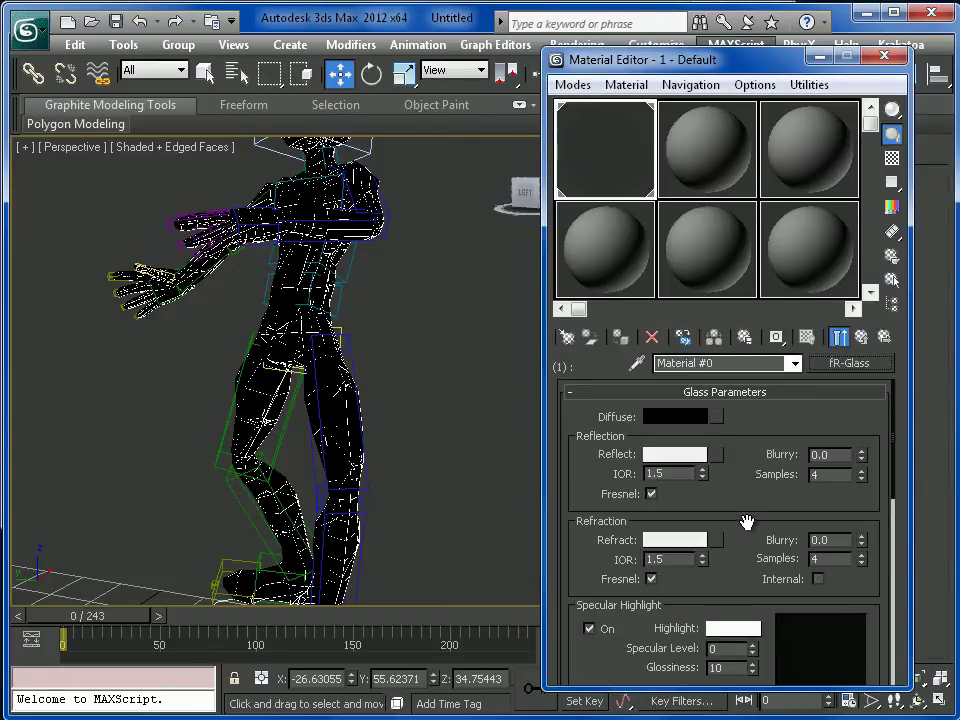
# Turn on Absorption/Fog in the glass material's advanced settings and set its colour to green (57, 201, 57).
pyautogui.scroll(-1, 756, 429)
pyautogui.moveTo(757, 430); pyautogui.dragTo(779, 240)
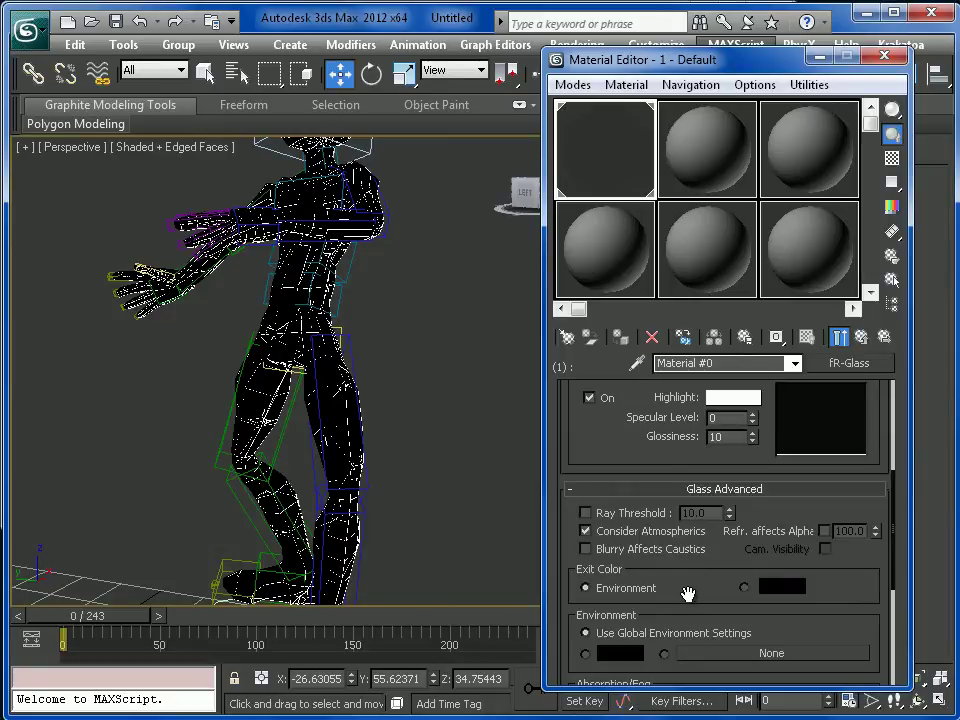
pyautogui.moveTo(688, 594); pyautogui.dragTo(708, 462)
pyautogui.click(585, 571)
pyautogui.click(660, 607)
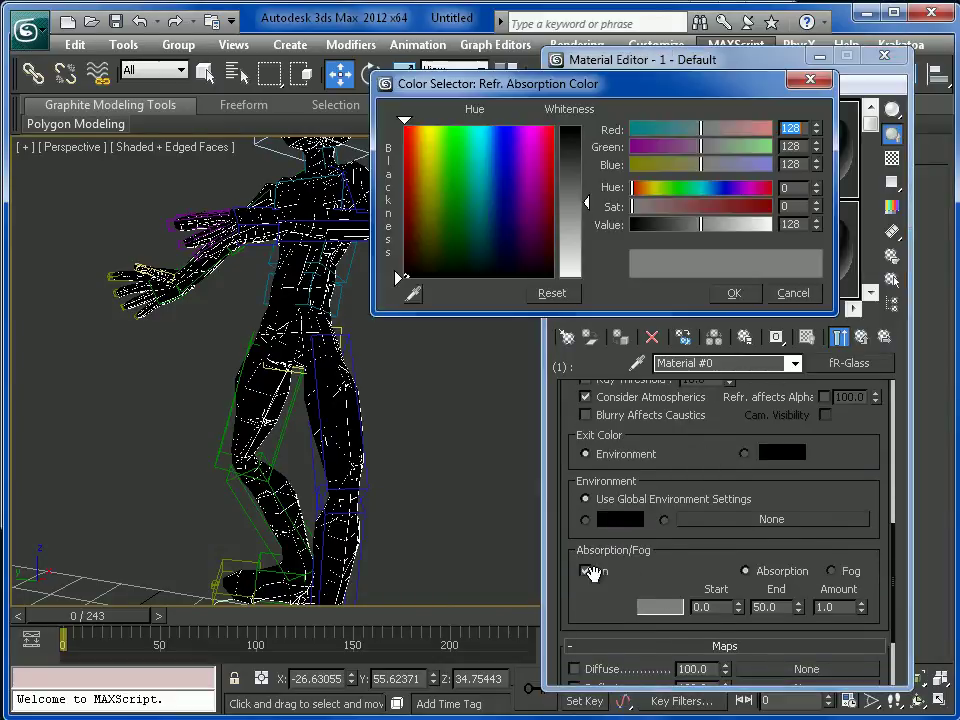
pyautogui.click(457, 152)
pyautogui.click(454, 167)
pyautogui.moveTo(582, 202); pyautogui.dragTo(583, 160)
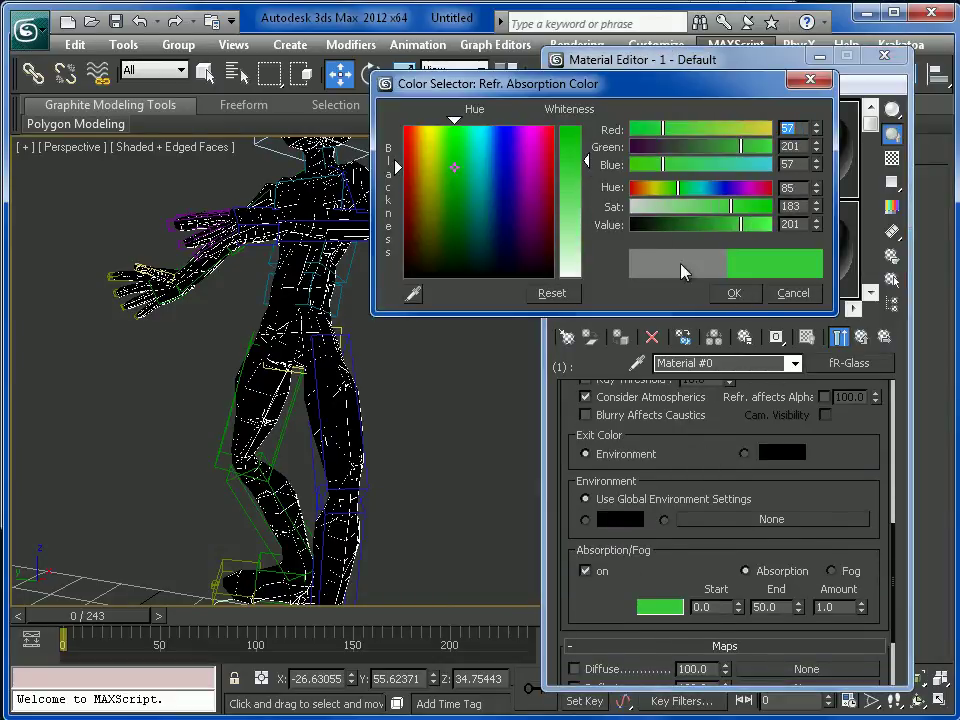
pyautogui.click(735, 294)
# Set the glass material's Absorption/Fog amount to 2.0 and switch its mode to Fog.
pyautogui.moveTo(849, 607); pyautogui.dragTo(780, 608)
pyautogui.write('2')
pyautogui.press('Return')
pyautogui.moveTo(848, 558); pyautogui.dragTo(846, 565)
pyautogui.click(840, 577)
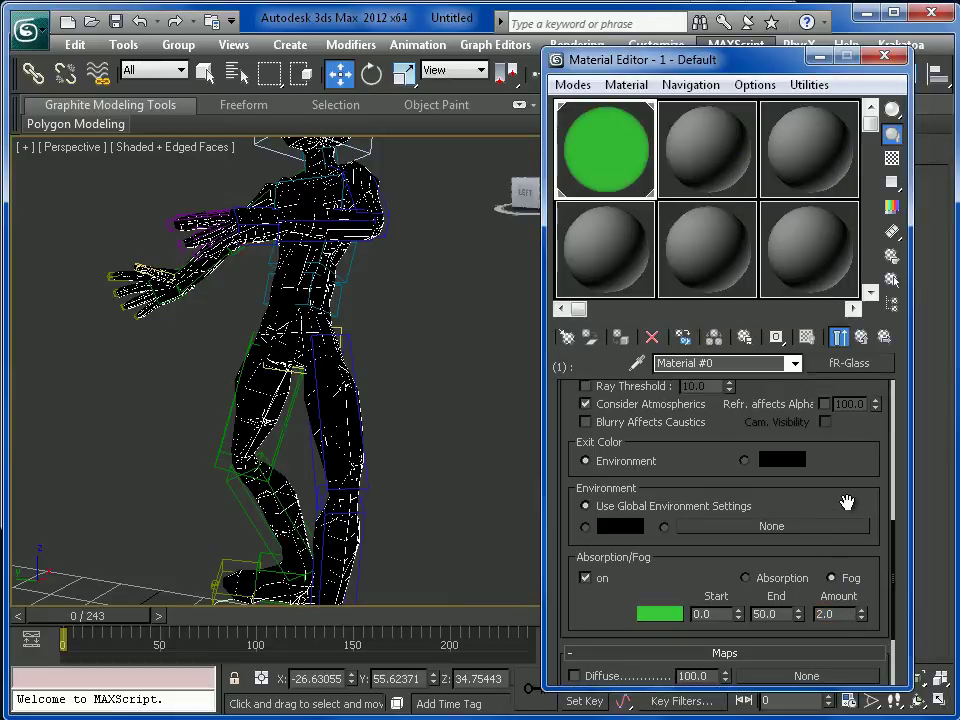
# Test-render the glass character in the perspective view at frame 0, and put the render window and Material Editor away.
pyautogui.hotkey('shift', 'q')
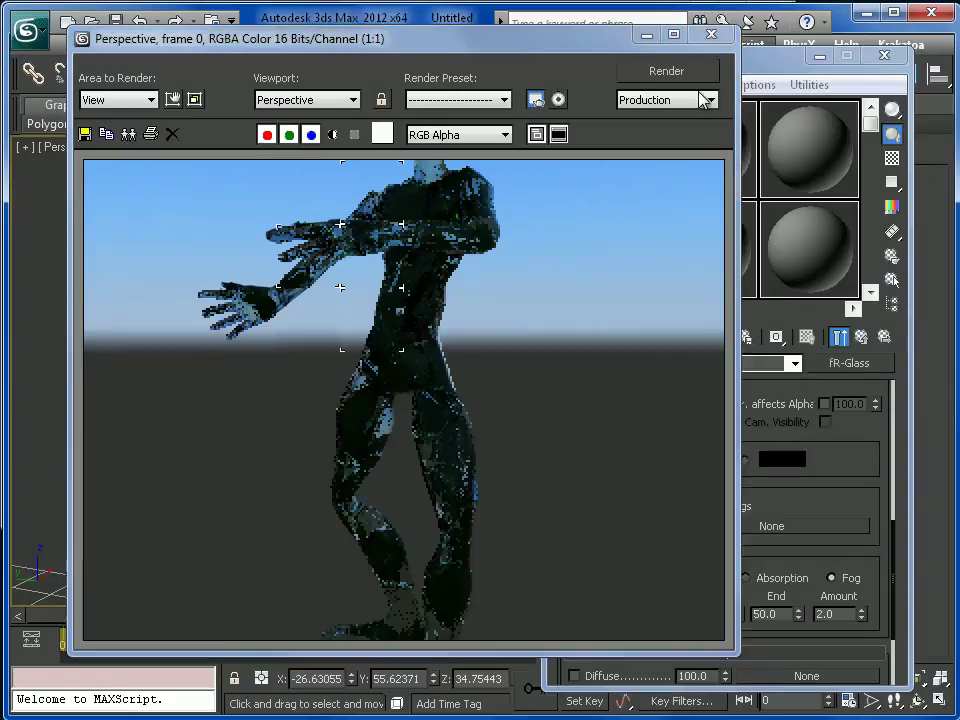
pyautogui.click(647, 46)
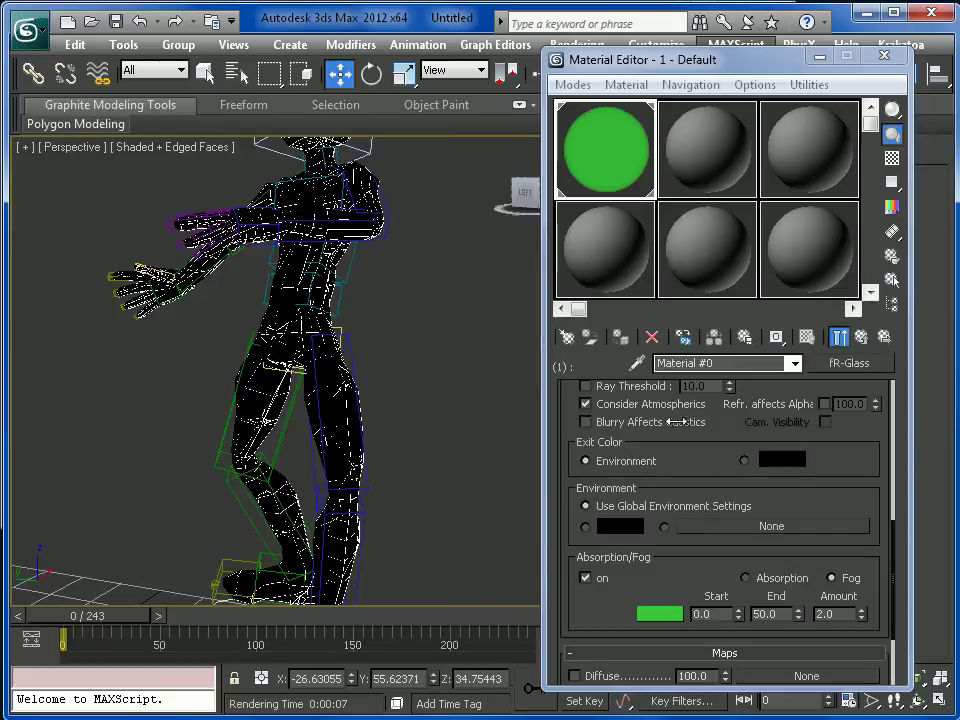
pyautogui.press('m')
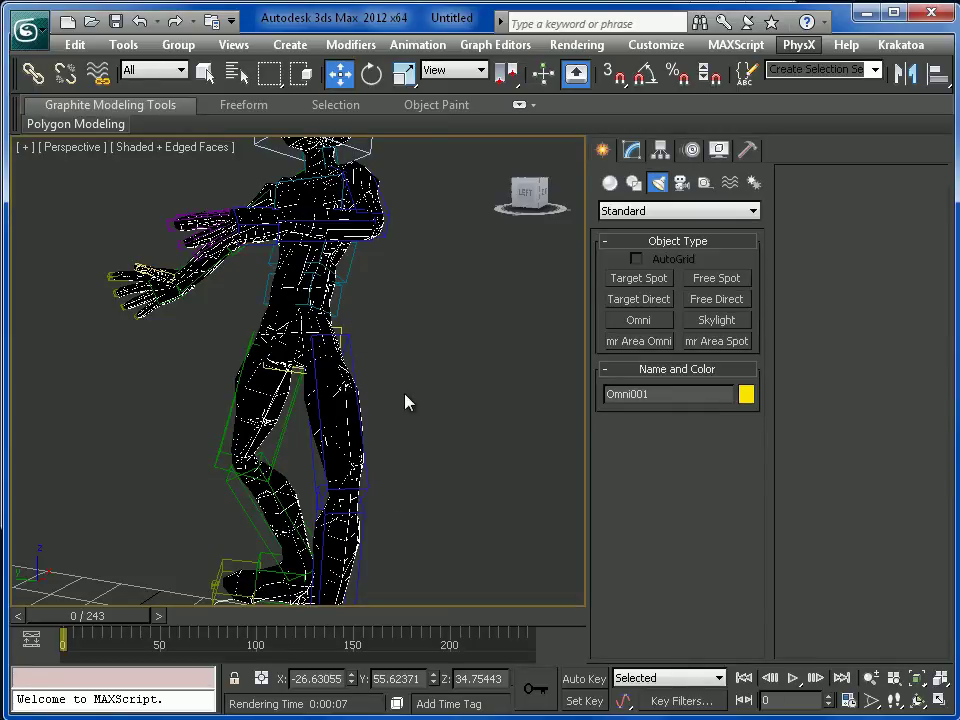
# Bring the whole character into view and select Master Dynamic in the Thinking Particles setup.
pyautogui.moveTo(439, 401); pyautogui.dragTo(457, 411, button='middle')
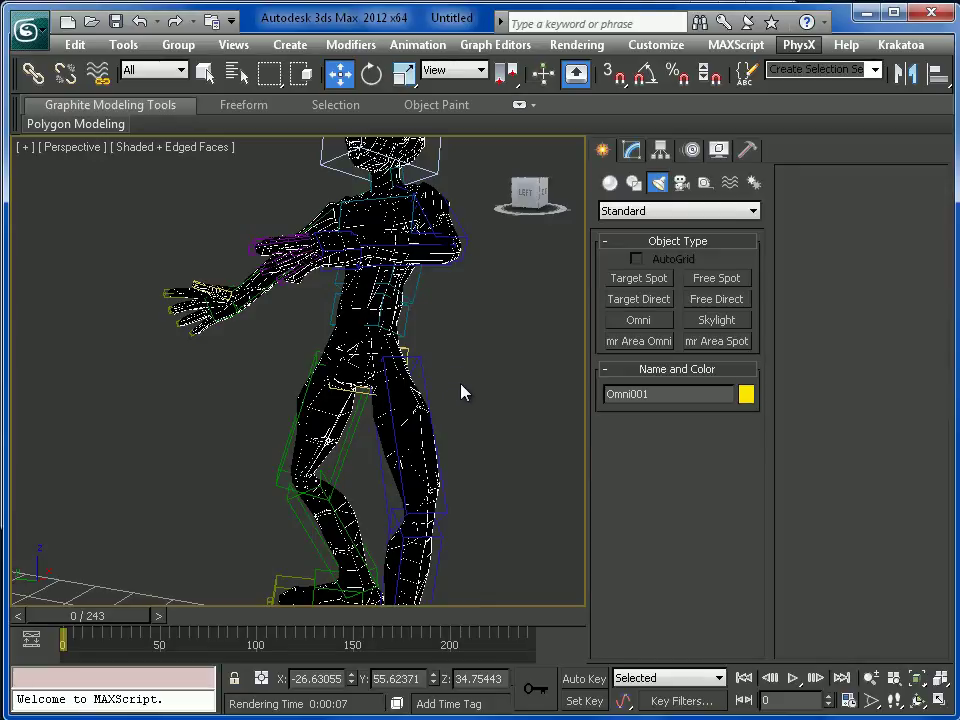
pyautogui.scroll(-3, 458, 435)
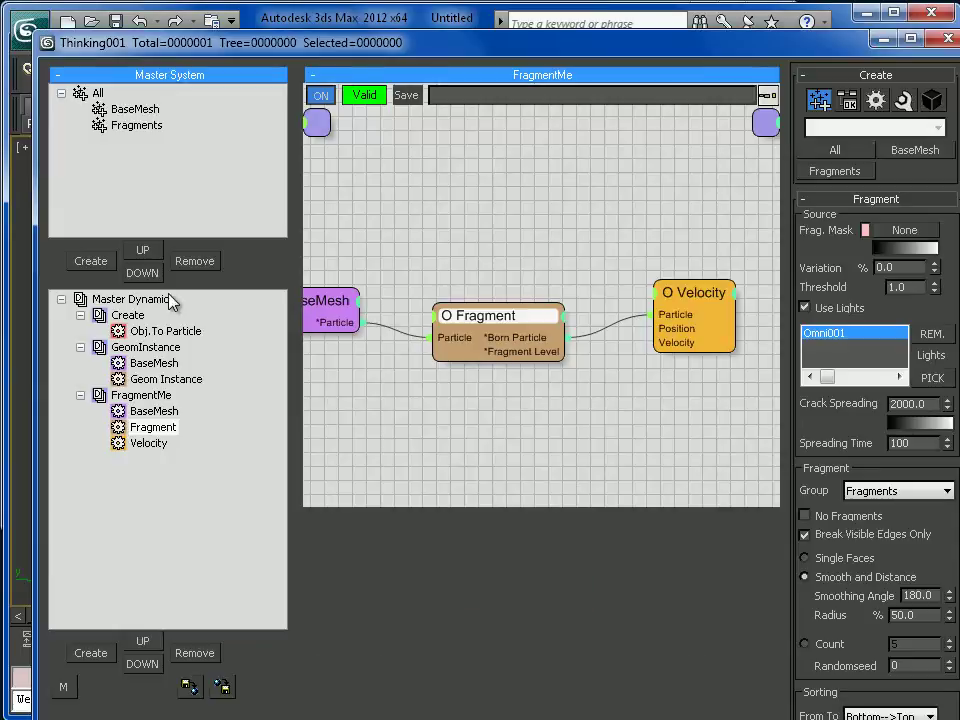
pyautogui.click(143, 302)
pyautogui.moveTo(445, 48); pyautogui.dragTo(434, 32)
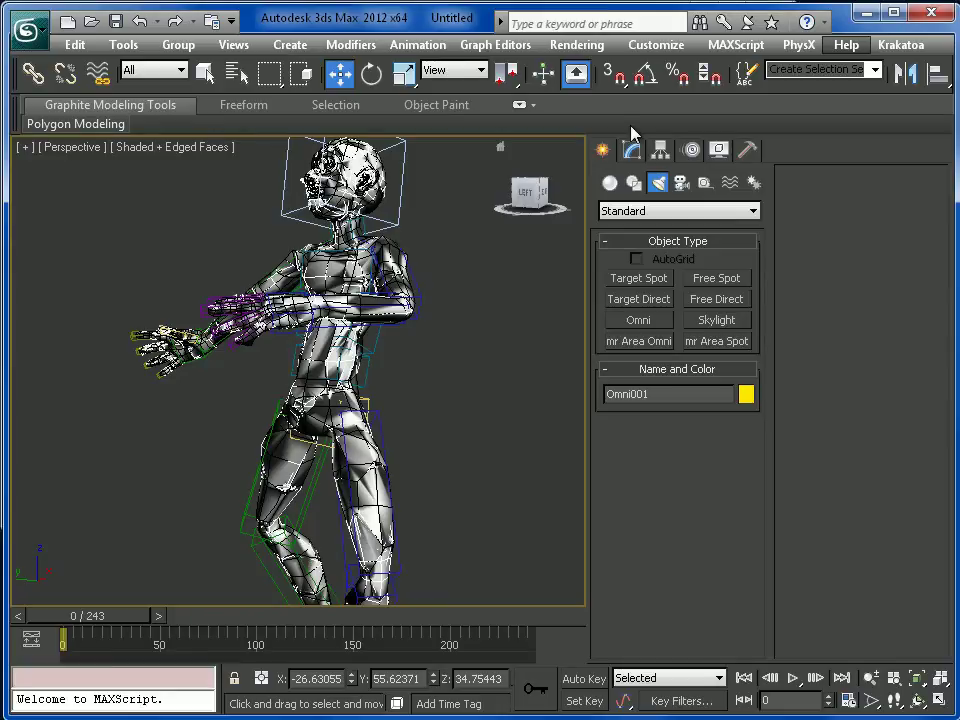
# Create a Mesher compound object on the grid in front of the character.
pyautogui.click(609, 182)
pyautogui.click(640, 211)
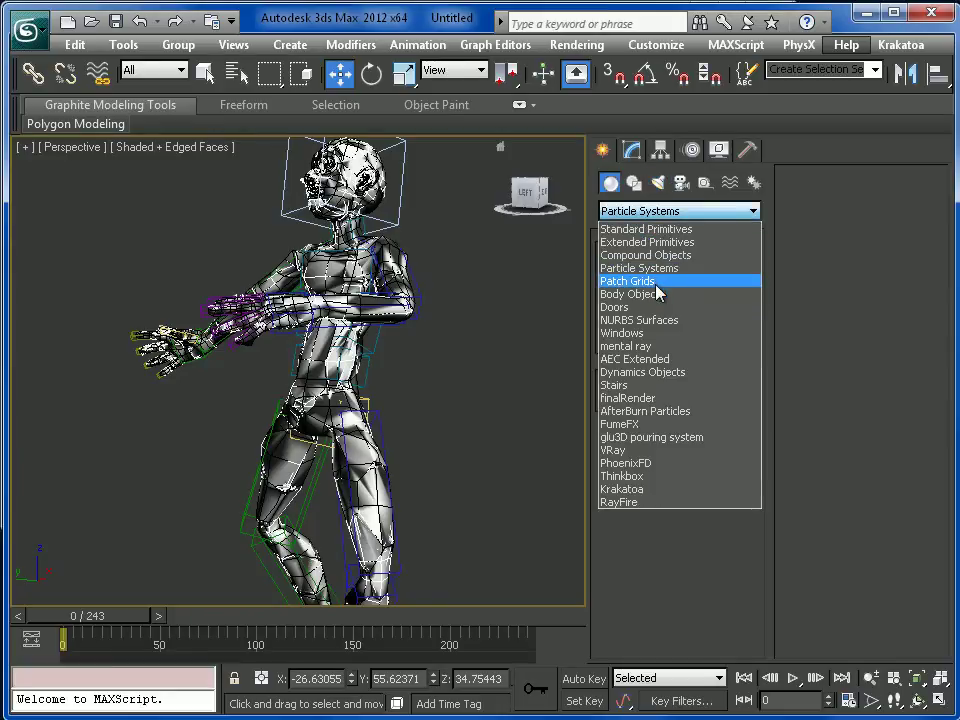
pyautogui.click(660, 255)
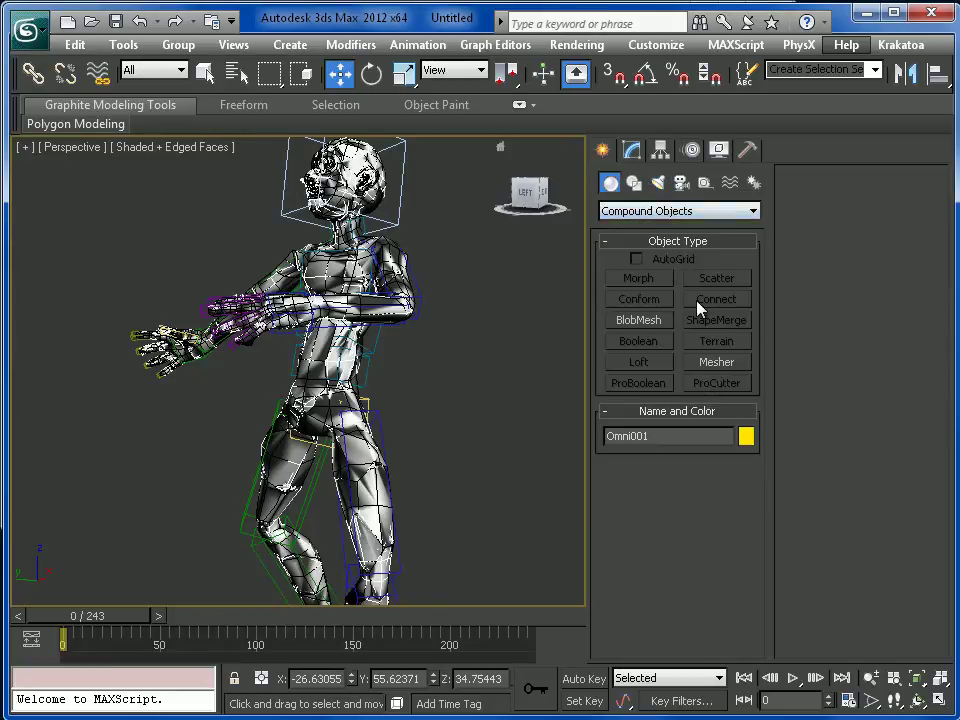
pyautogui.click(716, 370)
pyautogui.scroll(-5, 433, 446)
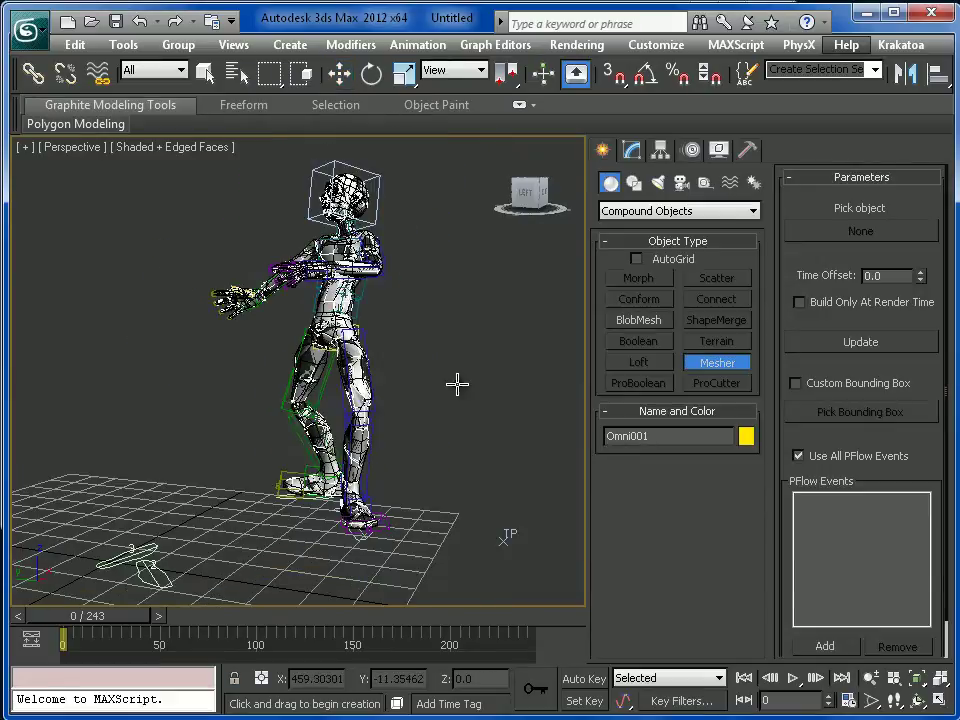
pyautogui.keyDown('alt'); pyautogui.moveTo(343, 487); pyautogui.dragTo(350, 542, button='middle'); pyautogui.keyUp('alt')
pyautogui.moveTo(316, 530); pyautogui.dragTo(365, 570)
pyautogui.press('w')
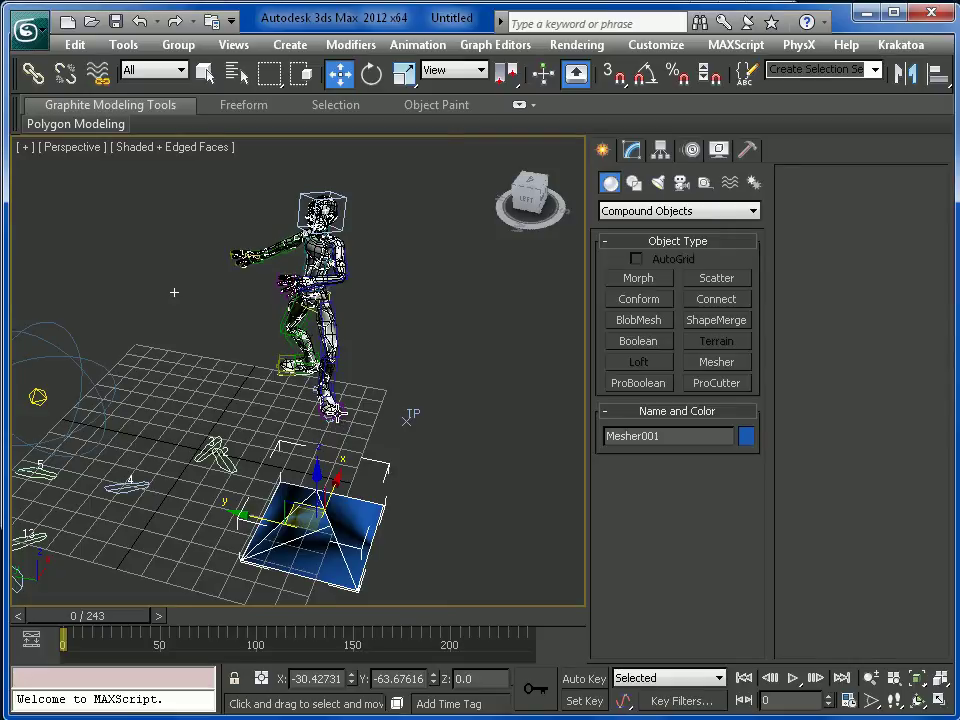
# Assign the character's BaseMesh particle group as the Mesher's source object.
pyautogui.click(632, 149)
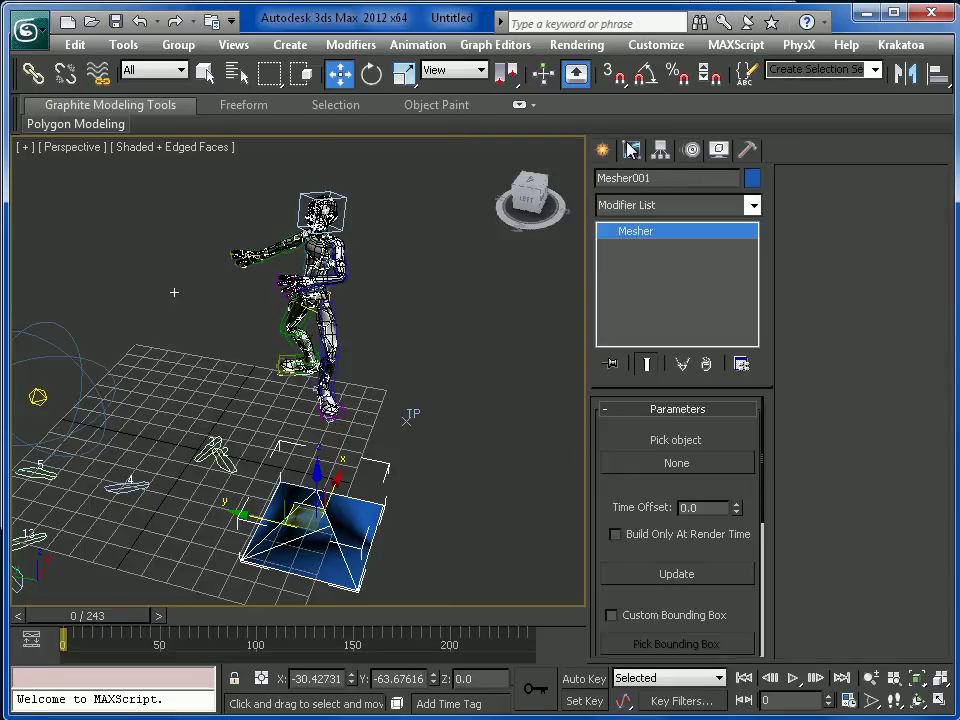
pyautogui.click(660, 464)
pyautogui.scroll(3, 400, 380)
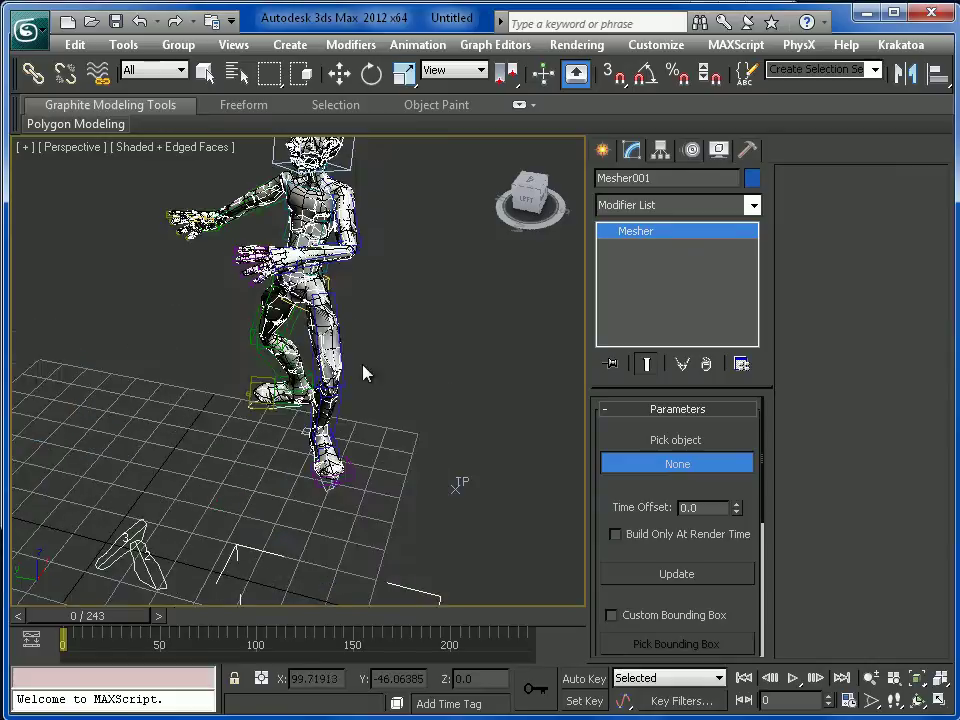
pyautogui.scroll(8, 363, 373)
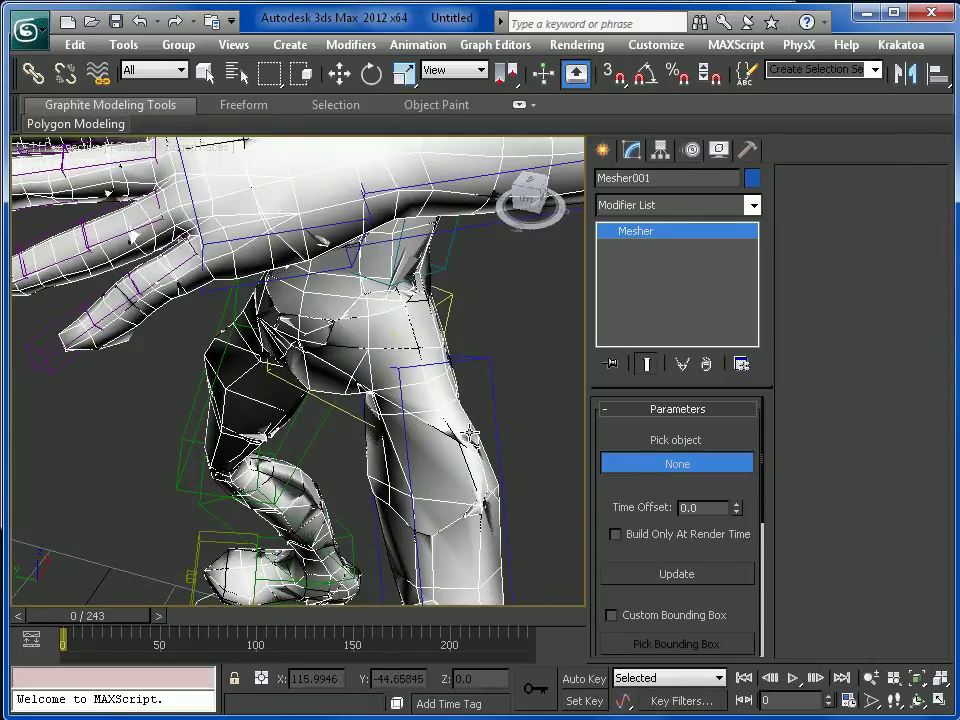
pyautogui.click(469, 432)
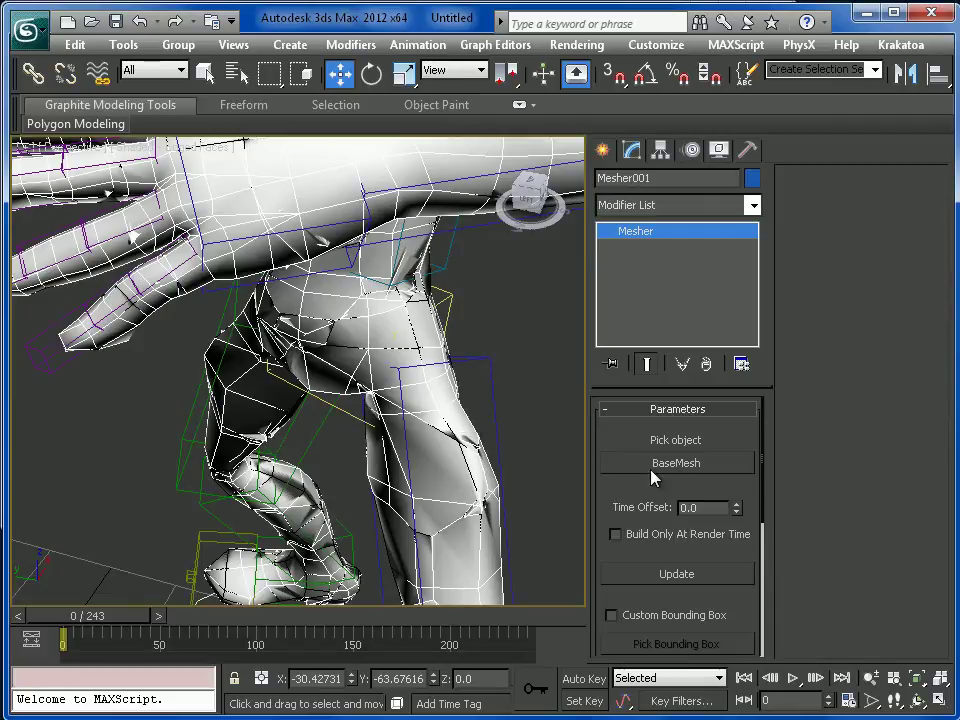
# Try to align the Mesher copy with the original character by picking targets on the body, and undo the alignments.
pyautogui.scroll(-10, 446, 372)
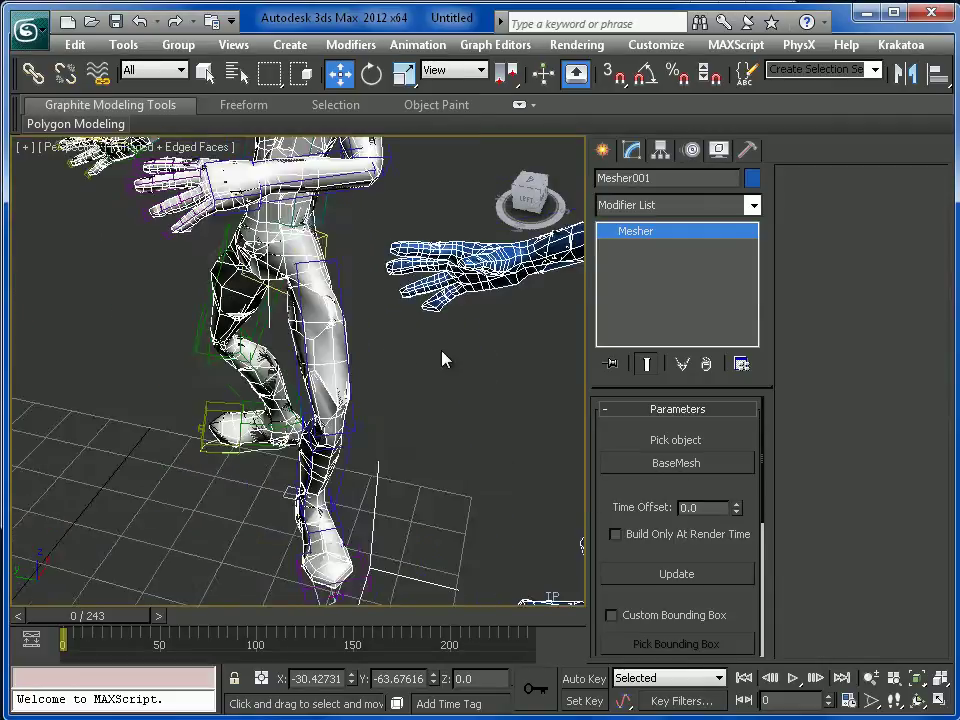
pyautogui.moveTo(404, 391); pyautogui.dragTo(401, 356, button='middle')
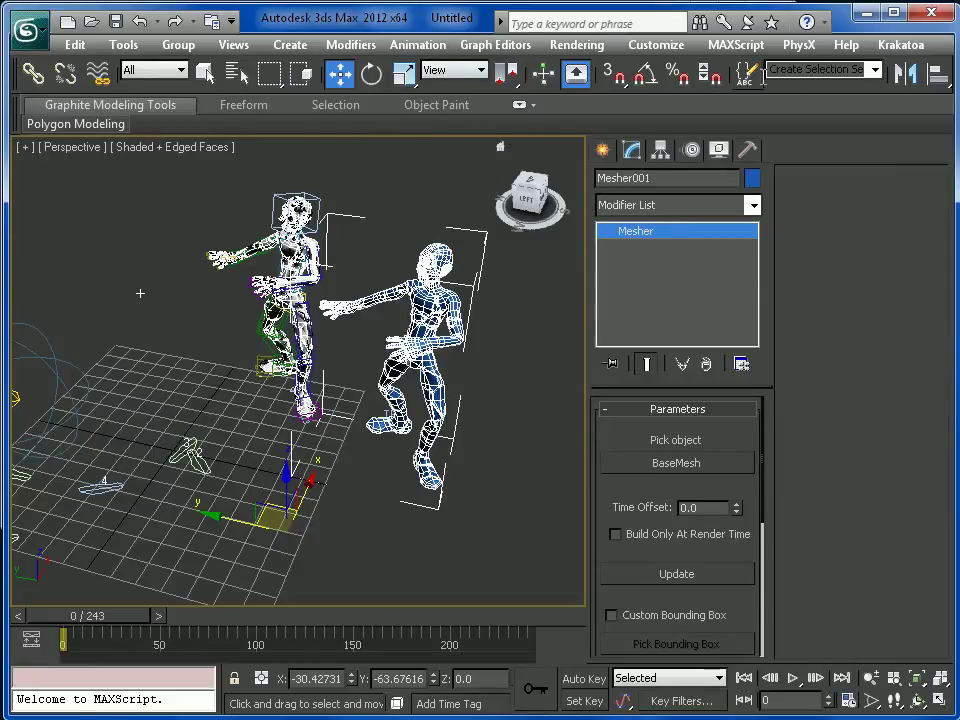
pyautogui.click(942, 75)
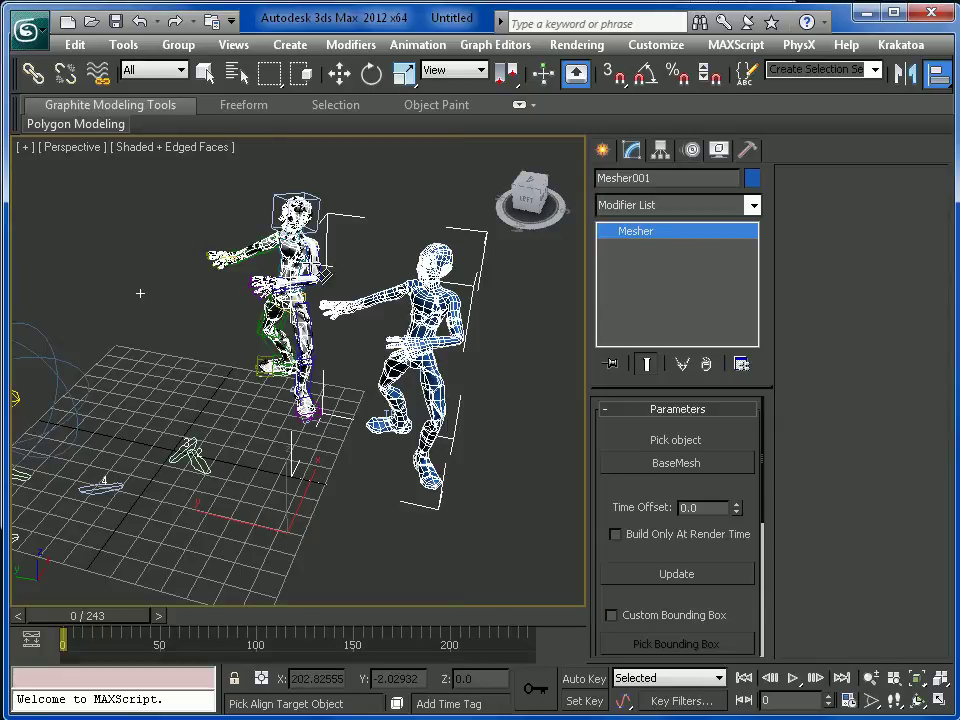
pyautogui.scroll(5, 353, 377)
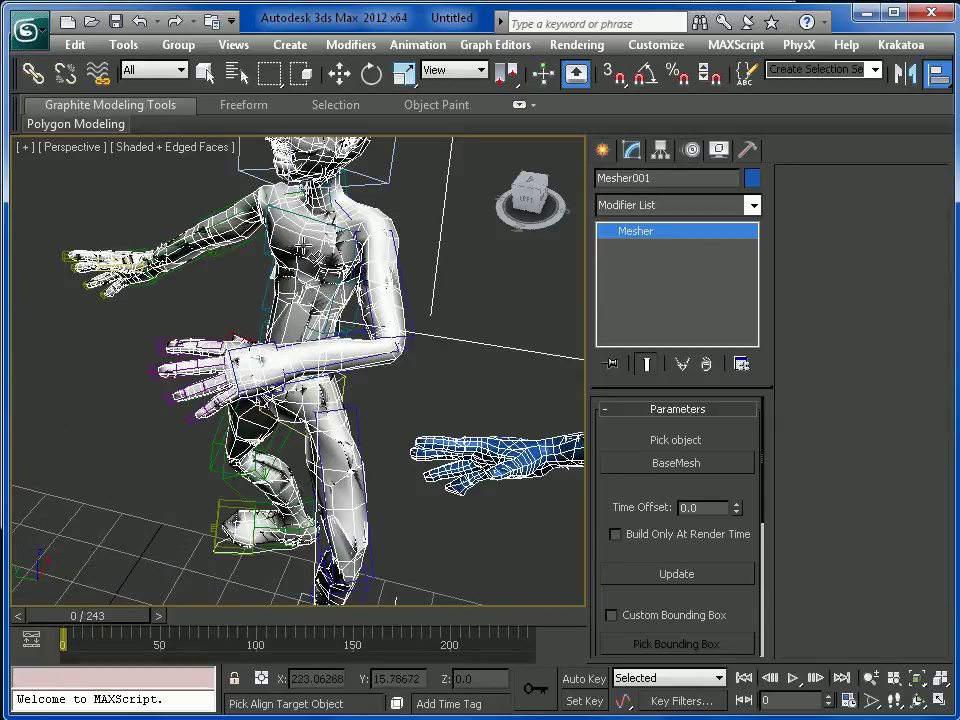
pyautogui.click(307, 234)
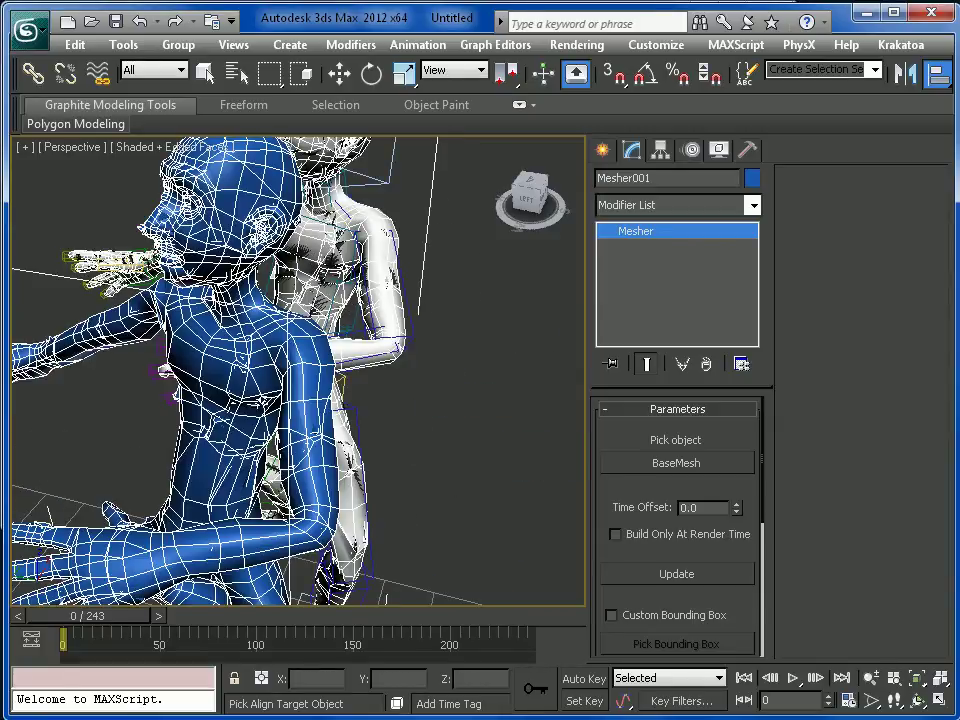
pyautogui.hotkey('ctrl', 'z')
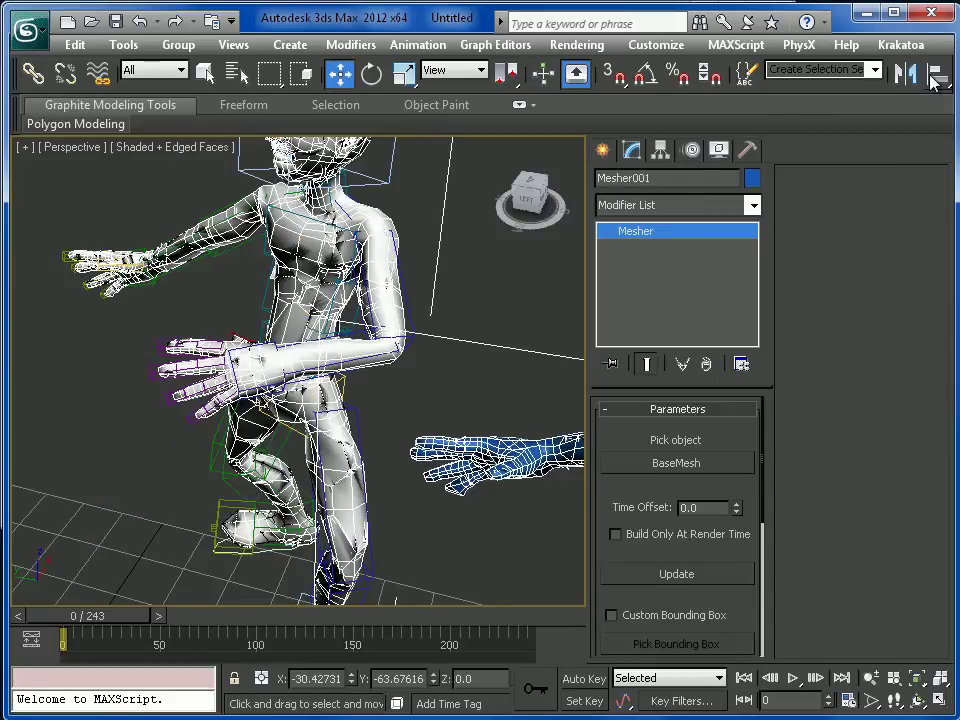
pyautogui.click(300, 183)
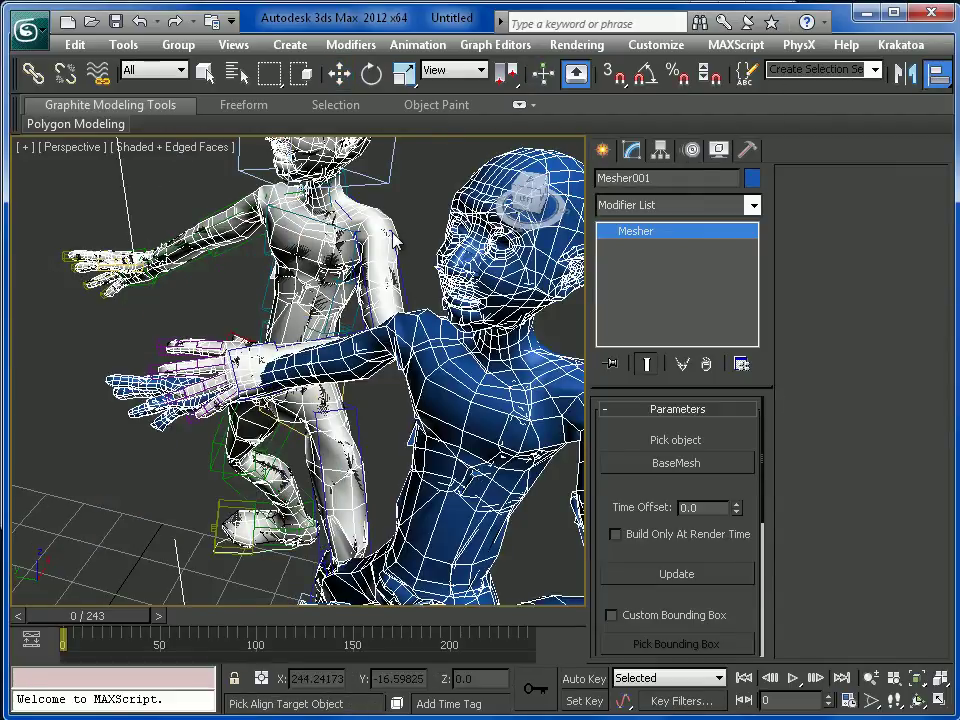
pyautogui.hotkey('ctrl', 'z')
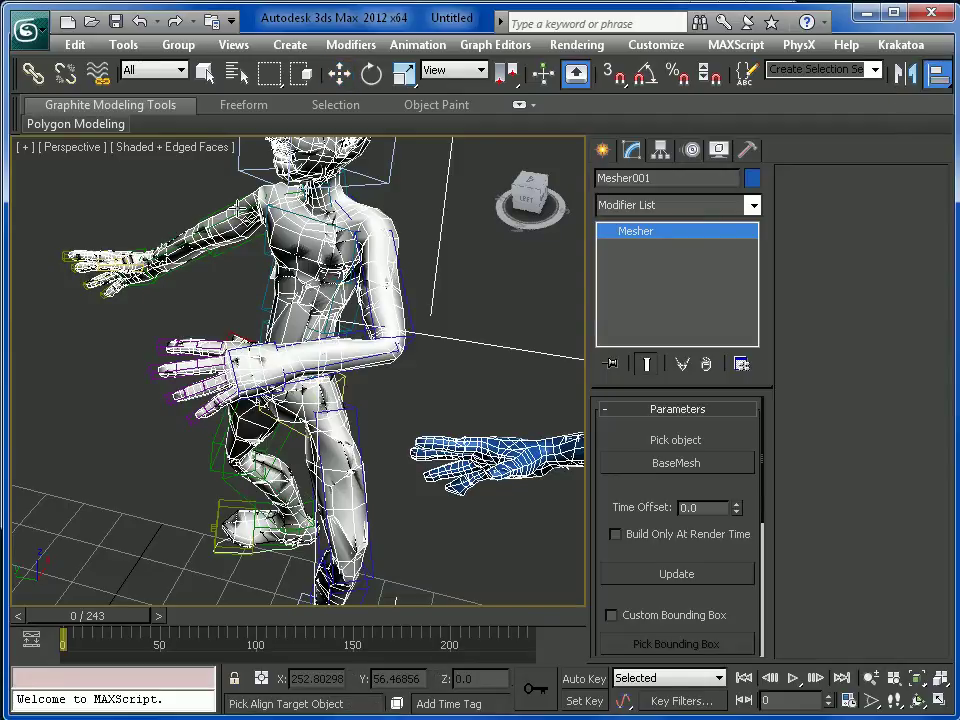
pyautogui.hotkey('ctrl', 'y')
pyautogui.hotkey('ctrl', 'z')
# Align the Mesher to BaseMesh, chosen by name, in X, Y and Z position, matching pivot point to pivot point.
pyautogui.click(931, 79)
pyautogui.press('h')
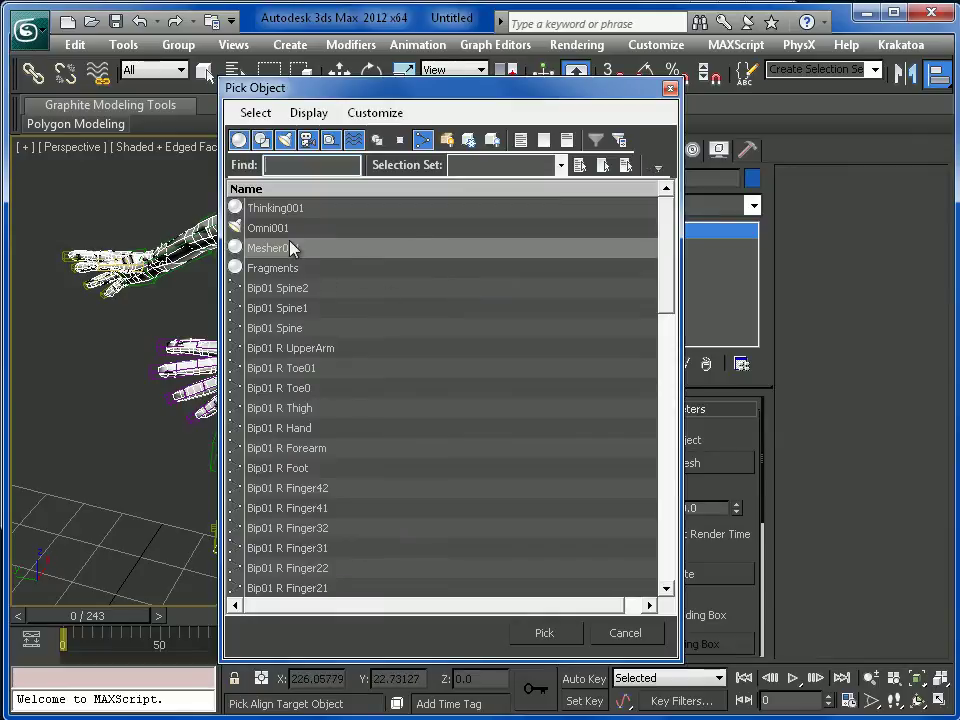
pyautogui.moveTo(666, 242); pyautogui.dragTo(507, 553)
pyautogui.doubleClick(285, 528)
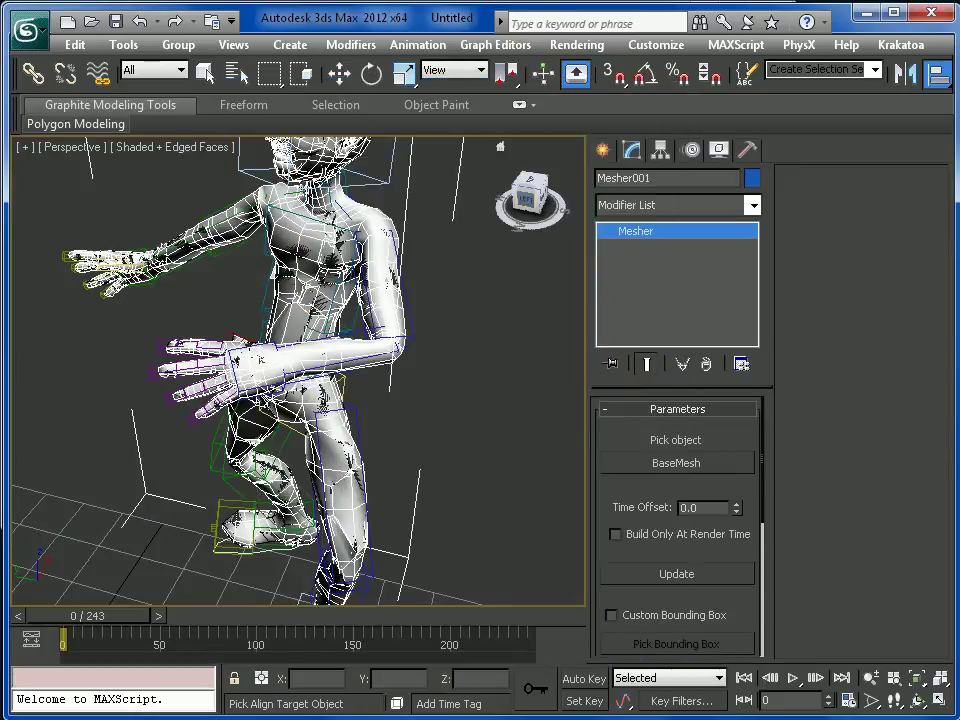
pyautogui.click(477, 209)
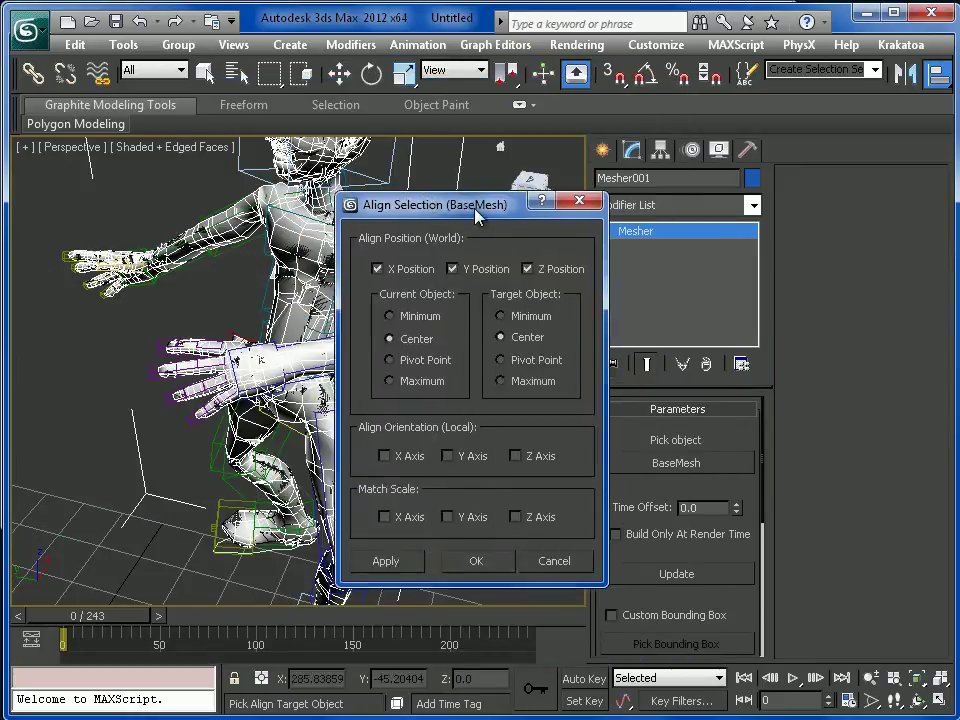
pyautogui.click(503, 361)
pyautogui.click(412, 362)
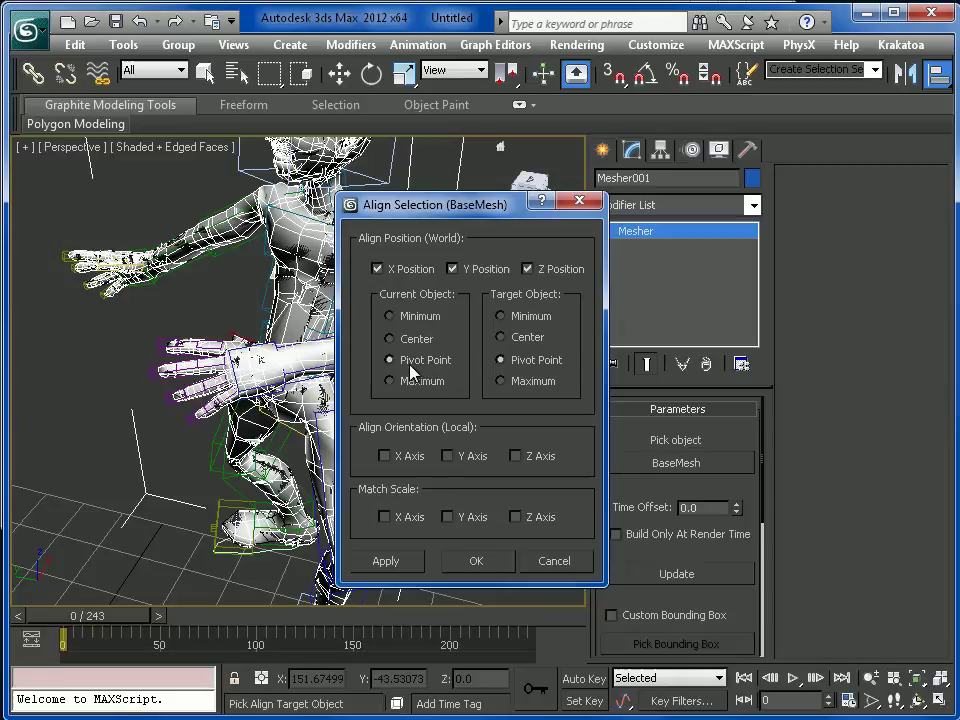
pyautogui.click(476, 562)
# Scrub through the early frames to check the Mesher against the animated character, and return to frame 0.
pyautogui.scroll(-8, 430, 420)
pyautogui.scroll(4, 372, 471)
pyautogui.moveTo(82, 620); pyautogui.dragTo(128, 620)
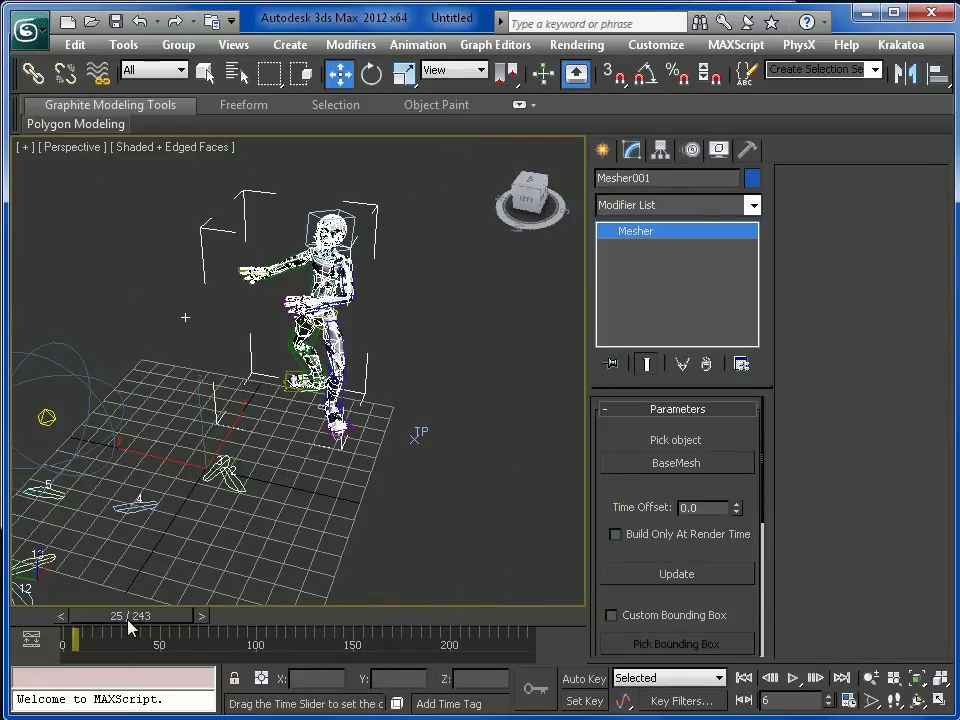
pyautogui.click(742, 680)
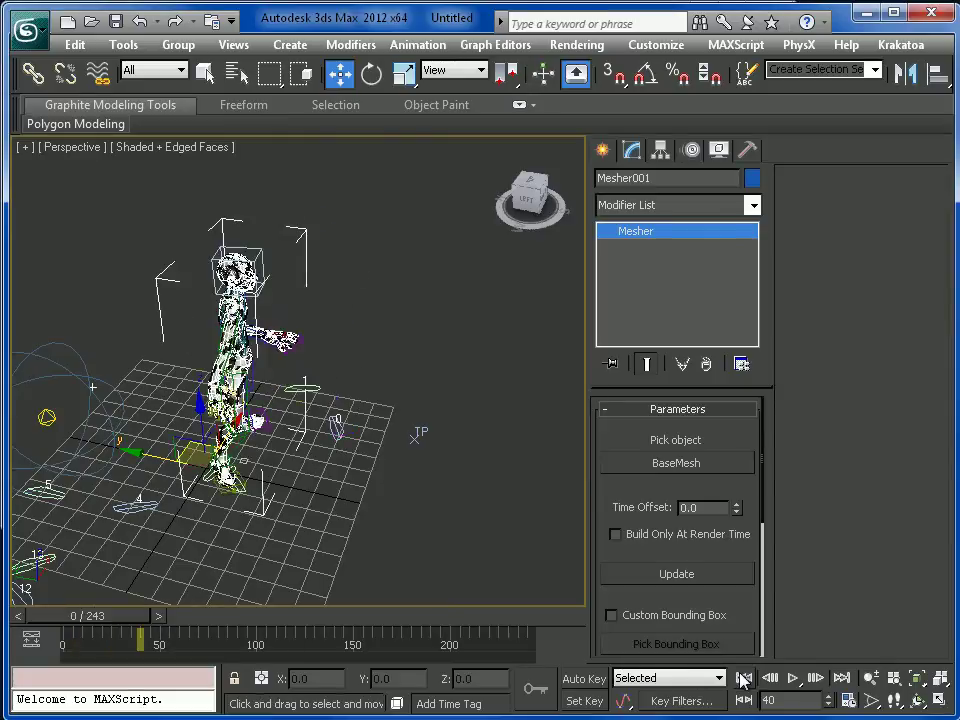
# Add a Push modifier to the Mesher and set its push value to 0.1.
pyautogui.click(697, 205)
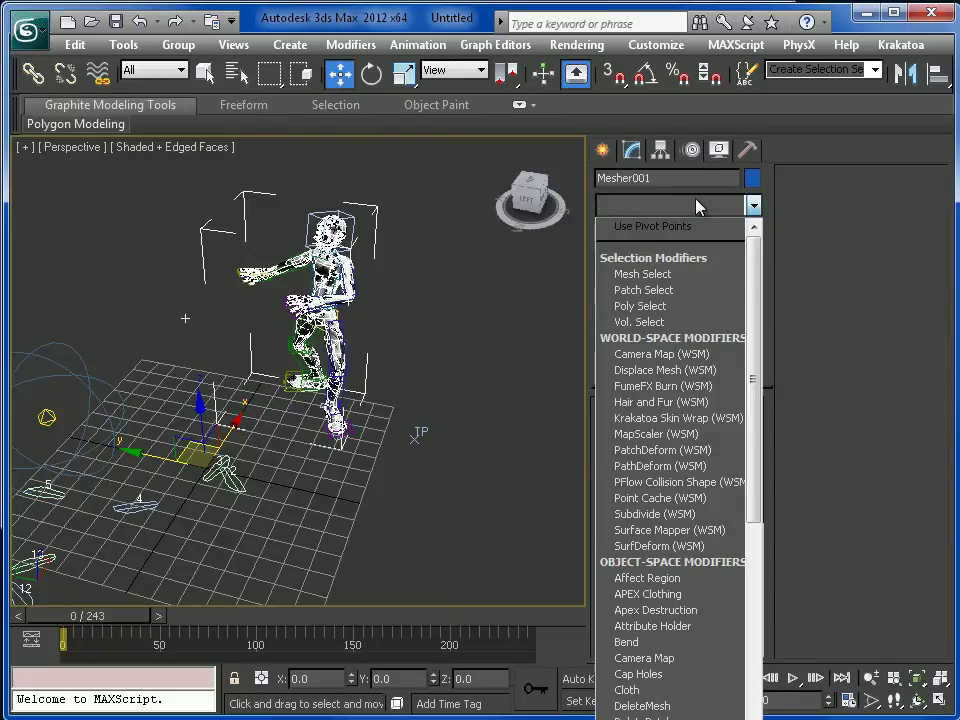
pyautogui.write('pu')
pyautogui.press('Return')
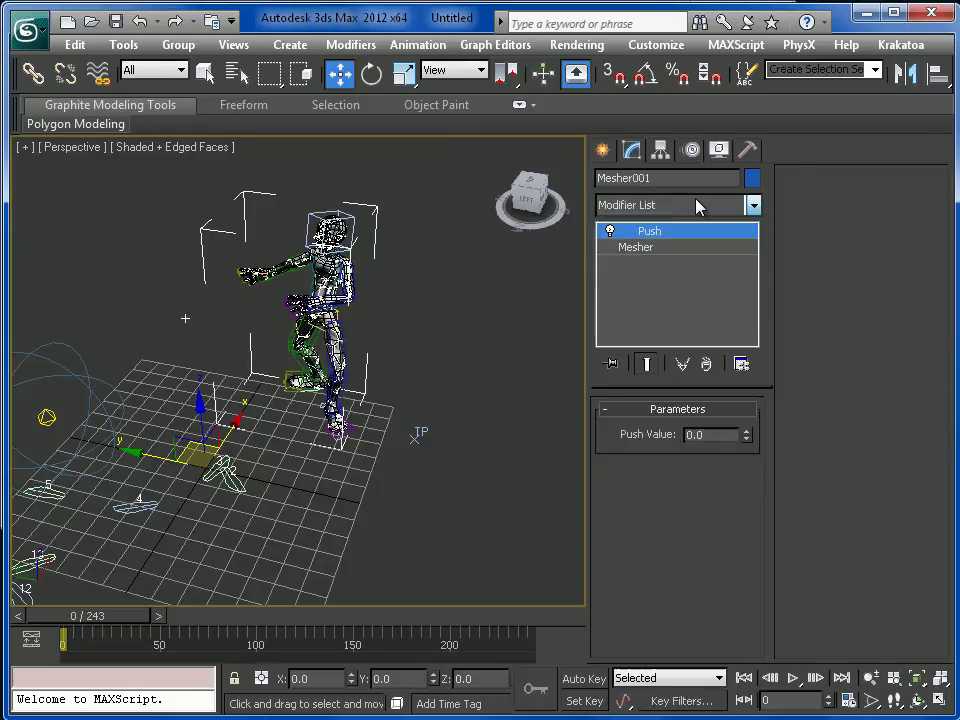
pyautogui.scroll(4, 325, 485)
pyautogui.scroll(5, 325, 485)
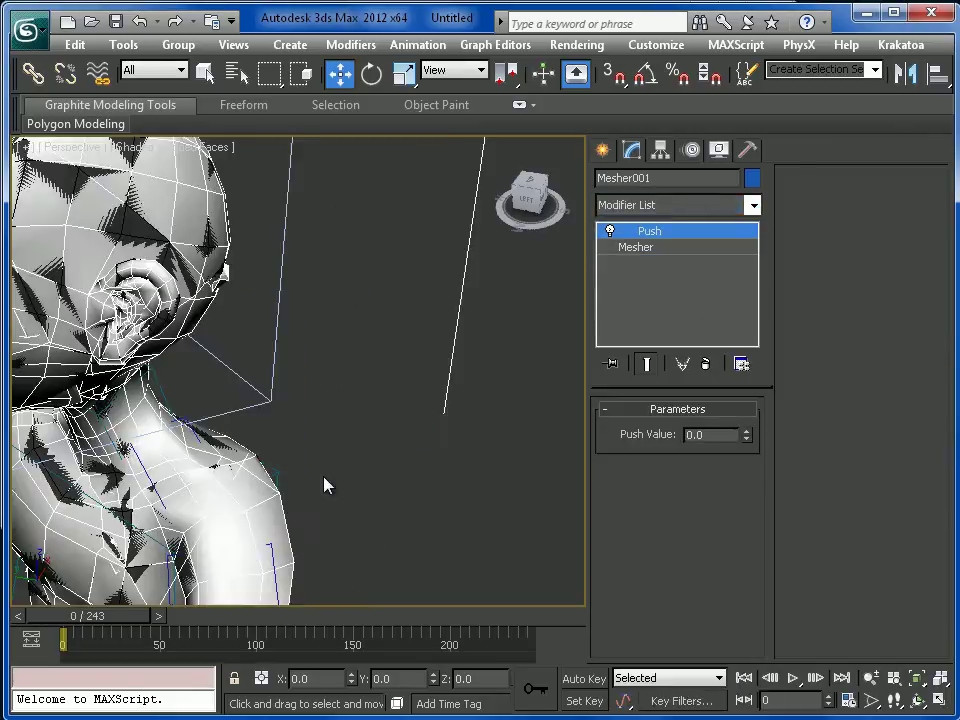
pyautogui.click(725, 438)
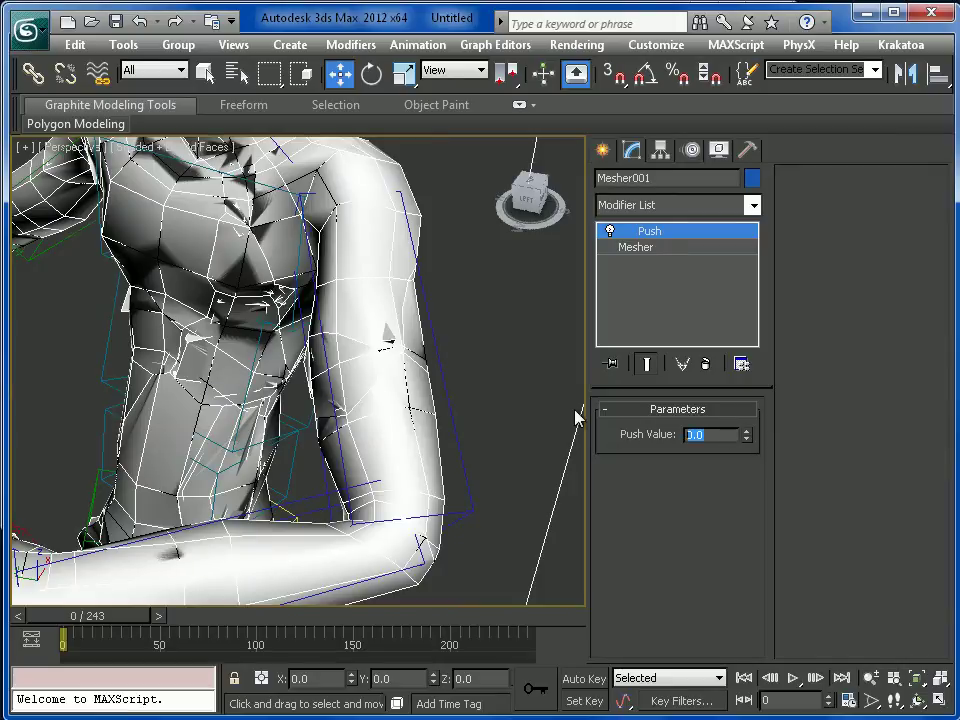
pyautogui.write('0.1')
pyautogui.press('Return')
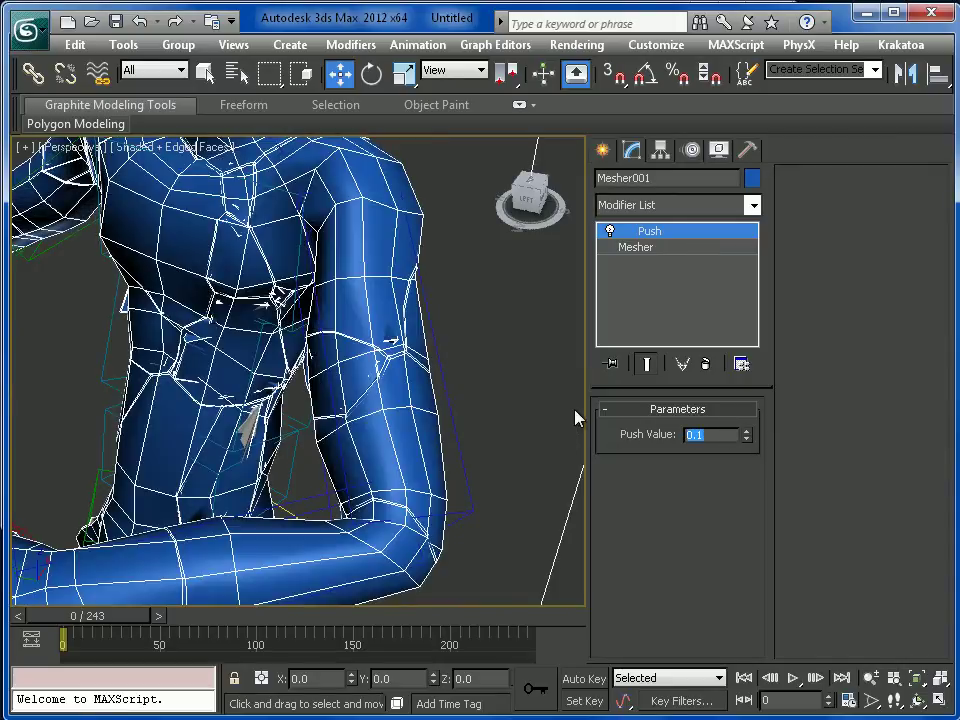
# Examine the pushed Mesher surface on the torso, arms and legs for places where the original mesh pokes through.
pyautogui.scroll(-5, 503, 407)
pyautogui.moveTo(503, 405); pyautogui.dragTo(478, 443, button='middle')
pyautogui.scroll(5, 478, 443)
pyautogui.moveTo(285, 440); pyautogui.dragTo(510, 403, button='middle')
pyautogui.keyDown('alt'); pyautogui.moveTo(362, 410); pyautogui.dragTo(327, 358, button='middle'); pyautogui.keyUp('alt')
pyautogui.scroll(6, 342, 372)
pyautogui.moveTo(709, 434); pyautogui.dragTo(616, 441)
pyautogui.scroll(-5, 480, 450)
pyautogui.keyDown('alt'); pyautogui.moveTo(424, 450); pyautogui.dragTo(452, 515, button='middle'); pyautogui.keyUp('alt')
pyautogui.keyDown('alt'); pyautogui.moveTo(456, 469); pyautogui.dragTo(424, 418, button='middle'); pyautogui.keyUp('alt')
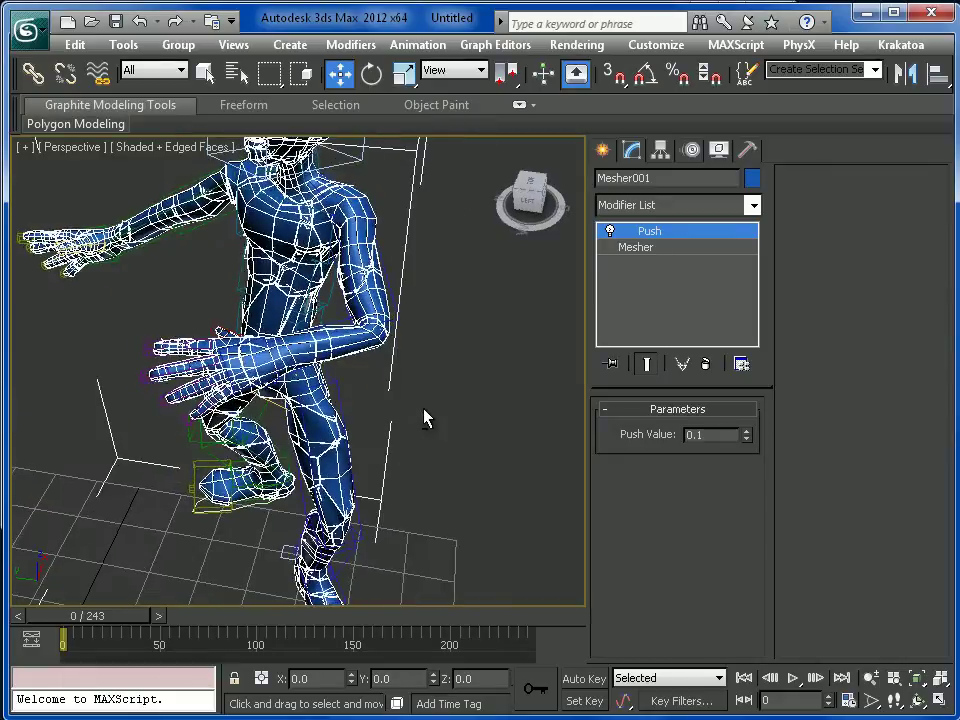
pyautogui.scroll(6, 414, 405)
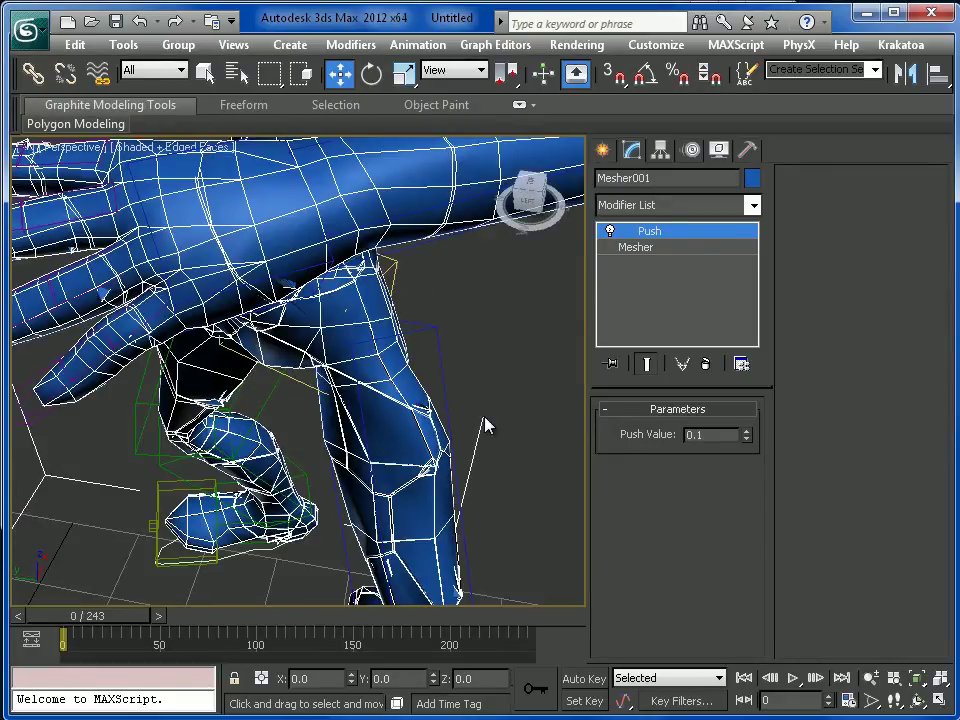
pyautogui.keyDown('alt'); pyautogui.moveTo(496, 445); pyautogui.dragTo(363, 483, button='middle'); pyautogui.keyUp('alt')
pyautogui.keyDown('alt'); pyautogui.moveTo(322, 398); pyautogui.dragTo(333, 472, button='middle'); pyautogui.keyUp('alt')
# Try to select the character mesh poking through at the side of the waist.
pyautogui.click(318, 421)
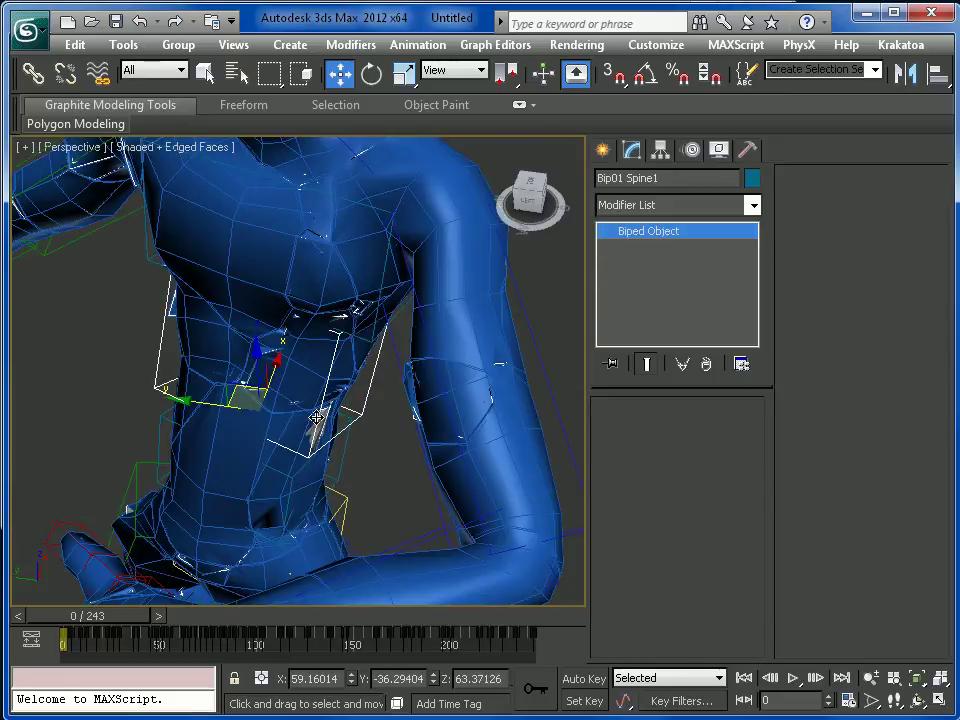
pyautogui.click(385, 465)
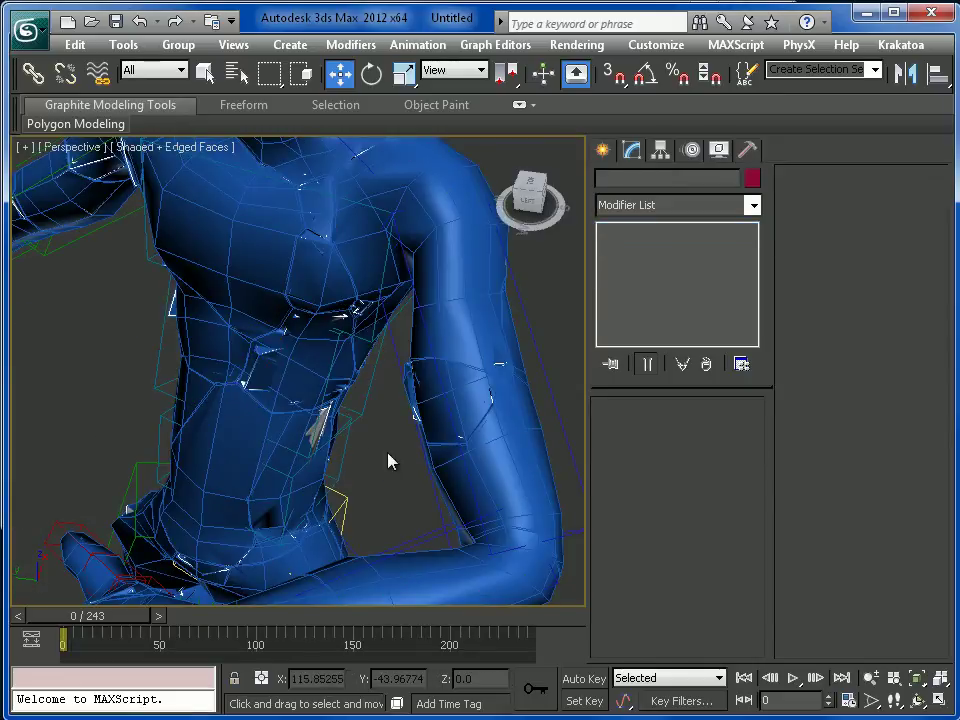
pyautogui.click(297, 421)
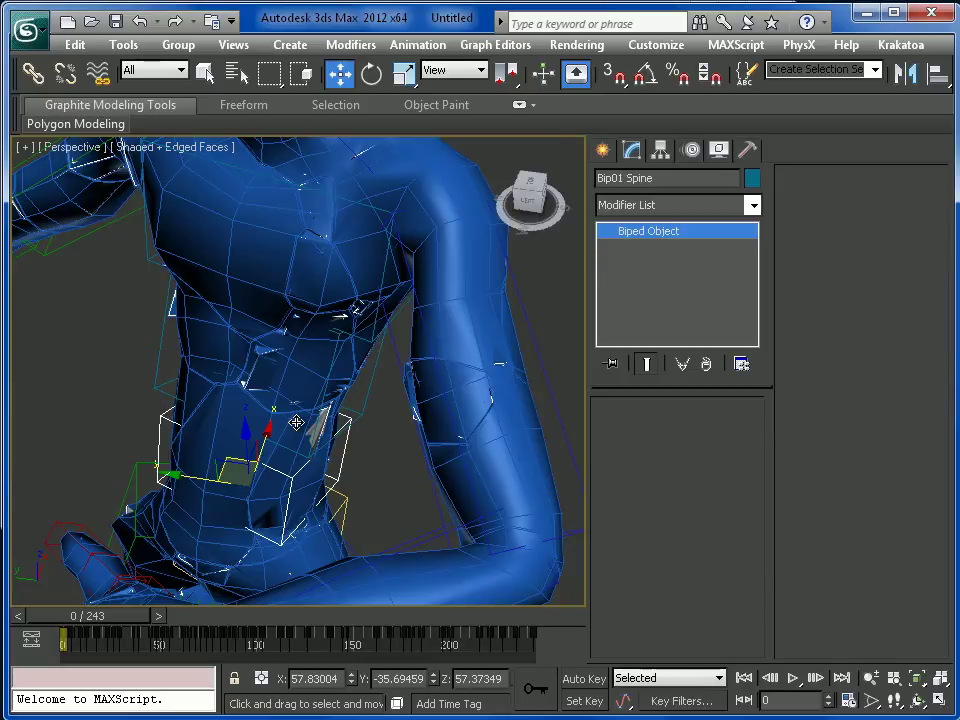
pyautogui.click(297, 421)
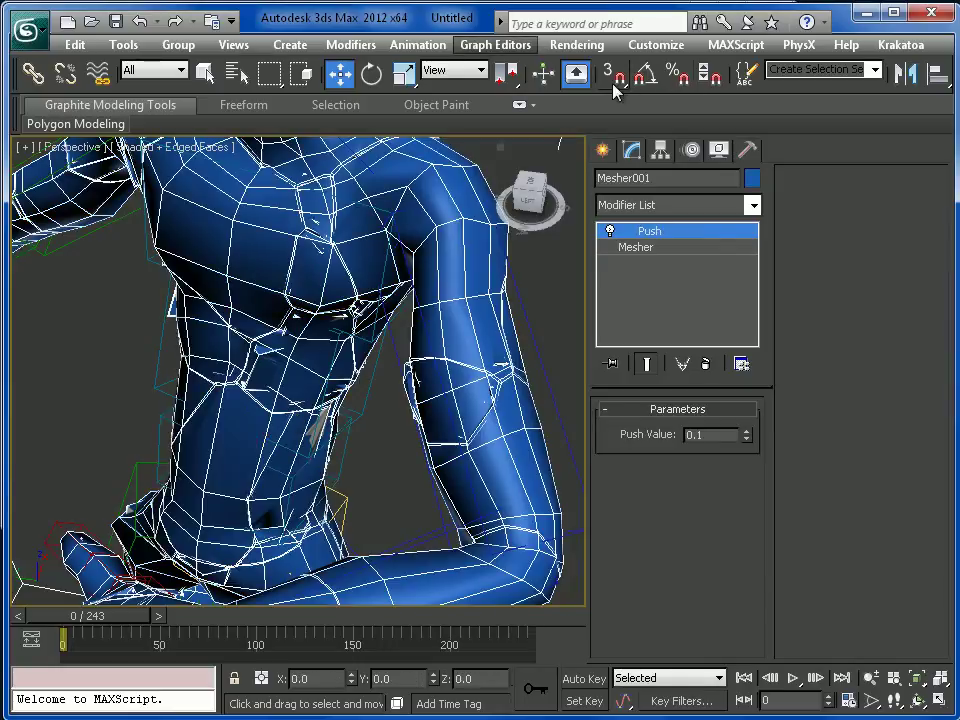
# Hide the Biped layer in the layer manager.
pyautogui.moveTo(868, 80); pyautogui.dragTo(580, 80)
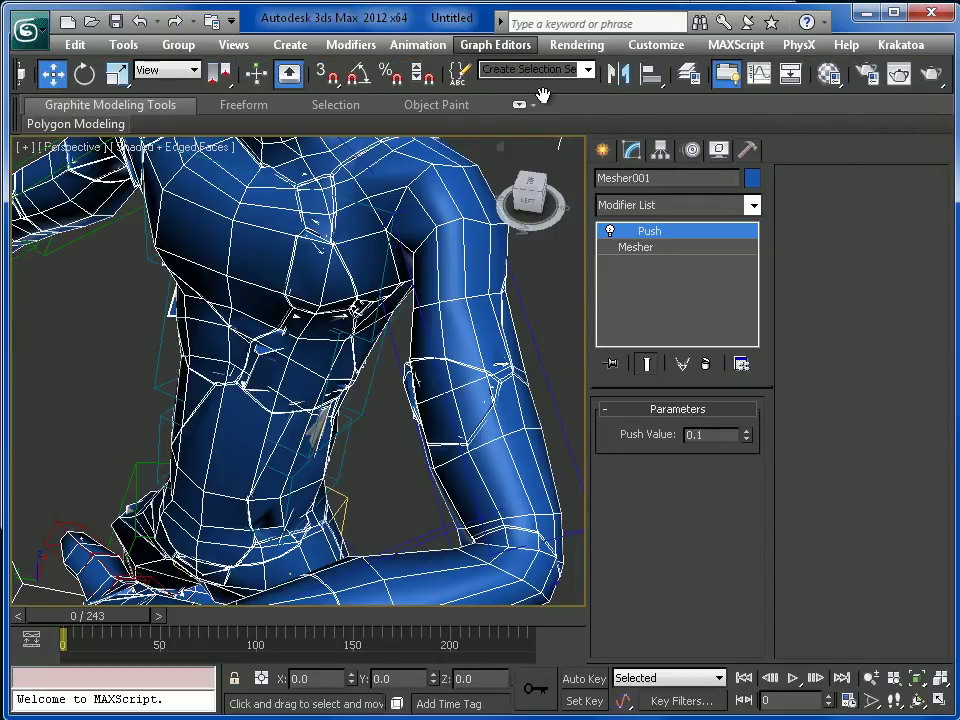
pyautogui.click(690, 75)
pyautogui.moveTo(945, 437); pyautogui.dragTo(344, 212)
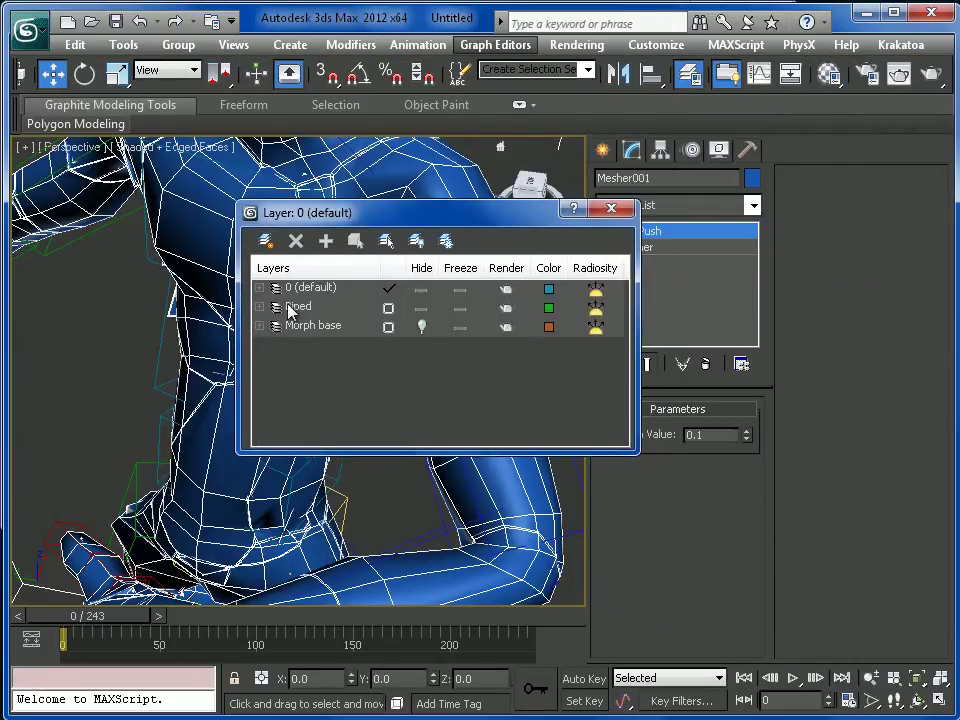
pyautogui.click(421, 308)
pyautogui.click(611, 208)
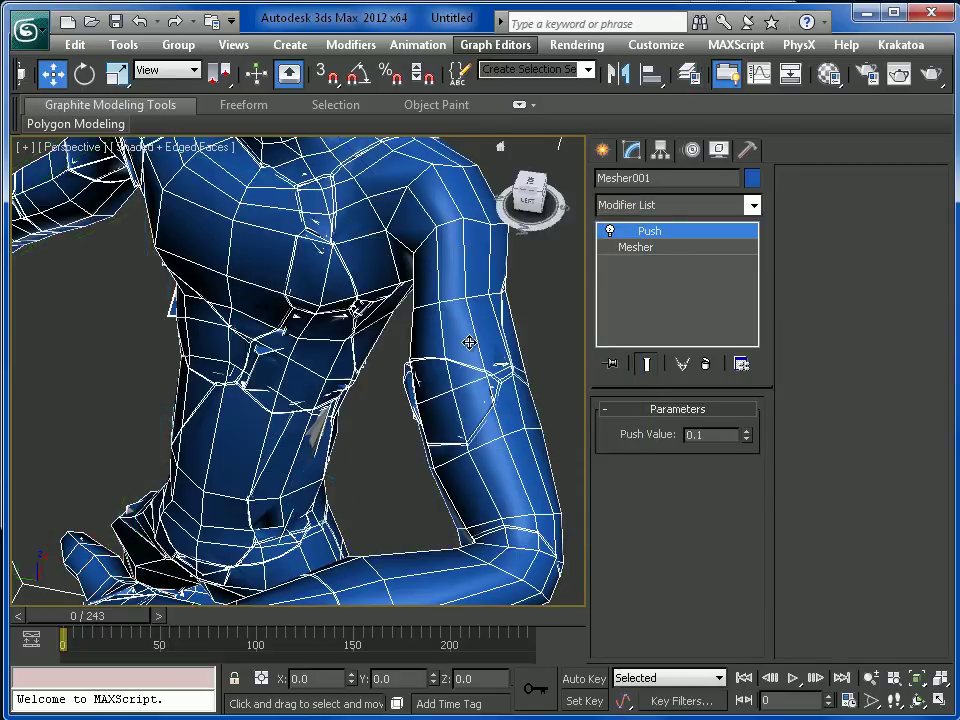
# Cycle through the overlapping objects at the waist to select the original skinned mesh, Animation Guy.
pyautogui.click(320, 414)
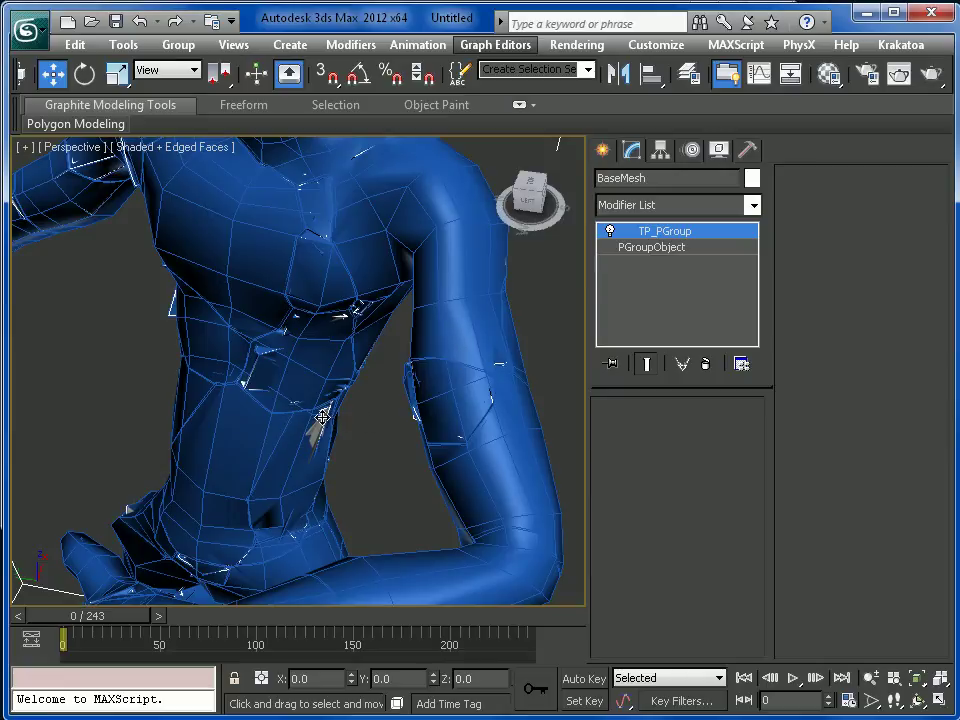
pyautogui.press('q')
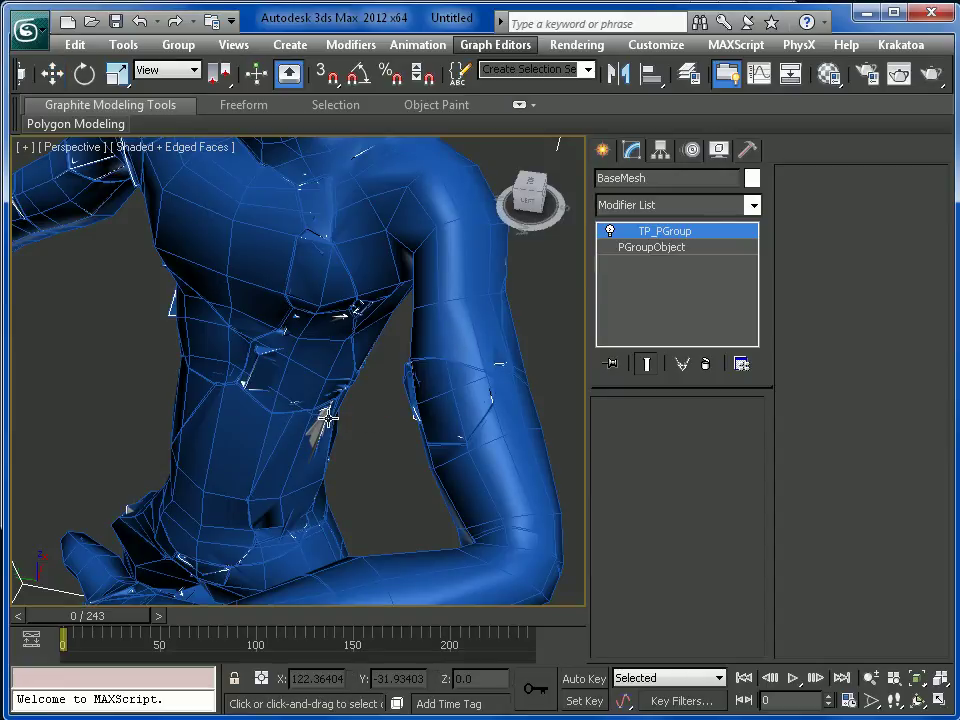
pyautogui.click(327, 417)
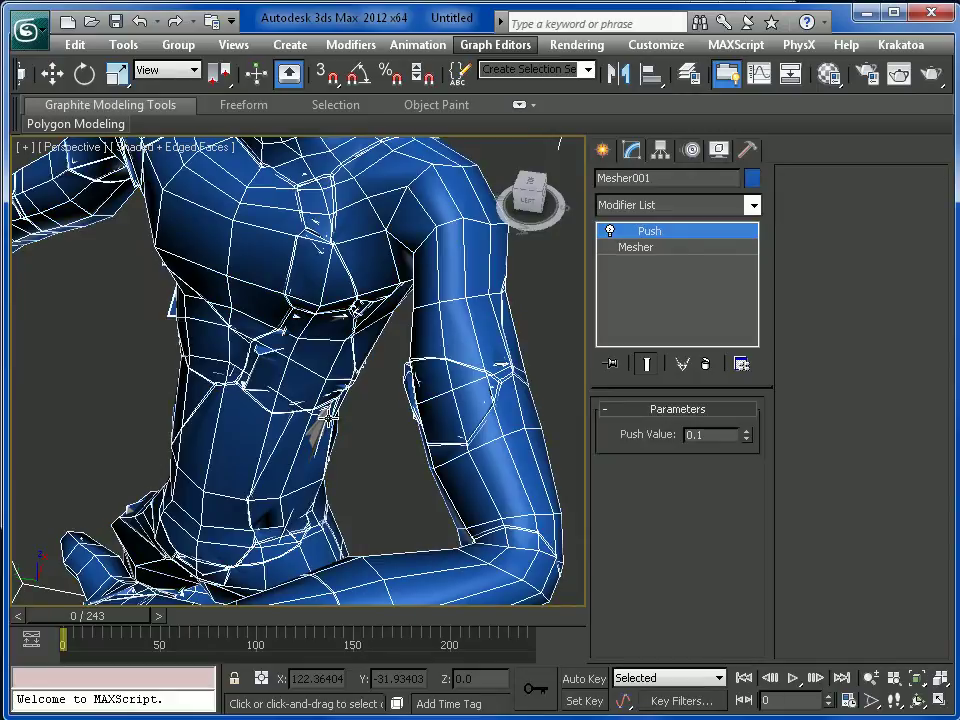
pyautogui.click(327, 417)
pyautogui.click(327, 417)
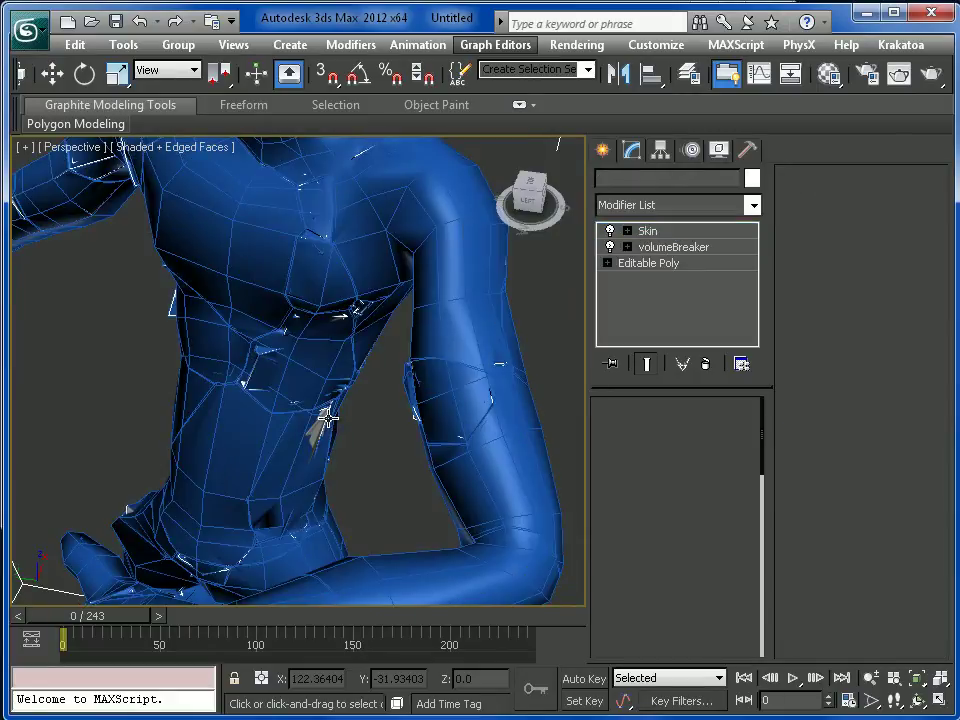
pyautogui.click(665, 178)
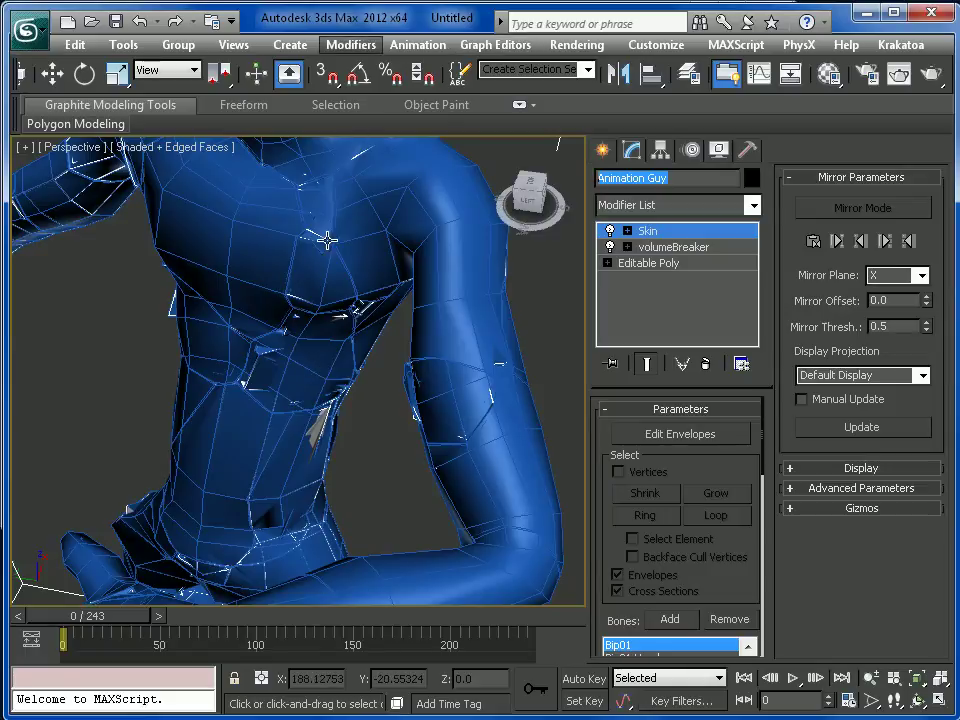
pyautogui.press('Return')
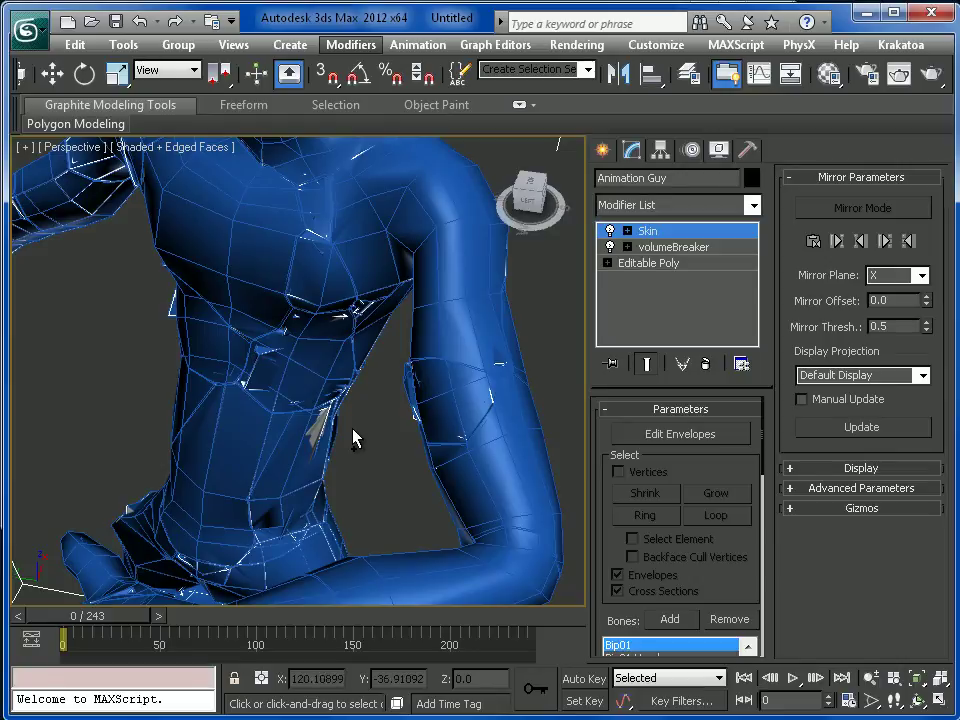
# Clone the skinned mesh as an independent copy named Animation Guy001_CleanMesh.
pyautogui.hotkey('ctrl', 'v')
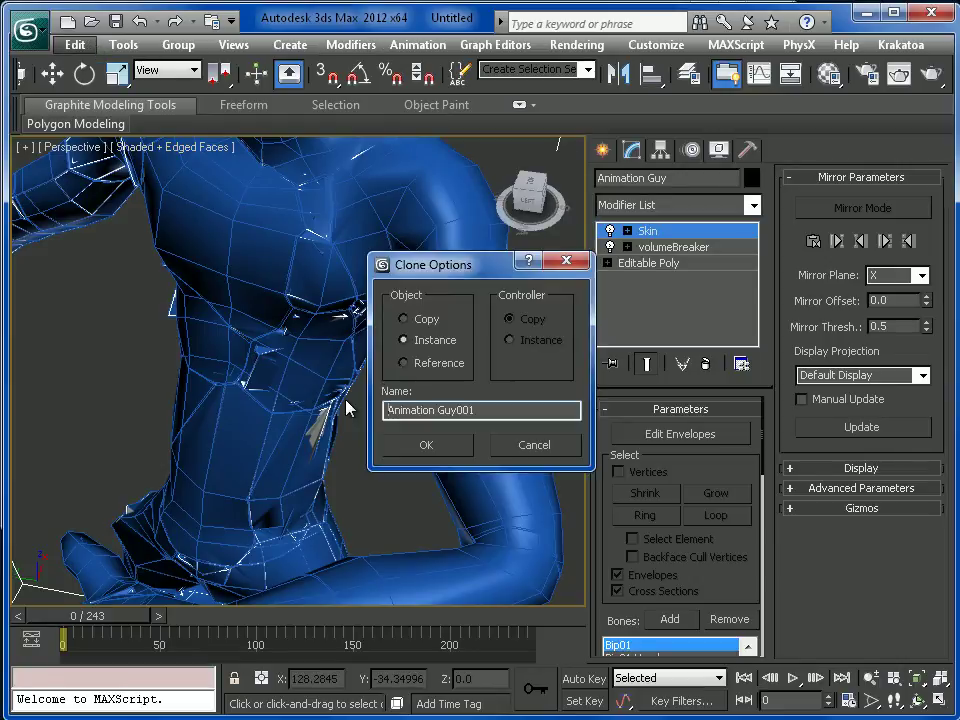
pyautogui.click(420, 321)
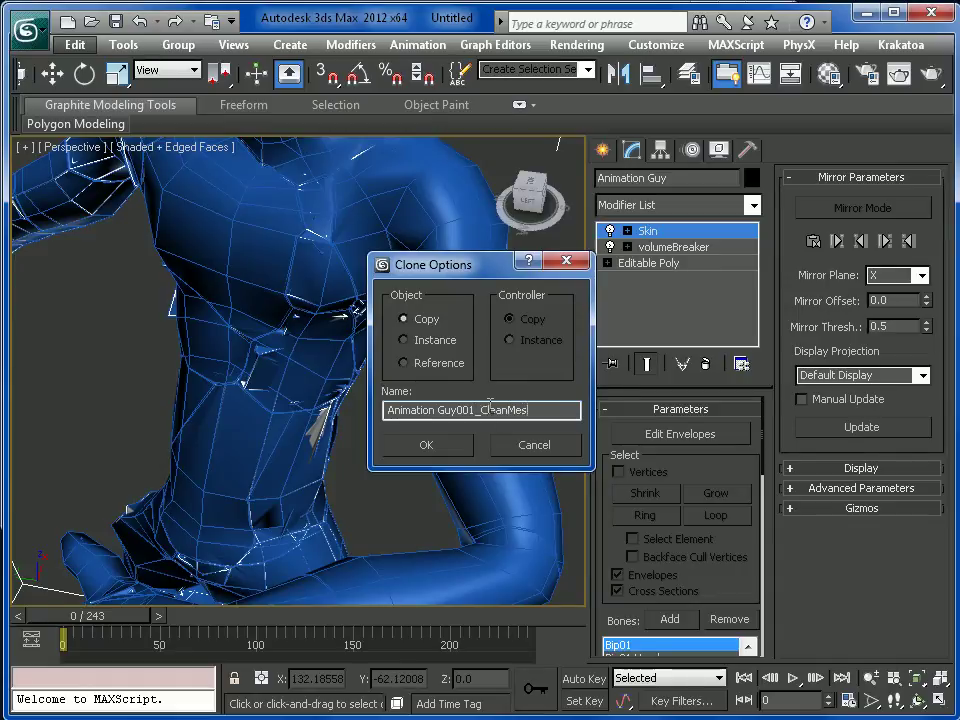
pyautogui.press('Return')
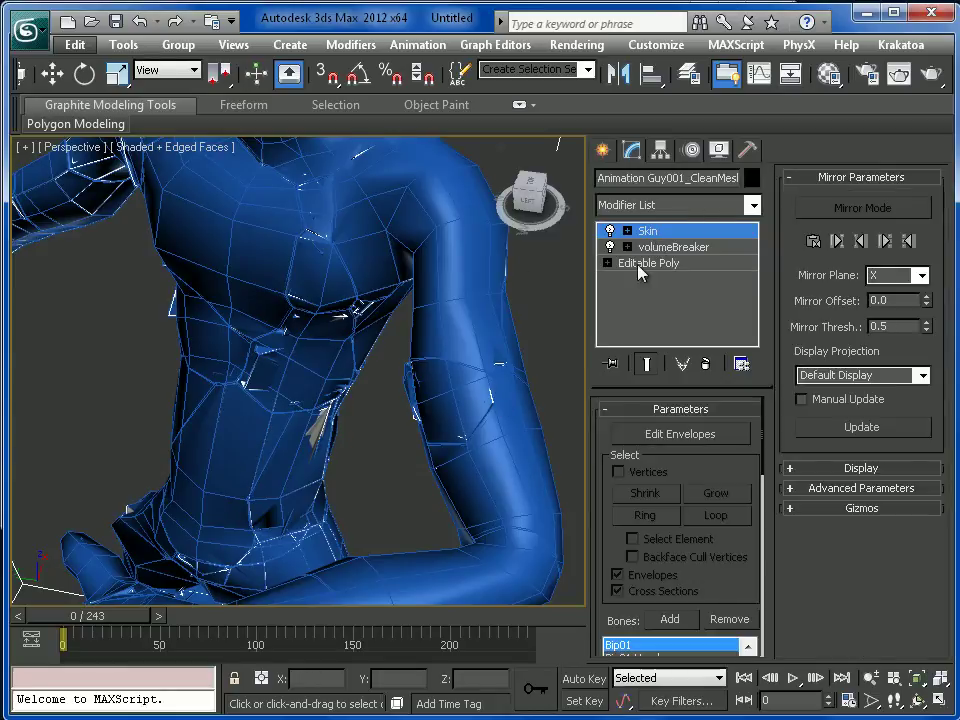
# Delete the volumeBreaker modifier from the CleanMesh copy and make Skin the active modifier.
pyautogui.click(665, 248)
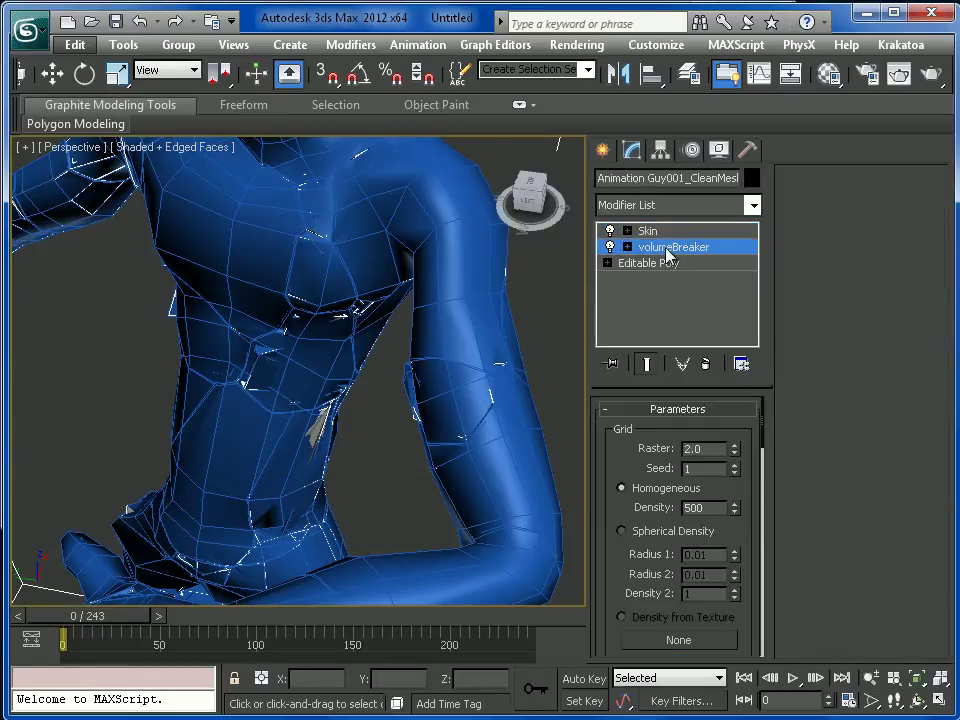
pyautogui.click(706, 366)
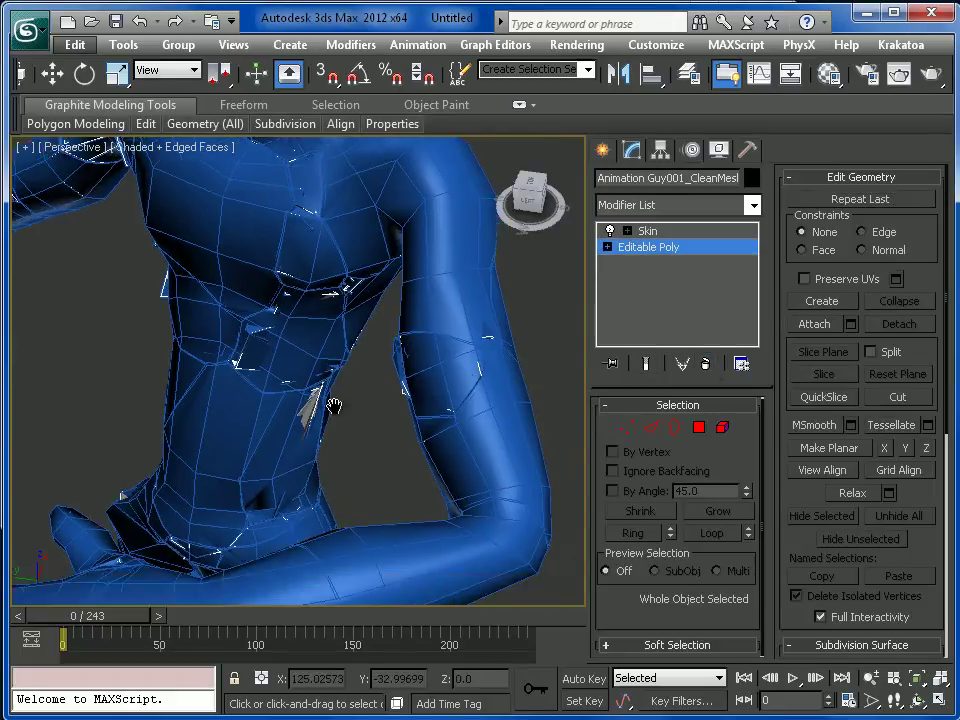
pyautogui.scroll(-10, 333, 405)
pyautogui.click(650, 232)
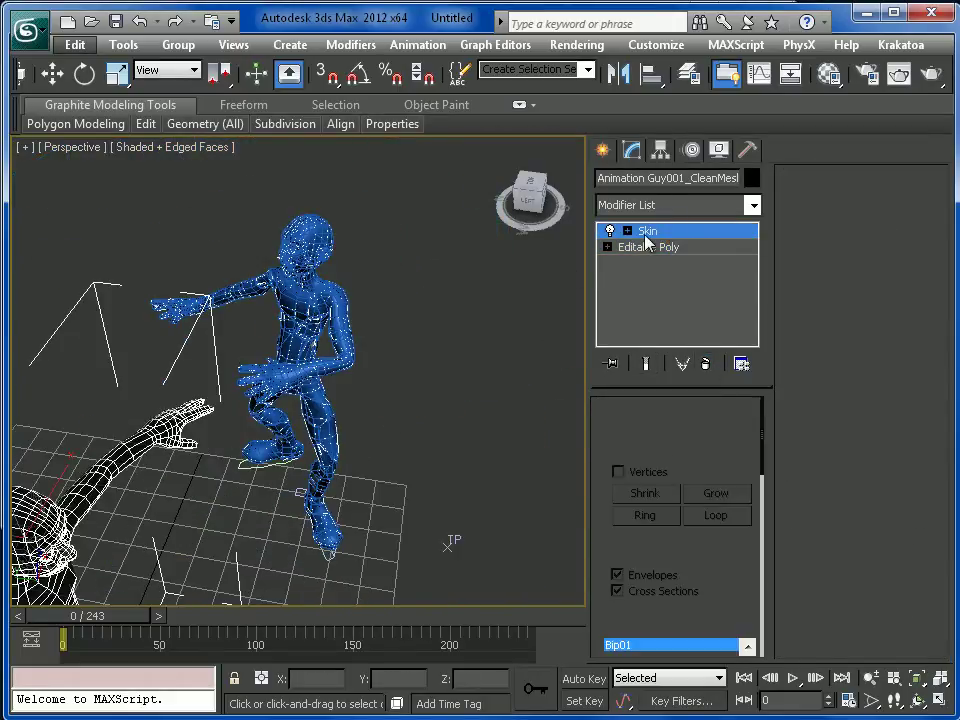
# Add a Vol. Select modifier above Skin on the CleanMesh copy.
pyautogui.scroll(-5, 392, 465)
pyautogui.scroll(6, 380, 458)
pyautogui.scroll(-4, 420, 390)
pyautogui.keyDown('alt'); pyautogui.moveTo(415, 413); pyautogui.dragTo(313, 438, button='middle'); pyautogui.keyUp('alt')
pyautogui.scroll(6, 340, 400)
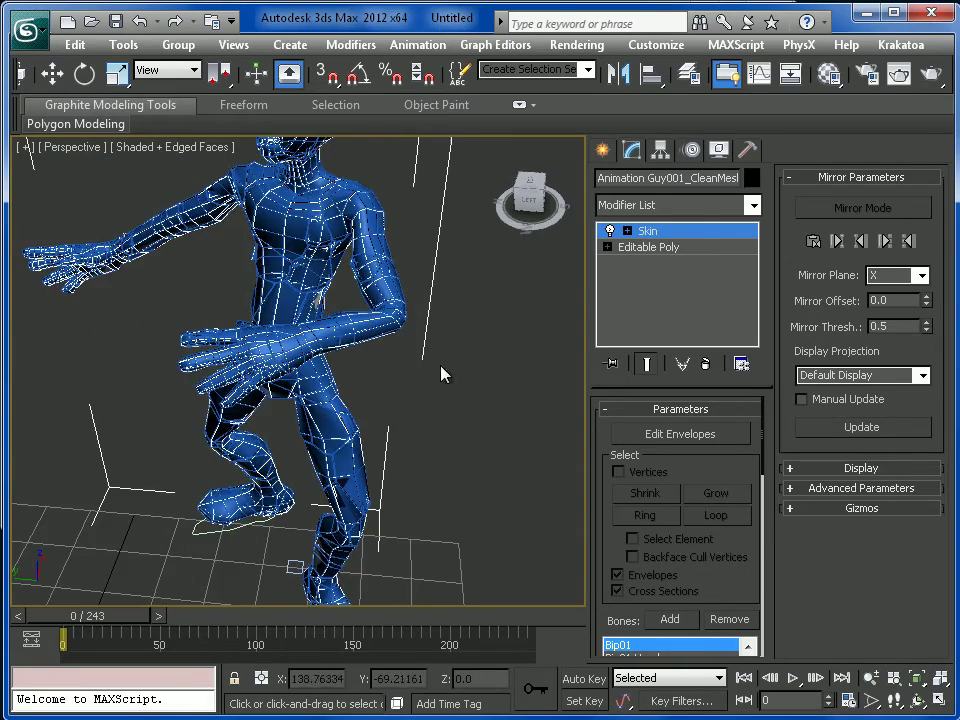
pyautogui.moveTo(444, 374); pyautogui.dragTo(439, 476, button='middle')
pyautogui.keyDown('alt'); pyautogui.moveTo(455, 398); pyautogui.dragTo(424, 360, button='middle'); pyautogui.keyUp('alt')
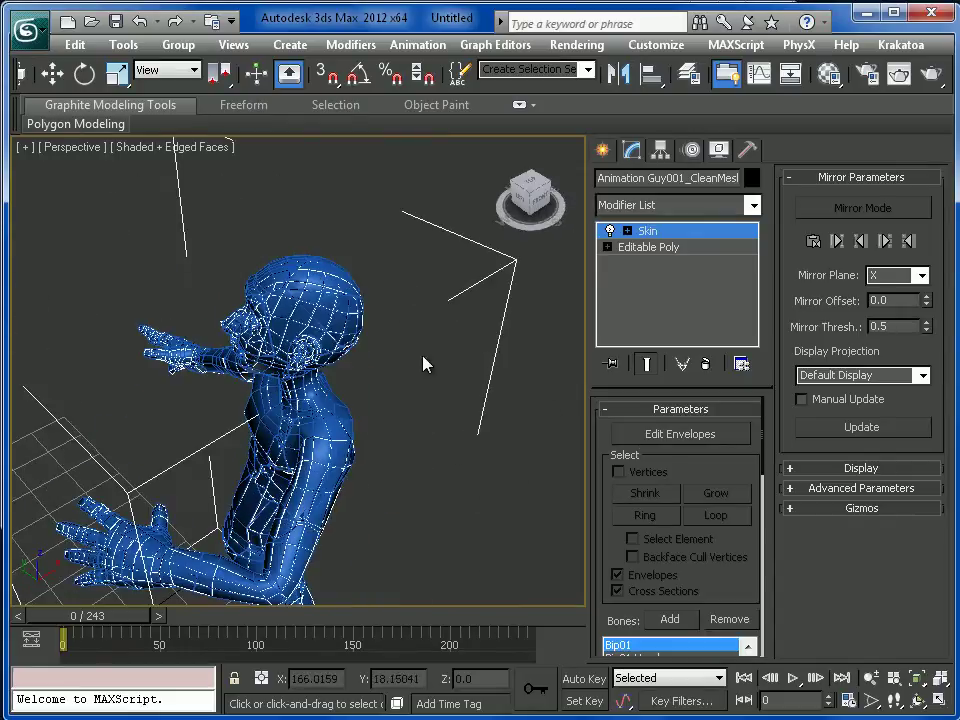
pyautogui.click(679, 212)
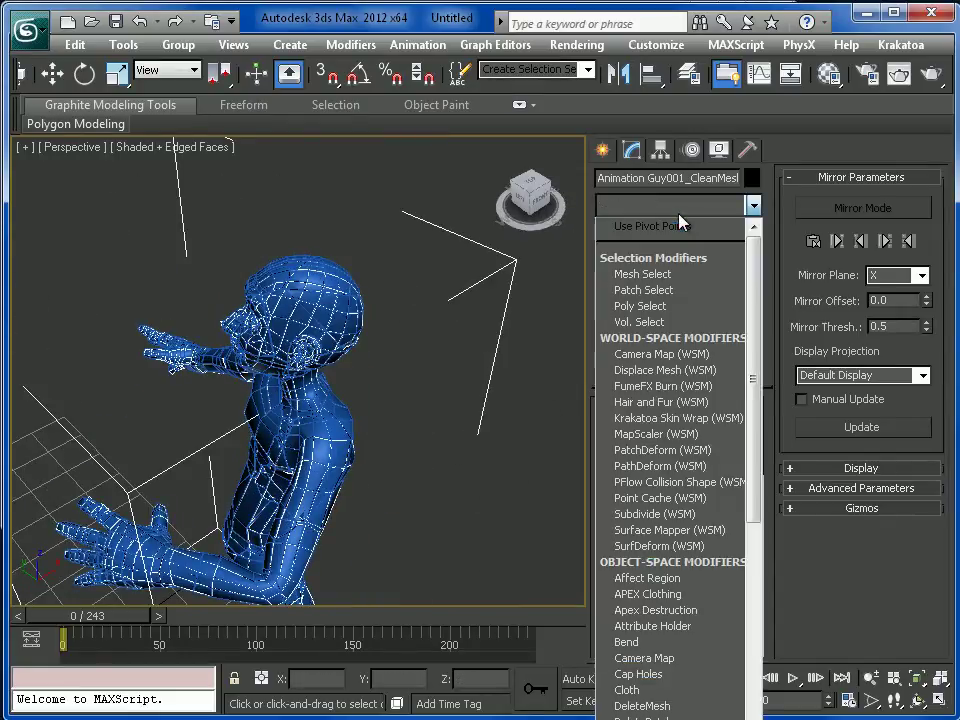
pyautogui.scroll(-2, 679, 225)
pyautogui.scroll(-1, 680, 222)
pyautogui.click(680, 223)
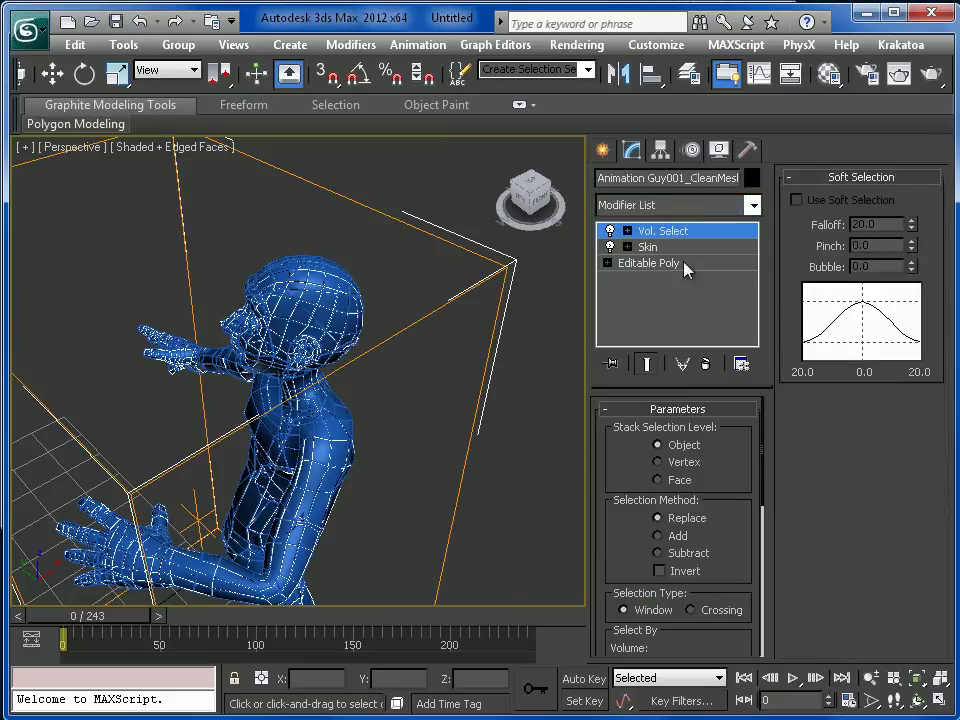
# Set the Vol. Select modifier to the Vertex selection level and invert its selection.
pyautogui.moveTo(750, 514)
pyautogui.mouseDown()
pyautogui.moveTo(746, 414)
pyautogui.moveTo(760, 532)
pyautogui.mouseUp()
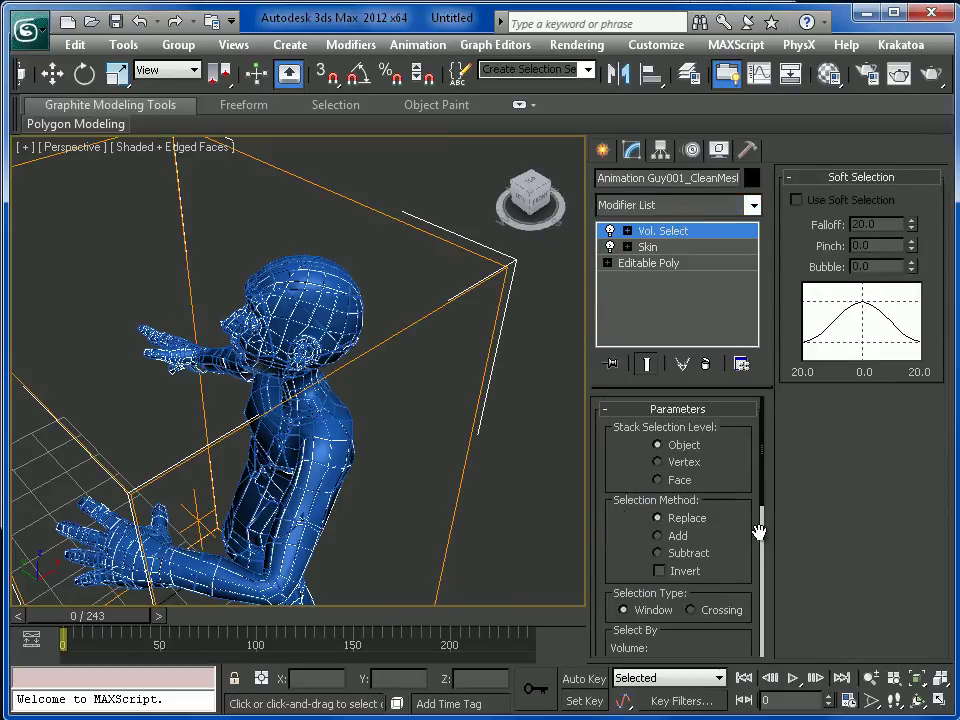
pyautogui.click(693, 462)
pyautogui.moveTo(735, 484); pyautogui.dragTo(739, 407)
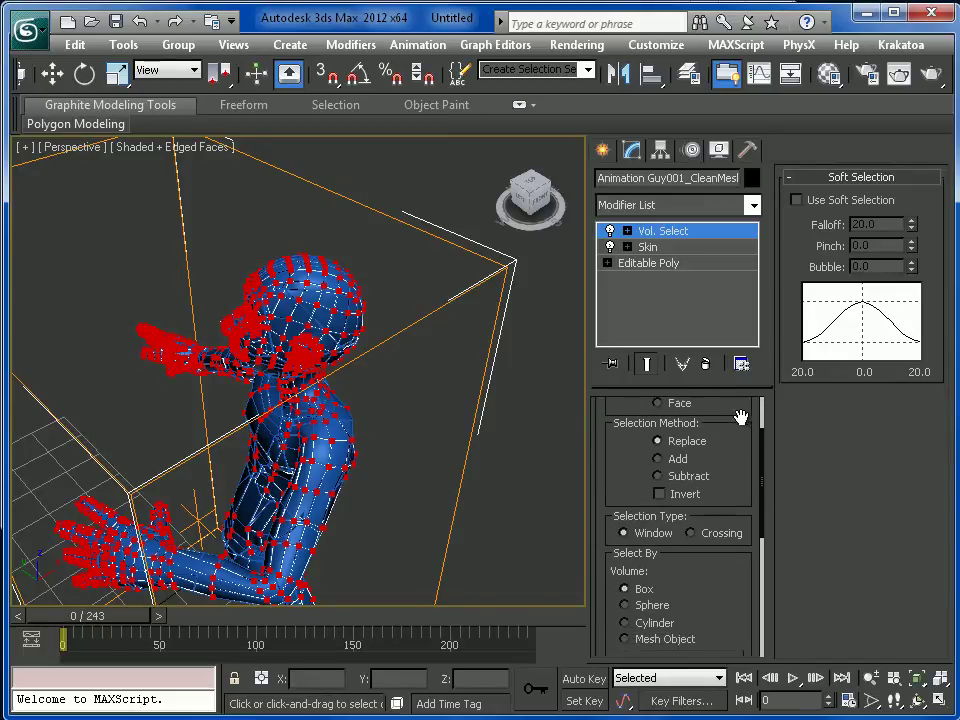
pyautogui.click(699, 499)
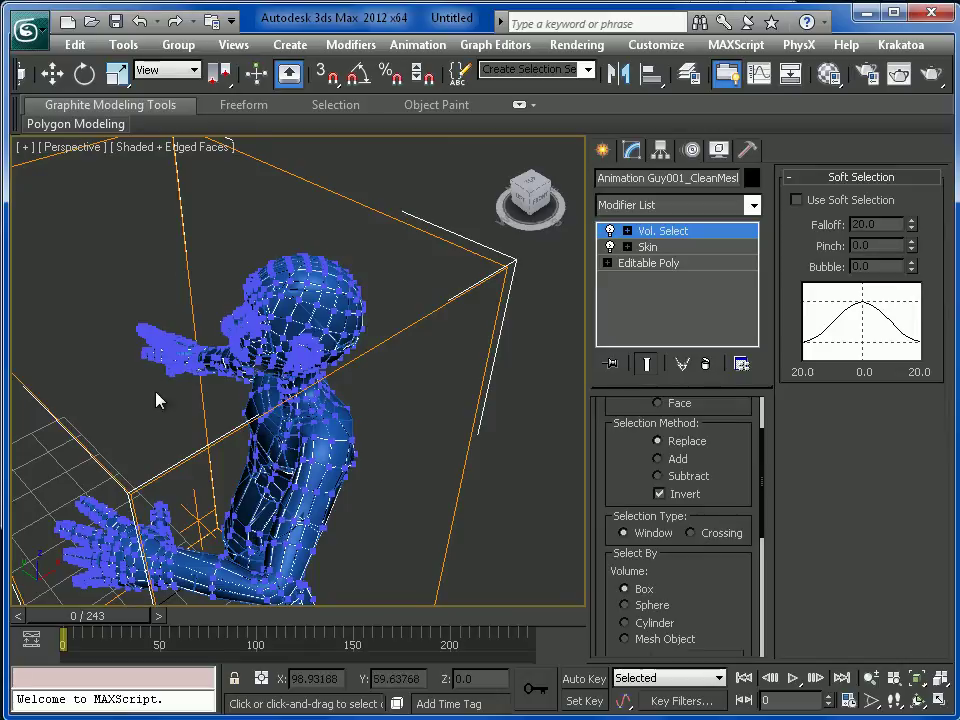
# Make Vol. Select use a Mesh Object as its selection volume and pick Mesher001 from the object list.
pyautogui.keyDown('alt'); pyautogui.moveTo(206, 381); pyautogui.dragTo(296, 300, button='middle'); pyautogui.keyUp('alt')
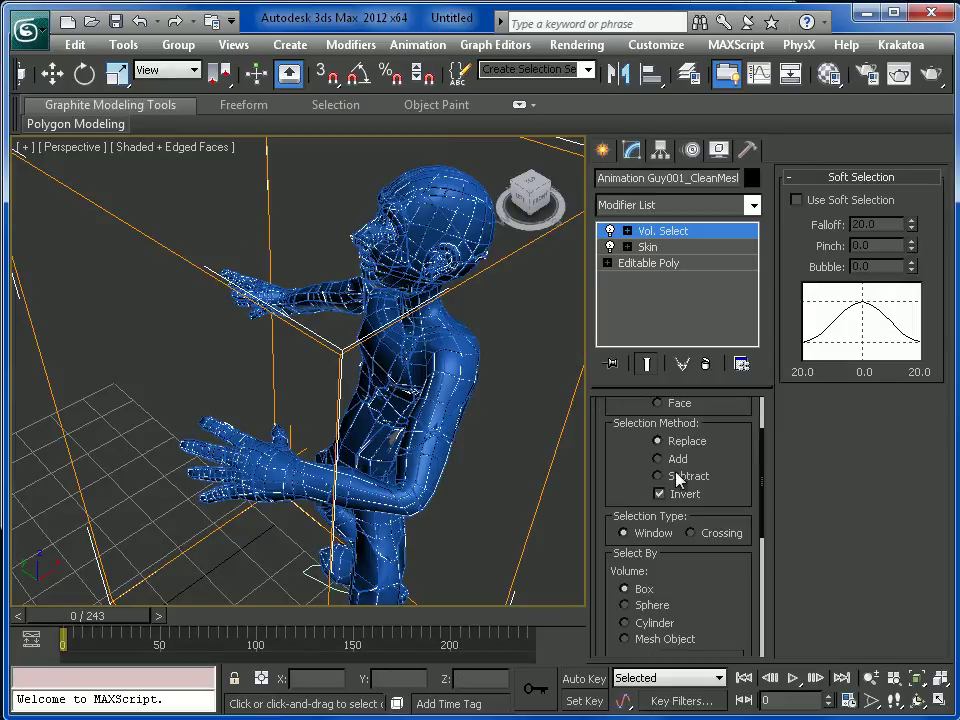
pyautogui.moveTo(669, 493); pyautogui.dragTo(746, 482)
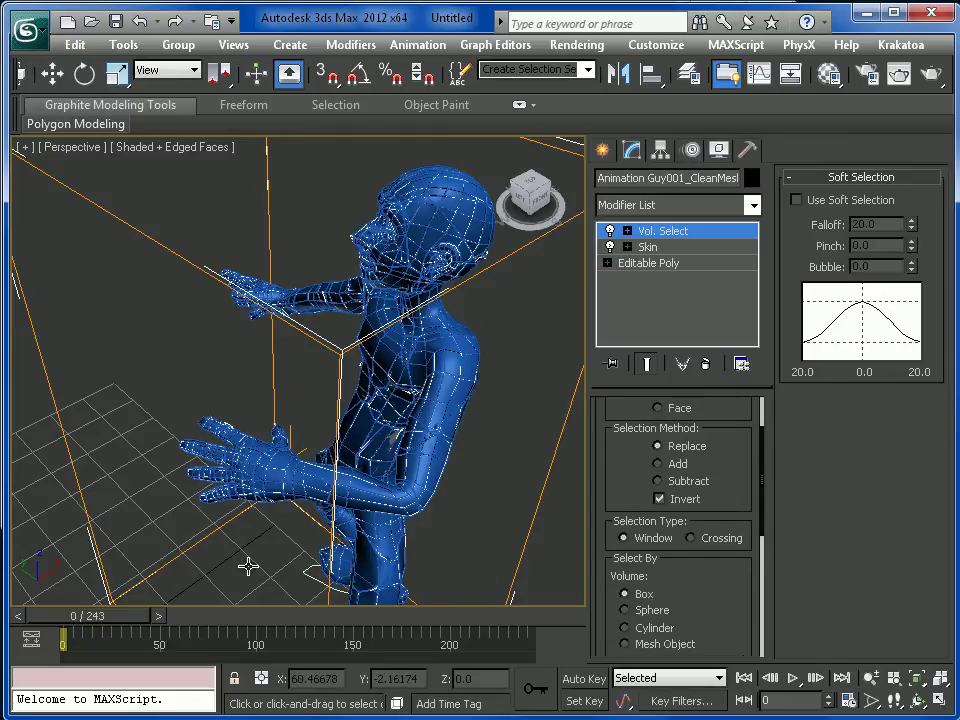
pyautogui.moveTo(729, 497); pyautogui.dragTo(737, 387)
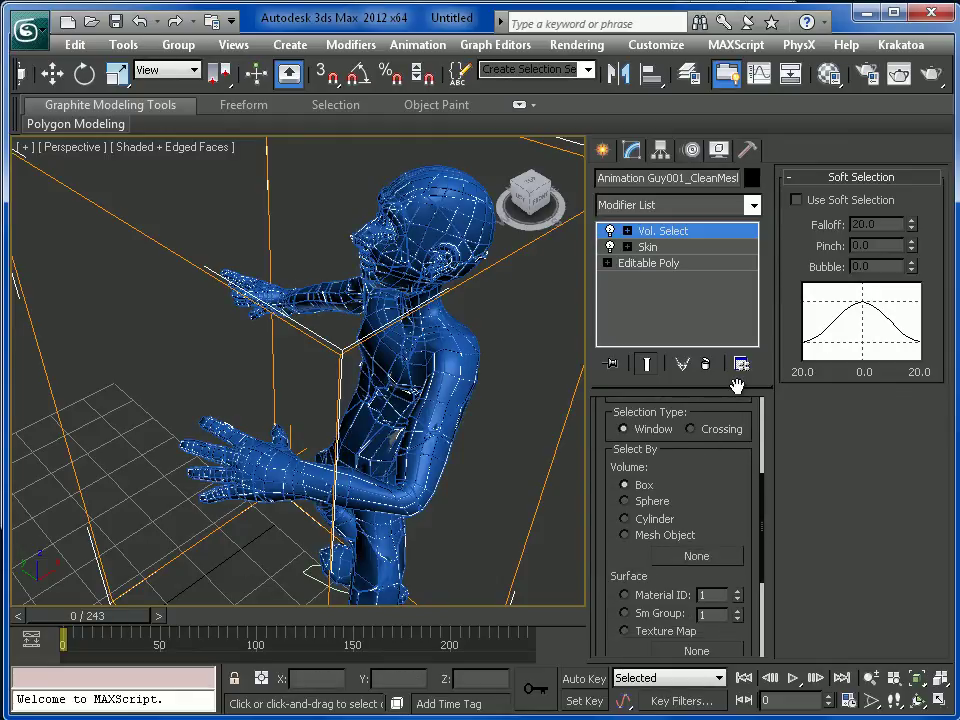
pyautogui.click(625, 535)
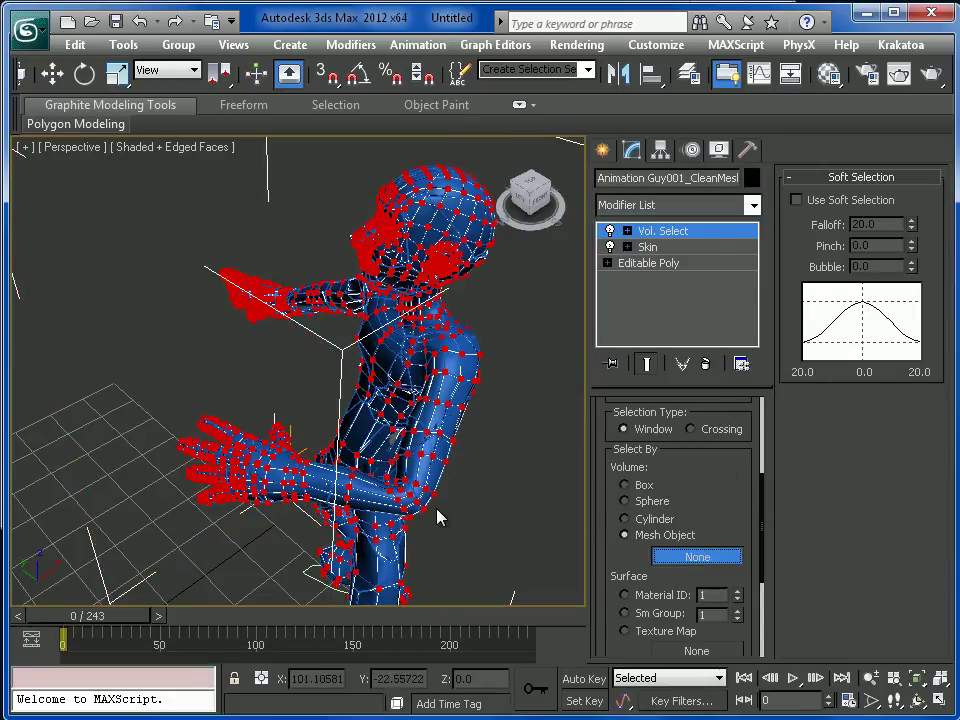
pyautogui.press('h')
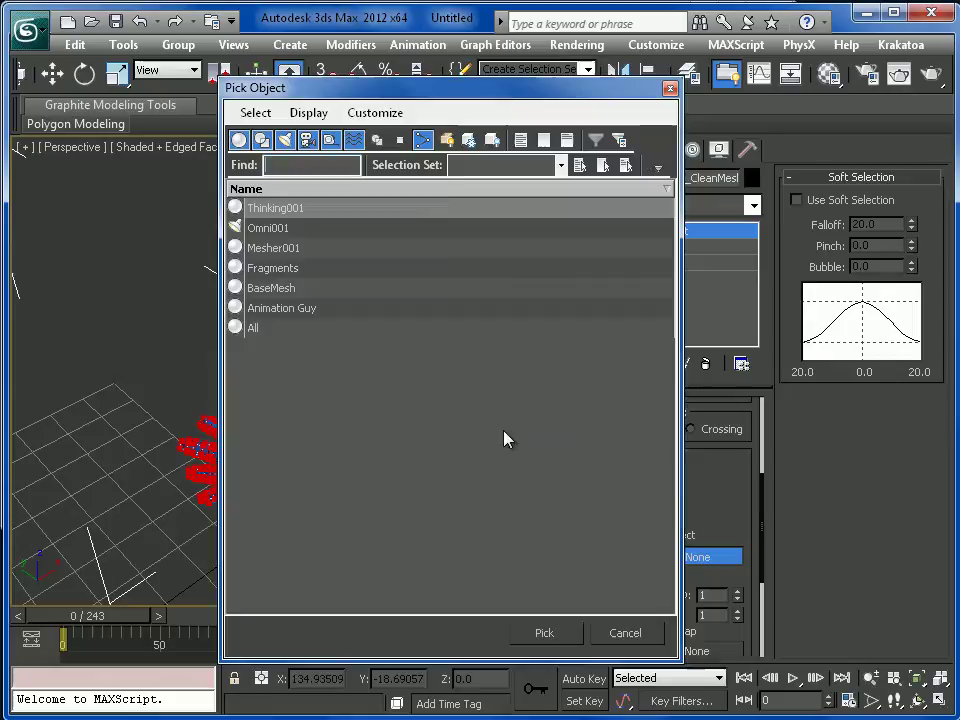
pyautogui.click(283, 250)
pyautogui.doubleClick(283, 249)
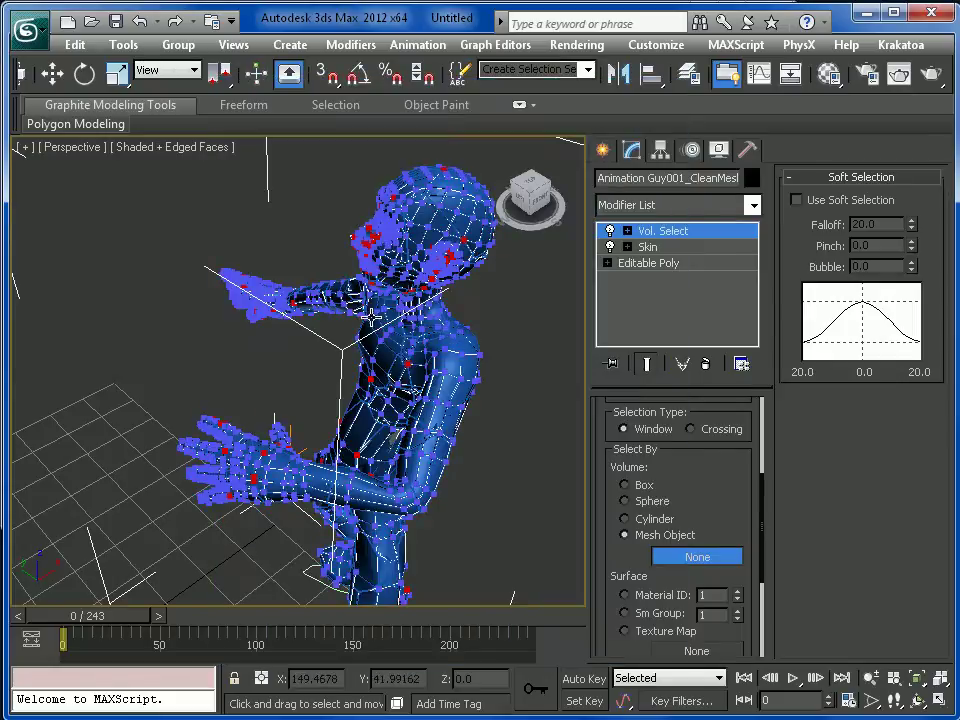
# Examine which vertices on the clean mesh's head, torso and arms are selected by the Mesher001 volume.
pyautogui.keyDown('alt'); pyautogui.moveTo(472, 440); pyautogui.dragTo(457, 478, button='middle'); pyautogui.keyUp('alt')
pyautogui.scroll(3, 420, 441)
pyautogui.keyDown('alt'); pyautogui.moveTo(420, 441); pyautogui.dragTo(476, 401, button='middle'); pyautogui.keyUp('alt')
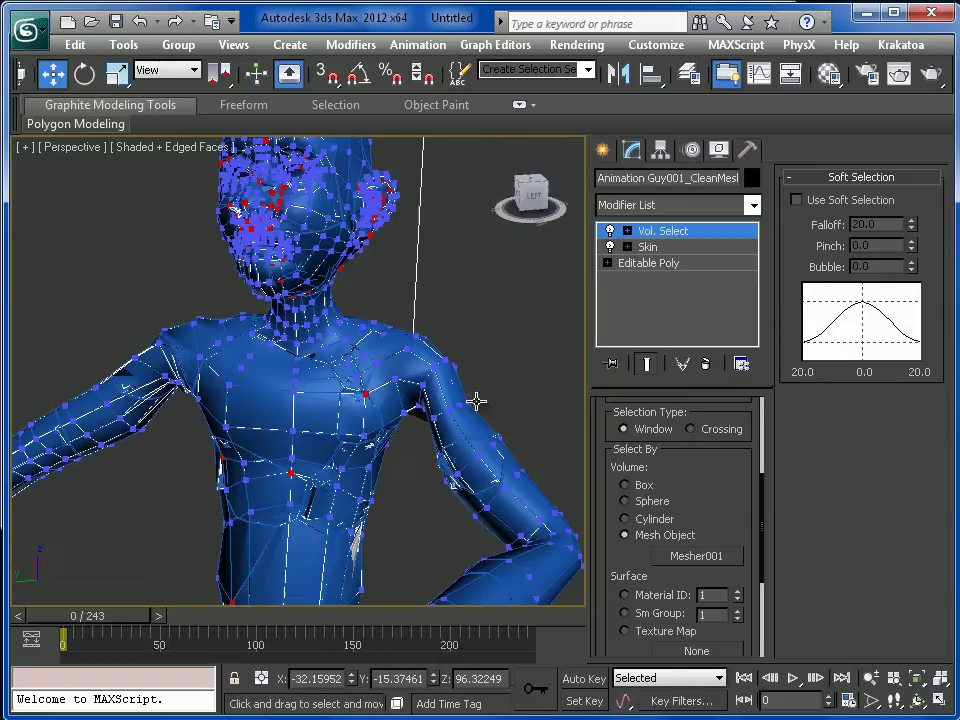
pyautogui.moveTo(360, 315); pyautogui.dragTo(215, 417, button='middle')
pyautogui.keyDown('alt'); pyautogui.moveTo(64, 241); pyautogui.dragTo(340, 373, button='middle'); pyautogui.keyUp('alt')
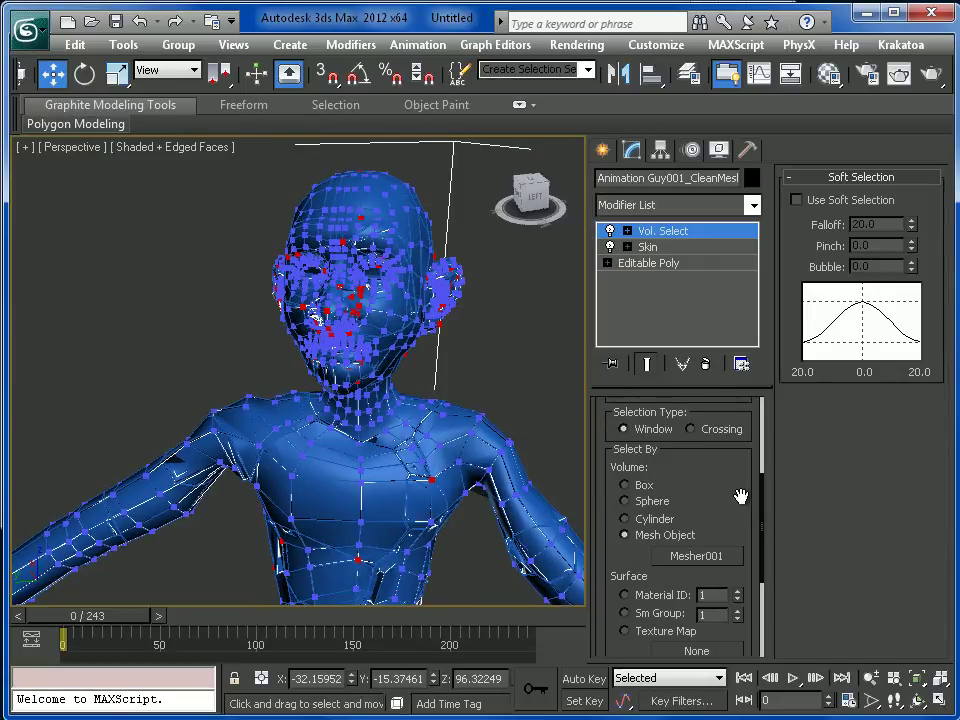
pyautogui.scroll(3, 729, 514)
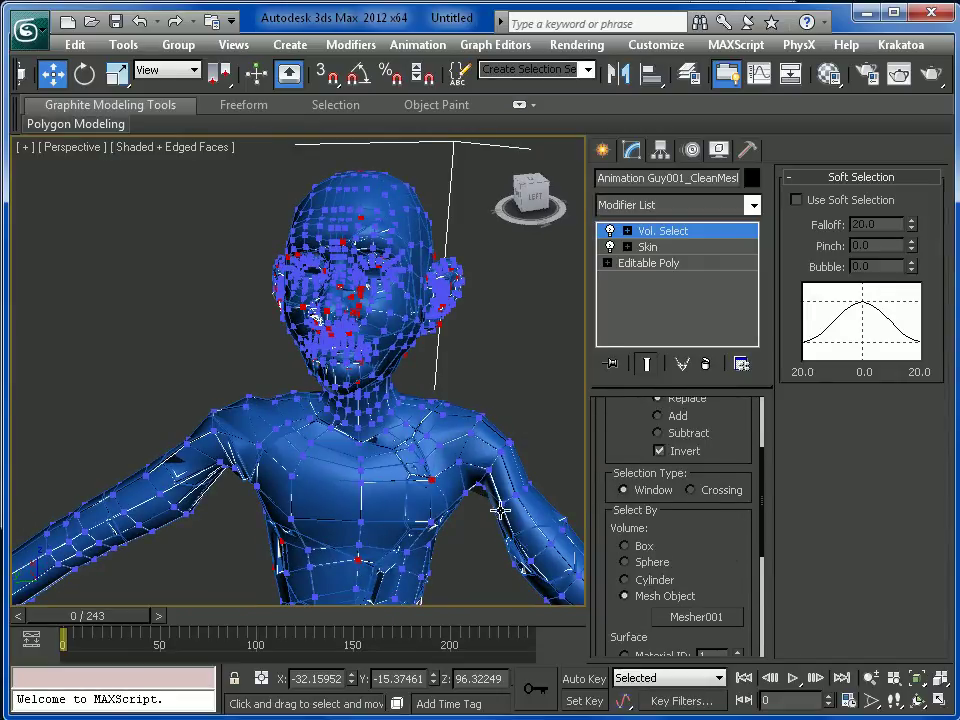
pyautogui.moveTo(390, 378); pyautogui.dragTo(366, 370, button='middle')
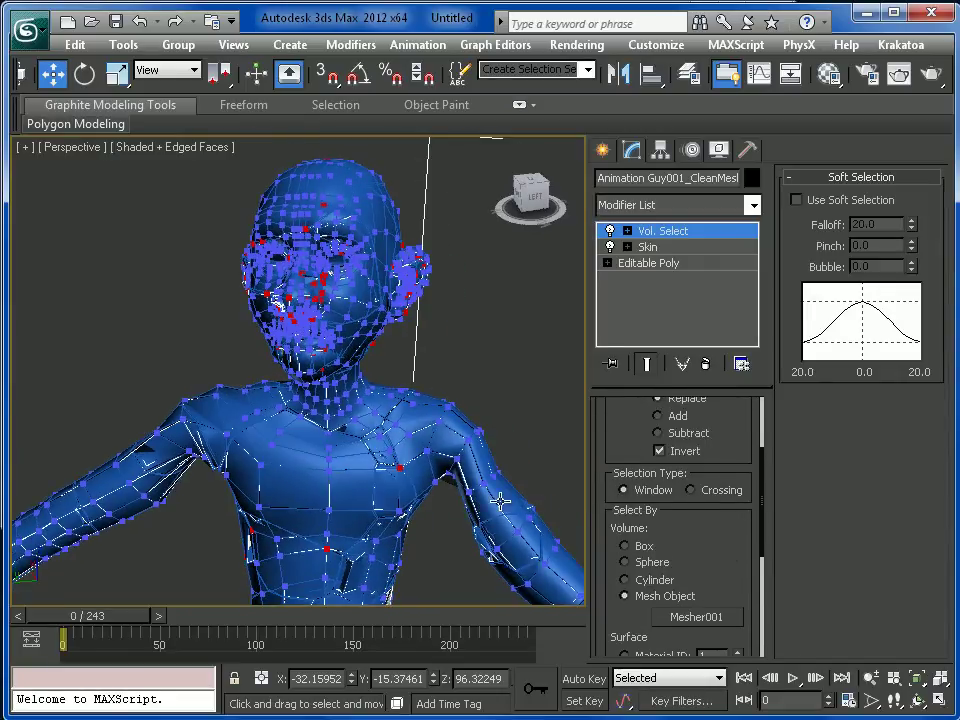
# Try the Crossing selection type for Vol. Select and inspect the vertex selection on the upper body.
pyautogui.click(697, 490)
pyautogui.keyDown('alt'); pyautogui.moveTo(279, 300); pyautogui.dragTo(530, 310, button='middle'); pyautogui.keyUp('alt')
pyautogui.moveTo(438, 292); pyautogui.dragTo(408, 315, button='middle')
pyautogui.scroll(-4, 357, 336)
pyautogui.moveTo(358, 343); pyautogui.dragTo(366, 321, button='middle')
pyautogui.scroll(6, 366, 321)
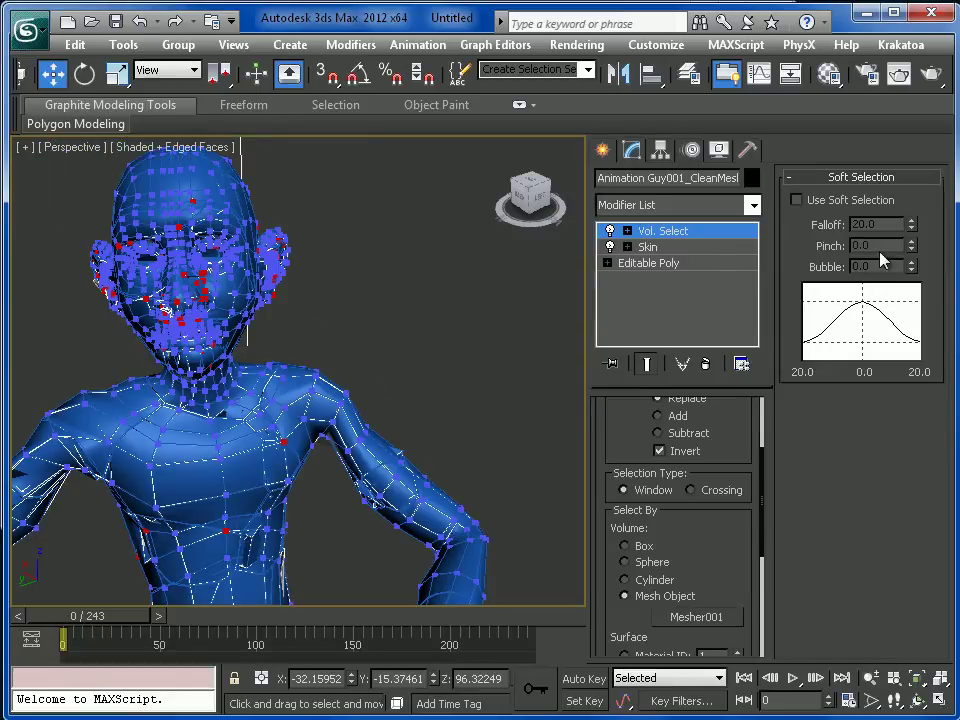
# Enable soft selection in the Vol. Select modifier with a falloff of 1.0.
pyautogui.click(807, 210)
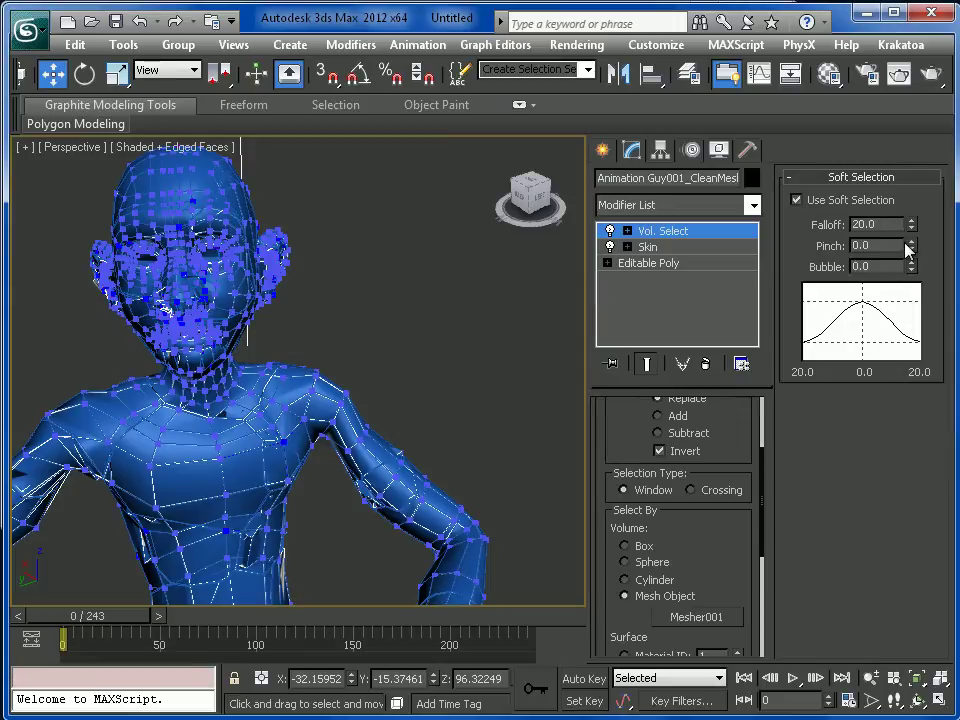
pyautogui.write('1')
pyautogui.press('Return')
pyautogui.moveTo(331, 323); pyautogui.dragTo(331, 263, button='middle')
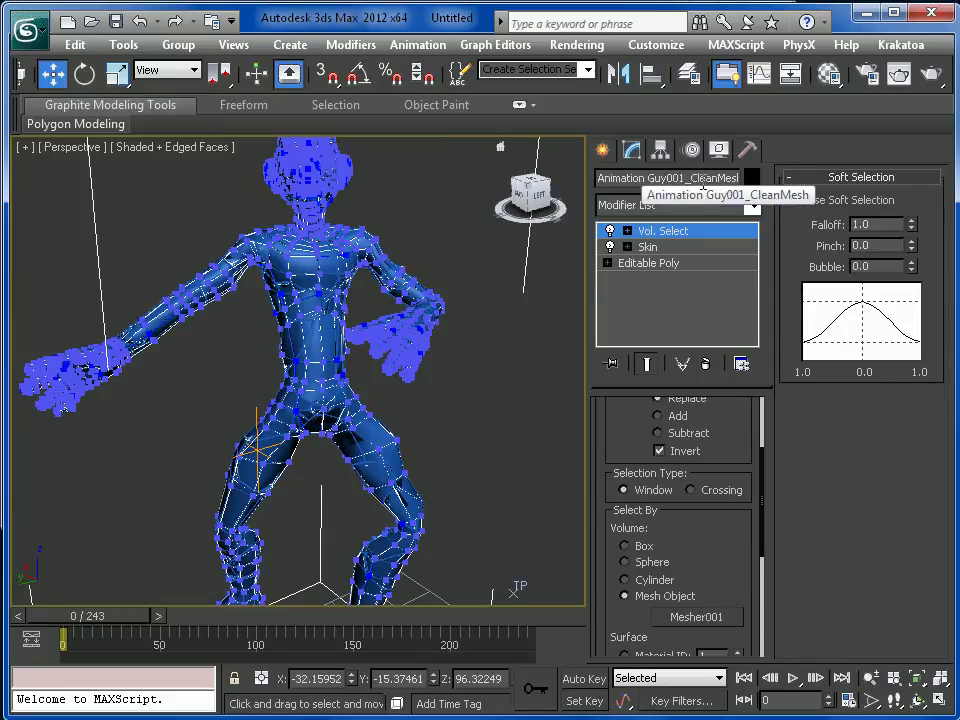
pyautogui.moveTo(697, 178); pyautogui.dragTo(738, 178)
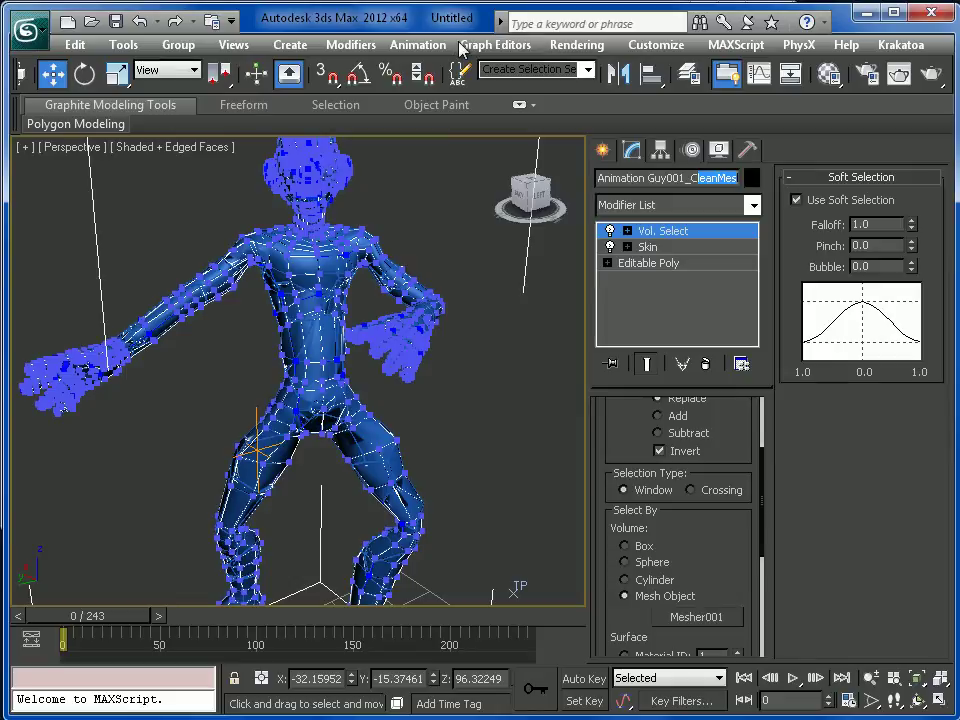
pyautogui.moveTo(489, 403)
pyautogui.mouseDown(button='middle')
pyautogui.moveTo(442, 402)
pyautogui.moveTo(482, 420)
pyautogui.mouseUp(button='middle')
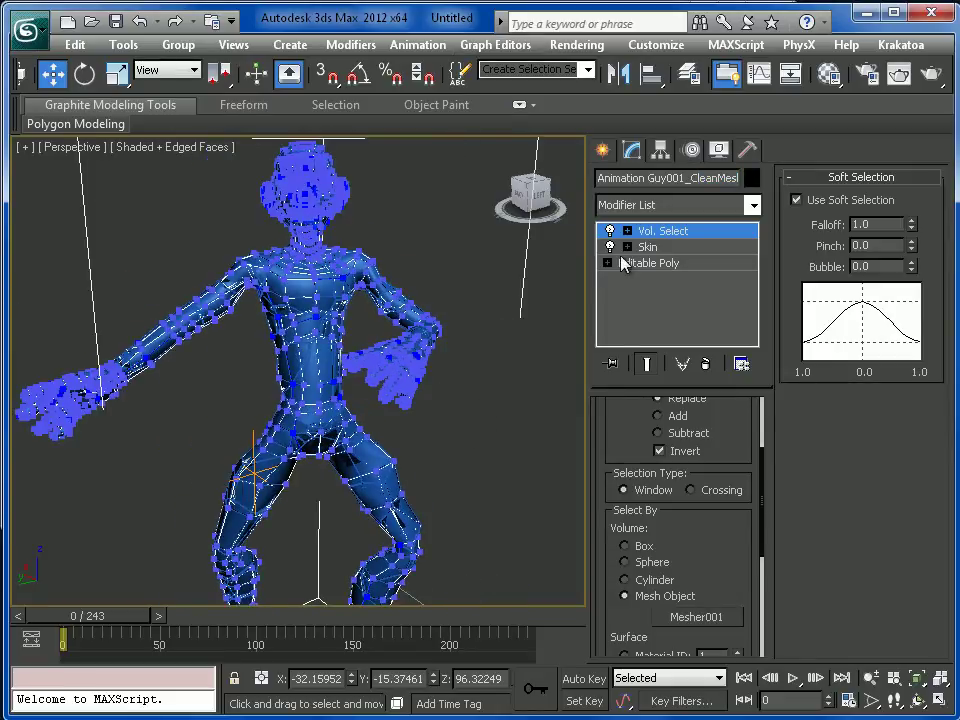
pyautogui.rightClick(327, 313)
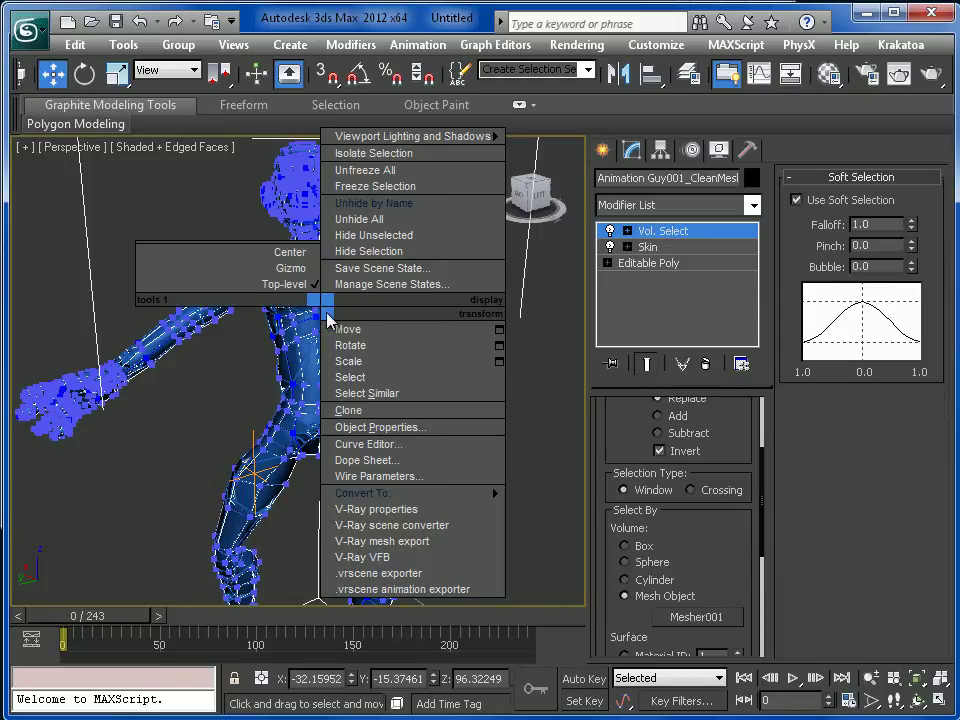
pyautogui.click(222, 285)
# Select Mesher001 and, in its object properties, make it non-renderable and display it as a box.
pyautogui.click(301, 372)
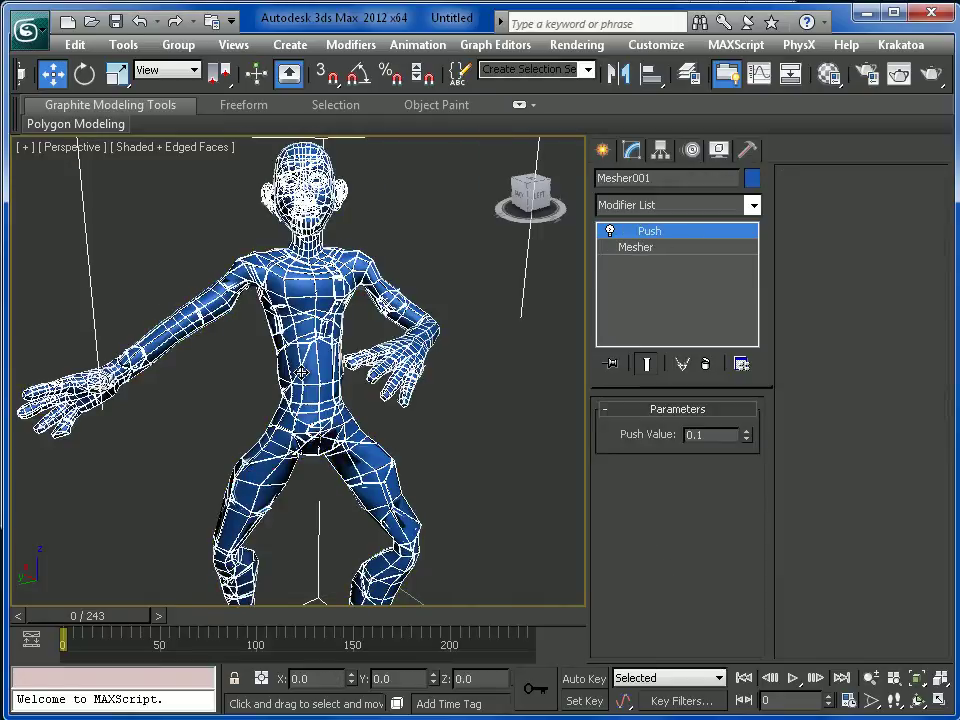
pyautogui.rightClick(301, 372)
pyautogui.click(355, 487)
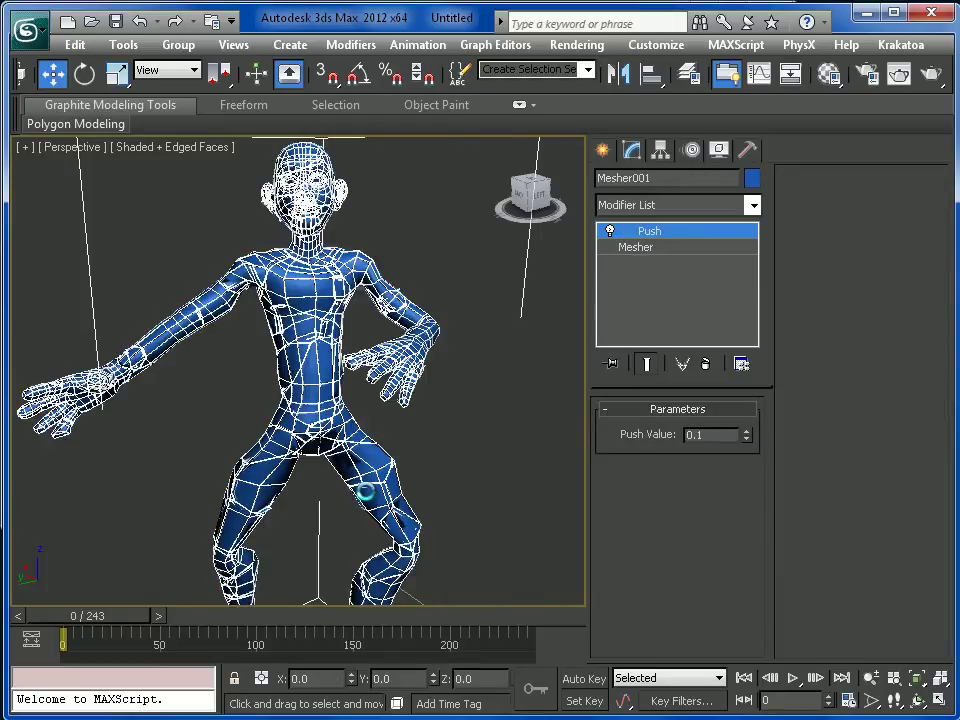
pyautogui.moveTo(728, 190); pyautogui.dragTo(431, 108)
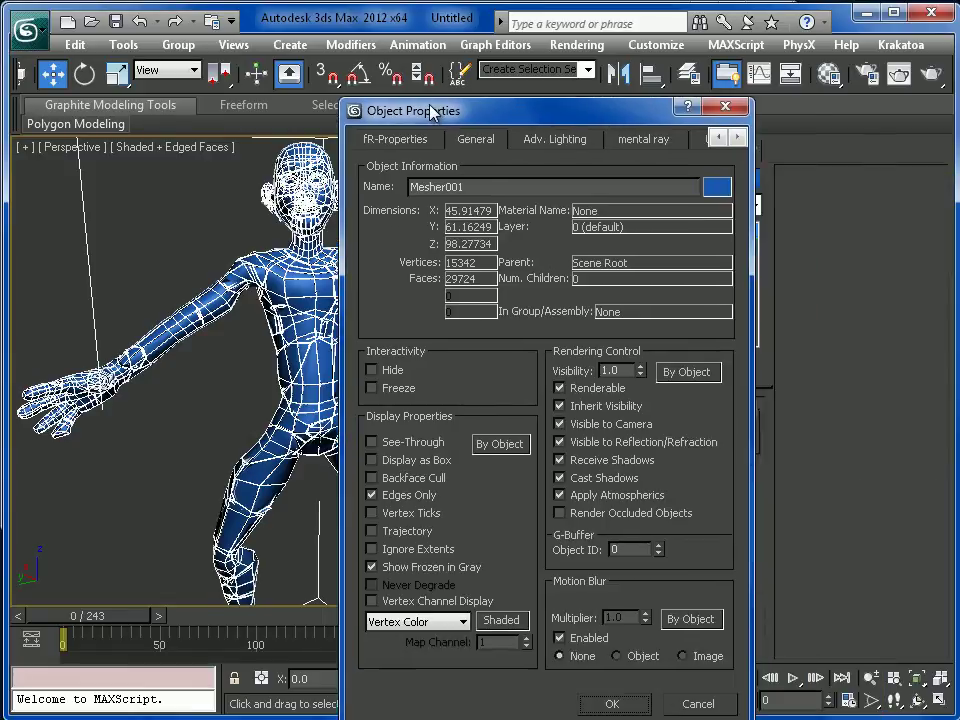
pyautogui.click(559, 382)
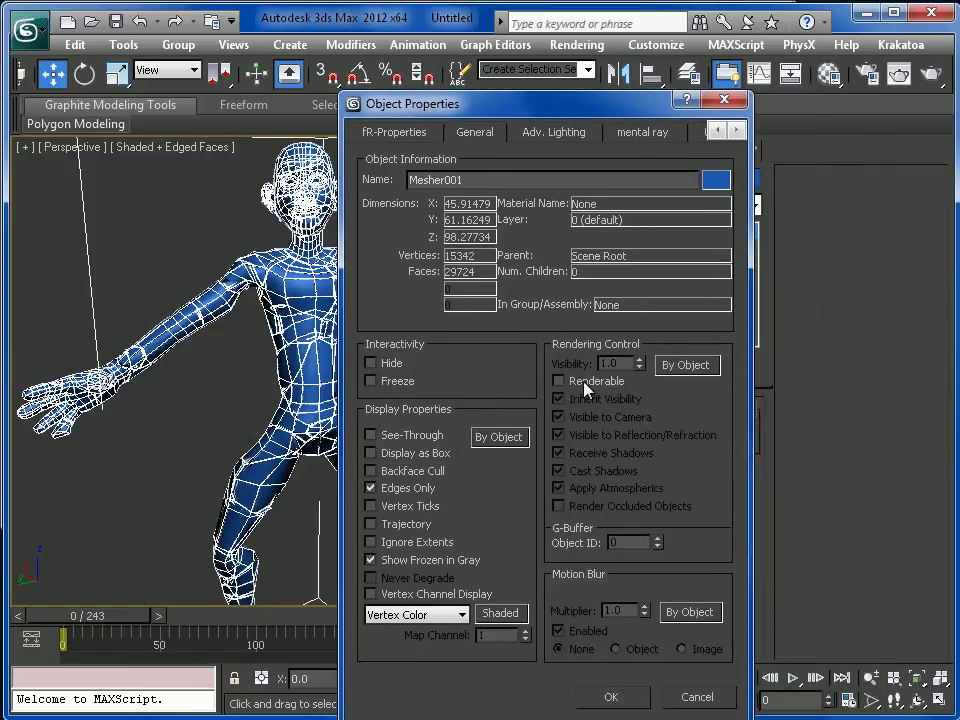
pyautogui.click(372, 453)
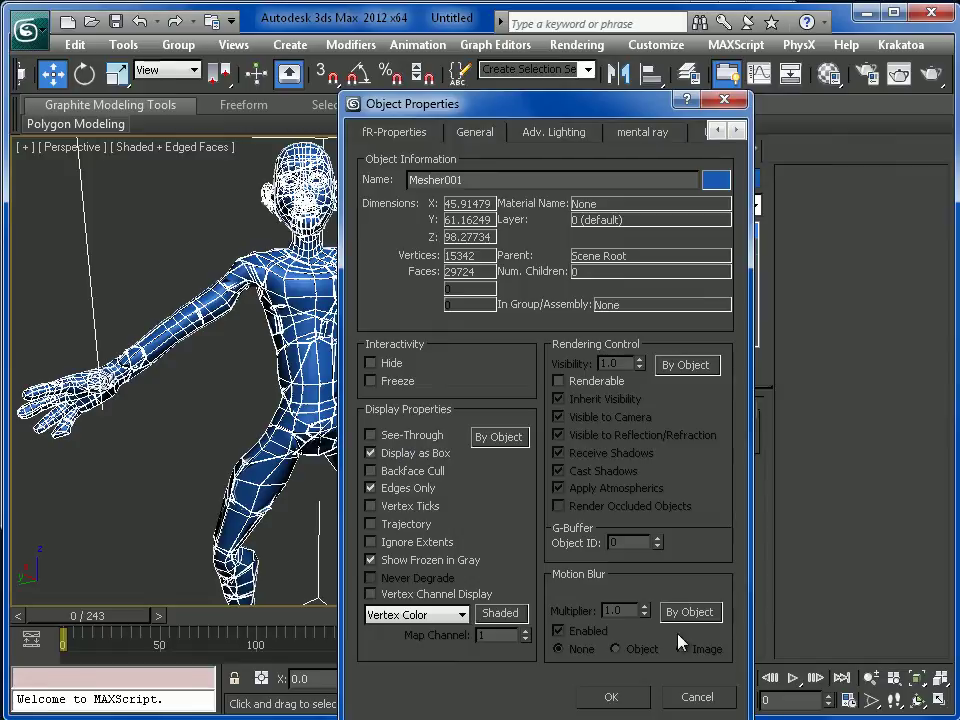
pyautogui.click(612, 697)
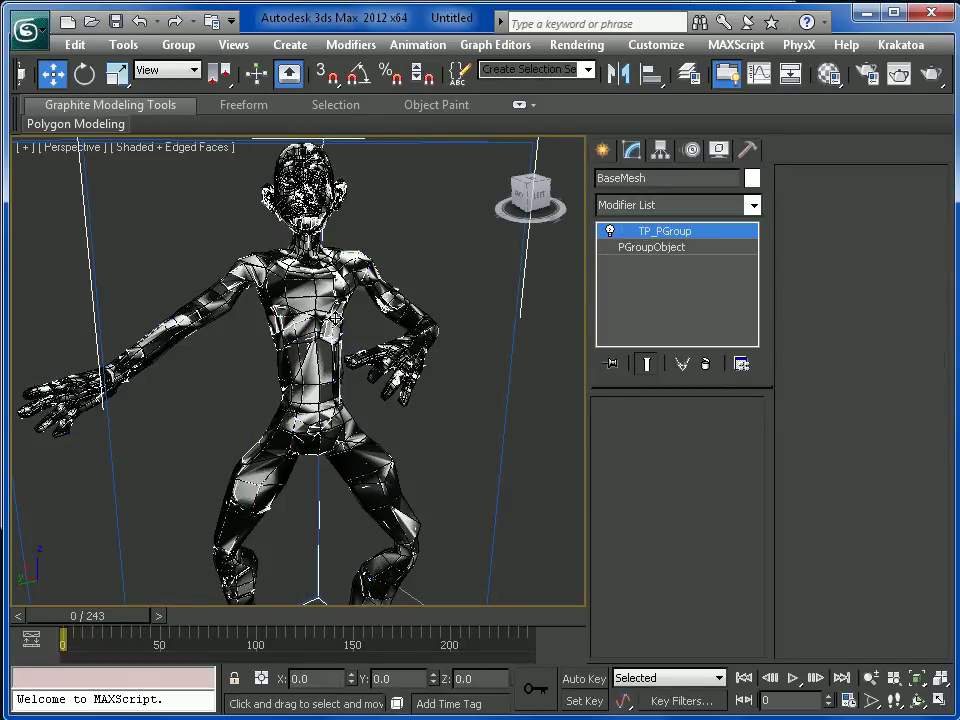
# Make the BaseMesh object non-renderable in its object properties.
pyautogui.rightClick(338, 318)
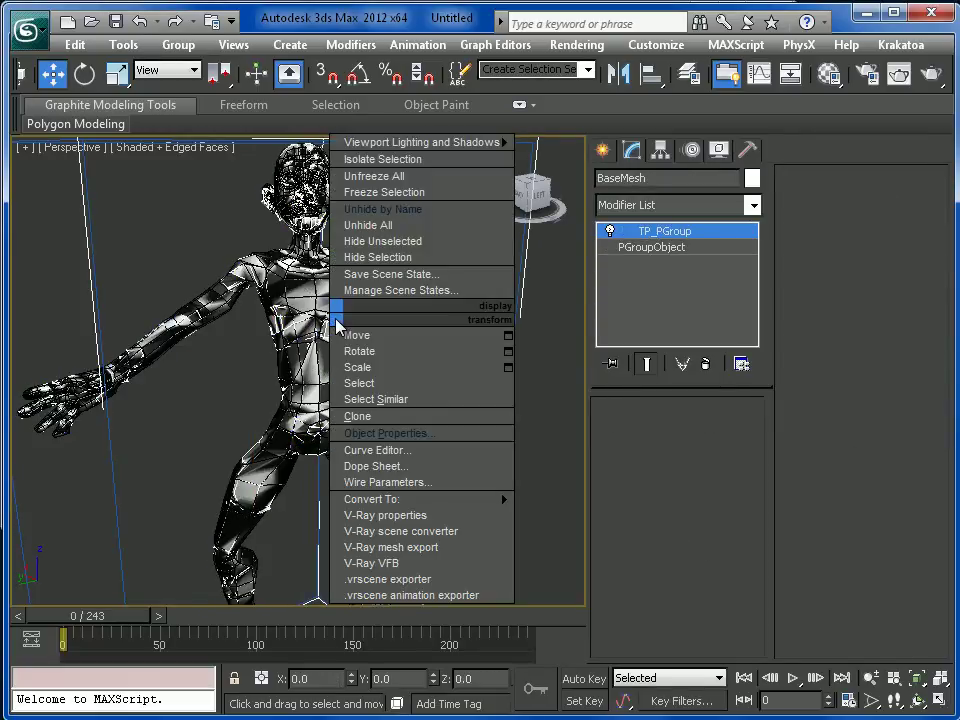
pyautogui.click(416, 434)
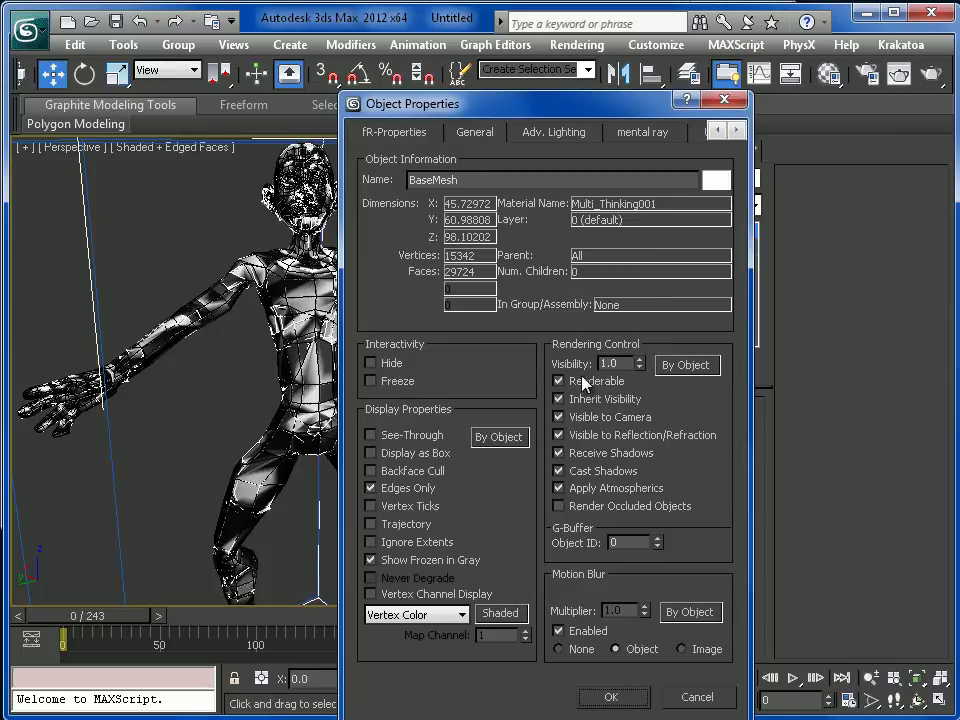
pyautogui.click(576, 384)
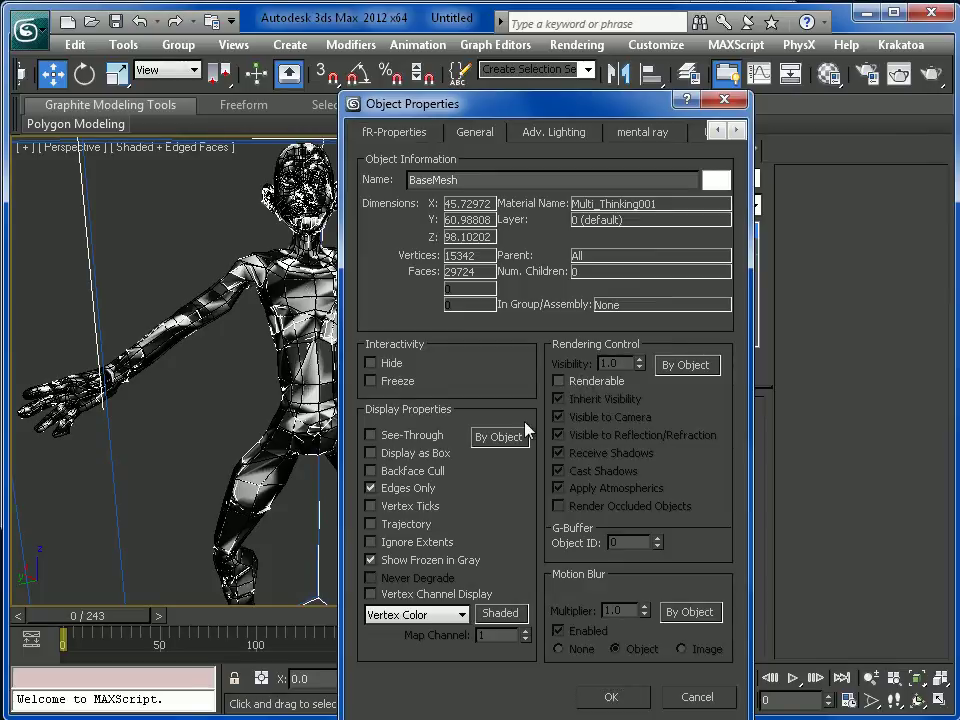
pyautogui.click(607, 696)
# Select the original Animation Guy mesh, check its object properties without changing them, and hide it.
pyautogui.click(313, 302)
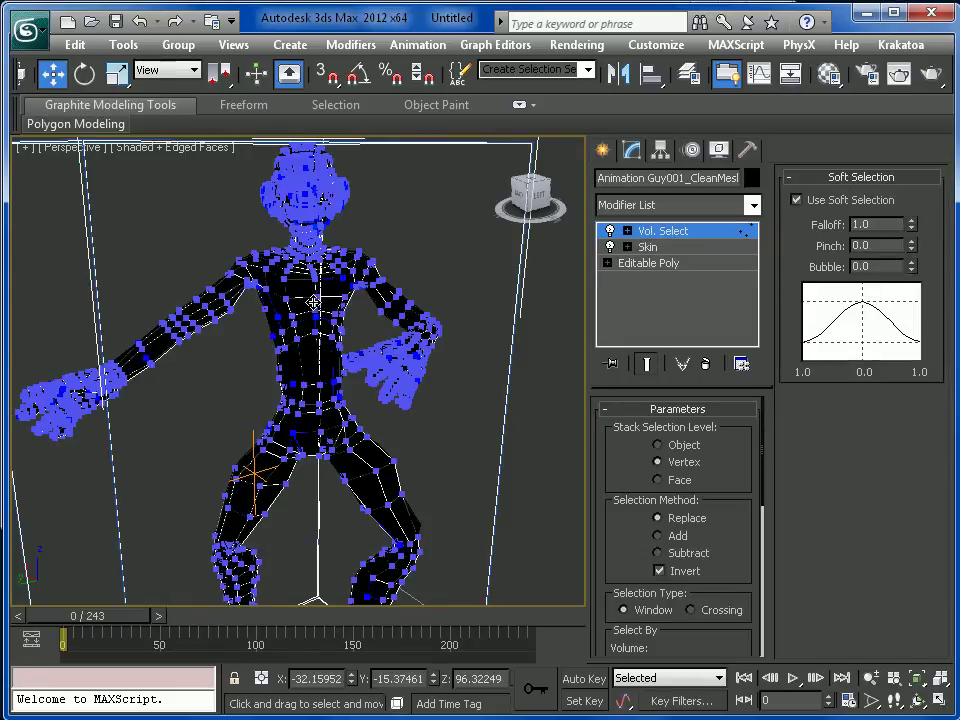
pyautogui.click(313, 302)
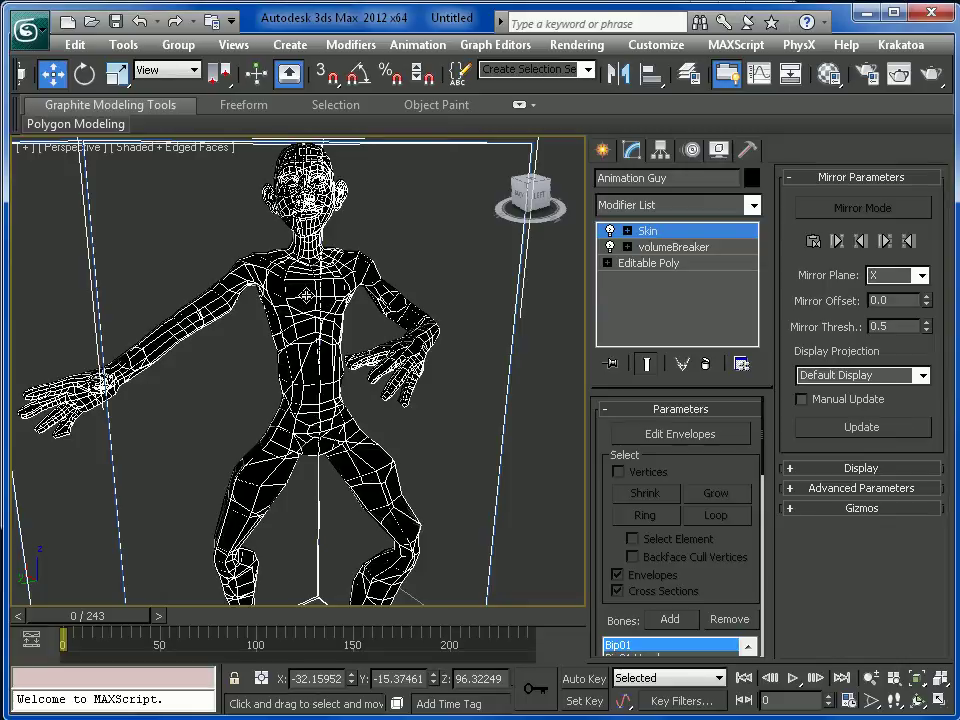
pyautogui.rightClick(302, 291)
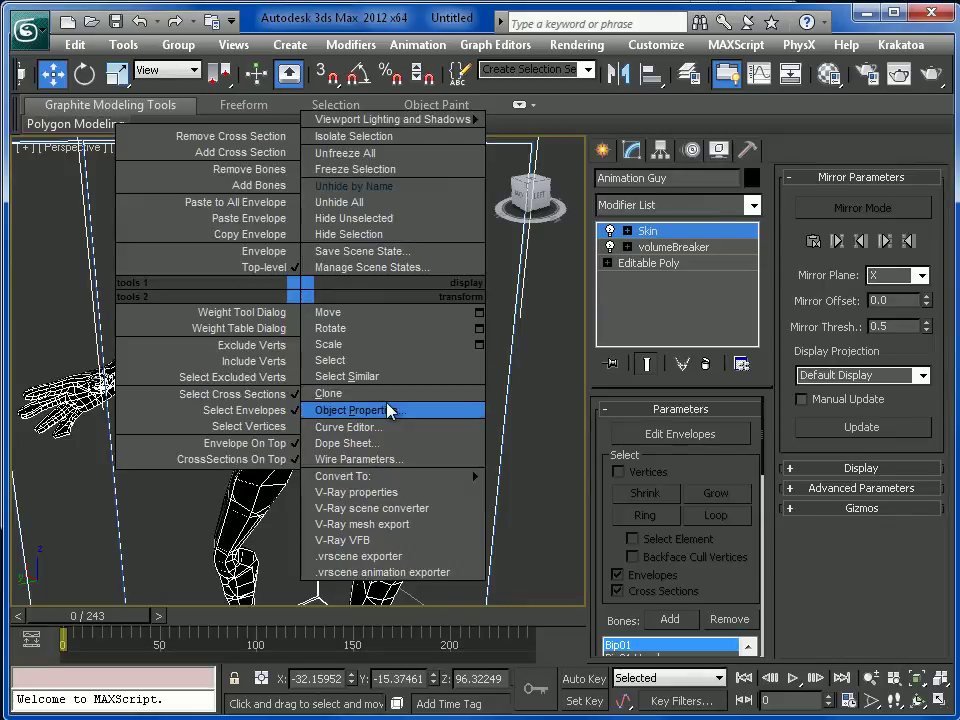
pyautogui.click(467, 28)
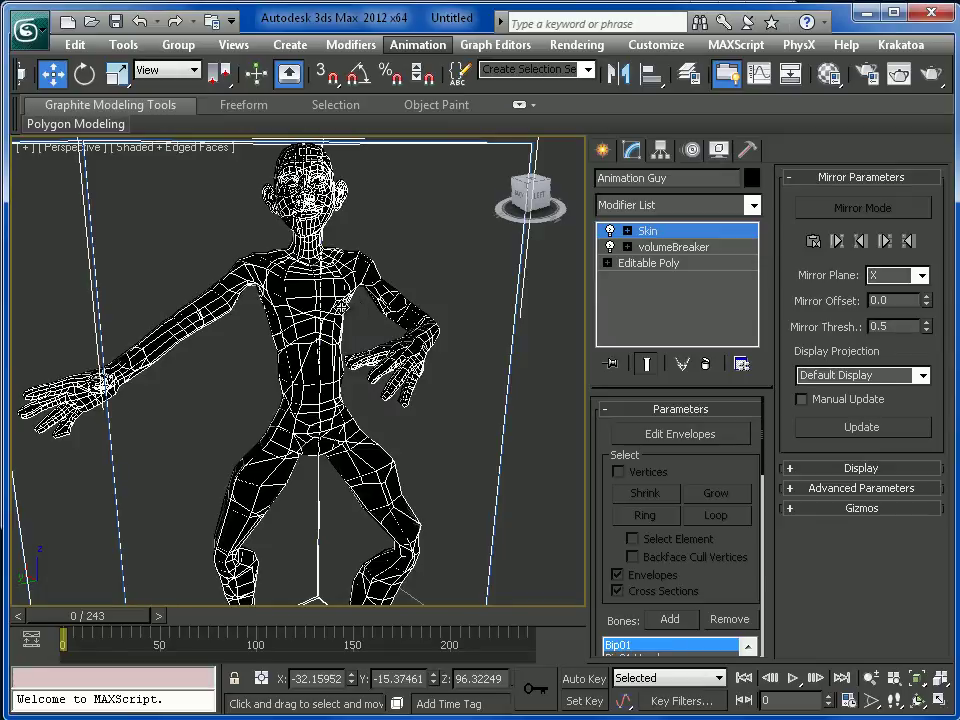
pyautogui.rightClick(333, 302)
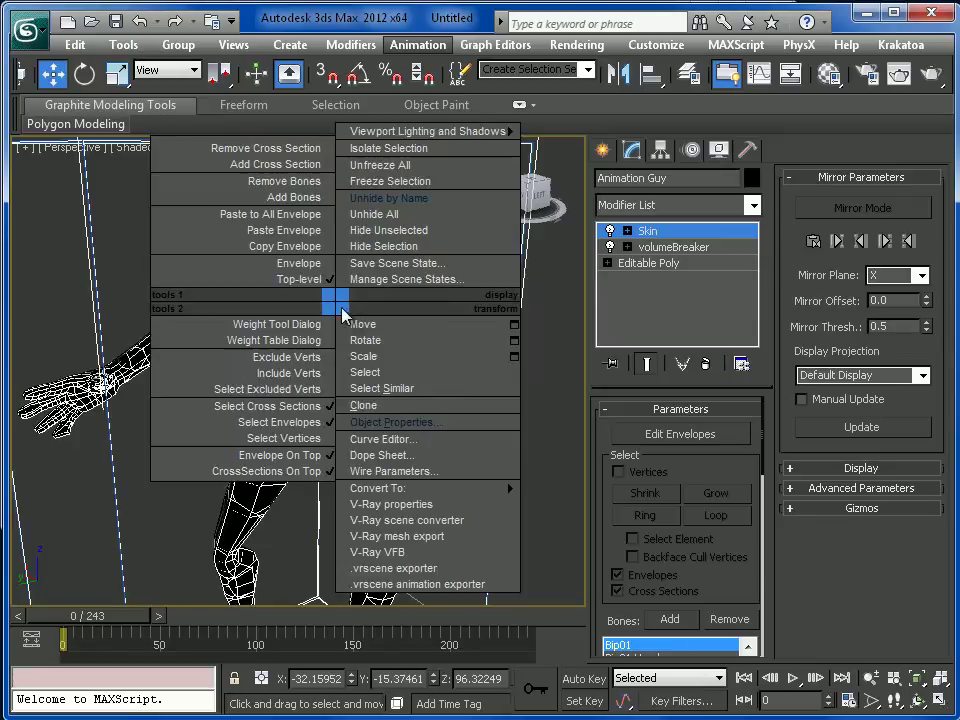
pyautogui.click(386, 422)
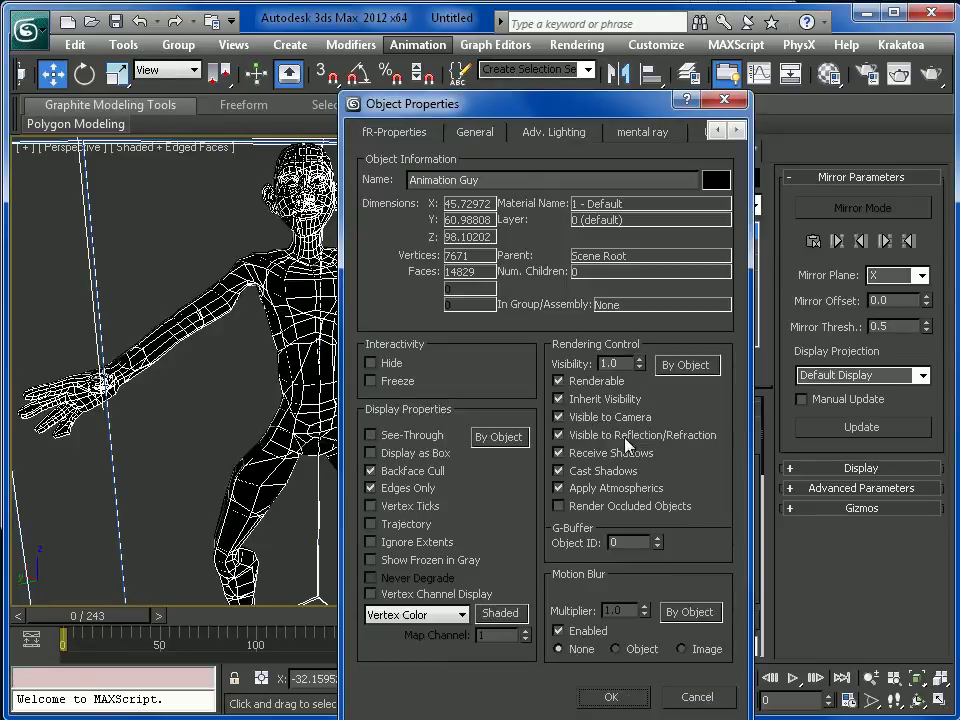
pyautogui.moveTo(484, 117); pyautogui.dragTo(414, 36)
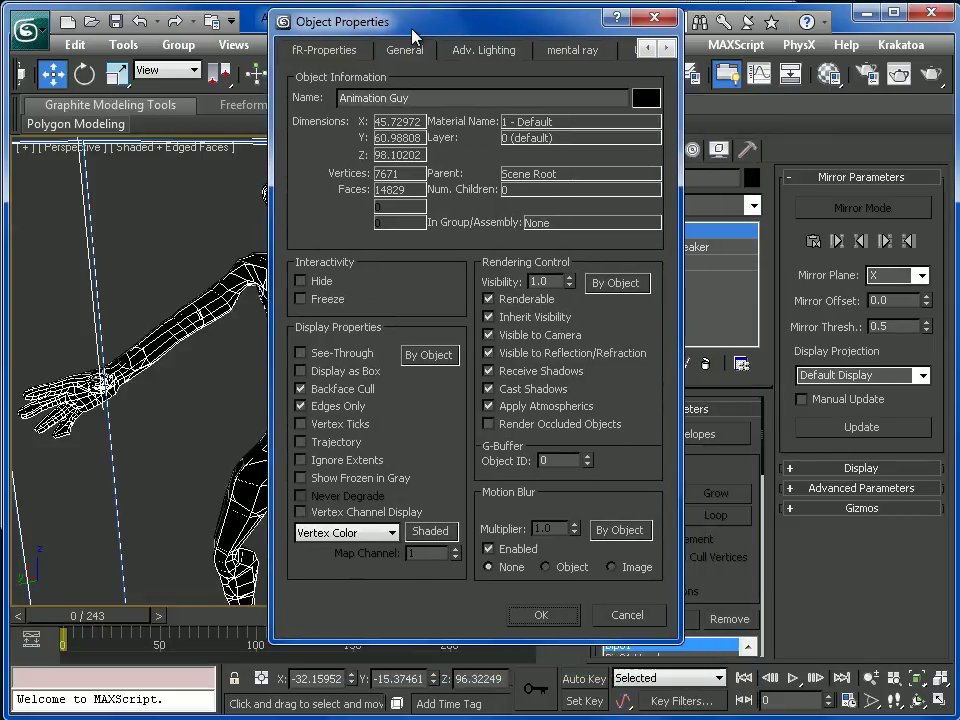
pyautogui.click(627, 613)
pyautogui.rightClick(306, 337)
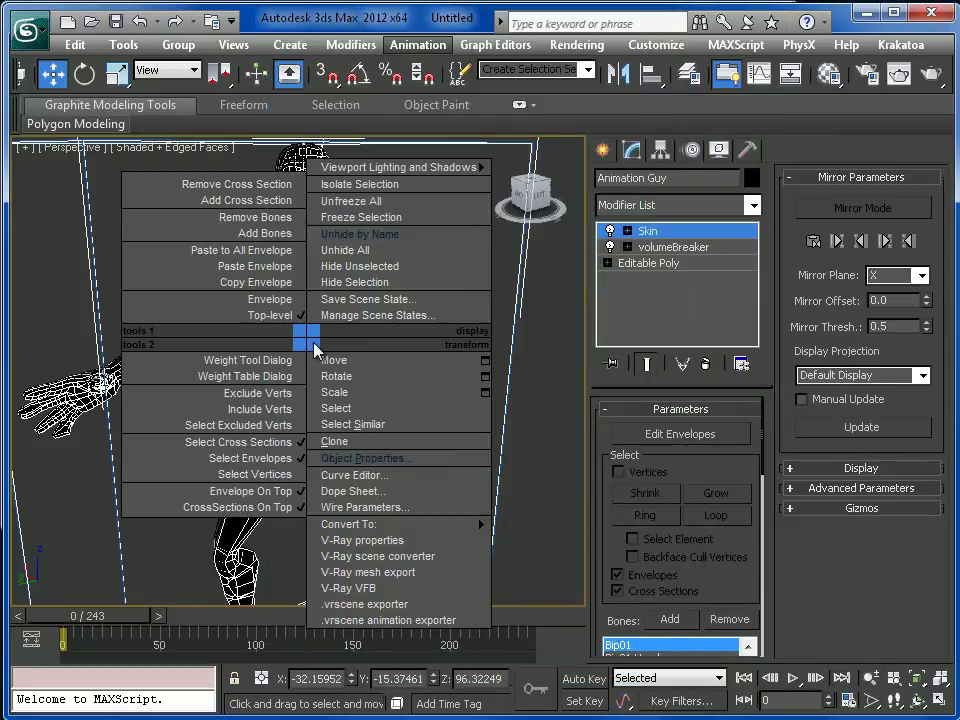
pyautogui.click(375, 283)
# Select the clean mesh copy and move the animation to frame 48.
pyautogui.scroll(2, 375, 326)
pyautogui.moveTo(375, 326); pyautogui.dragTo(315, 336, button='middle')
pyautogui.scroll(3, 321, 360)
pyautogui.click(163, 289)
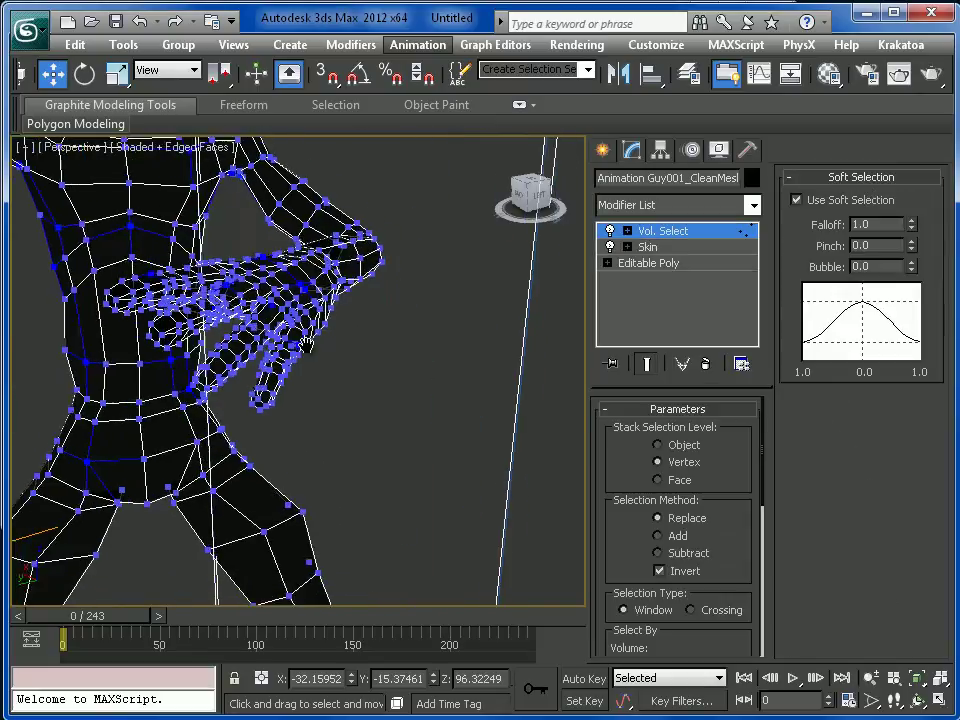
pyautogui.scroll(-3, 315, 336)
pyautogui.scroll(-3, 330, 355)
pyautogui.scroll(3, 345, 372)
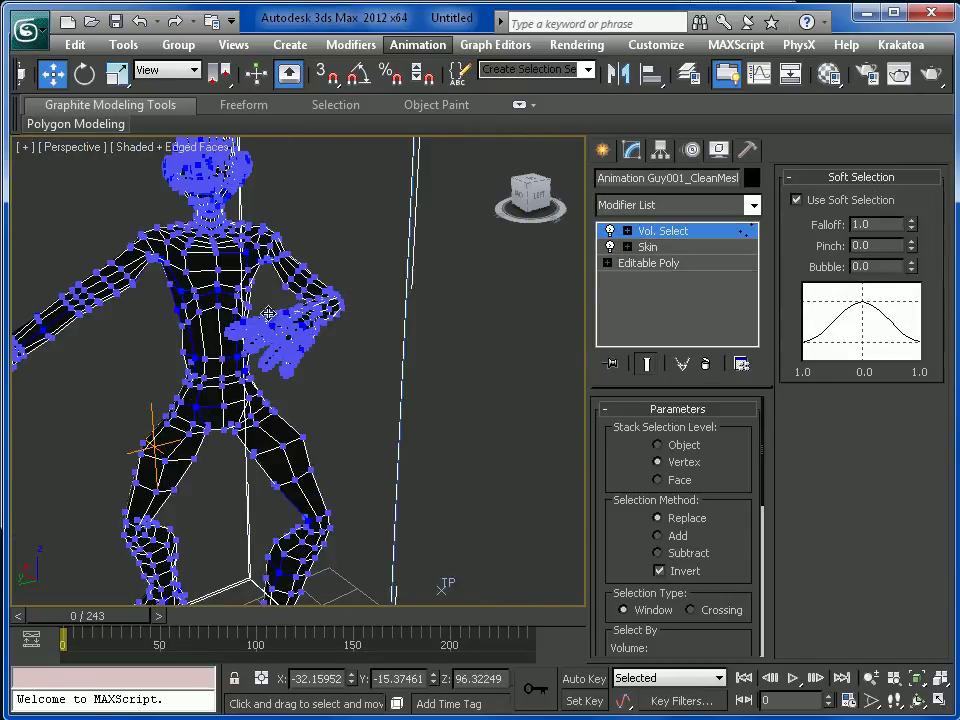
pyautogui.moveTo(108, 618); pyautogui.dragTo(163, 624)
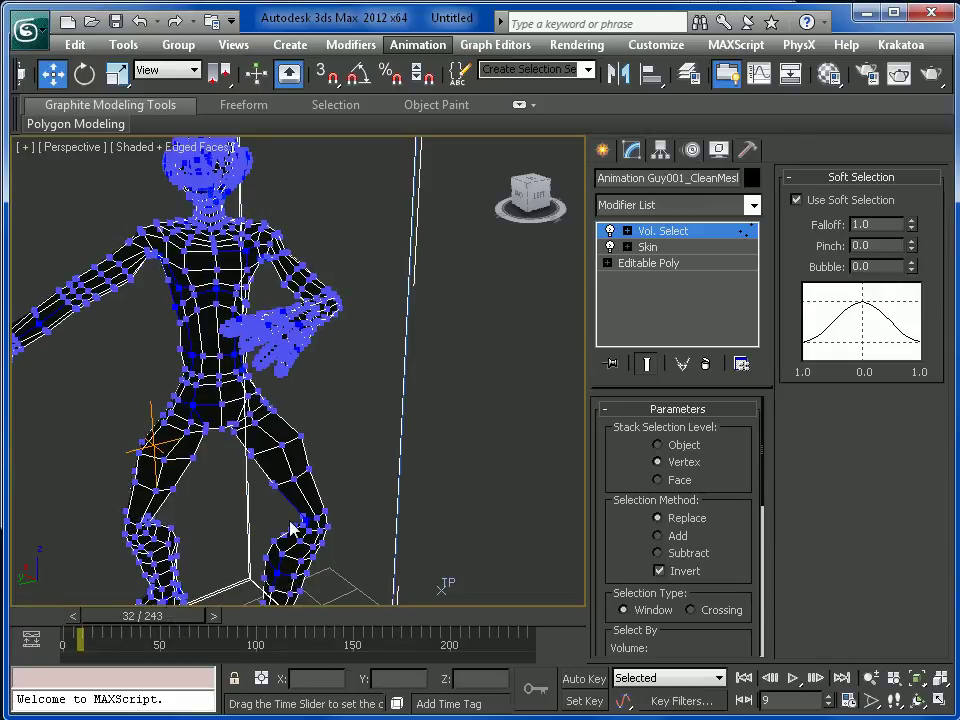
pyautogui.press('/')
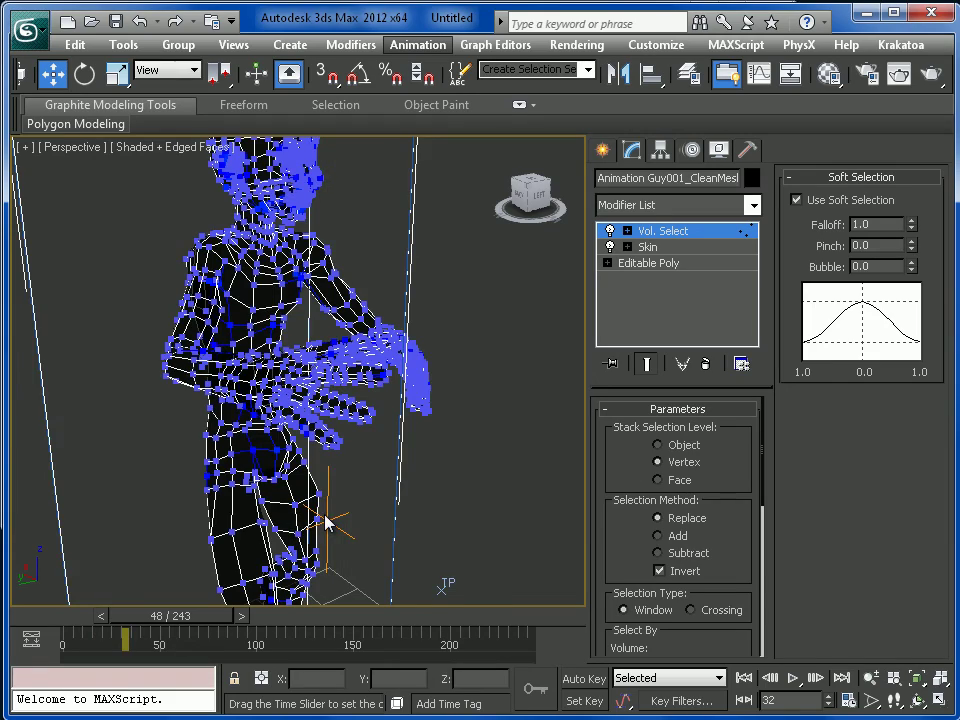
# Examine the Vol. Select vertex selection on the legs around the shattered pieces at frame 48.
pyautogui.scroll(-3, 296, 459)
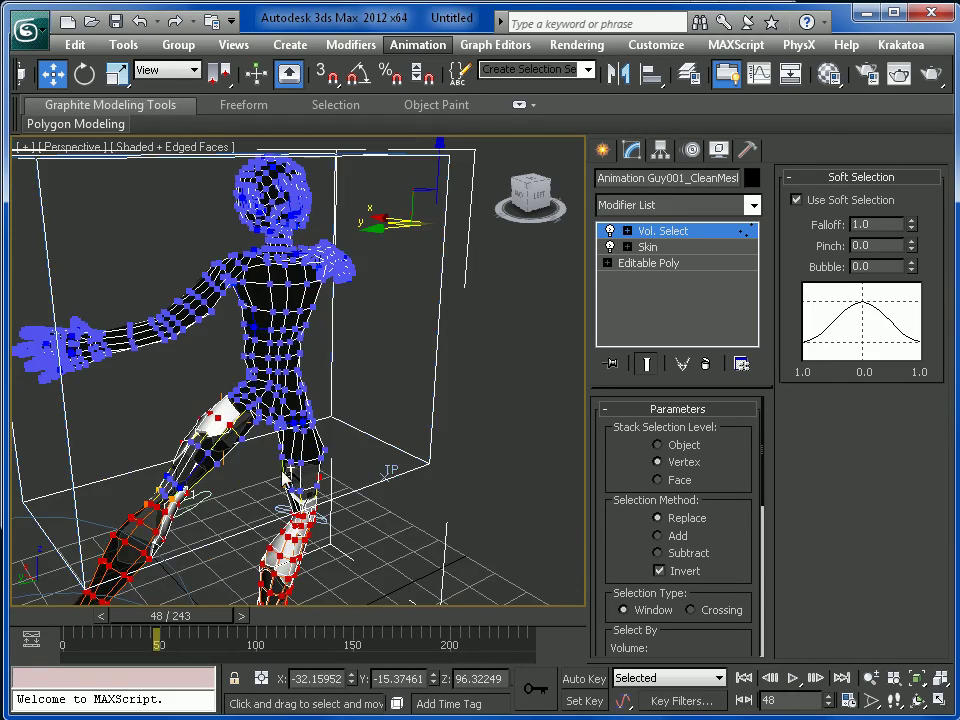
pyautogui.keyDown('alt'); pyautogui.moveTo(259, 497); pyautogui.dragTo(407, 428, button='middle'); pyautogui.keyUp('alt')
pyautogui.hotkey('shift', 'z')
pyautogui.hotkey('shift', 'z')
pyautogui.hotkey('shift', 'z')
pyautogui.hotkey('shift', 'z')
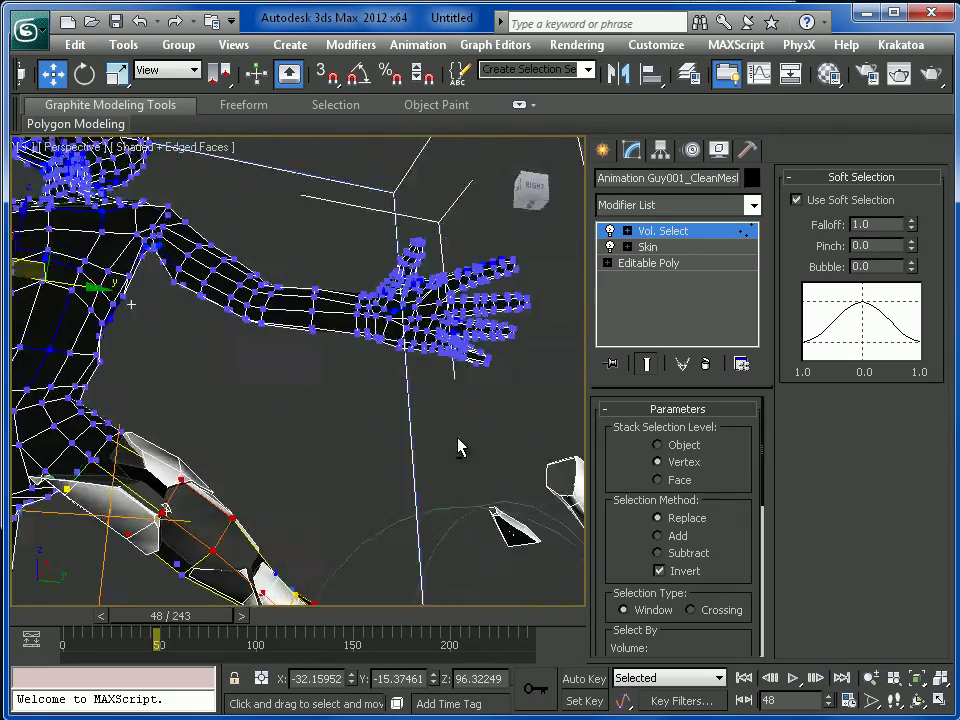
pyautogui.hotkey('shift', 'z')
pyautogui.hotkey('shift', 'z')
pyautogui.hotkey('shift', 'z')
pyautogui.hotkey('shift', 'z')
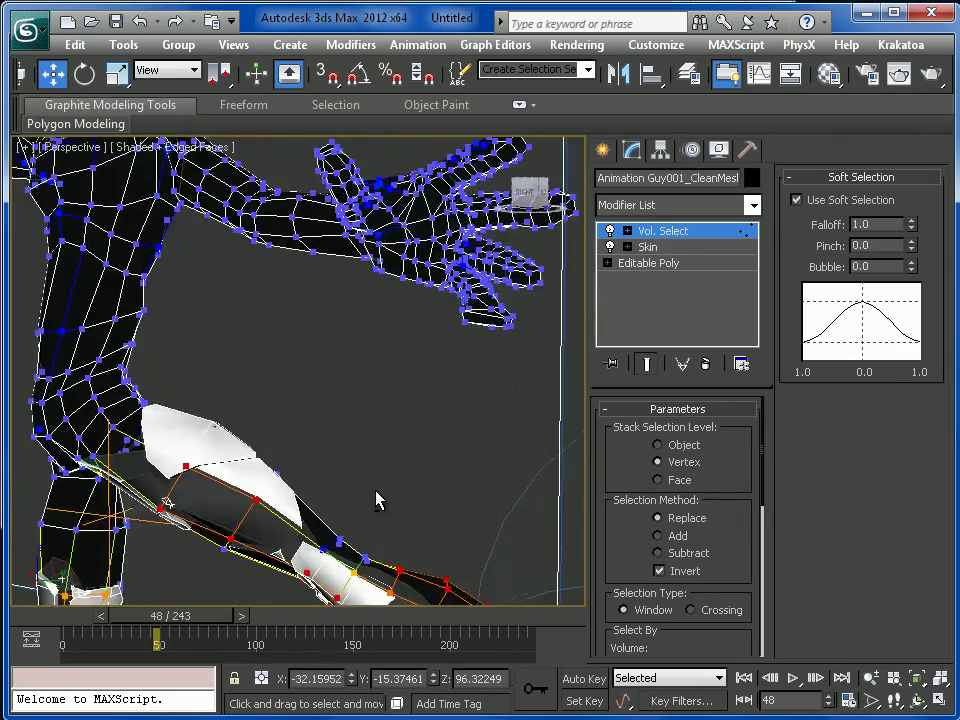
pyautogui.hotkey('shift', 'z')
pyautogui.hotkey('shift', 'z')
pyautogui.hotkey('shift', 'z')
pyautogui.hotkey('shift', 'z')
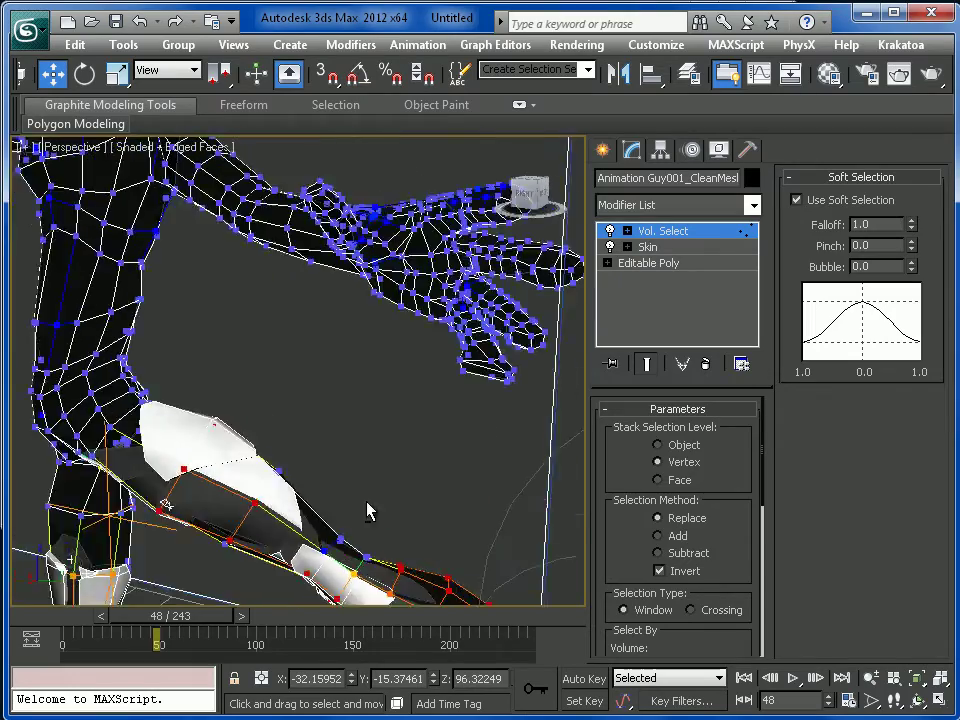
pyautogui.hotkey('shift', 'z')
pyautogui.hotkey('shift', 'z')
pyautogui.hotkey('shift', 'z')
pyautogui.hotkey('shift', 'z')
pyautogui.hotkey('shift', 'z')
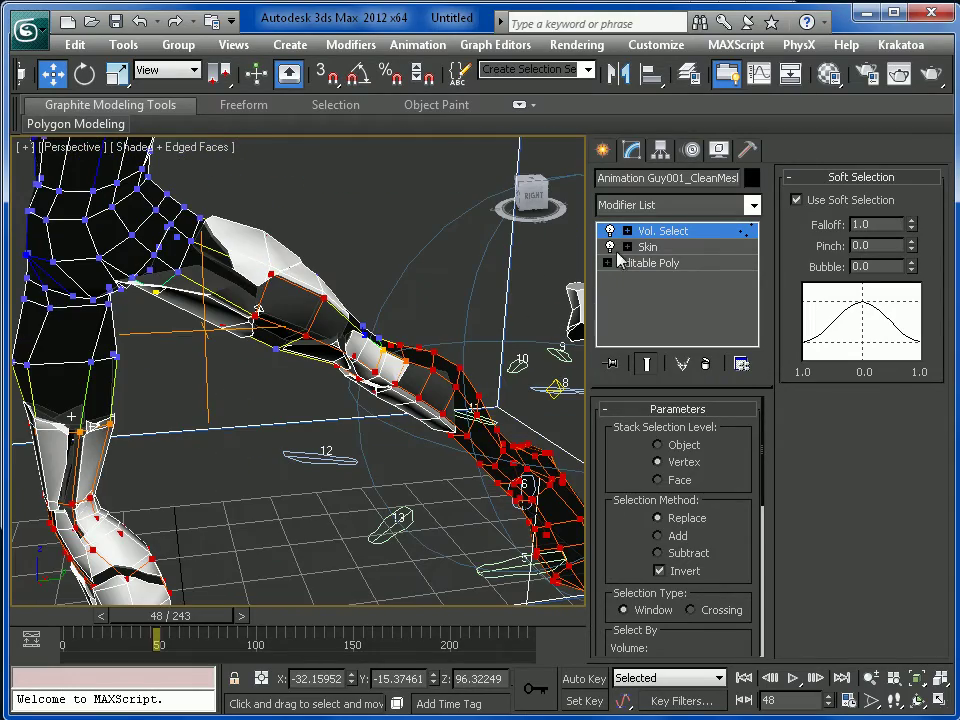
# Add a Mesh Select modifier above Vol. Select on the clean mesh.
pyautogui.click(690, 205)
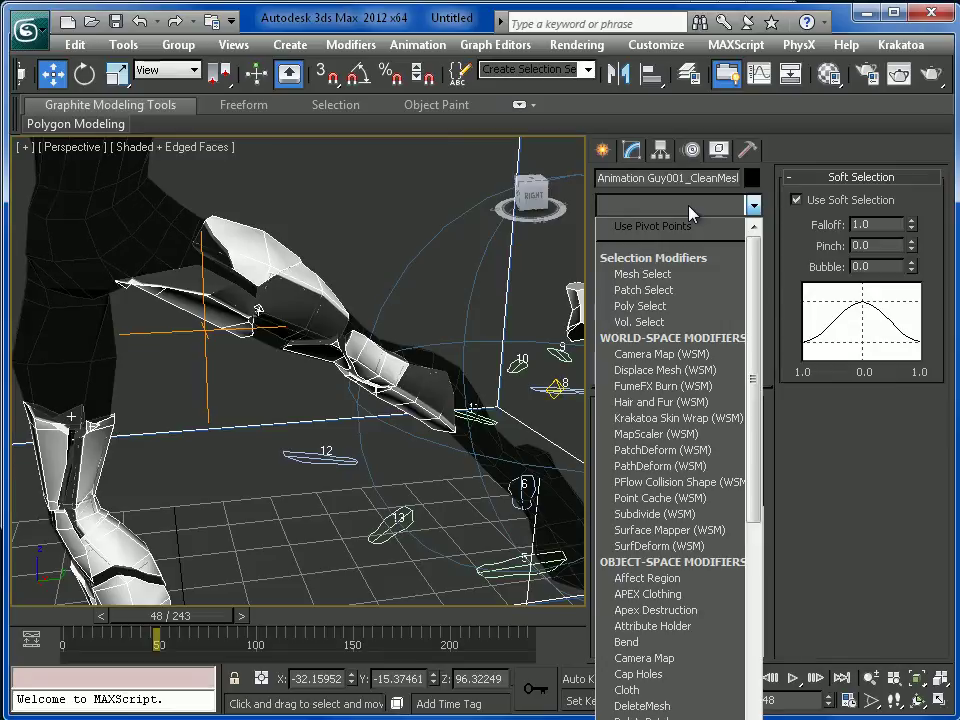
pyautogui.press('m')
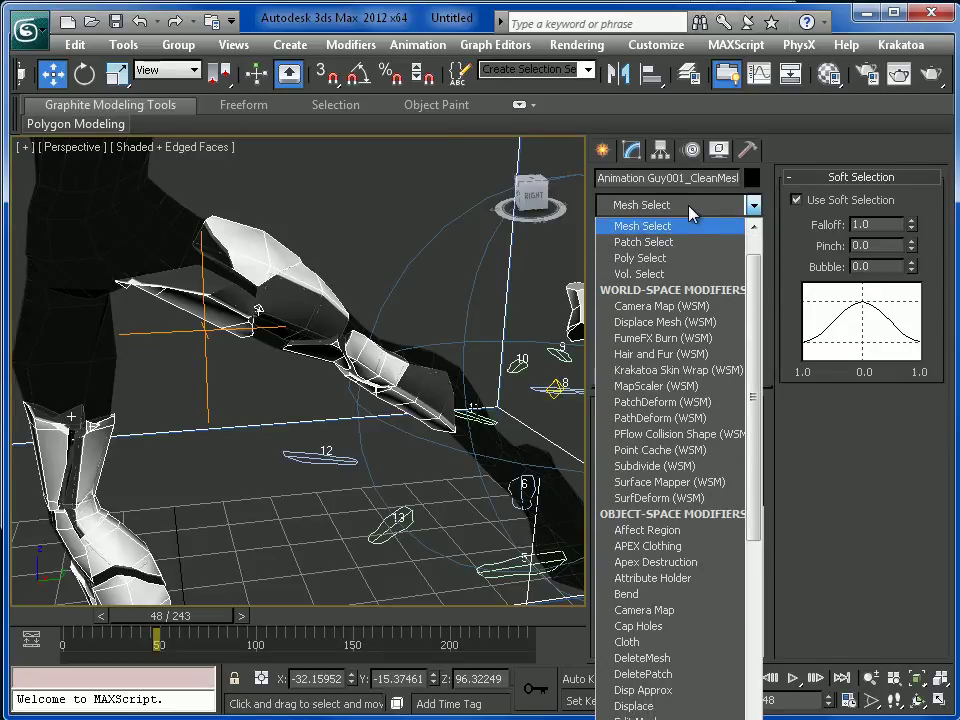
pyautogui.press('Return')
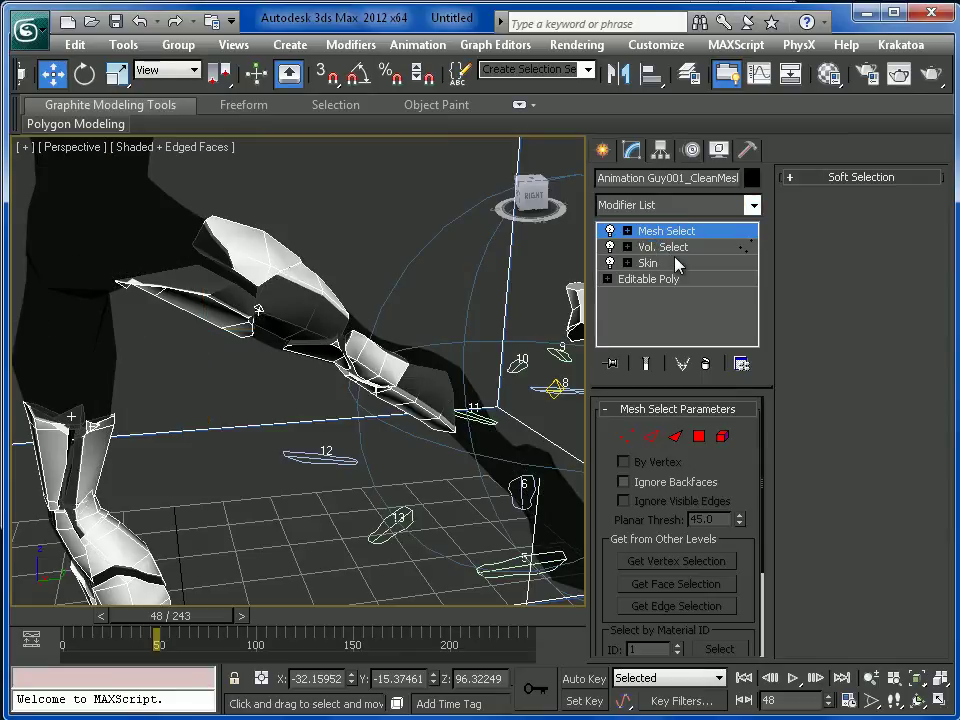
# Add a Cap Holes modifier above Mesh Select and inspect the legs.
pyautogui.click(701, 212)
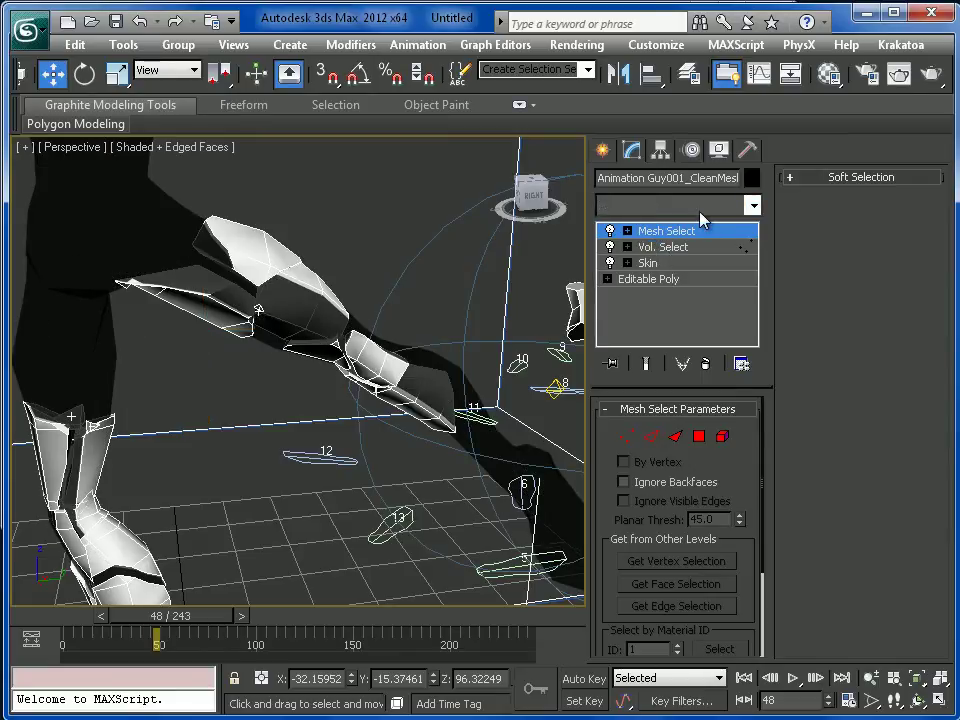
pyautogui.press('c')
pyautogui.press('c')
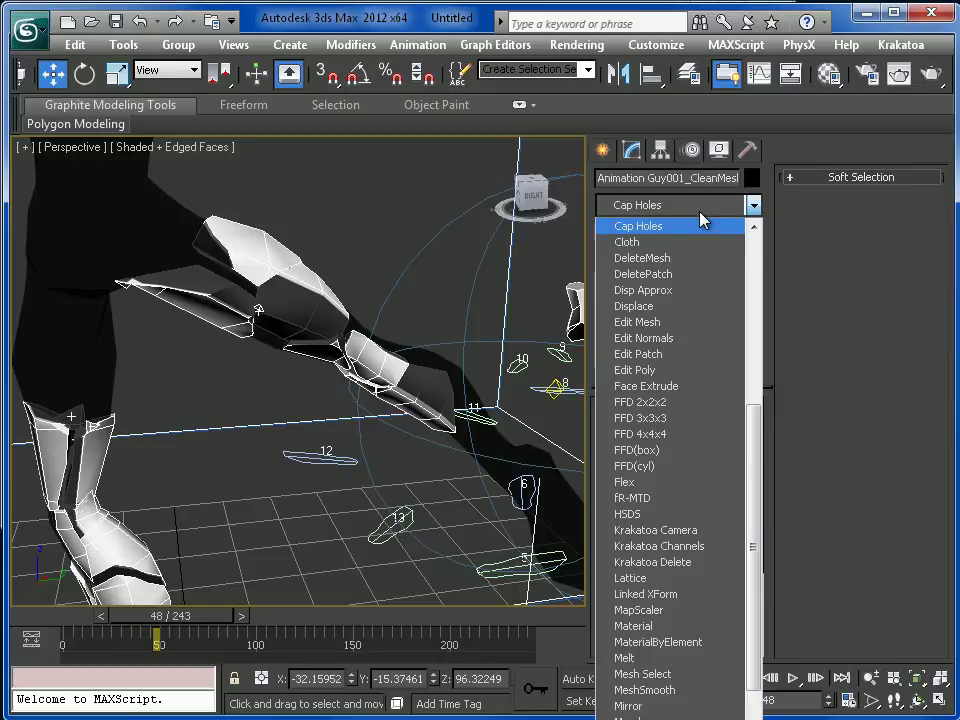
pyautogui.press('Return')
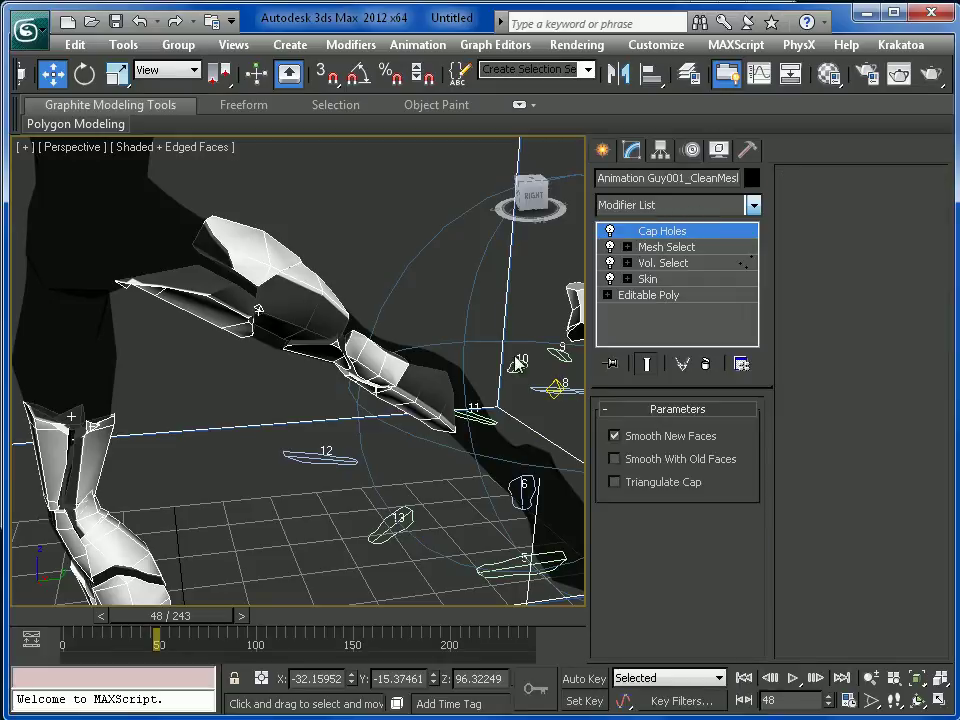
pyautogui.keyDown('alt'); pyautogui.moveTo(435, 427); pyautogui.dragTo(351, 369, button='middle'); pyautogui.keyUp('alt')
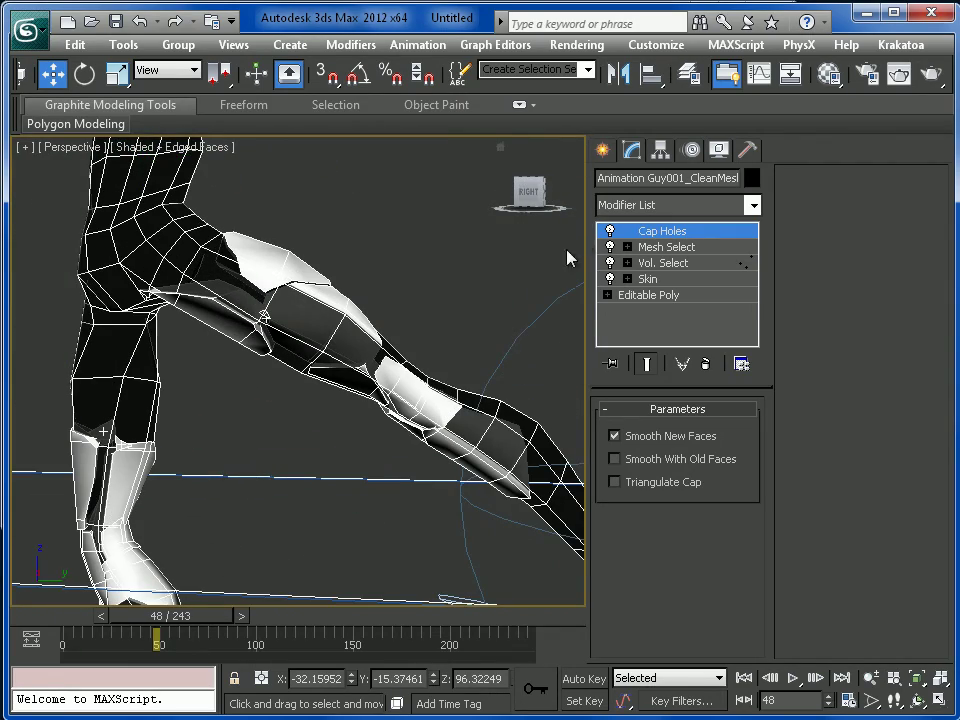
# Disable Mesh Select and Cap Holes, and render a close-up of the hips and legs at frame 48.
pyautogui.click(611, 248)
pyautogui.moveTo(325, 359); pyautogui.dragTo(368, 393, button='middle')
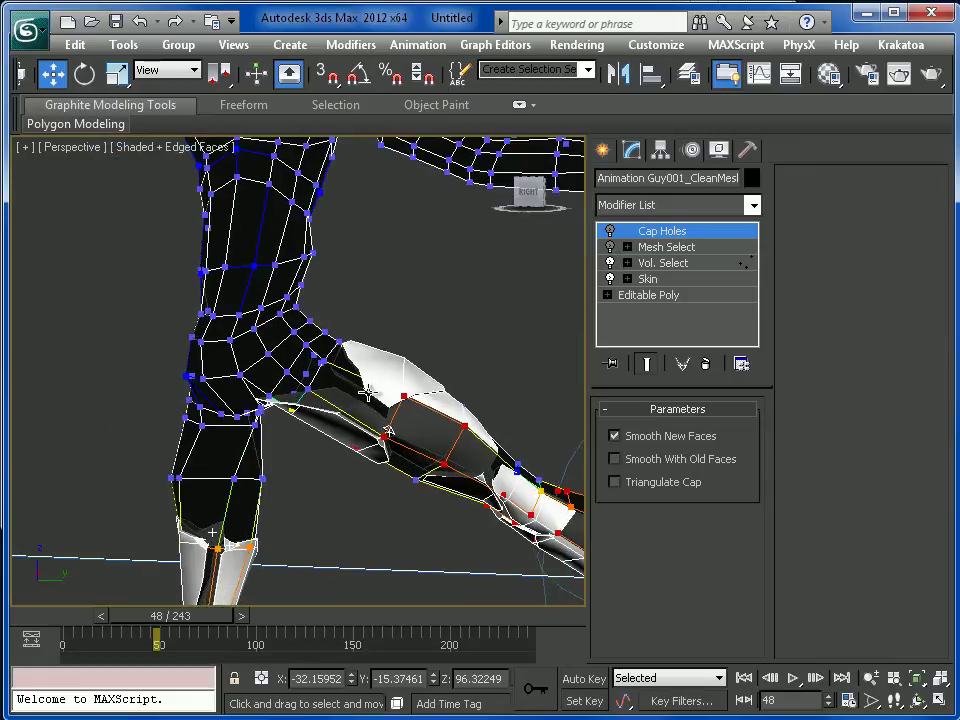
pyautogui.hotkey('shift', 'q')
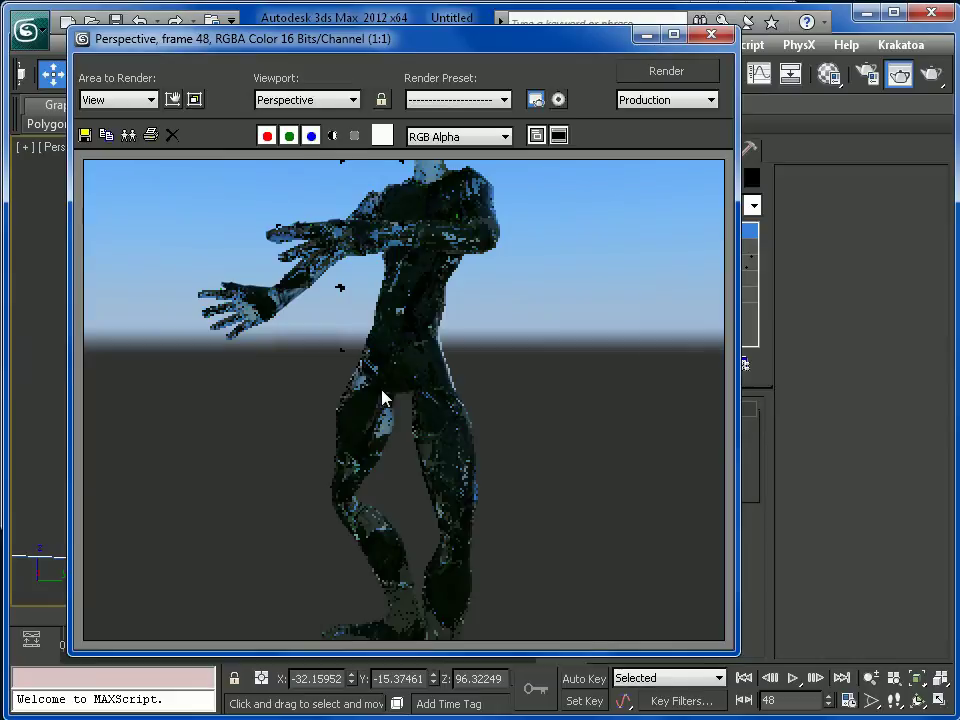
pyautogui.hotkey('shift', 'q')
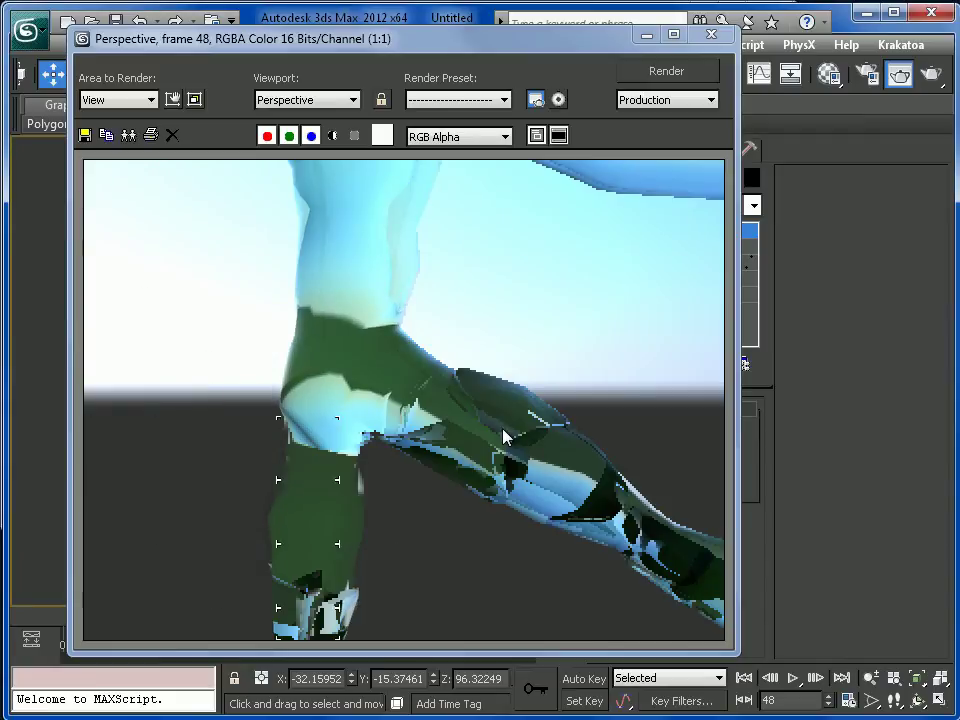
pyautogui.moveTo(505, 437); pyautogui.dragTo(587, 493)
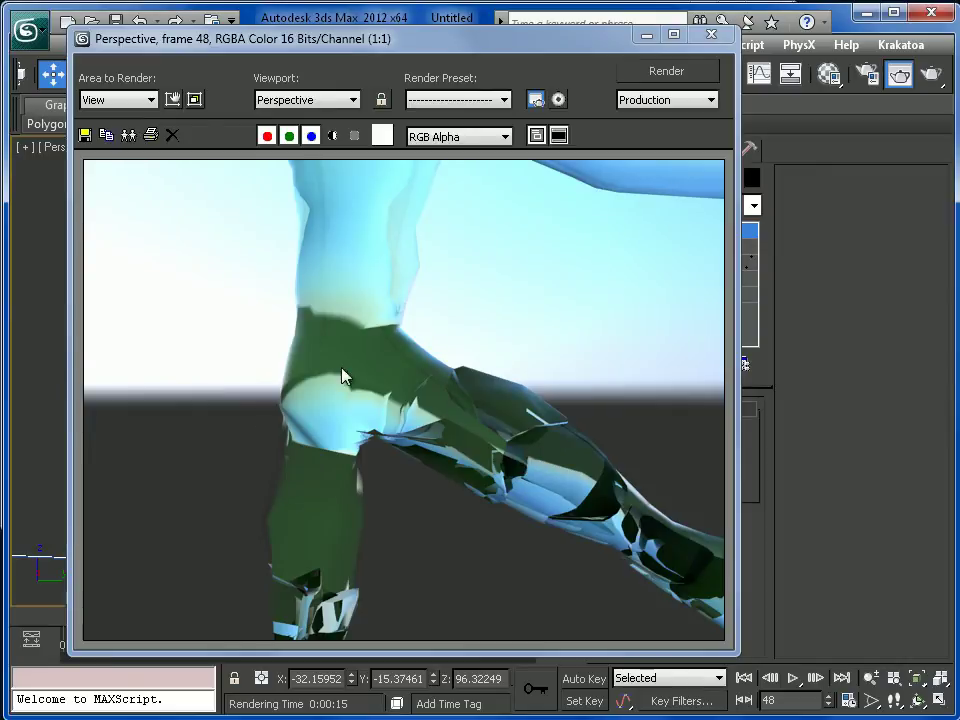
# Minimise the render window and turn Mesh Select and Cap Holes back on for the clean mesh.
pyautogui.click(645, 38)
pyautogui.moveTo(439, 336); pyautogui.dragTo(425, 292, button='middle')
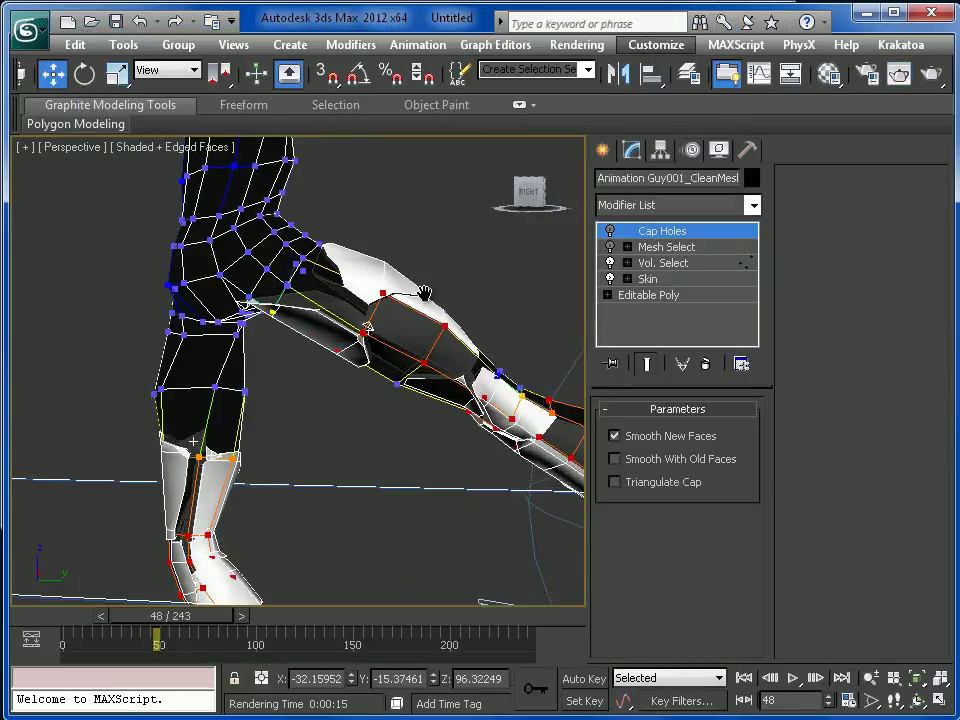
pyautogui.scroll(1, 420, 301)
pyautogui.scroll(-1, 392, 305)
pyautogui.moveTo(360, 319); pyautogui.dragTo(395, 341, button='middle')
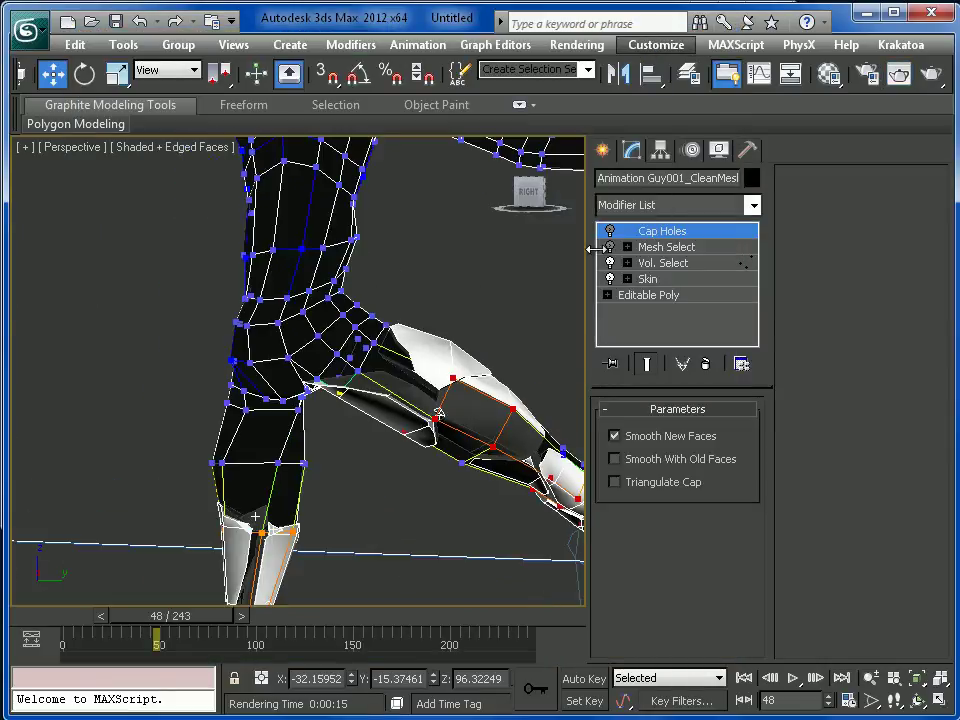
pyautogui.click(607, 247)
pyautogui.click(610, 231)
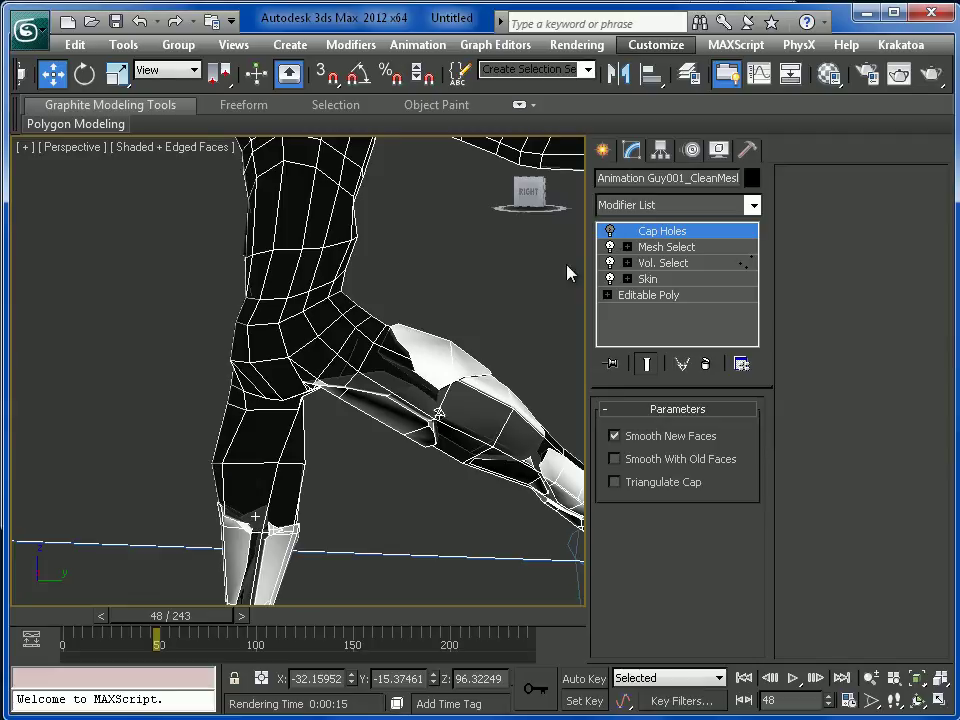
# Clone the previous frame 48 render into its own window and re-render the Perspective view to compare them.
pyautogui.click(576, 45)
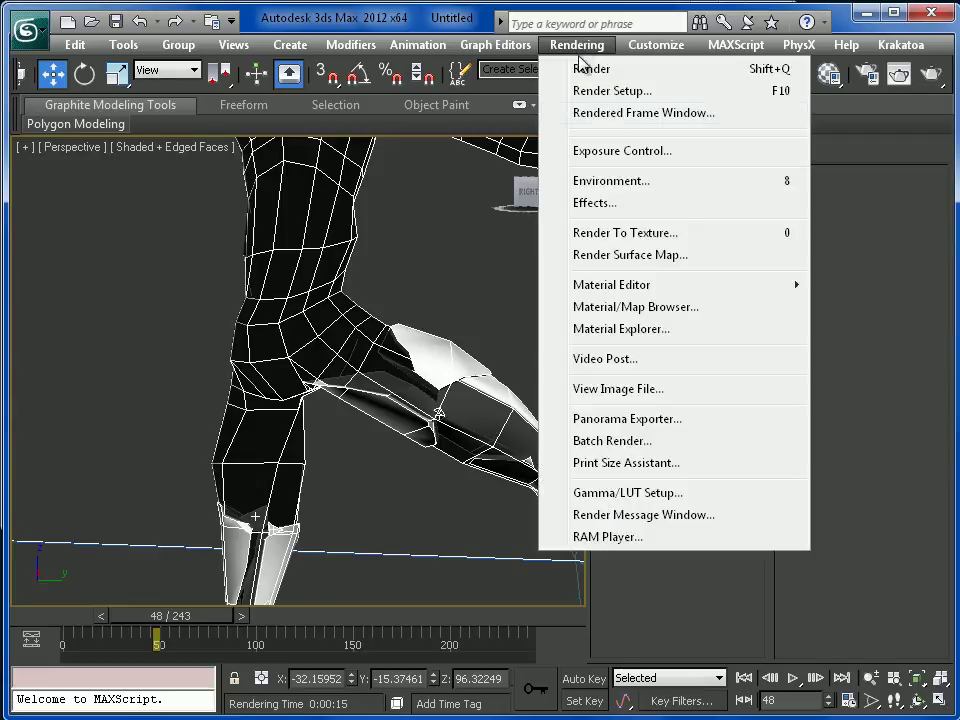
pyautogui.click(643, 112)
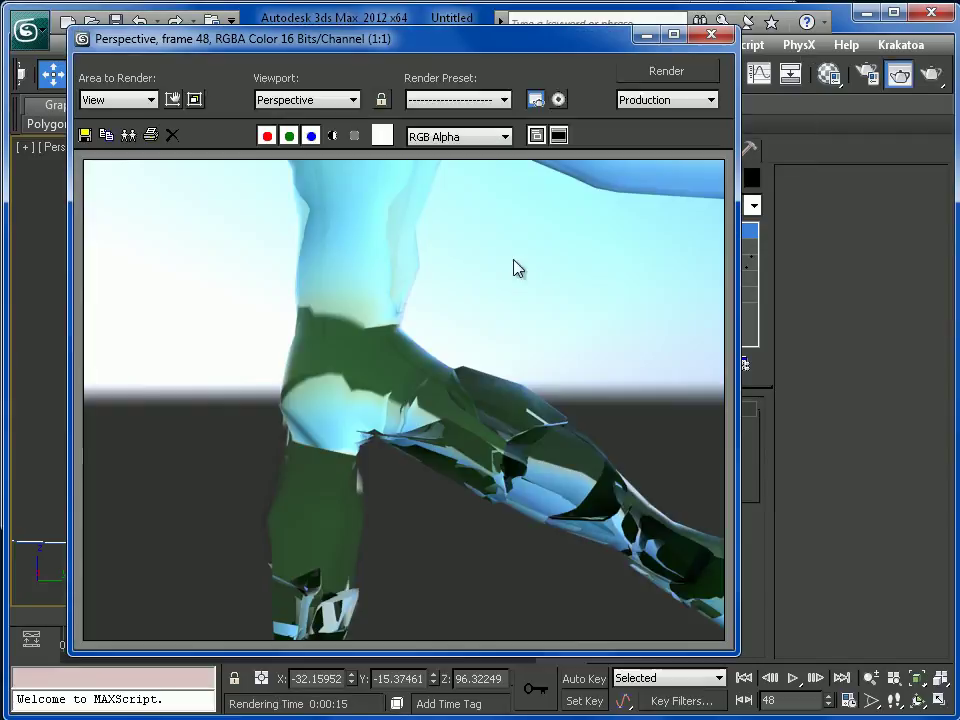
pyautogui.click(127, 137)
pyautogui.moveTo(613, 276); pyautogui.dragTo(656, 122)
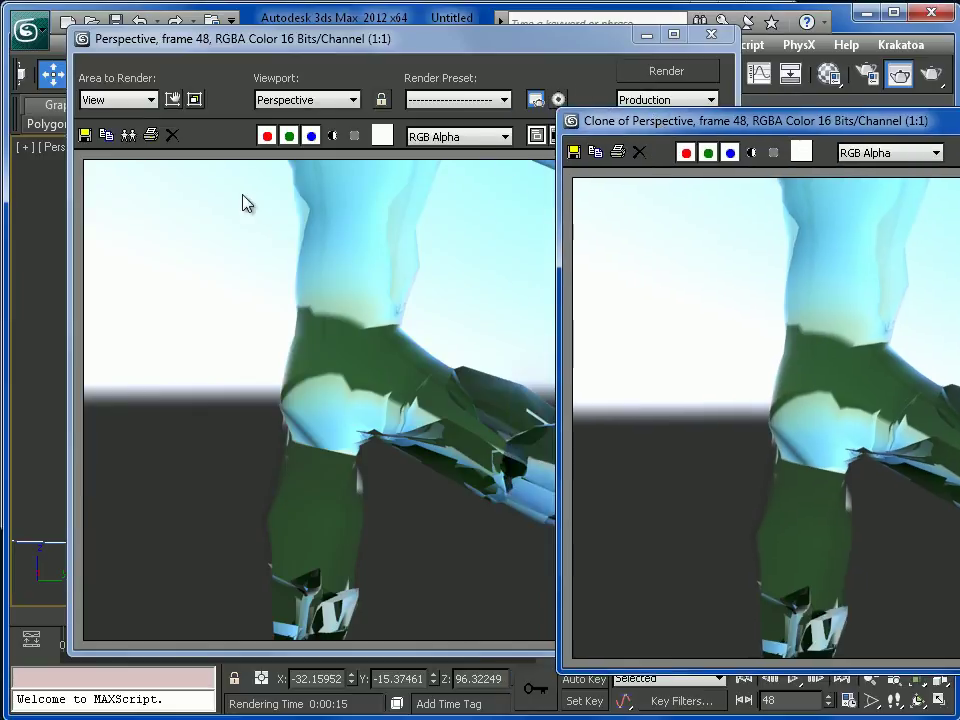
pyautogui.click(400, 18)
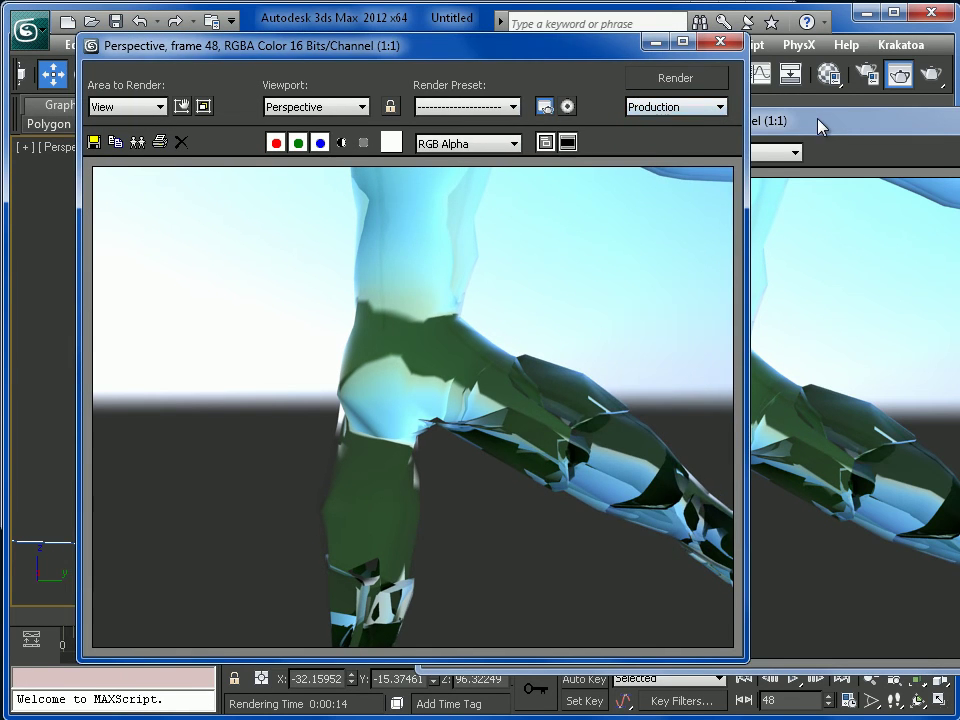
# Close the cloned render window and minimise the main render window.
pyautogui.moveTo(818, 125)
pyautogui.mouseDown()
pyautogui.moveTo(808, 116)
pyautogui.moveTo(959, 134)
pyautogui.moveTo(959, 160)
pyautogui.moveTo(654, 86)
pyautogui.moveTo(628, 92)
pyautogui.moveTo(959, 137)
pyautogui.moveTo(959, 99)
pyautogui.moveTo(945, 118)
pyautogui.moveTo(935, 88)
pyautogui.moveTo(944, 99)
pyautogui.moveTo(604, 139)
pyautogui.mouseUp()
pyautogui.click(859, 129)
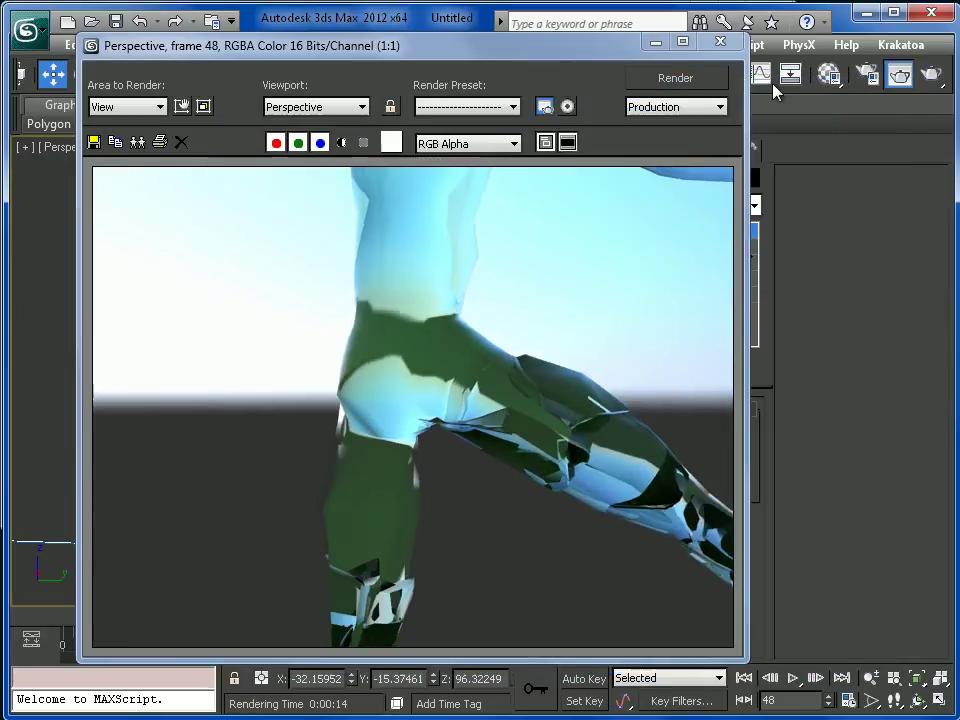
pyautogui.click(658, 42)
# Examine the clean mesh's head, arms, torso and legs at frame 48.
pyautogui.moveTo(456, 311); pyautogui.dragTo(463, 388, button='middle')
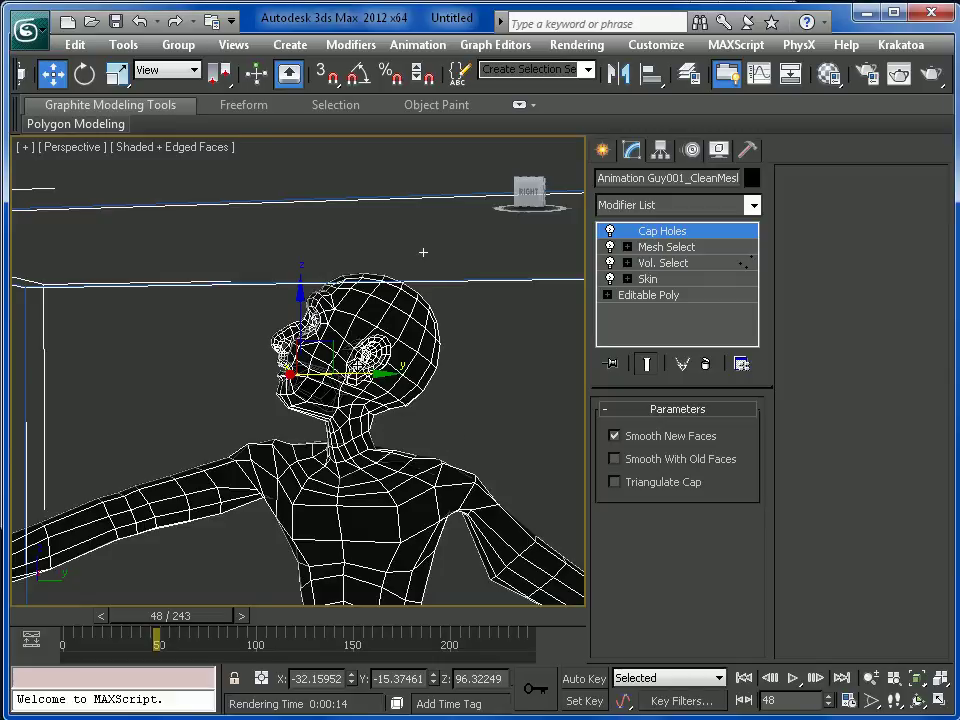
pyautogui.scroll(5, 476, 414)
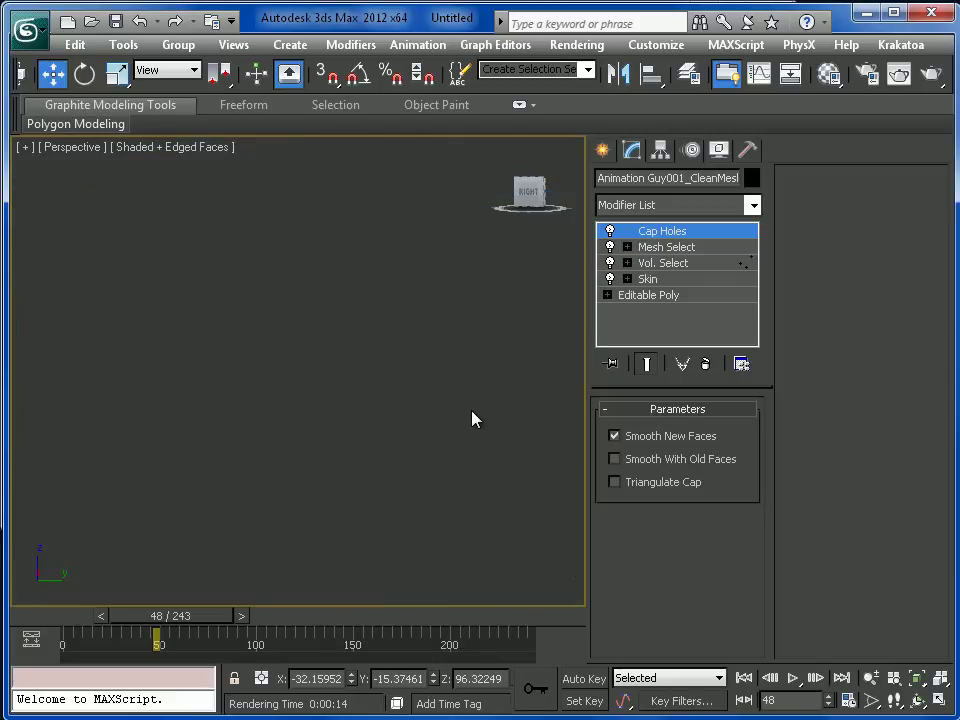
pyautogui.scroll(-2, 472, 412)
pyautogui.moveTo(498, 432); pyautogui.dragTo(428, 390, button='middle')
pyautogui.scroll(-4, 357, 386)
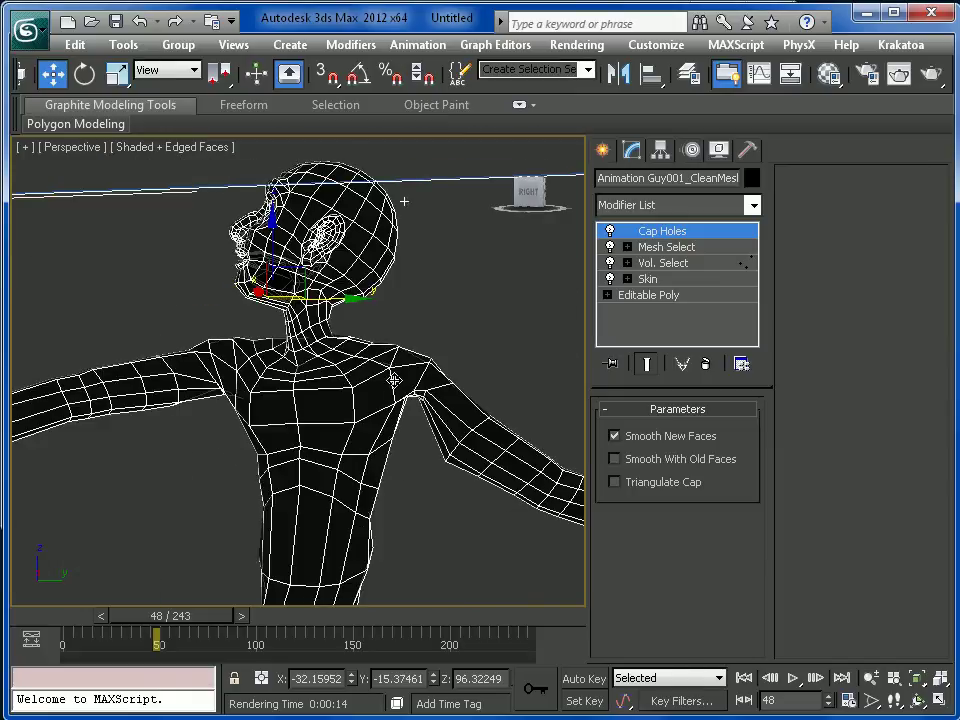
pyautogui.moveTo(458, 340); pyautogui.dragTo(399, 390, button='middle')
pyautogui.scroll(4, 430, 340)
pyautogui.scroll(-4, 422, 339)
pyautogui.scroll(5, 399, 393)
pyautogui.scroll(-5, 399, 393)
pyautogui.moveTo(398, 446); pyautogui.dragTo(373, 405, button='middle')
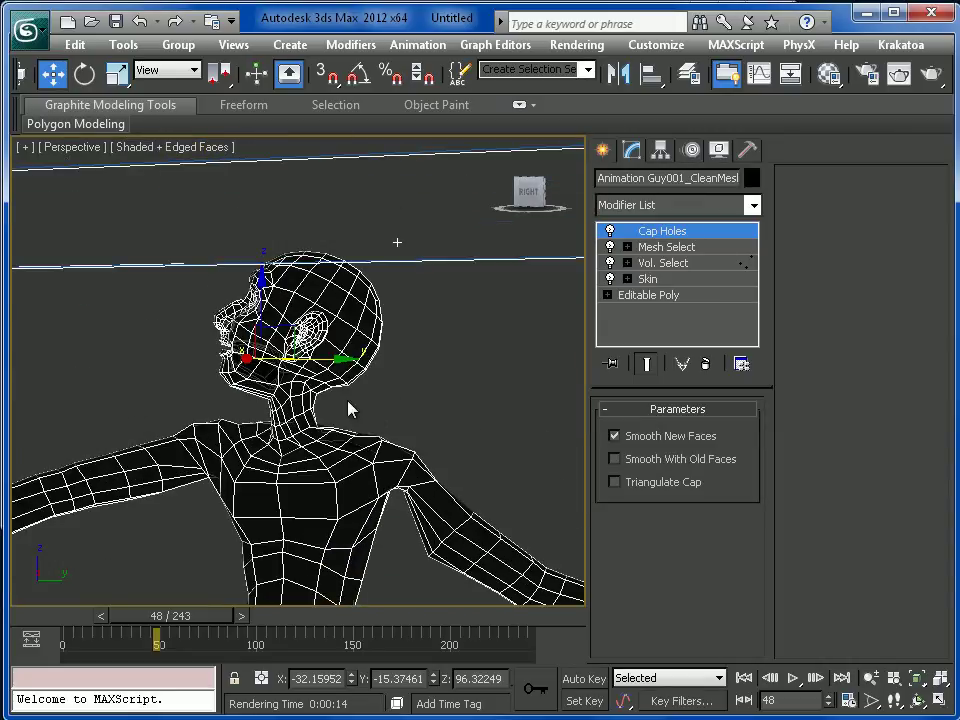
pyautogui.keyDown('alt'); pyautogui.moveTo(356, 404); pyautogui.dragTo(359, 362, button='middle'); pyautogui.keyUp('alt')
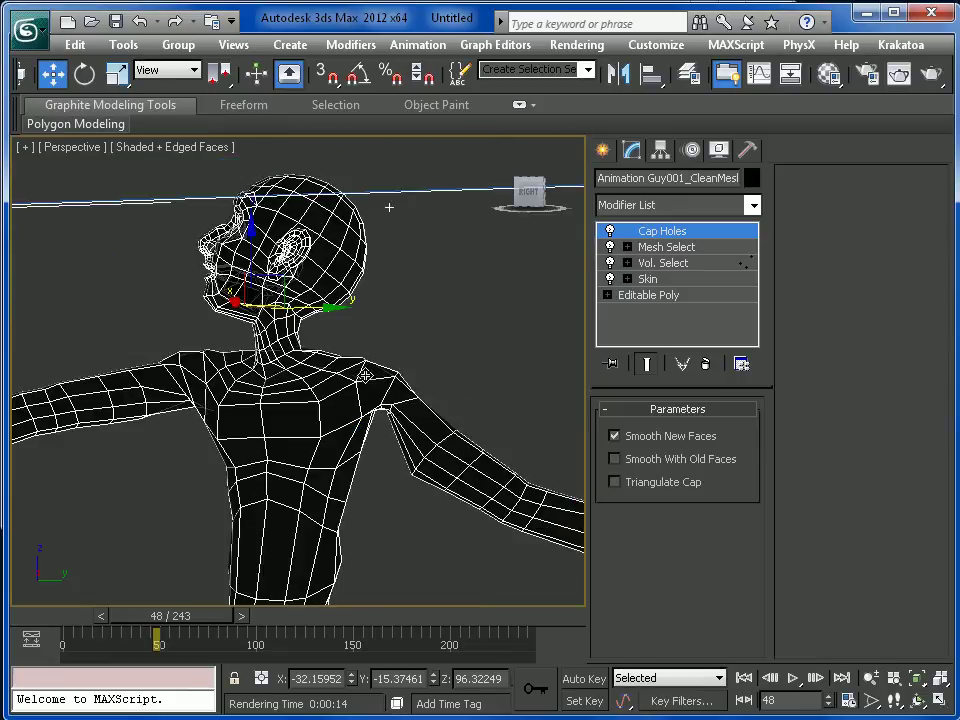
pyautogui.keyDown('alt'); pyautogui.moveTo(388, 360); pyautogui.dragTo(388, 324, button='middle'); pyautogui.keyUp('alt')
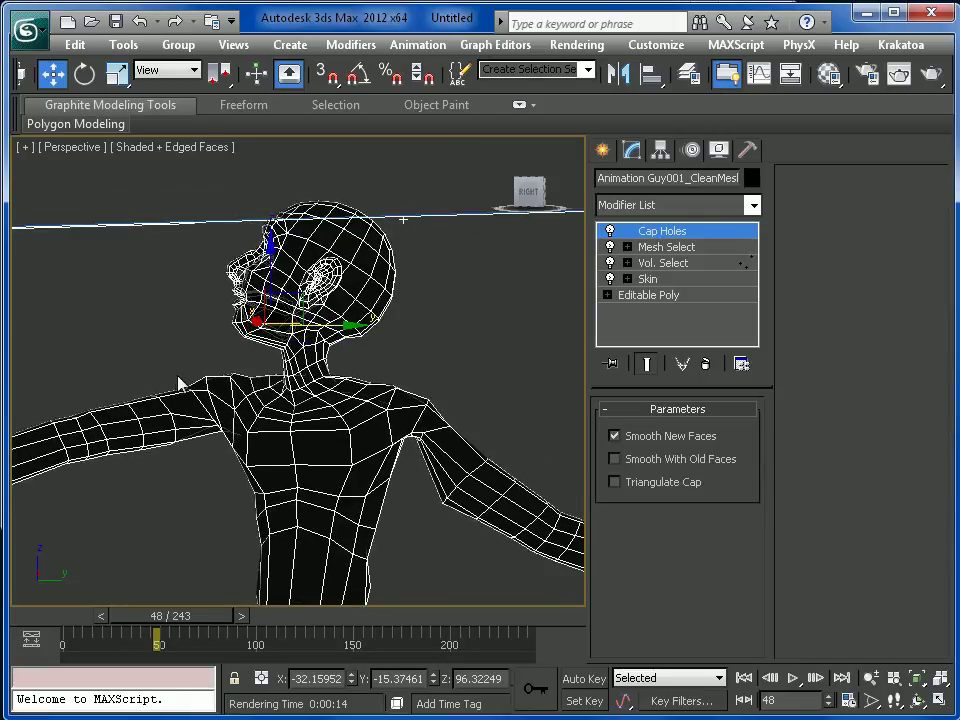
pyautogui.keyDown('alt'); pyautogui.moveTo(183, 460); pyautogui.dragTo(244, 407, button='middle'); pyautogui.keyUp('alt')
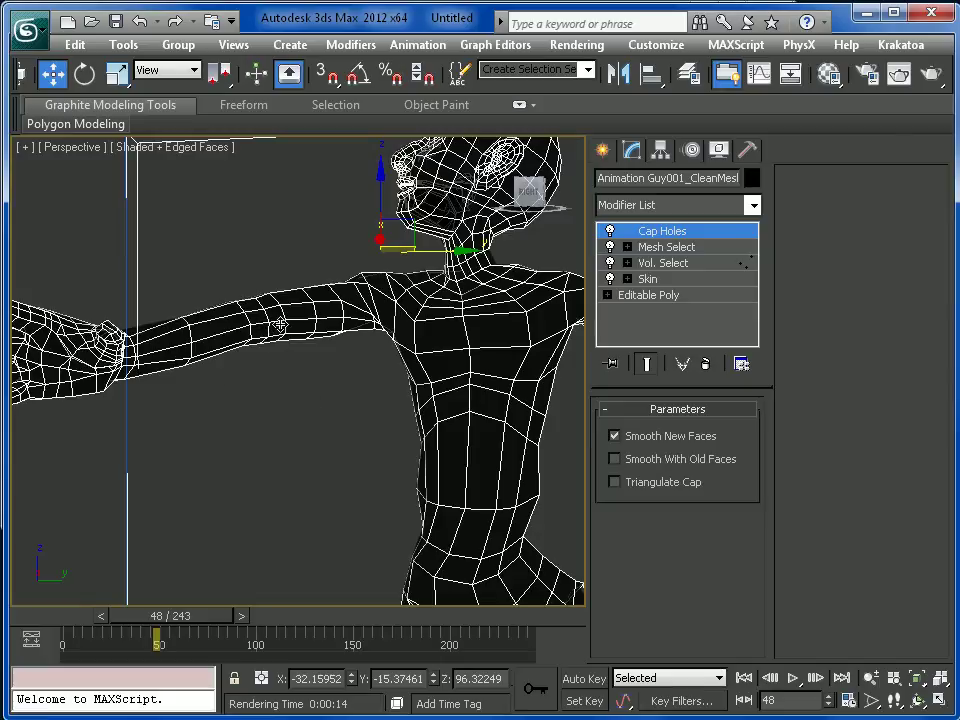
pyautogui.moveTo(292, 342); pyautogui.dragTo(285, 420, button='middle')
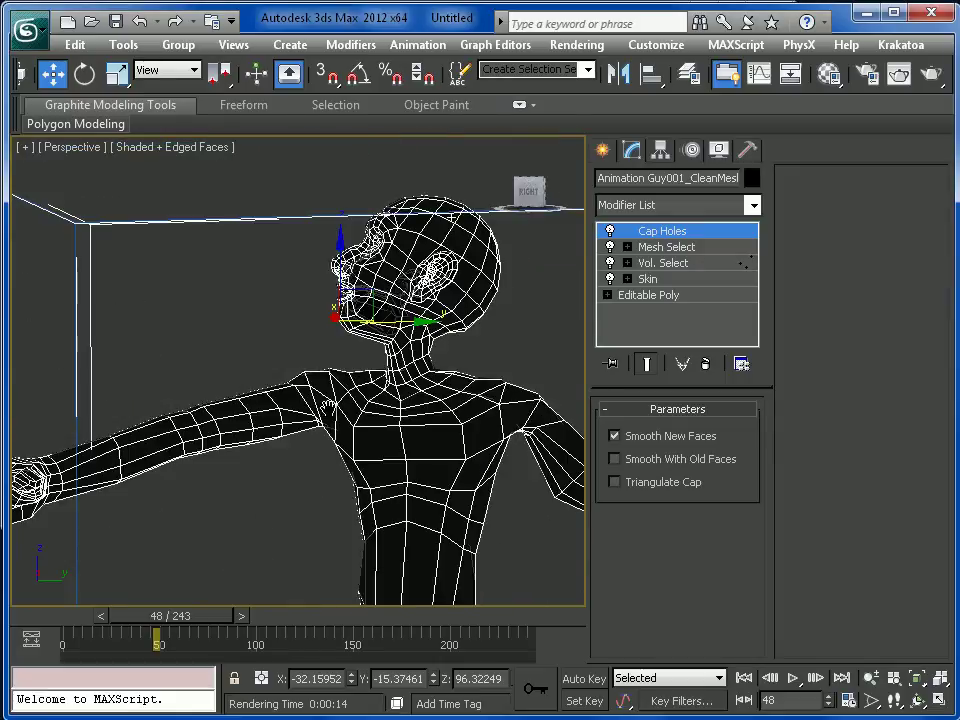
pyautogui.scroll(-10, 365, 390)
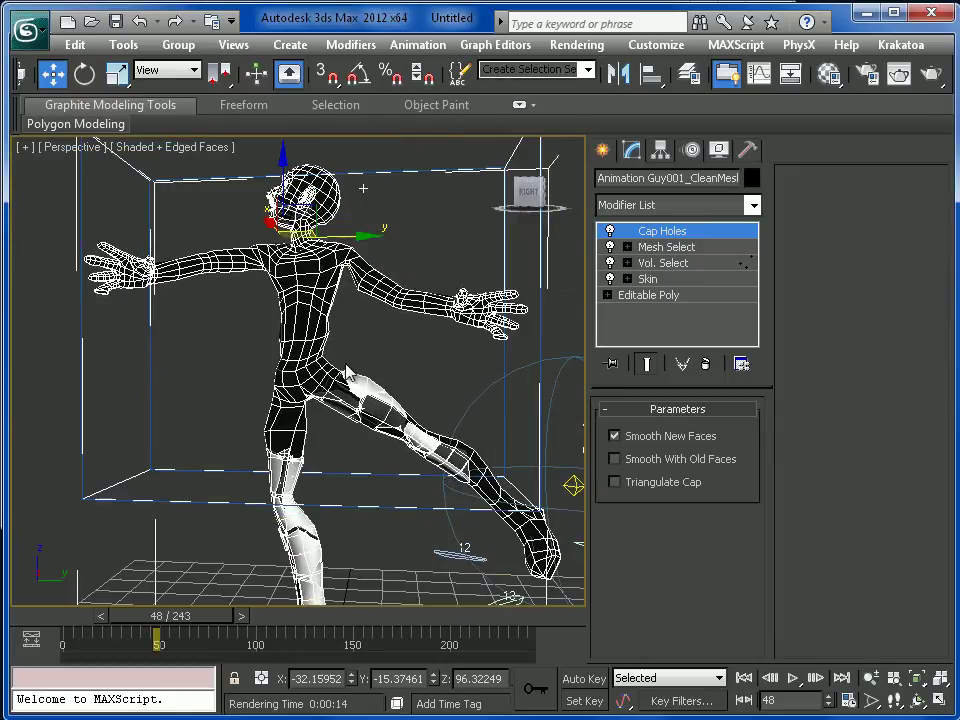
pyautogui.scroll(5, 338, 350)
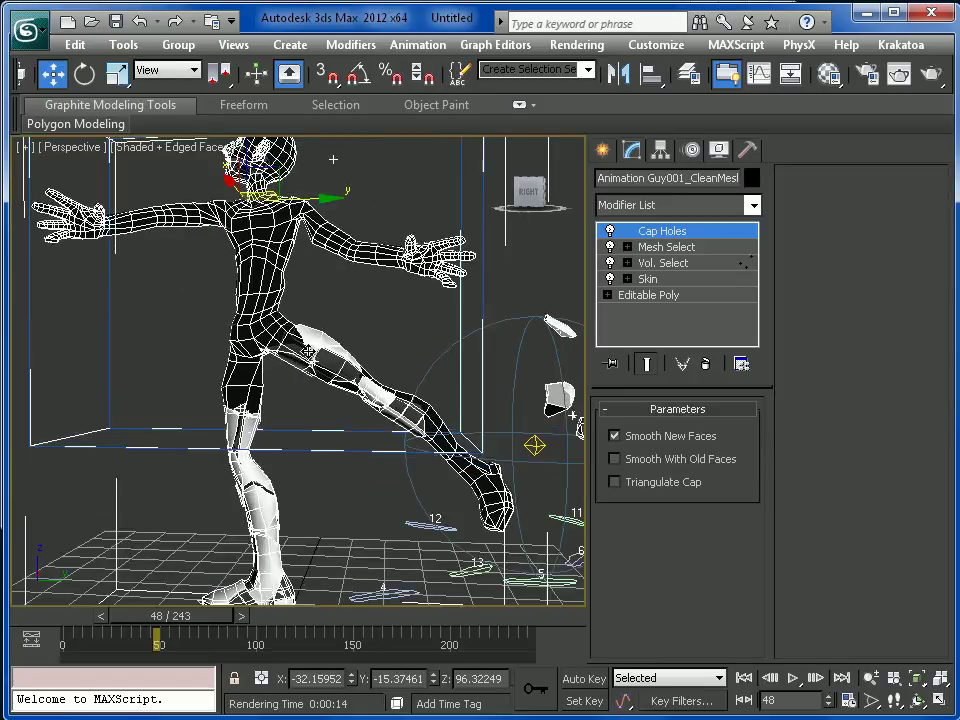
# Advance the animation to frame 49 and inspect the fragments around the legs.
pyautogui.click(816, 678)
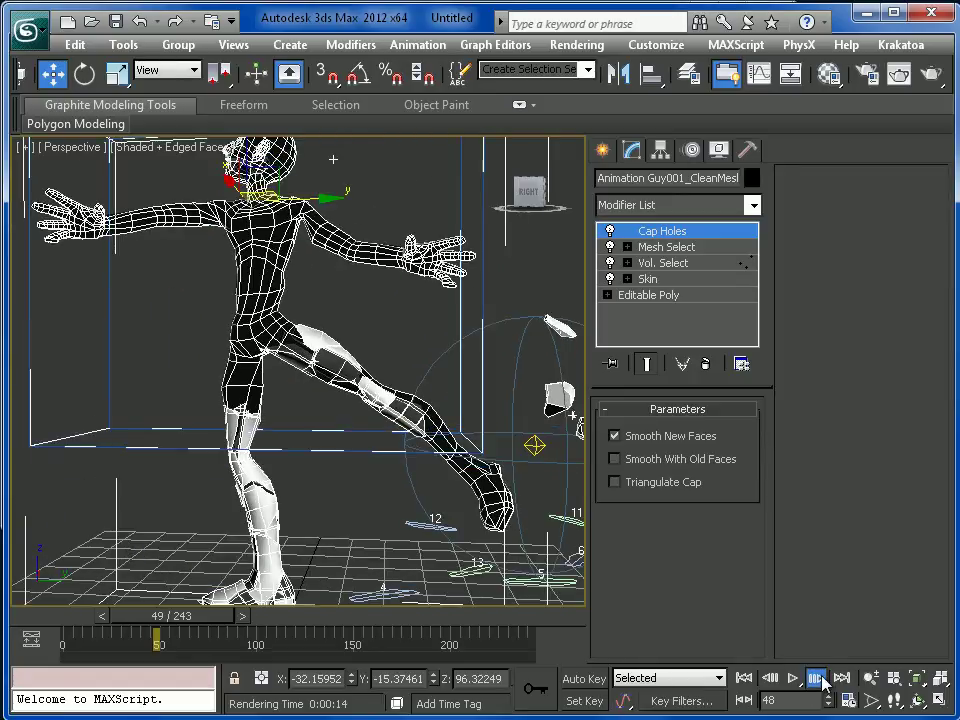
pyautogui.moveTo(388, 516)
pyautogui.mouseDown(button='middle')
pyautogui.moveTo(399, 463)
pyautogui.moveTo(403, 506)
pyautogui.mouseUp(button='middle')
pyautogui.scroll(-3, 399, 463)
pyautogui.scroll(5, 405, 512)
pyautogui.scroll(-3, 343, 467)
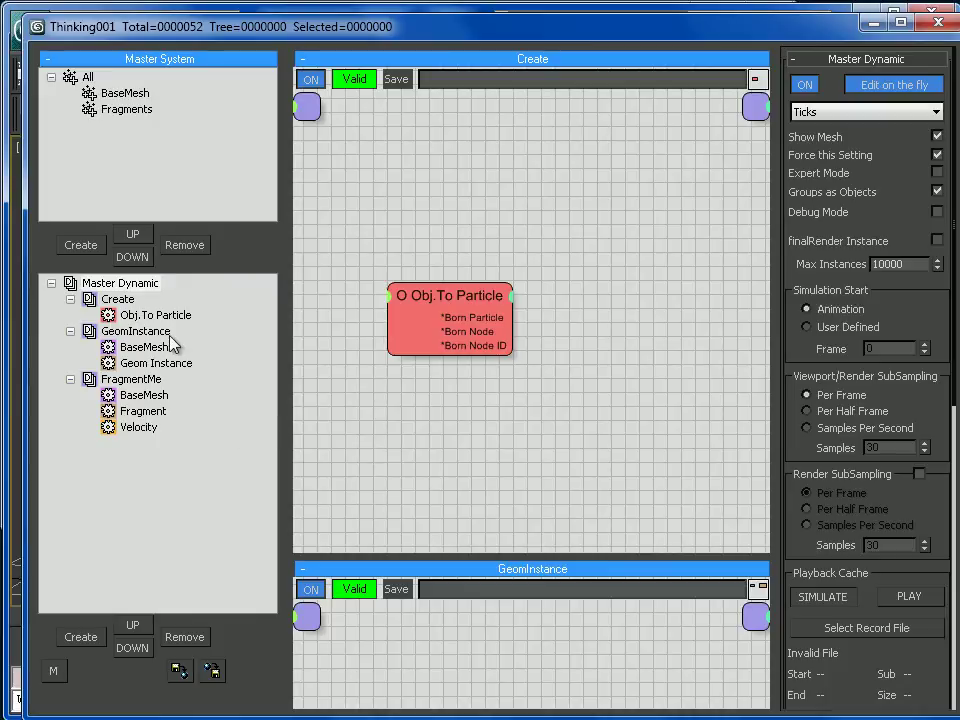
# Create a new dynamic set under Master Dynamic and name it ApplyForce.
pyautogui.click(106, 284)
pyautogui.click(71, 380)
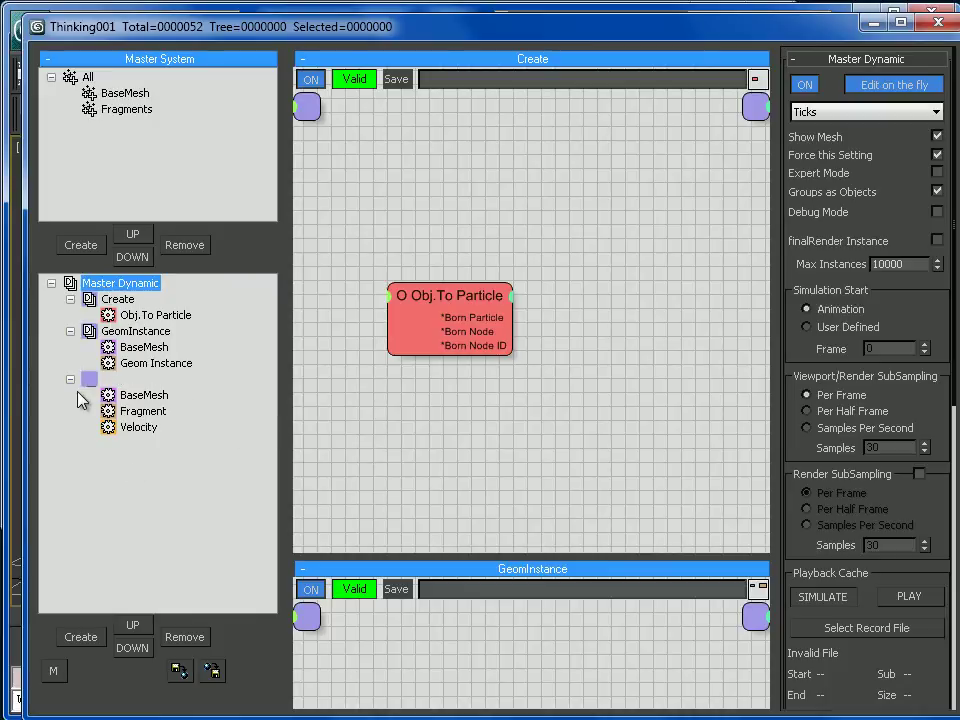
pyautogui.click(82, 637)
pyautogui.click(138, 444)
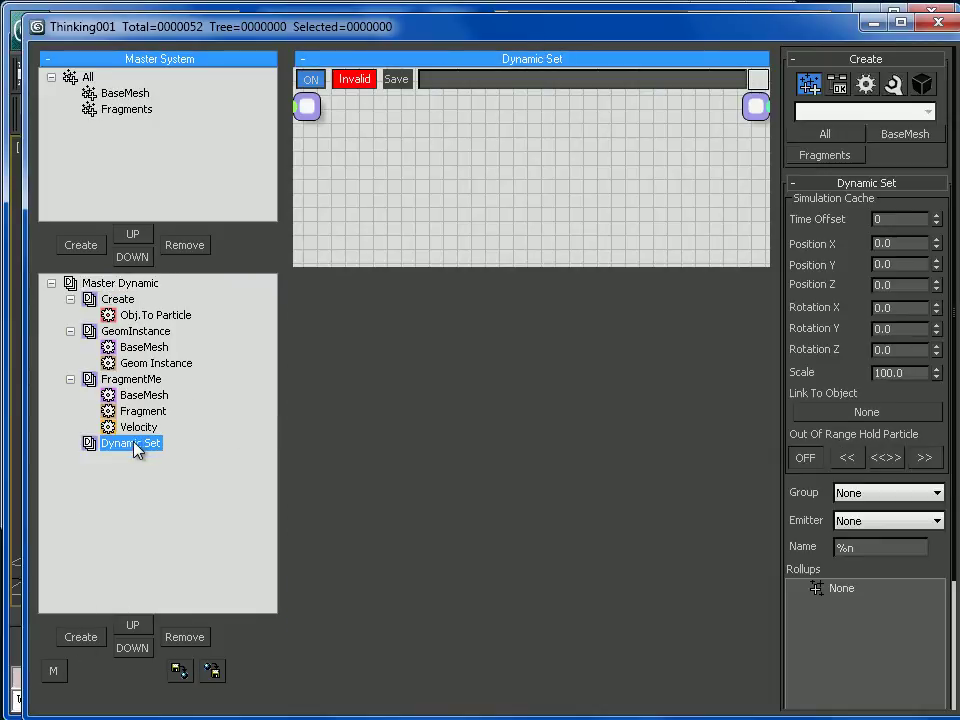
pyautogui.press('F2')
pyautogui.write('ApplyForce')
pyautogui.press('Return')
# Enlarge the ApplyForce graph and add the Fragments group and a Force operator to it.
pyautogui.moveTo(338, 258); pyautogui.dragTo(340, 534)
pyautogui.rightClick(264, 195)
pyautogui.moveTo(370, 208)
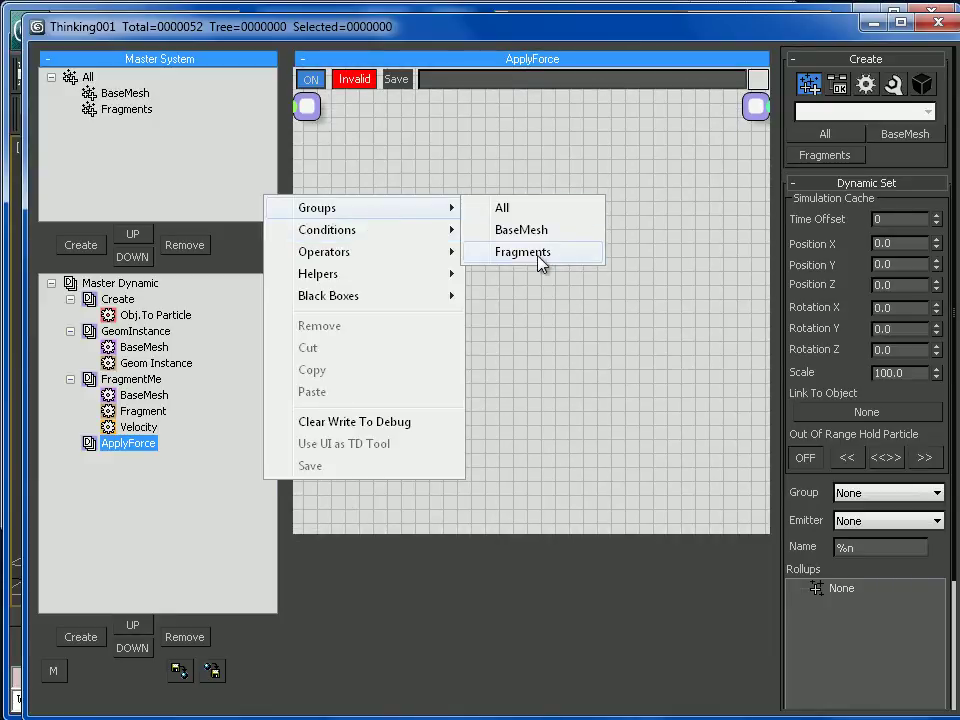
pyautogui.click(522, 252)
pyautogui.rightClick(410, 262)
pyautogui.moveTo(493, 317)
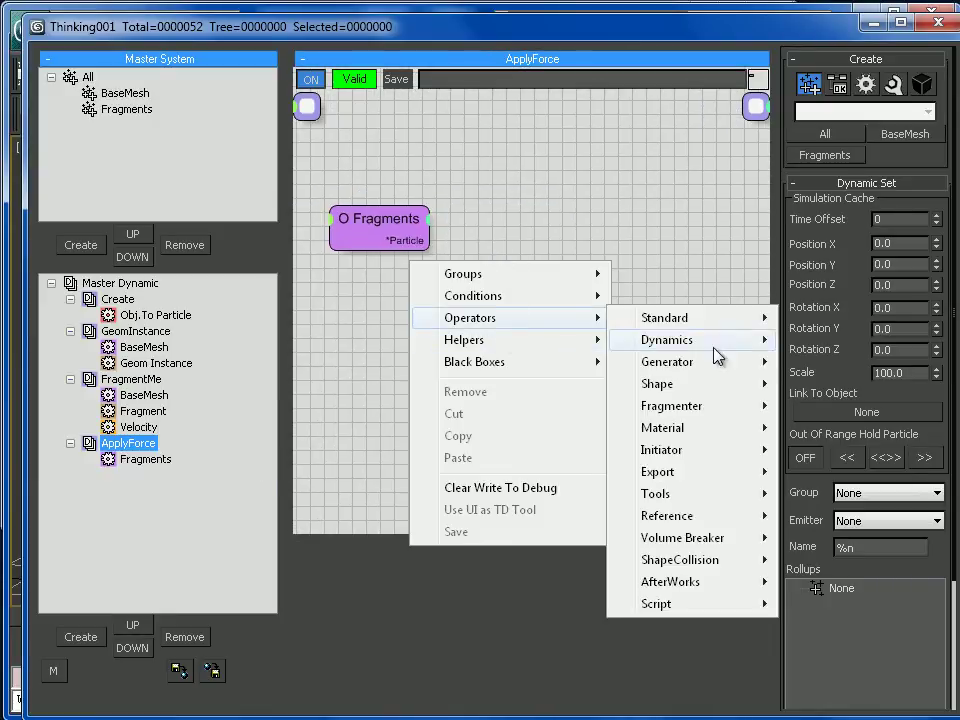
pyautogui.moveTo(700, 340)
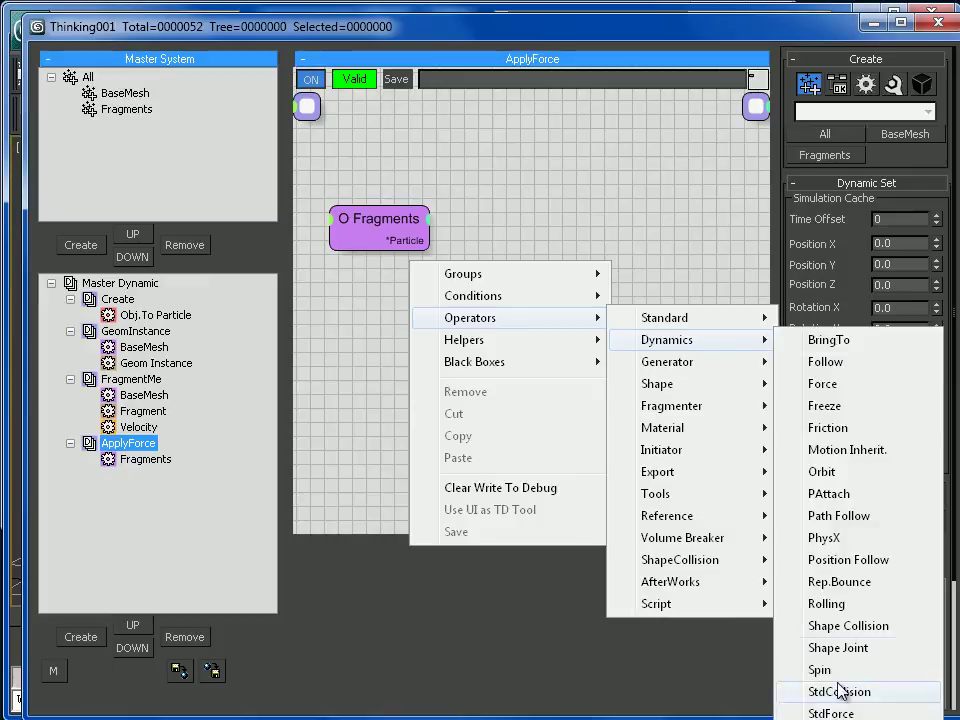
pyautogui.click(830, 386)
# Add a Point3 helper with a Z-Value of -1 and wire its vector output into the Force operator's direction.
pyautogui.rightClick(310, 320)
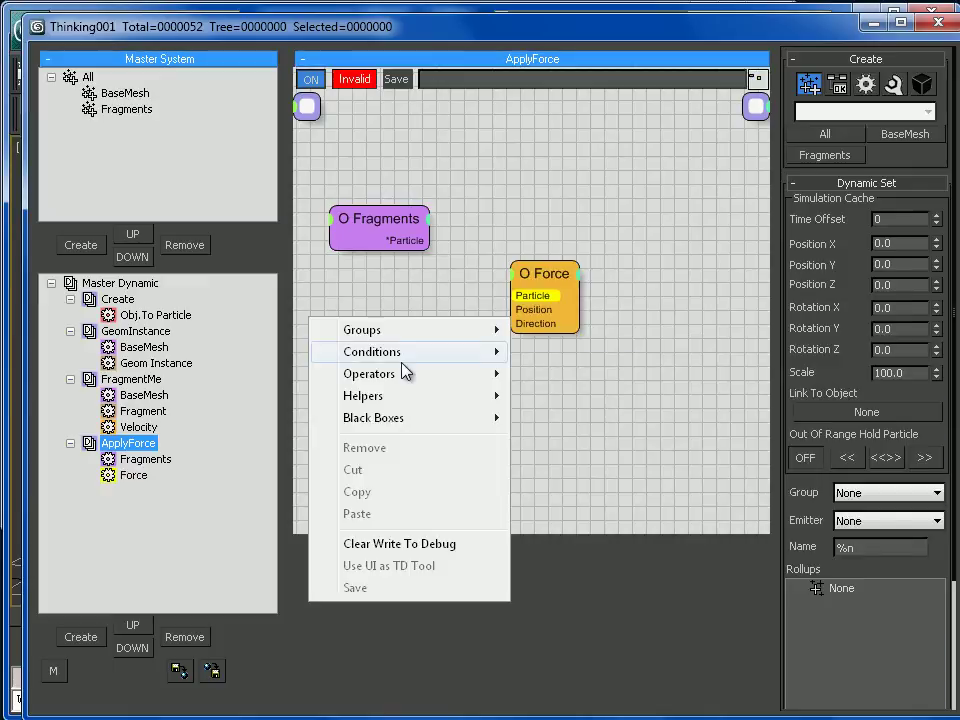
pyautogui.moveTo(420, 396)
pyautogui.moveTo(565, 396)
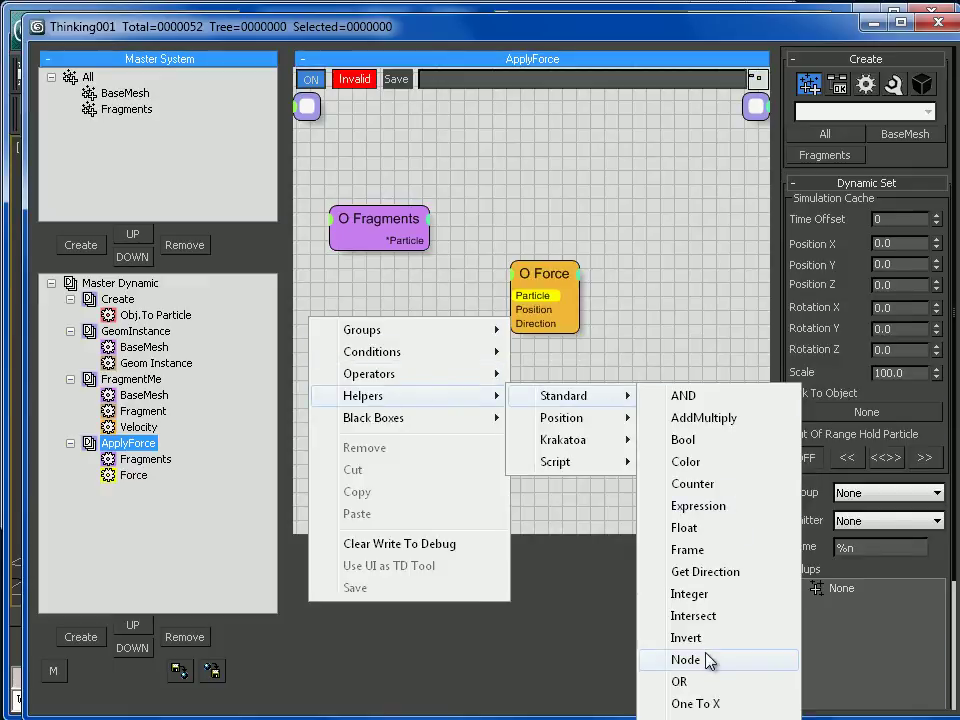
pyautogui.click(702, 716)
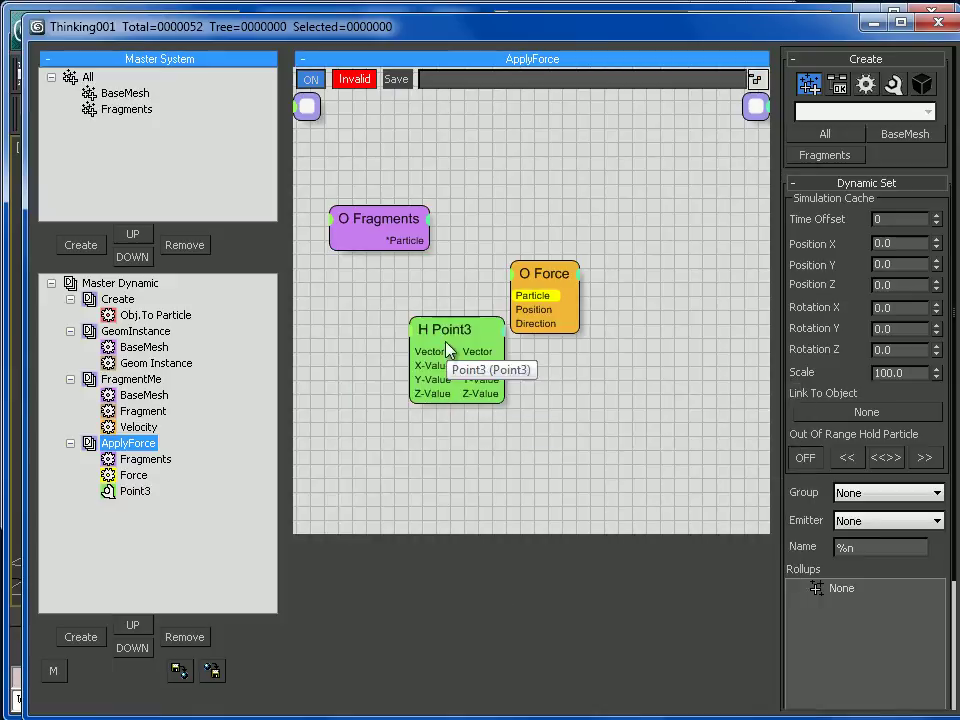
pyautogui.moveTo(447, 350); pyautogui.dragTo(367, 332)
pyautogui.moveTo(426, 333); pyautogui.dragTo(512, 324)
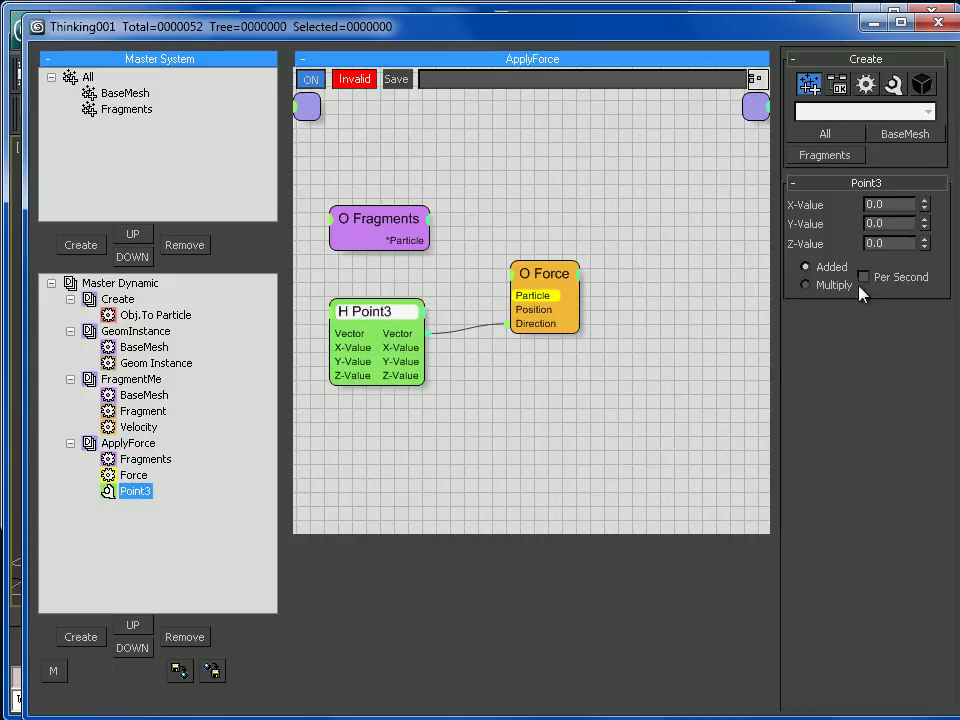
pyautogui.doubleClick(885, 243)
pyautogui.write('-1')
pyautogui.press('Return')
# Wire the Fragments particle output into the Force operator, set its strength to 100, and minimise the Thinking window.
pyautogui.moveTo(405, 240); pyautogui.dragTo(558, 247)
pyautogui.doubleClick(902, 203)
pyautogui.write('100')
pyautogui.press('Return')
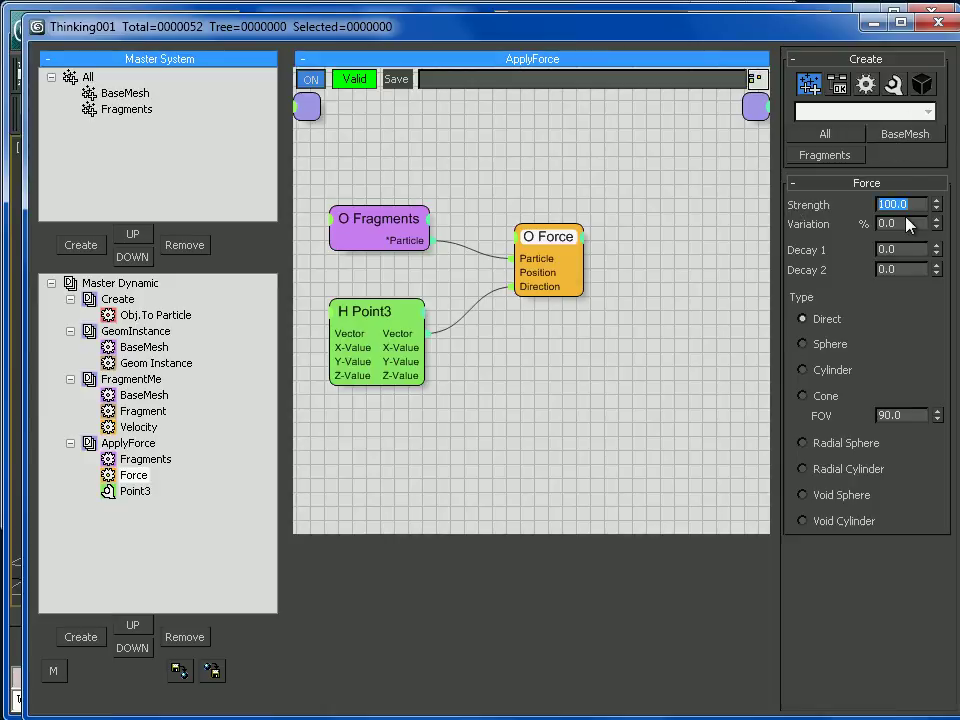
pyautogui.click(872, 24)
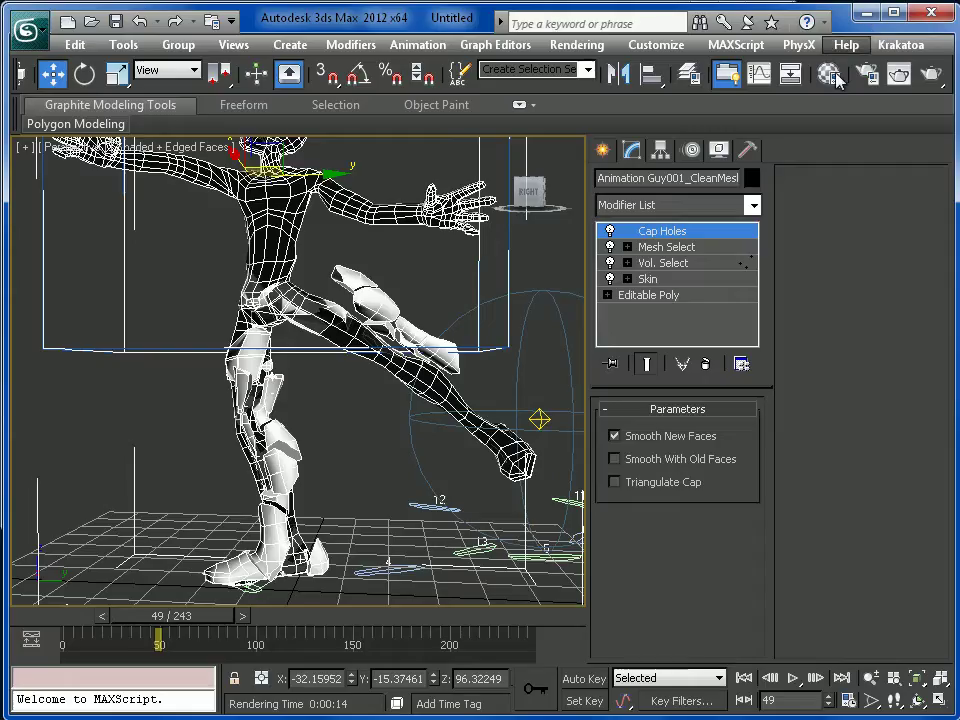
# Create a ground box about 523 long, 792 wide and -91 high beneath the character.
pyautogui.click(602, 149)
pyautogui.click(649, 212)
pyautogui.click(650, 225)
pyautogui.click(655, 280)
pyautogui.scroll(-5, 357, 362)
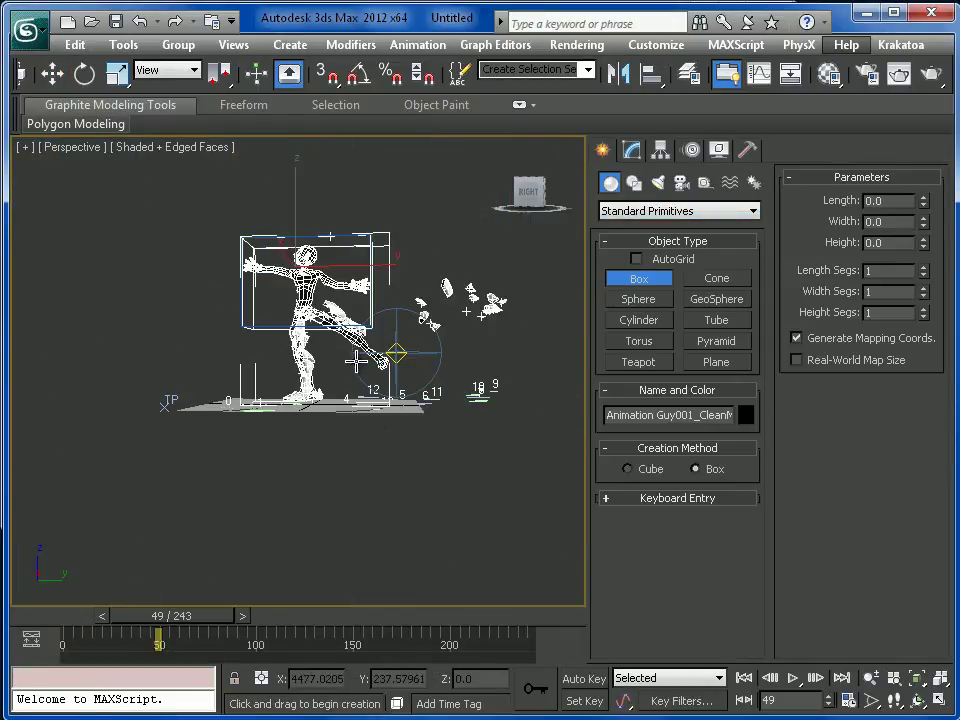
pyautogui.keyDown('alt'); pyautogui.moveTo(369, 426); pyautogui.dragTo(373, 454, button='middle'); pyautogui.keyUp('alt')
pyautogui.scroll(-4, 312, 410)
pyautogui.moveTo(520, 438); pyautogui.dragTo(544, 488)
pyautogui.keyDown('alt'); pyautogui.moveTo(460, 461); pyautogui.dragTo(436, 493, button='middle'); pyautogui.keyUp('alt')
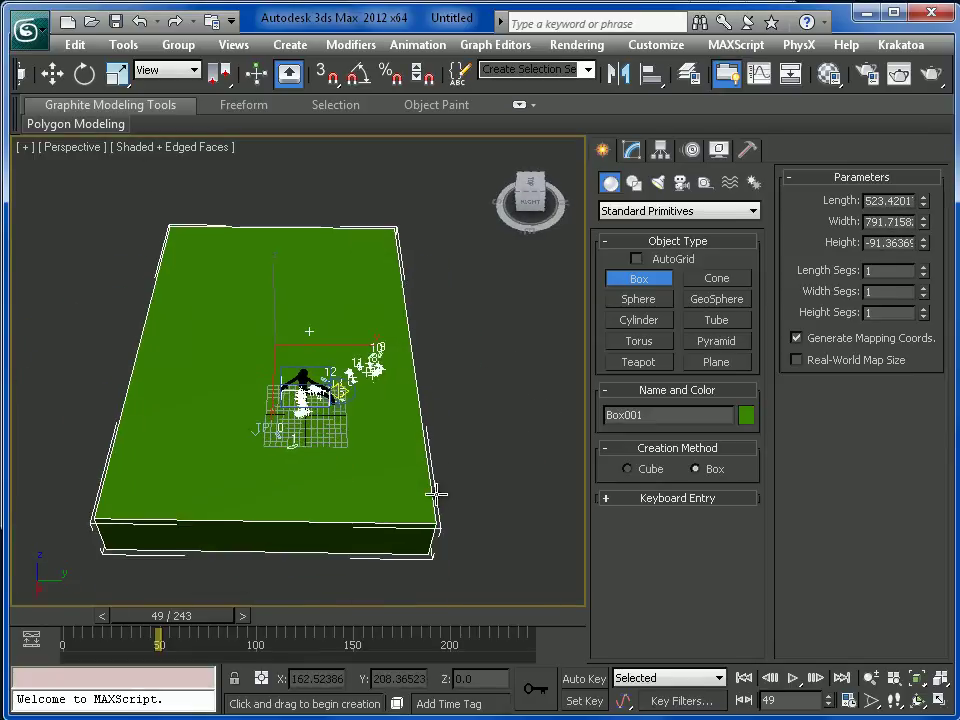
pyautogui.rightClick(393, 472)
# Reposition the ground box around the character and set its length and width to 500.
pyautogui.moveTo(339, 345); pyautogui.dragTo(402, 417)
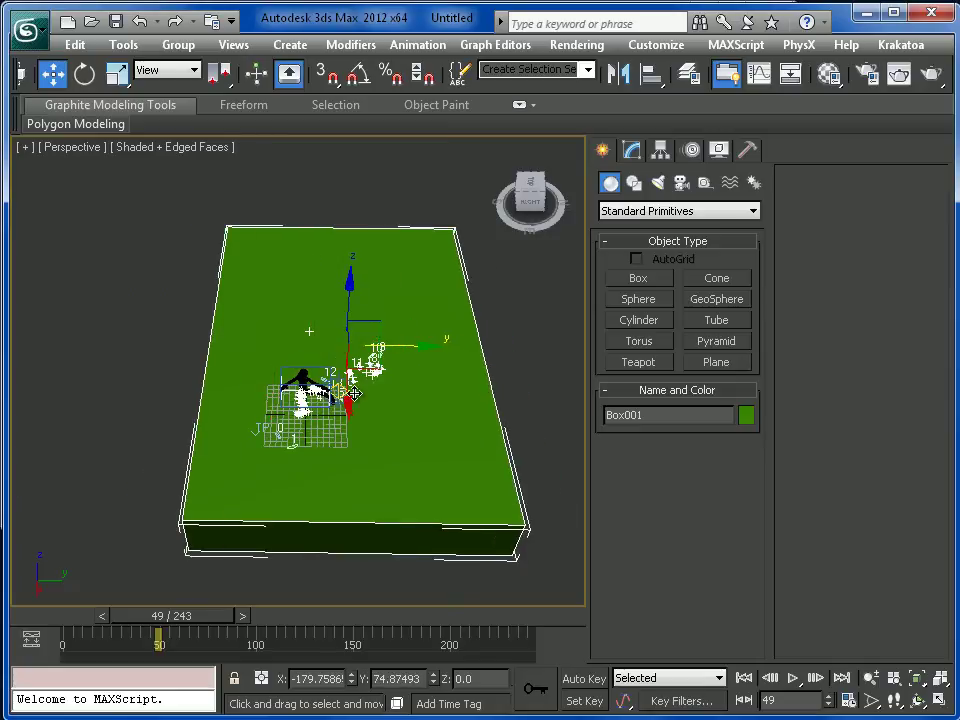
pyautogui.moveTo(353, 394); pyautogui.dragTo(354, 412)
pyautogui.click(632, 151)
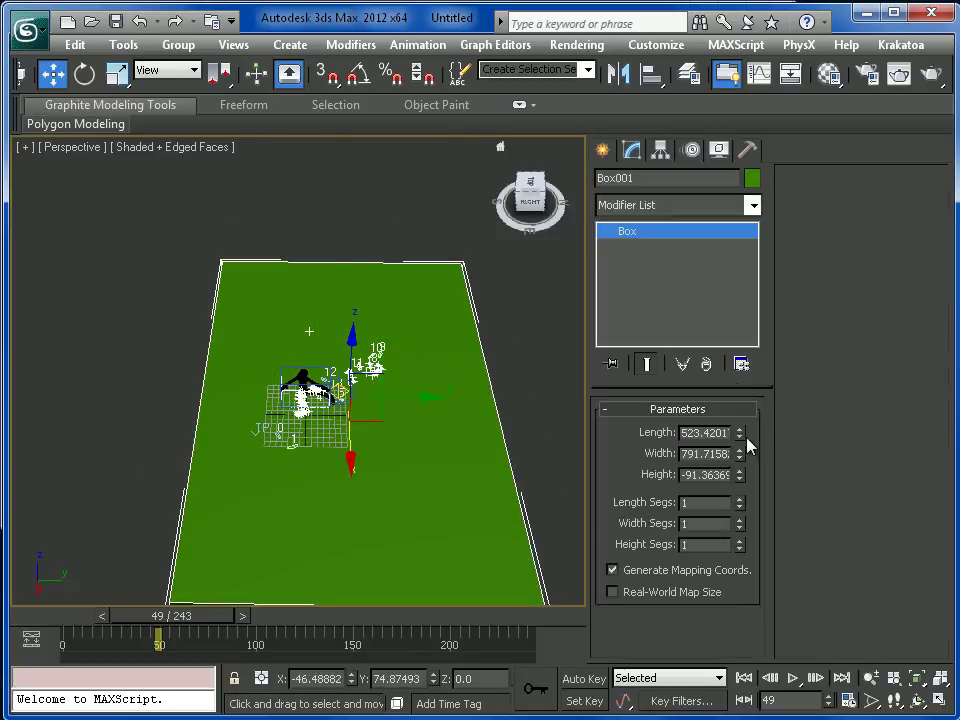
pyautogui.doubleClick(684, 436)
pyautogui.write('500')
pyautogui.press('Return')
pyautogui.press('Tab')
pyautogui.write('500')
pyautogui.press('Return')
pyautogui.scroll(5, 455, 410)
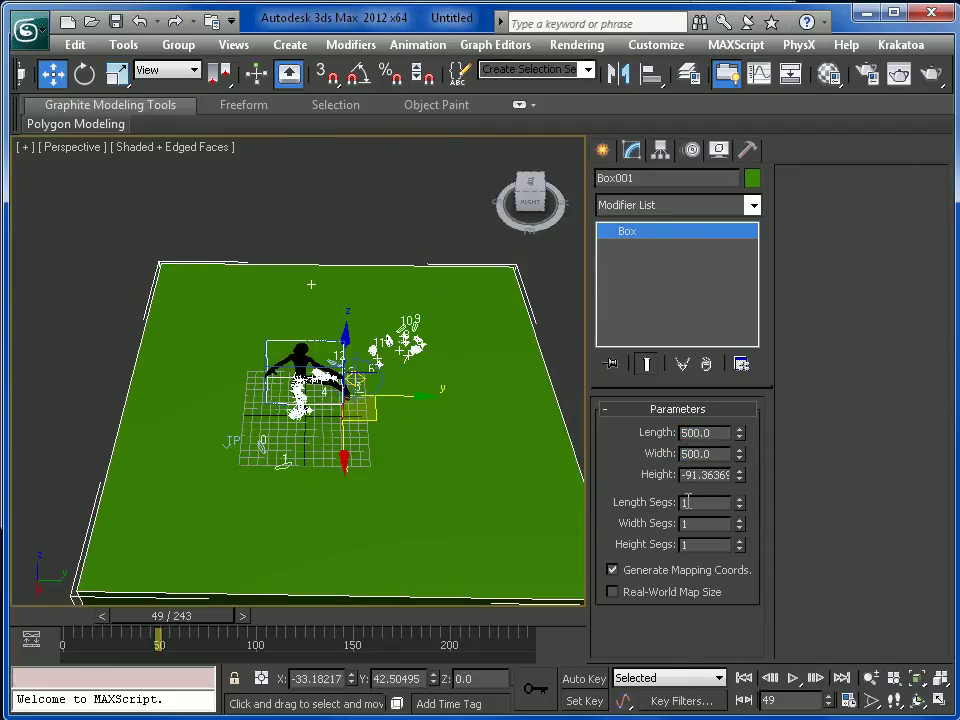
# Set the ground box's length and width segments to 10.
pyautogui.write('0')
pyautogui.press('Return')
pyautogui.click(708, 522)
pyautogui.write('0')
pyautogui.press('Return')
pyautogui.click(693, 544)
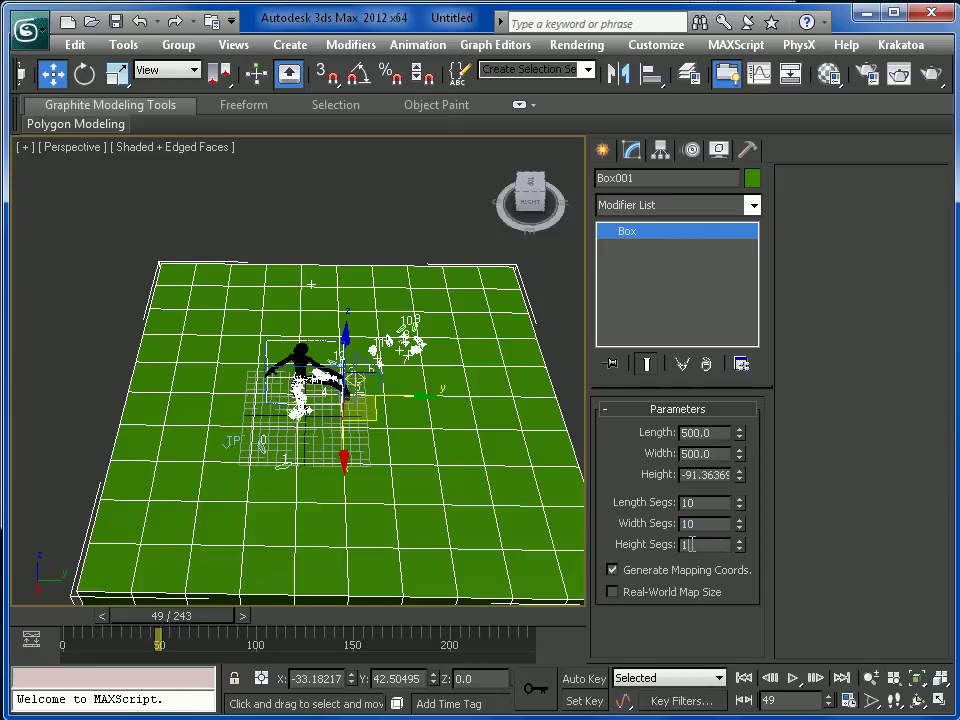
pyautogui.keyDown('alt'); pyautogui.moveTo(577, 528); pyautogui.dragTo(630, 490, button='middle'); pyautogui.keyUp('alt')
pyautogui.scroll(3, 388, 427)
# Set the ground box's length and width segments to 20.
pyautogui.click(712, 504)
pyautogui.press('BackSpace')
pyautogui.press('BackSpace')
pyautogui.write('20')
pyautogui.press('Return')
pyautogui.press('Tab')
pyautogui.write('20')
pyautogui.press('Return')
pyautogui.scroll(4, 410, 460)
pyautogui.scroll(2, 392, 442)
pyautogui.keyDown('alt'); pyautogui.moveTo(392, 442); pyautogui.dragTo(392, 486, button='middle'); pyautogui.keyUp('alt')
pyautogui.scroll(-3, 368, 430)
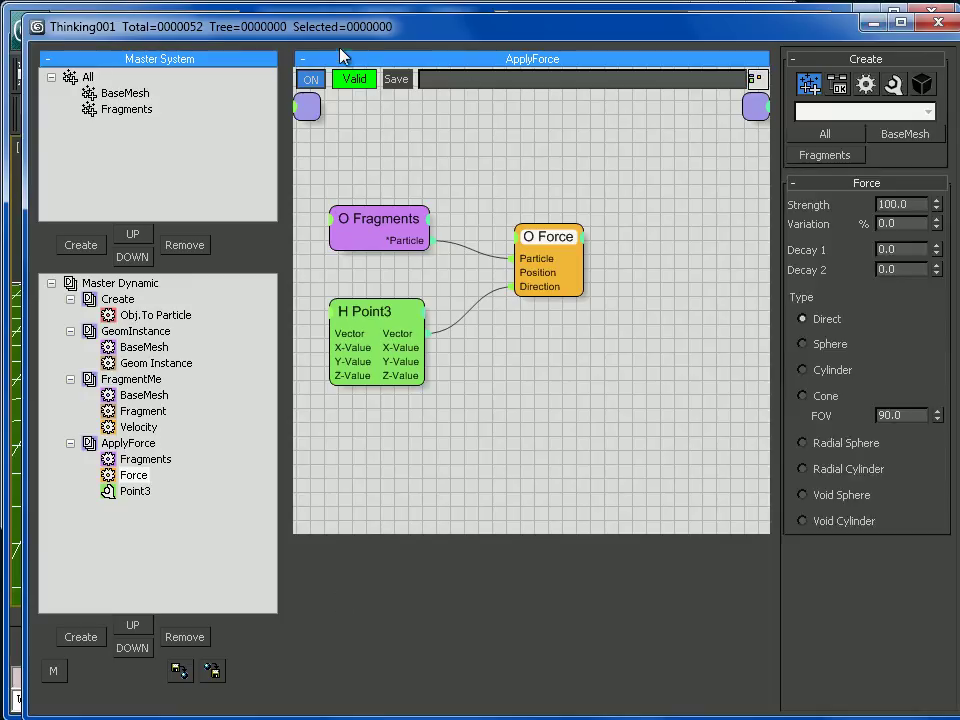
# Set the motion inheritance of the Fragment operator in FragmentMe to 150% and minimise the Thinking window.
pyautogui.moveTo(340, 52); pyautogui.dragTo(718, 60)
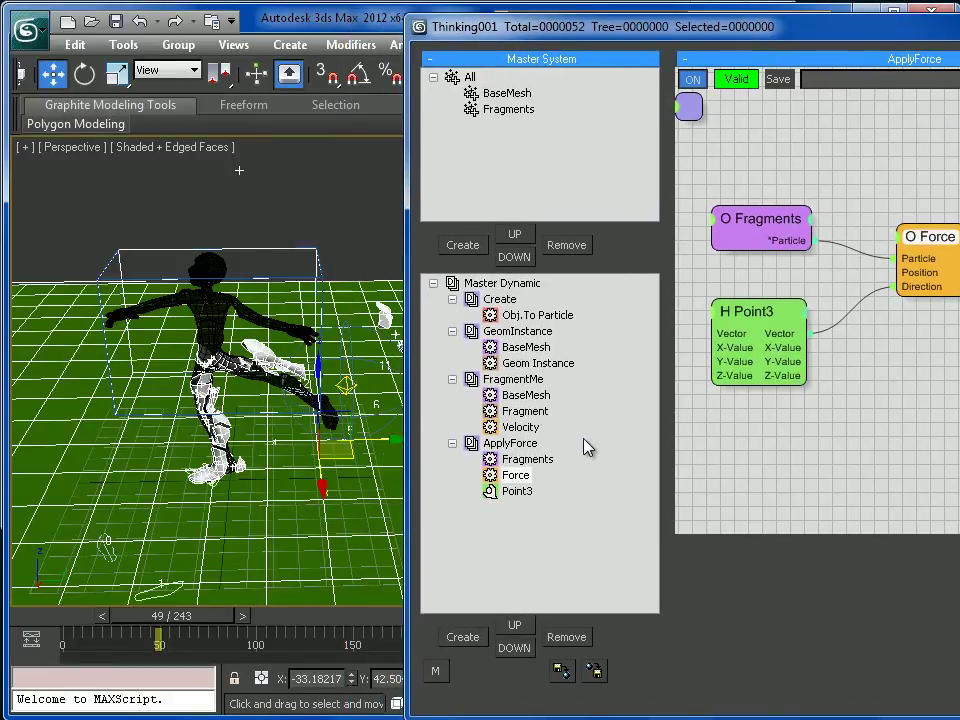
pyautogui.click(525, 411)
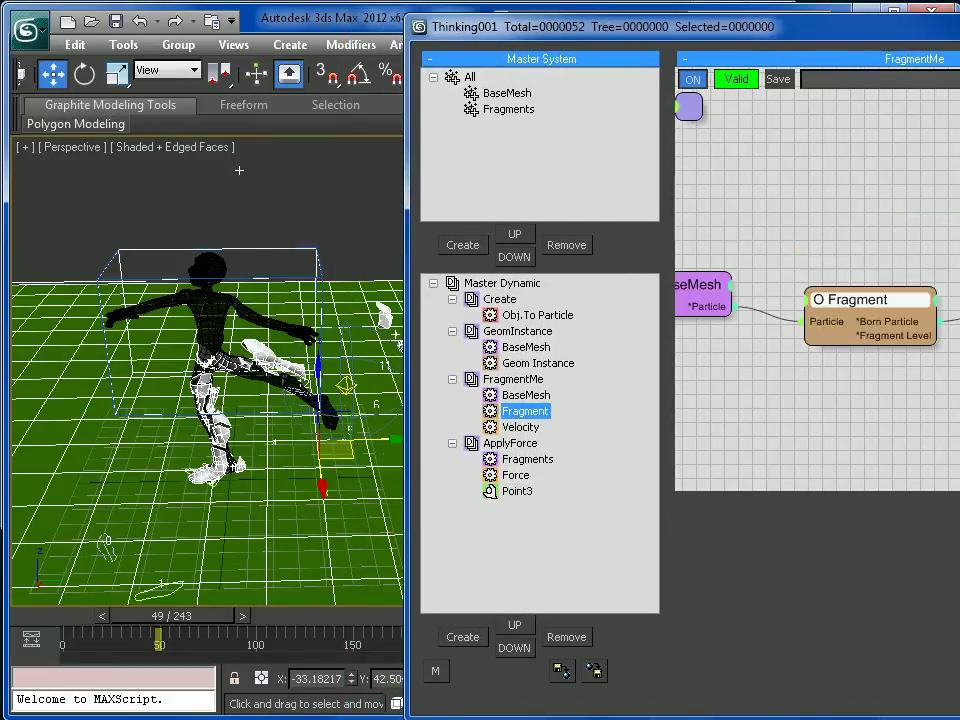
pyautogui.moveTo(711, 30); pyautogui.dragTo(308, 21)
pyautogui.moveTo(790, 565); pyautogui.dragTo(829, 332)
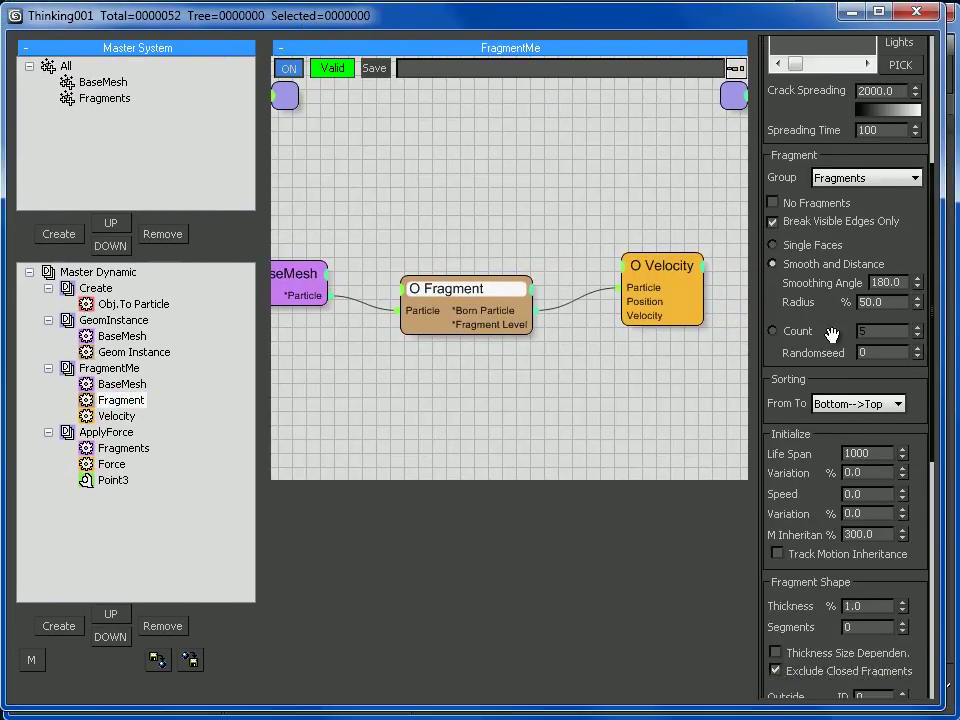
pyautogui.write('150')
pyautogui.press('Return')
pyautogui.click(851, 14)
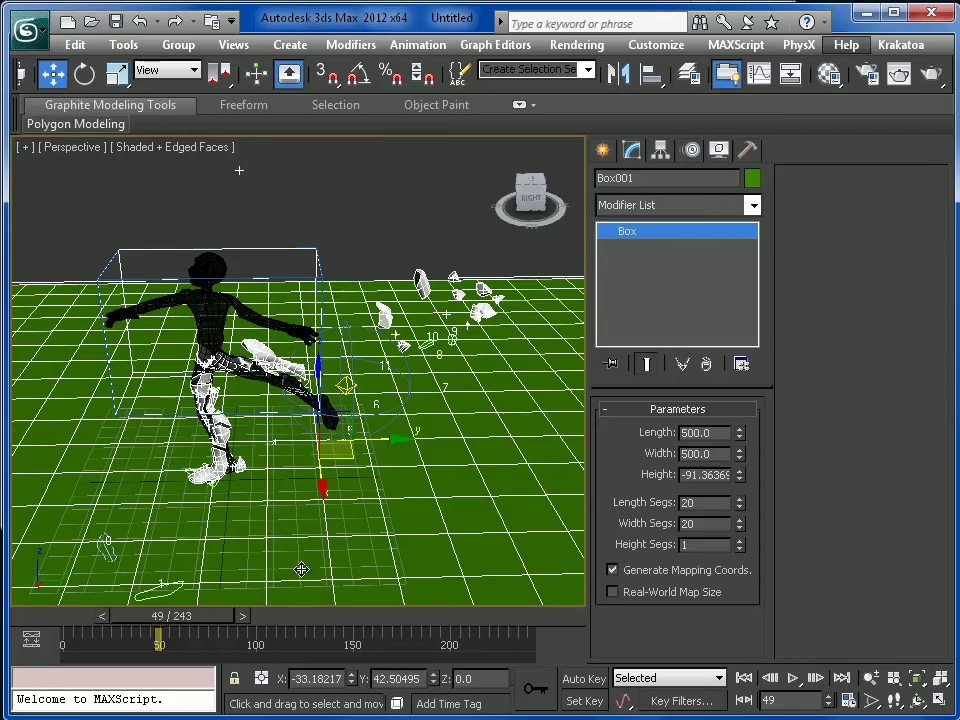
# Review the fragments' motion by stepping through and playing the animation from frame 28, and return to the first frame.
pyautogui.moveTo(160, 617); pyautogui.dragTo(129, 618)
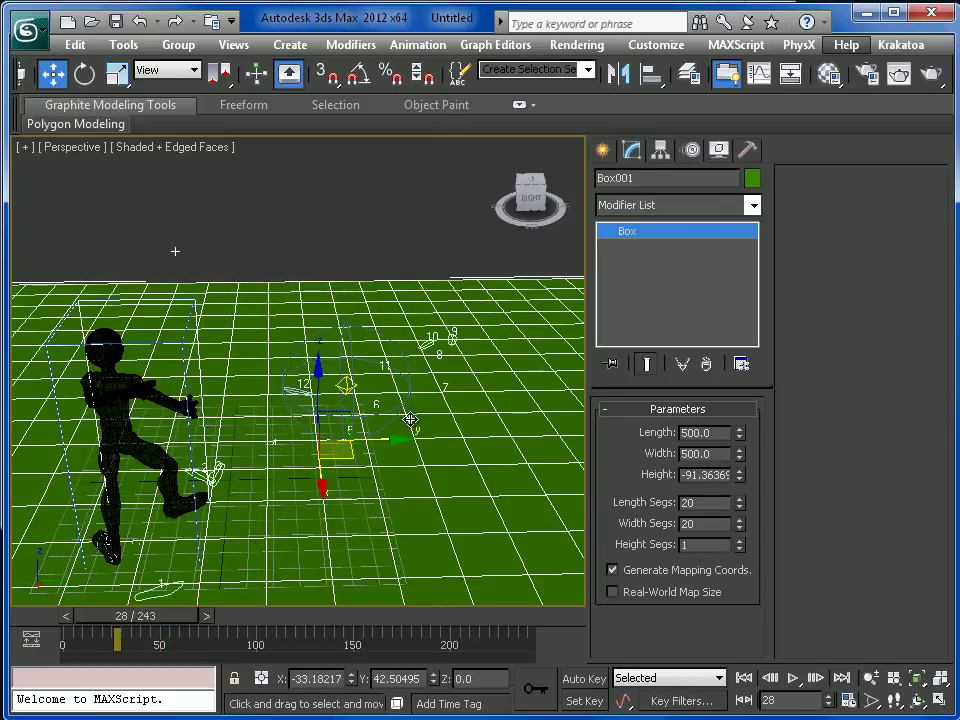
pyautogui.moveTo(332, 527); pyautogui.dragTo(337, 472, button='middle')
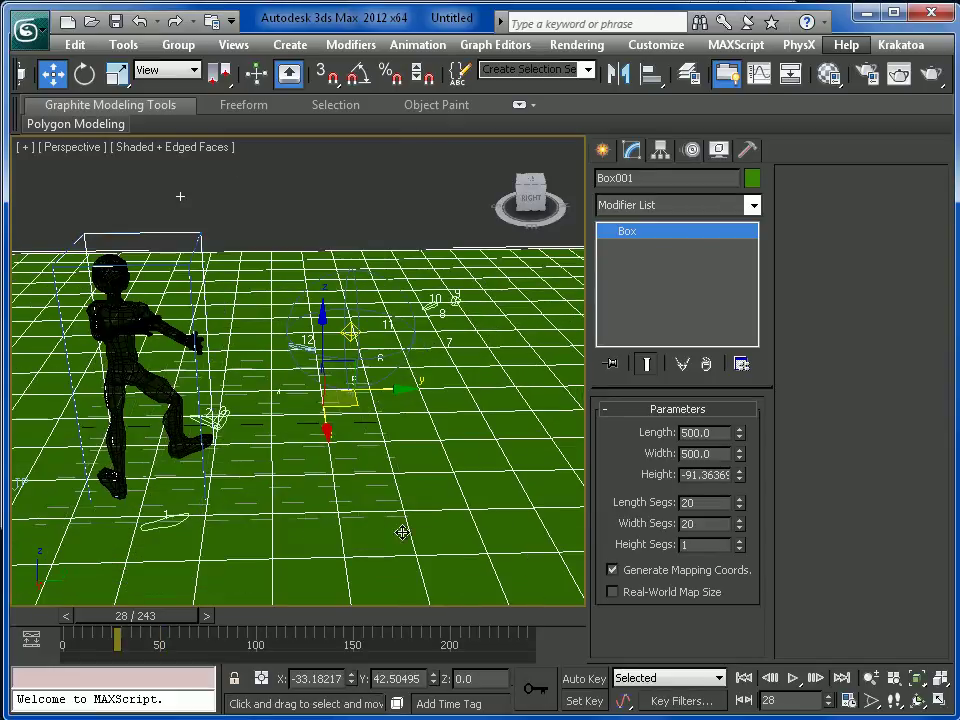
pyautogui.click(816, 678)
pyautogui.click(816, 678)
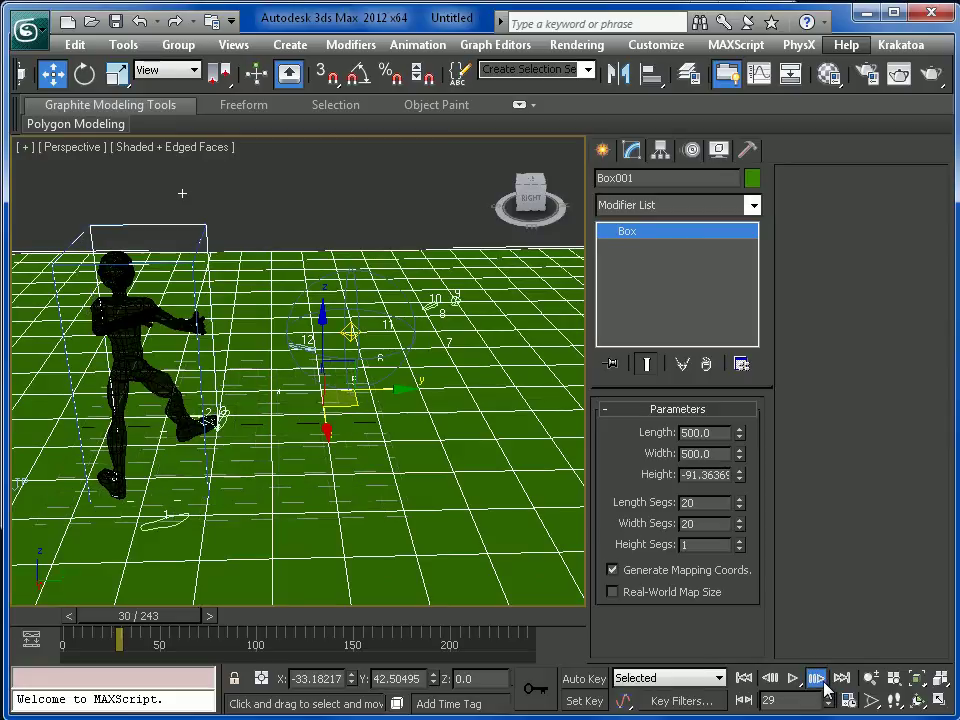
pyautogui.click(816, 678)
pyautogui.click(816, 678)
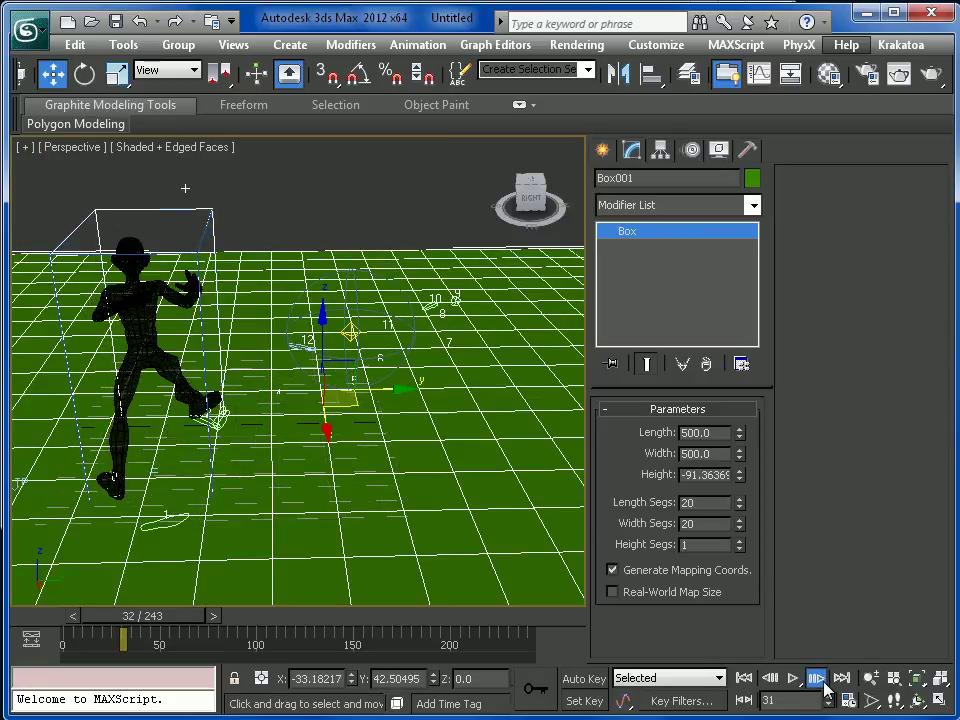
pyautogui.click(818, 680)
pyautogui.click(795, 680)
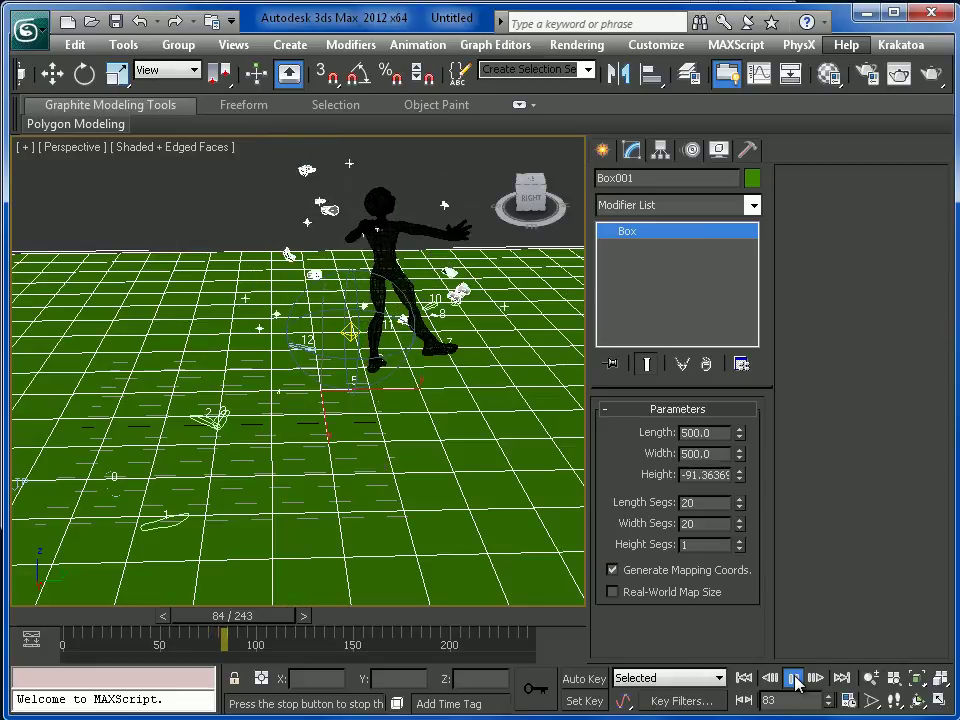
pyautogui.click(794, 679)
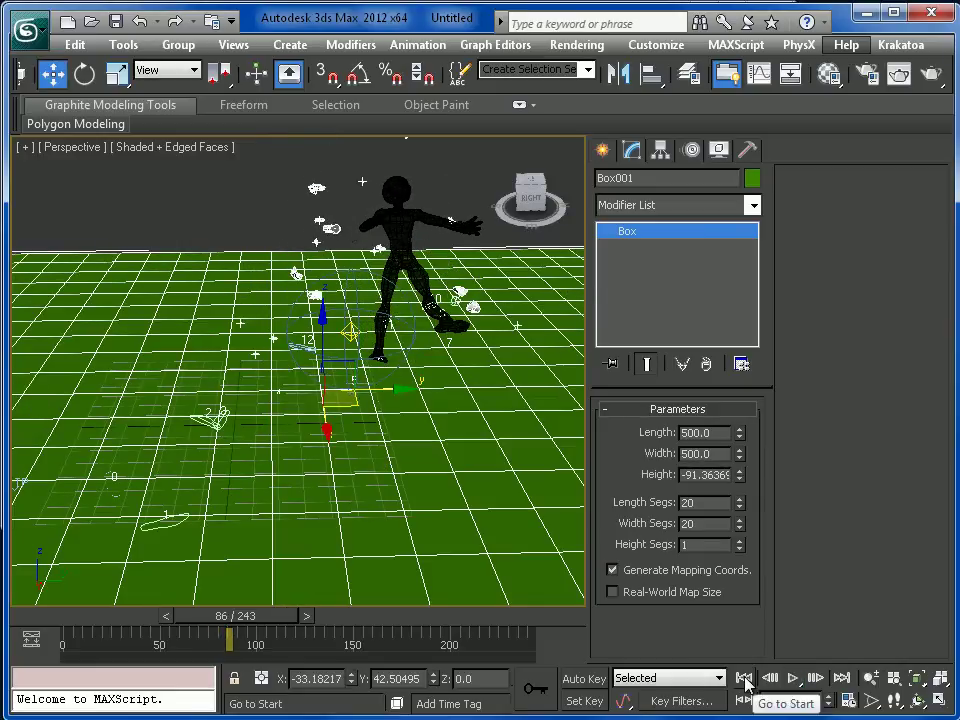
pyautogui.click(745, 679)
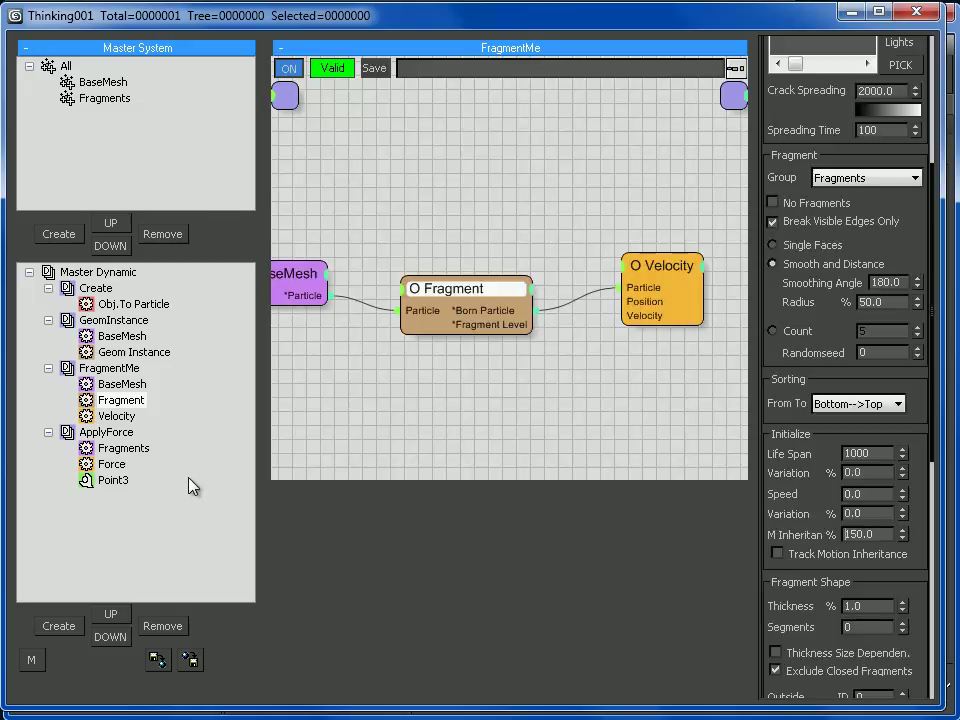
# Create a new dynamic set under Master Dynamic in the Thinking window and name it SC.
pyautogui.moveTo(509, 399); pyautogui.dragTo(555, 436, button='middle')
pyautogui.moveTo(621, 404); pyautogui.dragTo(636, 440, button='middle')
pyautogui.click(98, 272)
pyautogui.click(58, 626)
pyautogui.click(108, 496)
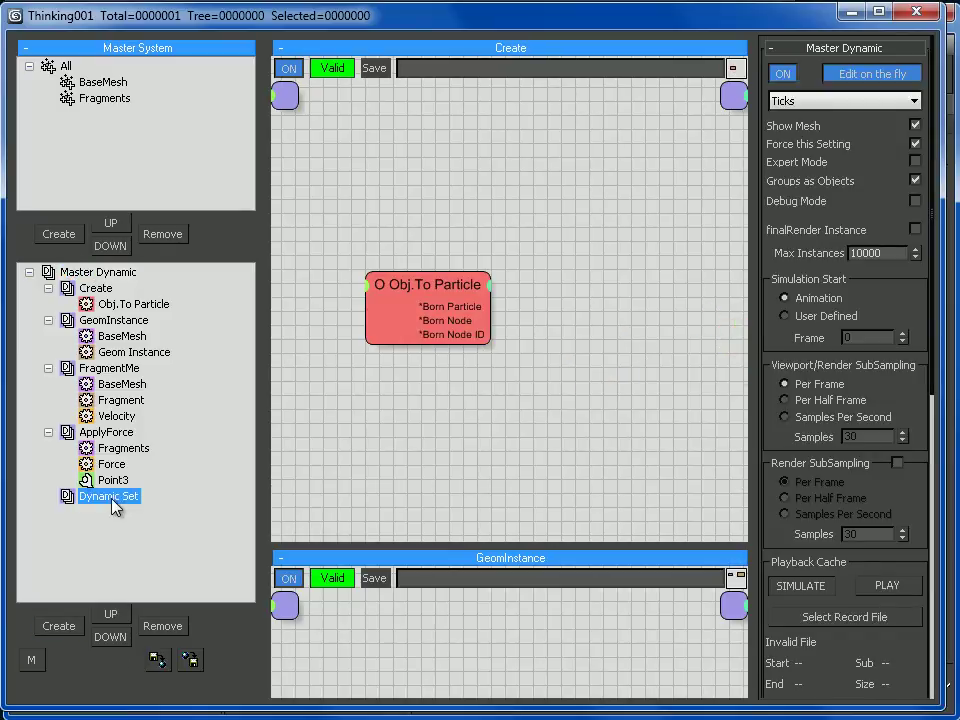
pyautogui.click(136, 499)
pyautogui.write('SC')
pyautogui.press('Return')
# Add a ShapeCollision SC operator to the SC dynamic set and enlarge the wiring area to fit it.
pyautogui.rightClick(295, 145)
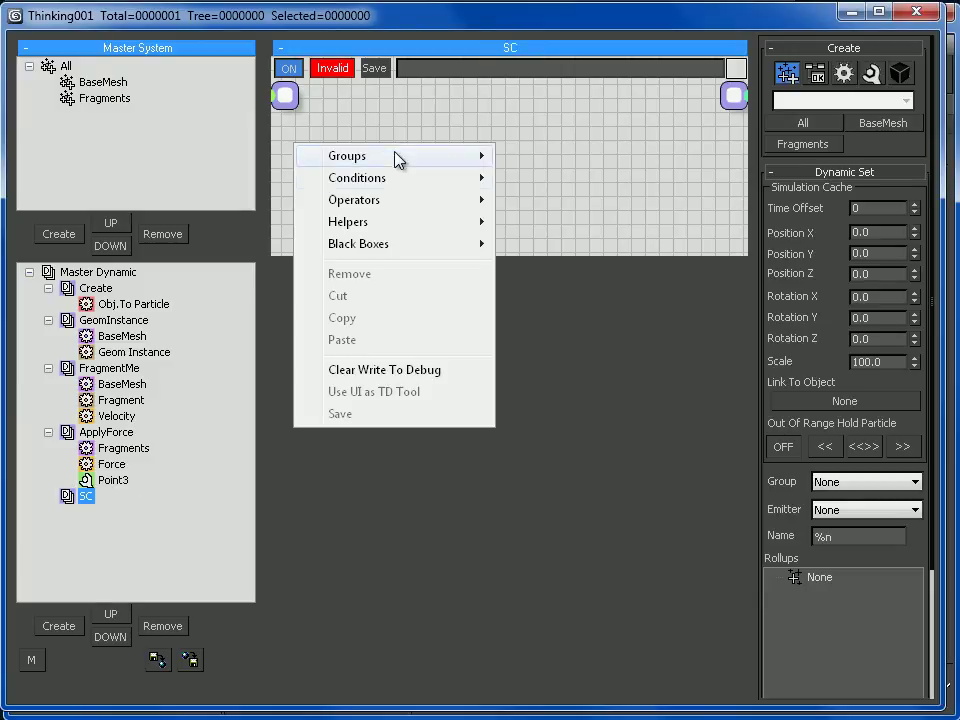
pyautogui.moveTo(400, 158)
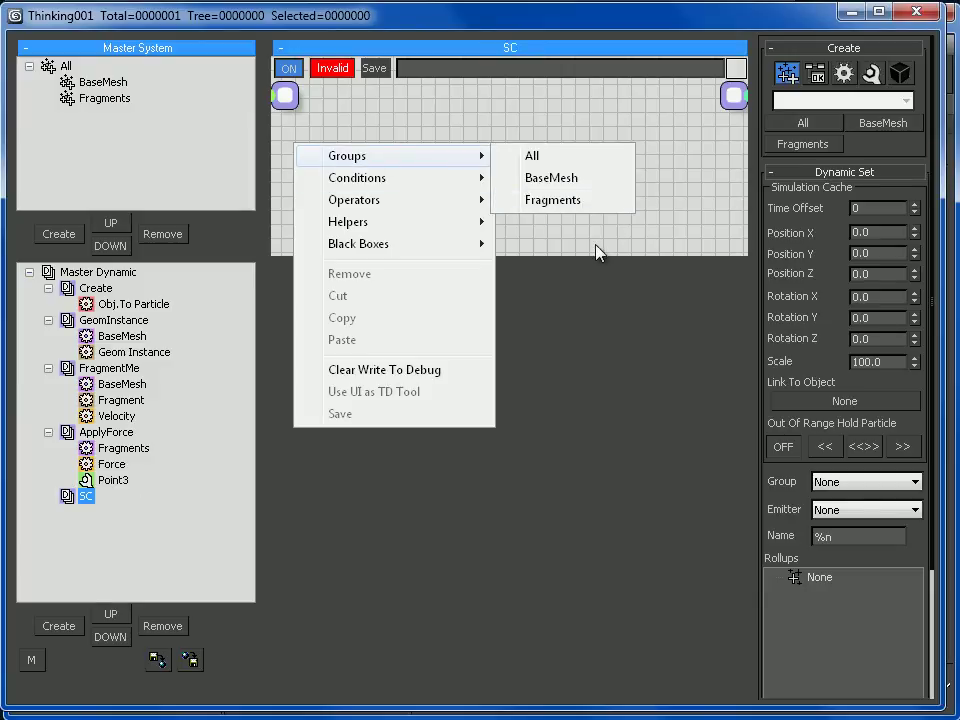
pyautogui.rightClick(371, 165)
pyautogui.moveTo(461, 221)
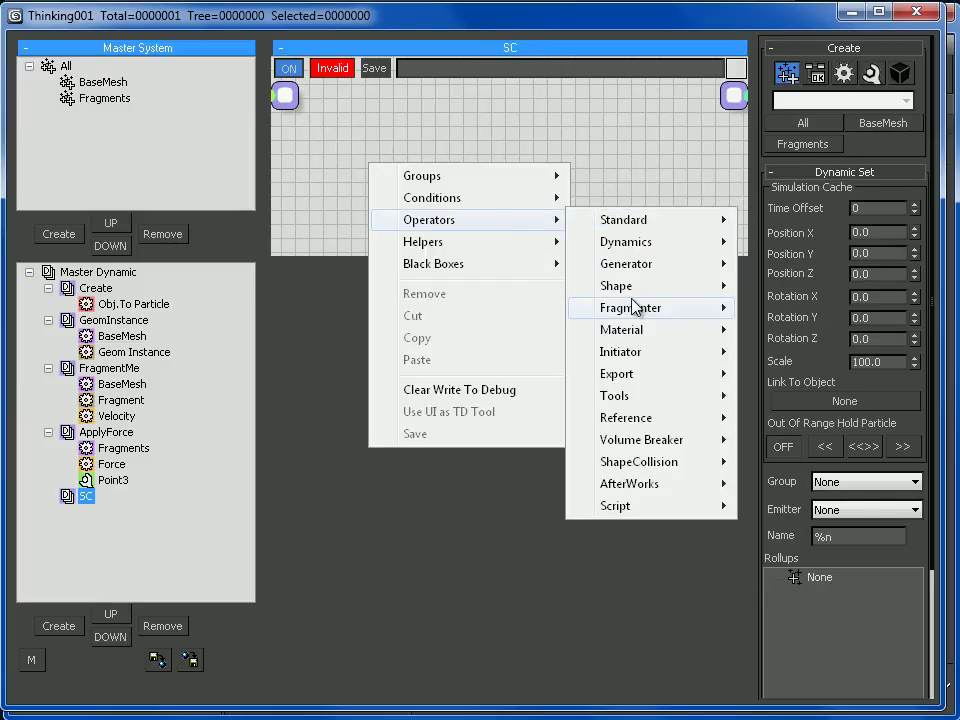
pyautogui.moveTo(660, 467)
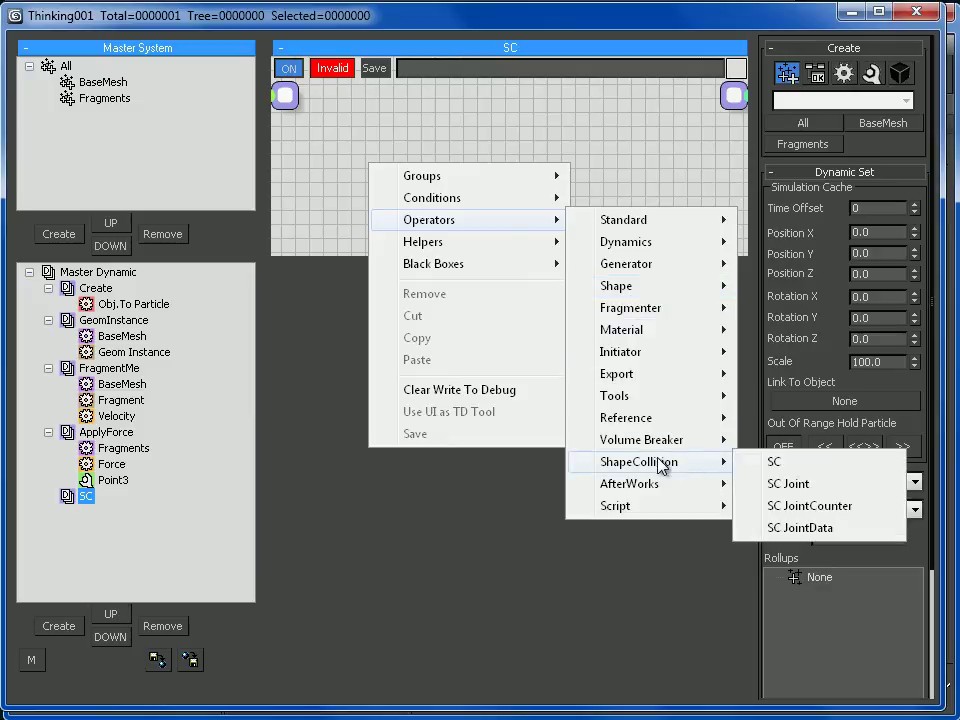
pyautogui.click(775, 462)
pyautogui.moveTo(659, 255); pyautogui.dragTo(659, 514)
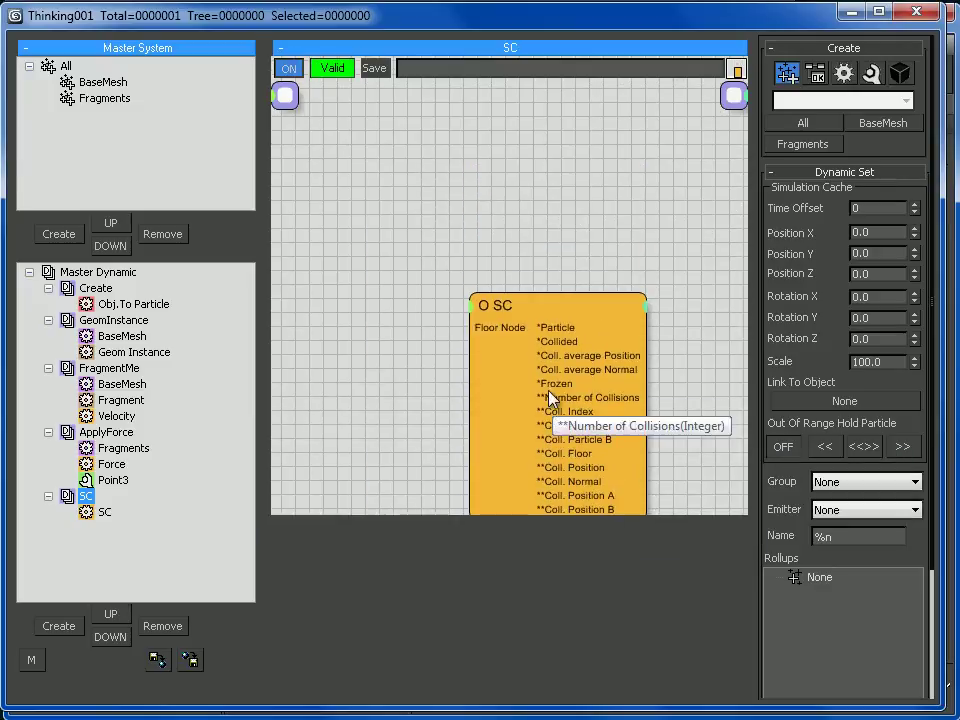
pyautogui.moveTo(532, 310); pyautogui.dragTo(539, 262)
# Add a Node helper beside the SC operator and wire its Node output to the operator's Floor Node input.
pyautogui.rightClick(345, 298)
pyautogui.moveTo(500, 378)
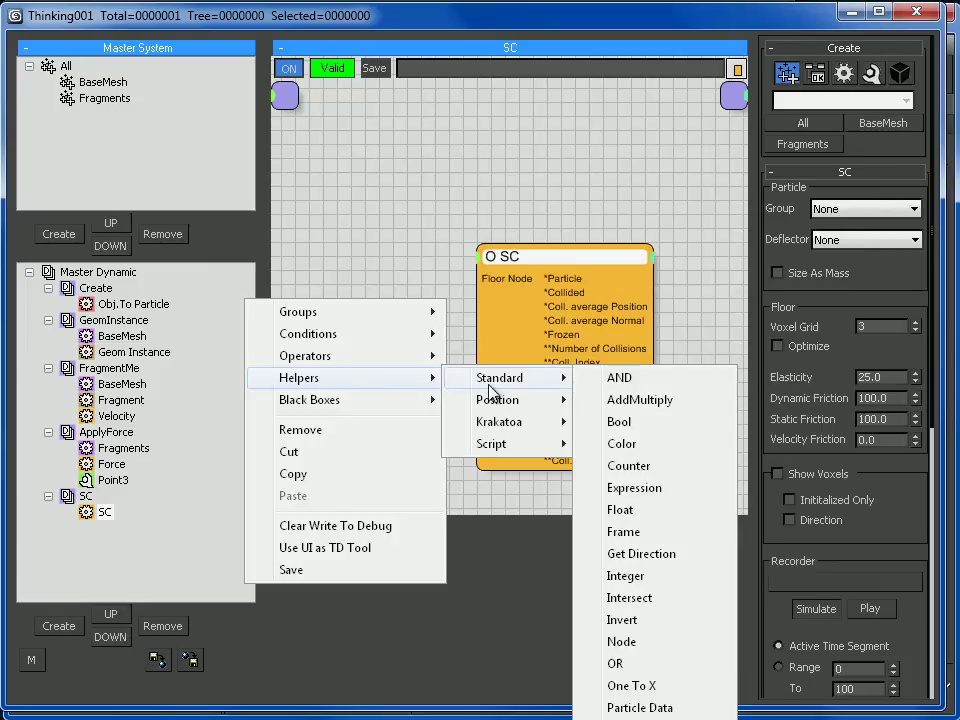
pyautogui.click(623, 642)
pyautogui.moveTo(499, 288); pyautogui.dragTo(501, 279)
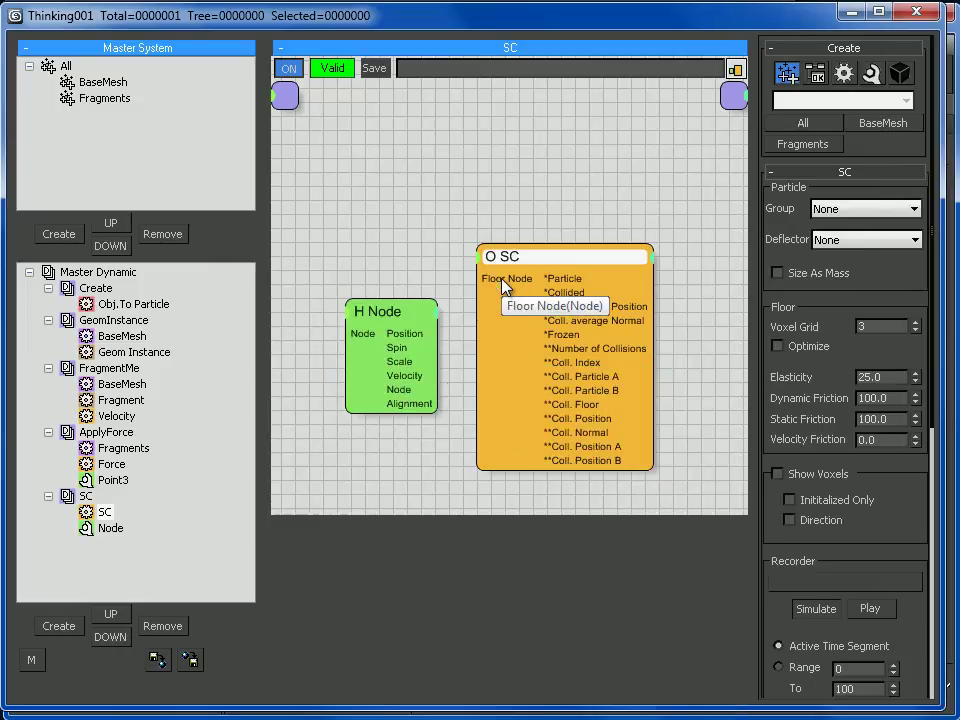
pyautogui.moveTo(403, 392); pyautogui.dragTo(500, 285)
# Pick the ground box Box001 in the viewport as the Node helper's object.
pyautogui.click(390, 316)
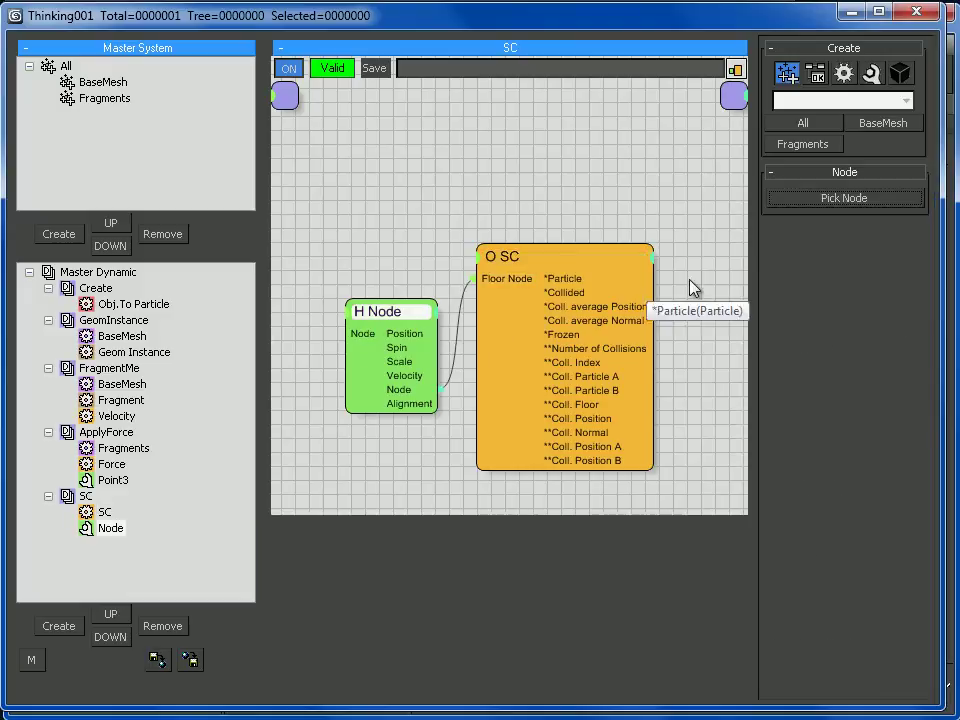
pyautogui.click(846, 197)
pyautogui.moveTo(724, 31); pyautogui.dragTo(726, 557)
pyautogui.press('w')
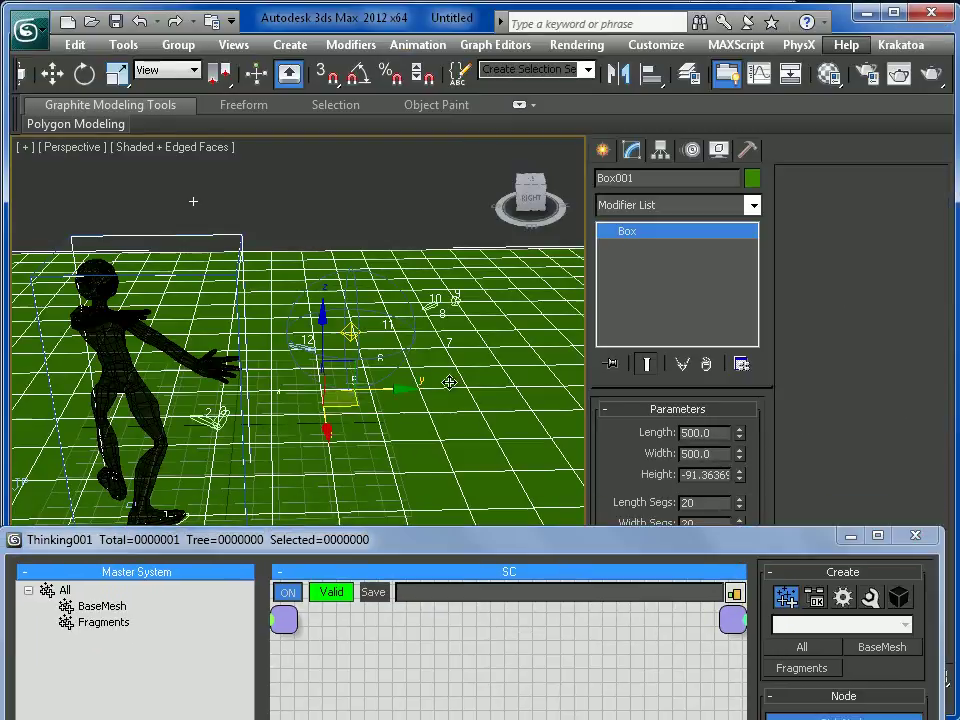
pyautogui.moveTo(612, 549); pyautogui.dragTo(636, 86)
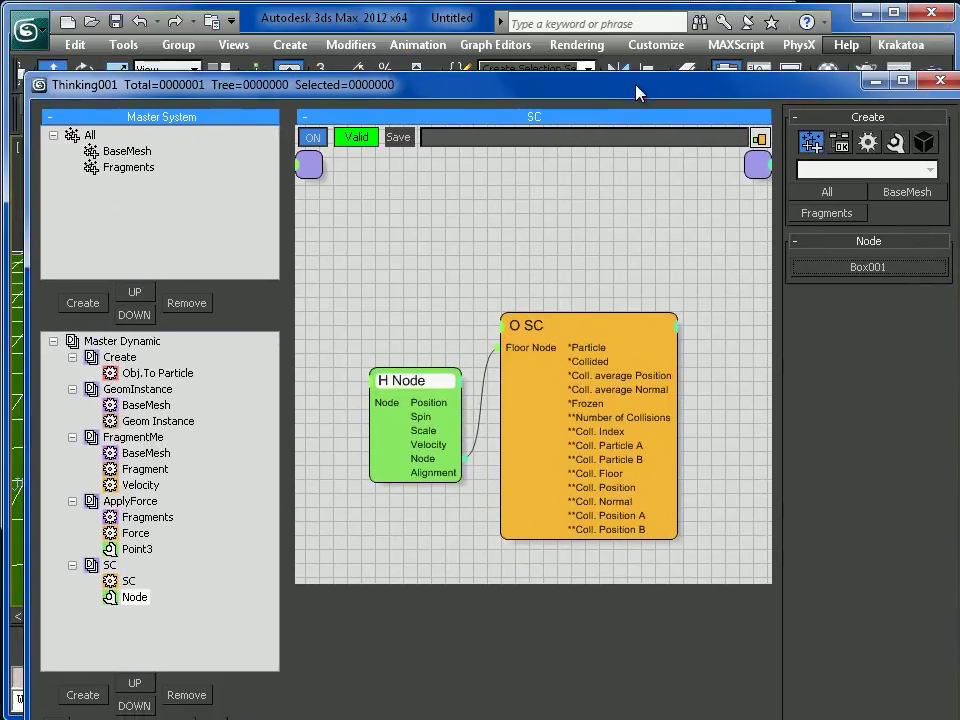
# Set the SC operator's particle group to Fragments and its deflector to BaseMesh.
pyautogui.click(580, 336)
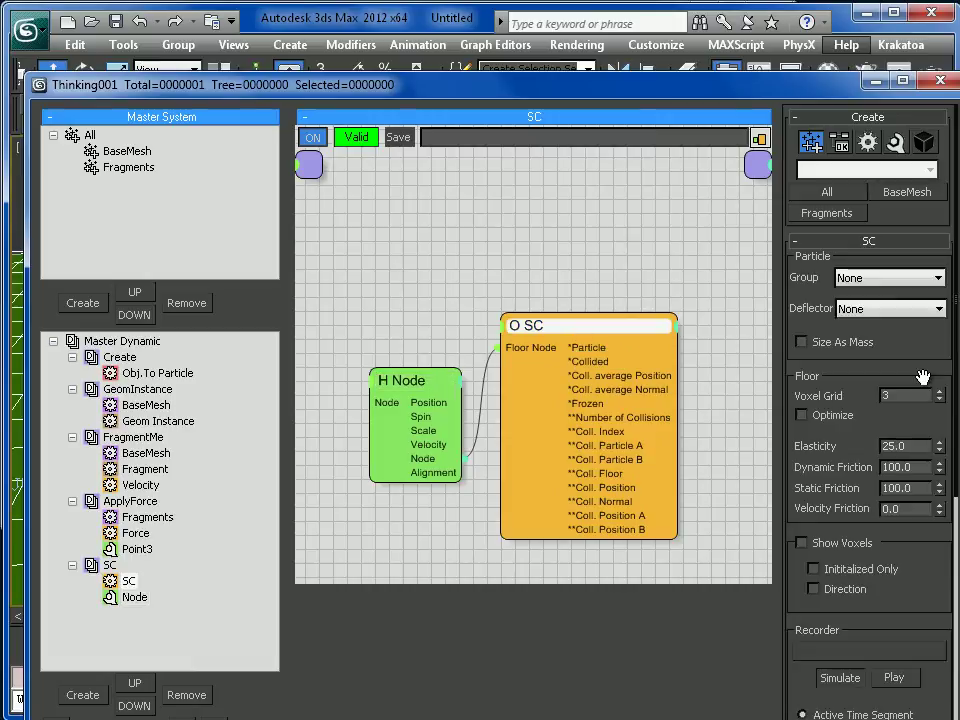
pyautogui.click(884, 280)
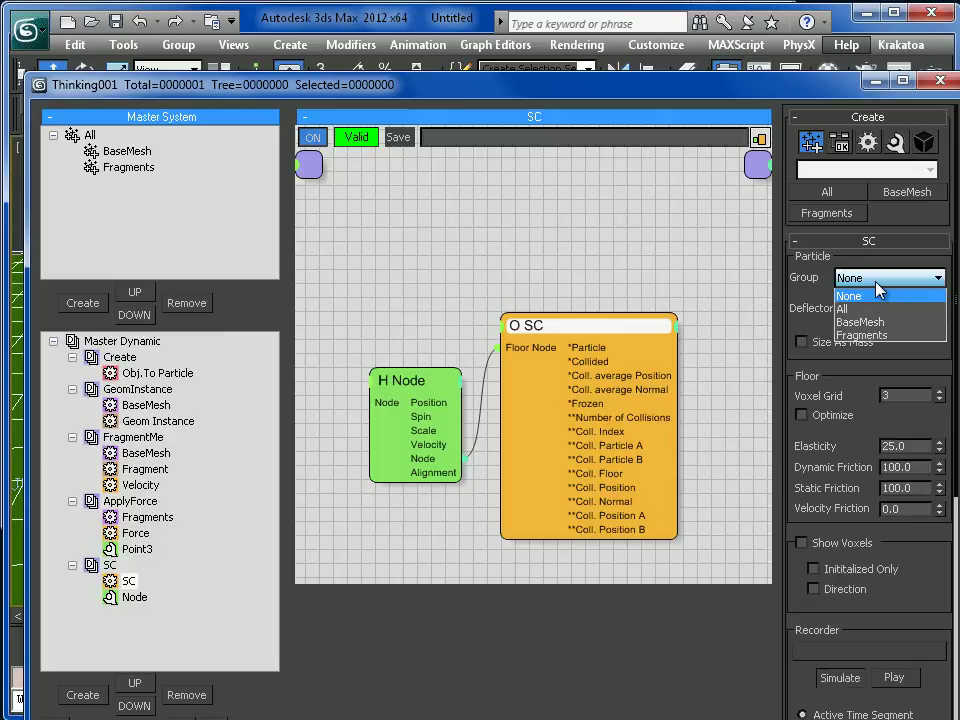
pyautogui.click(875, 335)
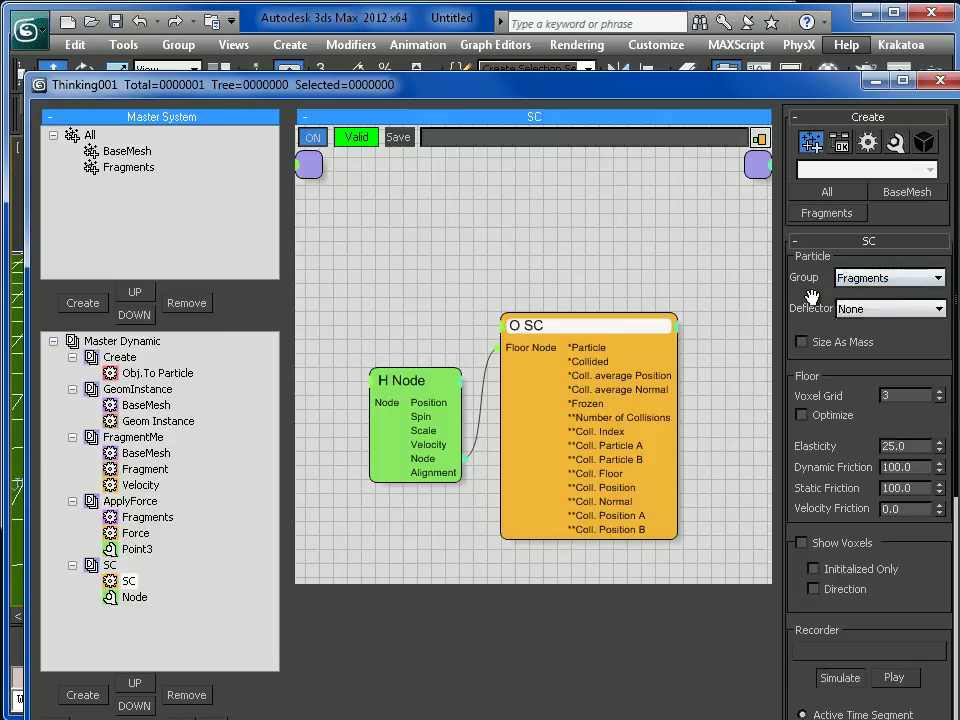
pyautogui.moveTo(816, 277); pyautogui.dragTo(817, 264)
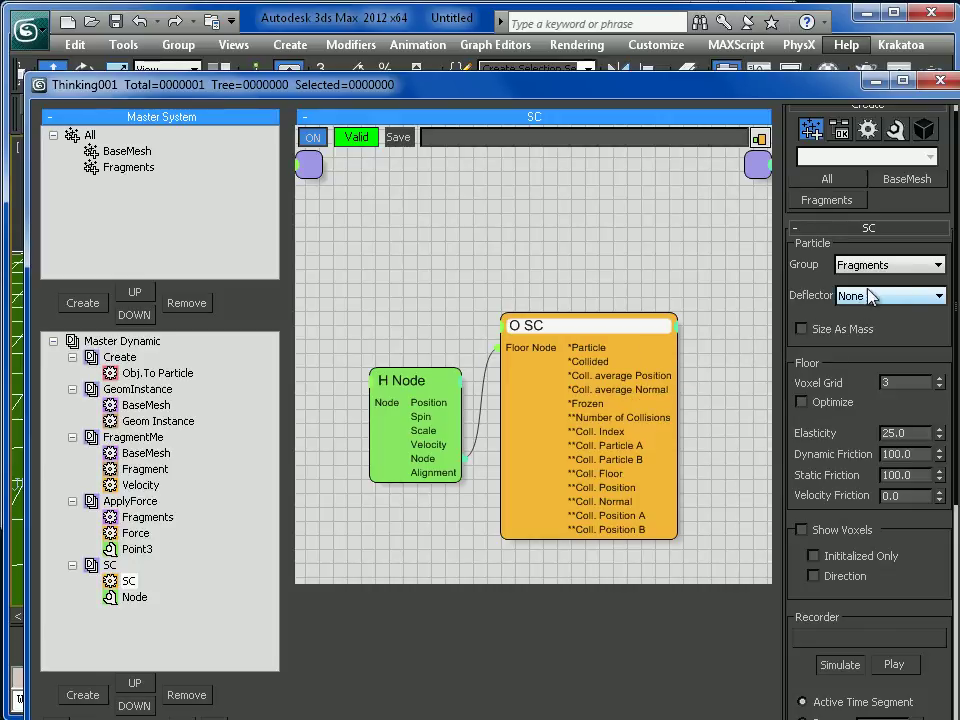
pyautogui.click(869, 305)
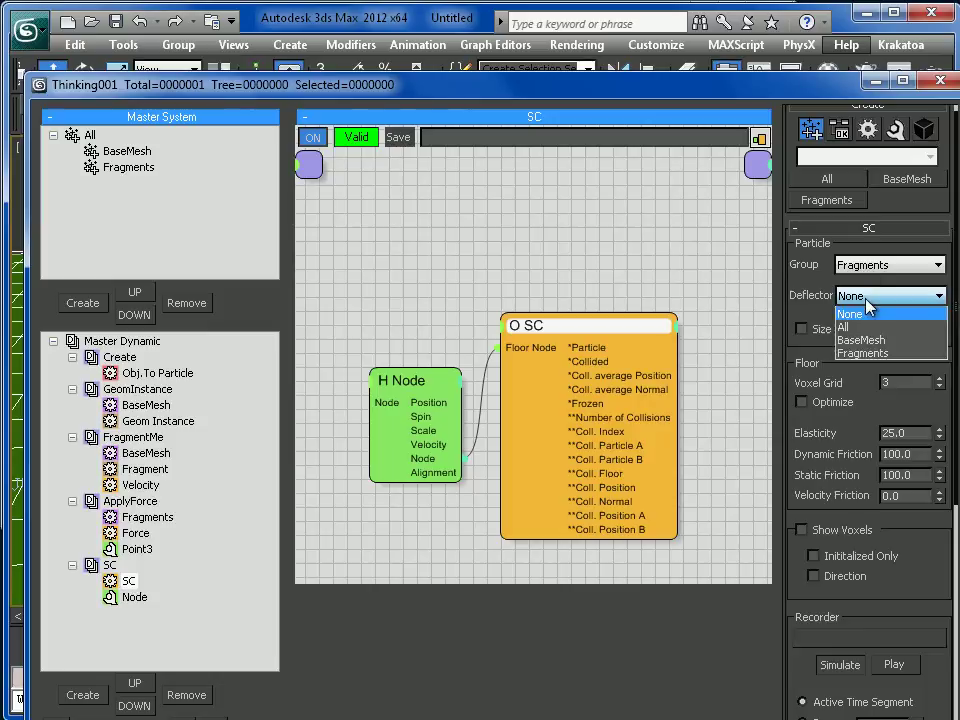
pyautogui.click(866, 342)
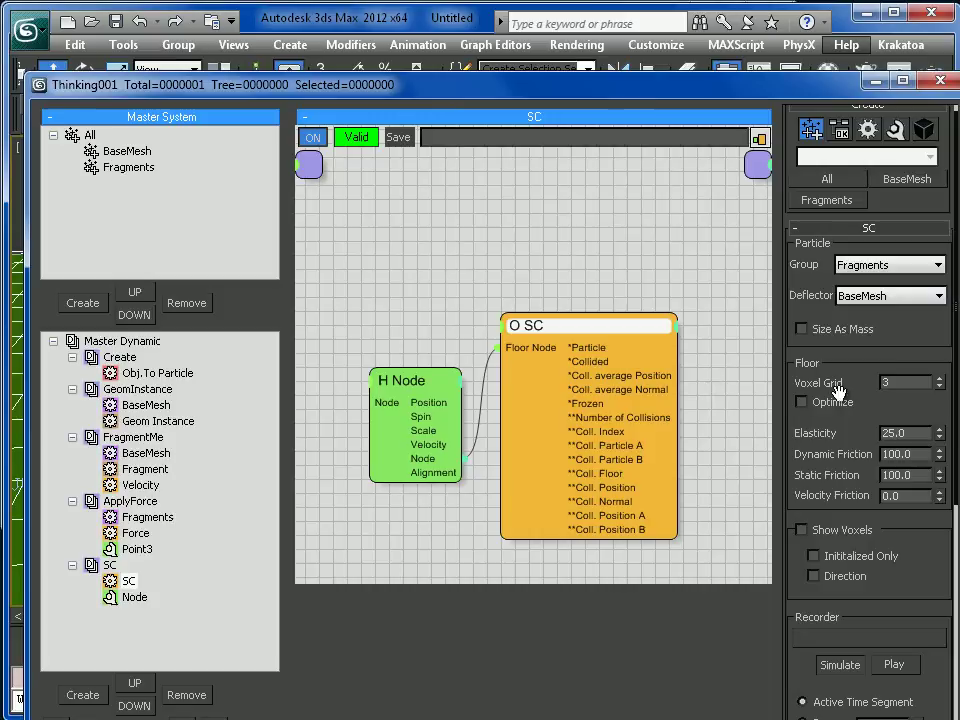
# Set the voxel grid in the SC operator's Floor settings to 5.
pyautogui.scroll(-3, 842, 452)
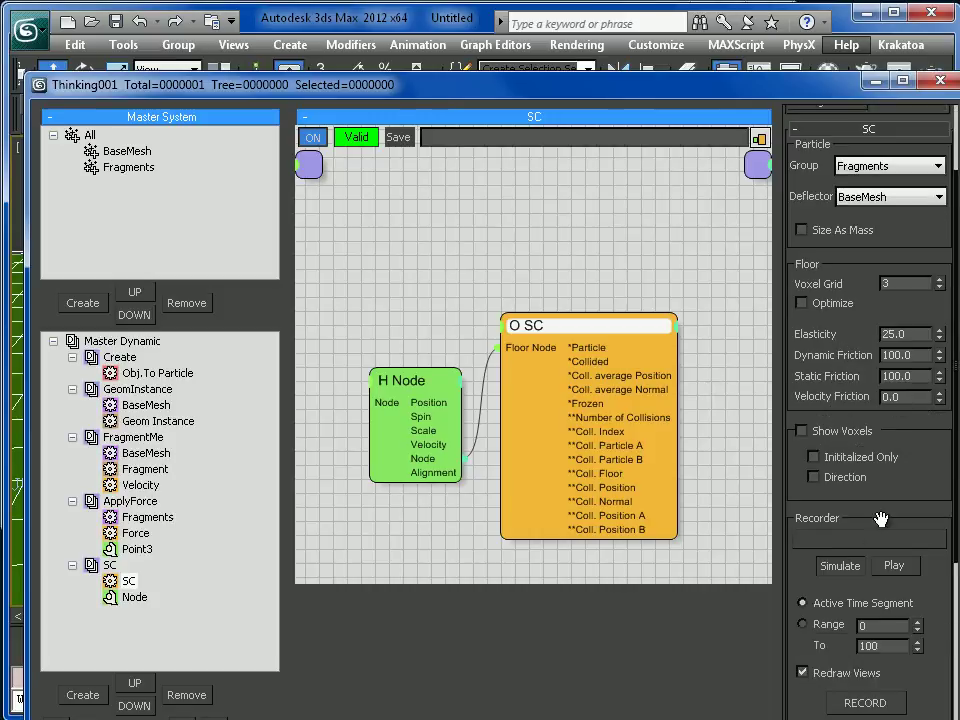
pyautogui.scroll(-2, 890, 480)
pyautogui.moveTo(900, 418); pyautogui.dragTo(902, 369)
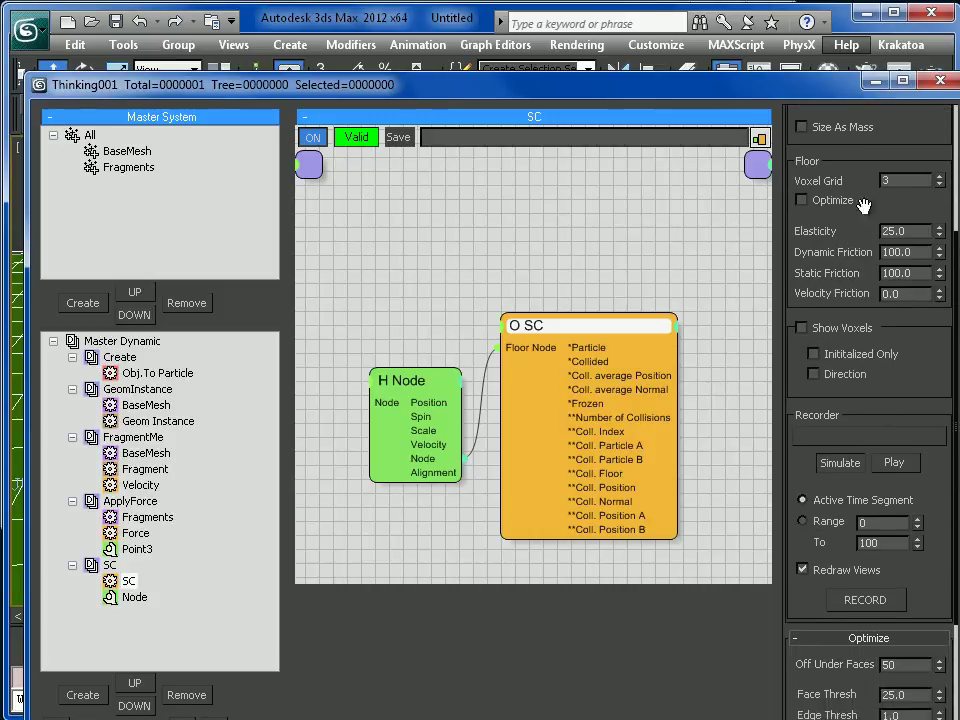
pyautogui.moveTo(896, 182); pyautogui.dragTo(800, 202)
pyautogui.write('5')
# Set the collision value in the SC operator's Physics settings to 10 and minimise the Thinking window.
pyautogui.scroll(-3, 814, 133)
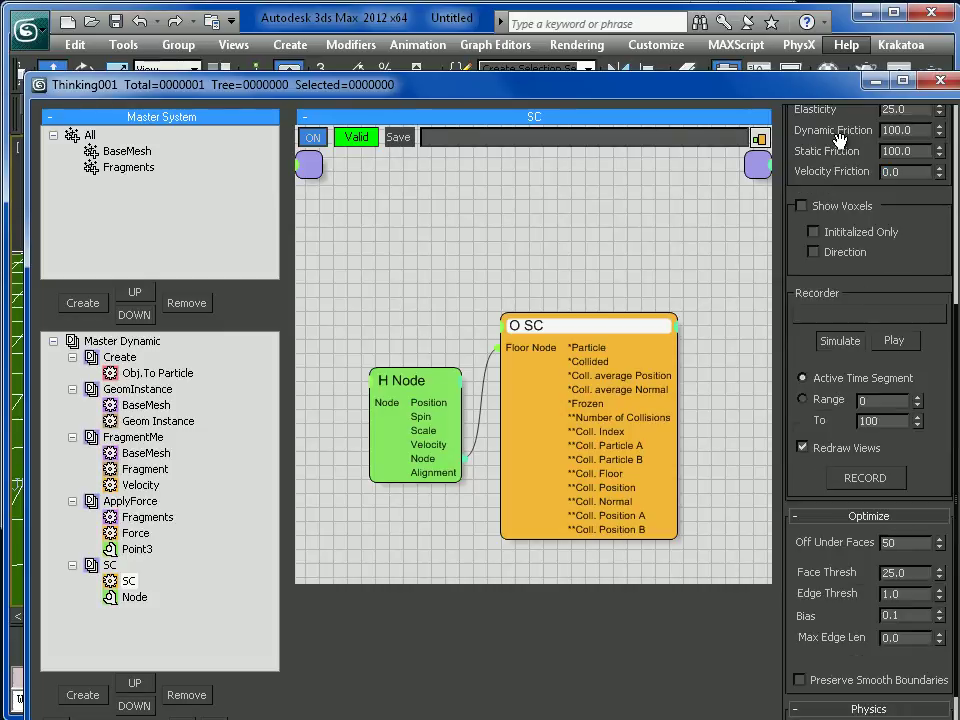
pyautogui.scroll(4, 853, 341)
pyautogui.scroll(-5, 853, 341)
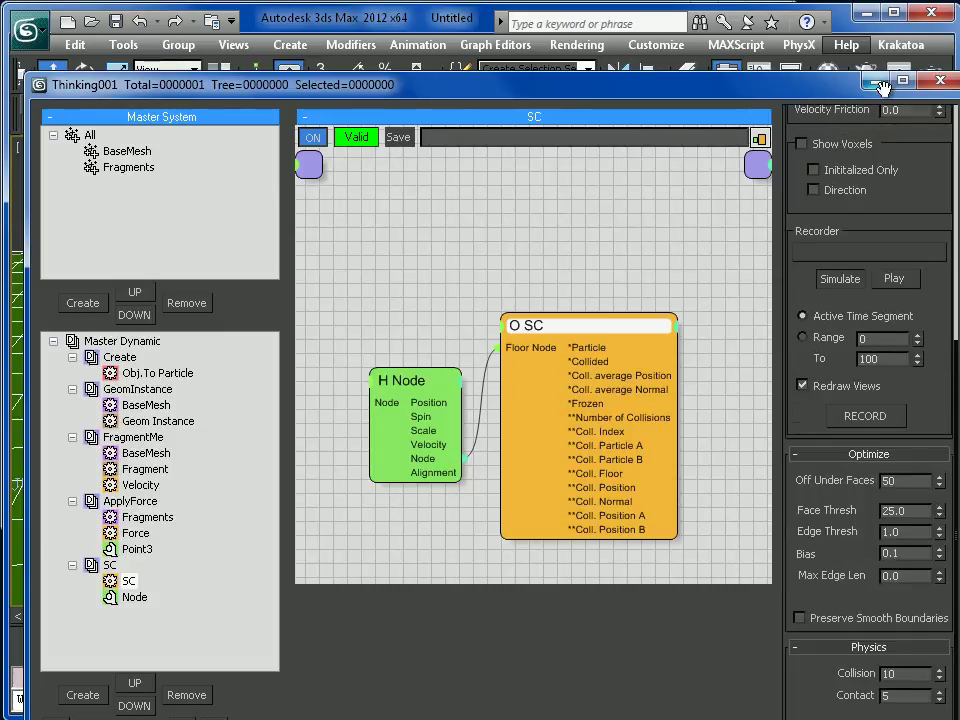
pyautogui.scroll(6, 828, 326)
pyautogui.scroll(-7, 836, 253)
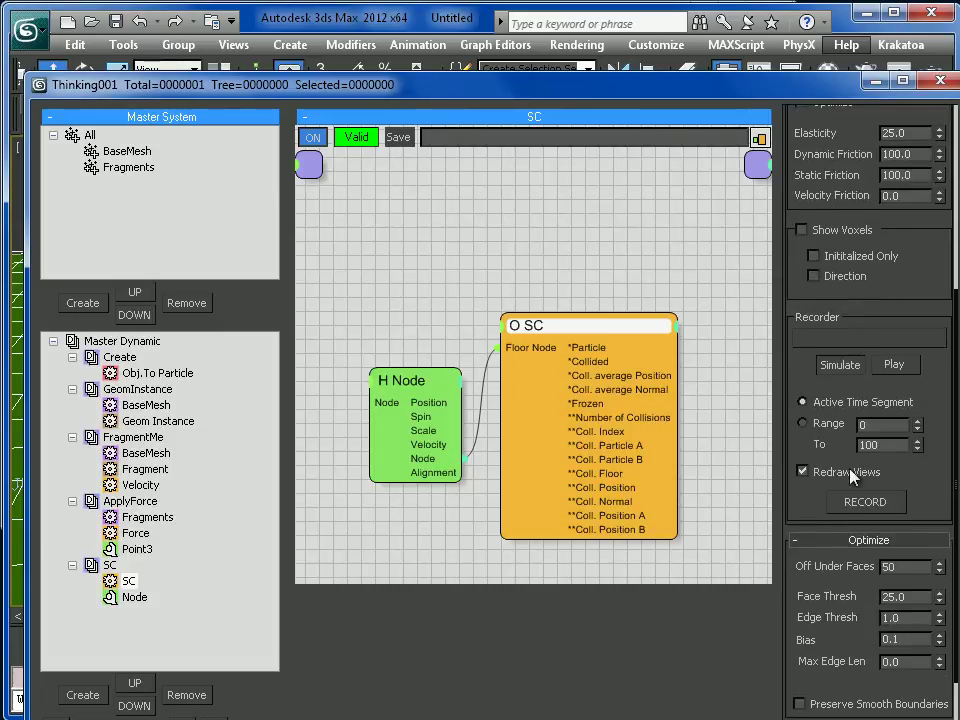
pyautogui.doubleClick(892, 618)
pyautogui.write('18')
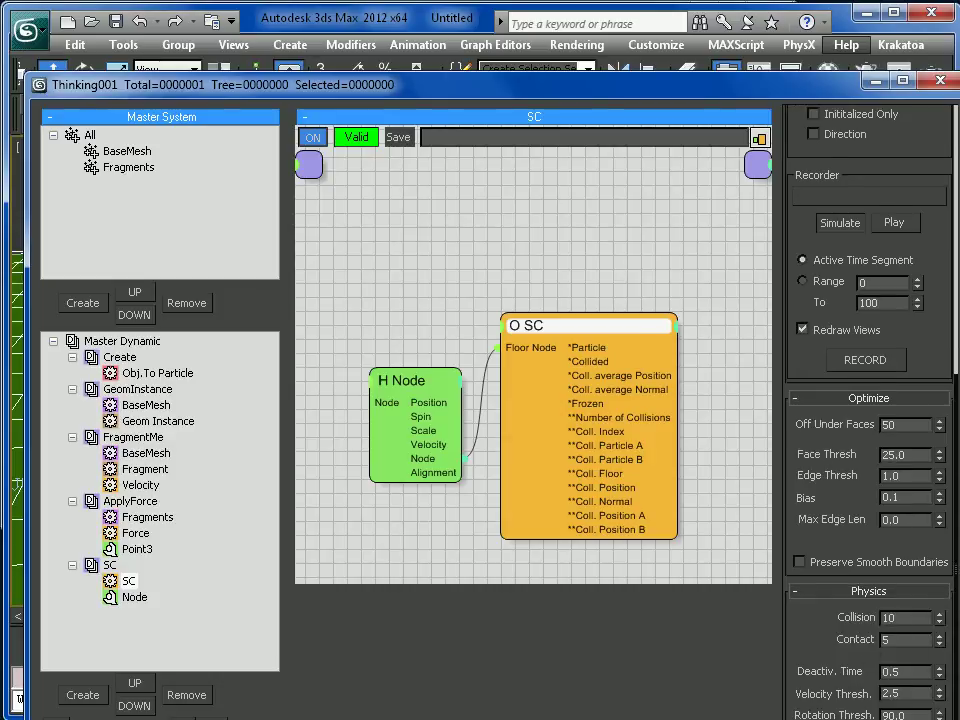
pyautogui.moveTo(836, 90); pyautogui.dragTo(830, 36)
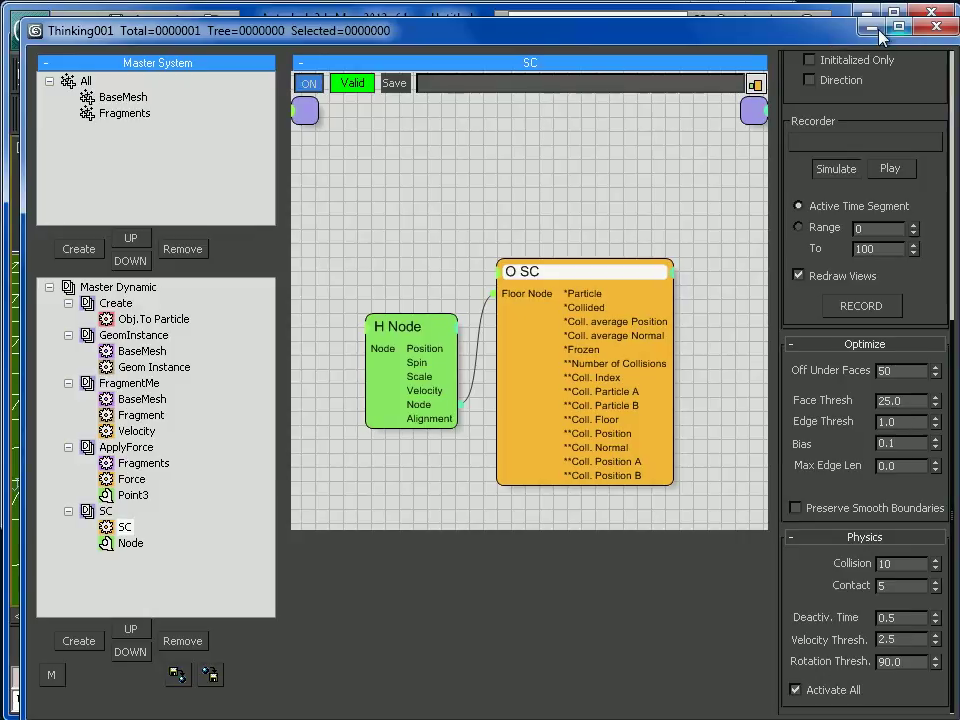
pyautogui.click(869, 29)
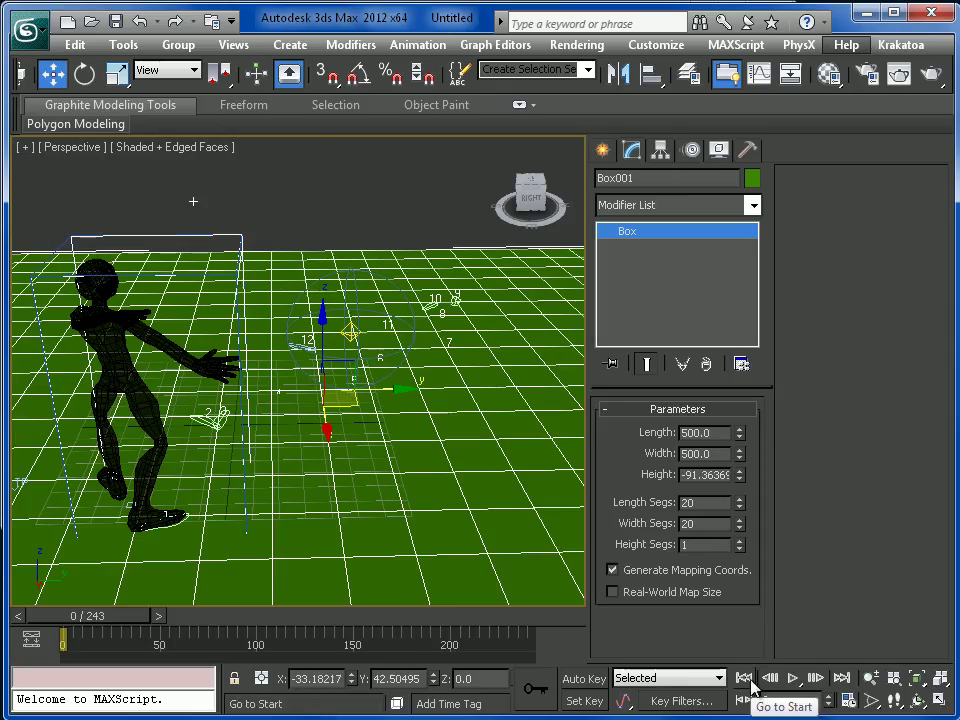
# Play the first few frames of the animation to test the shape collision setup, and stop playback.
pyautogui.click(815, 678)
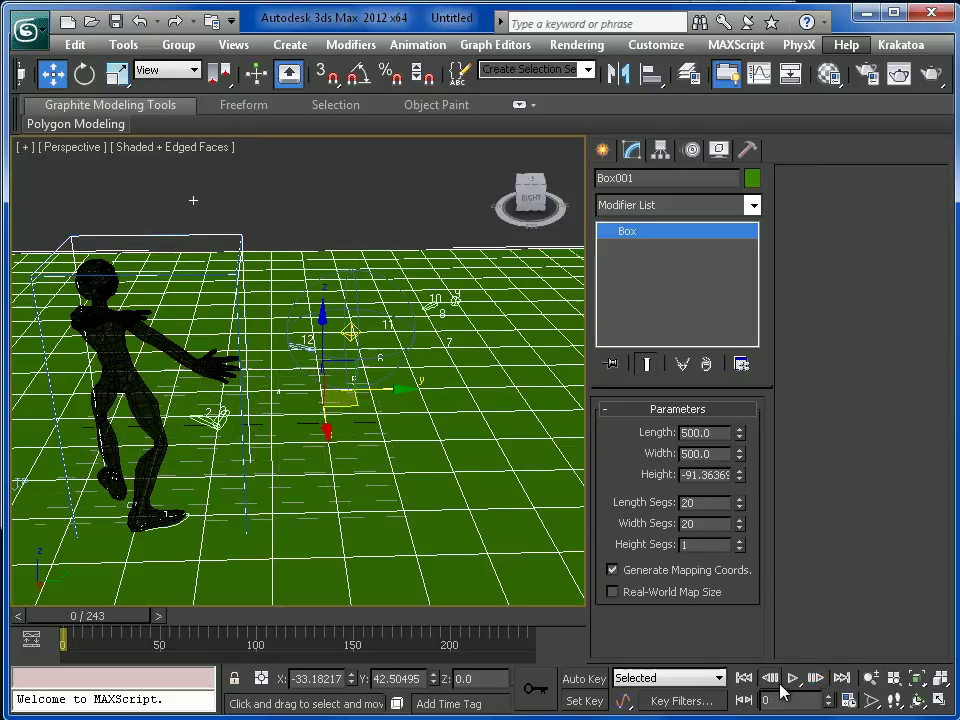
pyautogui.click(793, 679)
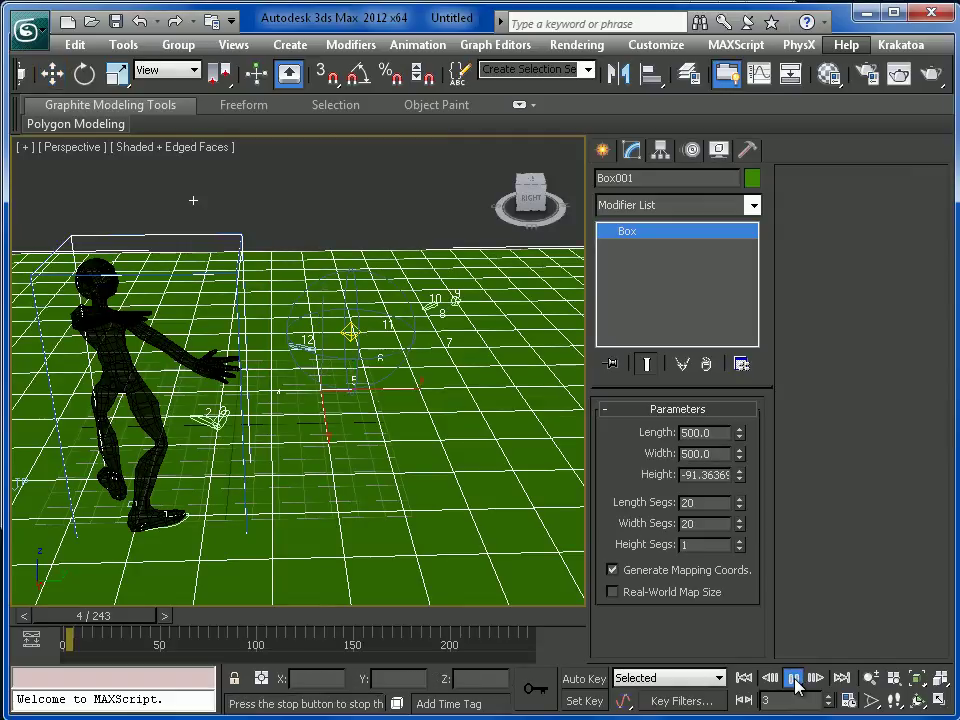
pyautogui.click(794, 680)
pyautogui.press('w')
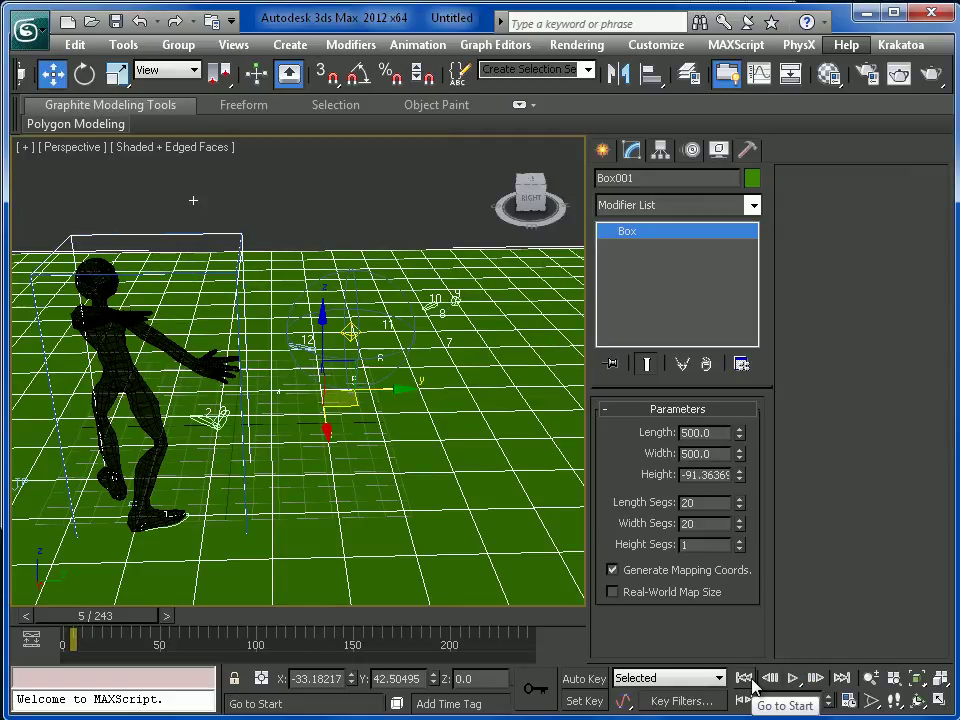
# Add a DeleteMesh modifier directly above Vol. Select in the animated character's modifier stack, accepting the topology warning.
pyautogui.moveTo(427, 518); pyautogui.dragTo(457, 505, button='middle')
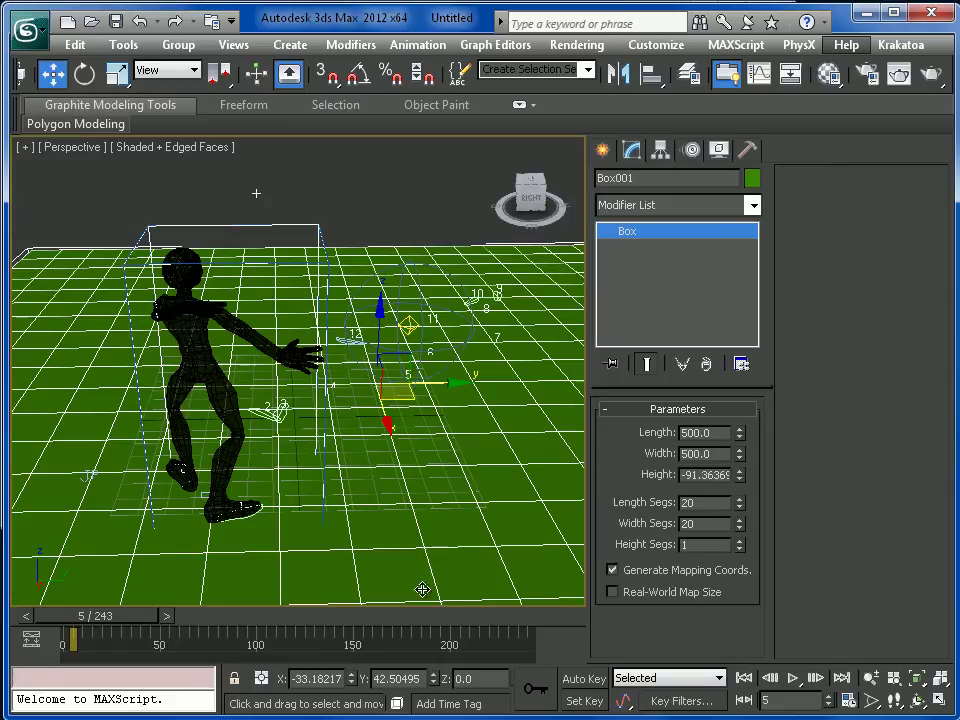
pyautogui.moveTo(484, 534); pyautogui.dragTo(408, 512, button='middle')
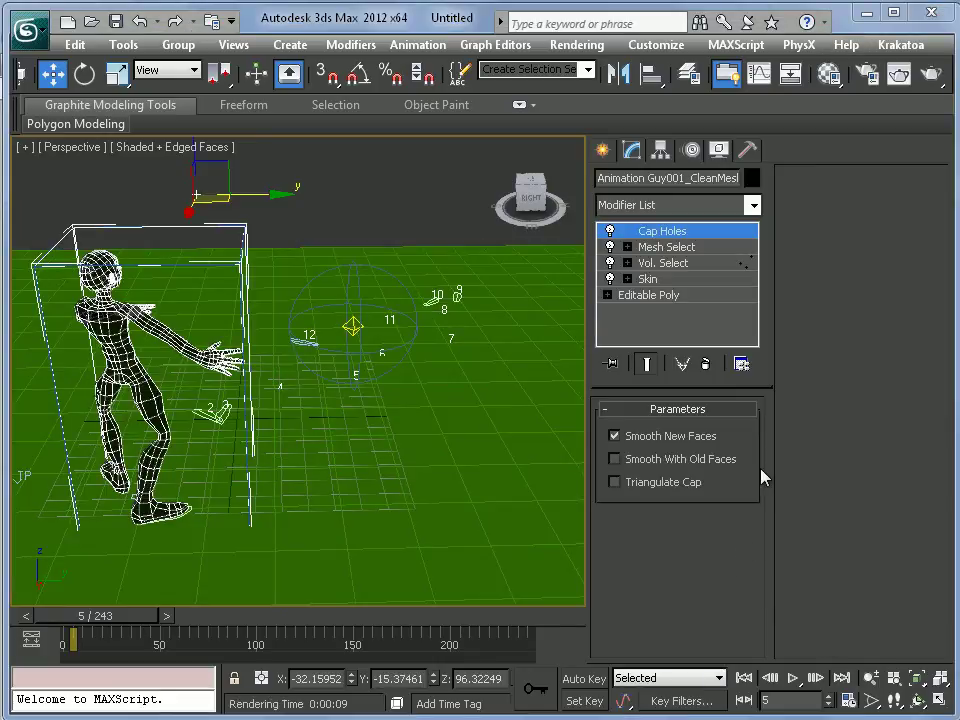
pyautogui.click(686, 272)
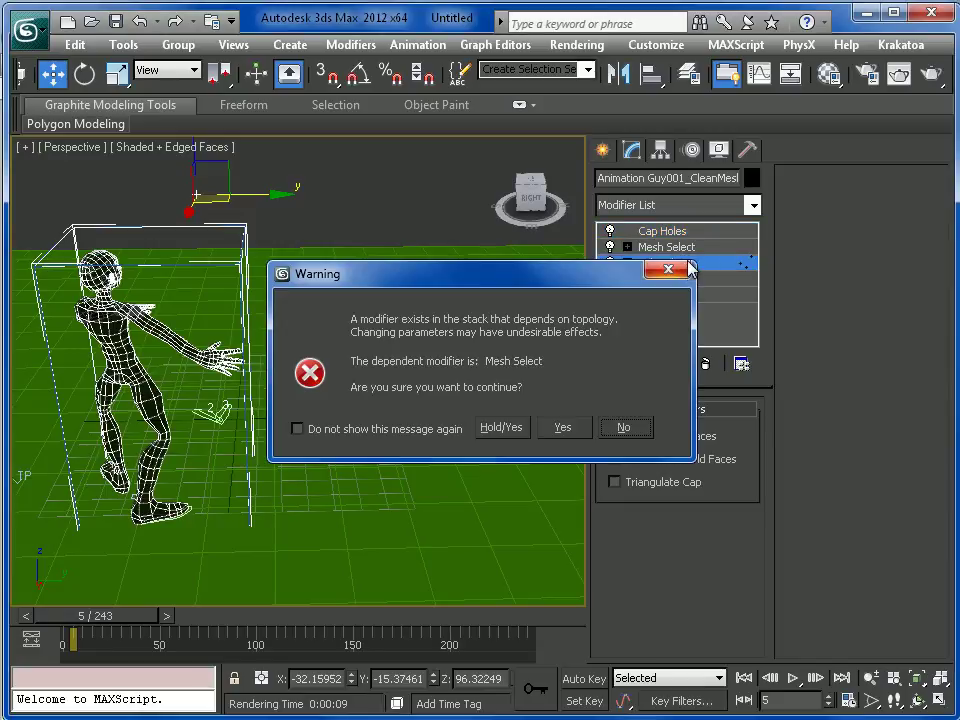
pyautogui.click(576, 428)
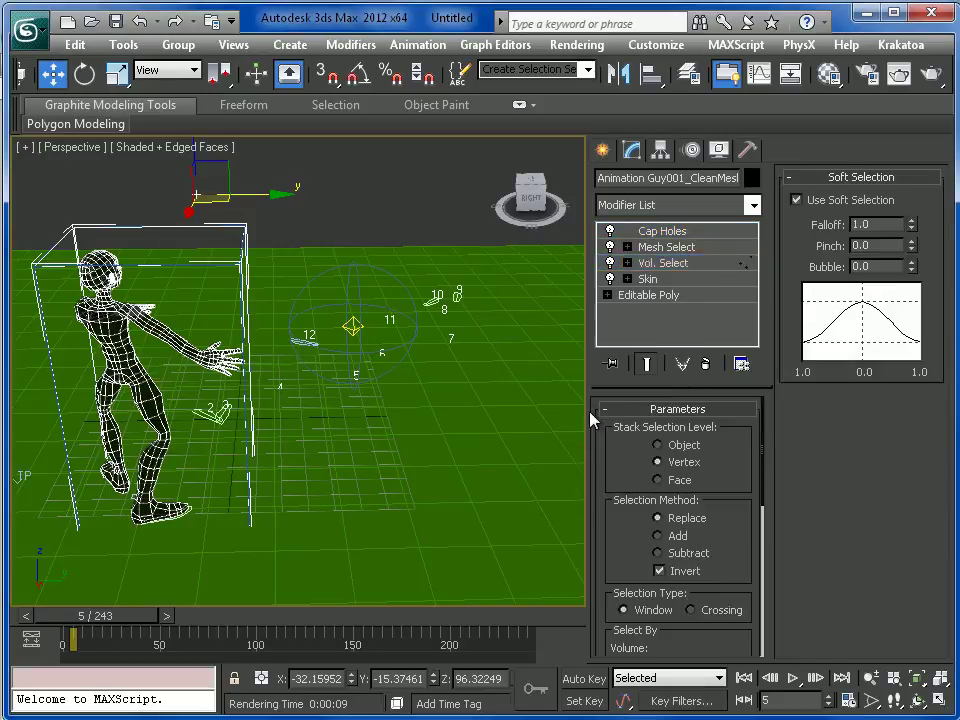
pyautogui.click(716, 207)
pyautogui.press('d')
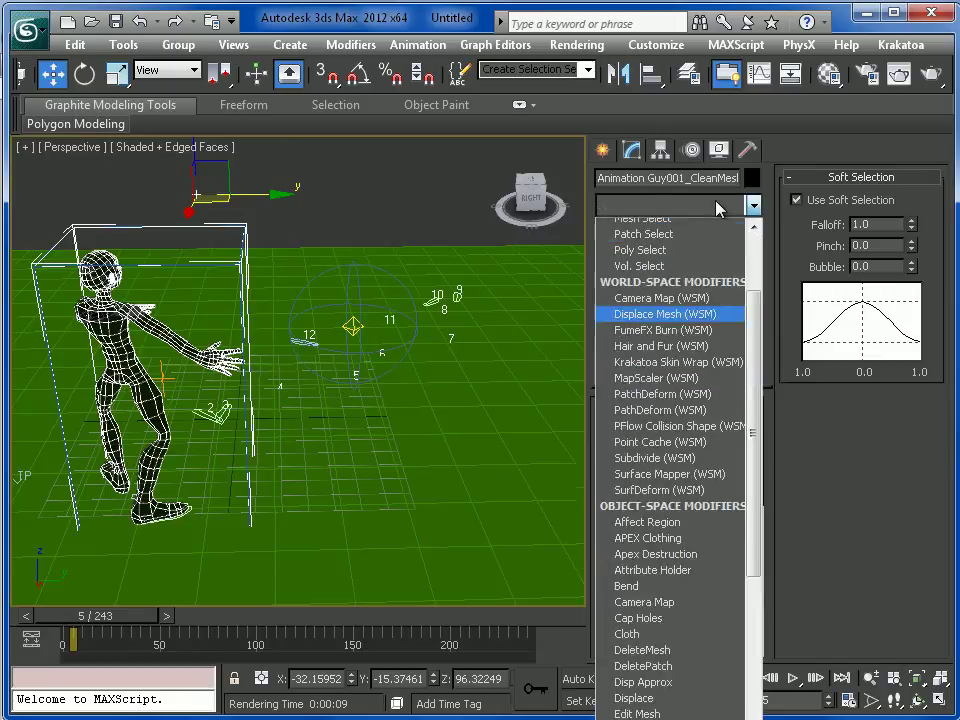
pyautogui.press('e')
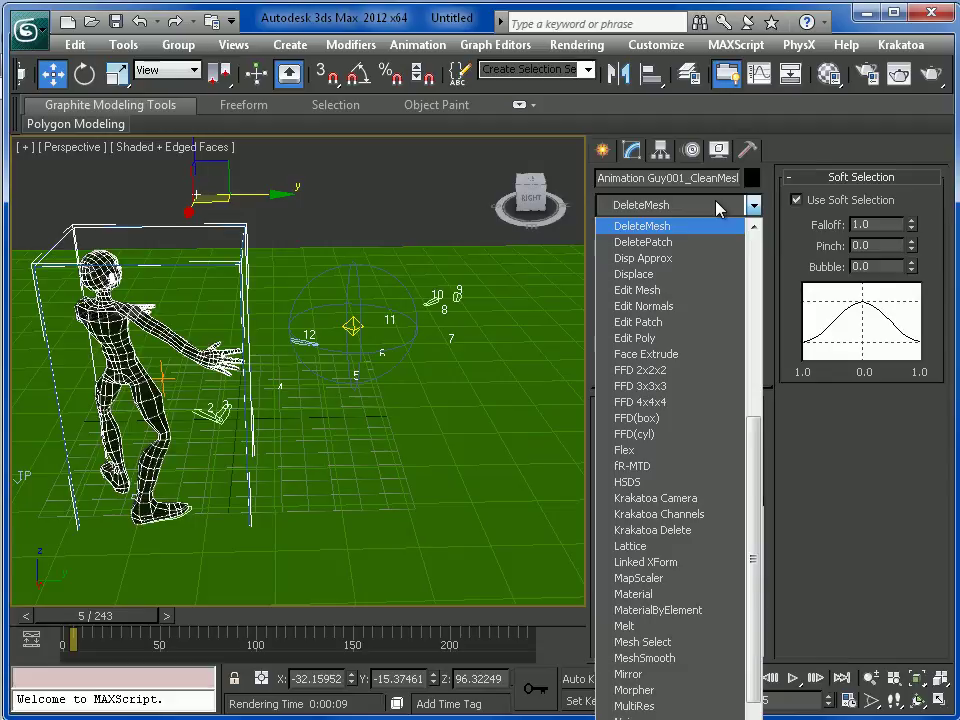
pyautogui.press('Return')
pyautogui.press('Return')
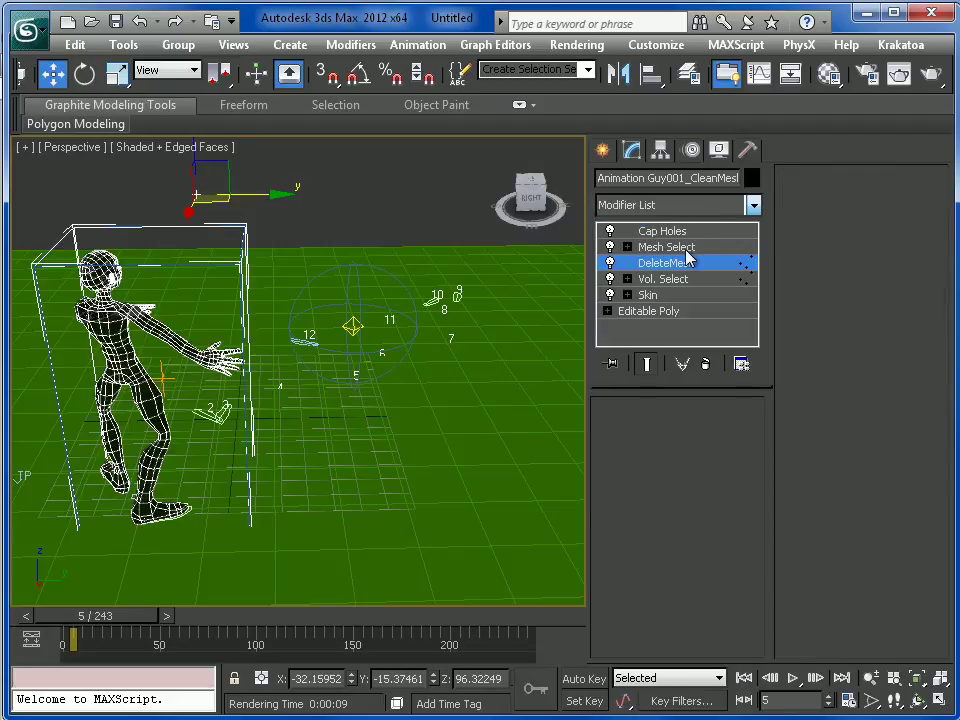
# Replace the old Mesh Select modifier with a fresh one above DeleteMesh, and return to the Cap Holes level.
pyautogui.click(684, 248)
pyautogui.rightClick(684, 248)
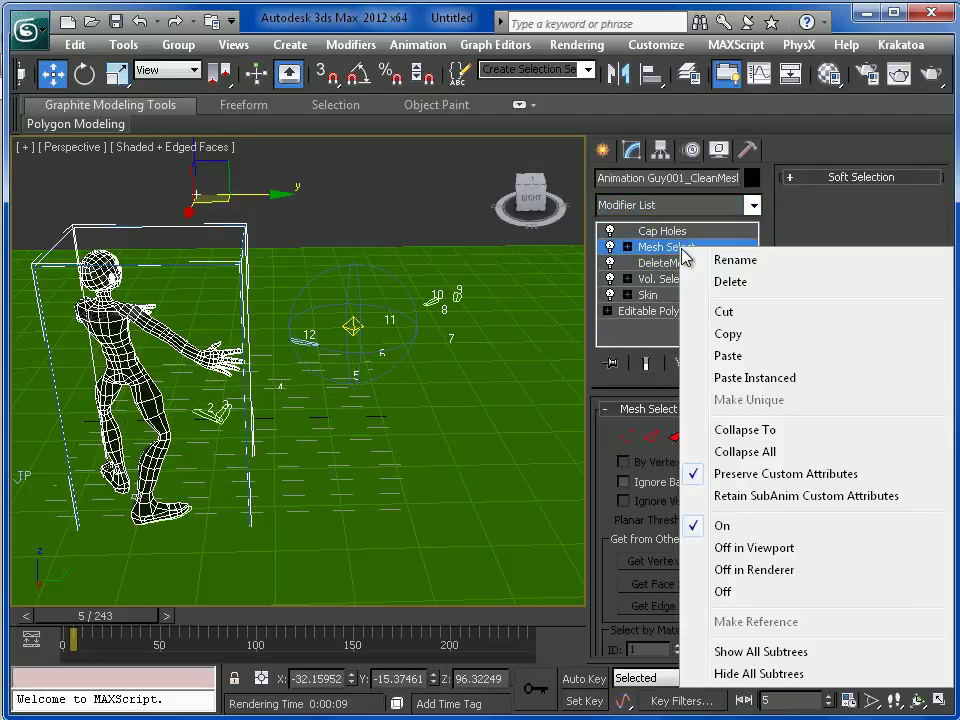
pyautogui.click(718, 284)
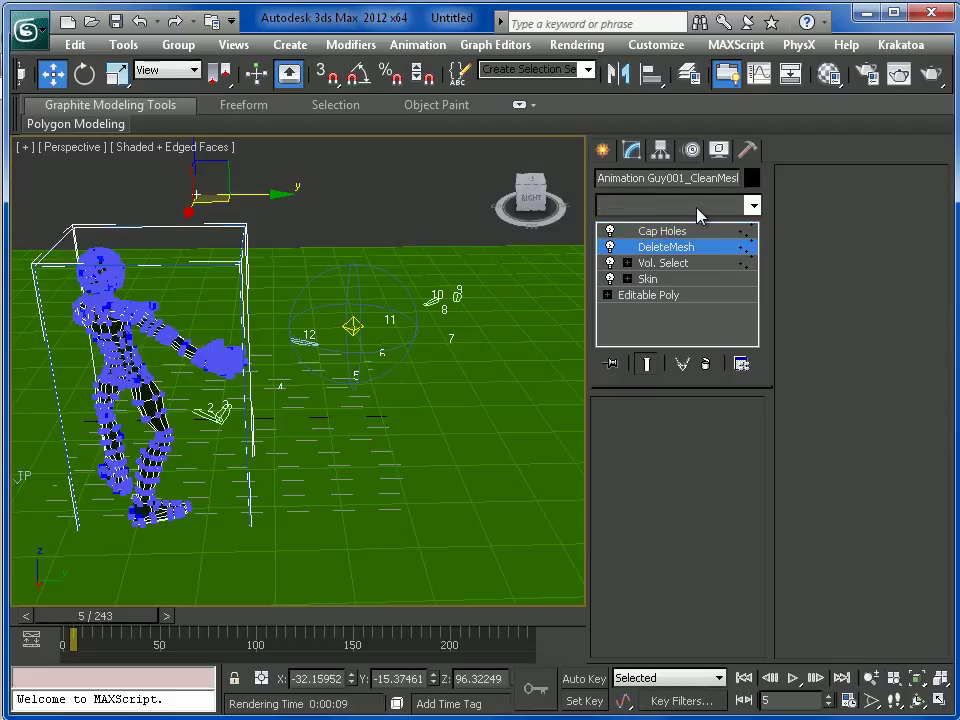
pyautogui.click(697, 208)
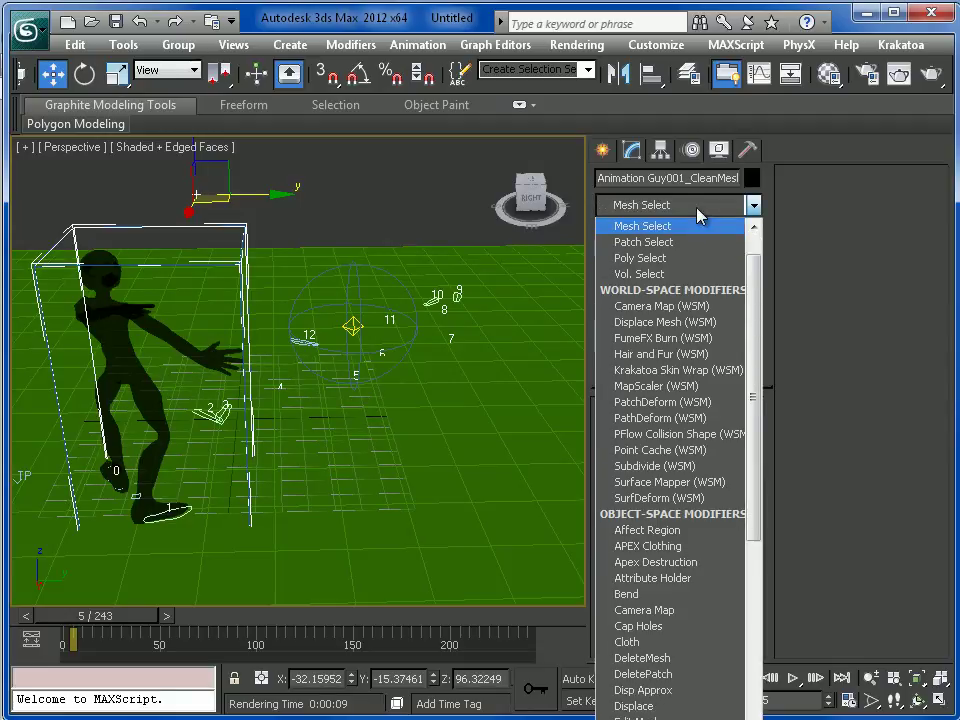
pyautogui.click(690, 226)
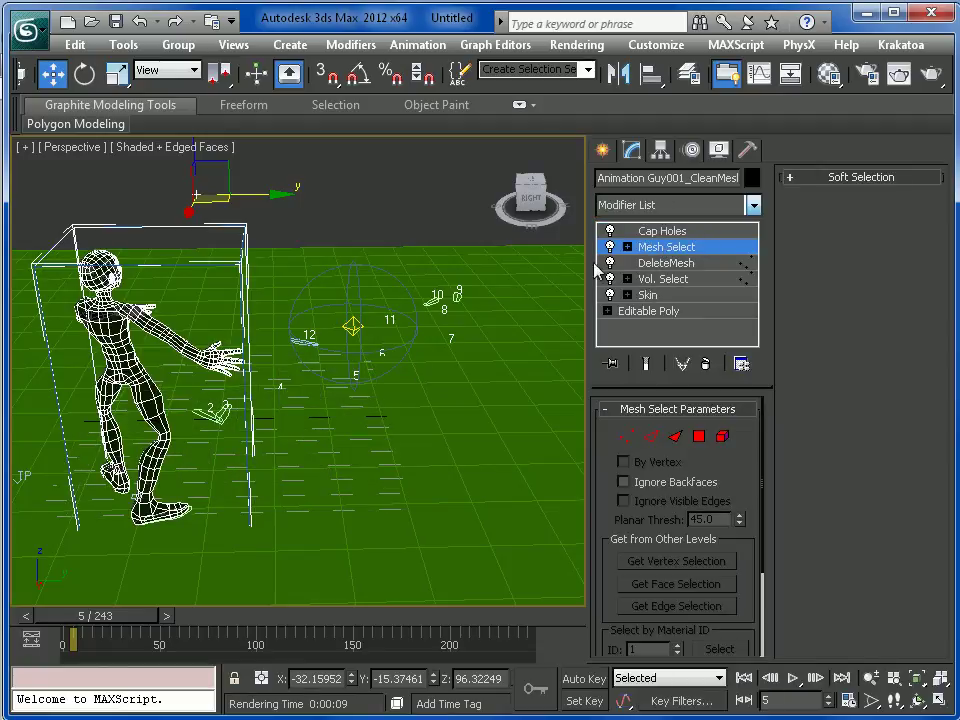
pyautogui.press('1')
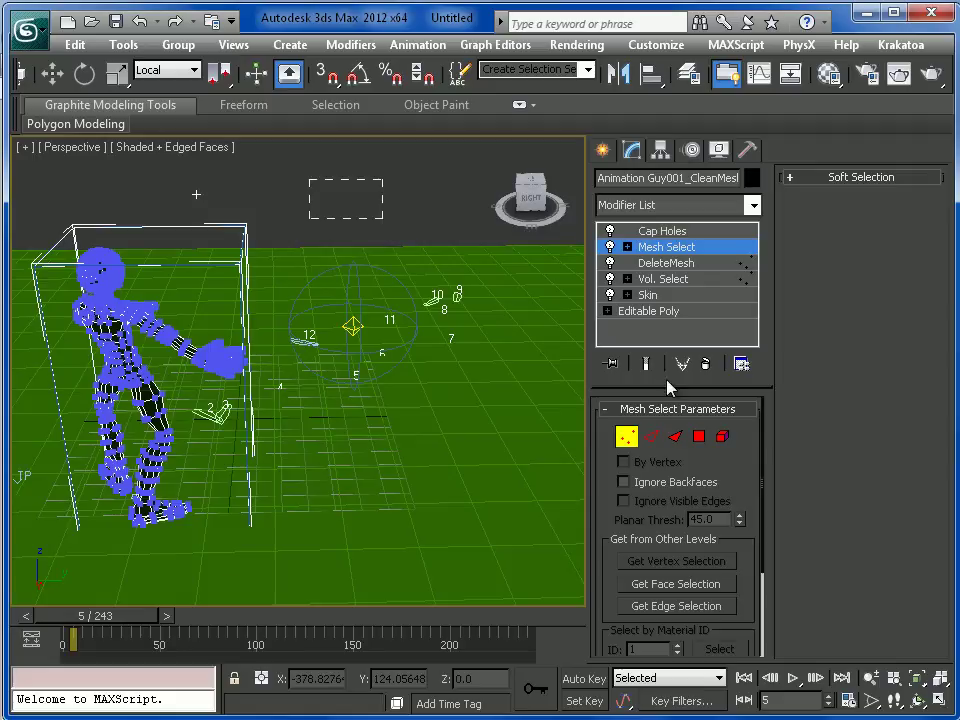
pyautogui.click(627, 437)
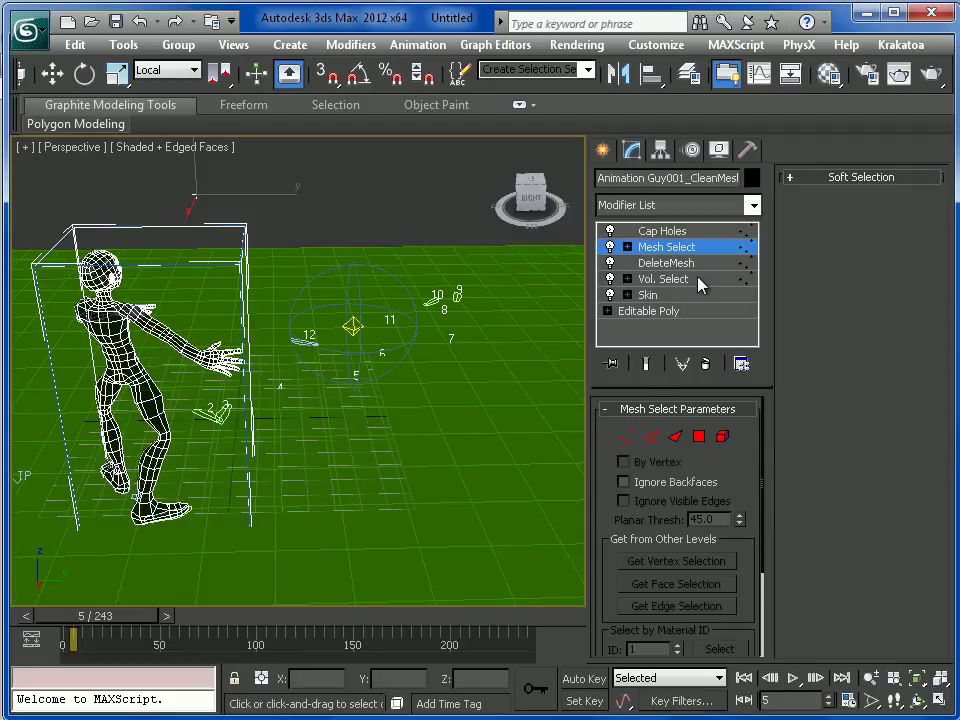
pyautogui.click(670, 232)
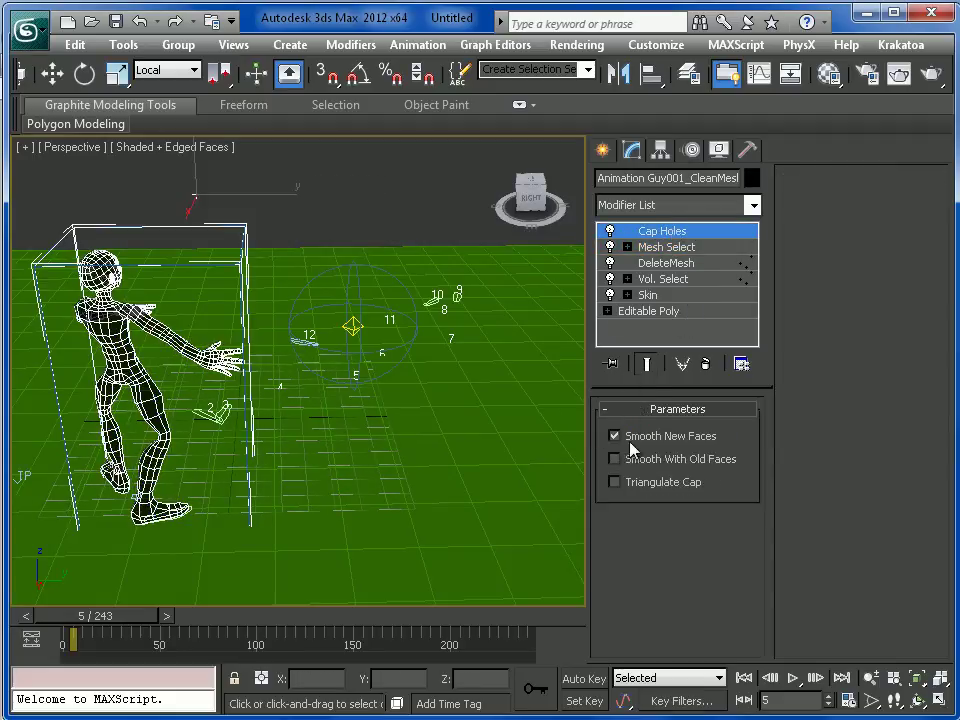
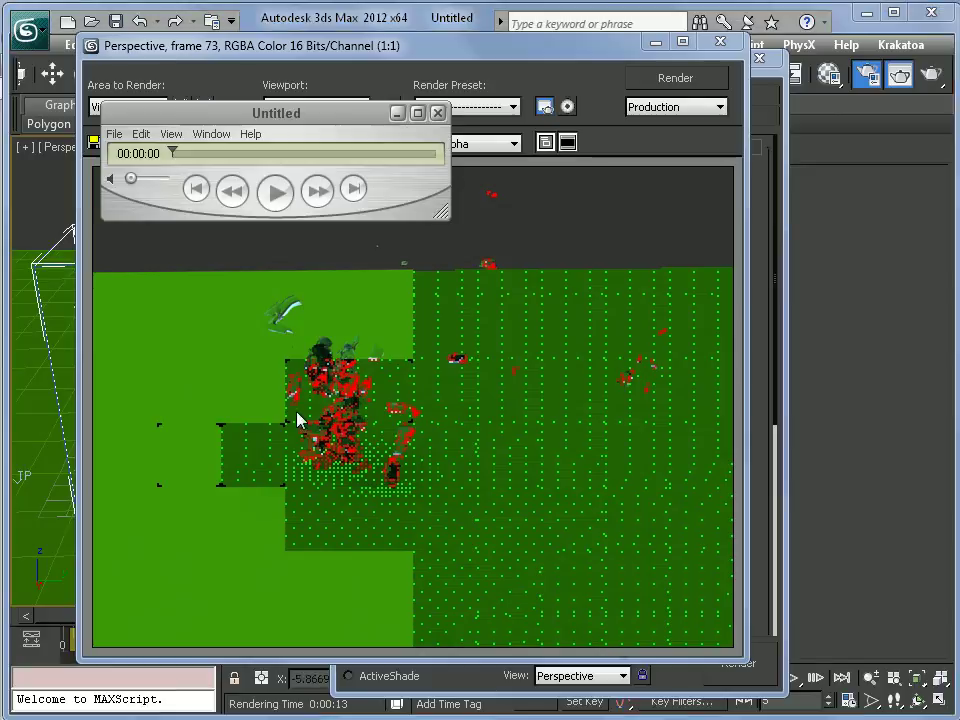
# In QuickTime Player, open the image sequence starting with FragChar_0000.png at 24 frames per second.
pyautogui.click(114, 133)
pyautogui.click(150, 240)
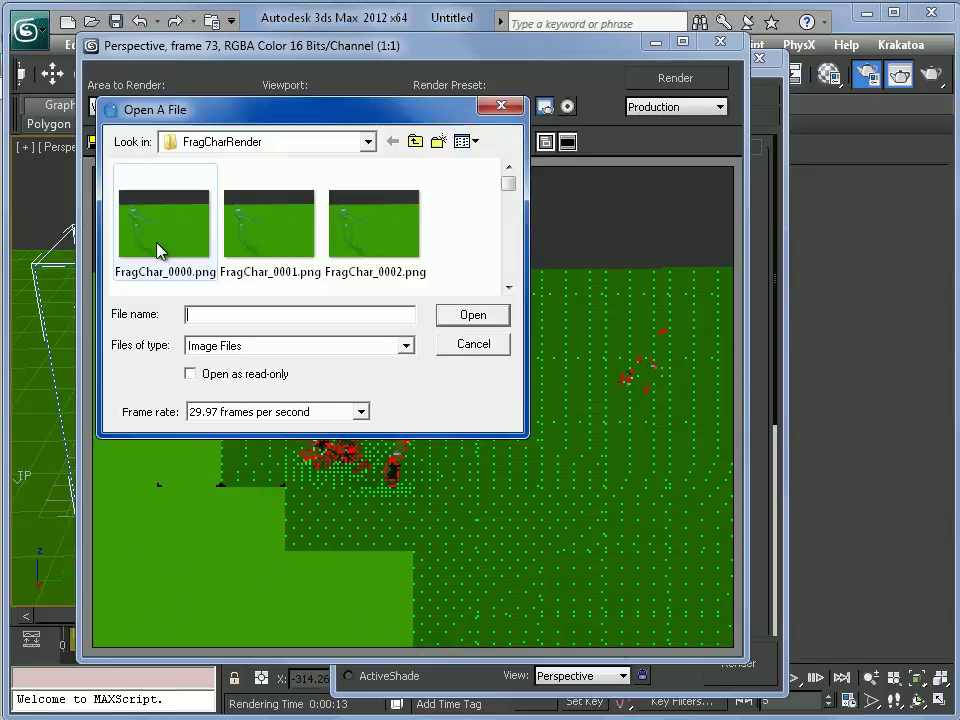
pyautogui.click(119, 175)
pyautogui.click(258, 411)
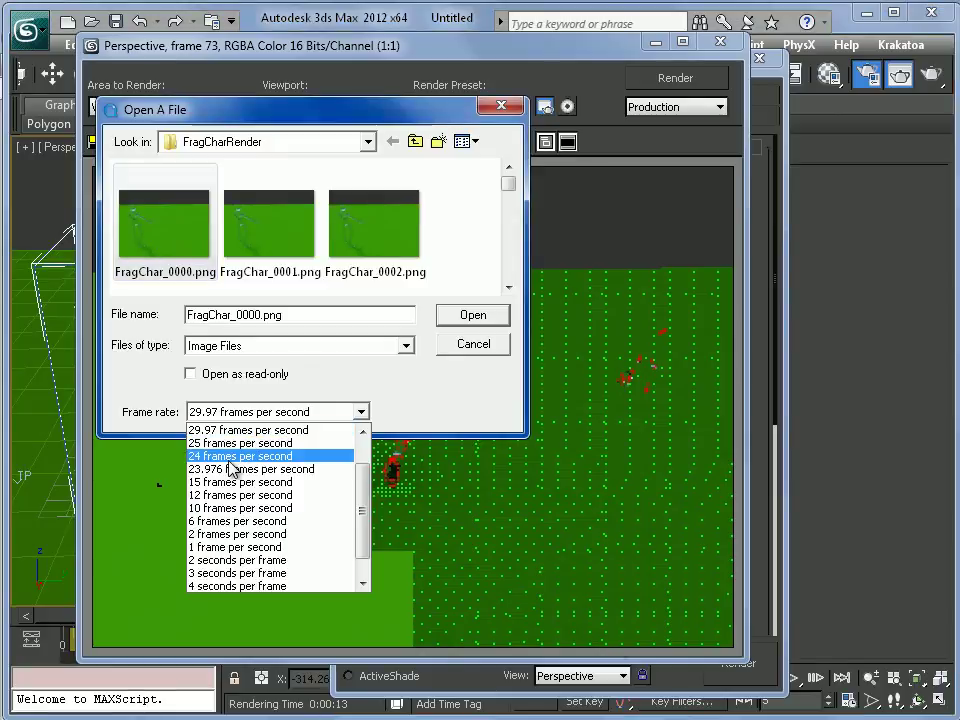
pyautogui.click(236, 459)
pyautogui.click(470, 316)
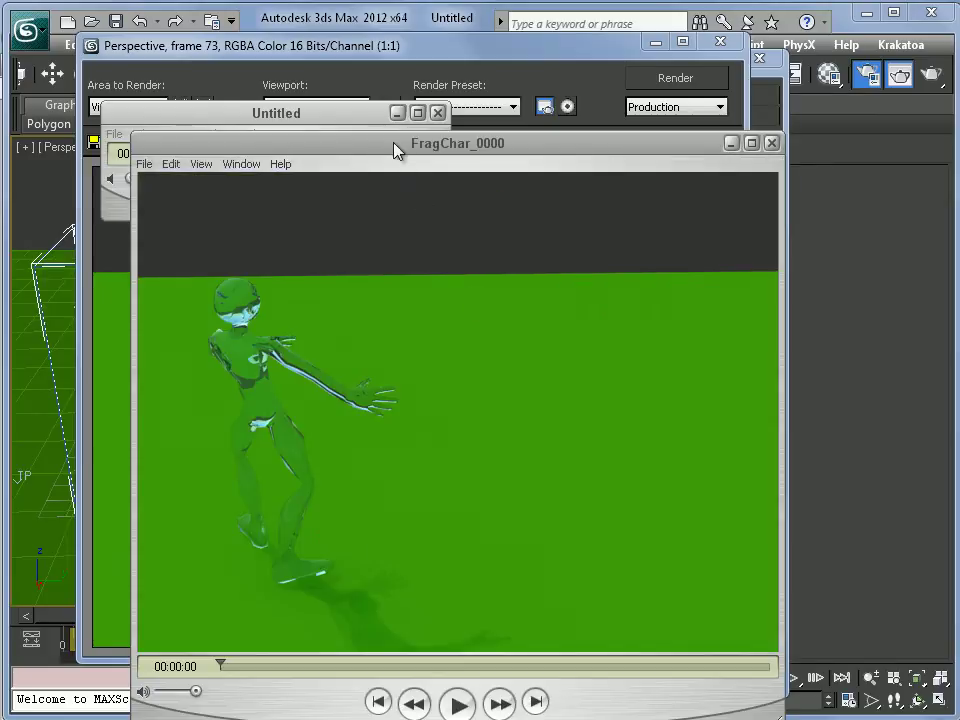
# Play the rendered FragChar sequence and scrub through its early frames to examine the fragmentation.
pyautogui.moveTo(397, 150); pyautogui.dragTo(372, 62)
pyautogui.click(437, 619)
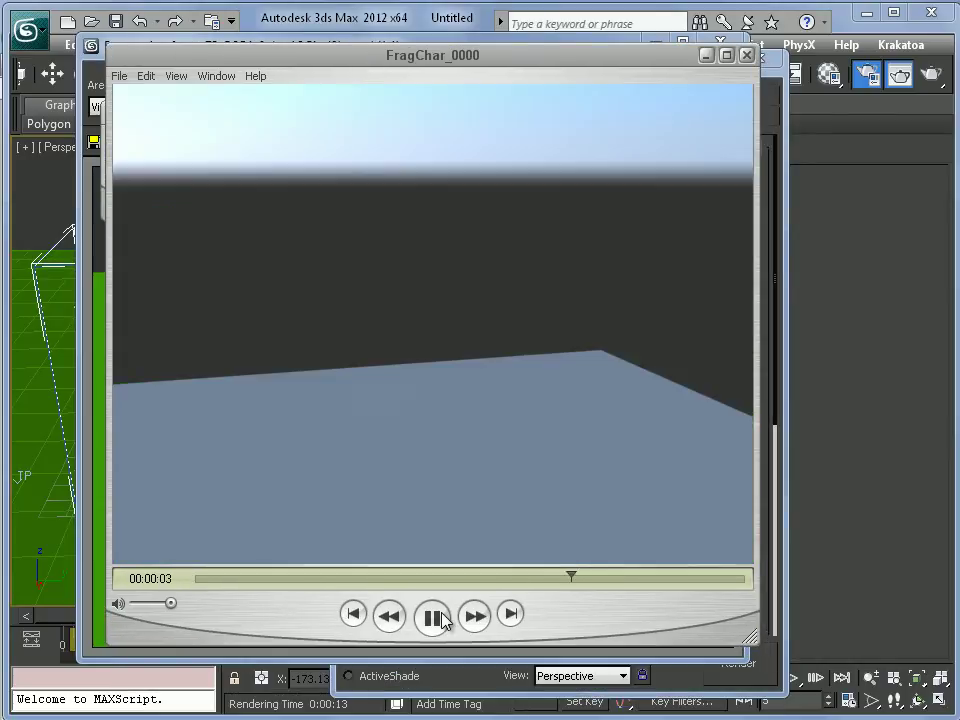
pyautogui.moveTo(360, 580); pyautogui.dragTo(470, 580)
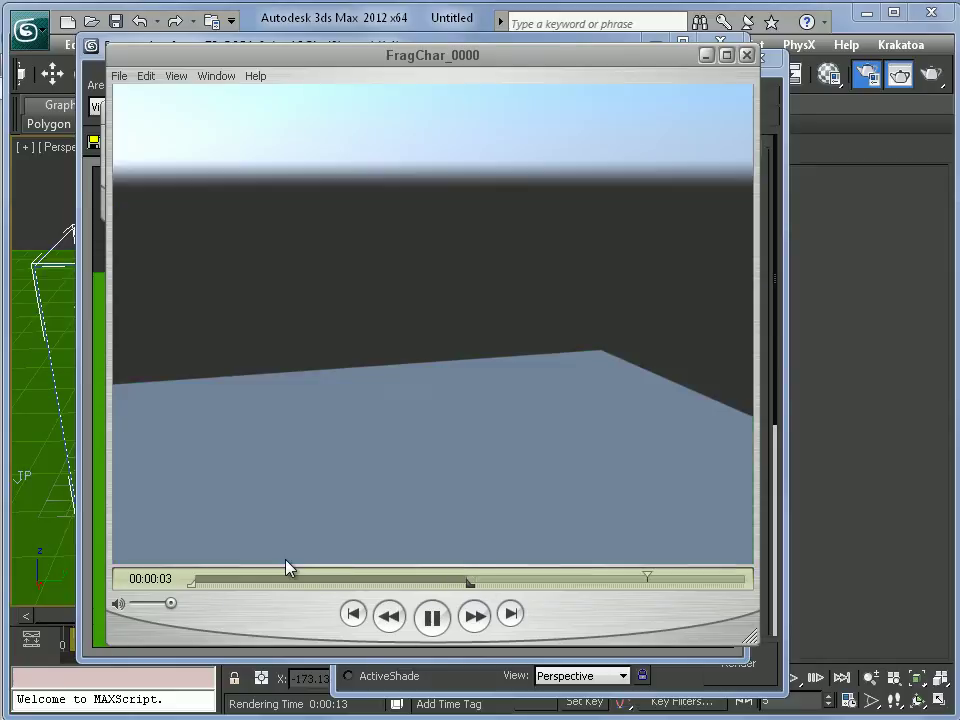
pyautogui.moveTo(300, 580)
pyautogui.mouseDown()
pyautogui.moveTo(521, 580)
pyautogui.moveTo(304, 596)
pyautogui.moveTo(291, 582)
pyautogui.mouseUp()
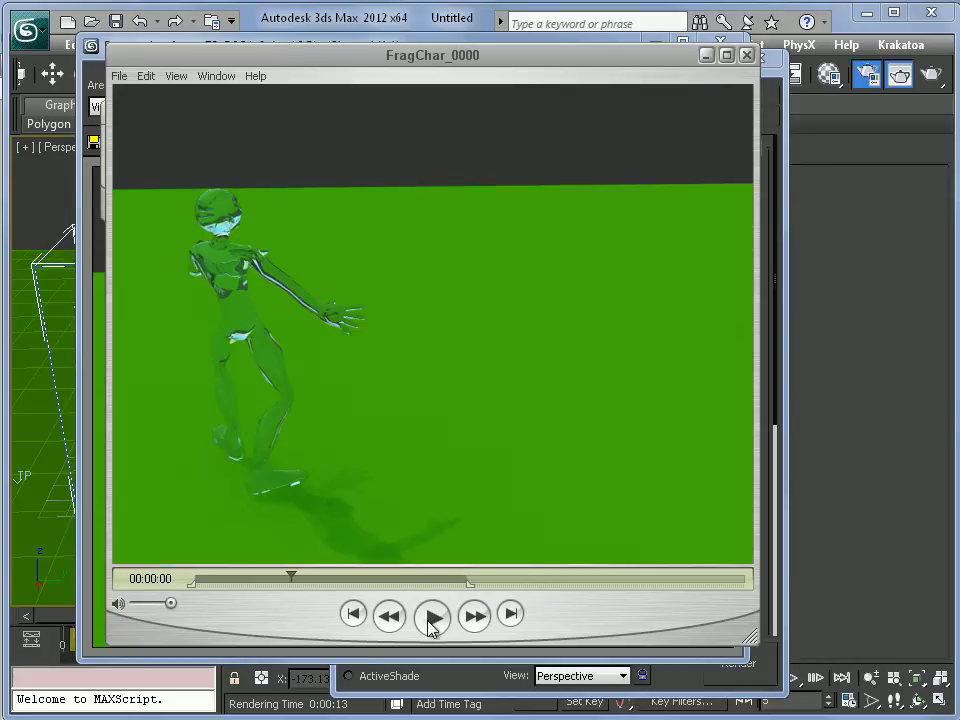
# Close the FragChar sequence, the rendered frame window and the Render Setup dialog.
pyautogui.click(746, 55)
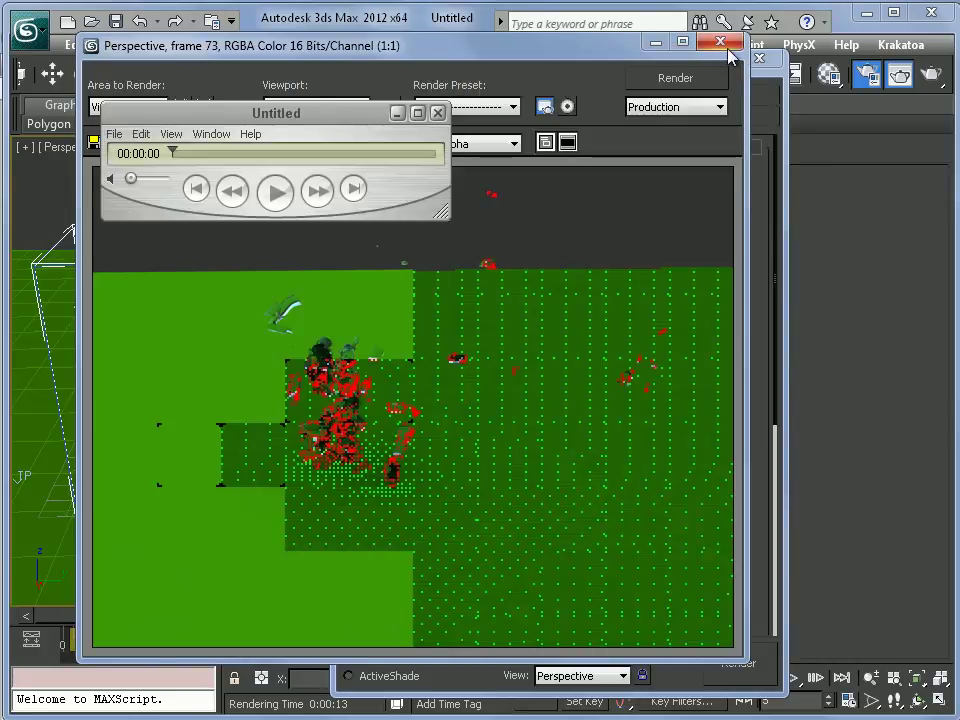
pyautogui.click(720, 42)
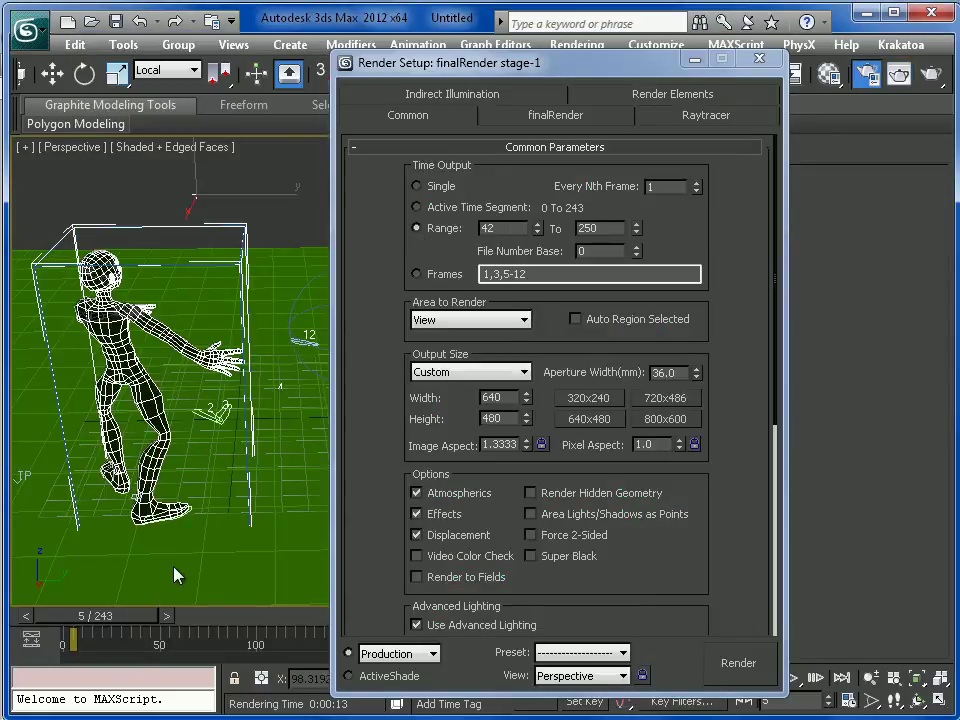
pyautogui.click(759, 58)
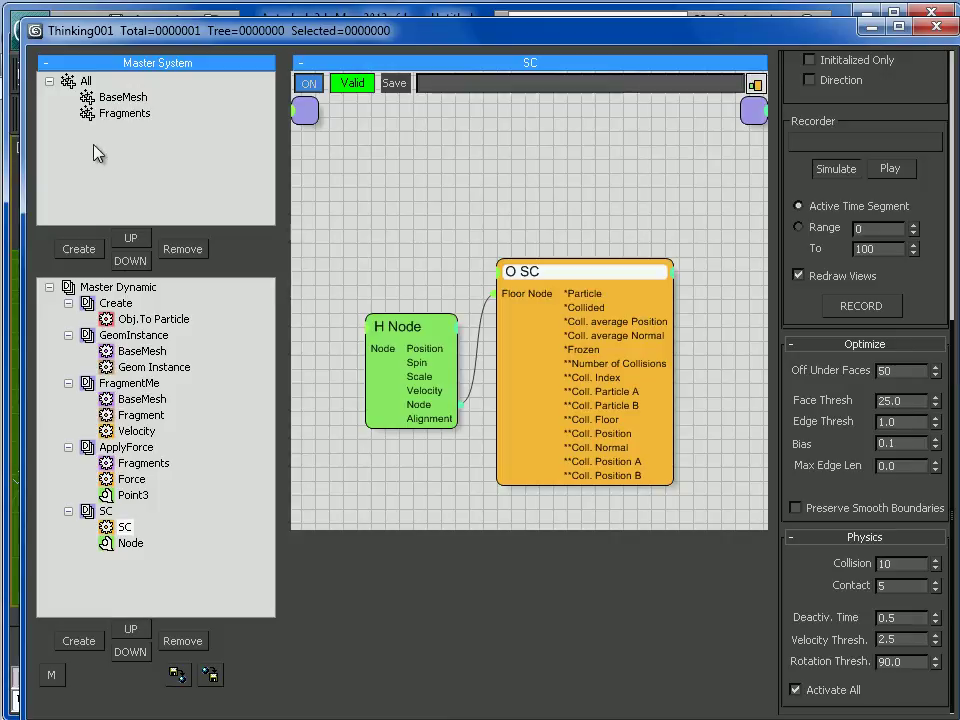
# Set the Master Dynamic's Viewport/Render SubSampling to Samples Per Second with 10 samples.
pyautogui.click(118, 287)
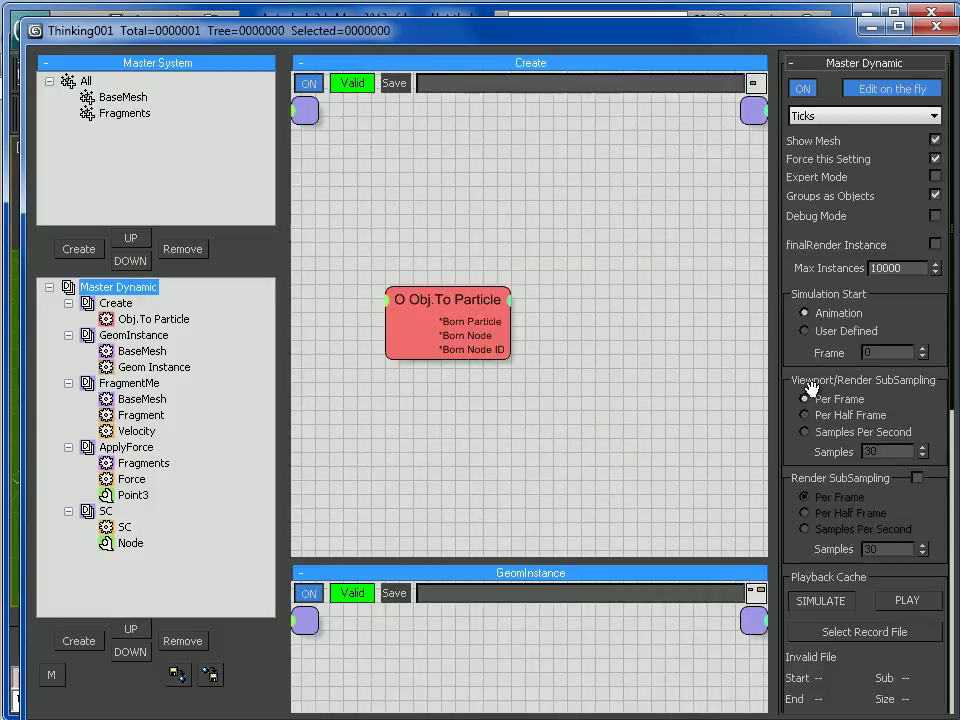
pyautogui.scroll(-1, 785, 405)
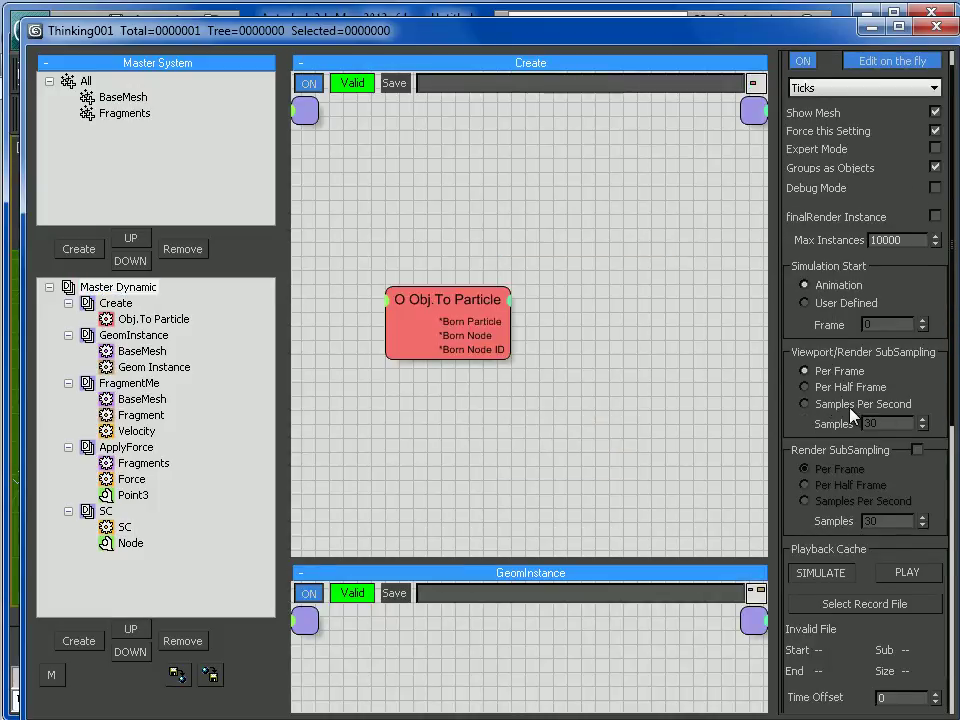
pyautogui.click(805, 404)
pyautogui.moveTo(885, 424); pyautogui.dragTo(821, 424)
pyautogui.write('10')
# Review the SC operator's Physics, Optimize, Recorder and Floor settings.
pyautogui.click(125, 527)
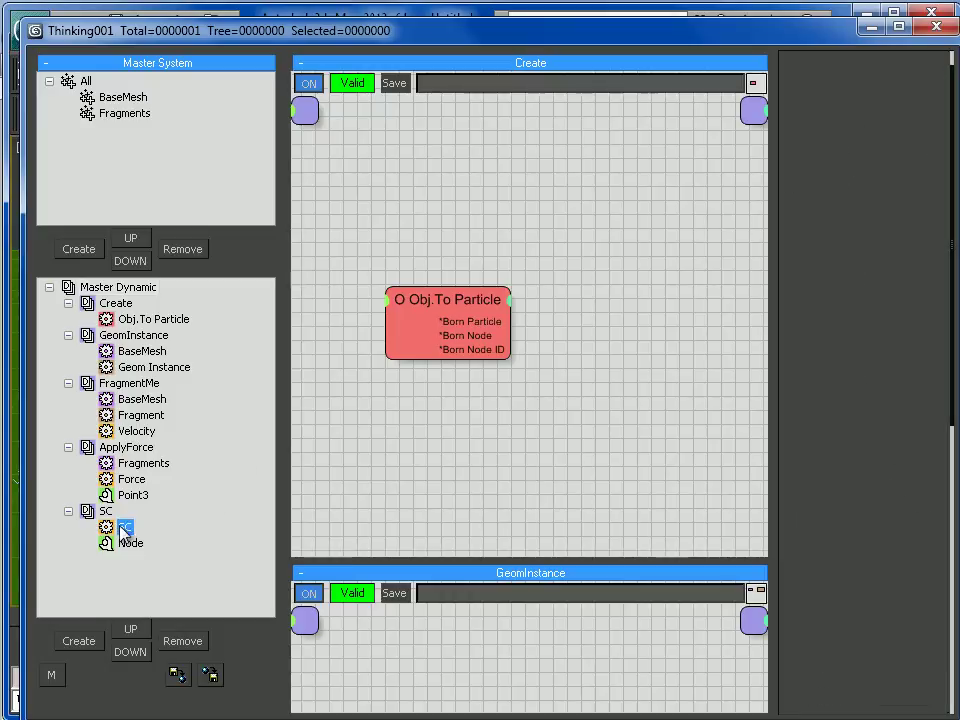
pyautogui.moveTo(909, 514); pyautogui.dragTo(900, 221)
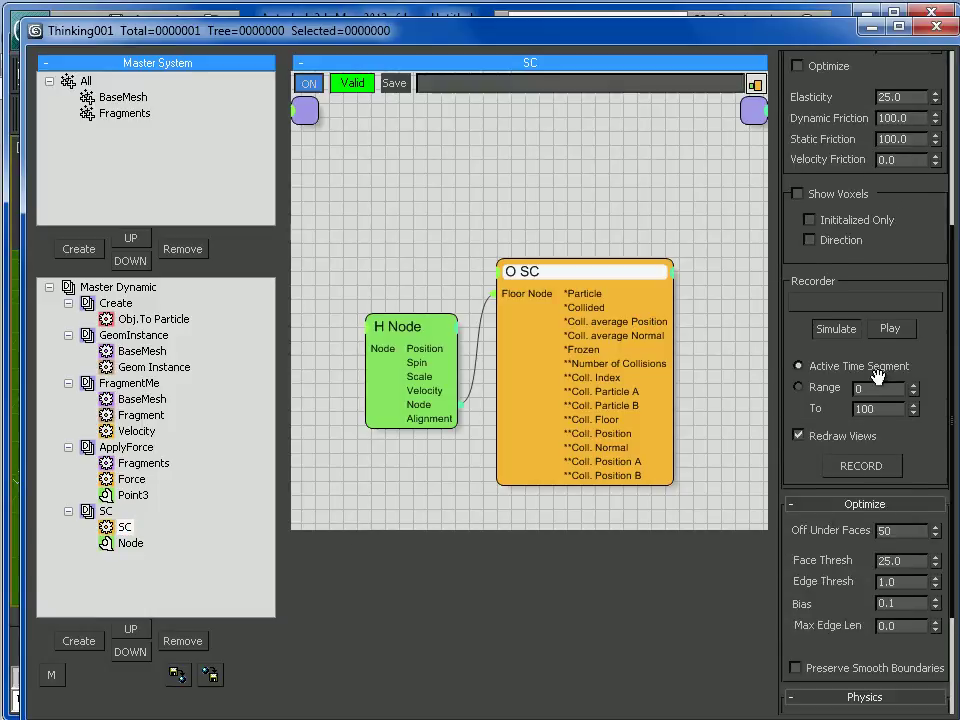
pyautogui.moveTo(814, 561); pyautogui.dragTo(831, 261)
pyautogui.click(829, 572)
pyautogui.click(829, 597)
pyautogui.moveTo(895, 586)
pyautogui.mouseDown()
pyautogui.moveTo(817, 587)
pyautogui.moveTo(820, 707)
pyautogui.mouseUp()
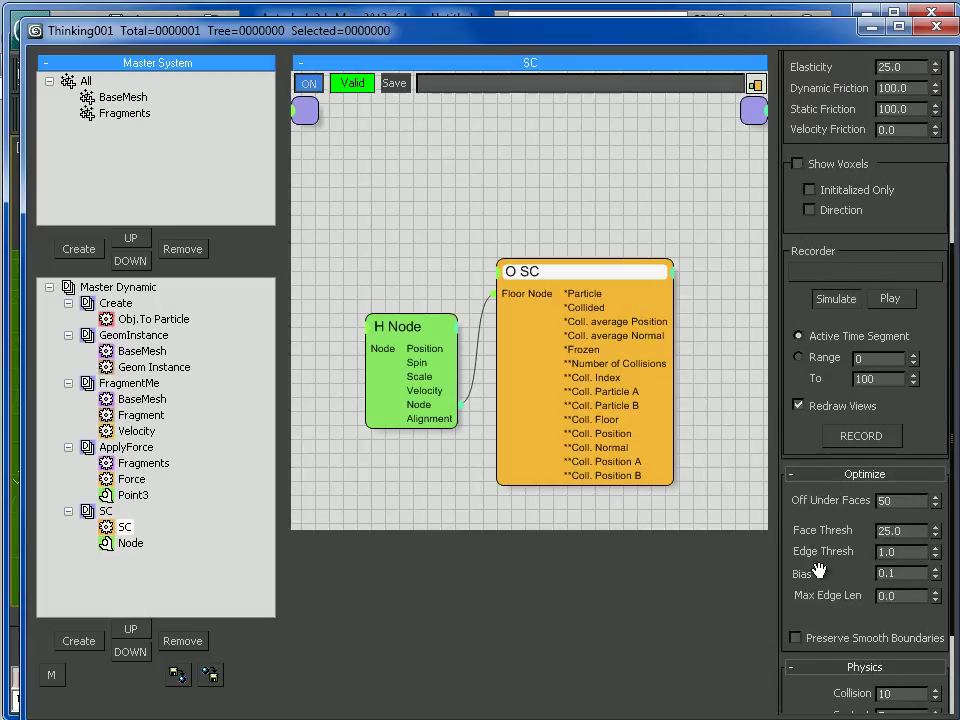
pyautogui.moveTo(820, 567); pyautogui.dragTo(818, 703)
pyautogui.moveTo(872, 388); pyautogui.dragTo(799, 666)
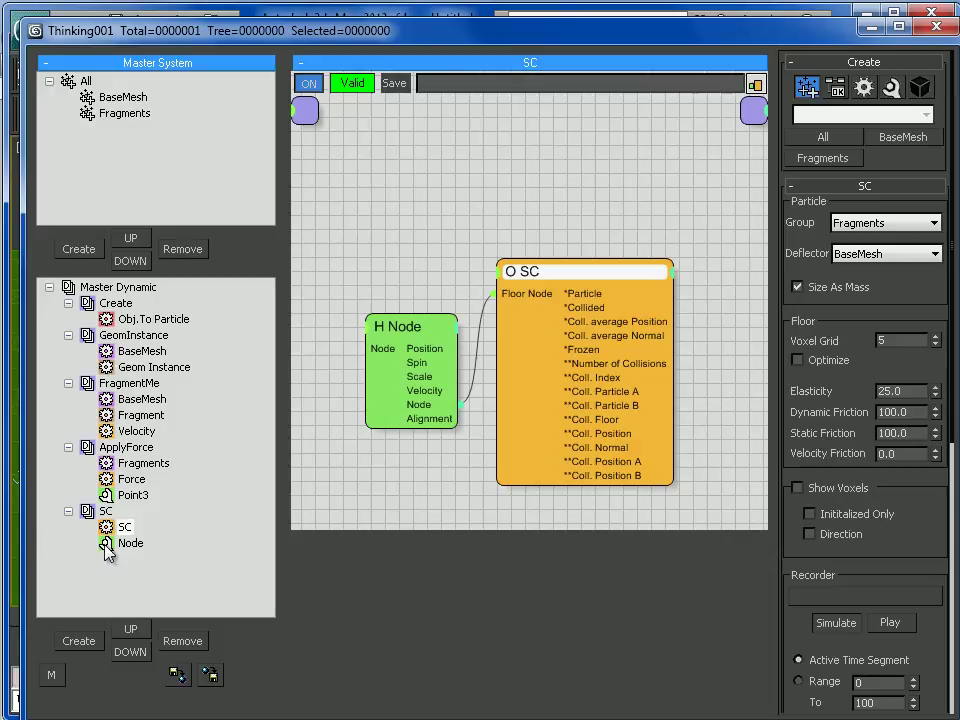
# Add a Scale operator to the FragmentMe dynamic set and wire the Fragment operator's Born Particle output into its Particle input.
pyautogui.click(140, 367)
pyautogui.click(138, 415)
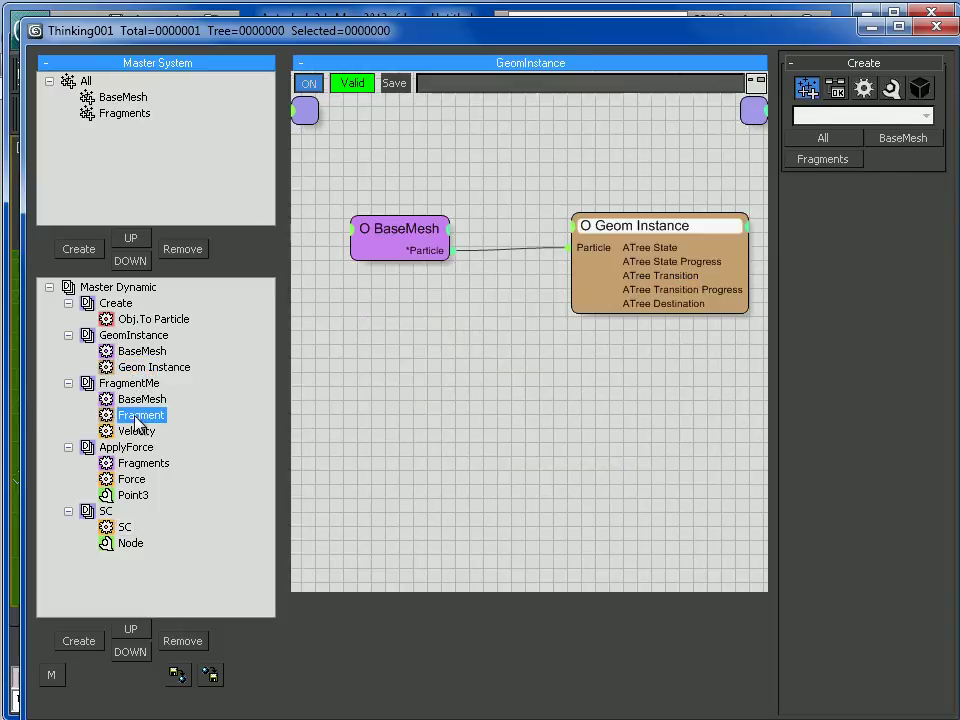
pyautogui.moveTo(696, 419); pyautogui.dragTo(501, 386, button='middle')
pyautogui.rightClick(499, 386)
pyautogui.moveTo(498, 400)
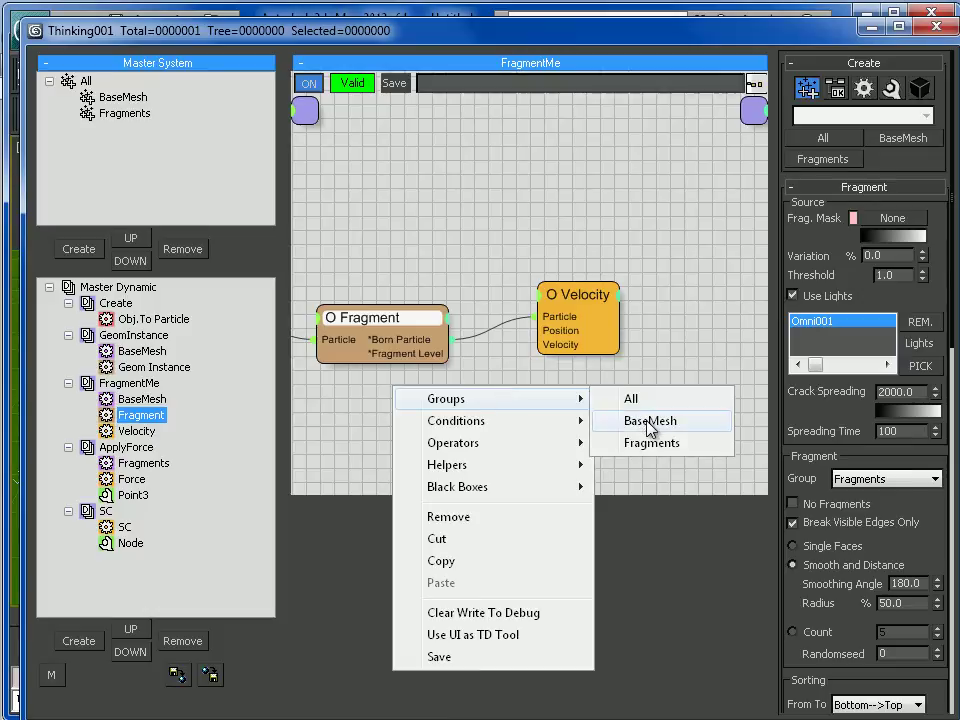
pyautogui.moveTo(487, 443)
pyautogui.moveTo(640, 445)
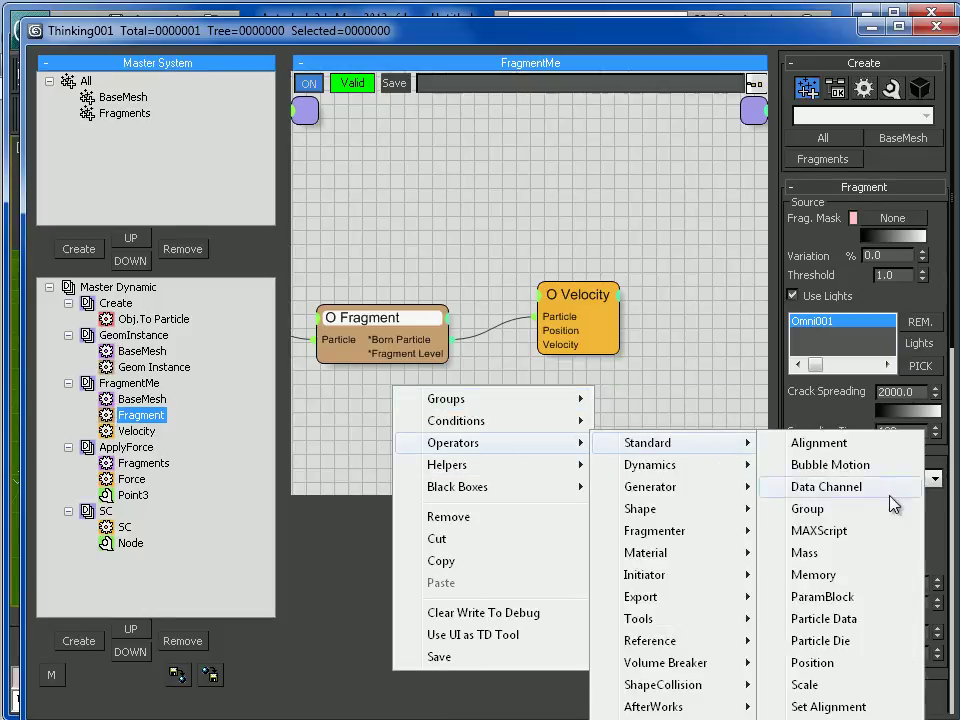
pyautogui.click(822, 685)
pyautogui.moveTo(496, 420); pyautogui.dragTo(452, 340)
# Set the Scale operator's overall scale to 95%.
pyautogui.click(520, 400)
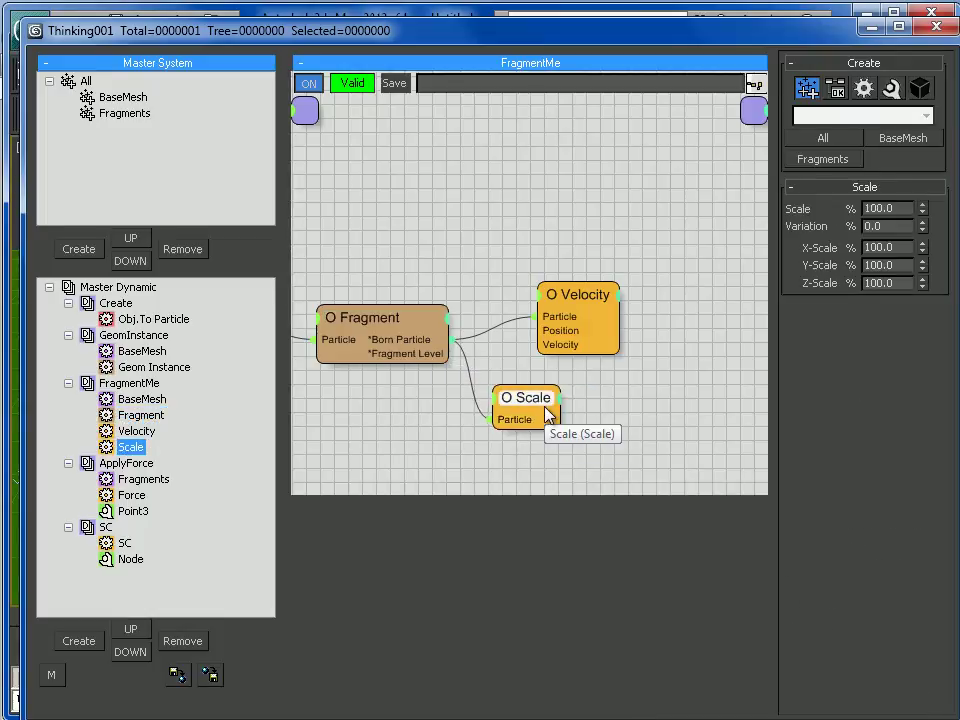
pyautogui.doubleClick(890, 208)
pyautogui.write('95')
pyautogui.press('Return')
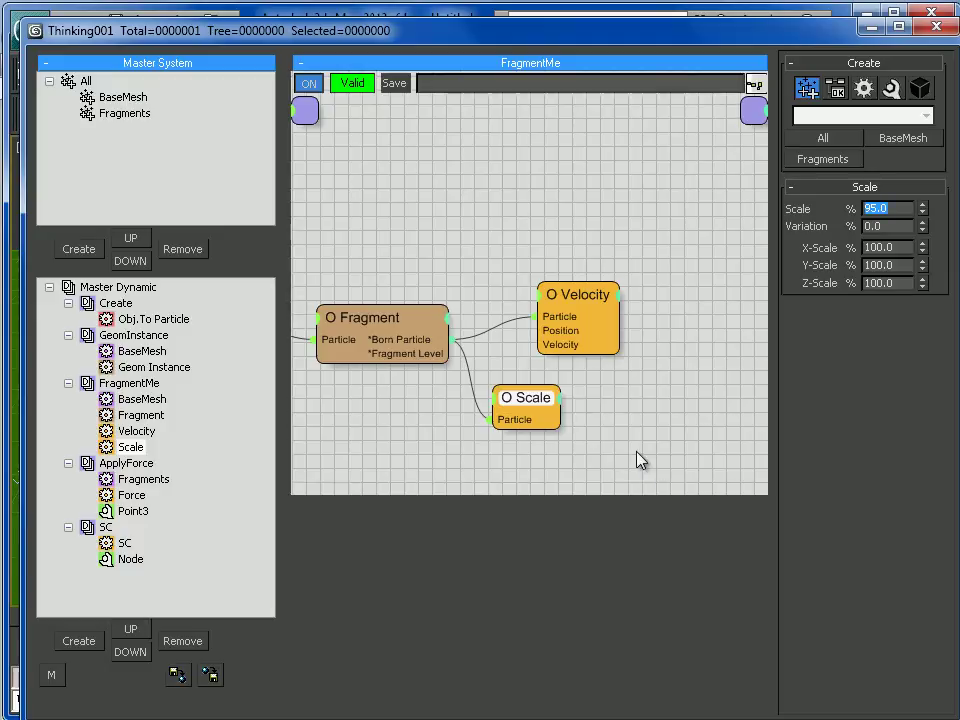
# Spread out the FragmentMe graph, placing the Velocity node above and the Scale node below the Fragment node's output.
pyautogui.moveTo(636, 458); pyautogui.dragTo(615, 462, button='middle')
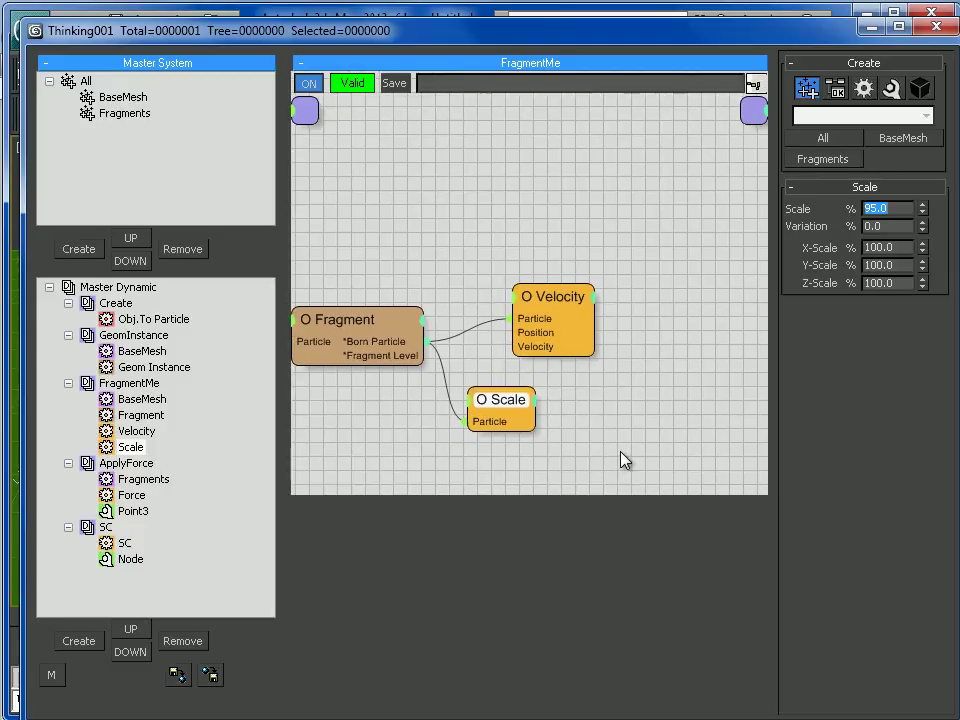
pyautogui.moveTo(588, 446); pyautogui.dragTo(632, 453, button='middle')
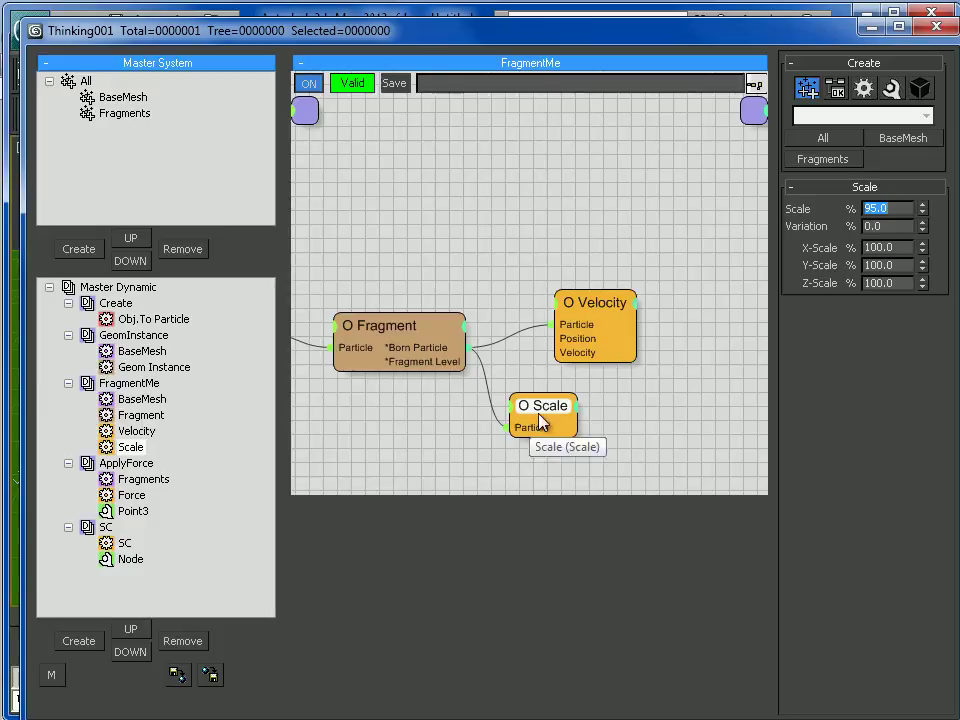
pyautogui.moveTo(542, 419); pyautogui.dragTo(610, 388)
pyautogui.moveTo(536, 441); pyautogui.dragTo(578, 463, button='middle')
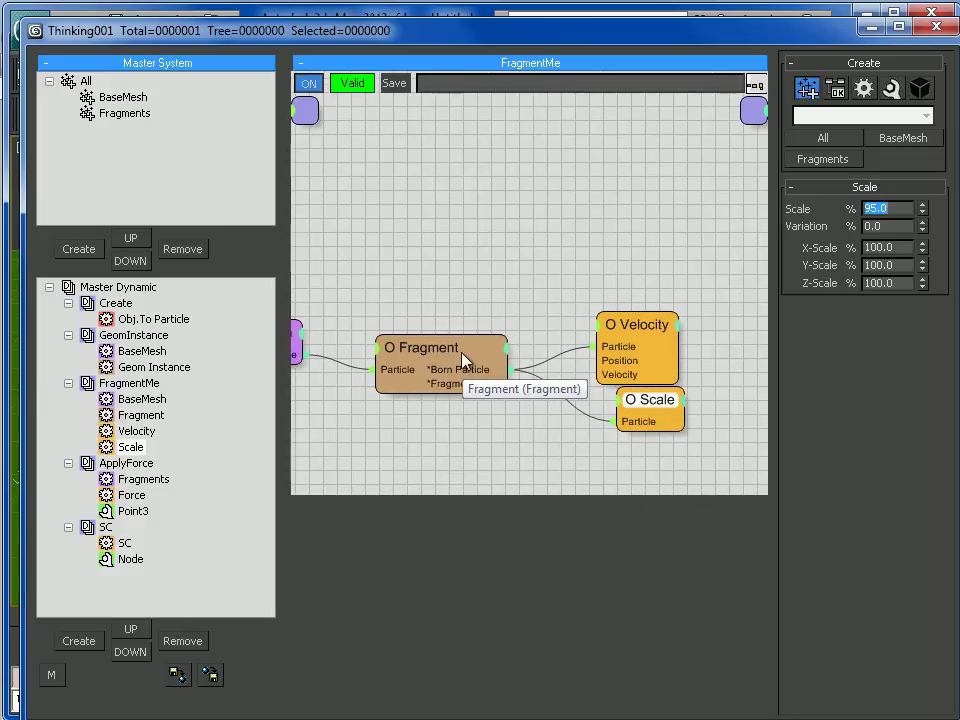
pyautogui.moveTo(465, 358); pyautogui.dragTo(456, 310)
pyautogui.moveTo(631, 405); pyautogui.dragTo(618, 442)
pyautogui.click(461, 318)
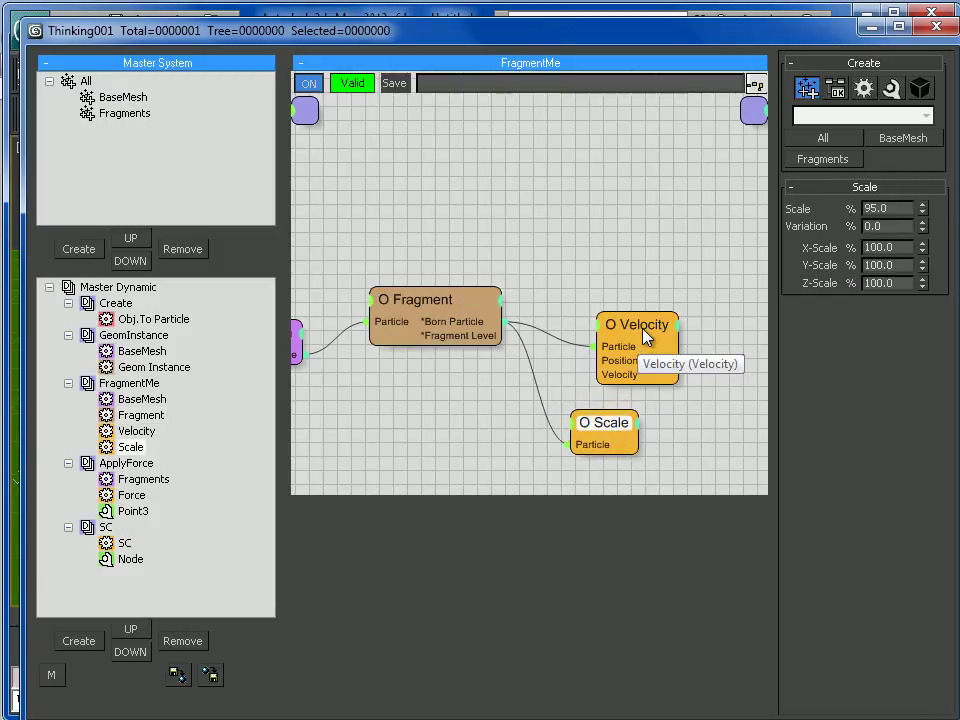
pyautogui.moveTo(646, 335); pyautogui.dragTo(632, 304)
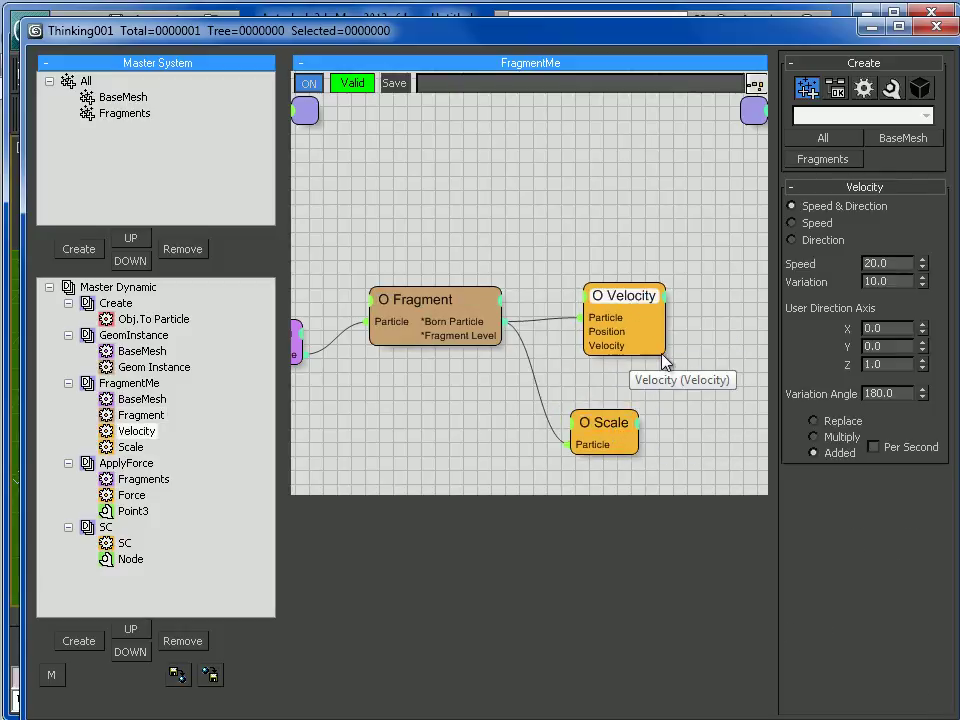
pyautogui.moveTo(690, 403); pyautogui.dragTo(677, 369, button='middle')
pyautogui.moveTo(611, 306); pyautogui.dragTo(613, 250)
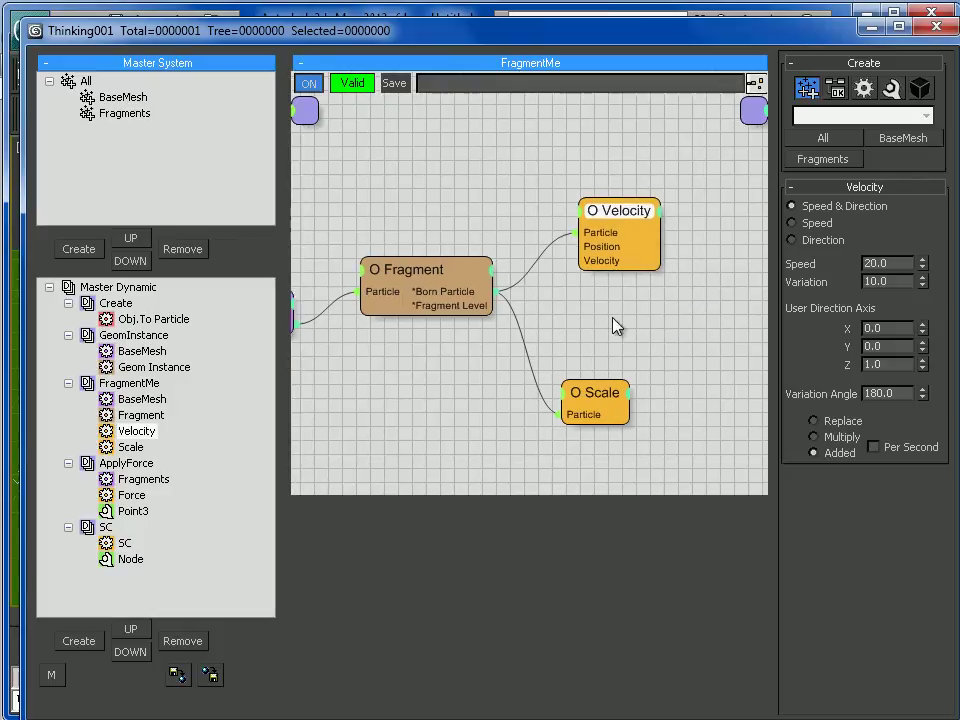
# Align the Velocity and Scale nodes vertically, with more space from the Fragment node, and minimize the Thinking Particles window.
pyautogui.moveTo(598, 399); pyautogui.dragTo(635, 375)
pyautogui.moveTo(627, 226); pyautogui.dragTo(658, 210)
pyautogui.moveTo(637, 328); pyautogui.dragTo(620, 356, button='middle')
pyautogui.moveTo(601, 394)
pyautogui.mouseDown()
pyautogui.moveTo(623, 396)
pyautogui.moveTo(612, 396)
pyautogui.mouseUp()
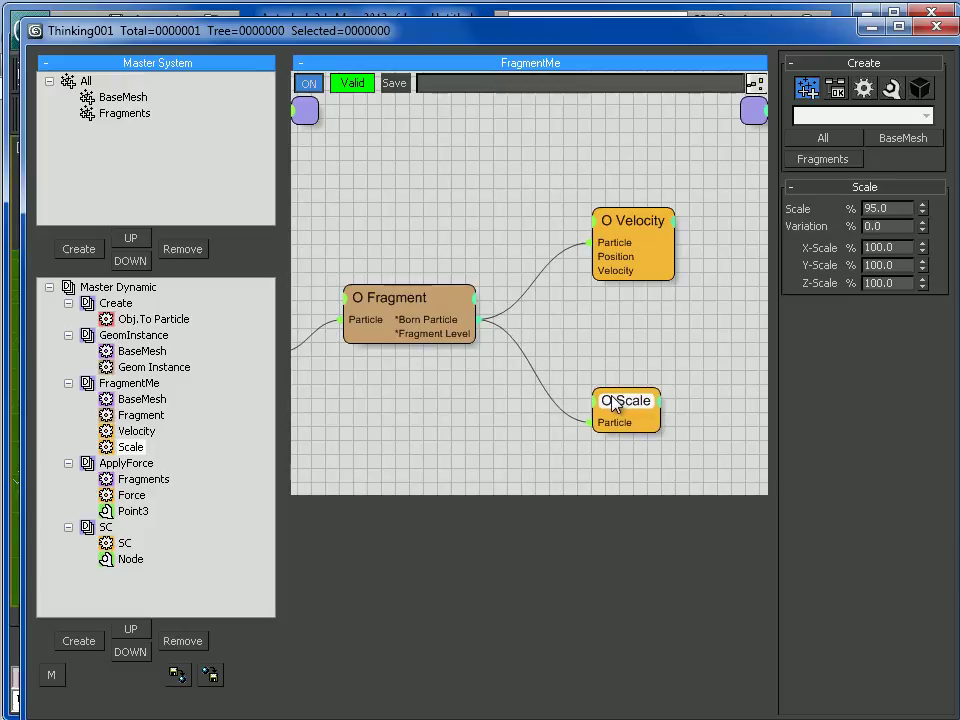
pyautogui.moveTo(626, 373); pyautogui.dragTo(617, 394, button='middle')
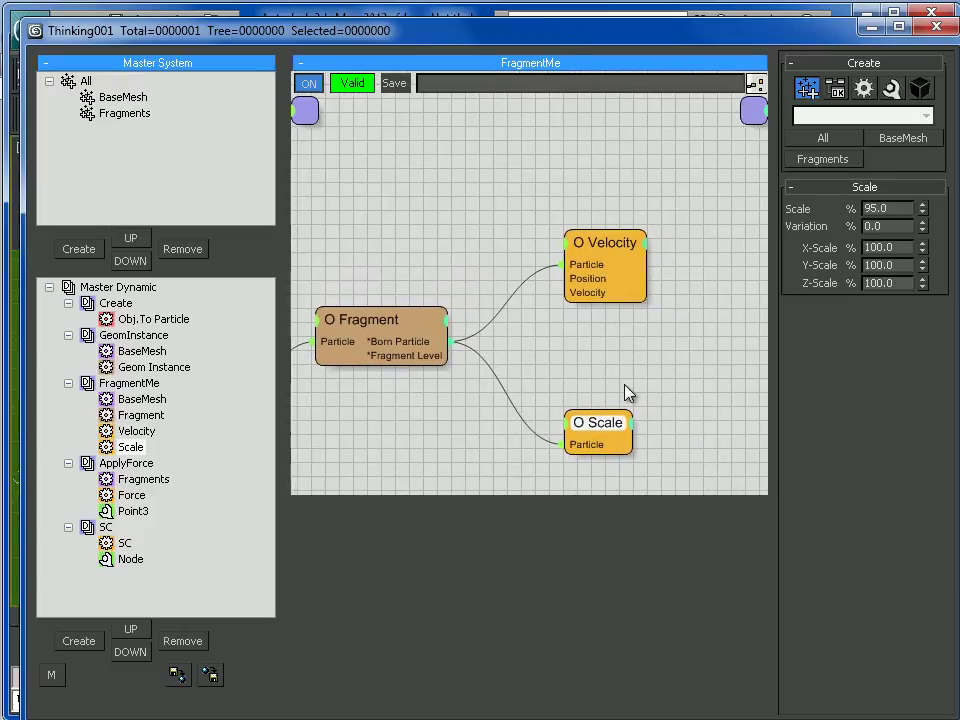
pyautogui.moveTo(636, 435); pyautogui.dragTo(629, 427, button='middle')
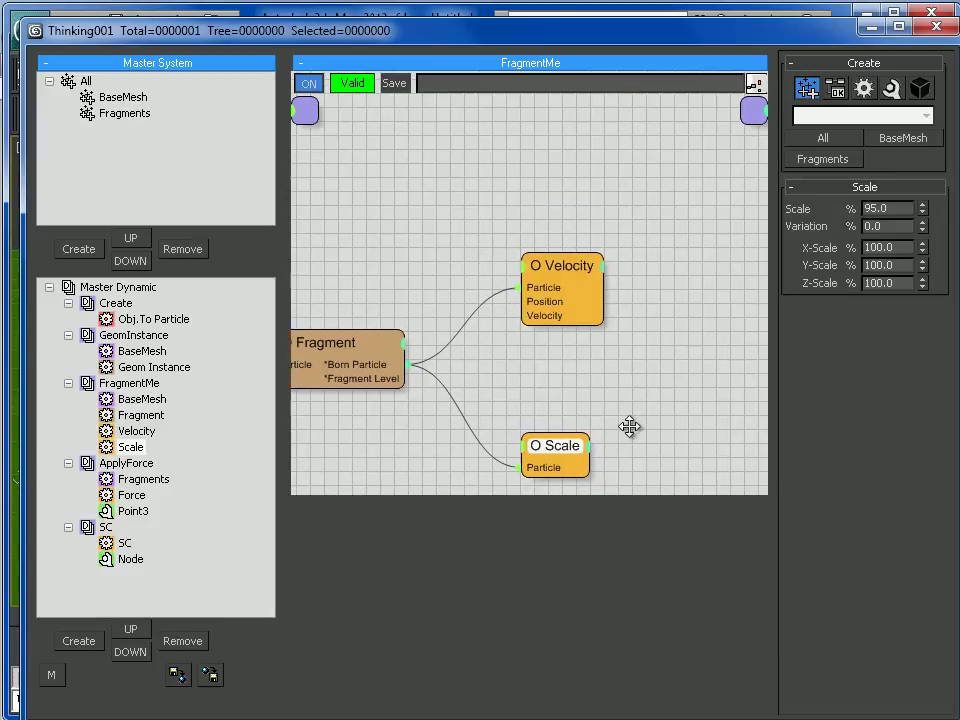
pyautogui.click(866, 28)
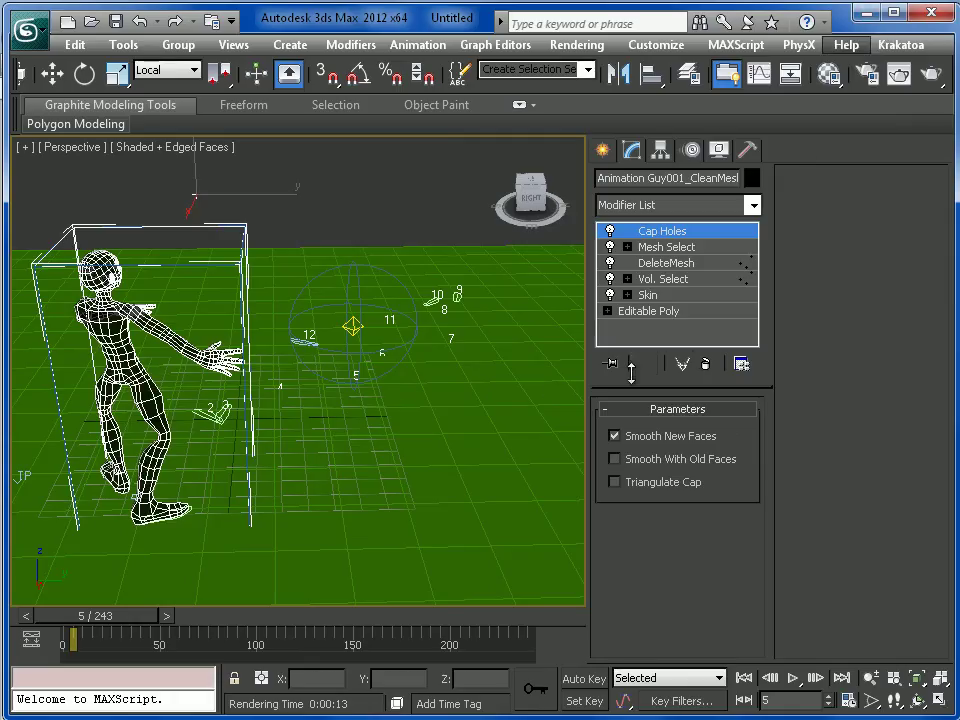